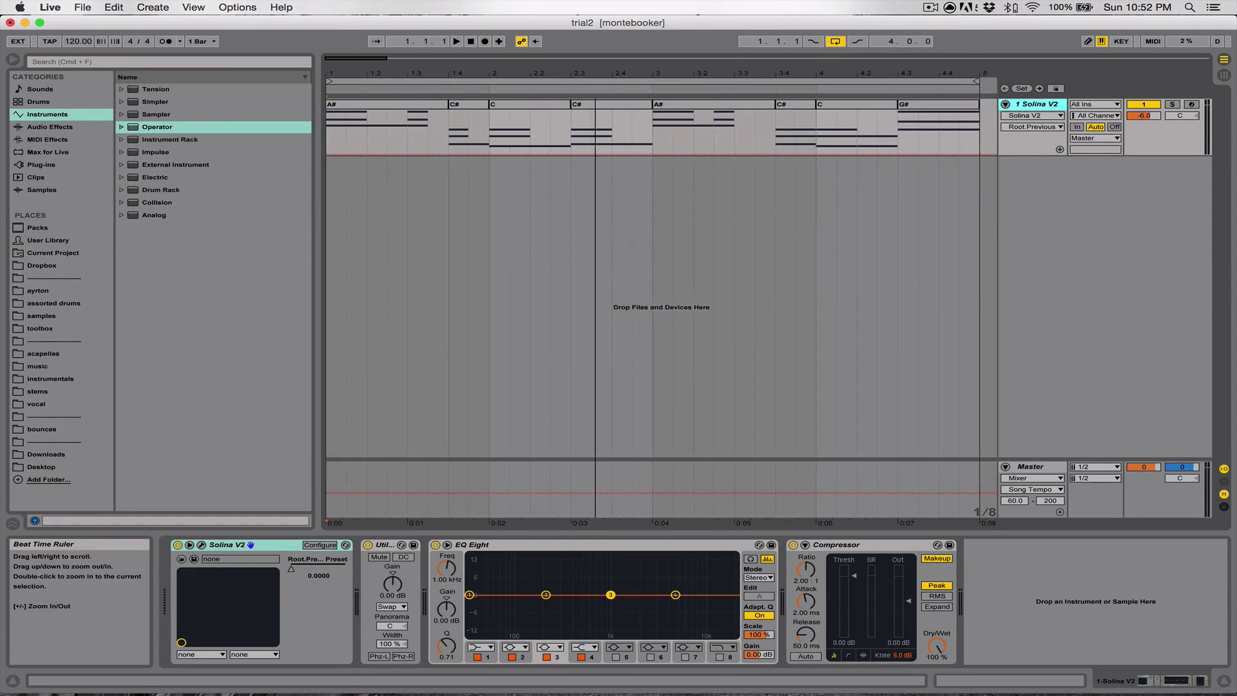
Show the Solina V2 instrument's interface, arm its track for recording, and close the interface.
{"action": "left_click", "coordinate": [201, 545]}
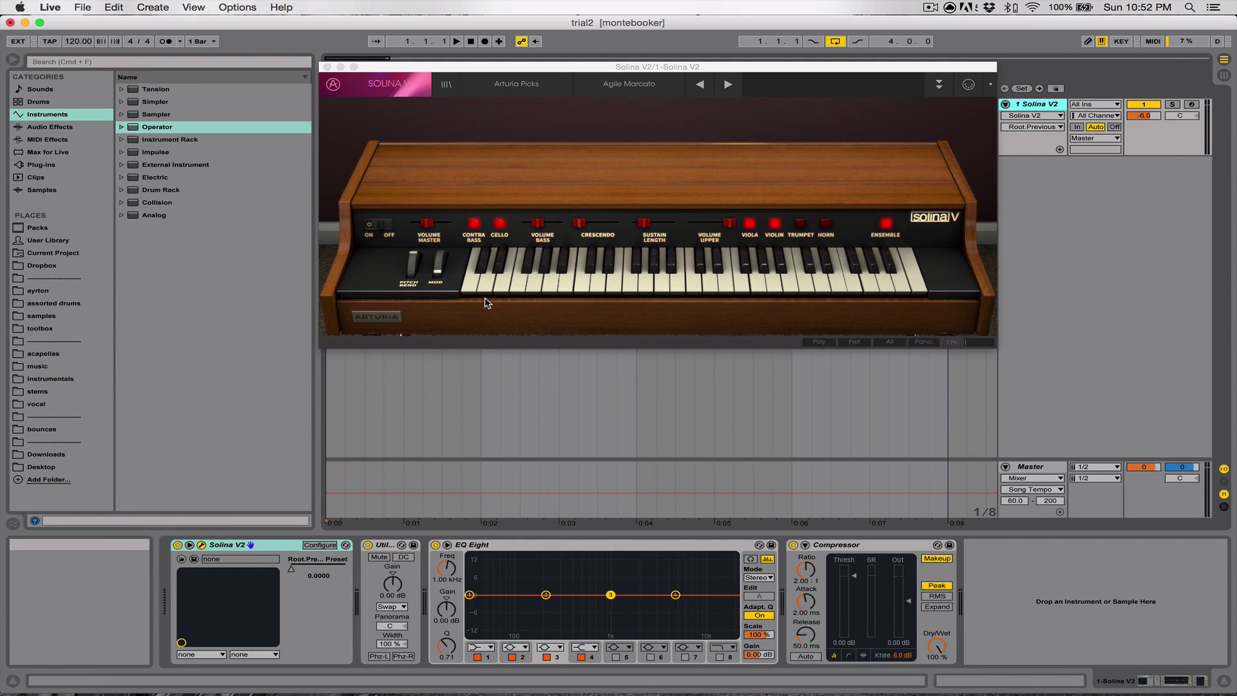
{"action": "left_click_drag", "start_coordinate": [531, 66], "coordinate": [477, 74]}
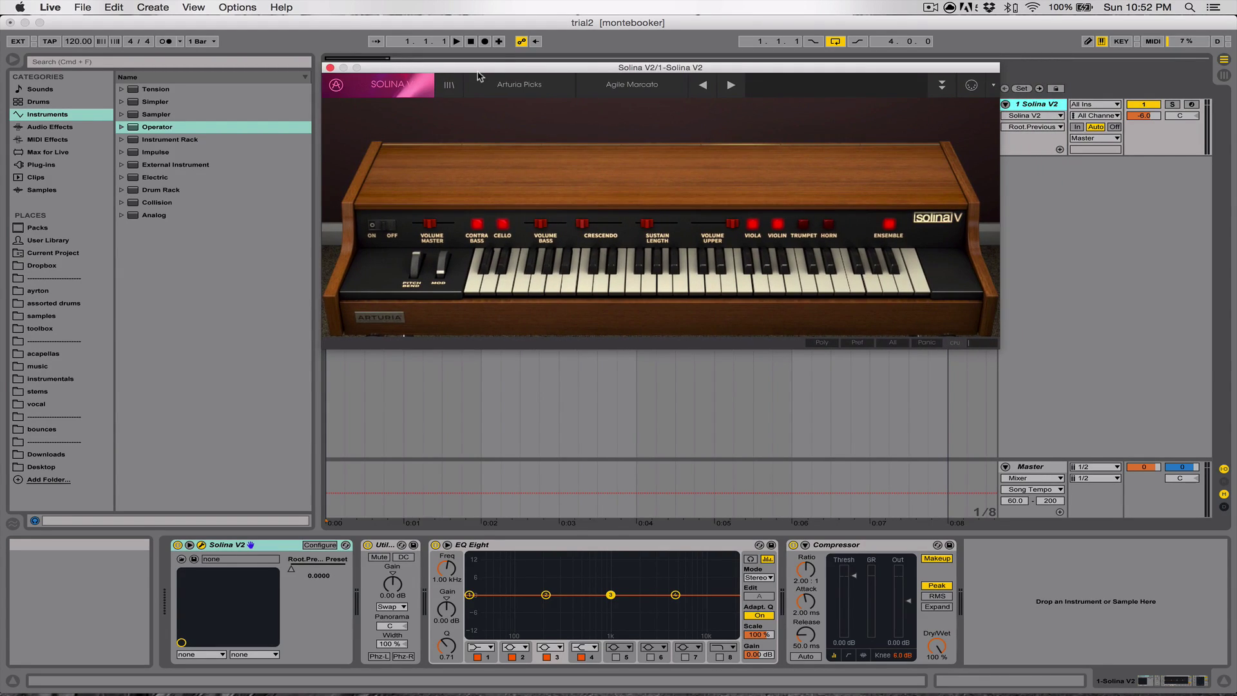
{"action": "left_click", "coordinate": [1191, 105]}
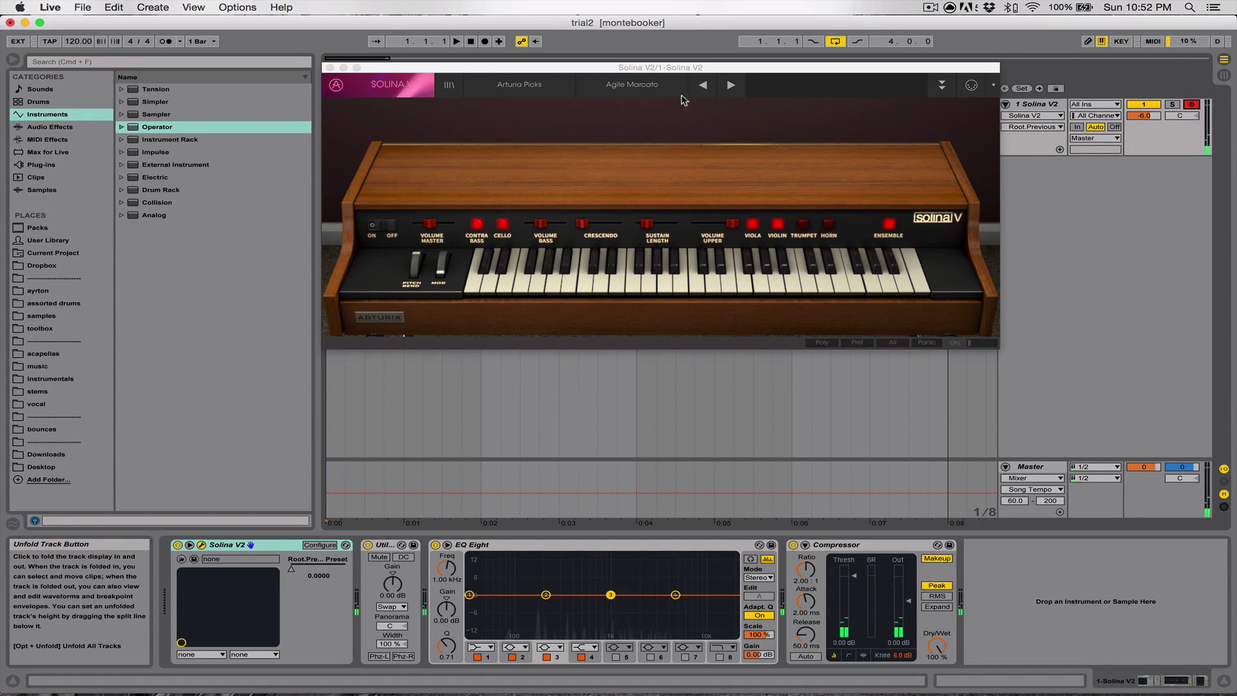
{"action": "left_click_drag", "start_coordinate": [359, 70], "coordinate": [407, 71]}
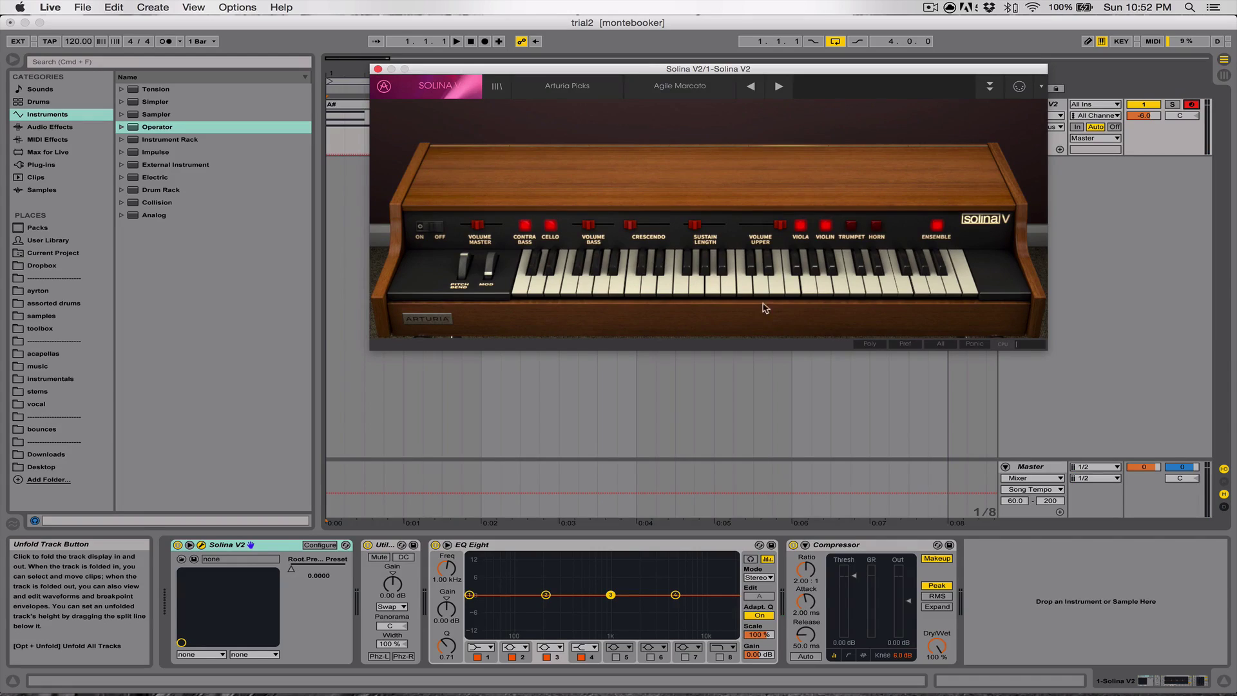
{"action": "left_click", "coordinate": [378, 69]}
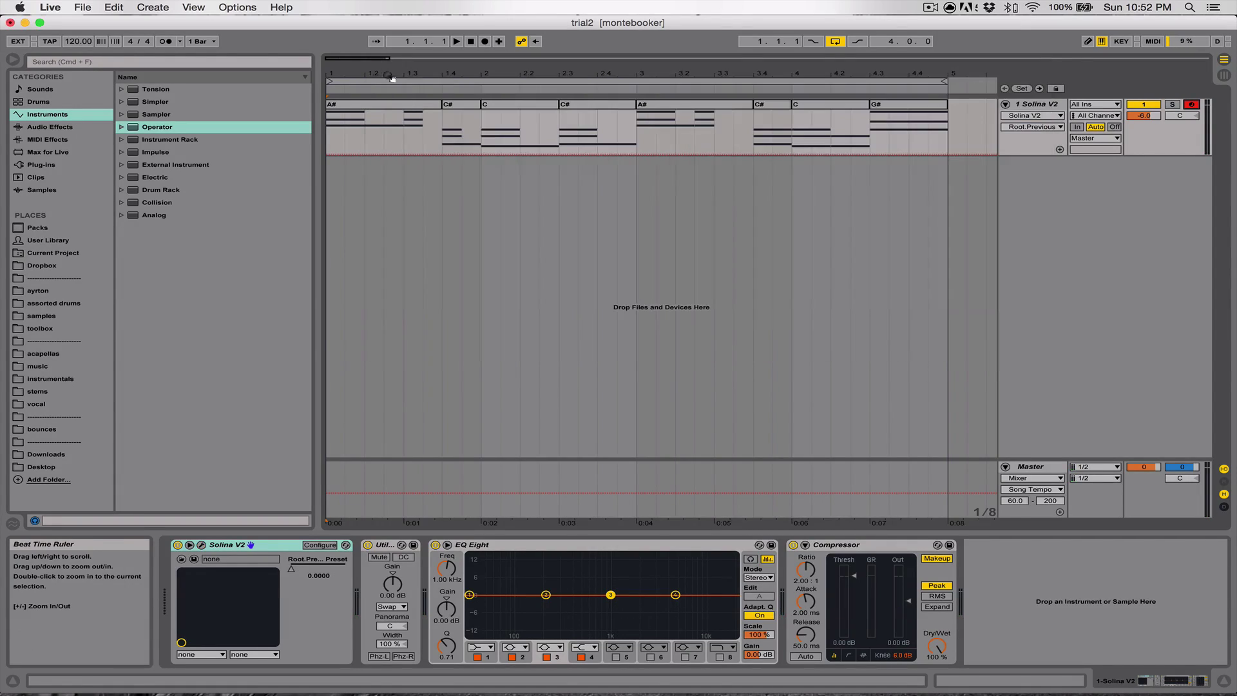
Review the sequence of chord clips on the Solina V2 track, from the first A# clip to the final G# clip.
{"action": "left_click_drag", "start_coordinate": [396, 72], "coordinate": [396, 57]}
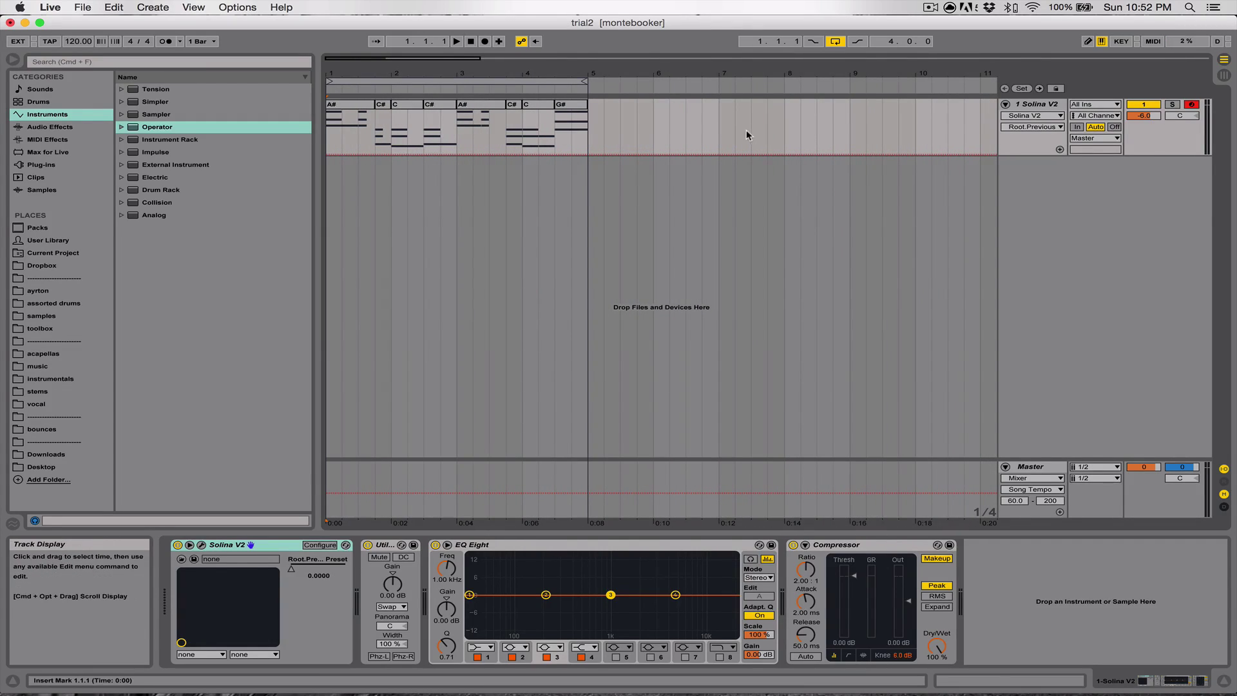
{"action": "left_click", "coordinate": [355, 104]}
{"action": "left_click", "coordinate": [380, 118]}
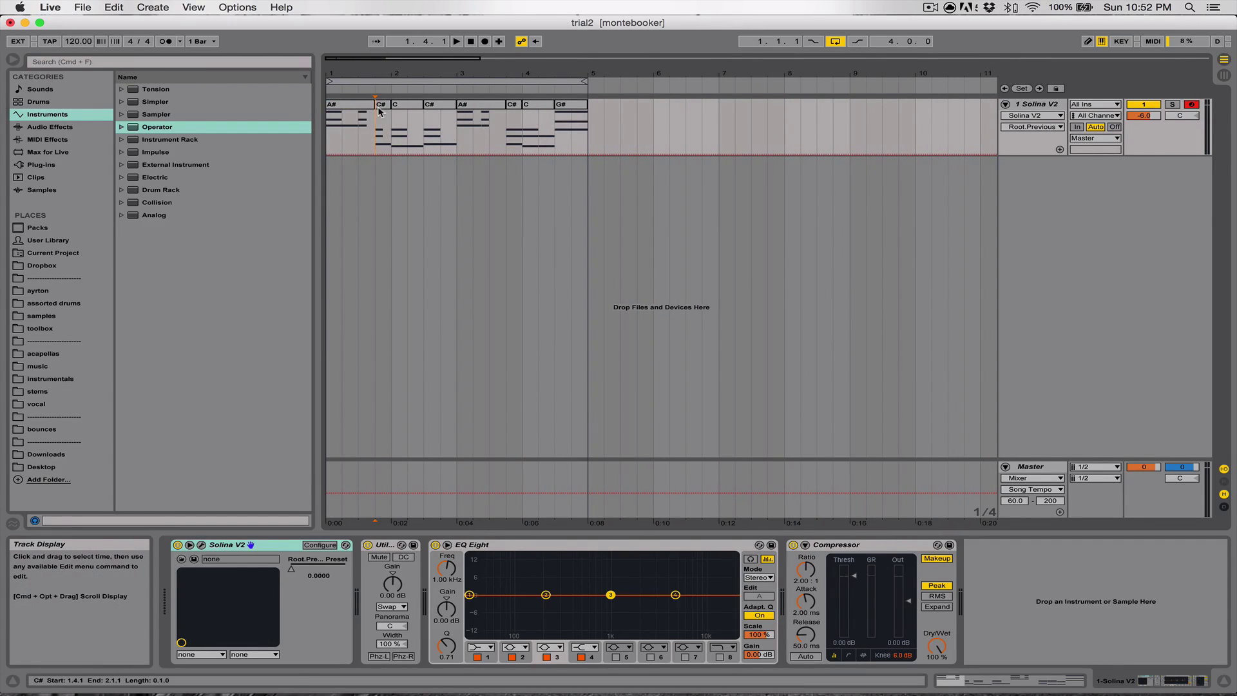
{"action": "left_click", "coordinate": [383, 105]}
{"action": "left_click", "coordinate": [407, 106]}
{"action": "left_click", "coordinate": [476, 106]}
{"action": "left_click", "coordinate": [438, 106]}
{"action": "left_click", "coordinate": [353, 105]}
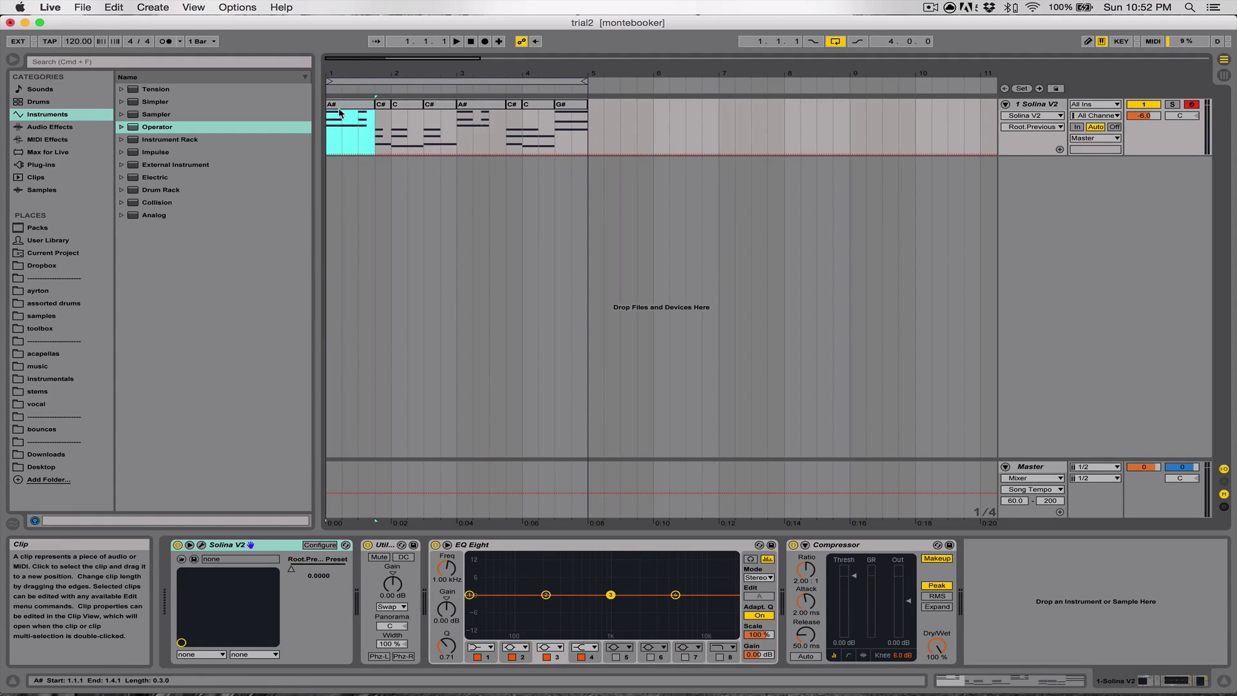
{"action": "left_click", "coordinate": [407, 147]}
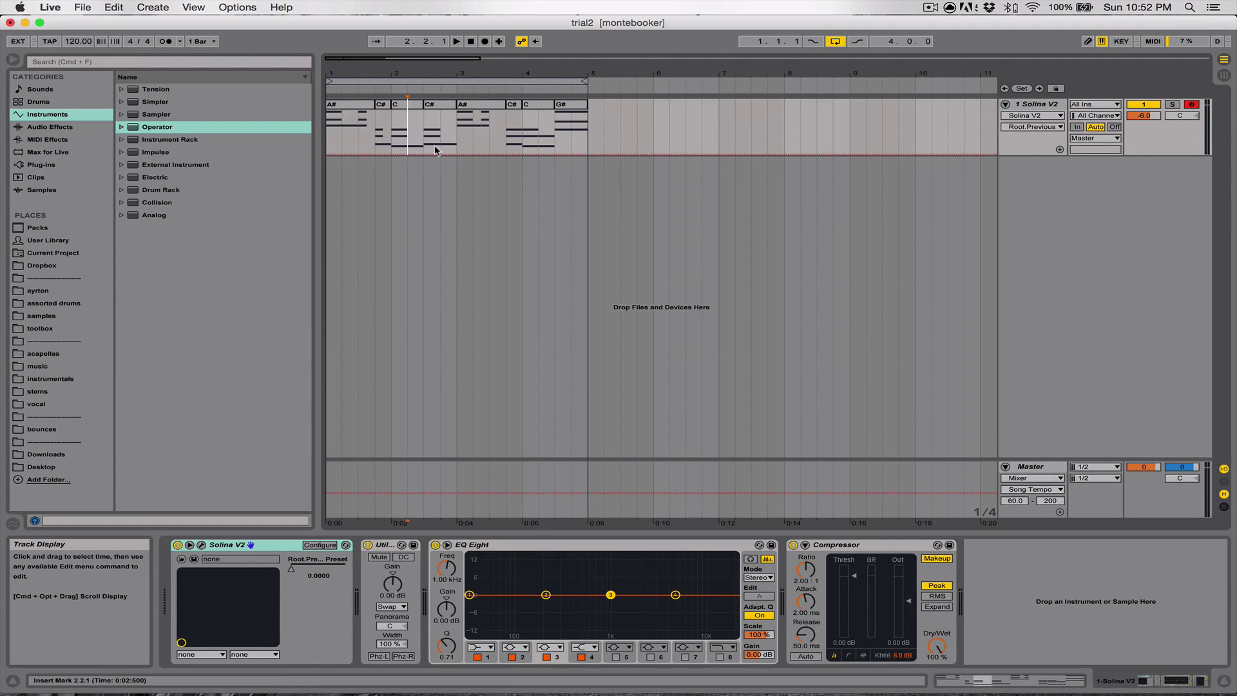
{"action": "left_click", "coordinate": [430, 105]}
{"action": "left_click", "coordinate": [513, 105]}
{"action": "left_click", "coordinate": [570, 105]}
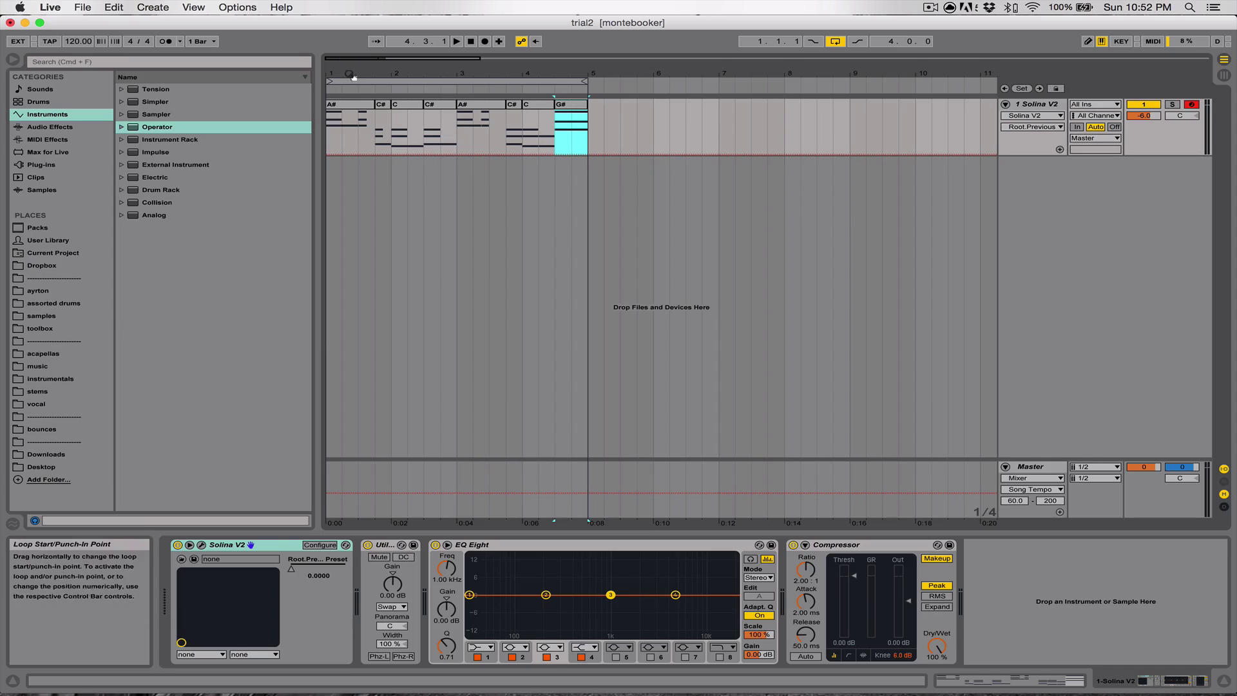
Examine the notes of the first A# clip in the MIDI note editor, highlighting the C4 and F3 rows, and hide the editor.
{"action": "double_click", "coordinate": [351, 105]}
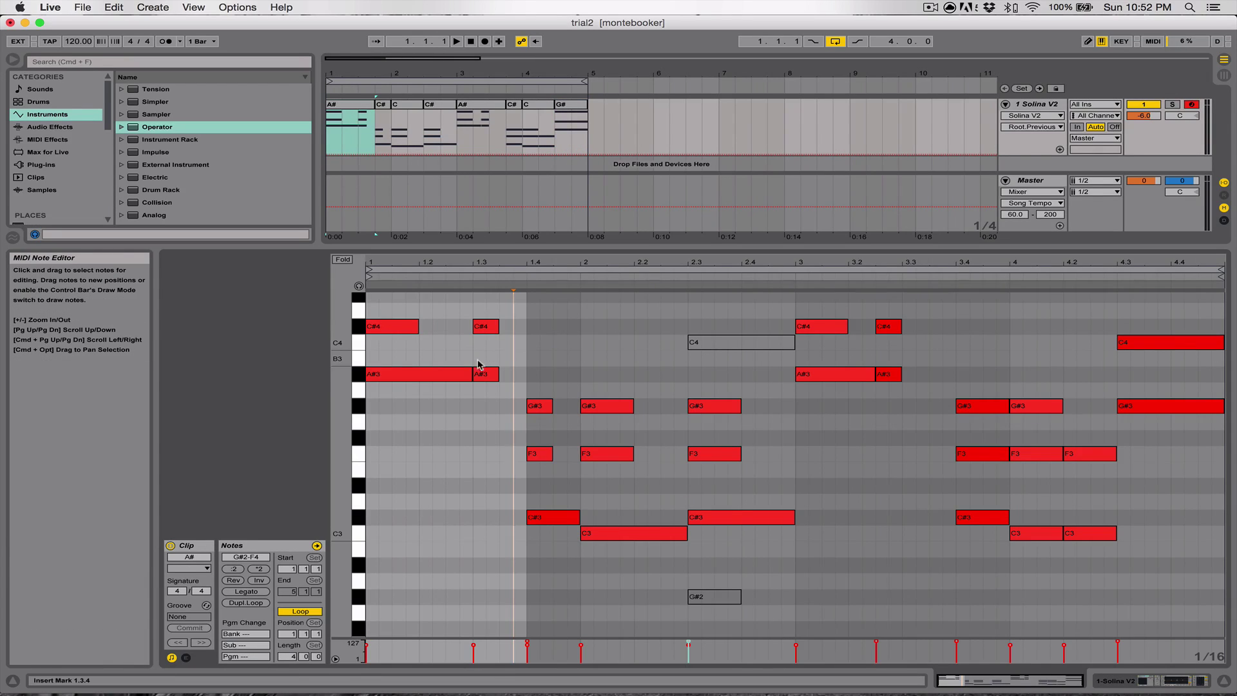
{"action": "left_click", "coordinate": [421, 442]}
{"action": "left_click", "coordinate": [368, 439]}
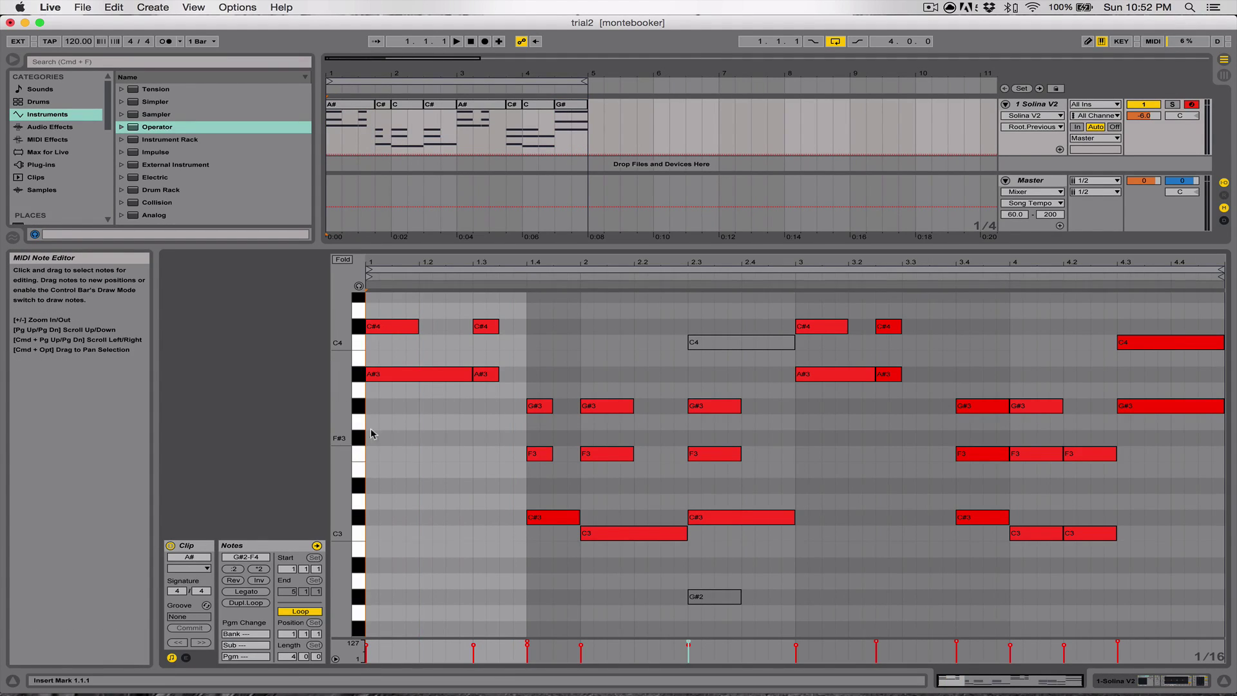
{"action": "left_click", "coordinate": [362, 346]}
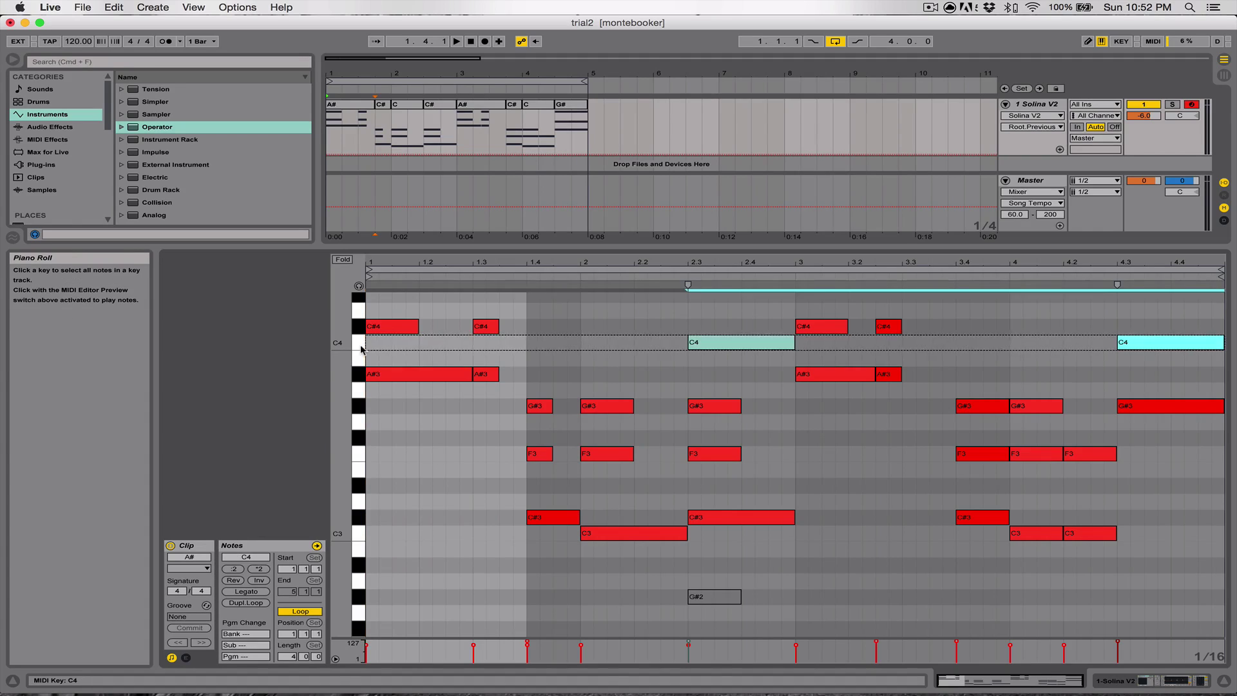
{"action": "left_click", "coordinate": [359, 453]}
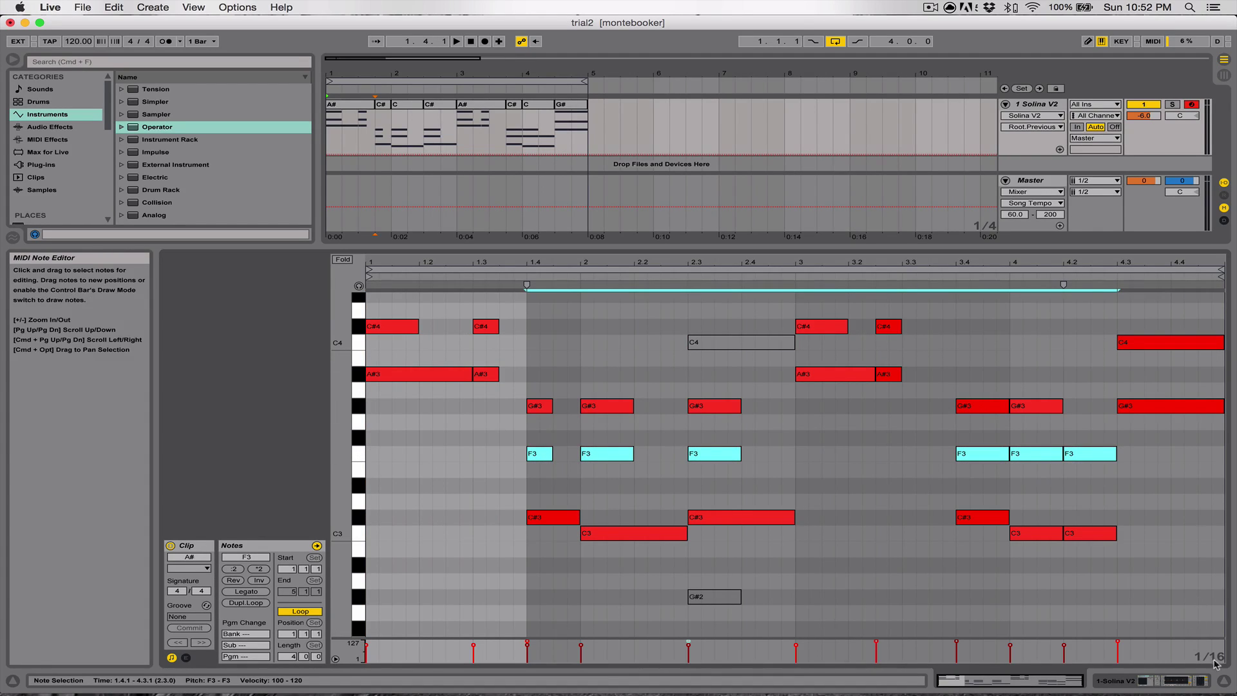
{"action": "left_click", "coordinate": [1223, 680]}
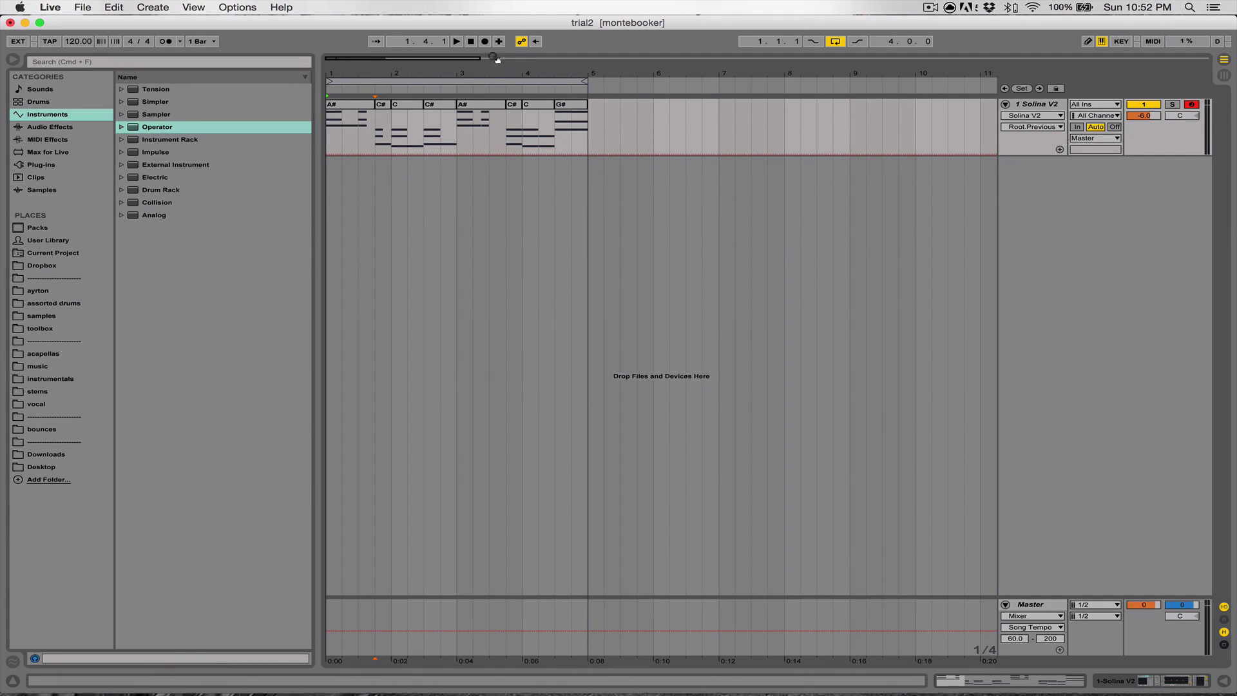
Play the chord progression from the first A# clip and stop playback near the end of bar 4.
{"action": "left_click_drag", "start_coordinate": [495, 67], "coordinate": [555, 90]}
{"action": "left_click", "coordinate": [380, 105]}
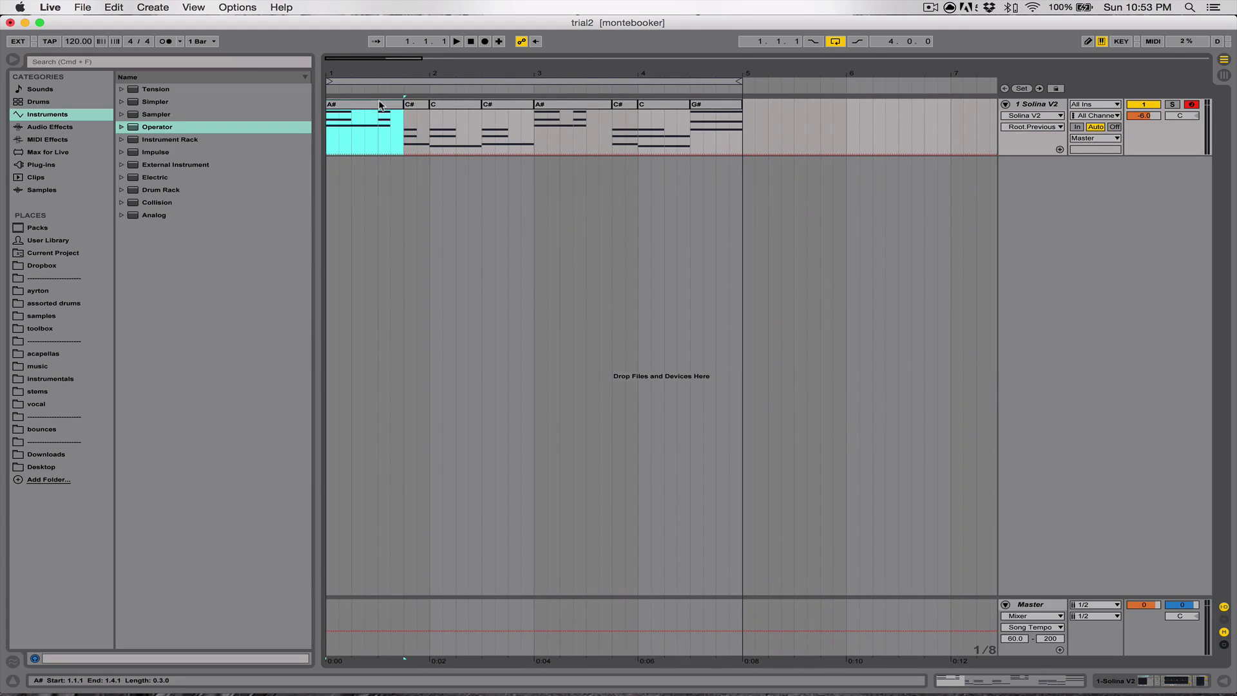
{"action": "key", "text": "space"}
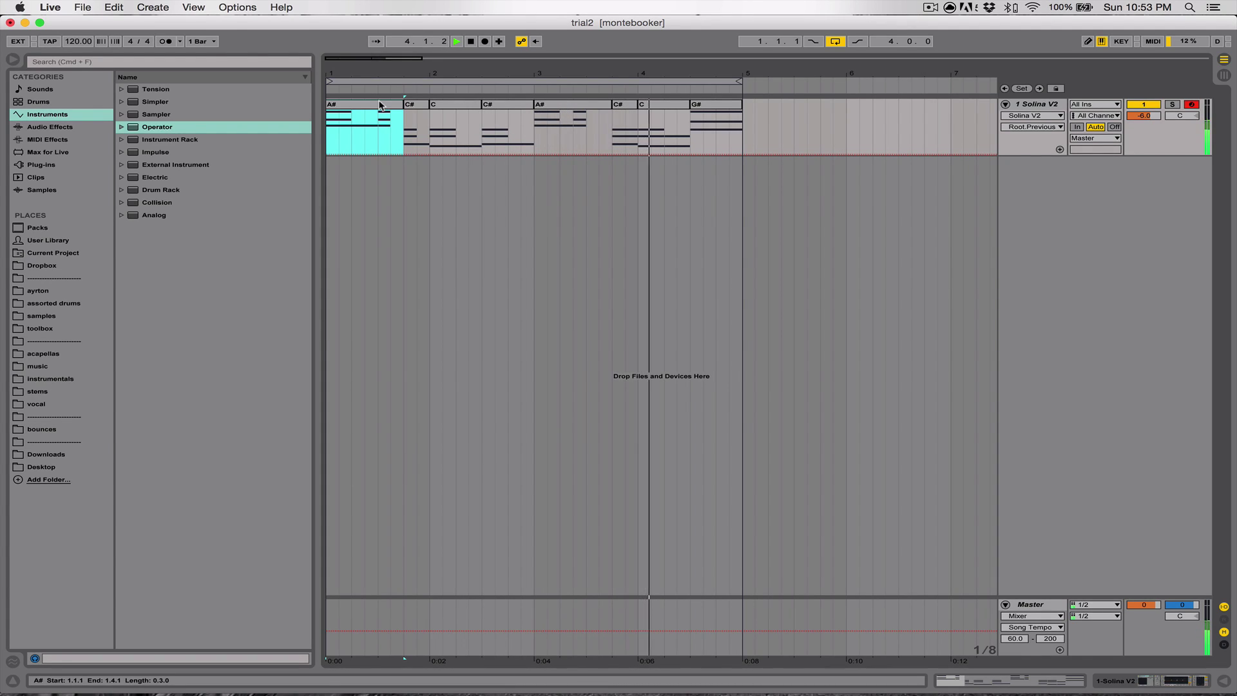
{"action": "key", "text": "space"}
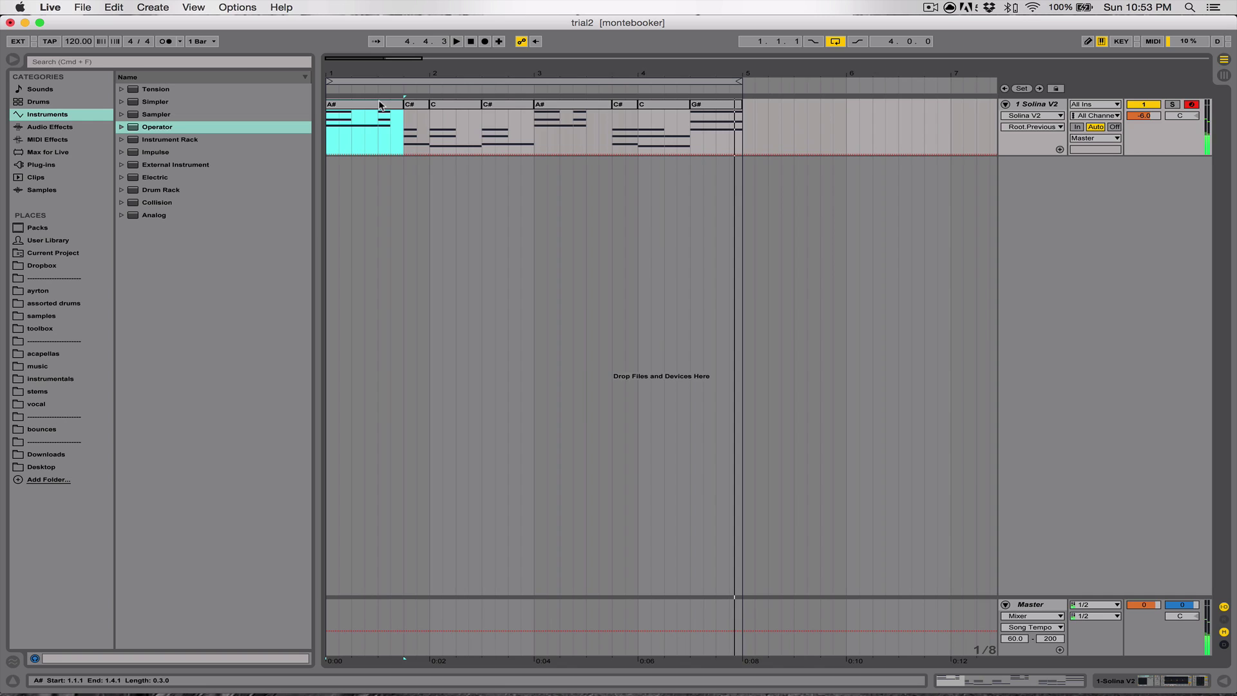
Insert a new MIDI track below the Solina V2 track.
{"action": "mouse_move", "coordinate": [445, 69]}
{"action": "left_mouse_down"}
{"action": "mouse_move", "coordinate": [445, 116]}
{"action": "mouse_move", "coordinate": [440, 70]}
{"action": "left_mouse_up"}
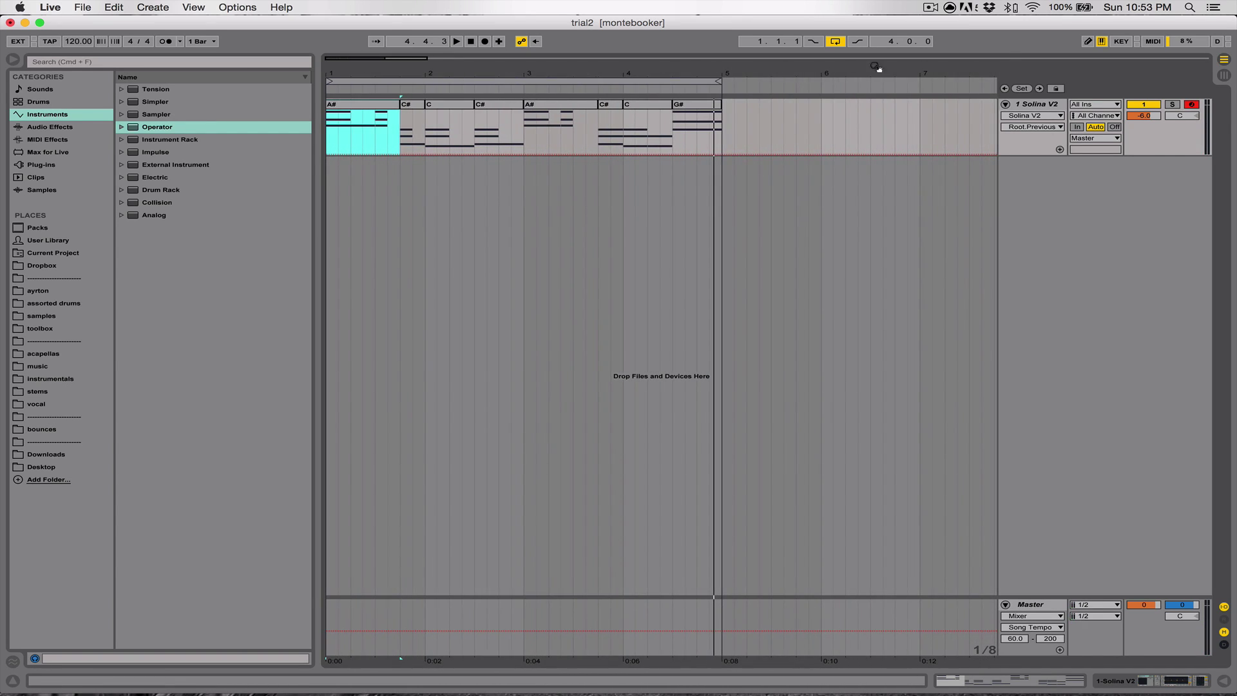
{"action": "left_click", "coordinate": [1019, 101]}
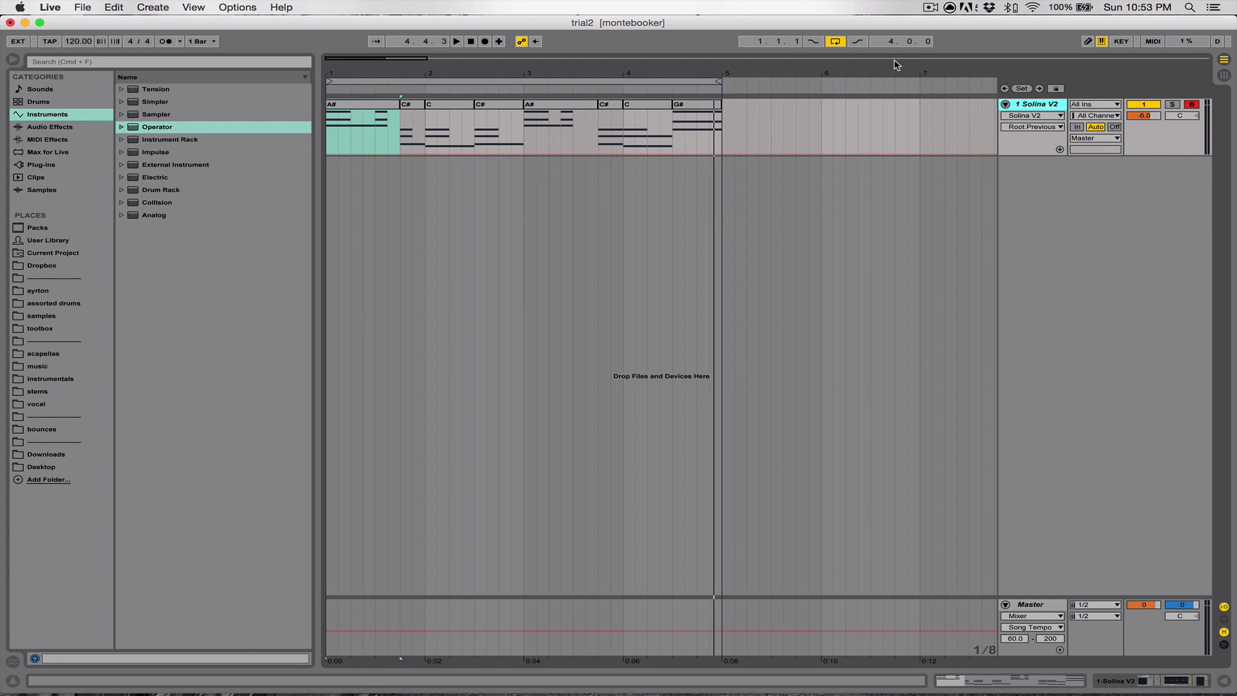
{"action": "key", "text": "super+shift+t"}
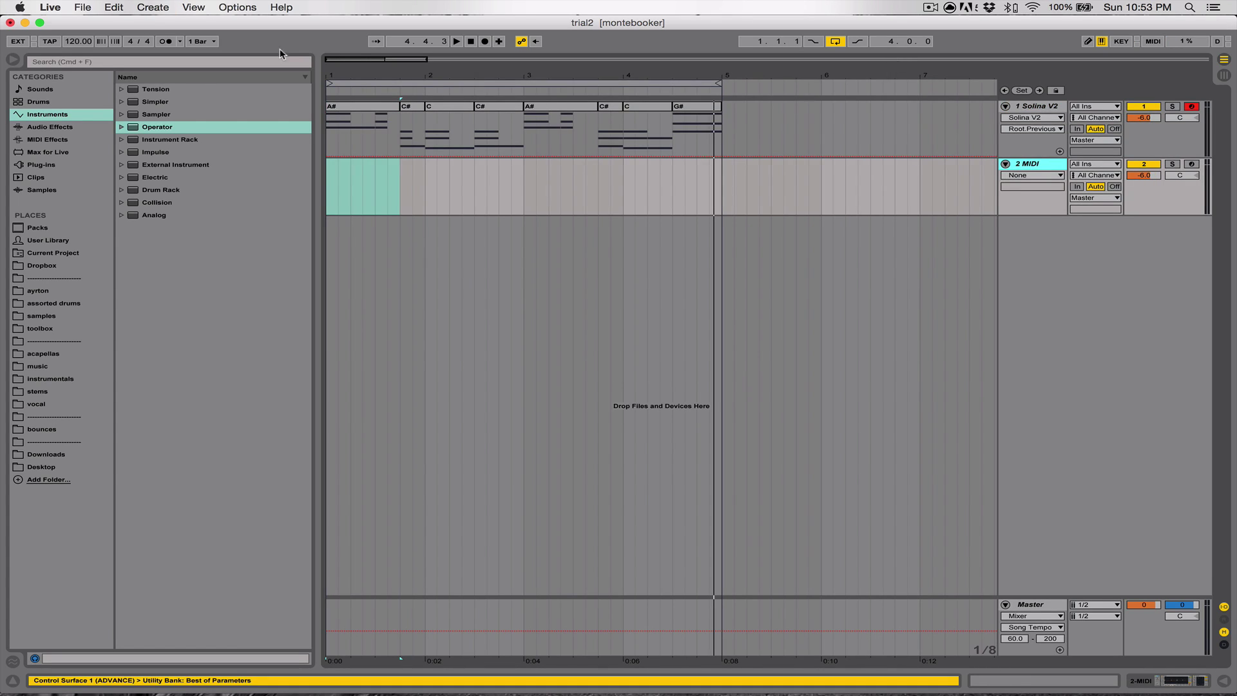
{"action": "left_click", "coordinate": [121, 127]}
{"action": "left_click", "coordinate": [121, 128]}
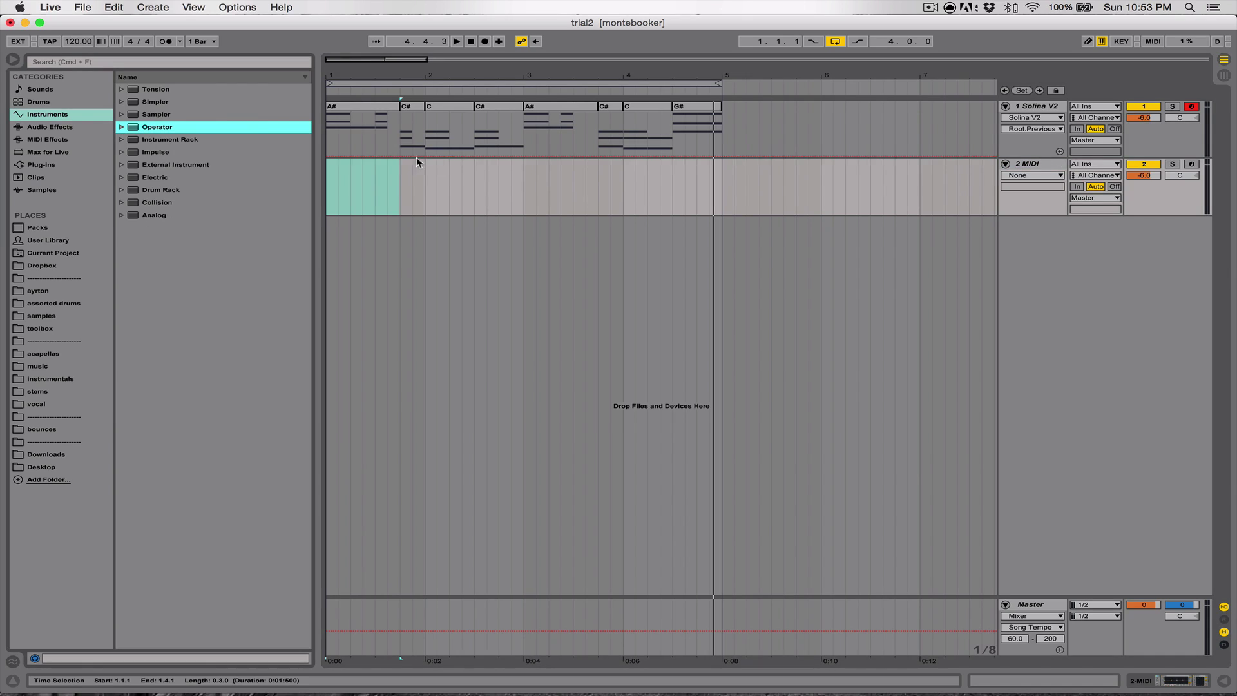
Select bars 1 through 4 on the new MIDI track and load the Operator instrument onto that track.
{"action": "left_click_drag", "start_coordinate": [459, 74], "coordinate": [458, 39]}
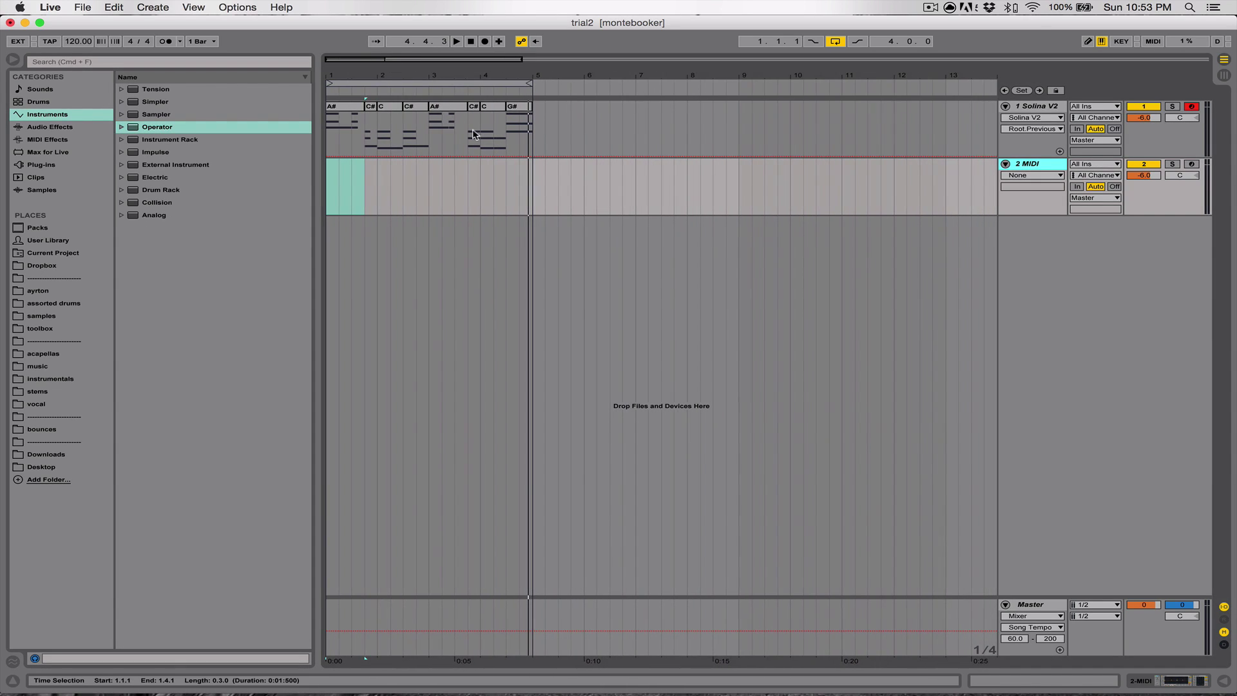
{"action": "left_click_drag", "start_coordinate": [535, 132], "coordinate": [289, 124]}
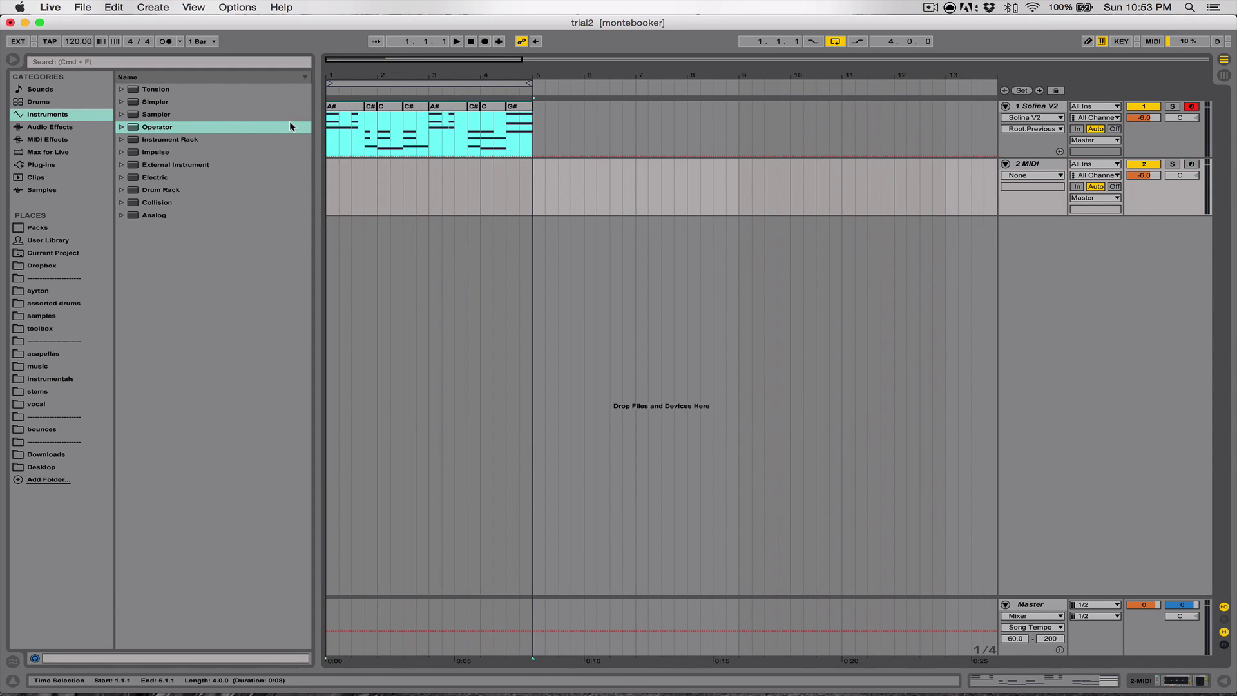
{"action": "left_click_drag", "start_coordinate": [378, 67], "coordinate": [402, 75]}
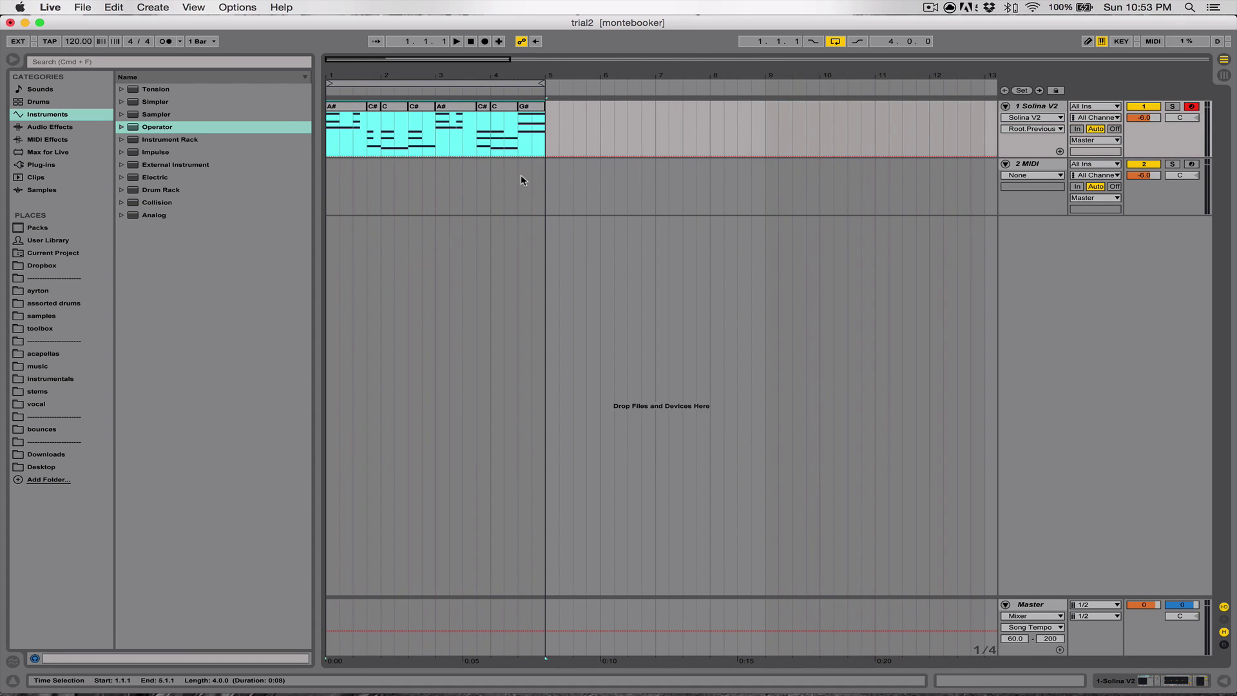
{"action": "left_click_drag", "start_coordinate": [548, 176], "coordinate": [298, 176]}
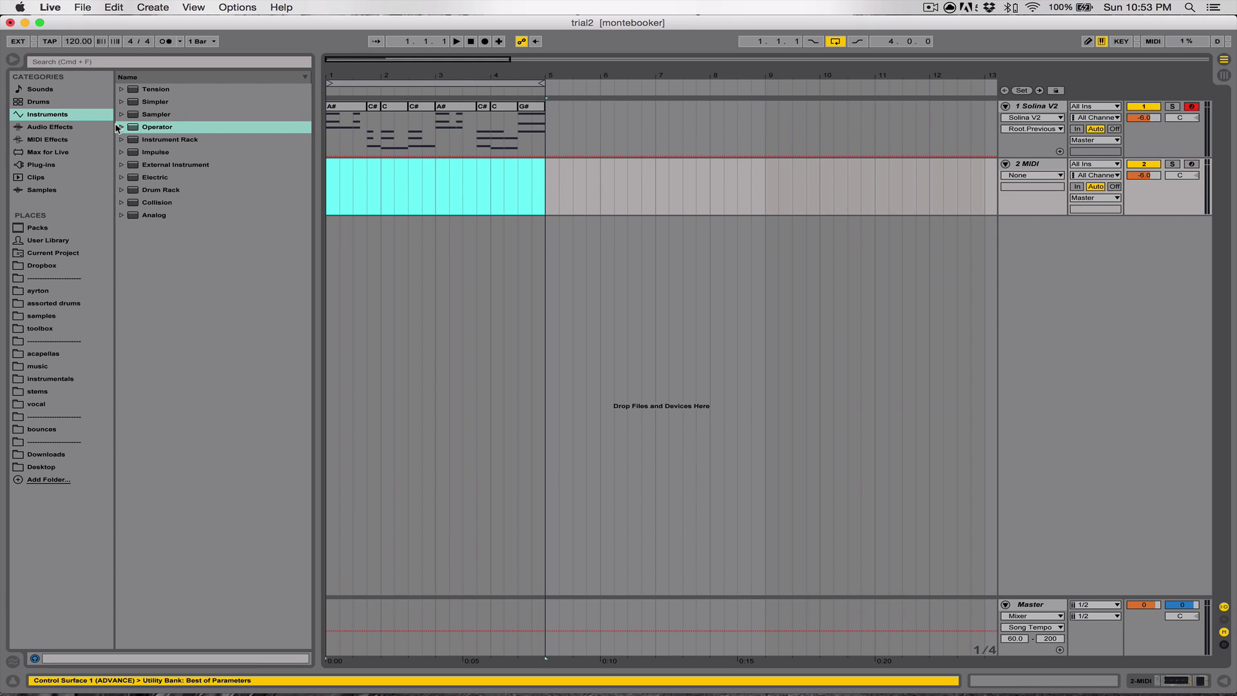
{"action": "left_click_drag", "start_coordinate": [120, 127], "coordinate": [204, 143]}
{"action": "left_click_drag", "start_coordinate": [368, 161], "coordinate": [822, 201]}
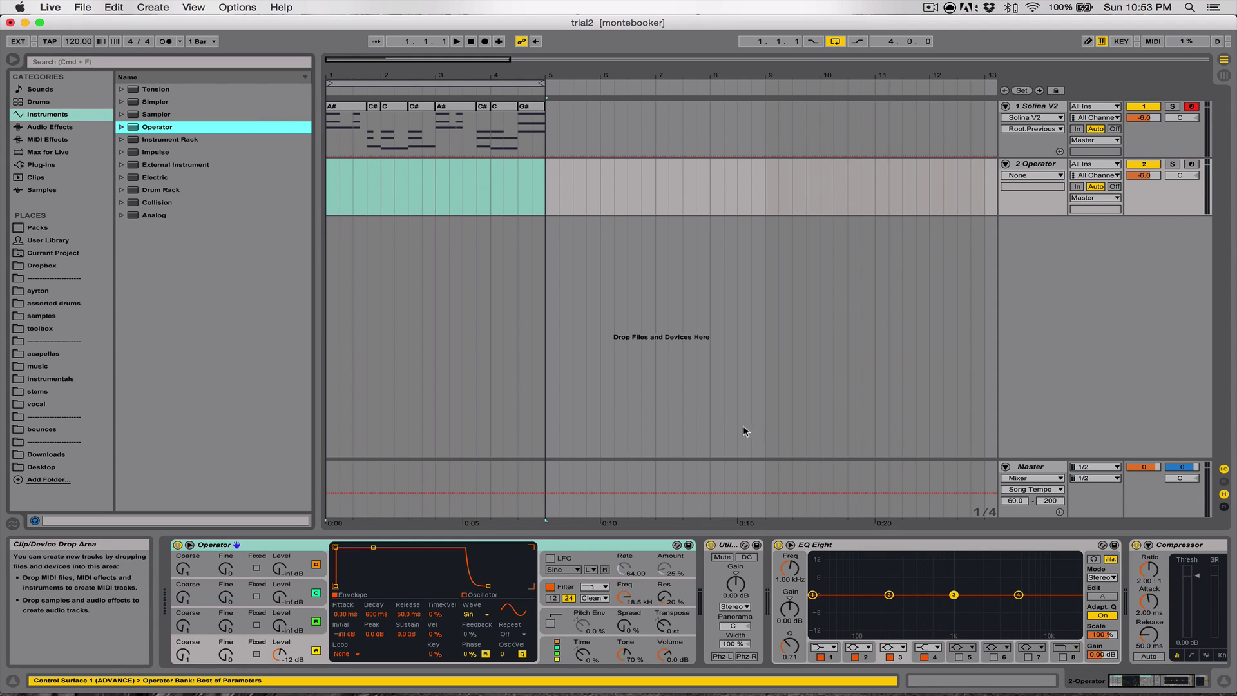
Set Operator's oscillator A waveform to Saw D and arm the Operator track for recording.
{"action": "left_click", "coordinate": [475, 614]}
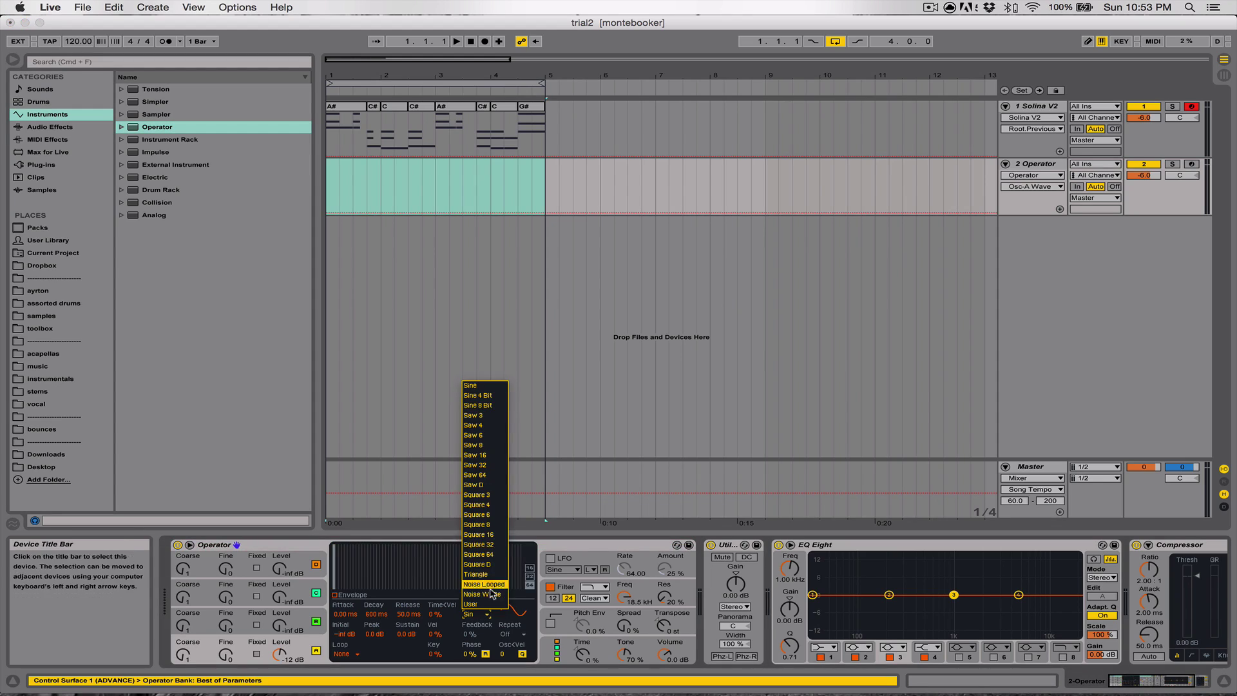
{"action": "left_click", "coordinate": [498, 485]}
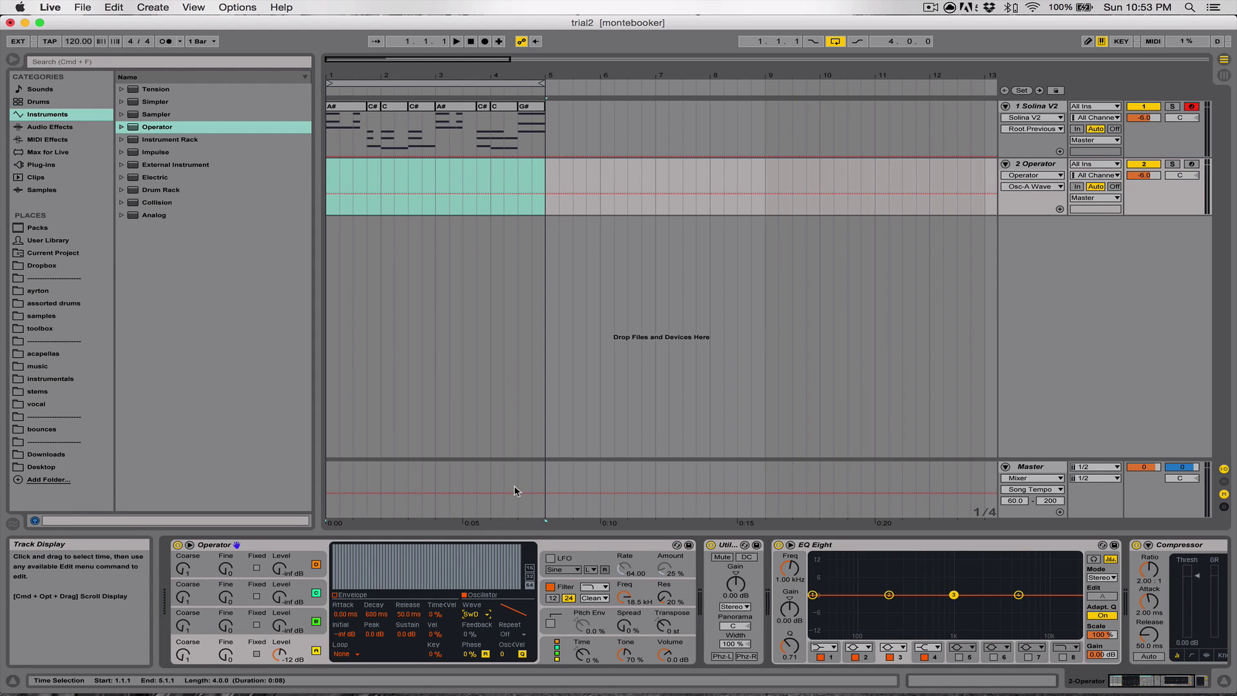
{"action": "left_click", "coordinate": [1191, 164]}
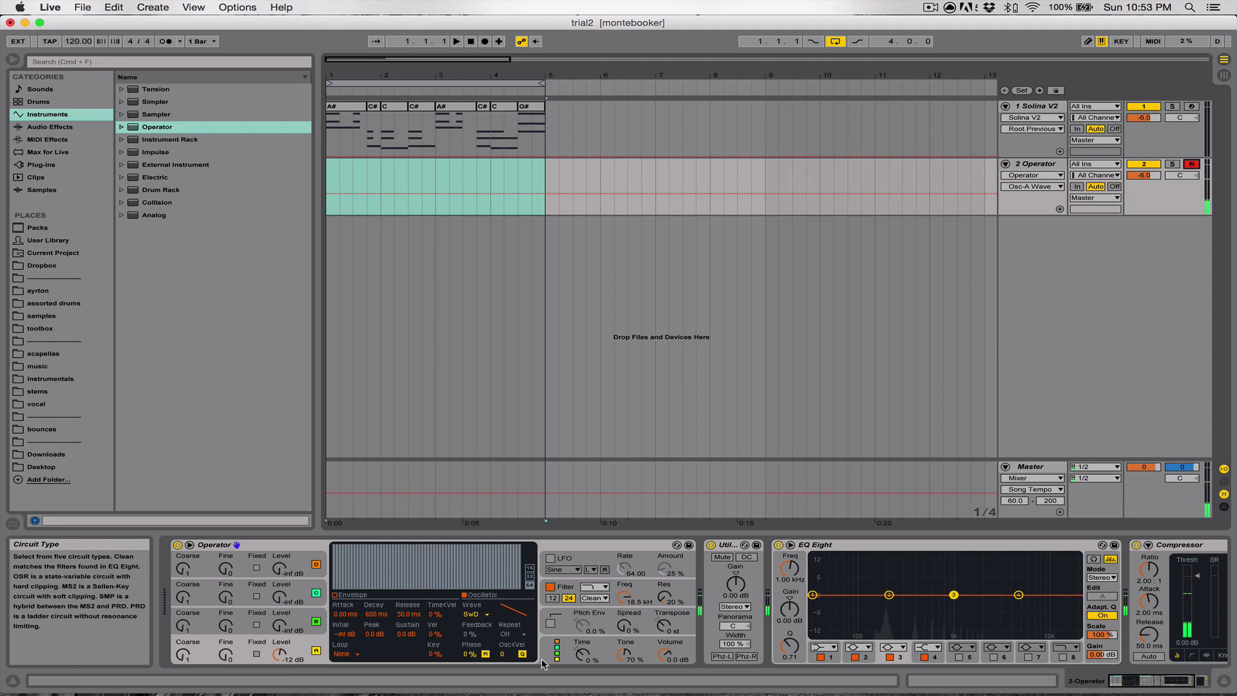
Turn on Glide in Operator's pitch settings and adjust the glide time.
{"action": "left_click", "coordinate": [559, 646]}
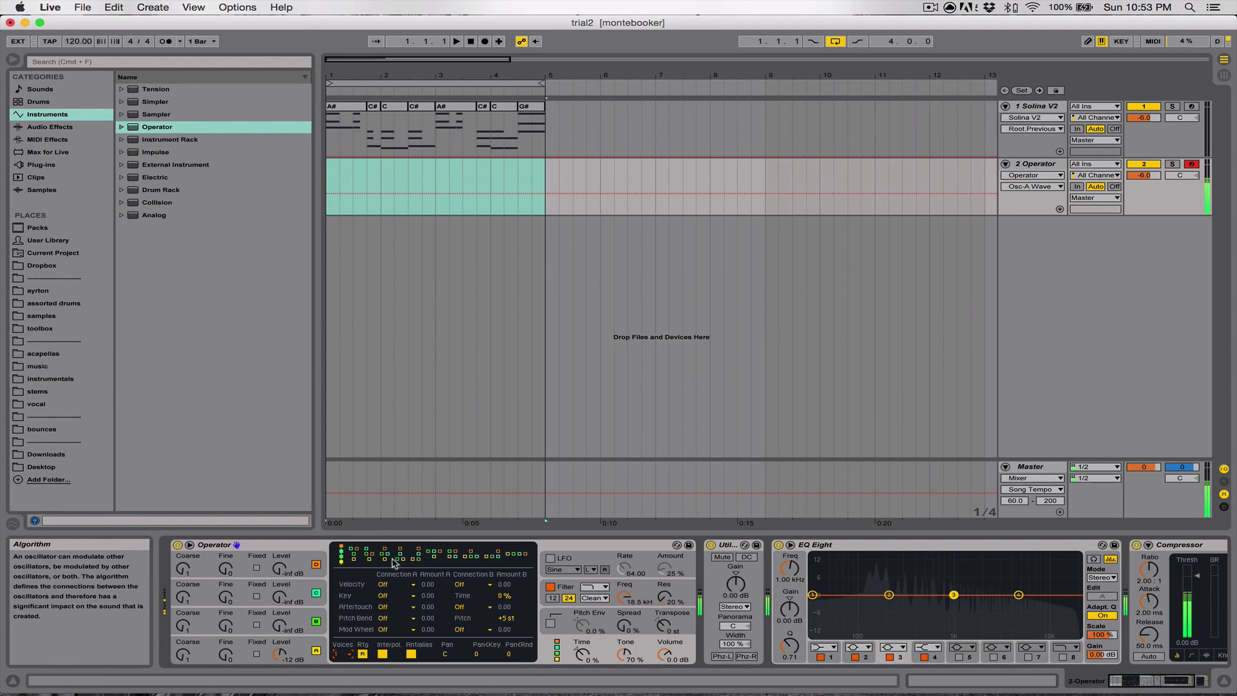
{"action": "left_click", "coordinate": [563, 620]}
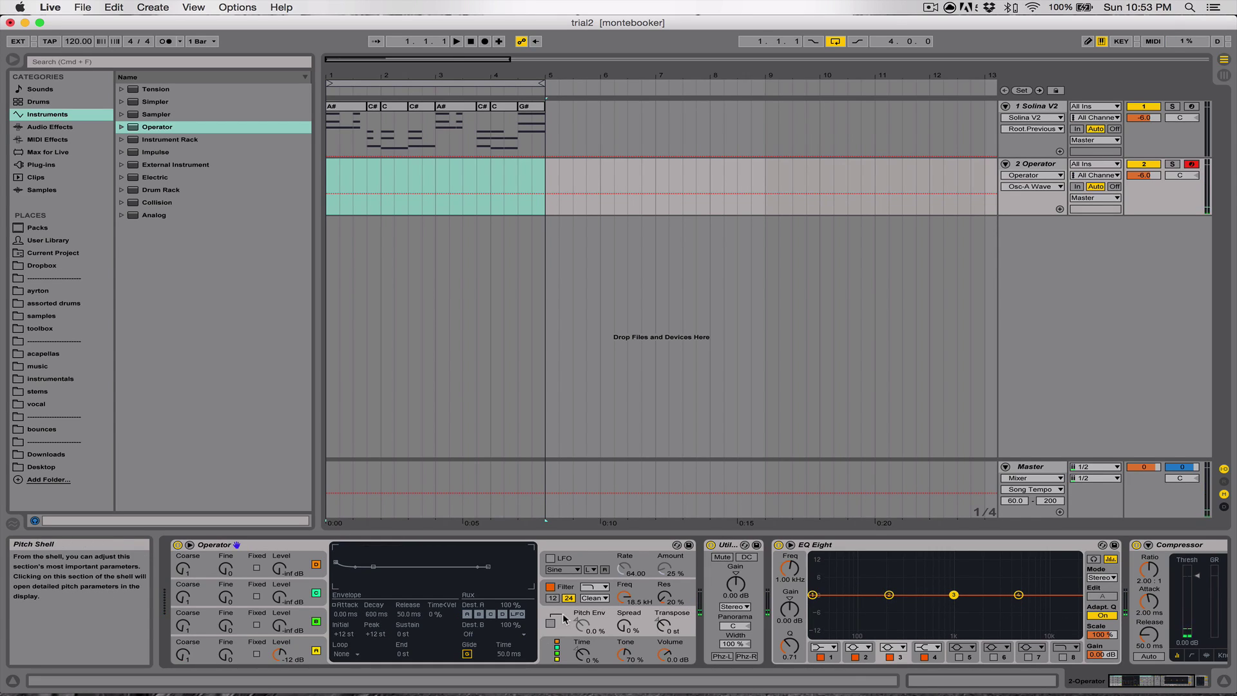
{"action": "left_click", "coordinate": [466, 653]}
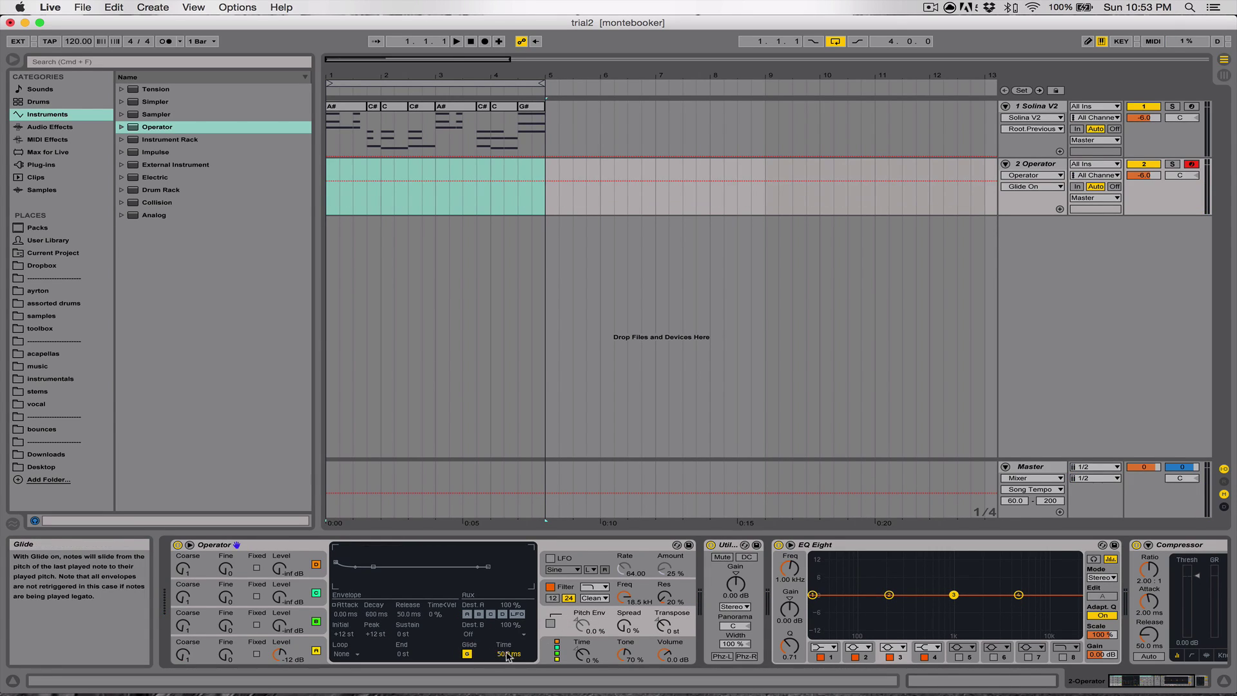
{"action": "left_click_drag", "start_coordinate": [508, 656], "coordinate": [508, 646]}
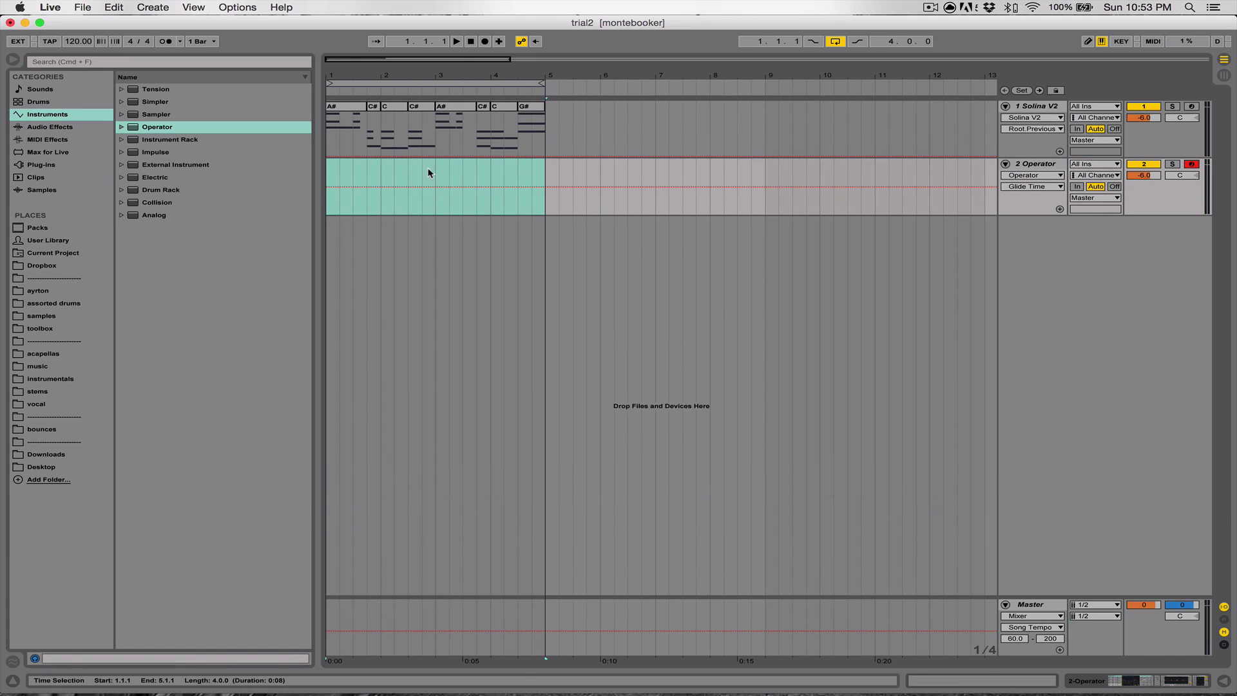
{"action": "left_click_drag", "start_coordinate": [434, 75], "coordinate": [436, 54]}
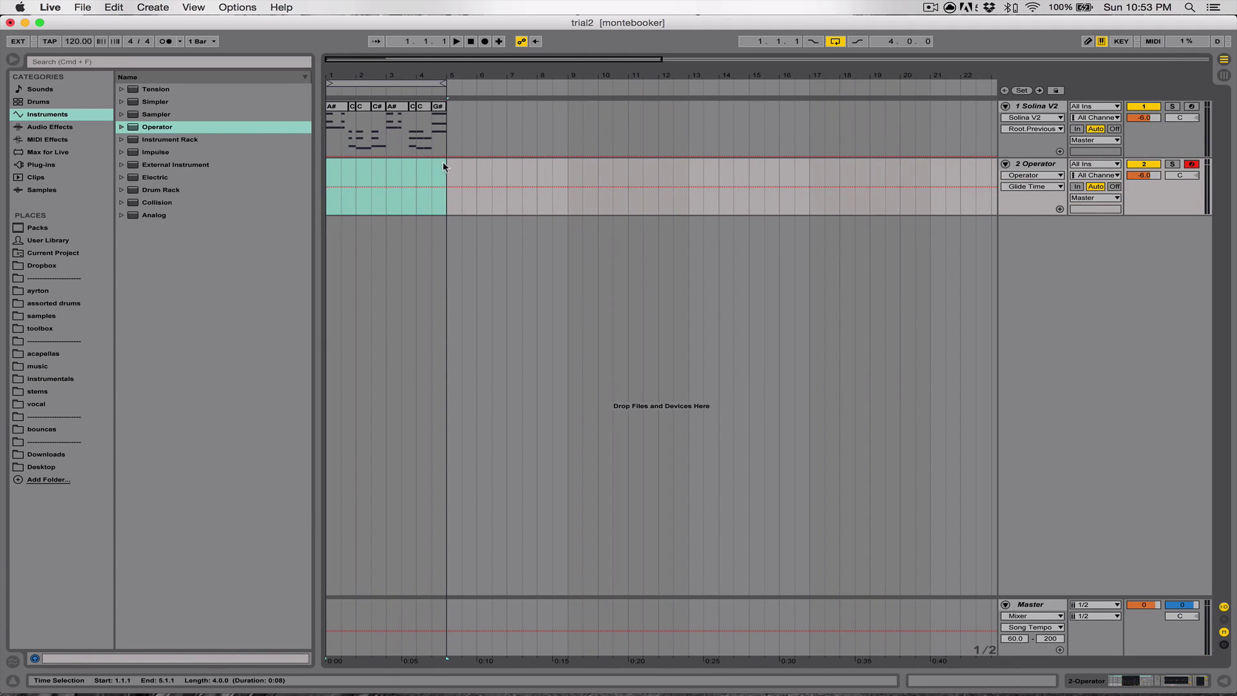
Show the Operator track's devices and place the insert marker at 1.1.1 on that track.
{"action": "left_click_drag", "start_coordinate": [443, 163], "coordinate": [316, 178]}
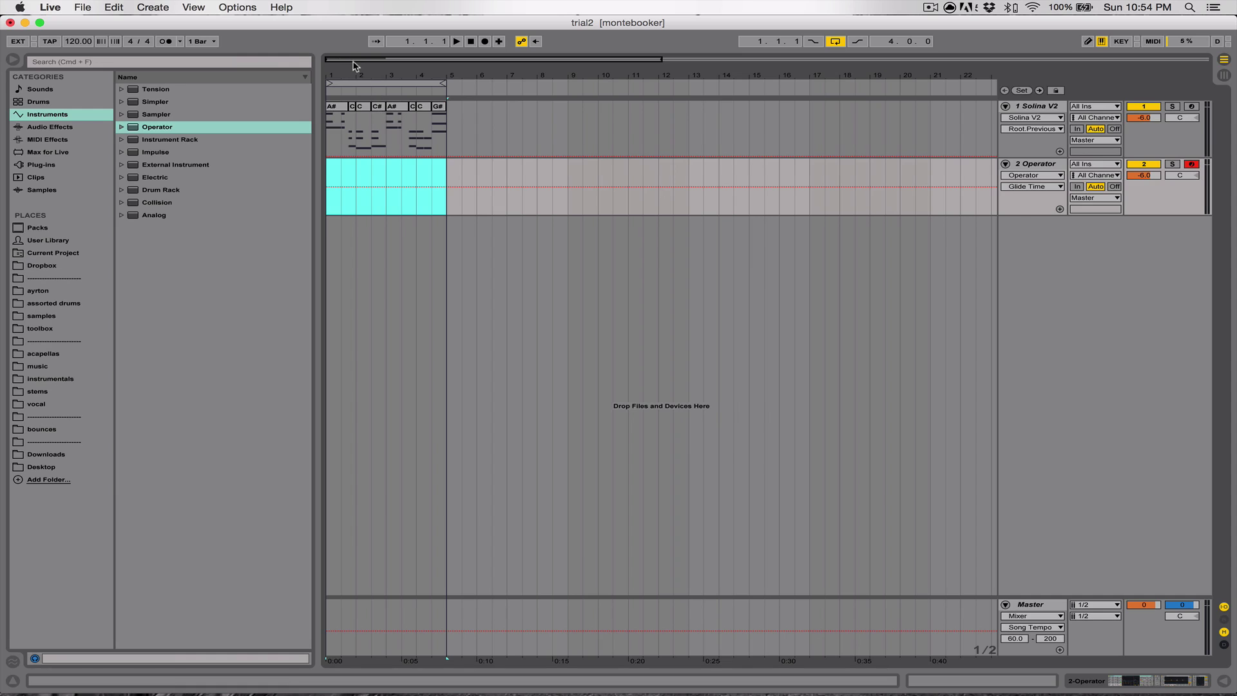
{"action": "left_click_drag", "start_coordinate": [347, 77], "coordinate": [467, 74]}
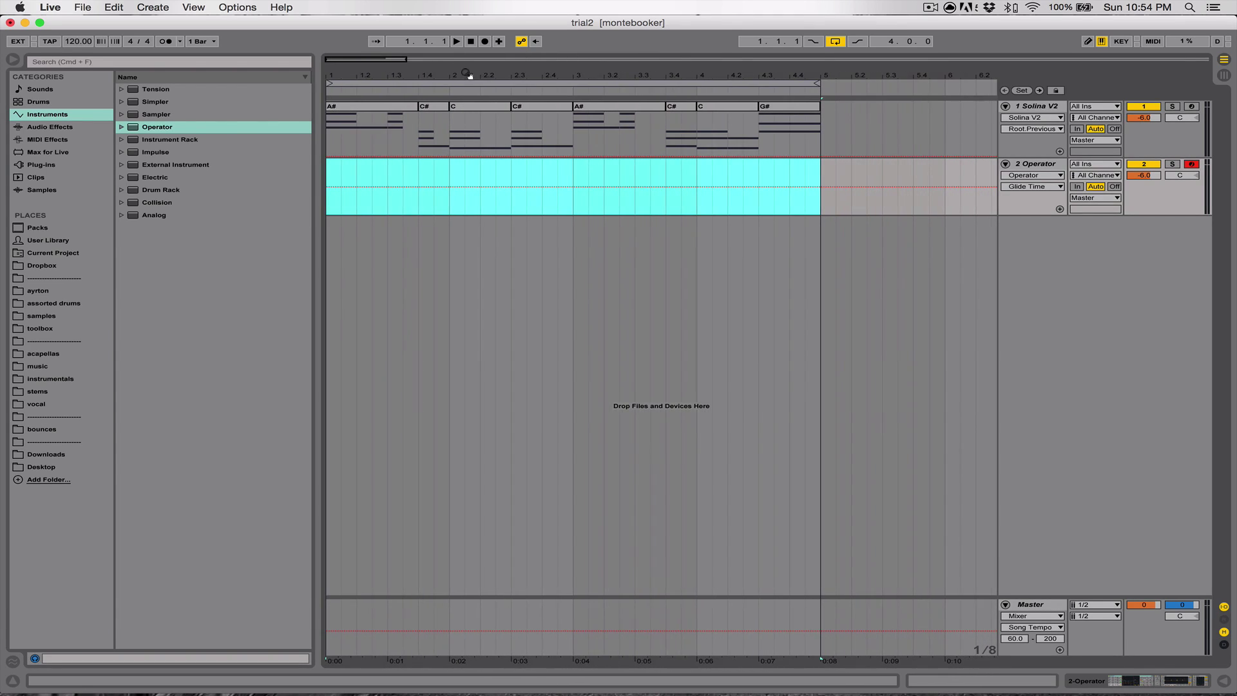
{"action": "double_click", "coordinate": [1051, 160]}
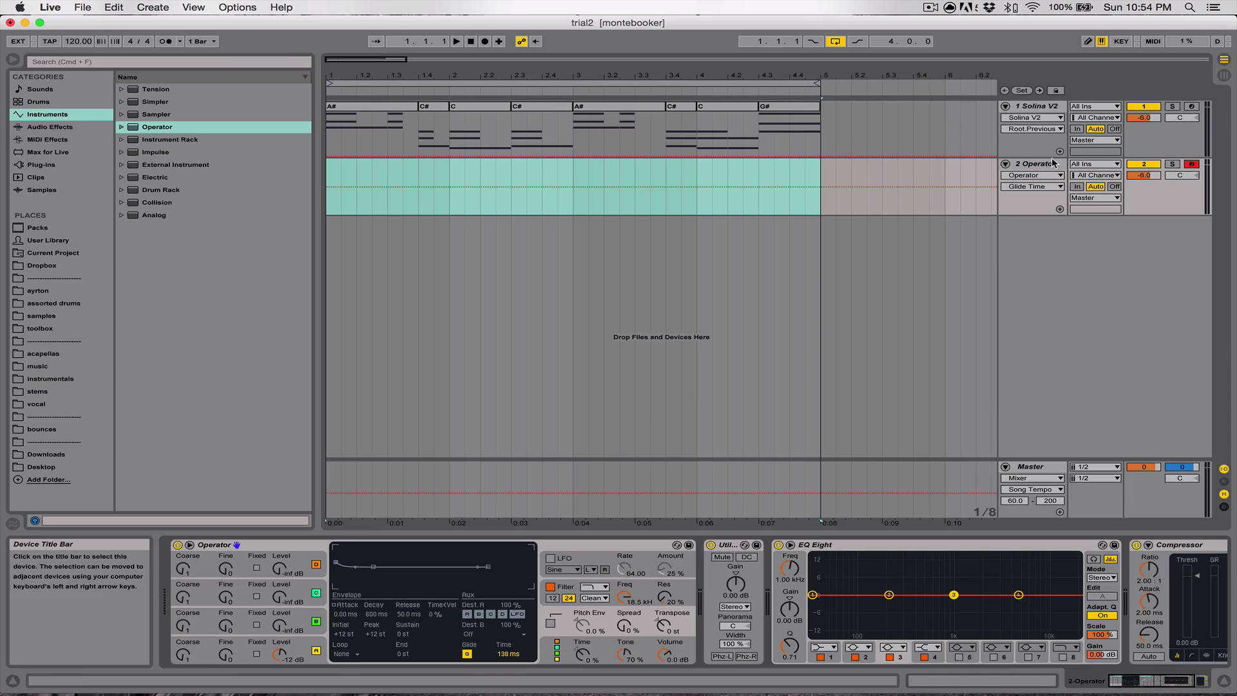
{"action": "left_click", "coordinate": [444, 204]}
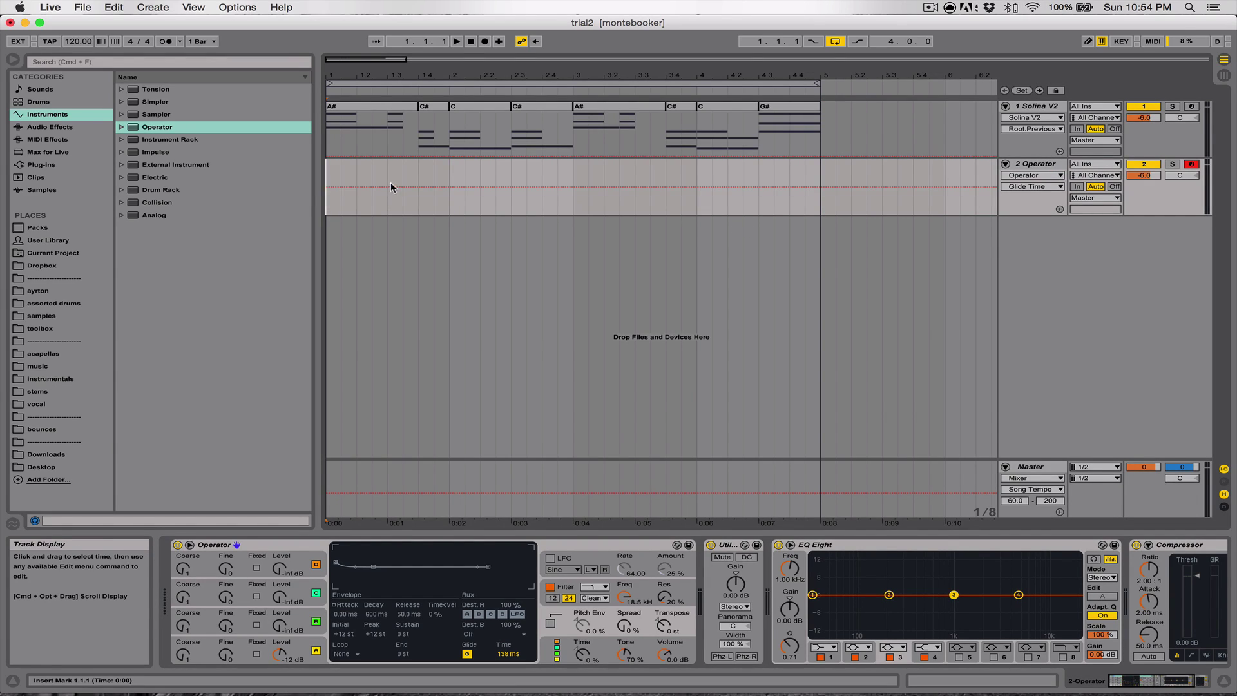
{"action": "left_click_drag", "start_coordinate": [462, 76], "coordinate": [462, 78]}
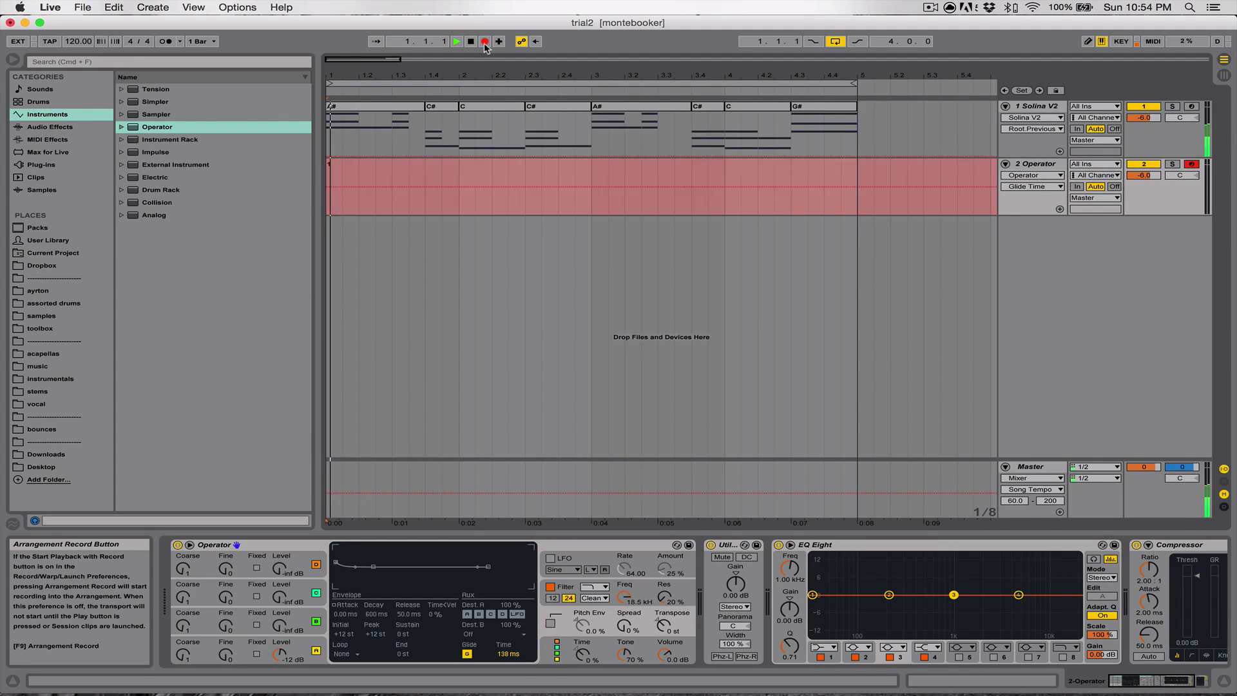
Try to record a take on the Operator track from bar 1, and undo the last take.
{"action": "key", "text": "space"}
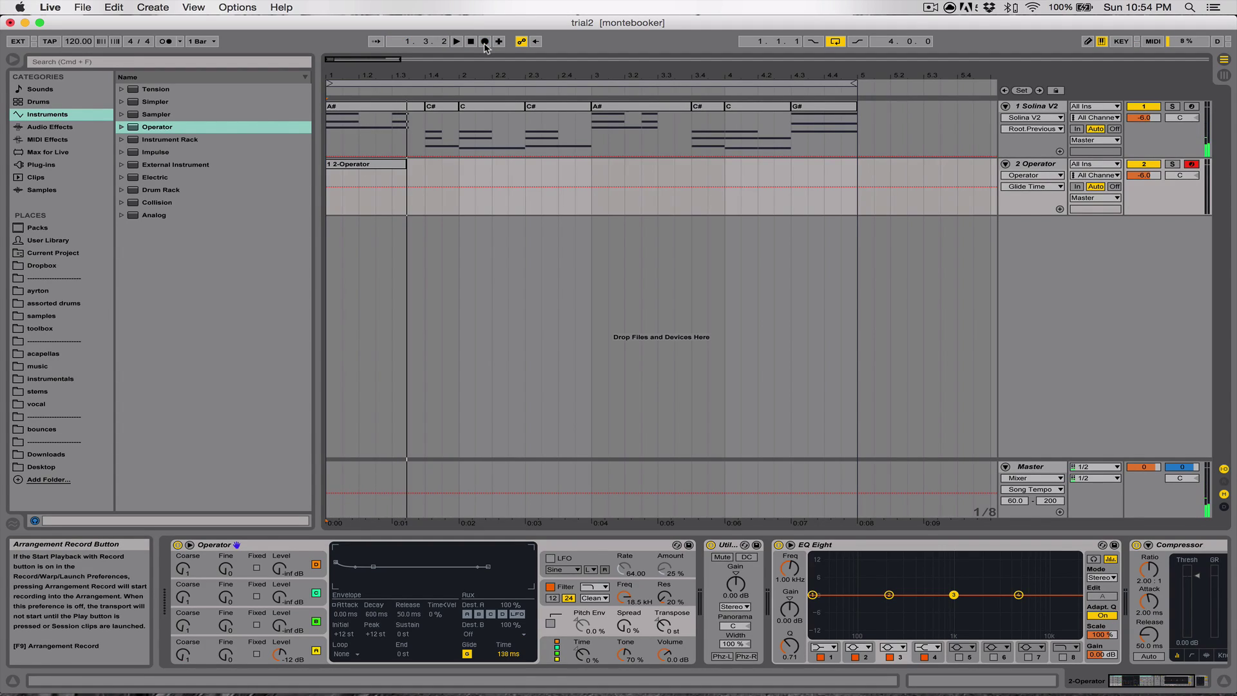
{"action": "left_click", "coordinate": [485, 41]}
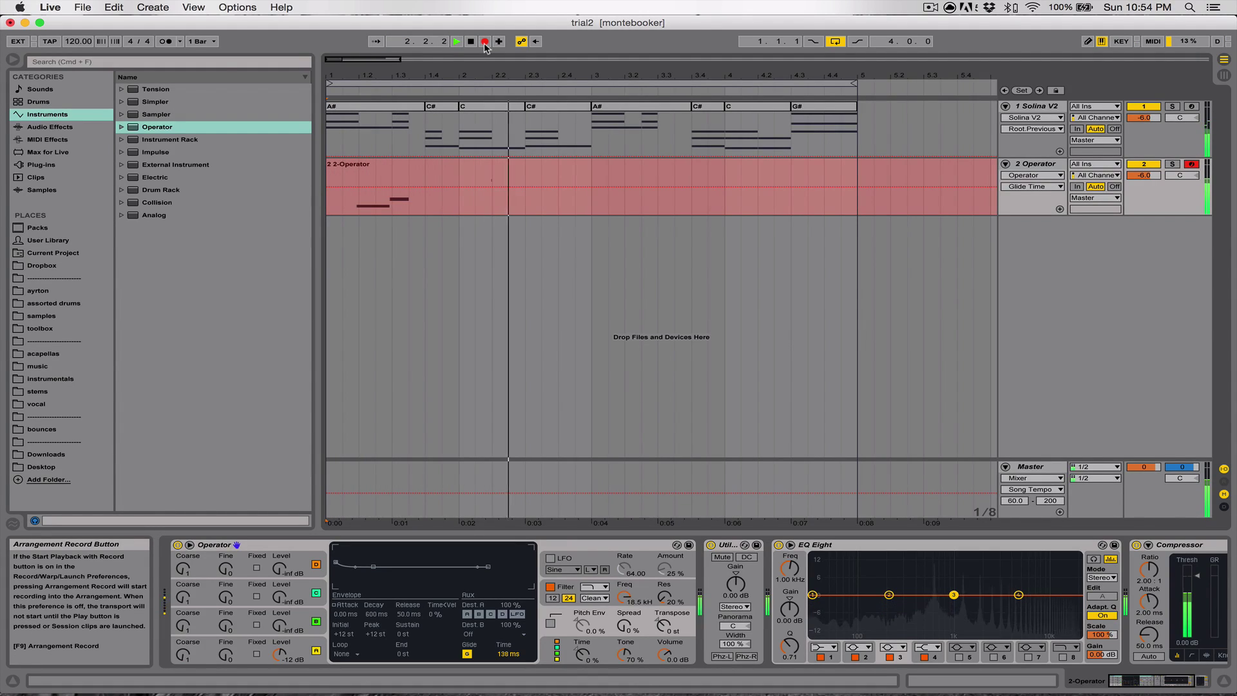
{"action": "key", "text": "space"}
{"action": "key", "text": "super+z"}
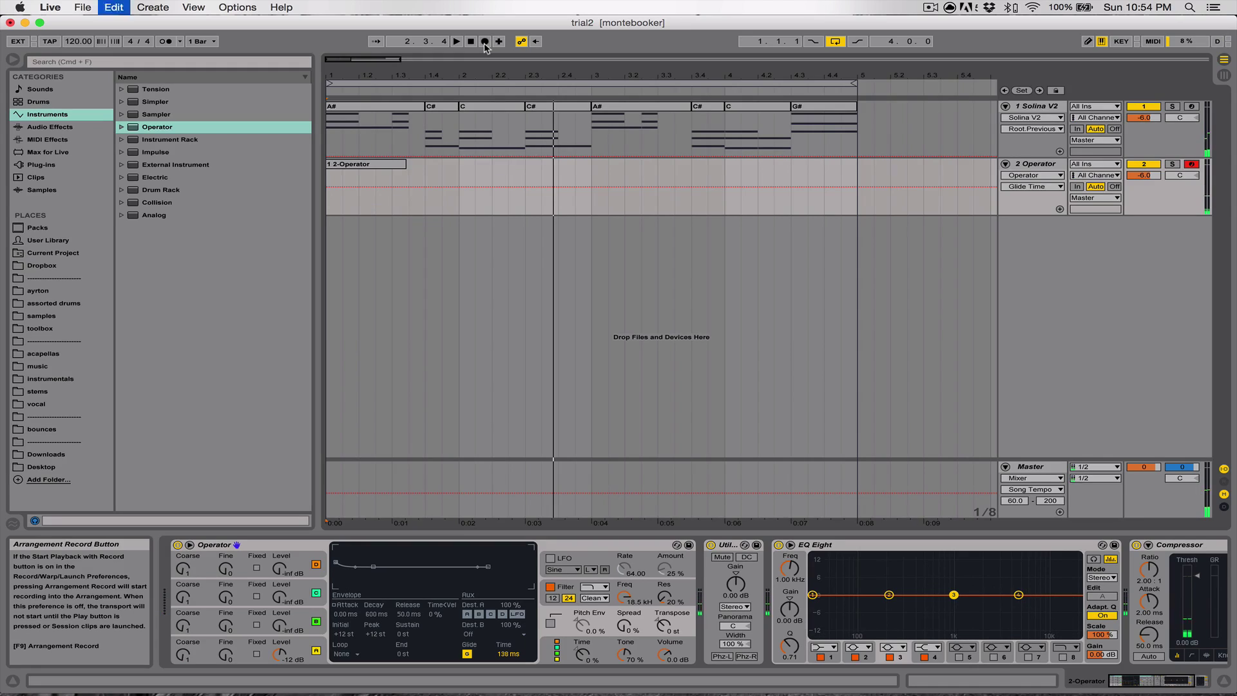
Record the Operator melody across bars 1 through 4 and review the recorded clip's notes.
{"action": "left_click", "coordinate": [485, 42]}
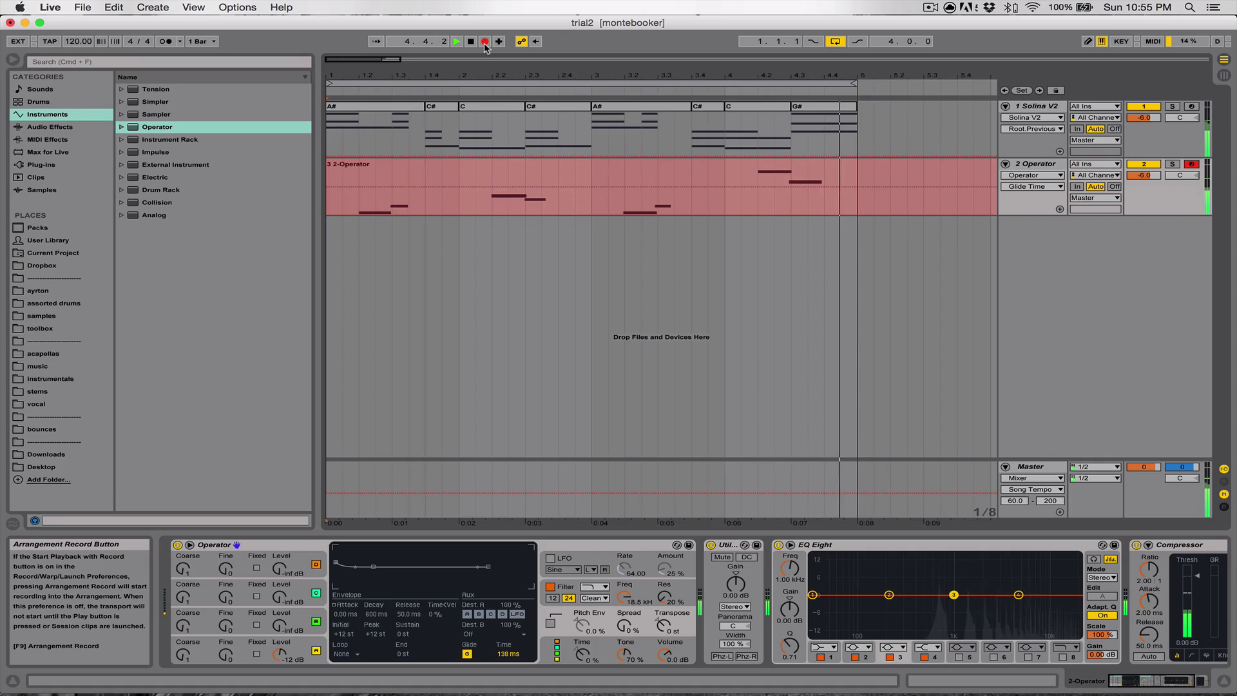
{"action": "left_click", "coordinate": [485, 42]}
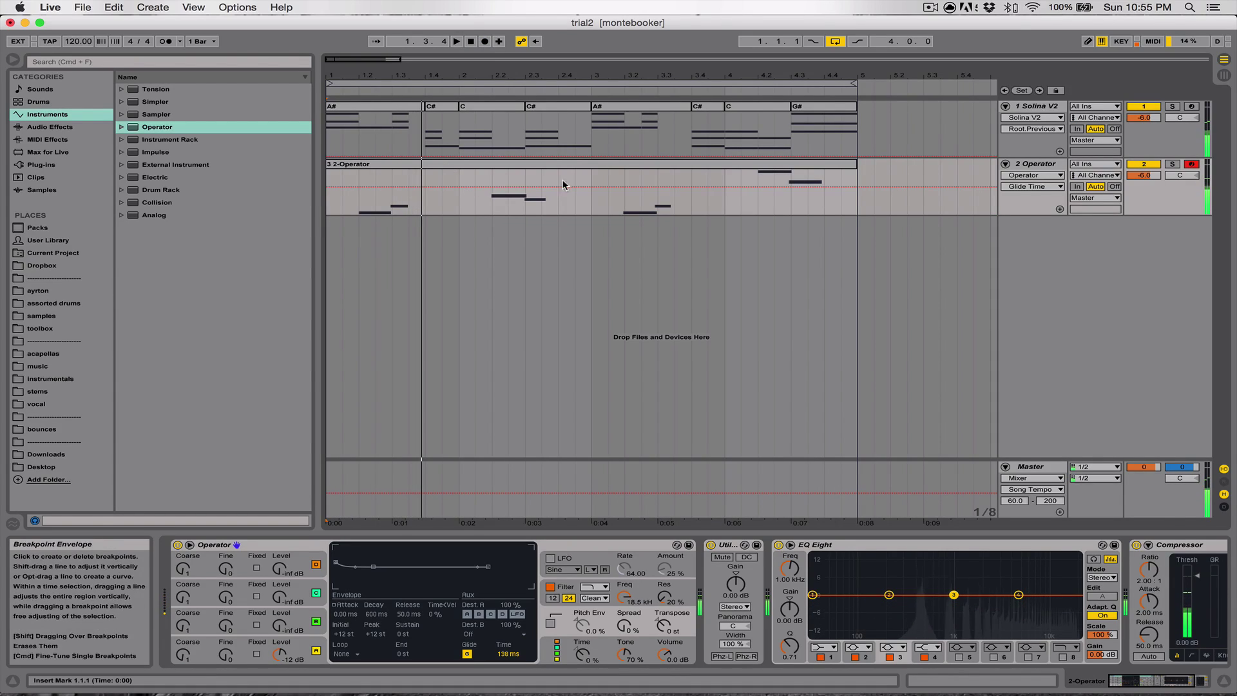
{"action": "left_click", "coordinate": [1224, 681]}
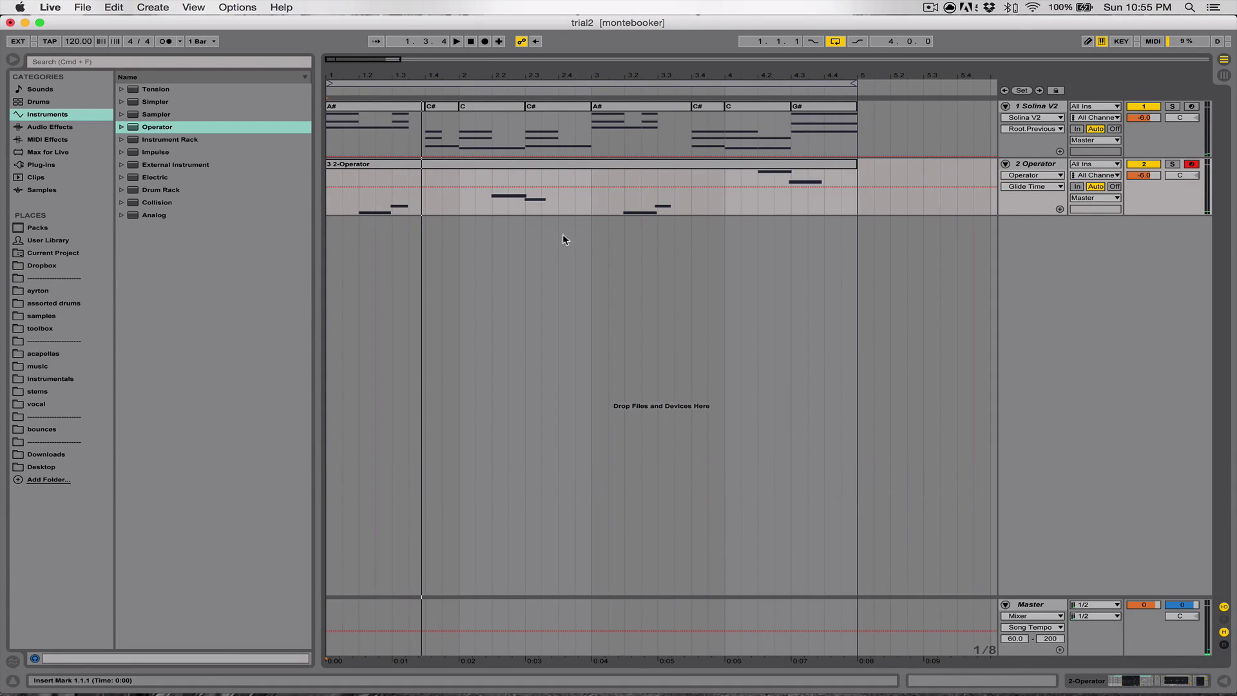
{"action": "double_click", "coordinate": [519, 165]}
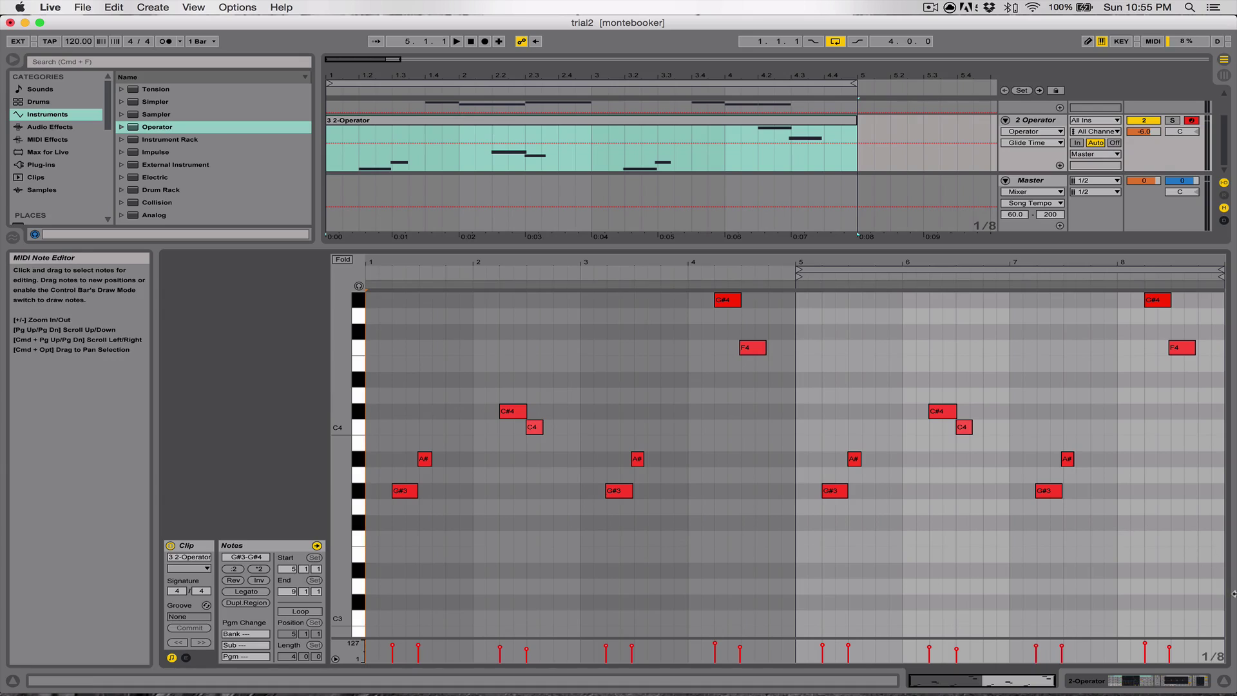
{"action": "left_click", "coordinate": [1225, 681]}
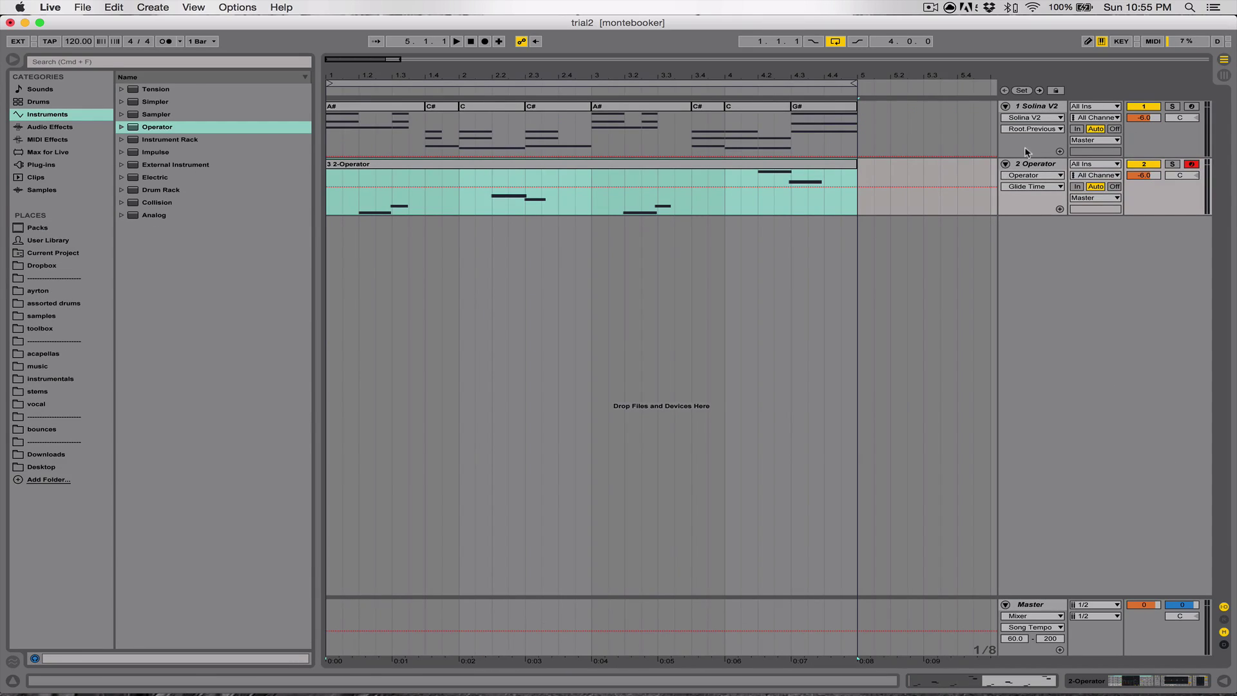
Insert a new MIDI track below the Solina V2 track and place the insert marker at 1.1.1 on it.
{"action": "left_click", "coordinate": [1030, 107]}
{"action": "key", "text": "super+shift+t"}
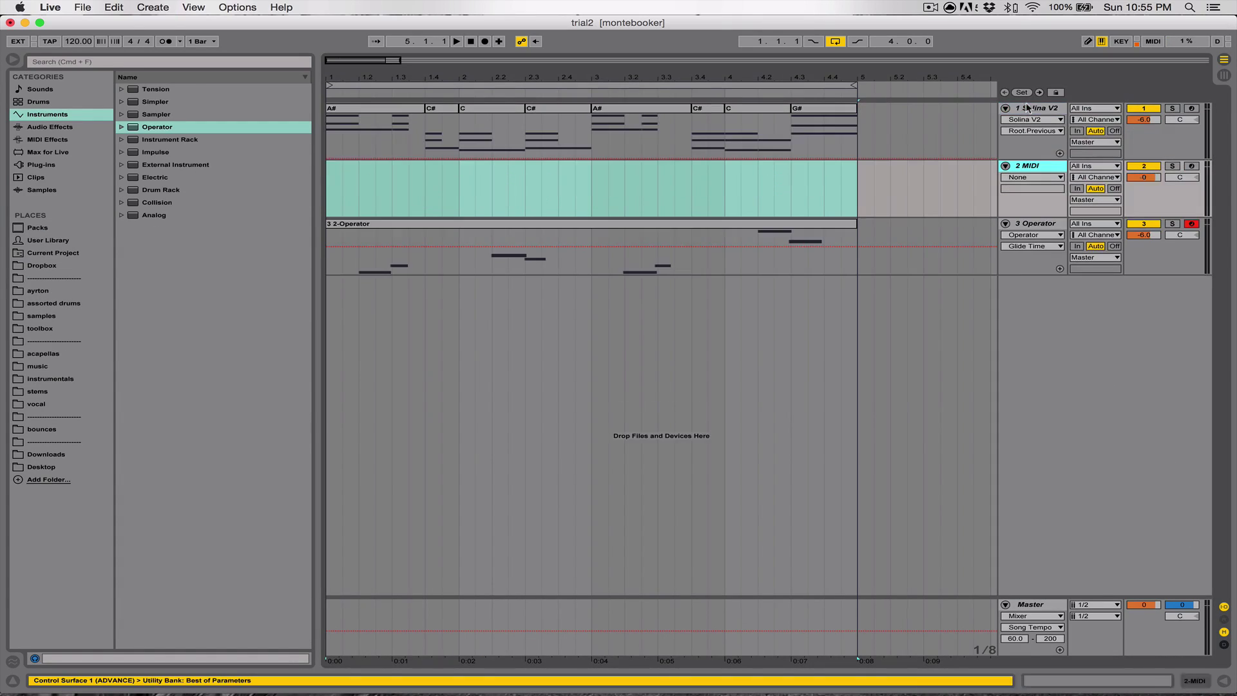
{"action": "left_click_drag", "start_coordinate": [625, 80], "coordinate": [624, 5]}
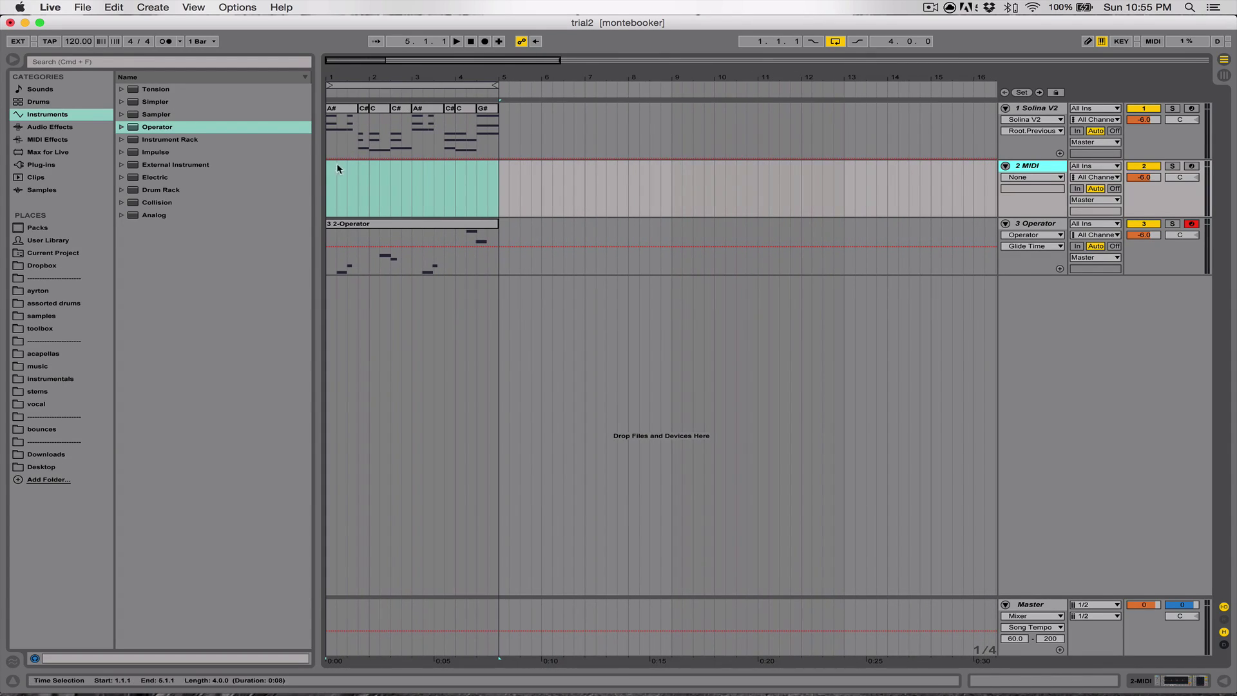
{"action": "left_click", "coordinate": [326, 191]}
{"action": "left_click", "coordinate": [327, 191]}
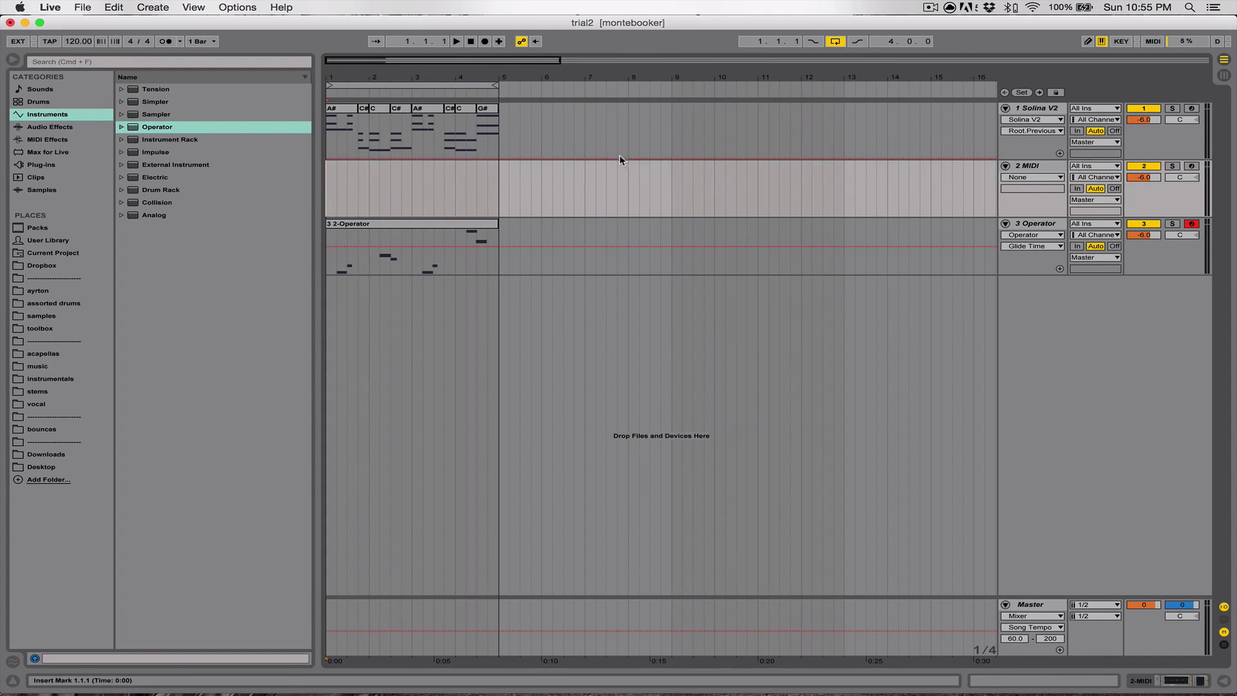
{"action": "left_click_drag", "start_coordinate": [482, 90], "coordinate": [909, 78]}
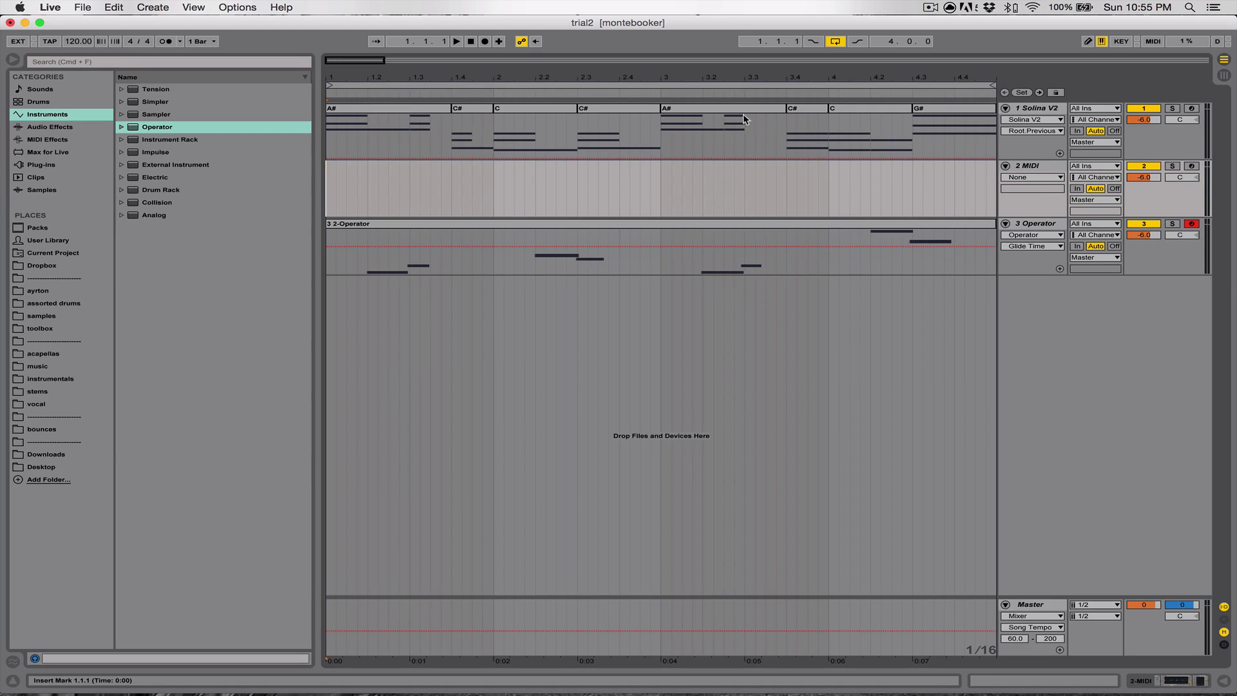
{"action": "left_click", "coordinate": [1035, 167]}
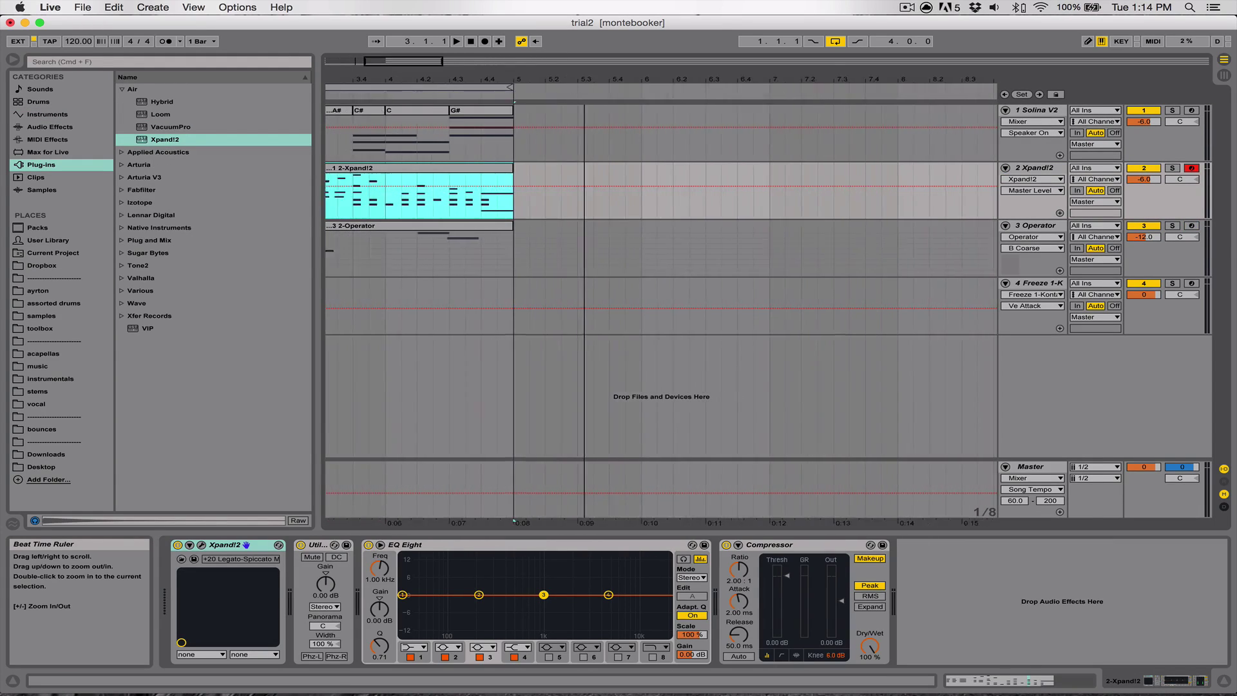
Examine the two Xpand!2 clips across bars 1 through 4 and inspect the first clip's notes in the note editor.
{"action": "key", "text": "super+d"}
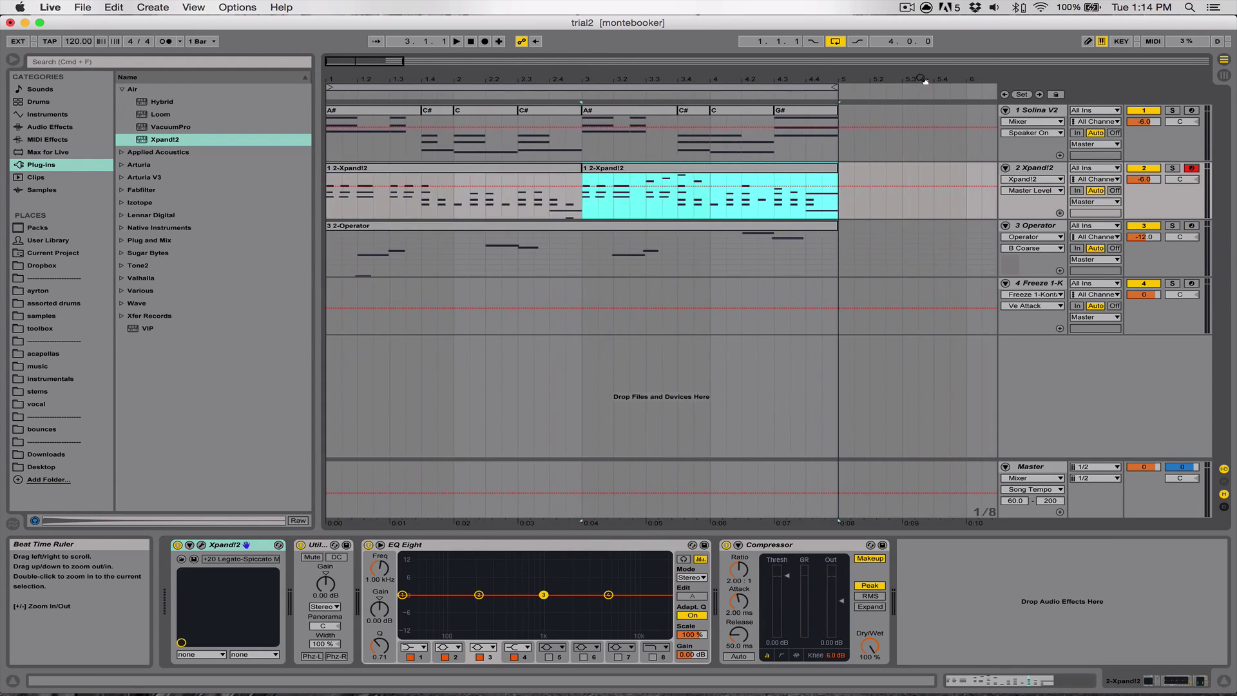
{"action": "double_click", "coordinate": [1050, 168]}
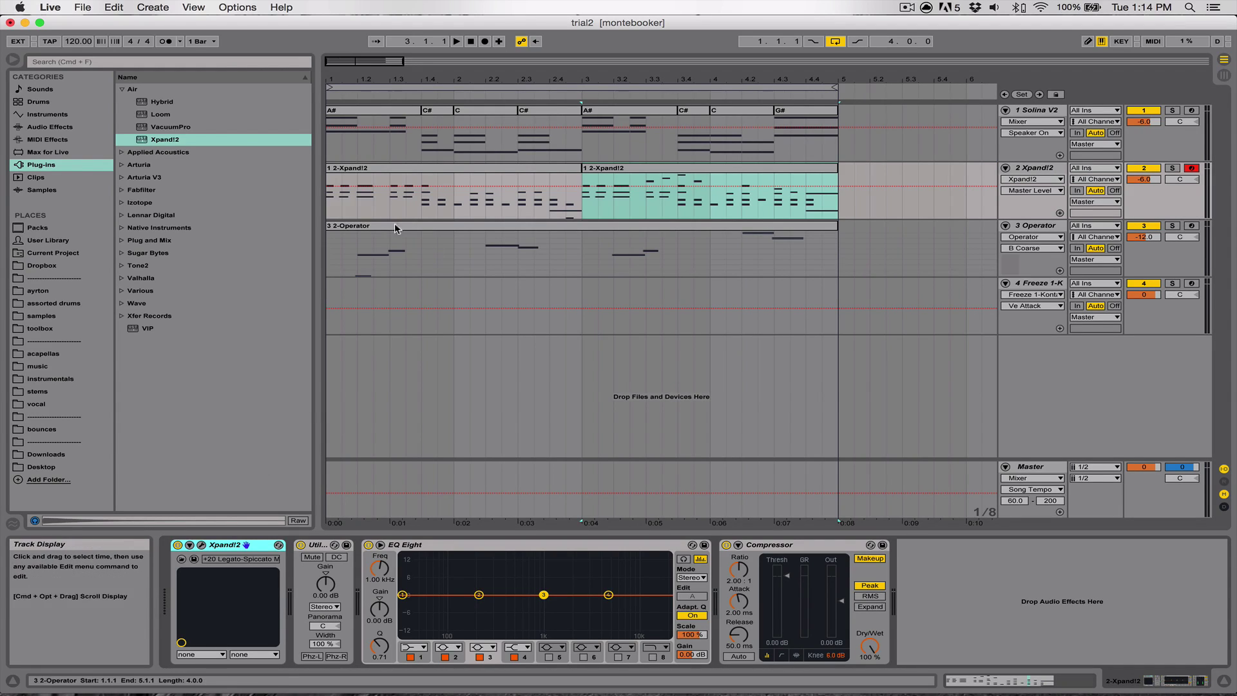
{"action": "mouse_move", "coordinate": [375, 80]}
{"action": "left_mouse_down"}
{"action": "mouse_move", "coordinate": [390, 148]}
{"action": "mouse_move", "coordinate": [357, 64]}
{"action": "left_mouse_up"}
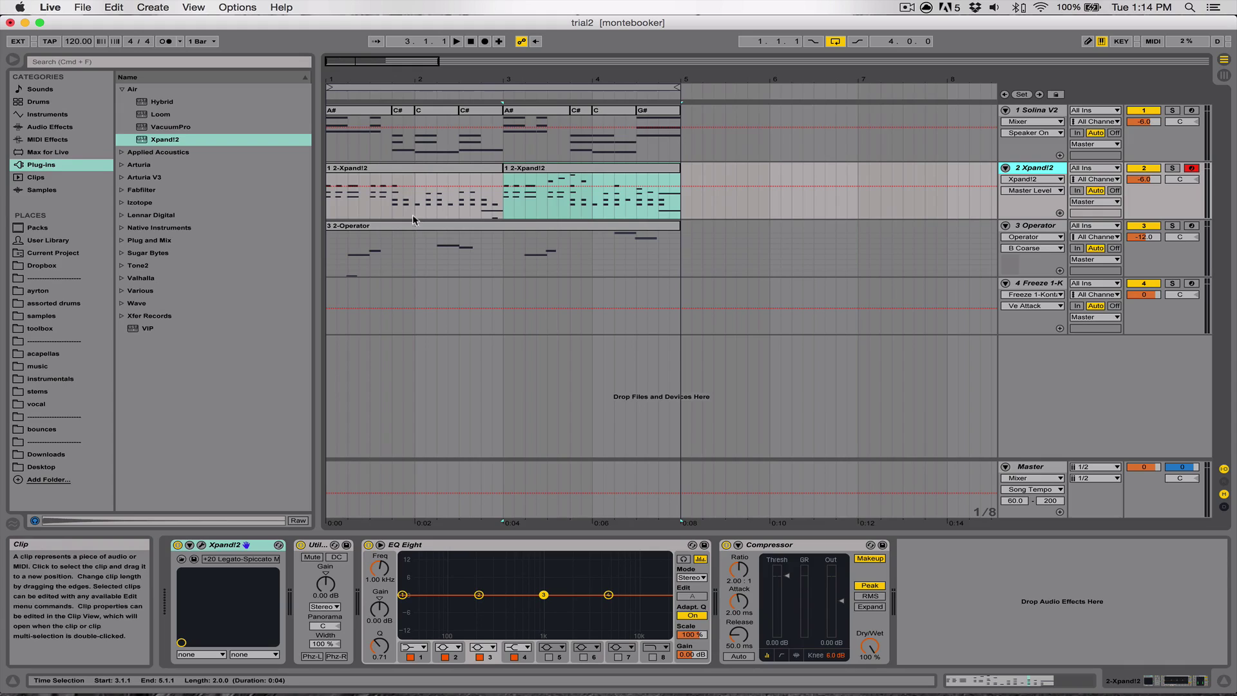
{"action": "left_click", "coordinate": [341, 188], "text": "shift"}
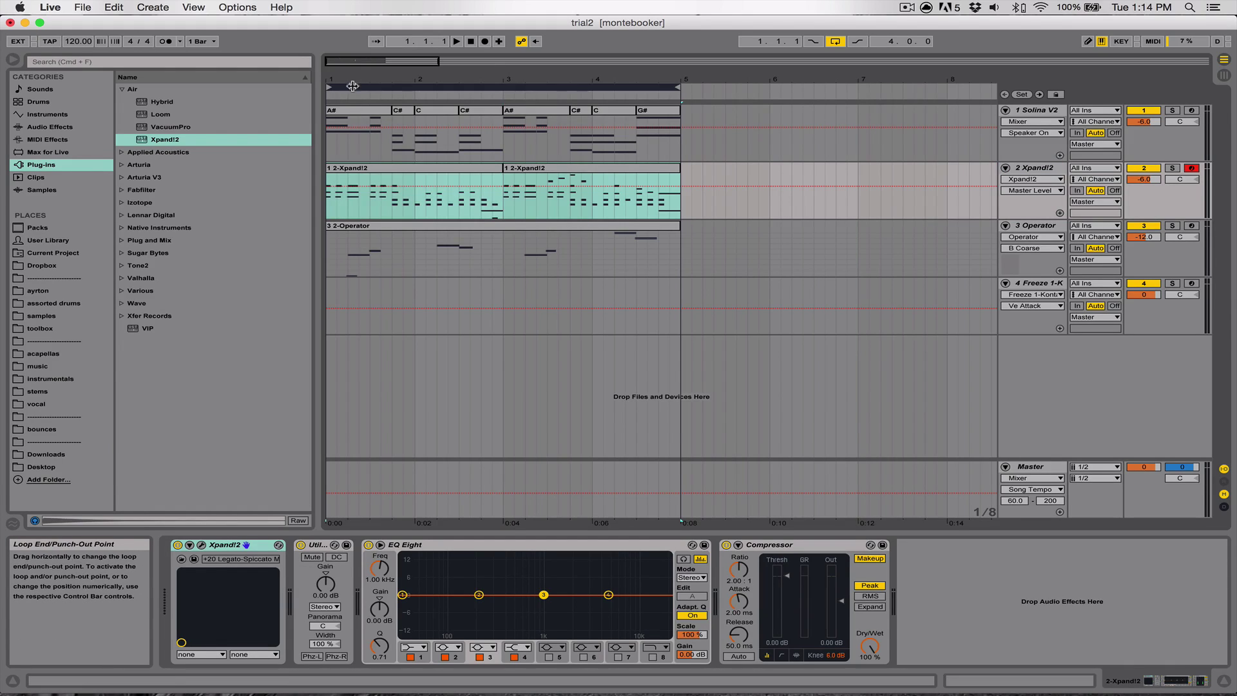
{"action": "left_click_drag", "start_coordinate": [353, 79], "coordinate": [378, 97]}
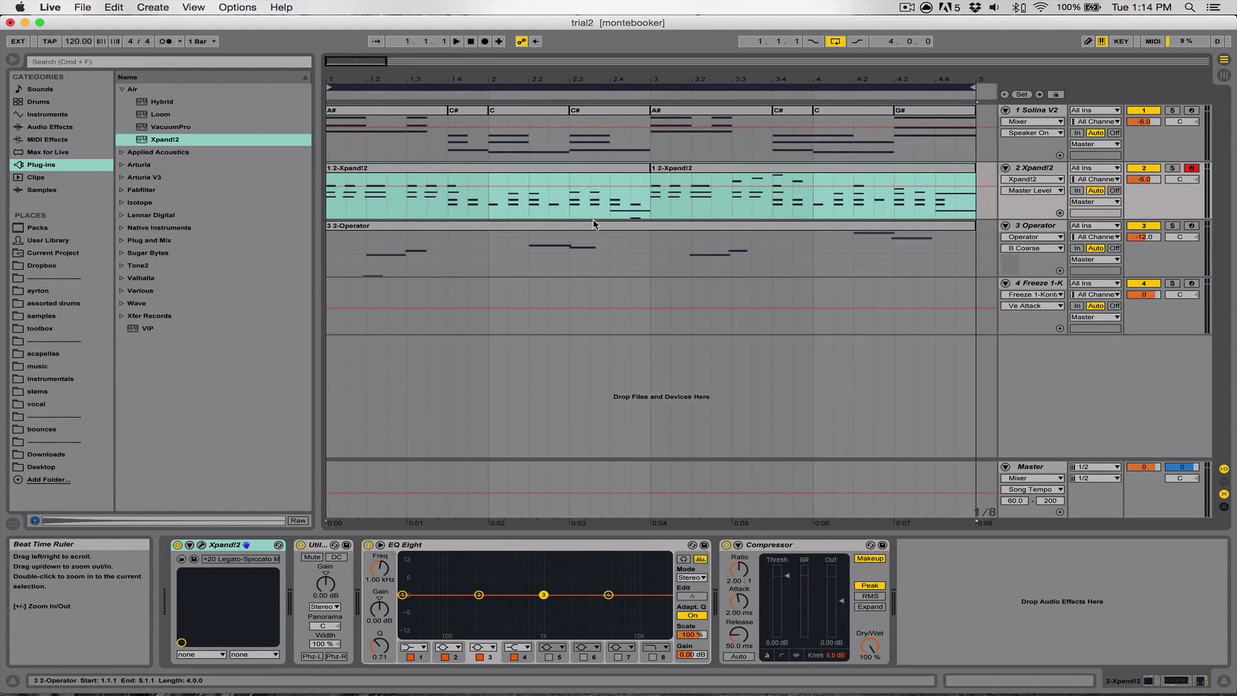
{"action": "left_click", "coordinate": [515, 174]}
{"action": "left_click", "coordinate": [626, 210]}
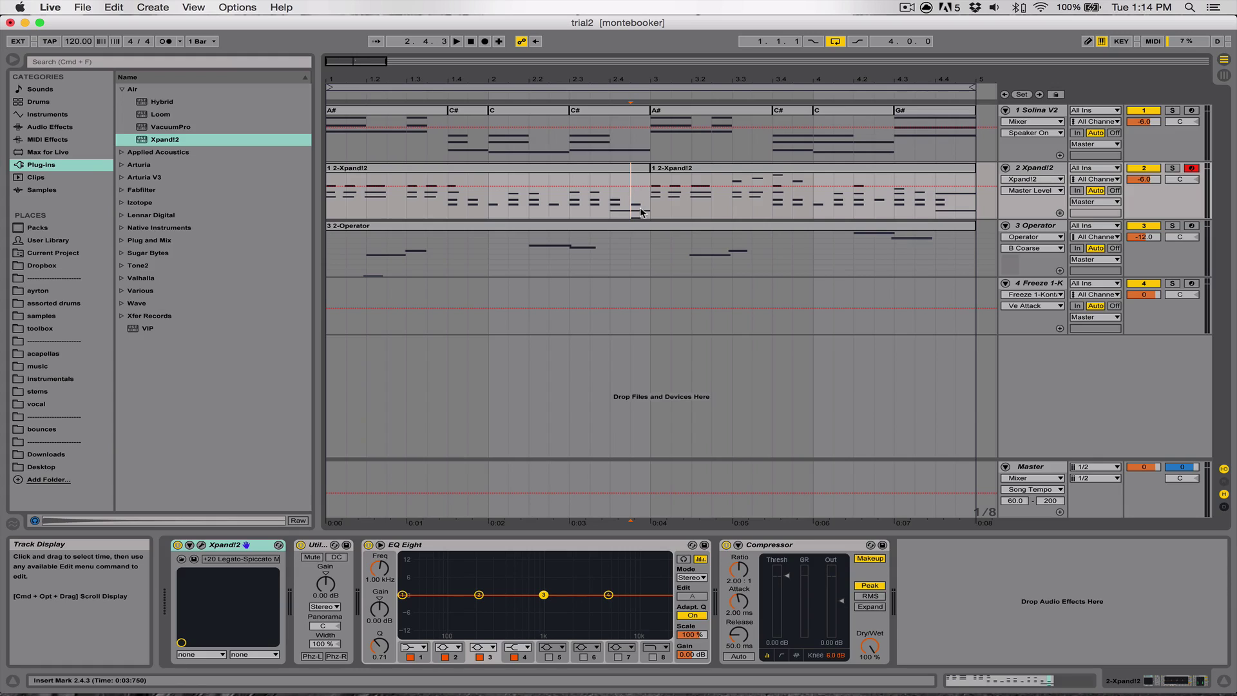
{"action": "double_click", "coordinate": [641, 213]}
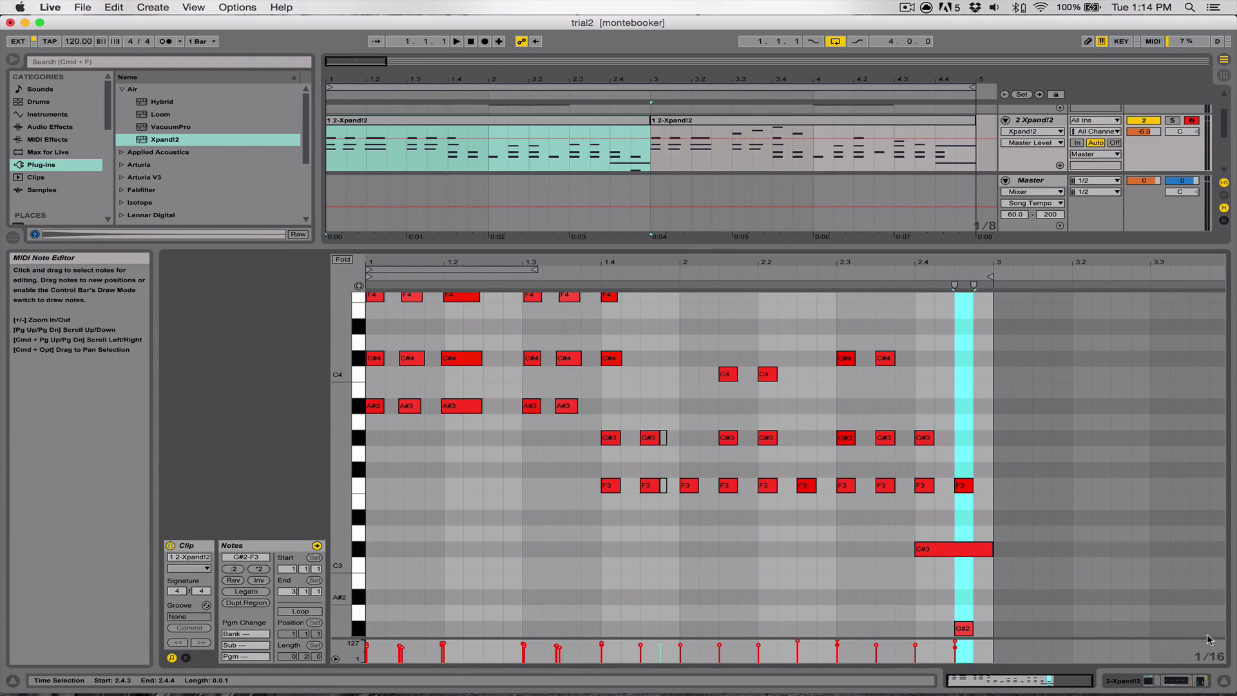
{"action": "left_click", "coordinate": [1223, 681]}
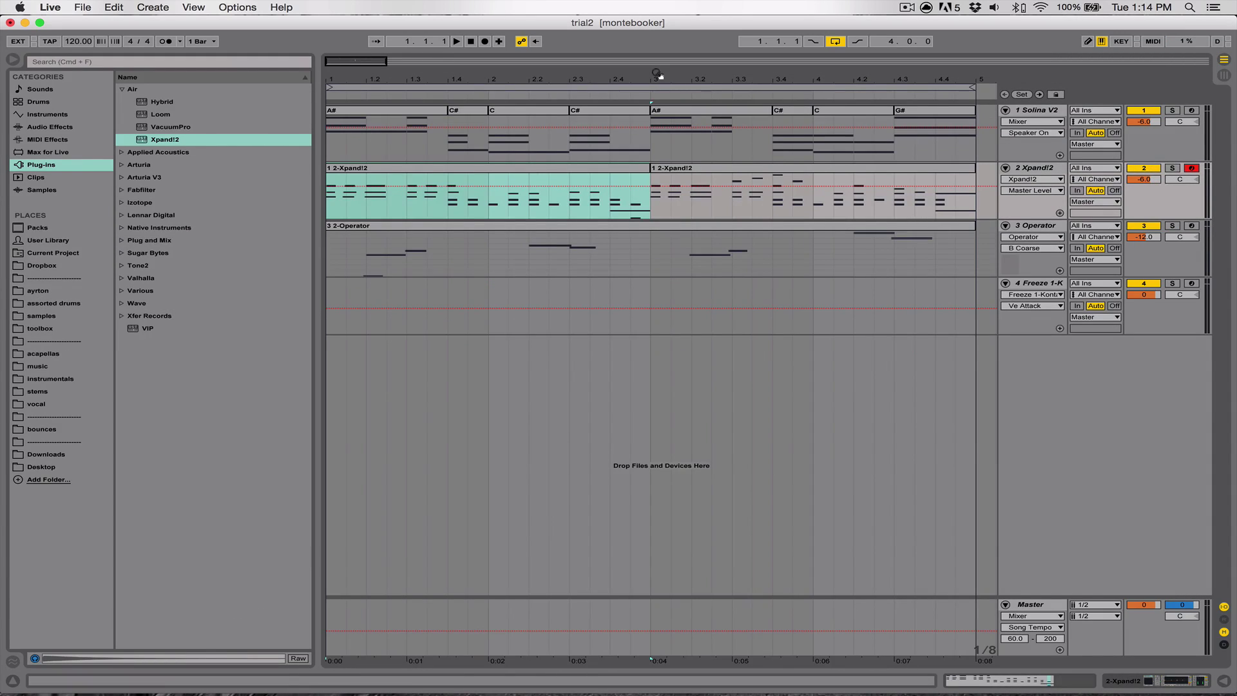
Raise the system volume and play the four-bar arrangement back from 1.1.1, stopping near the end of bar 4.
{"action": "left_click_drag", "start_coordinate": [657, 74], "coordinate": [657, 65]}
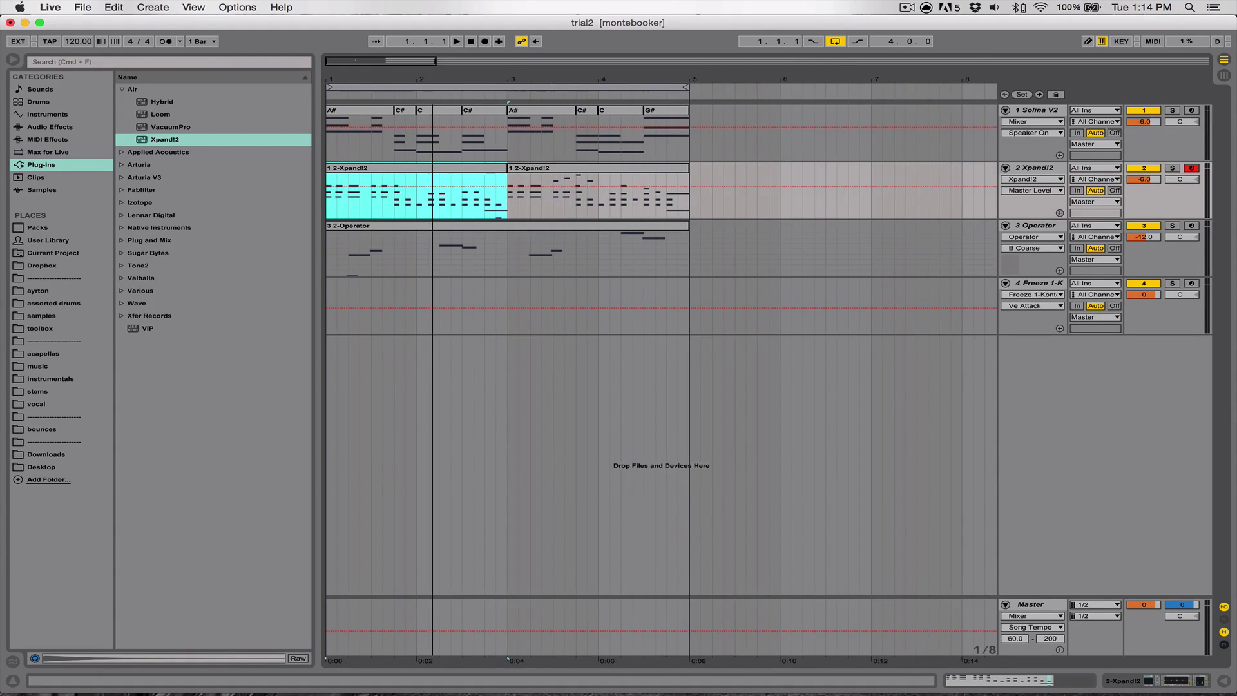
{"action": "left_click_drag", "start_coordinate": [433, 84], "coordinate": [413, 79]}
{"action": "left_click", "coordinate": [468, 43]}
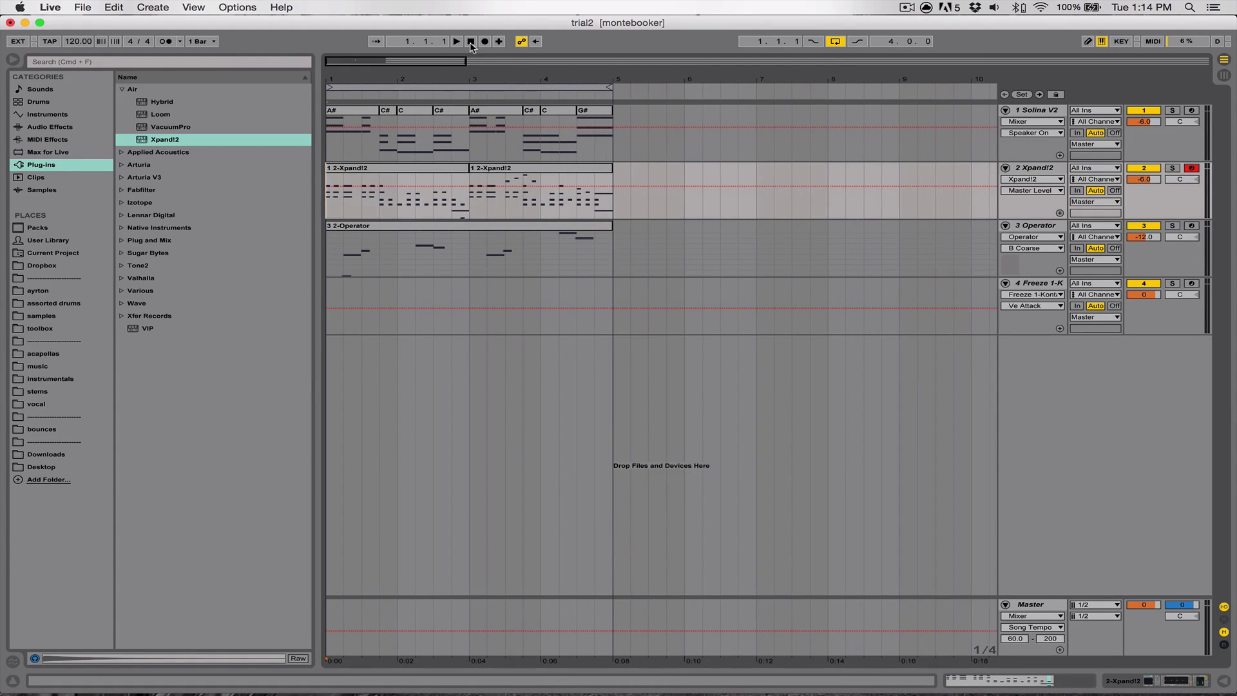
{"action": "key", "text": "XF86AudioRaiseVolume"}
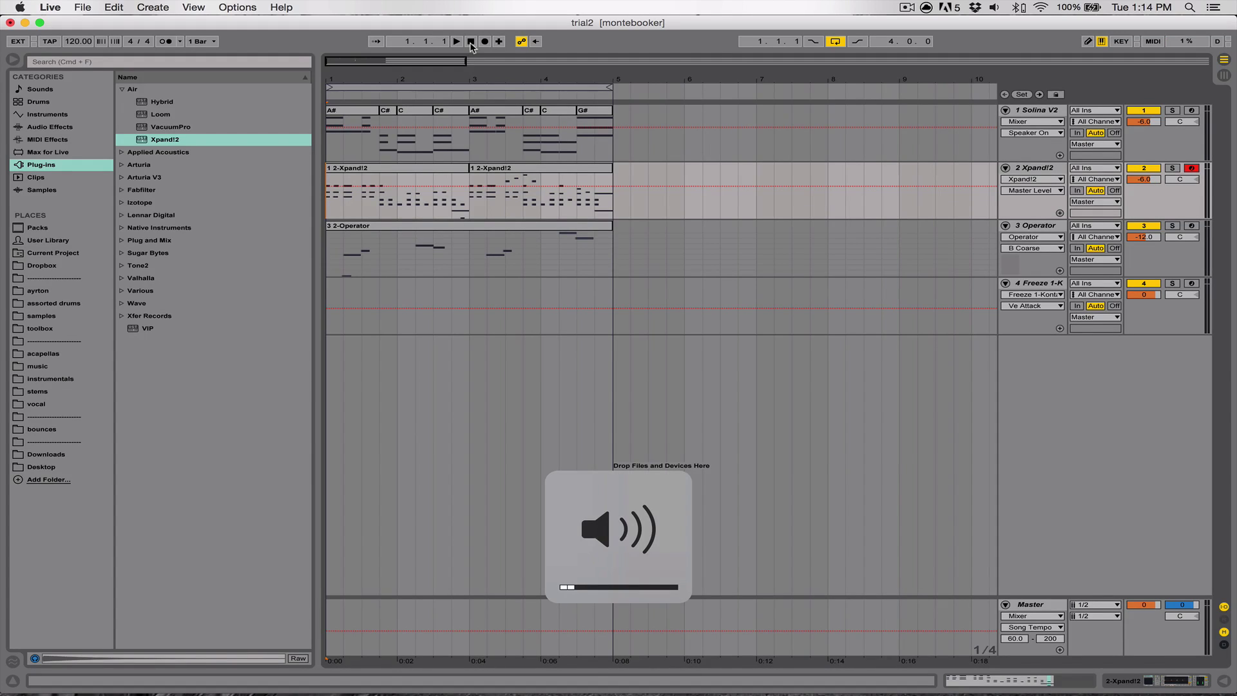
{"action": "key", "text": "space"}
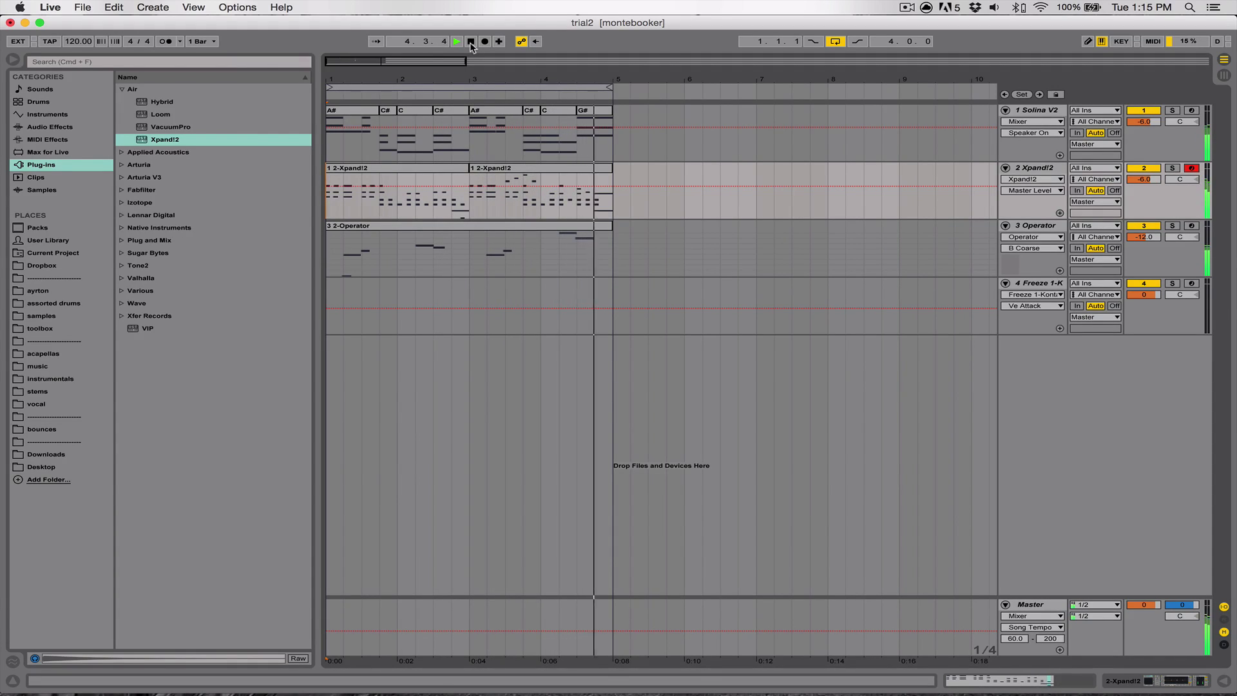
{"action": "left_click", "coordinate": [471, 41]}
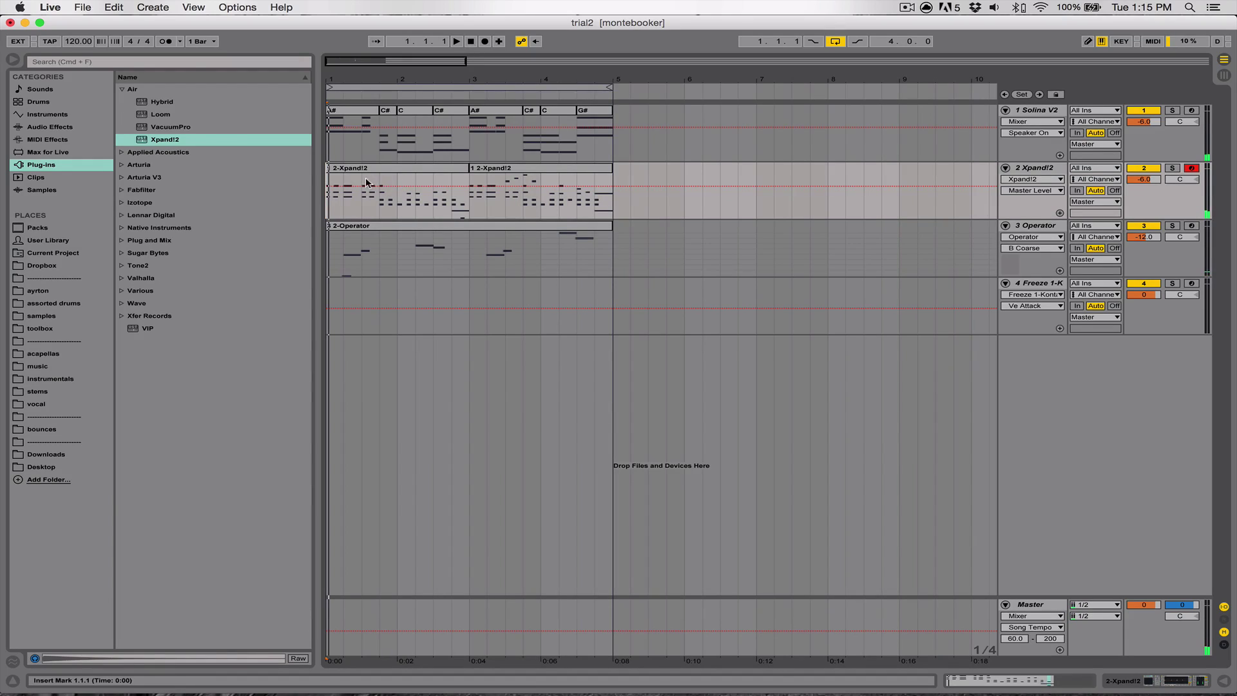
Trim the two Xpand!2 clips to start at 2.2.1 and 4.2.1, and return the insert marker to 1.1.1.
{"action": "left_click_drag", "start_coordinate": [327, 169], "coordinate": [559, 170]}
{"action": "left_click", "coordinate": [632, 122]}
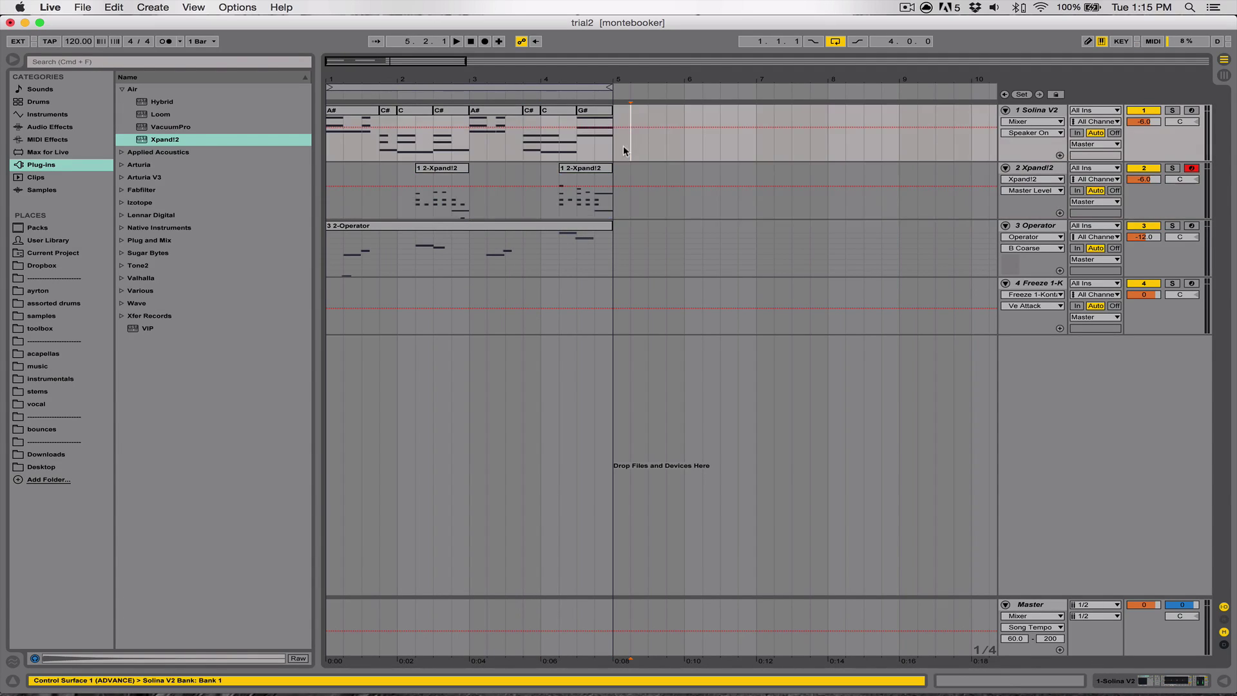
{"action": "mouse_move", "coordinate": [624, 146]}
{"action": "left_mouse_down"}
{"action": "mouse_move", "coordinate": [592, 177]}
{"action": "mouse_move", "coordinate": [334, 182]}
{"action": "left_mouse_up"}
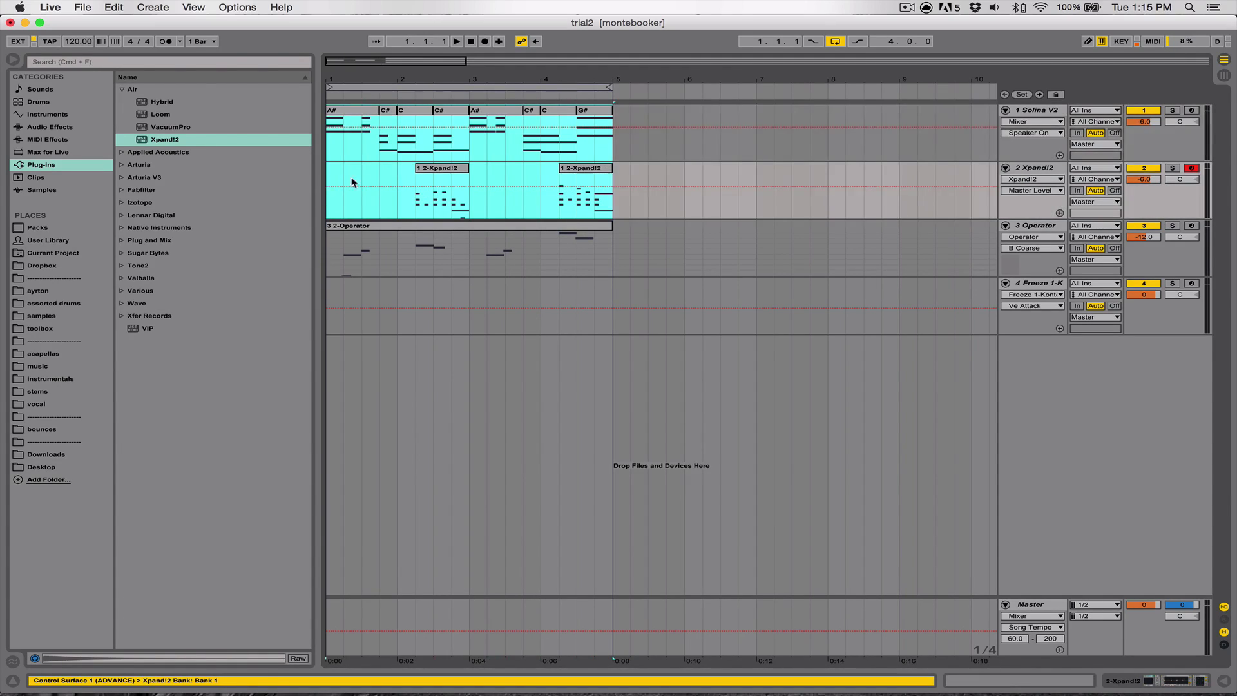
{"action": "left_click", "coordinate": [334, 180]}
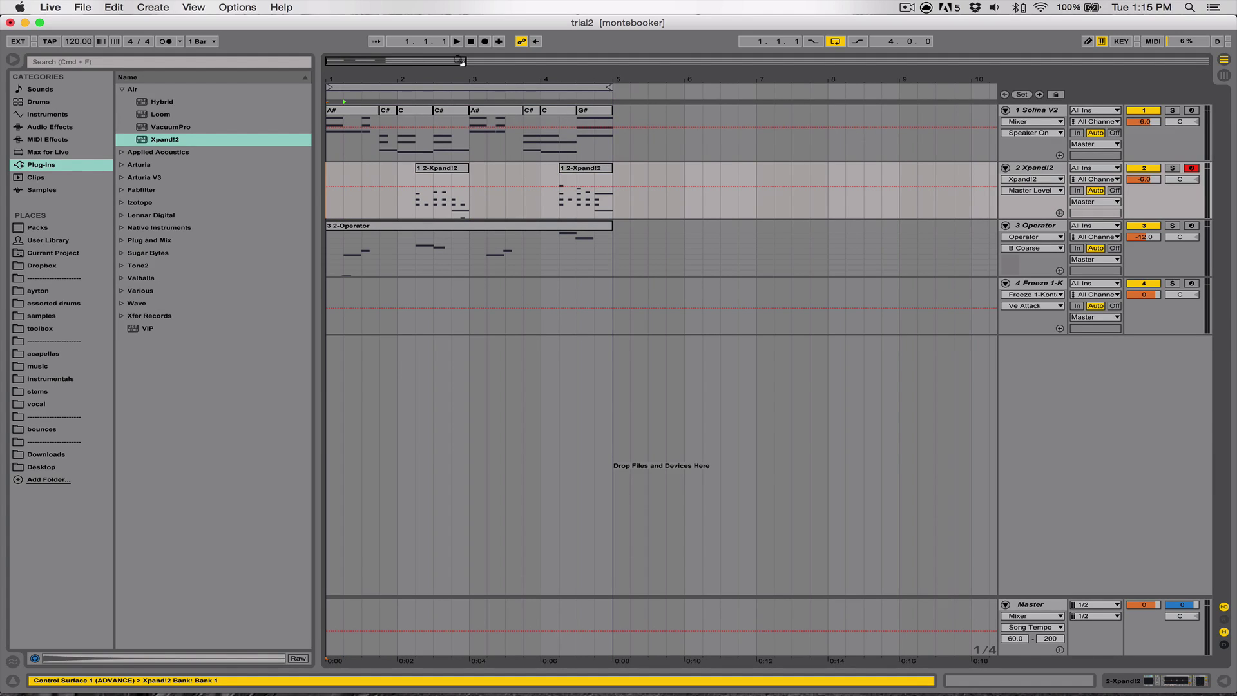
{"action": "mouse_move", "coordinate": [397, 74]}
{"action": "left_mouse_down"}
{"action": "mouse_move", "coordinate": [393, 46]}
{"action": "mouse_move", "coordinate": [389, 75]}
{"action": "left_mouse_up"}
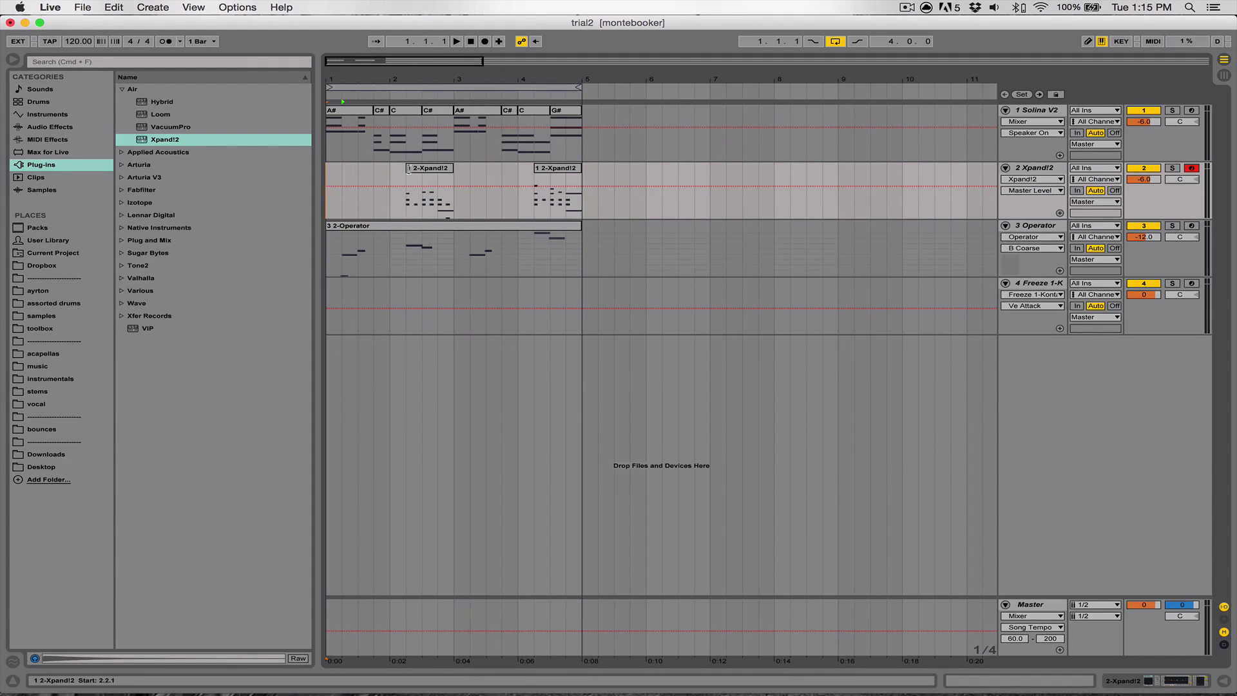
Examine where the two Xpand!2 clips start and end relative to the chords across bars 2 through 4.
{"action": "mouse_move", "coordinate": [408, 170]}
{"action": "left_mouse_down"}
{"action": "mouse_move", "coordinate": [324, 171]}
{"action": "mouse_move", "coordinate": [407, 170]}
{"action": "left_mouse_up"}
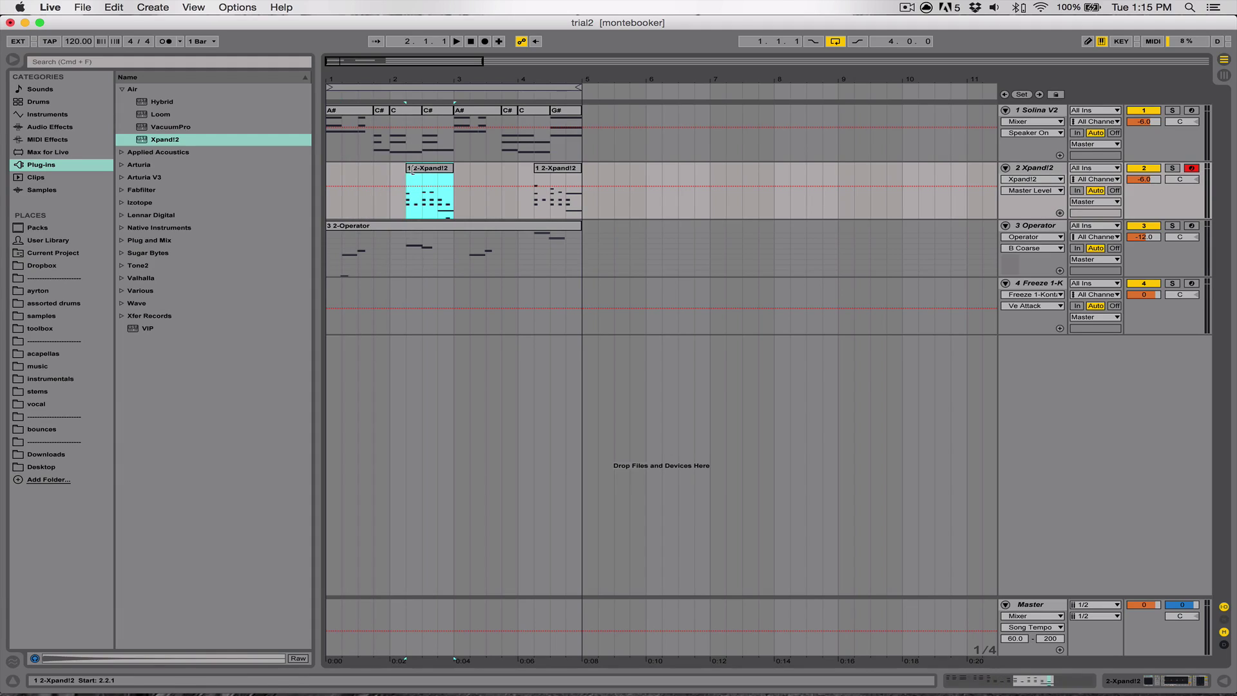
{"action": "left_click", "coordinate": [538, 169]}
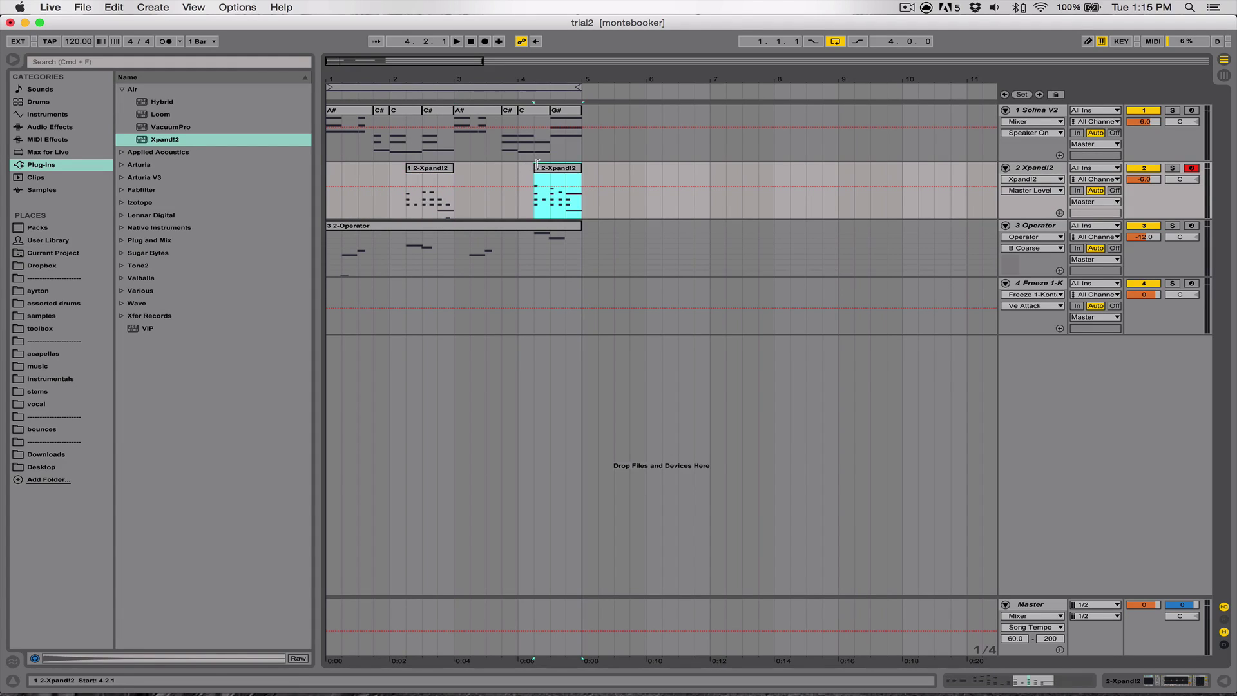
{"action": "left_click", "coordinate": [327, 172]}
{"action": "left_click", "coordinate": [450, 209]}
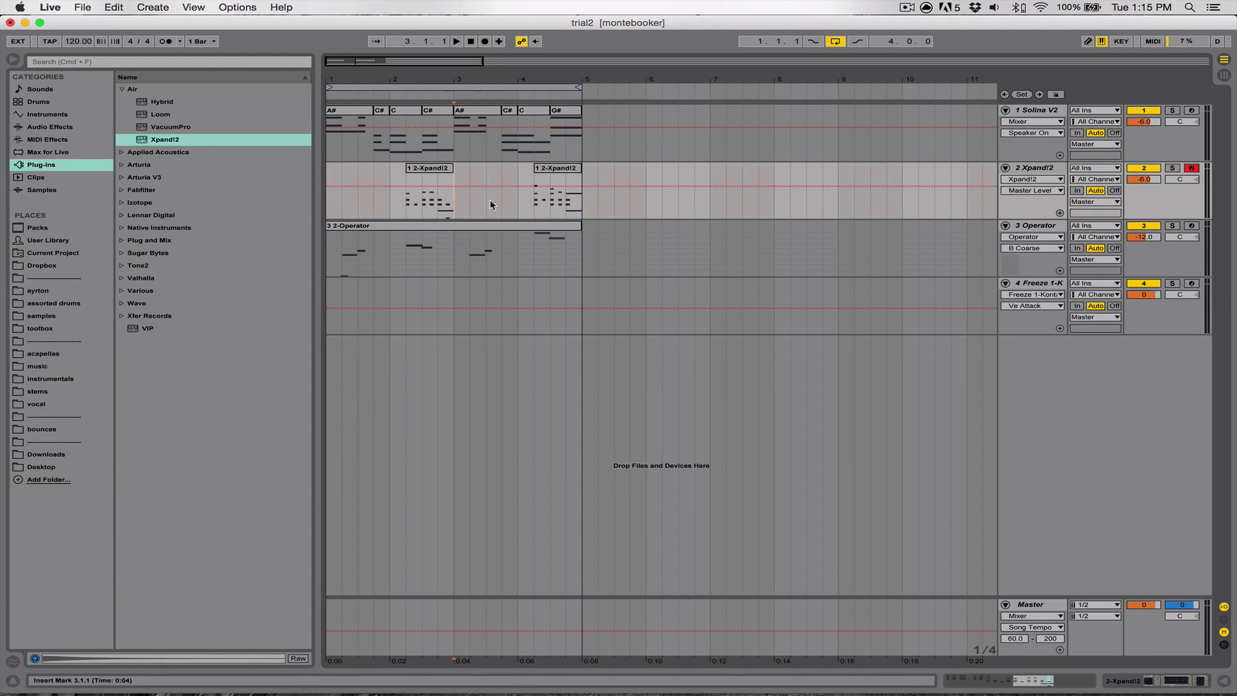
{"action": "left_click", "coordinate": [535, 207]}
{"action": "left_click", "coordinate": [408, 203]}
{"action": "scroll", "coordinate": [387, 187], "scroll_direction": "up", "scroll_amount": 5}
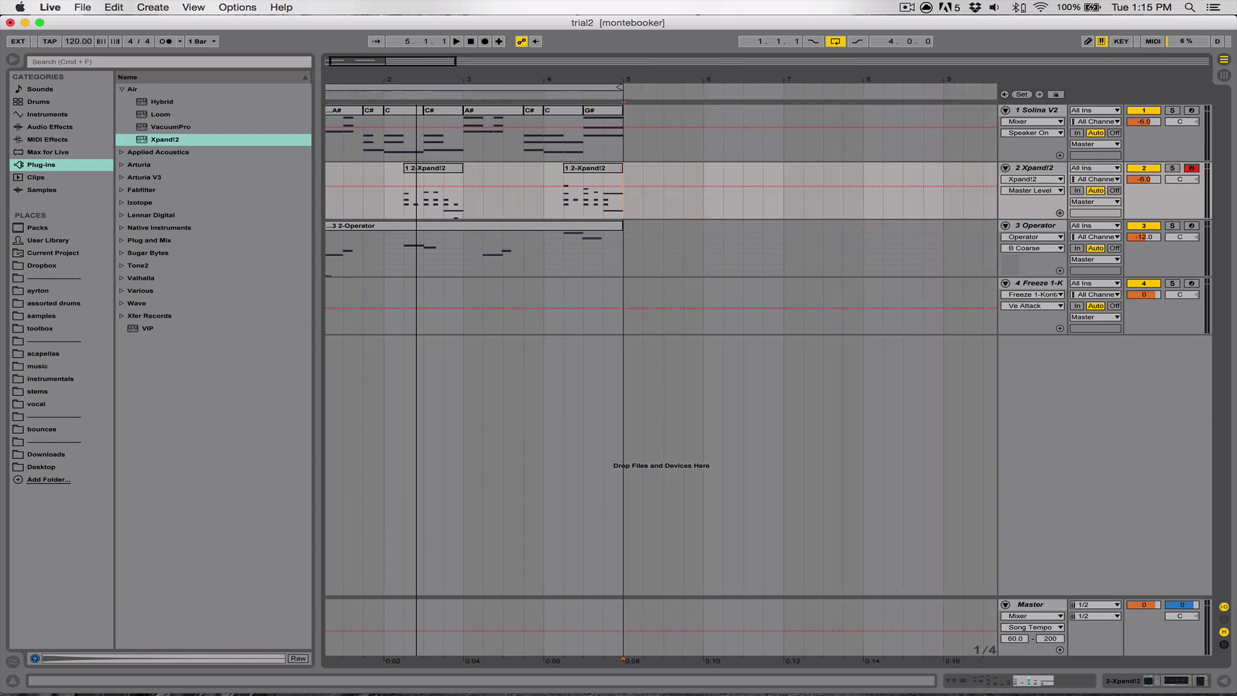
{"action": "left_click", "coordinate": [388, 211]}
{"action": "left_click", "coordinate": [503, 202]}
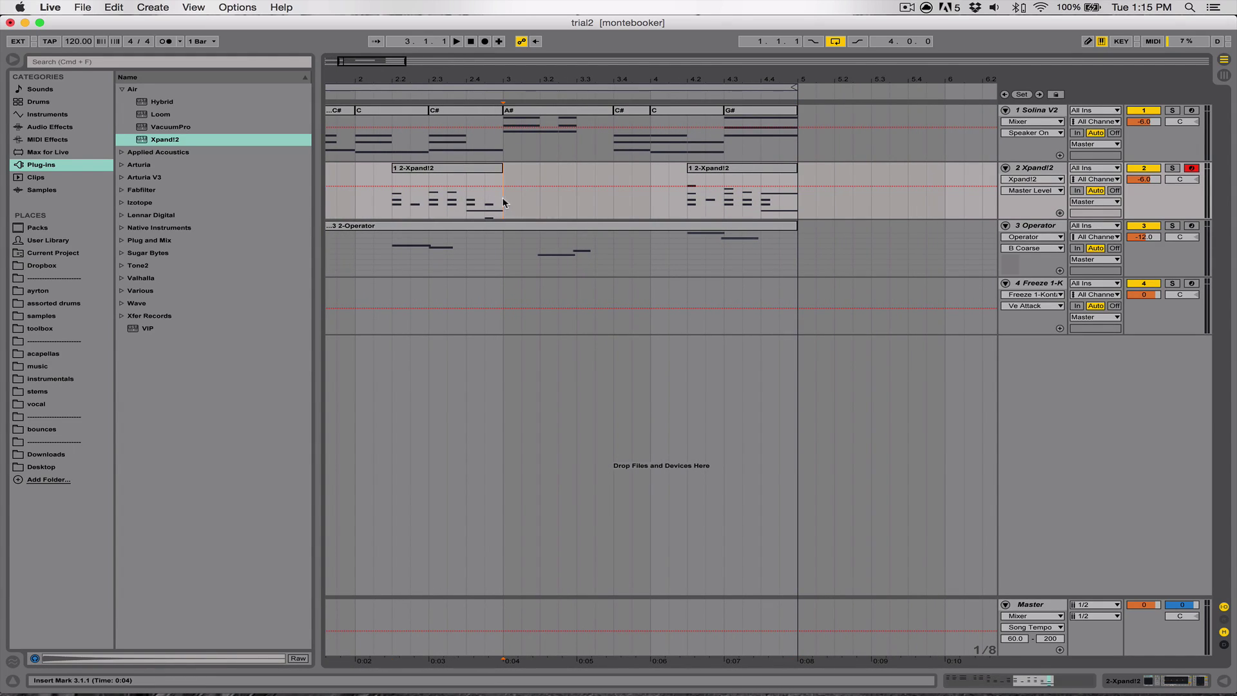
{"action": "left_click_drag", "start_coordinate": [425, 81], "coordinate": [426, 42]}
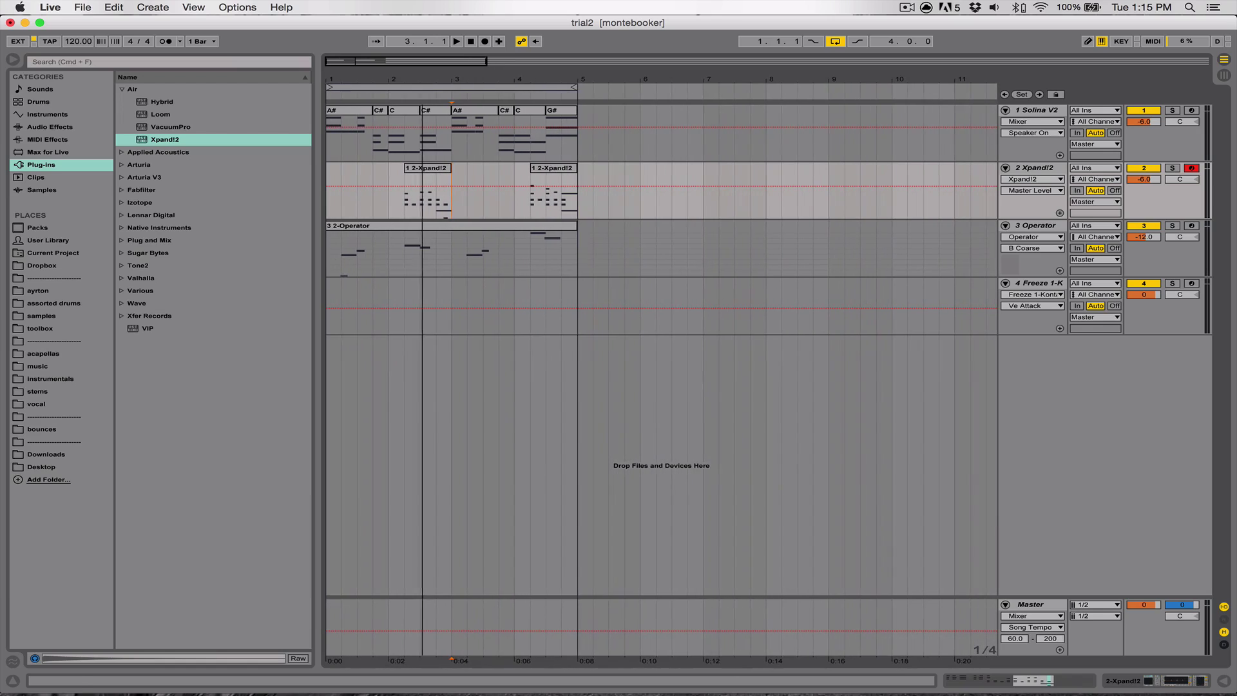
Inspect the empty span from 1.1.1 to 2.2.1 on the Xpand!2 track and the start points of its two clips.
{"action": "left_click", "coordinate": [336, 210]}
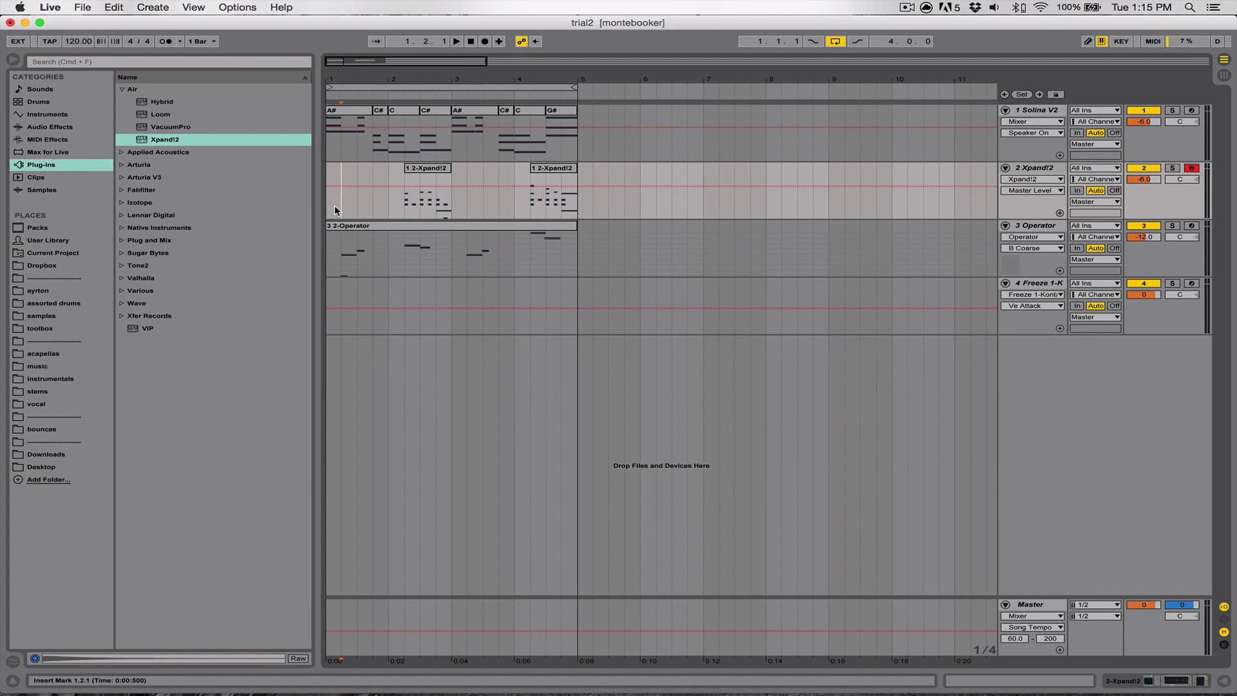
{"action": "left_click_drag", "start_coordinate": [329, 209], "coordinate": [406, 208]}
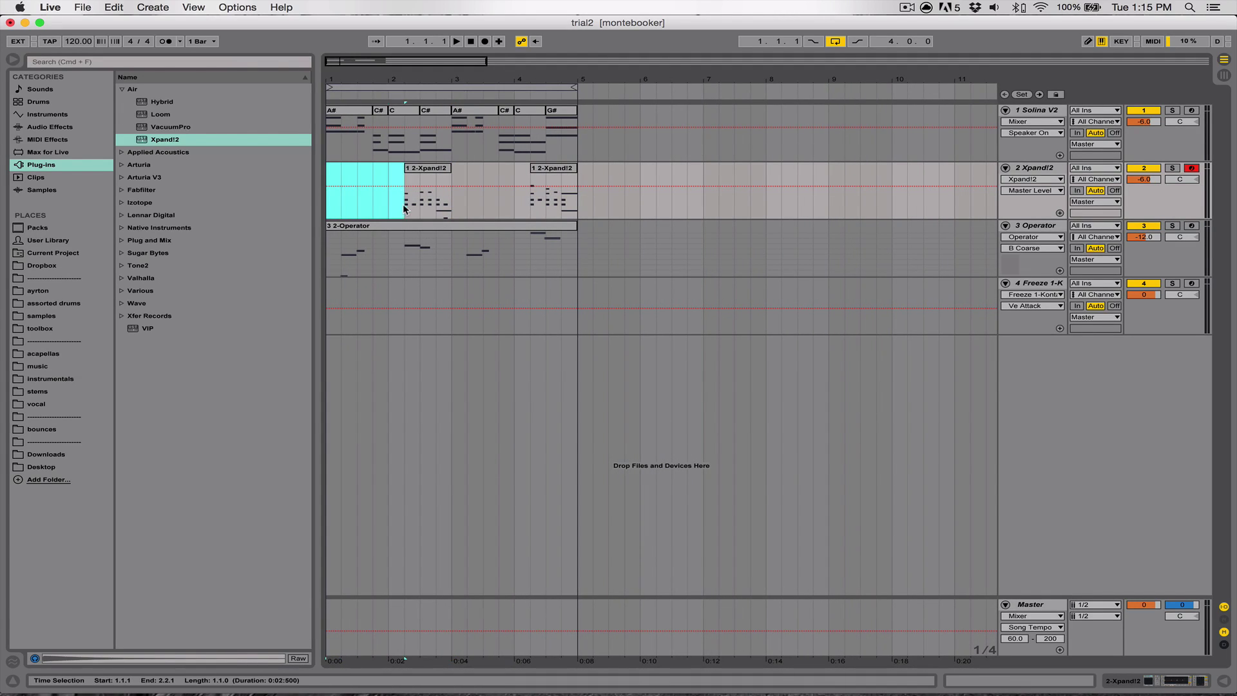
{"action": "left_click", "coordinate": [406, 207]}
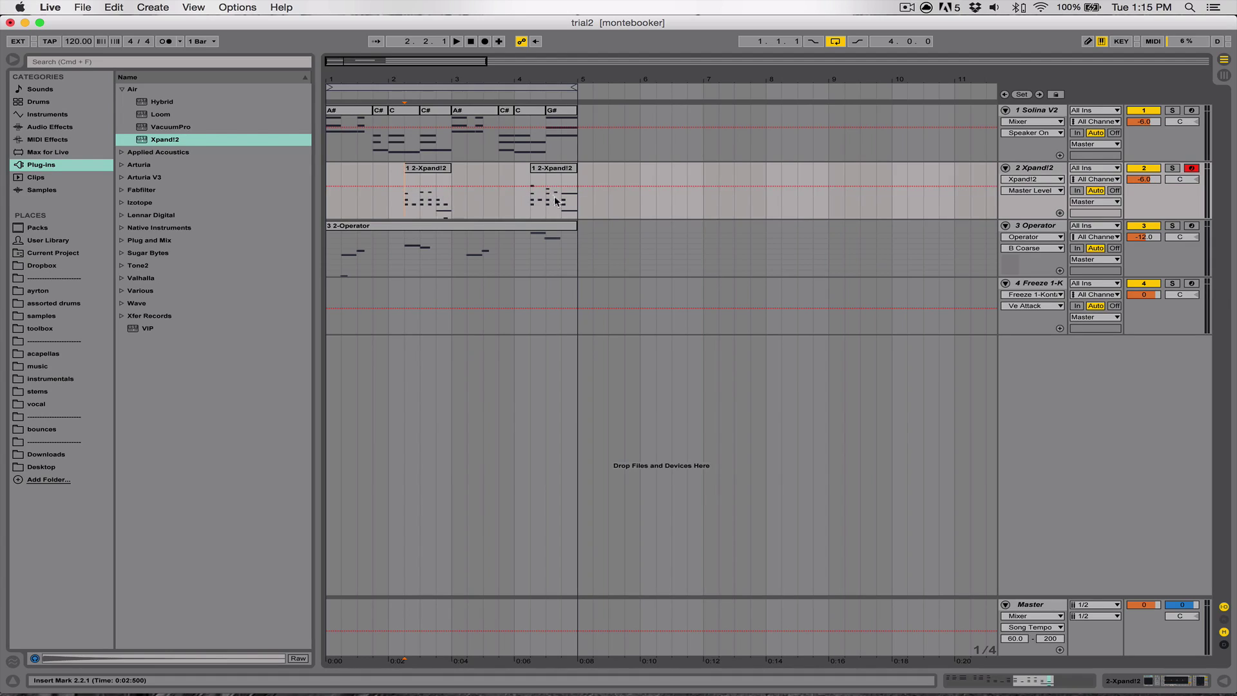
{"action": "left_click", "coordinate": [534, 204]}
Play the four-bar loop from 1.1.1 and stop it just after it wraps back to bar 1.
{"action": "left_click", "coordinate": [327, 197]}
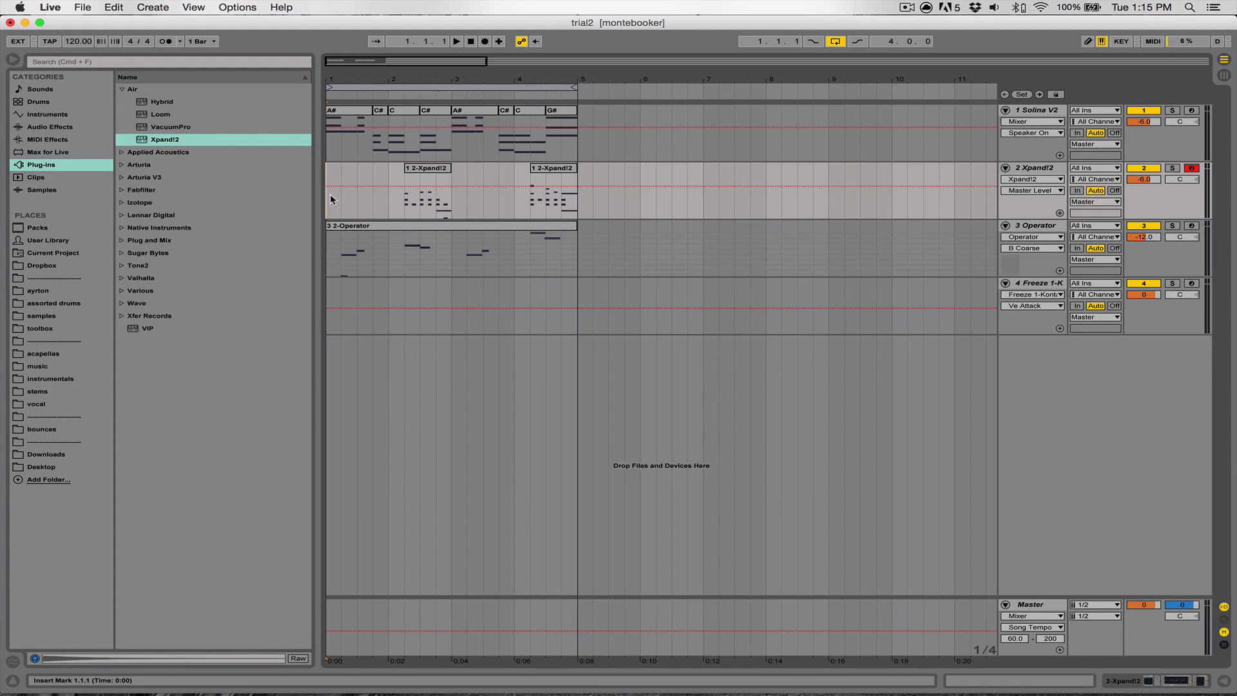
{"action": "key", "text": "space"}
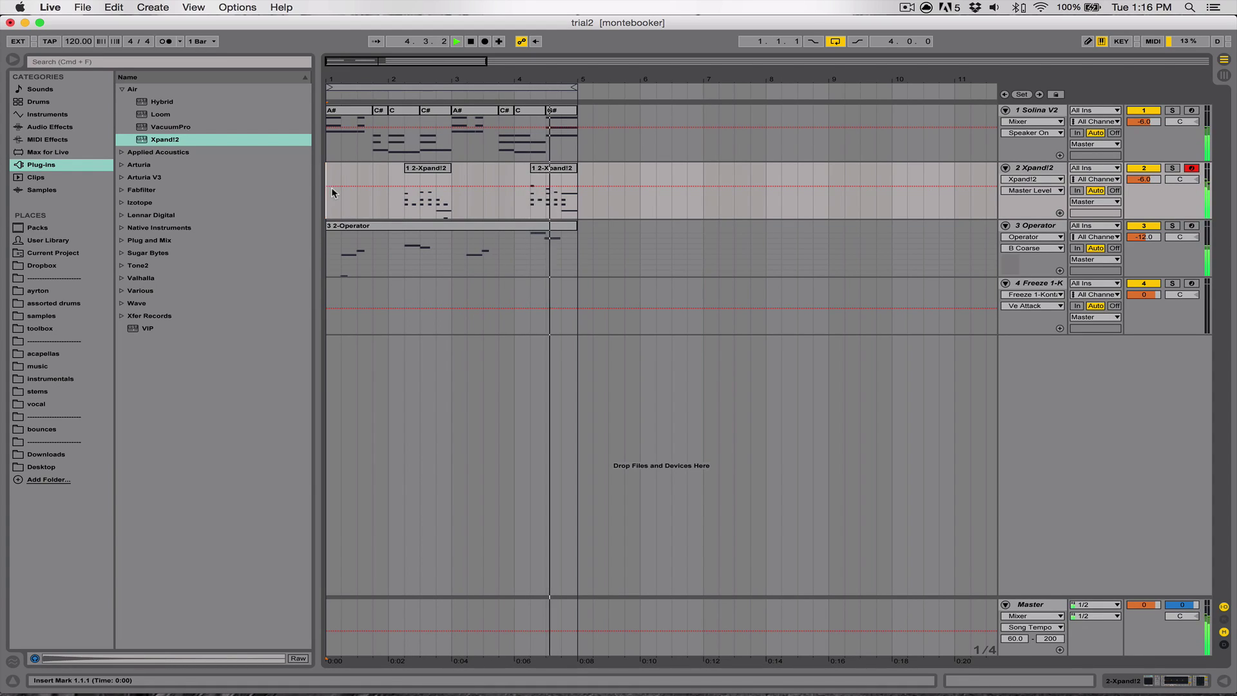
{"action": "key", "text": "space"}
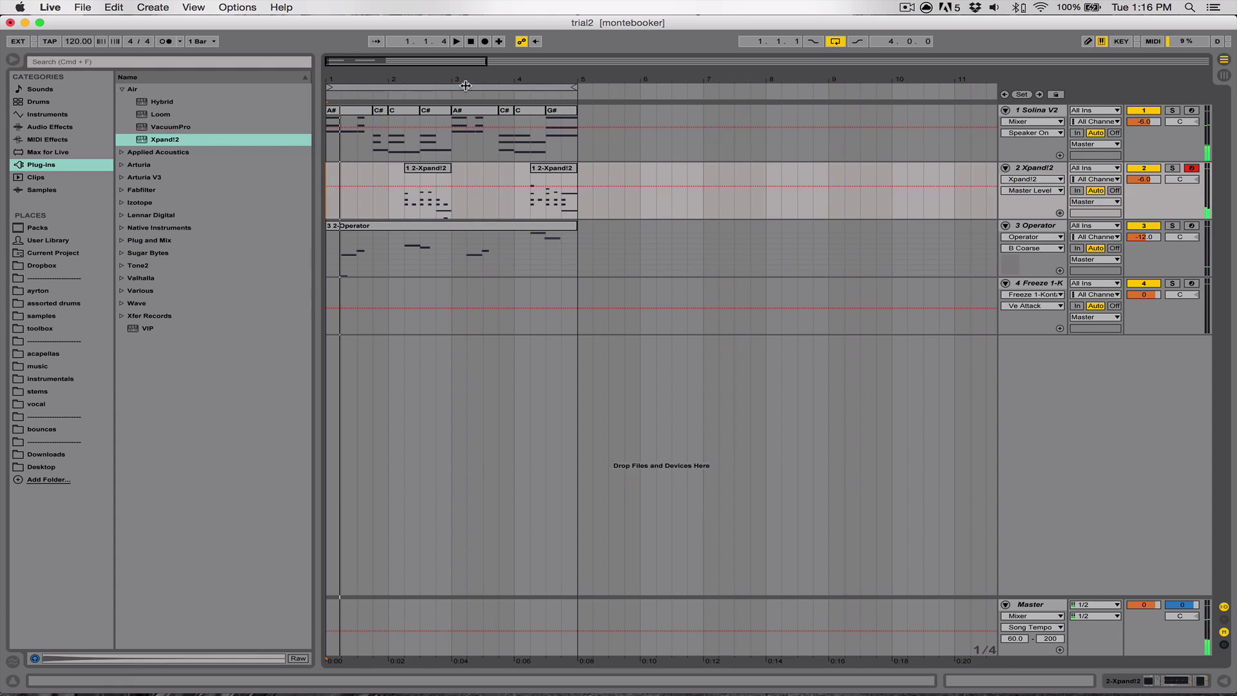
Insert a new MIDI track below the Xpand!2 track and load the Massive instrument onto it.
{"action": "left_click_drag", "start_coordinate": [460, 82], "coordinate": [545, 82]}
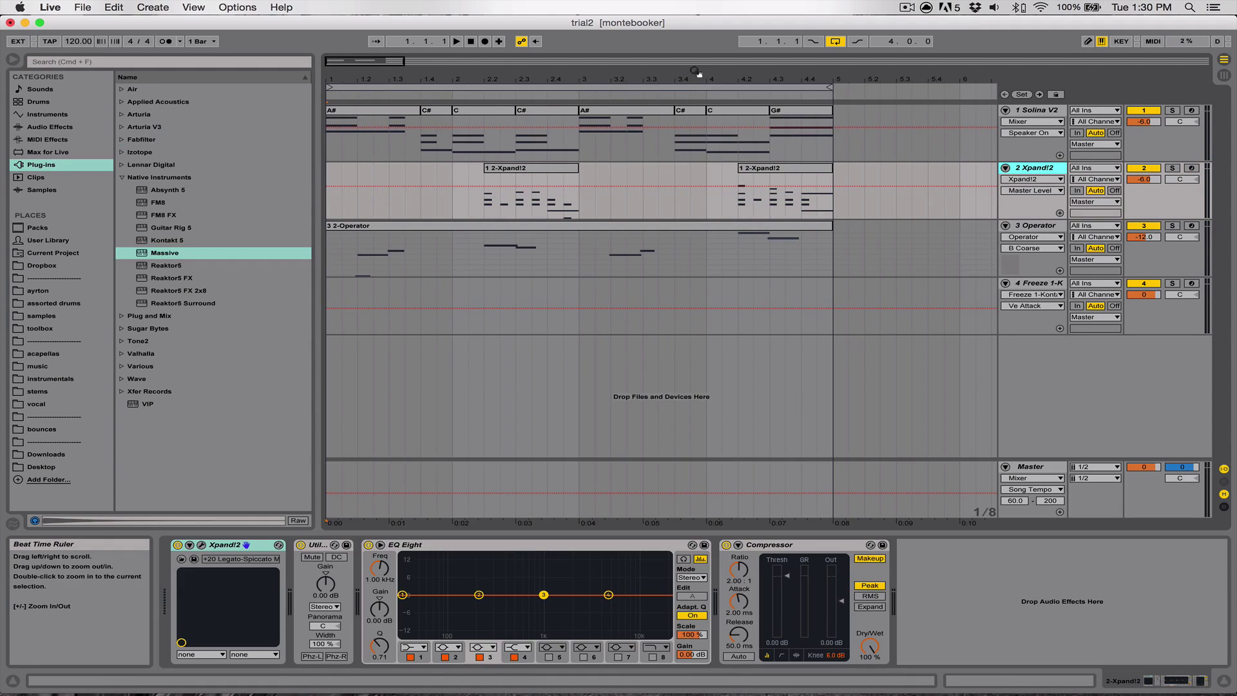
{"action": "left_click_drag", "start_coordinate": [640, 81], "coordinate": [762, 100]}
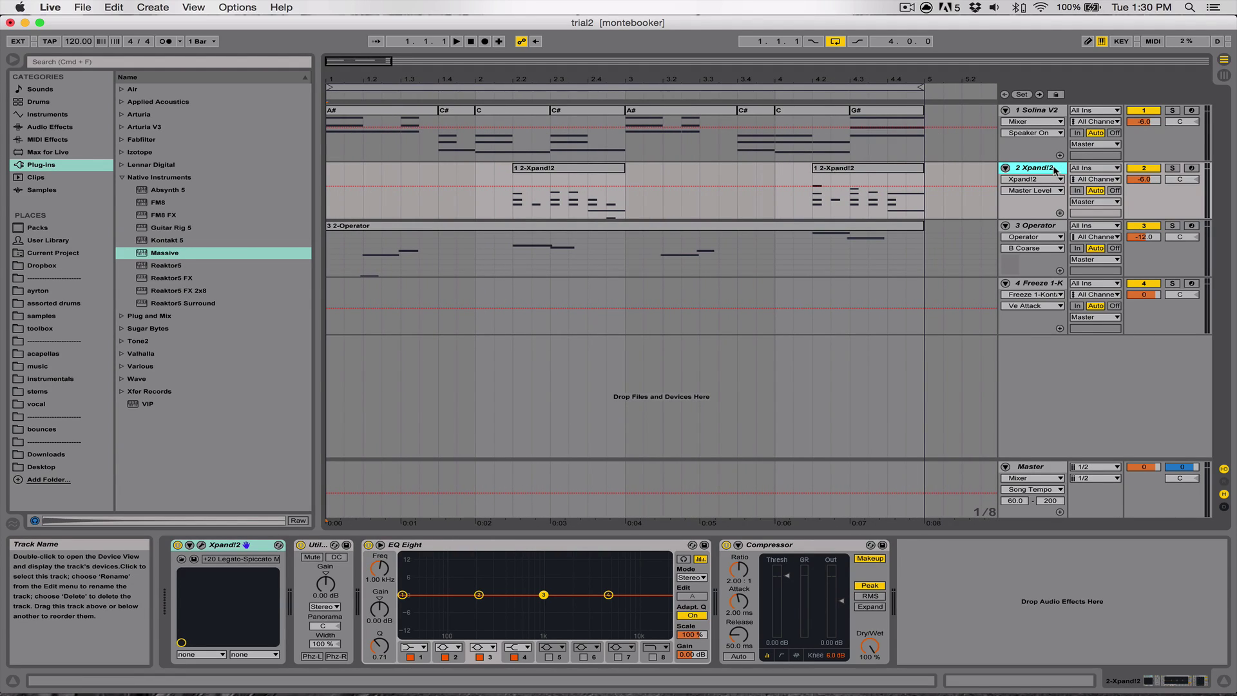
{"action": "key", "text": "super+shift+t"}
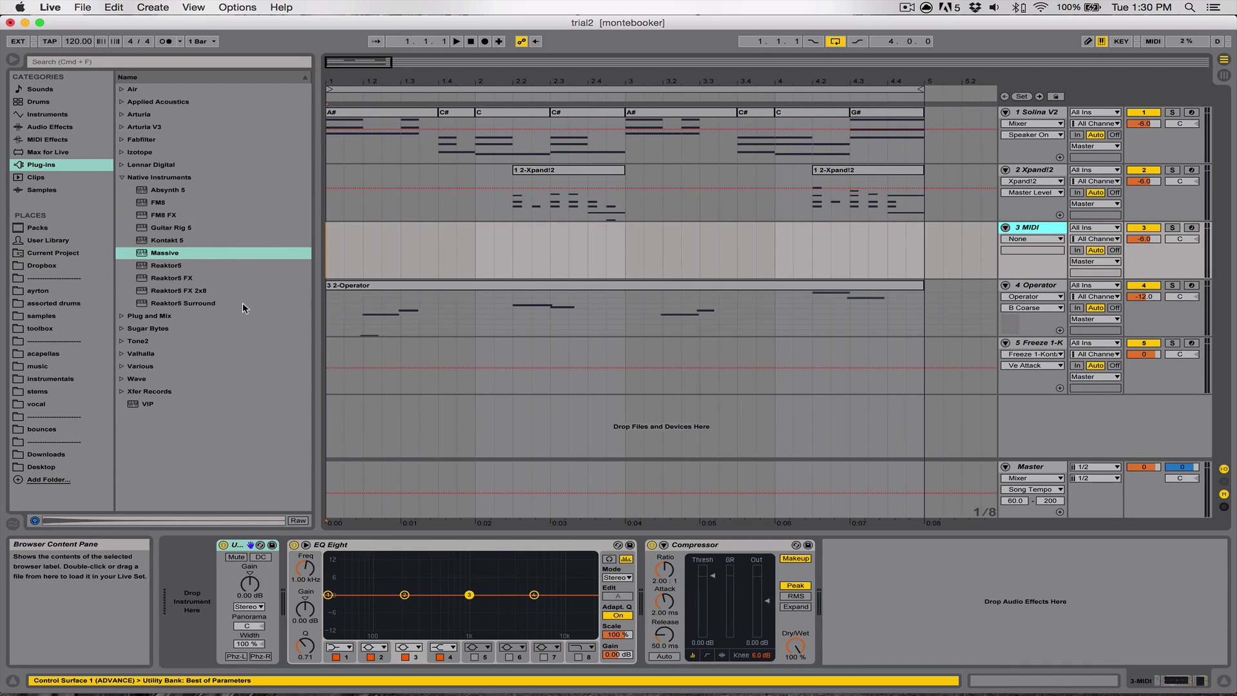
{"action": "left_click_drag", "start_coordinate": [190, 255], "coordinate": [425, 264]}
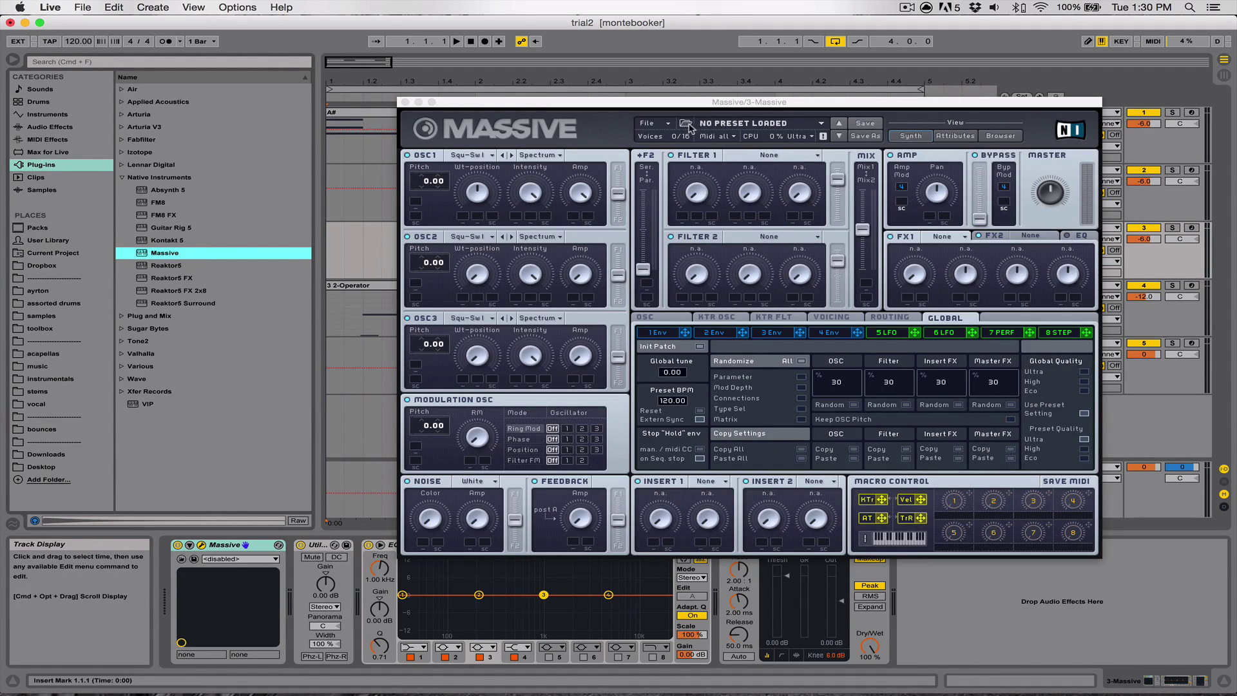
Start a new sound in Massive and set the wavetables of oscillators 1 and 2 to Sin-Square.
{"action": "left_click", "coordinate": [670, 124]}
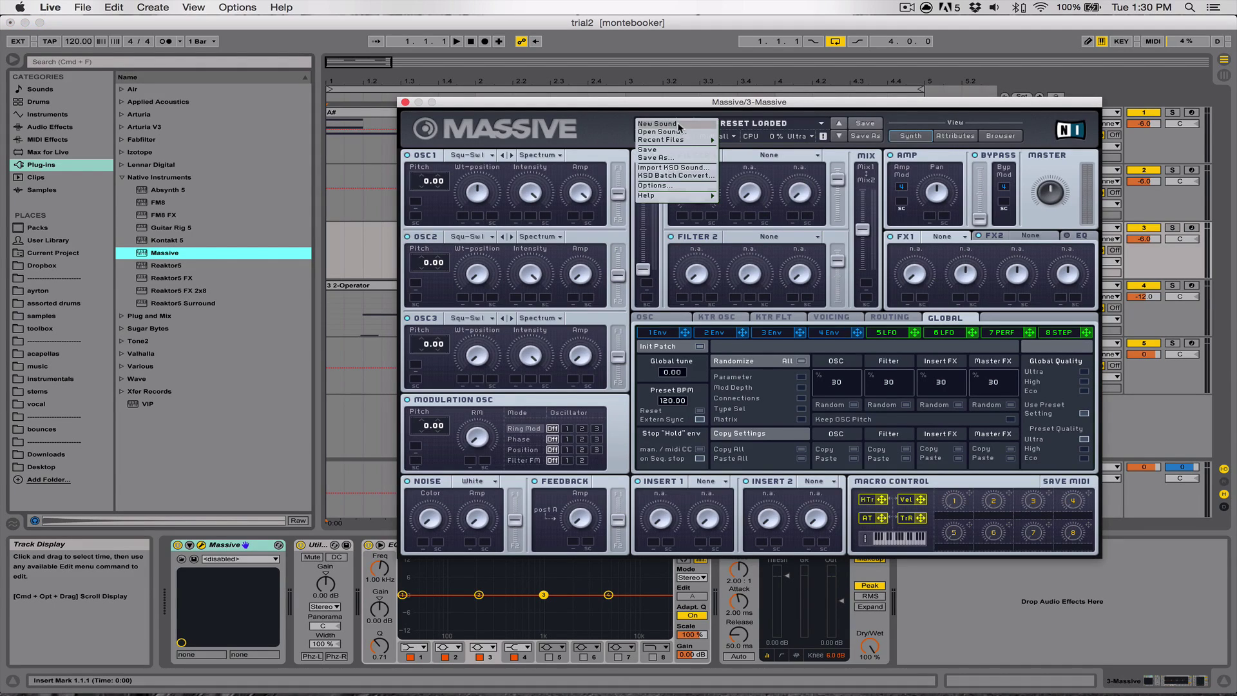
{"action": "left_click", "coordinate": [680, 125]}
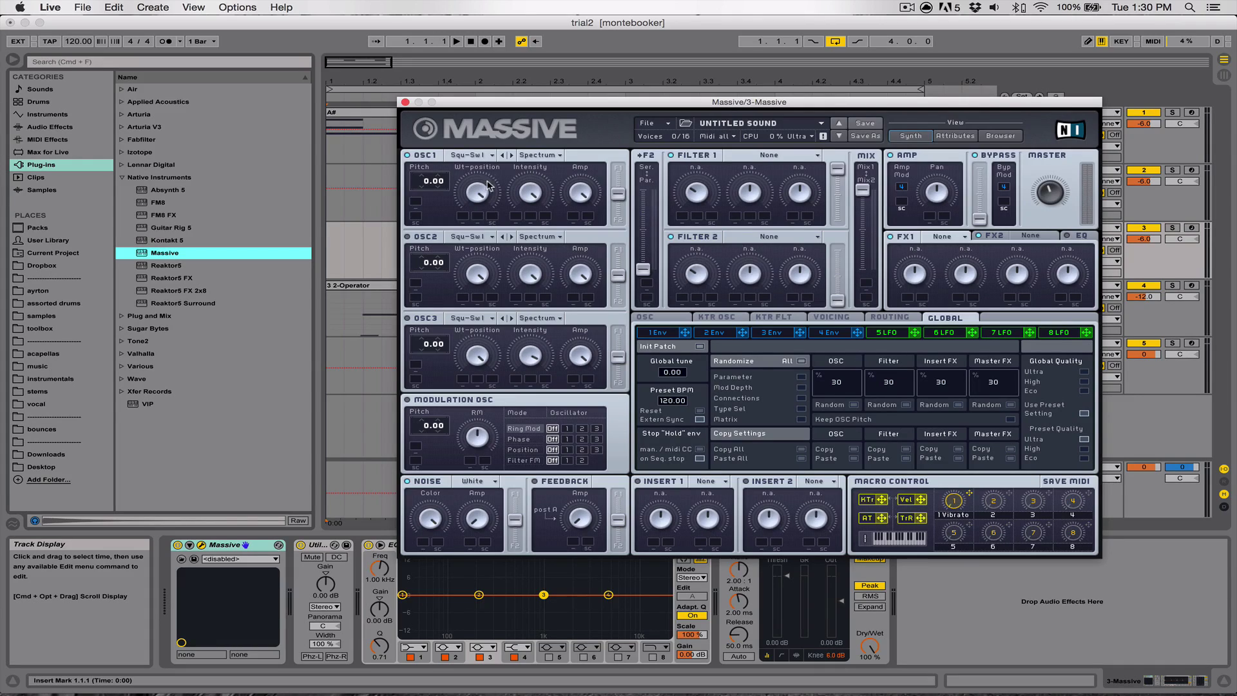
{"action": "left_click", "coordinate": [484, 157]}
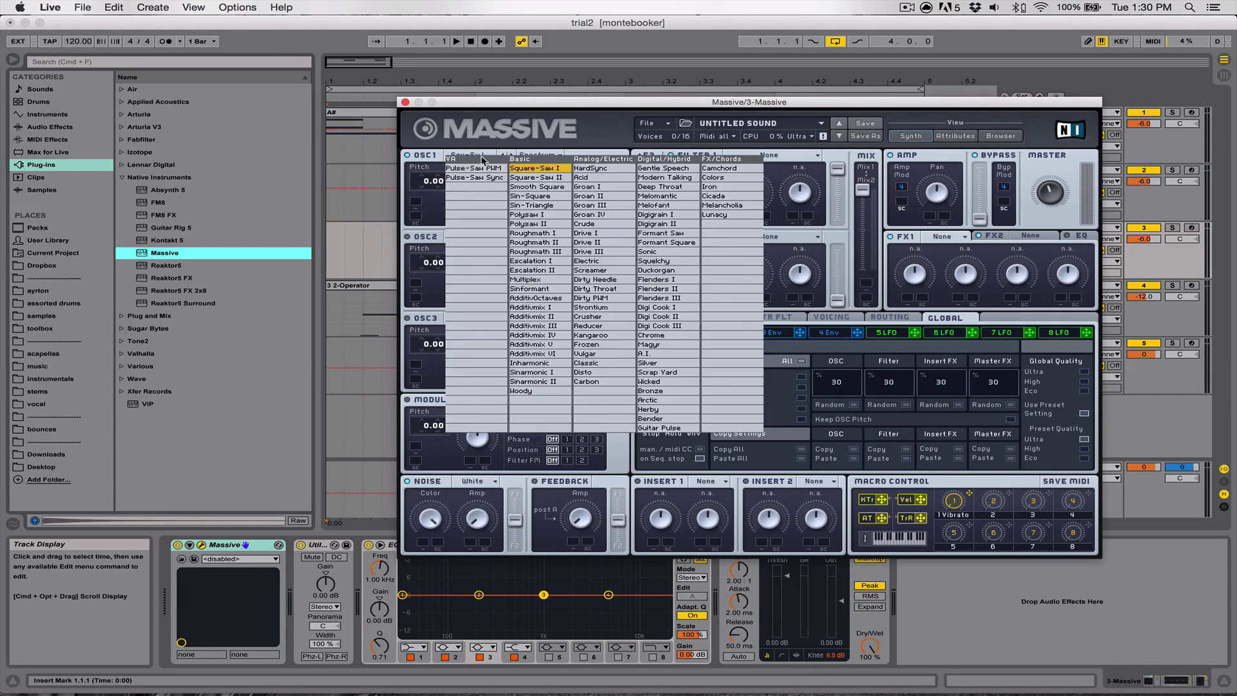
{"action": "left_click", "coordinate": [530, 196]}
{"action": "left_click", "coordinate": [477, 237]}
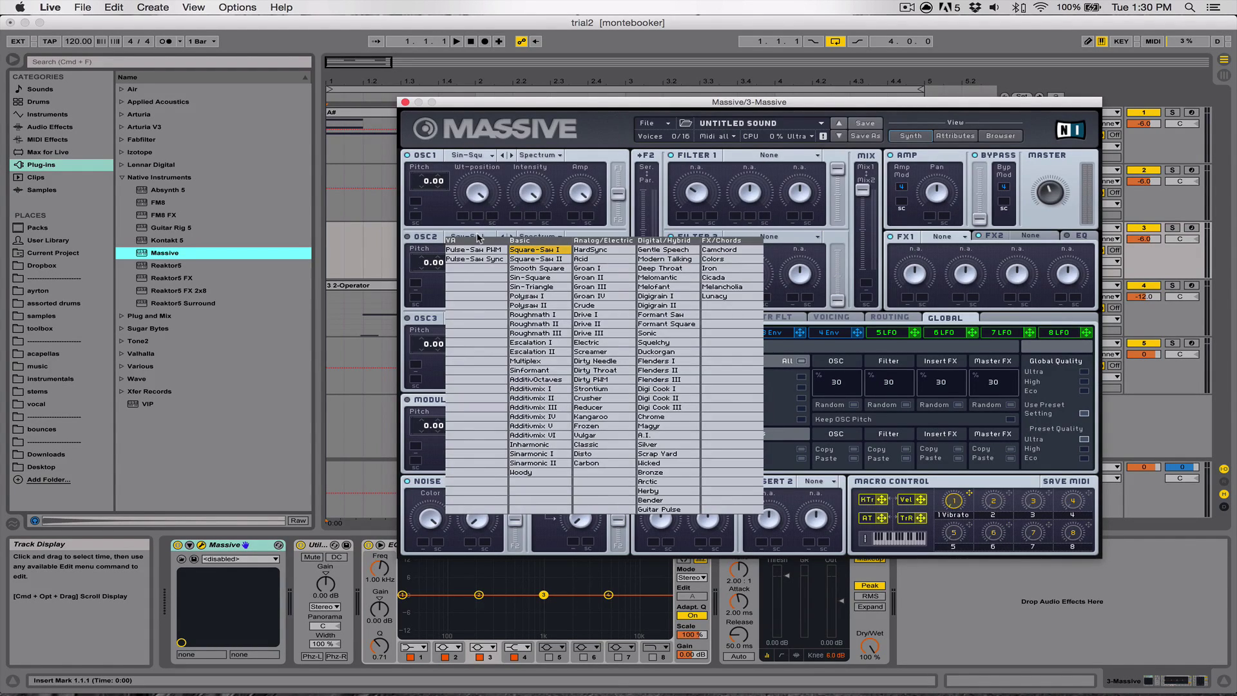
{"action": "left_click", "coordinate": [545, 281]}
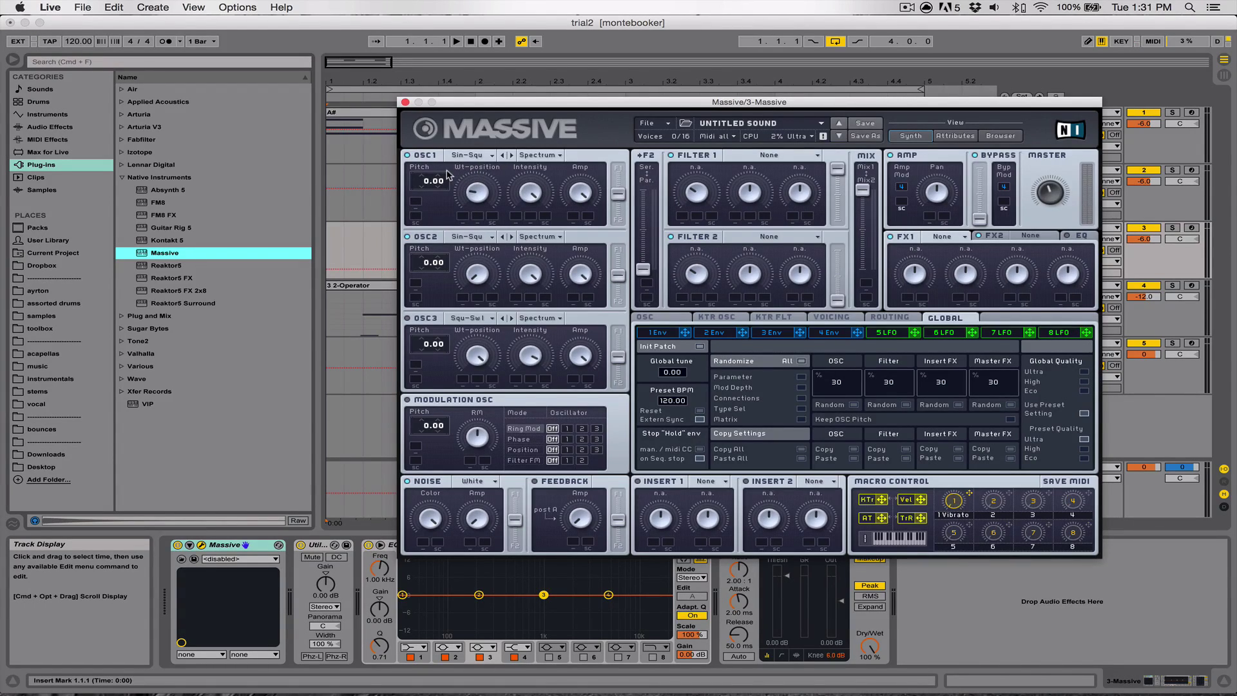
Arm the Massive track, audition oscillator 1's wavetable position, and set the pitch of oscillators 1 and 2 to -12.00.
{"action": "left_click", "coordinate": [1192, 229]}
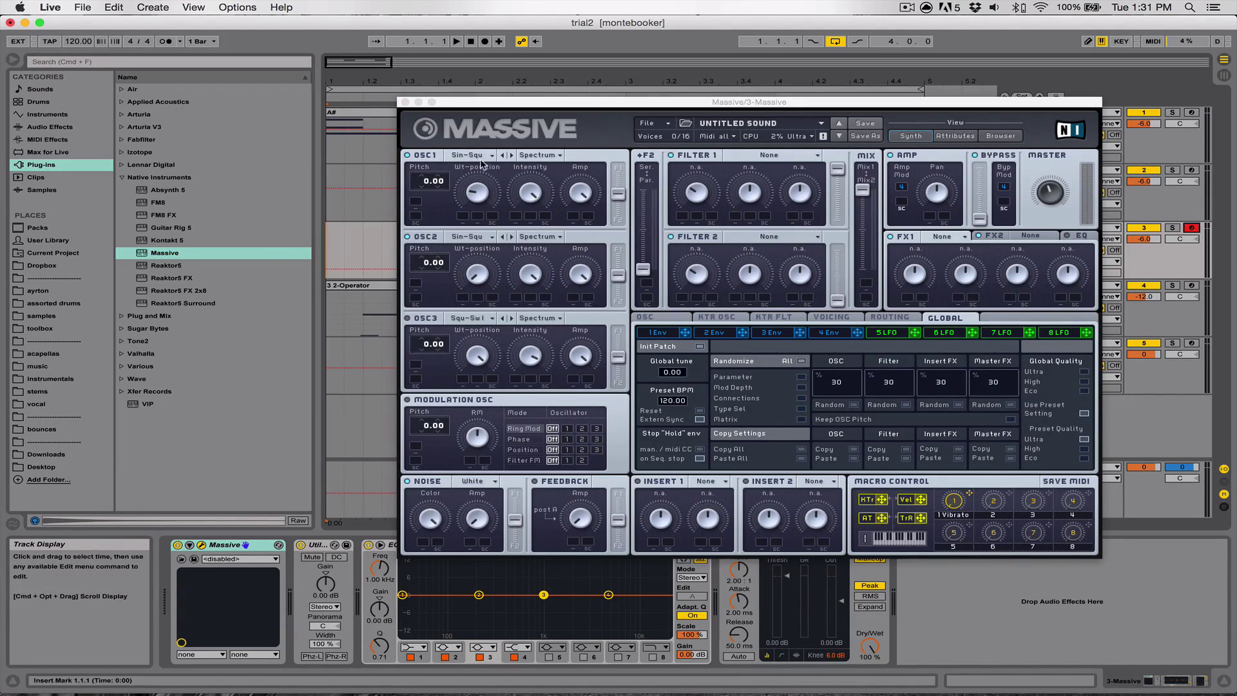
{"action": "left_click", "coordinate": [481, 188]}
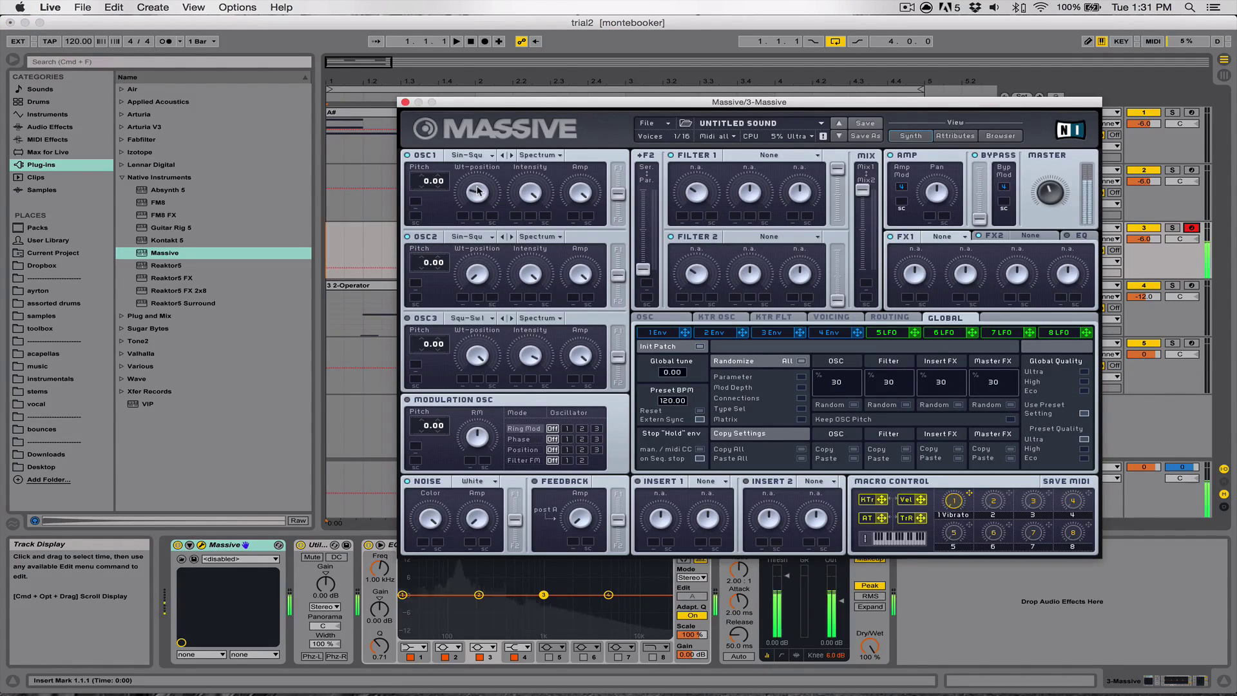
{"action": "left_click", "coordinate": [407, 237]}
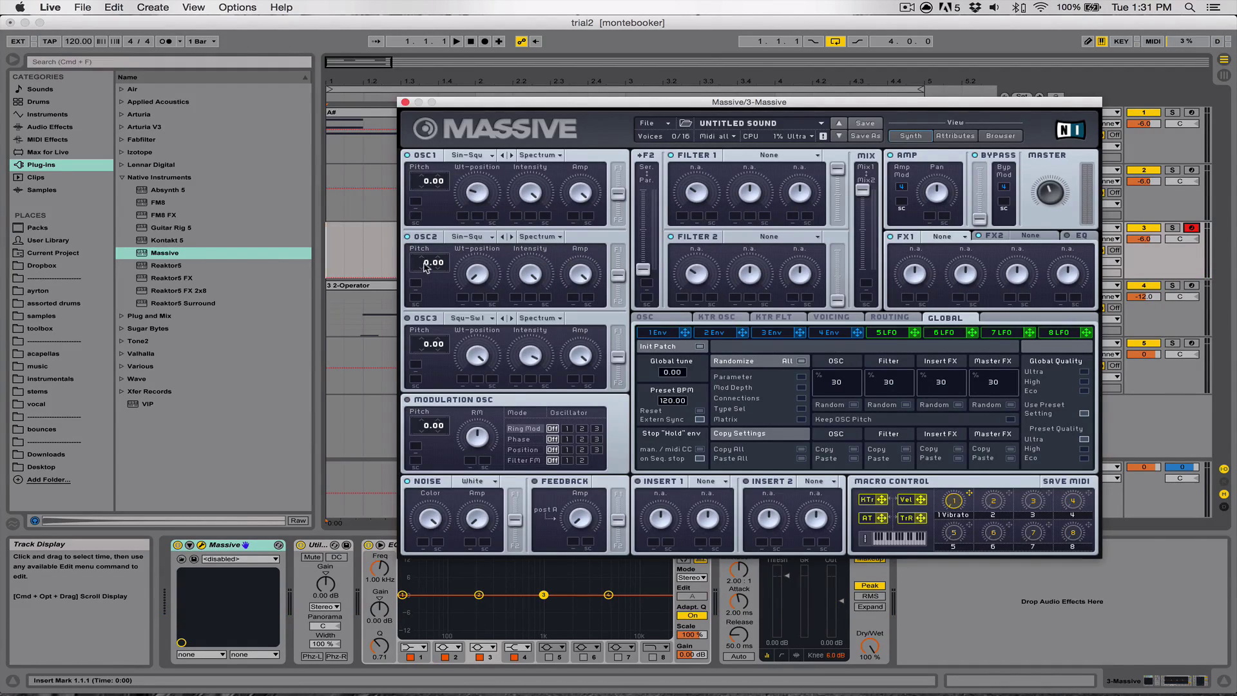
{"action": "left_click_drag", "start_coordinate": [425, 267], "coordinate": [427, 275]}
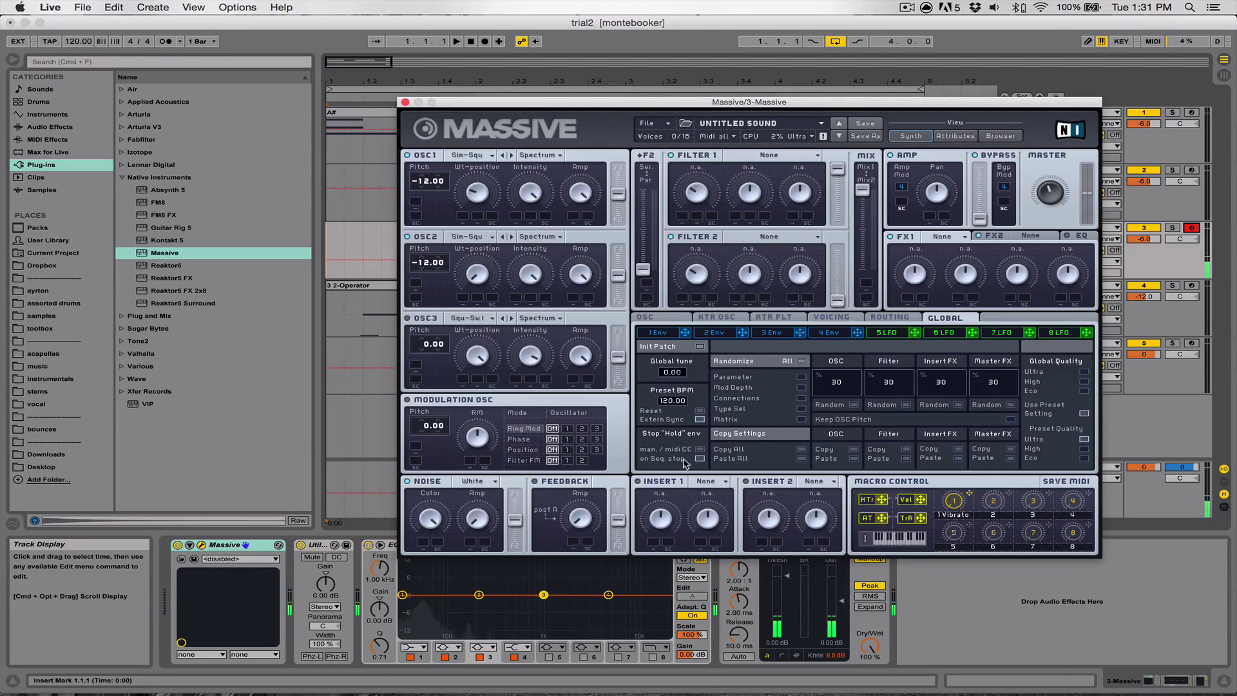
Set Insert 1 to Sine Shaper and adjust its Drive and Dry/Wet amounts.
{"action": "left_click", "coordinate": [705, 482]}
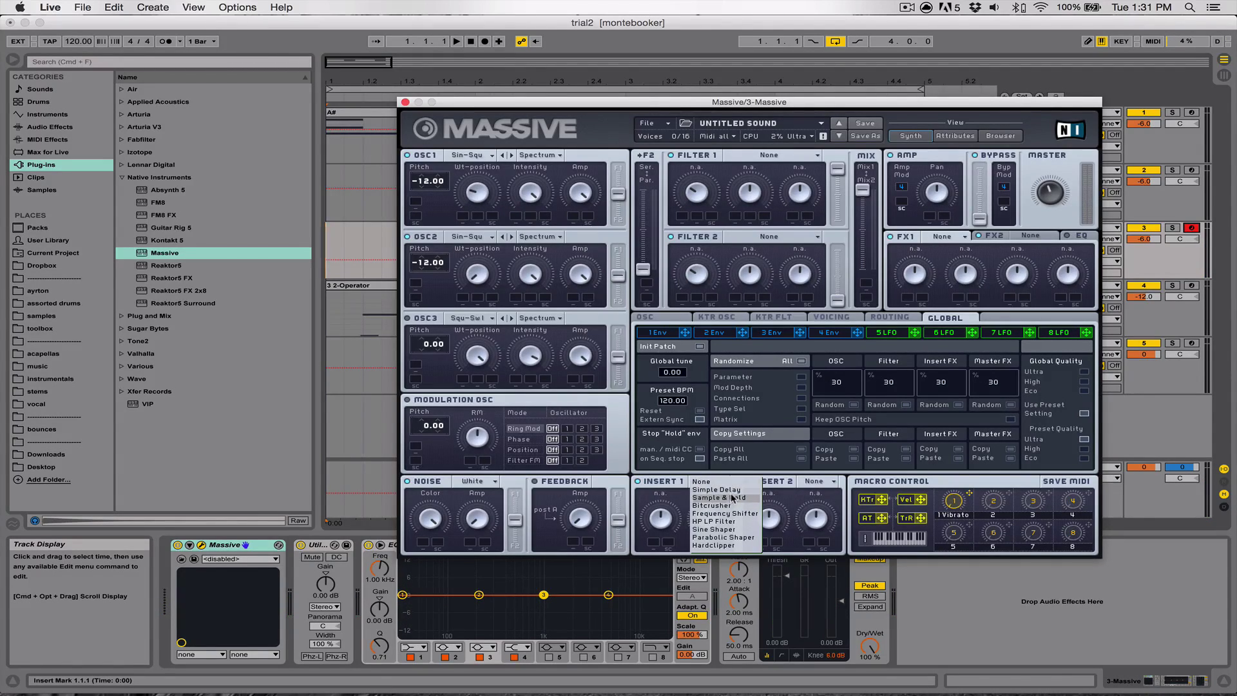
{"action": "left_click", "coordinate": [734, 530]}
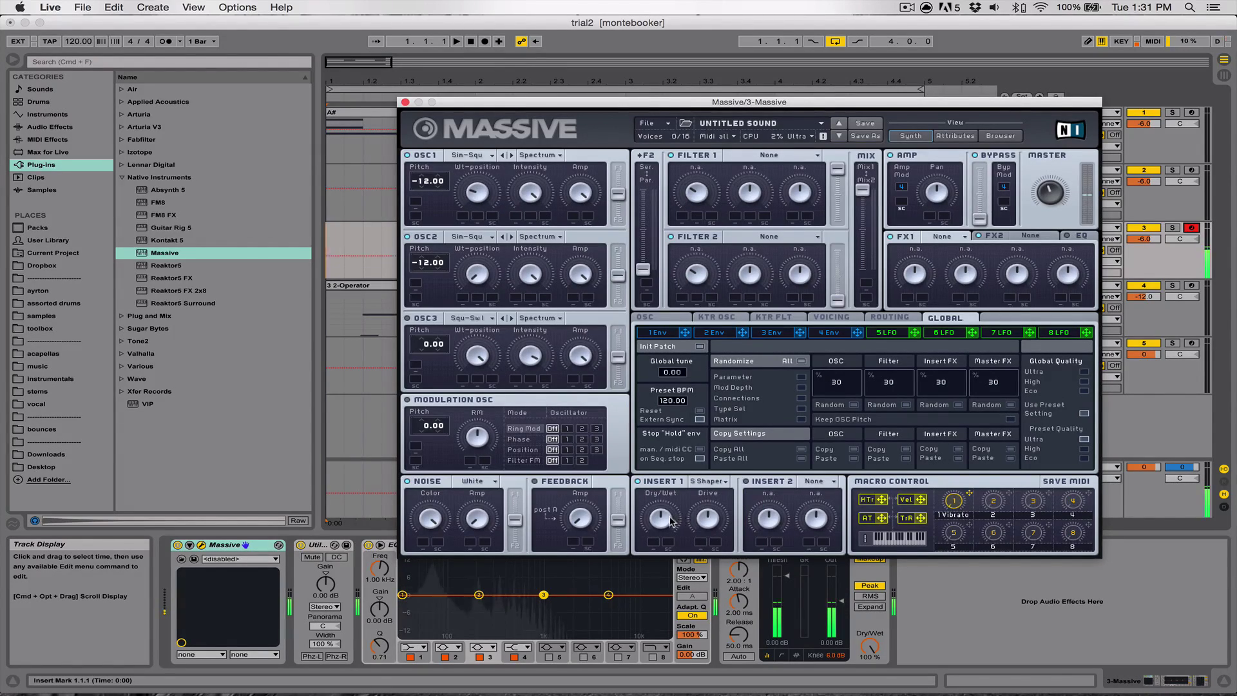
{"action": "left_click_drag", "start_coordinate": [701, 519], "coordinate": [702, 558]}
{"action": "mouse_move", "coordinate": [659, 515]}
{"action": "left_mouse_down"}
{"action": "mouse_move", "coordinate": [668, 438]}
{"action": "mouse_move", "coordinate": [657, 523]}
{"action": "left_mouse_up"}
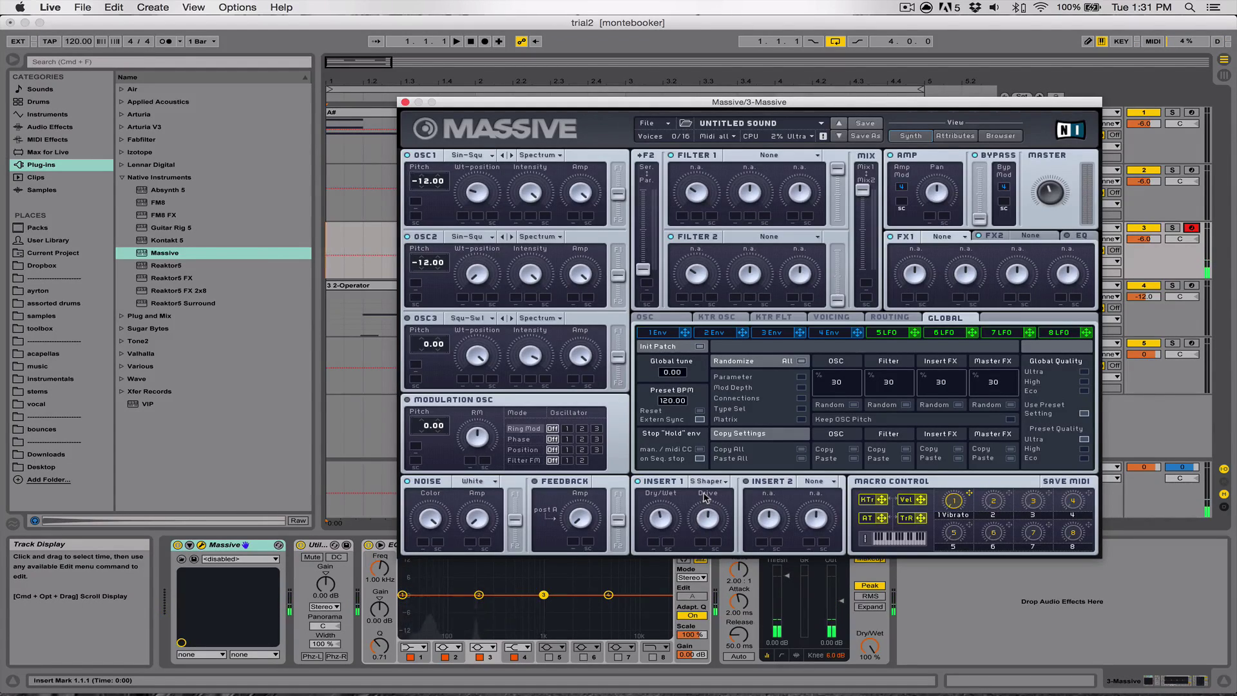
Load Brauner Tube into FX1 with a low Drive and lengthen the release of envelope 4.
{"action": "left_click", "coordinate": [951, 238]}
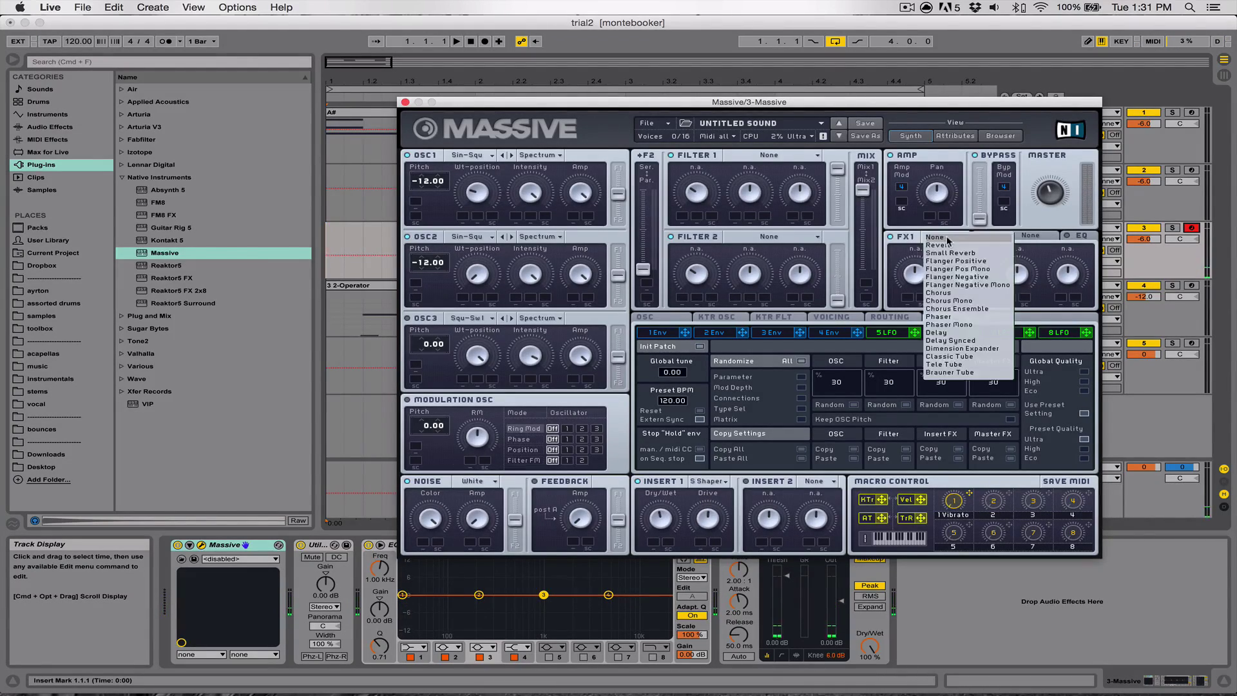
{"action": "left_click", "coordinate": [961, 372]}
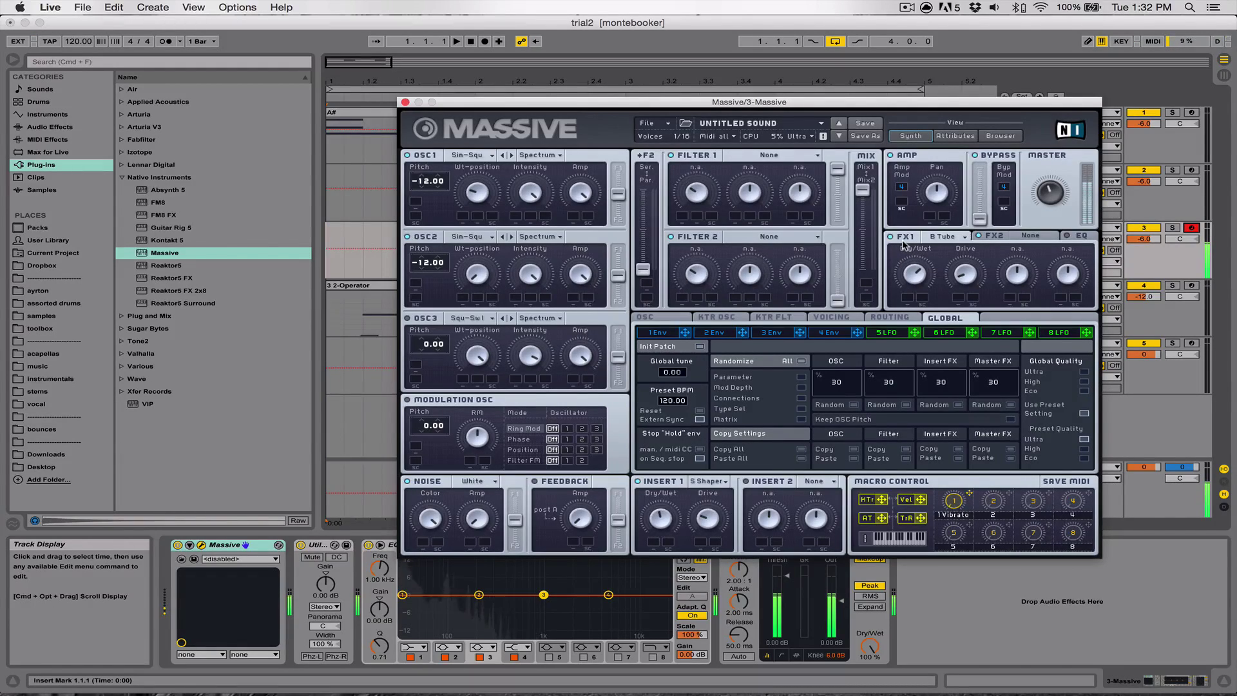
{"action": "left_click", "coordinate": [829, 333]}
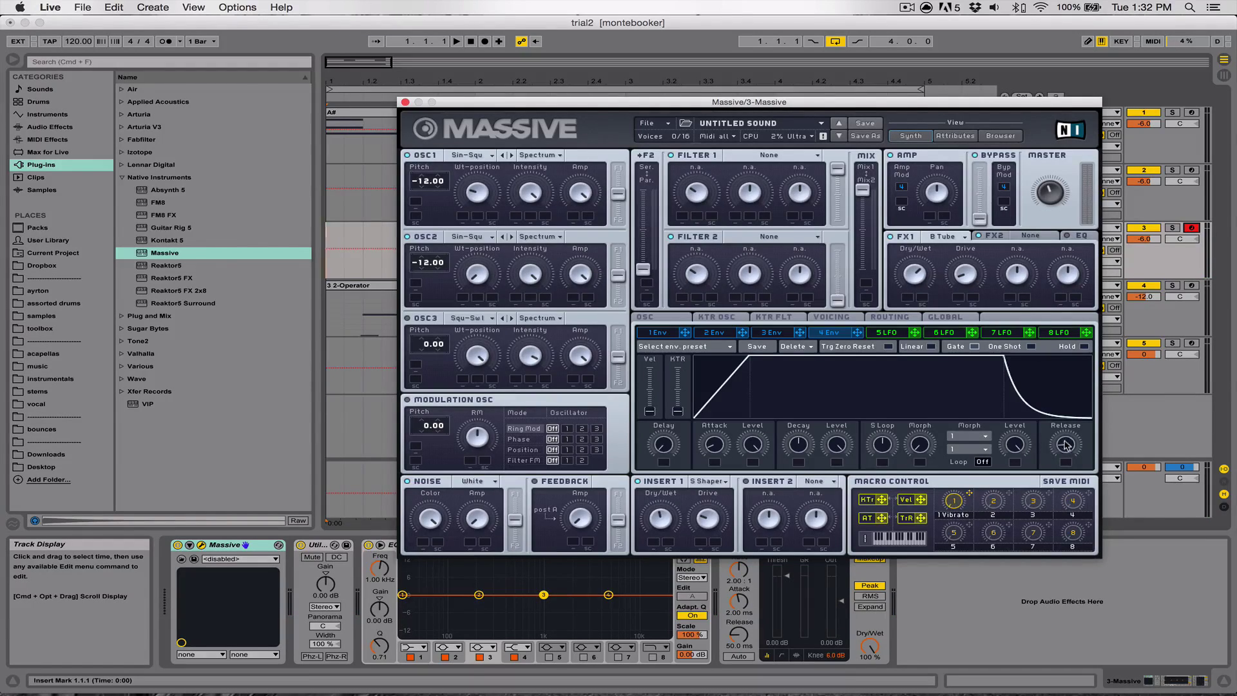
{"action": "left_click_drag", "start_coordinate": [1066, 445], "coordinate": [1068, 439]}
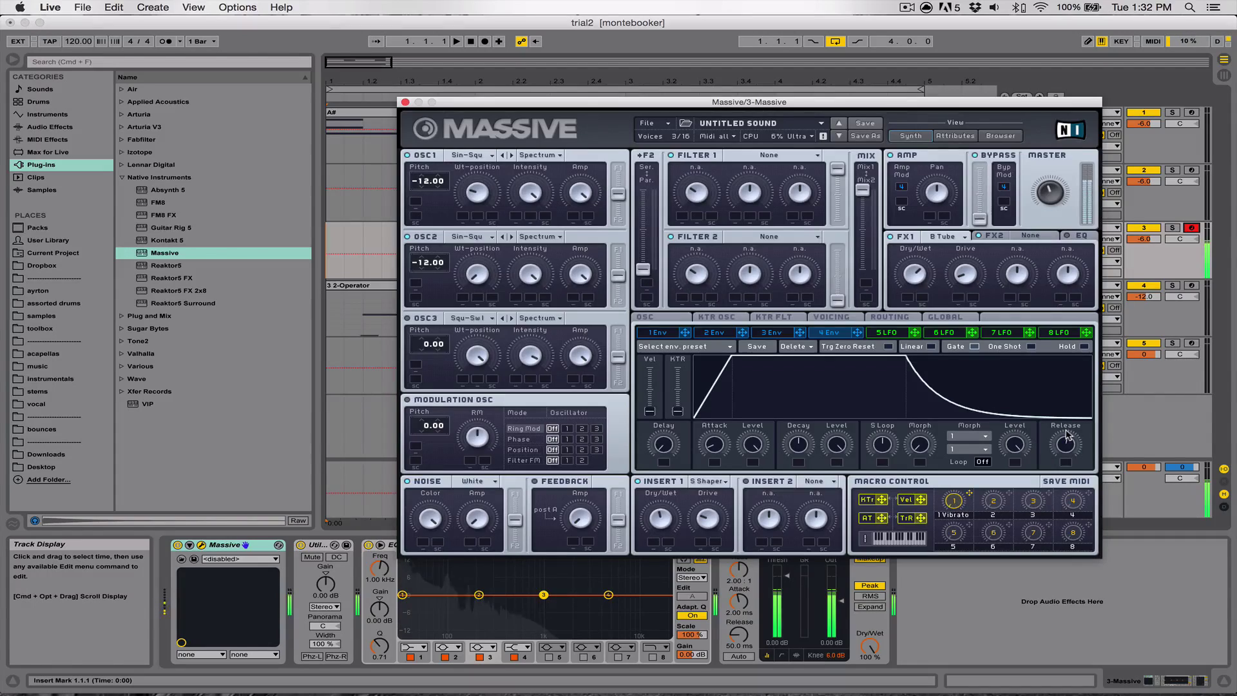
Review Massive's voicing and oscillator glide settings, and close the instrument window.
{"action": "left_click", "coordinate": [830, 317]}
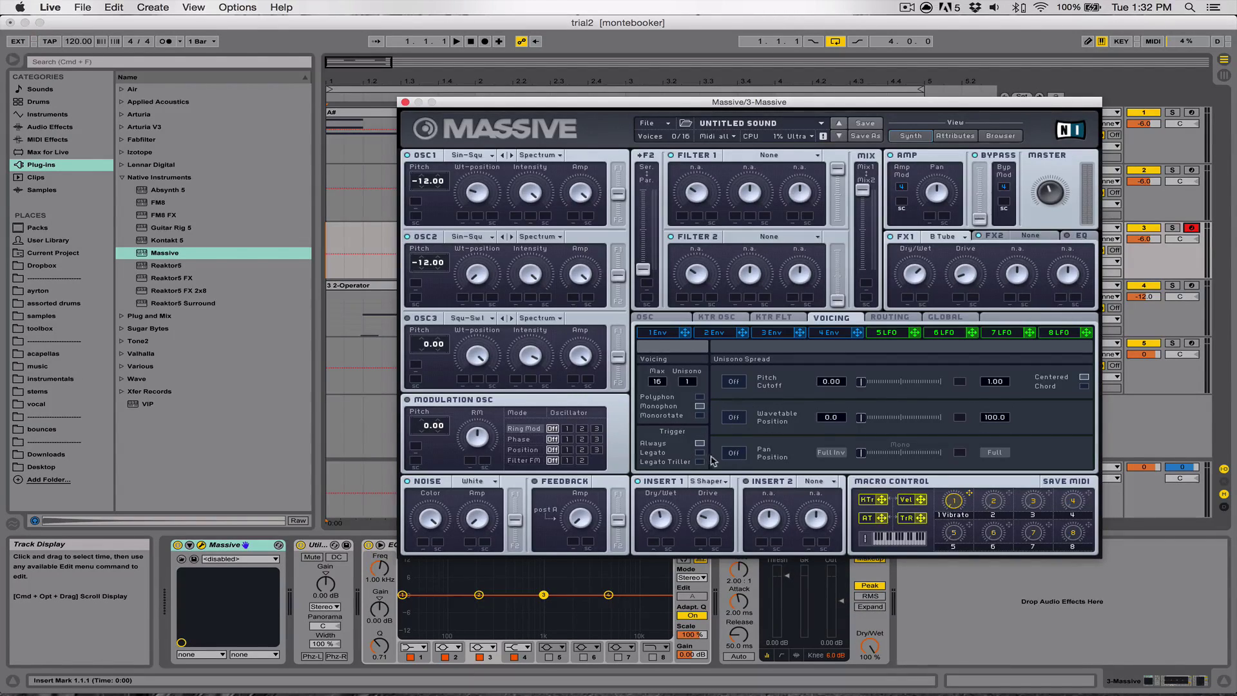
{"action": "left_click", "coordinate": [671, 315]}
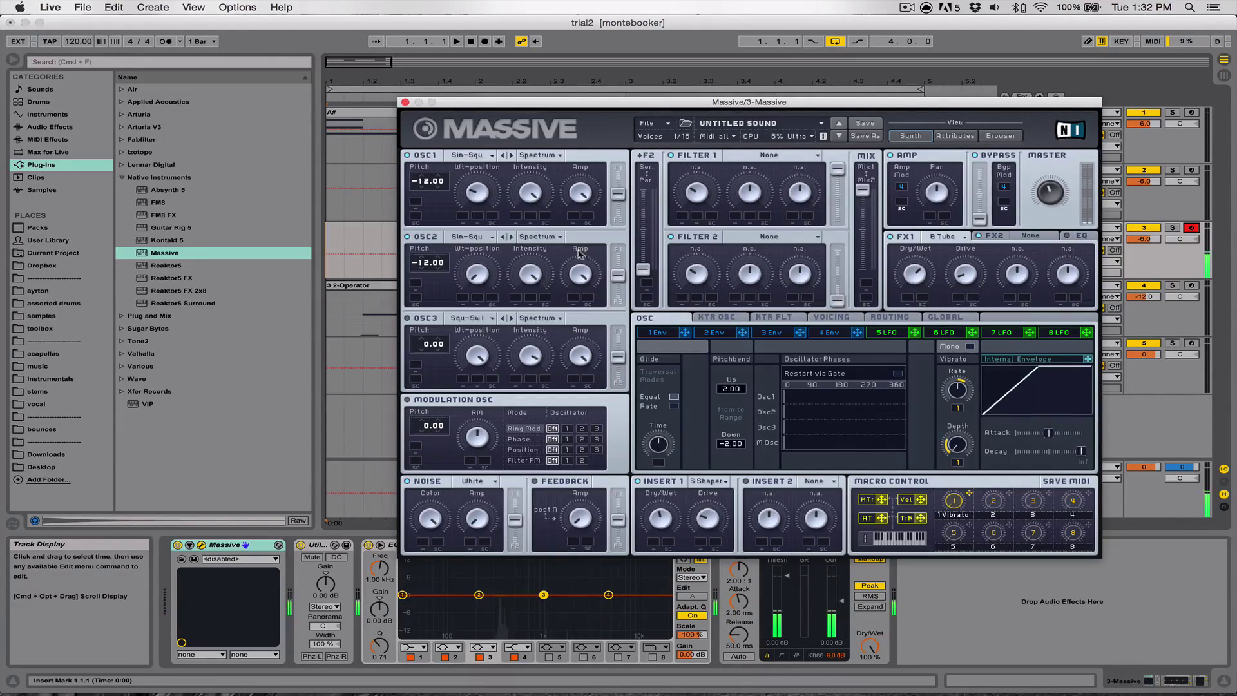
{"action": "left_click", "coordinate": [405, 102]}
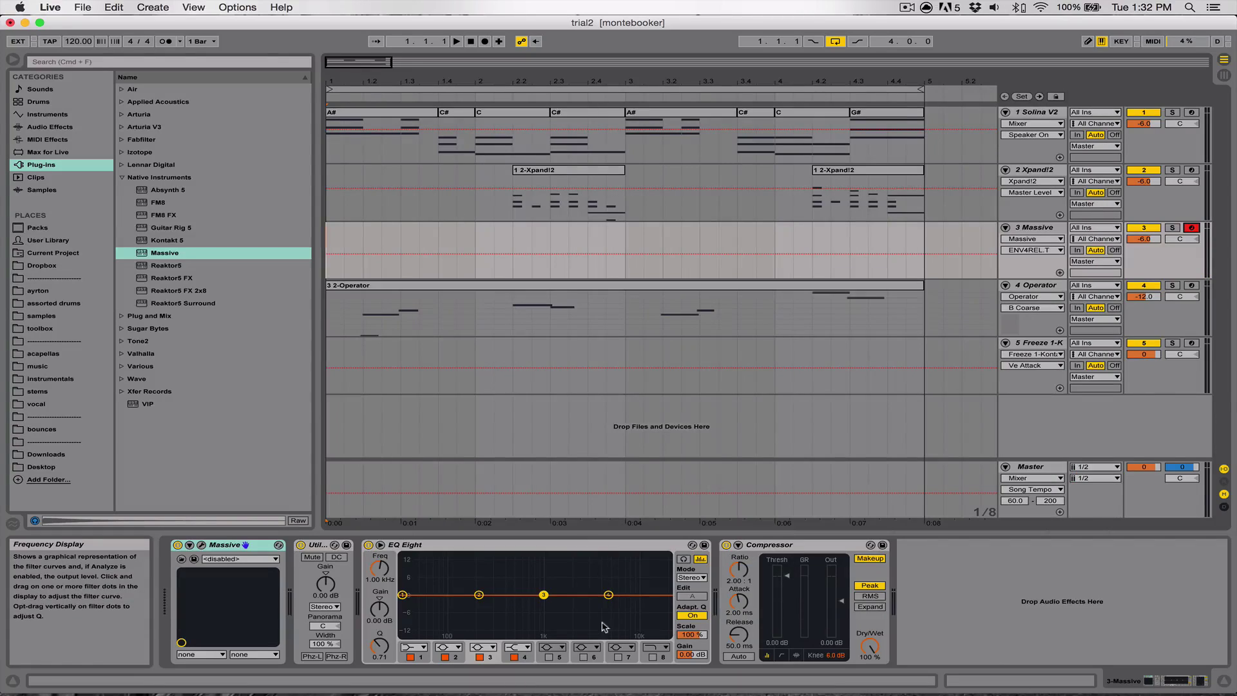
Turn off band 4 of the Massive track's EQ Eight and shape band 3 into a gentle high cut at 311 Hz with Q 0.41.
{"action": "left_click", "coordinate": [513, 657]}
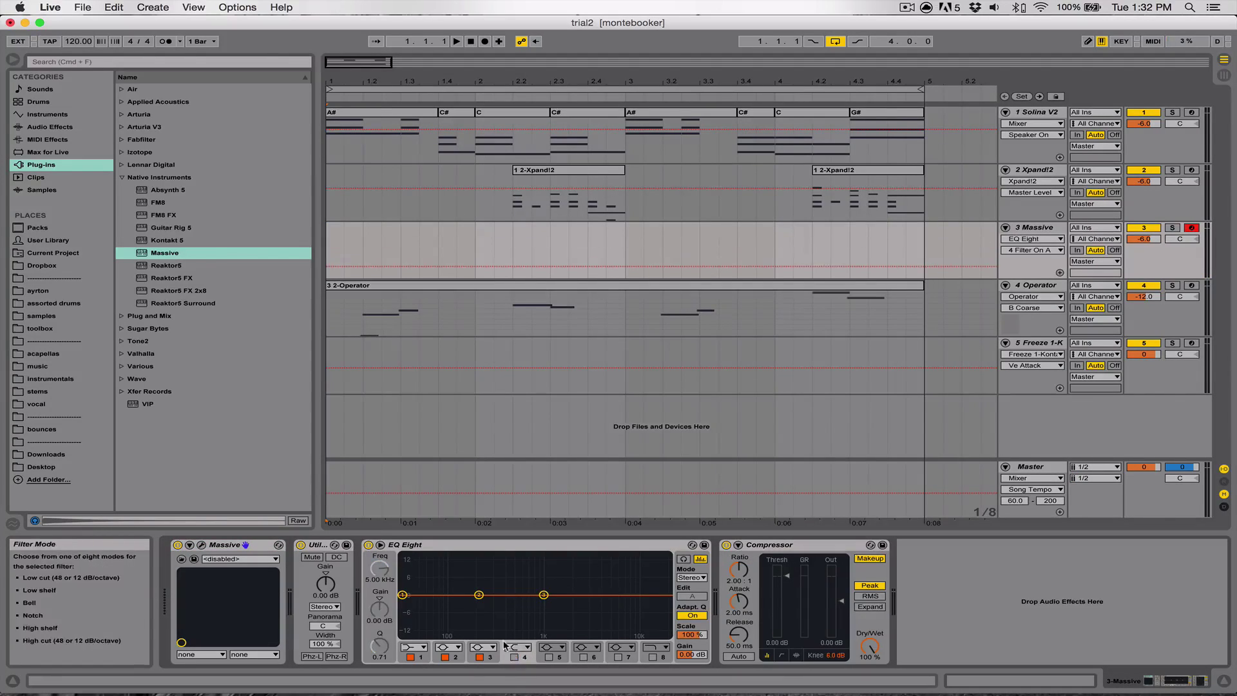
{"action": "left_click", "coordinate": [480, 647]}
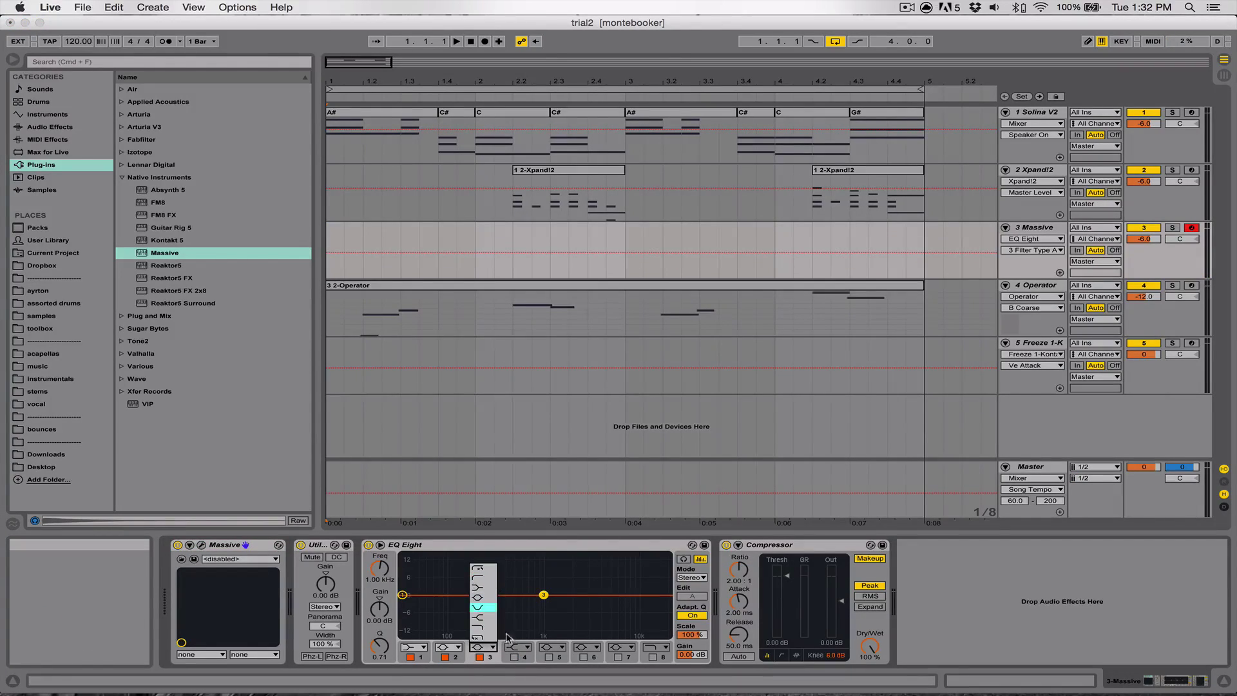
{"action": "left_click", "coordinate": [484, 628]}
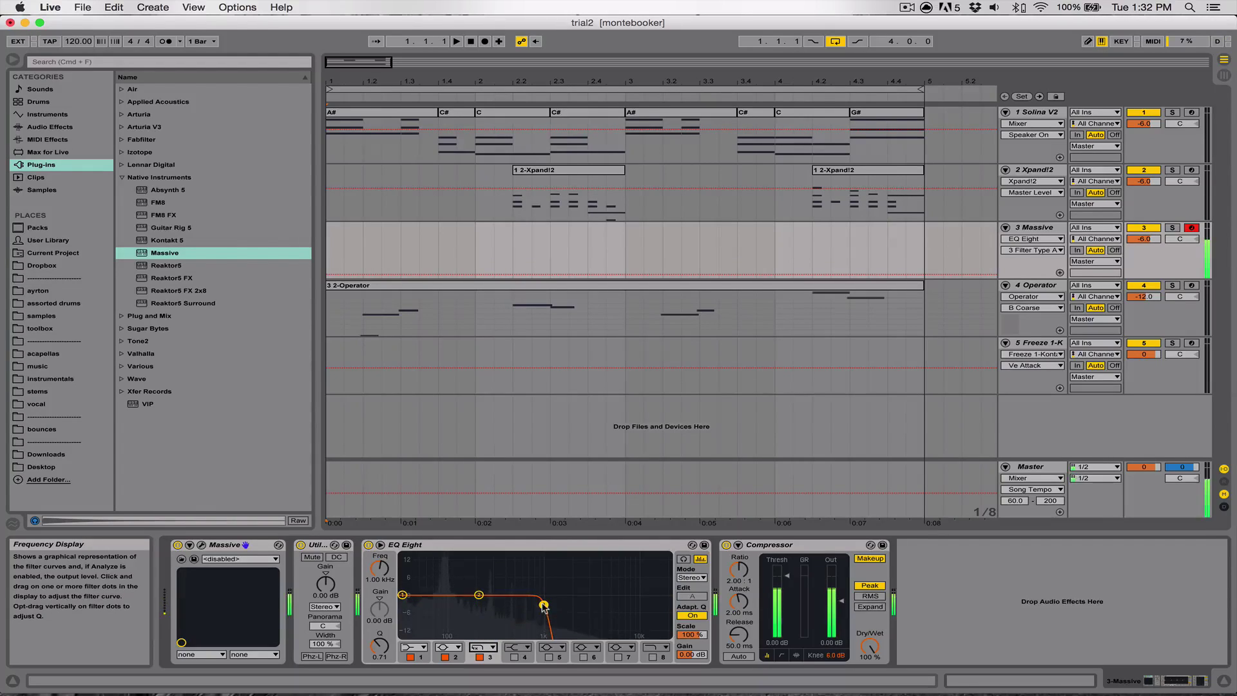
{"action": "left_click_drag", "start_coordinate": [544, 606], "coordinate": [530, 614]}
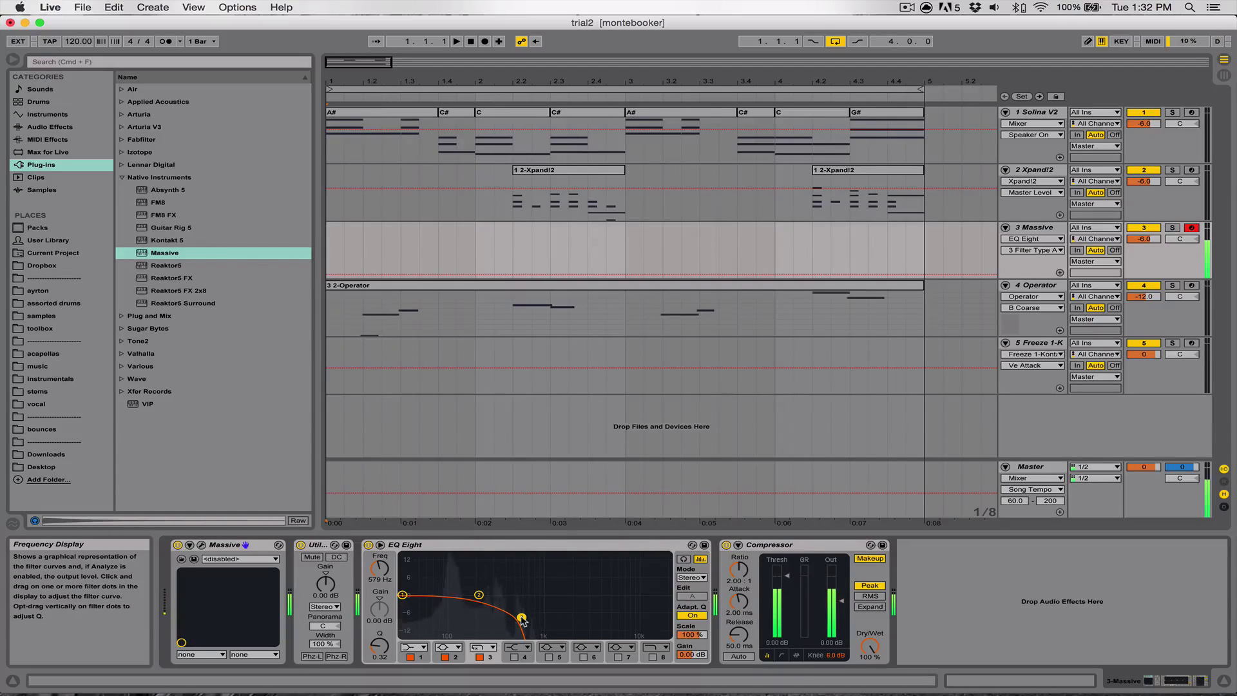
{"action": "left_click_drag", "start_coordinate": [522, 618], "coordinate": [513, 616]}
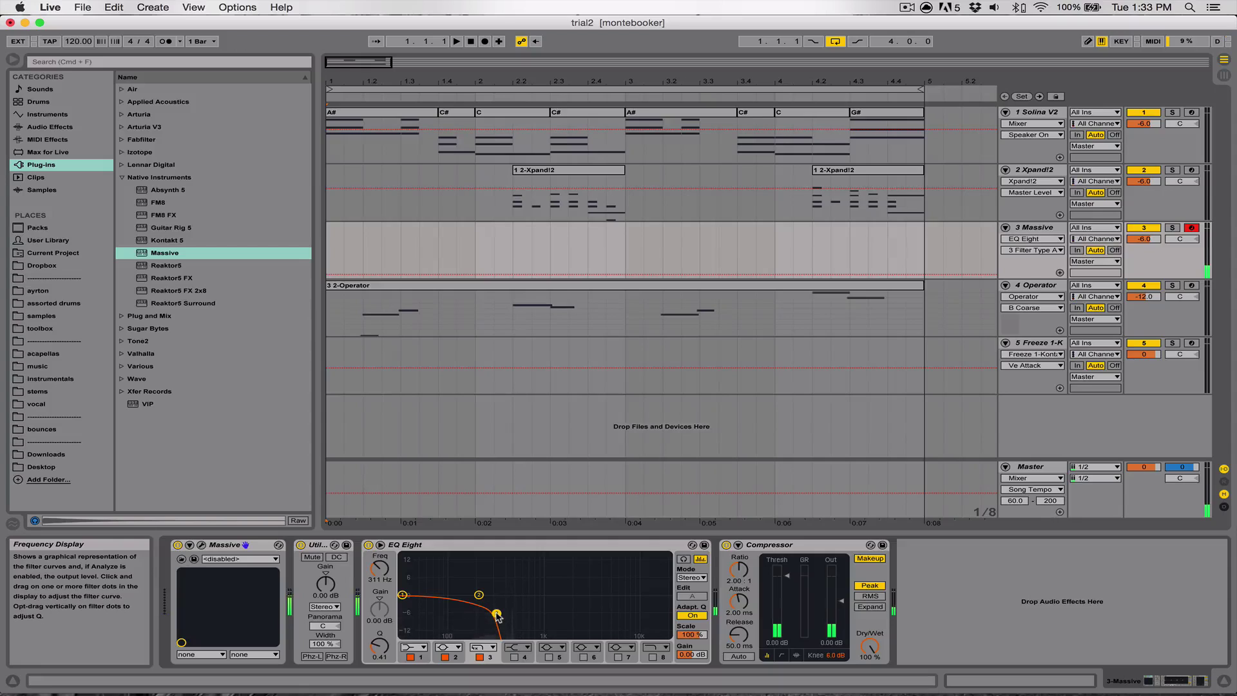
{"action": "left_click", "coordinate": [490, 647]}
{"action": "left_click", "coordinate": [483, 630]}
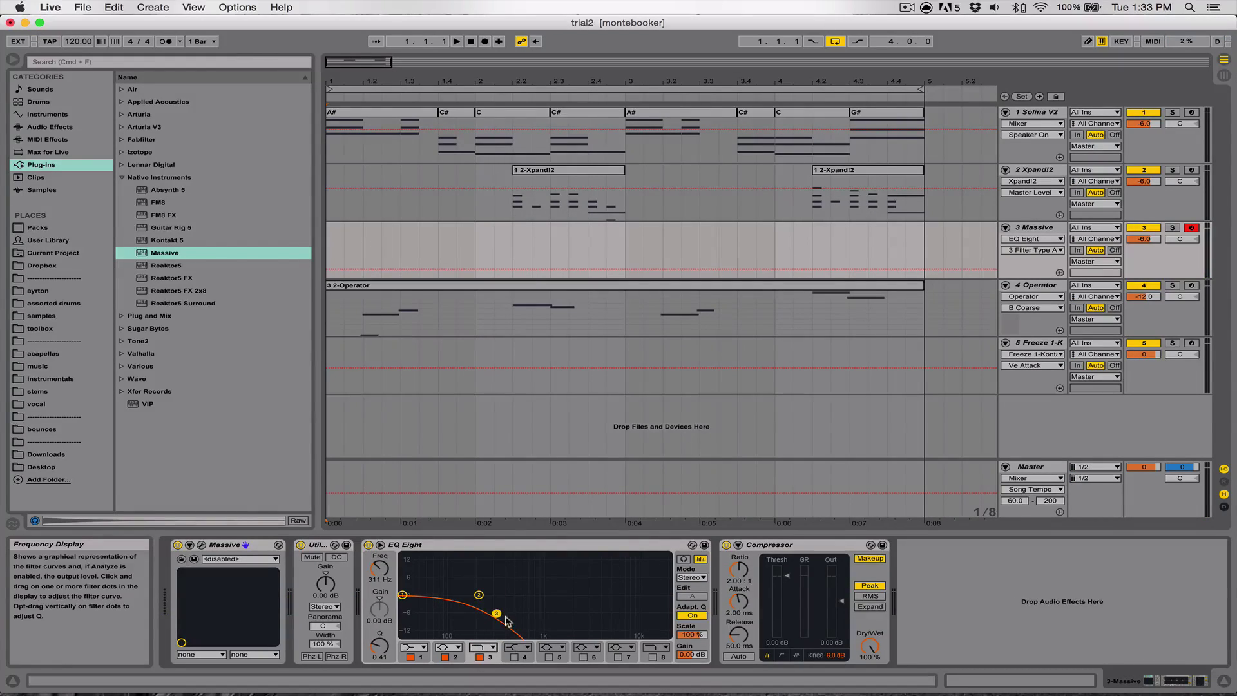
Boost EQ Eight's band 2 by 2.85 dB at 220 Hz with Q 2.29 and raise the frequency of the band 3 high cut.
{"action": "mouse_move", "coordinate": [500, 607]}
{"action": "left_mouse_down"}
{"action": "mouse_move", "coordinate": [489, 590]}
{"action": "mouse_move", "coordinate": [503, 583]}
{"action": "mouse_move", "coordinate": [501, 594]}
{"action": "left_mouse_up"}
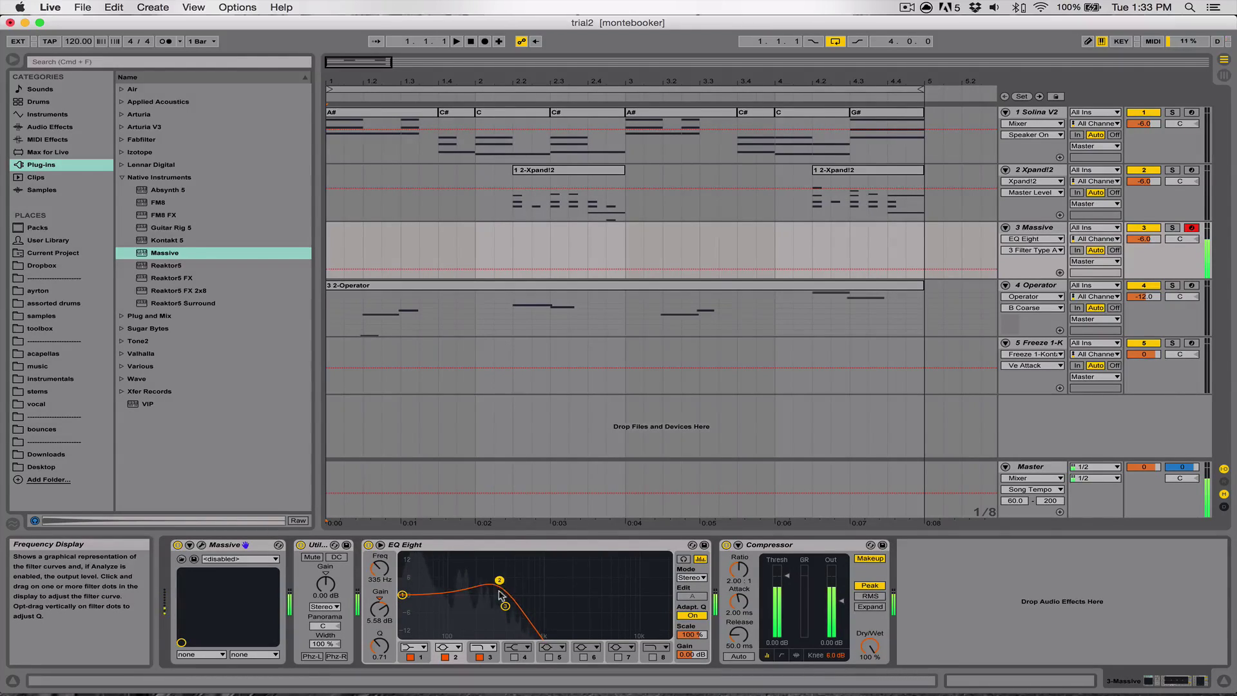
{"action": "left_click_drag", "start_coordinate": [380, 645], "coordinate": [379, 632]}
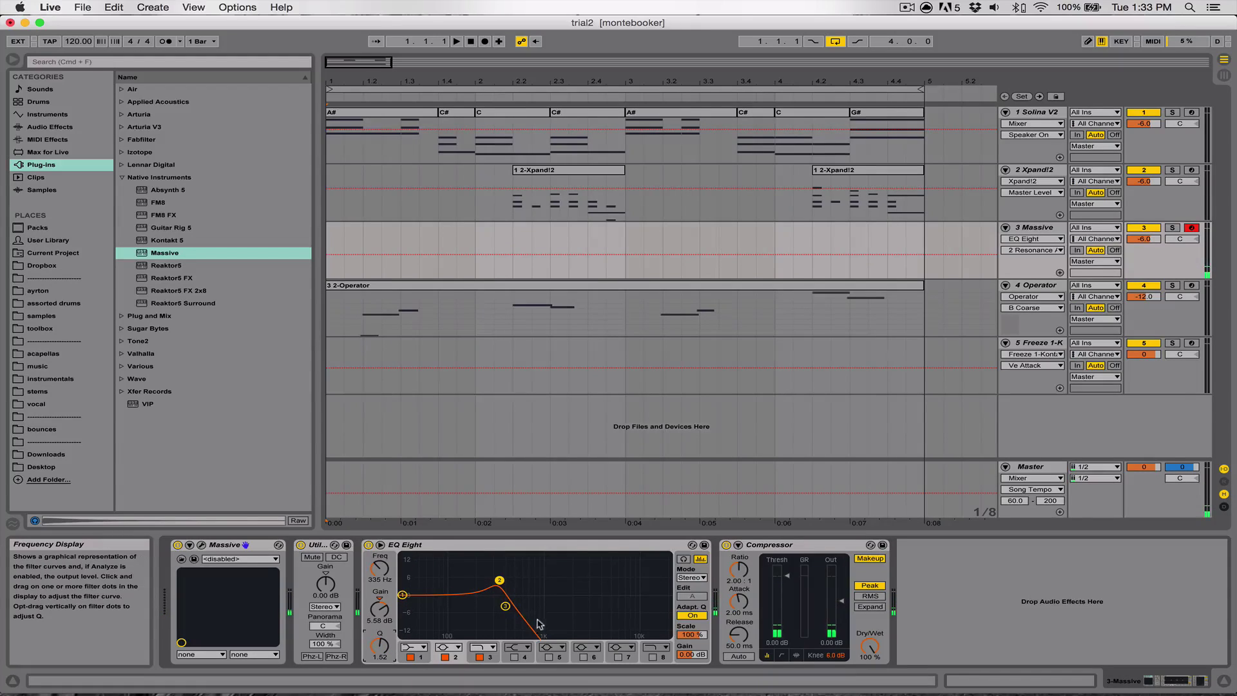
{"action": "left_click_drag", "start_coordinate": [508, 607], "coordinate": [524, 606]}
{"action": "left_click_drag", "start_coordinate": [380, 646], "coordinate": [380, 637]}
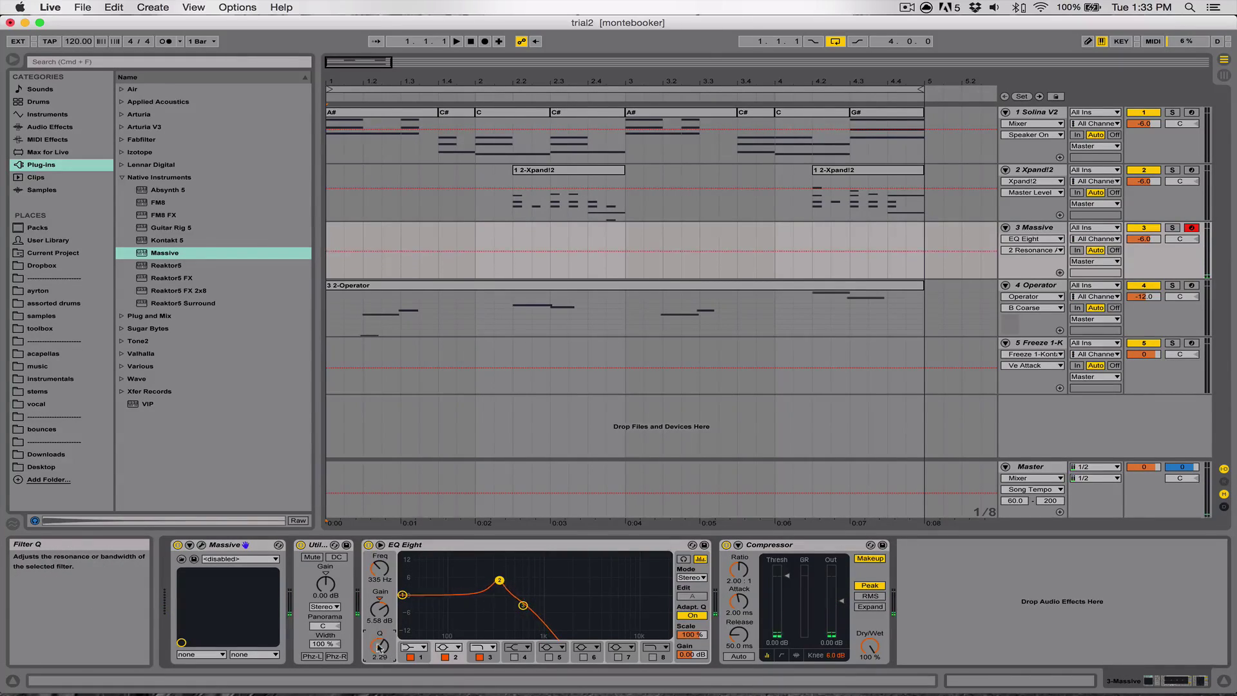
{"action": "left_click_drag", "start_coordinate": [498, 581], "coordinate": [498, 587]}
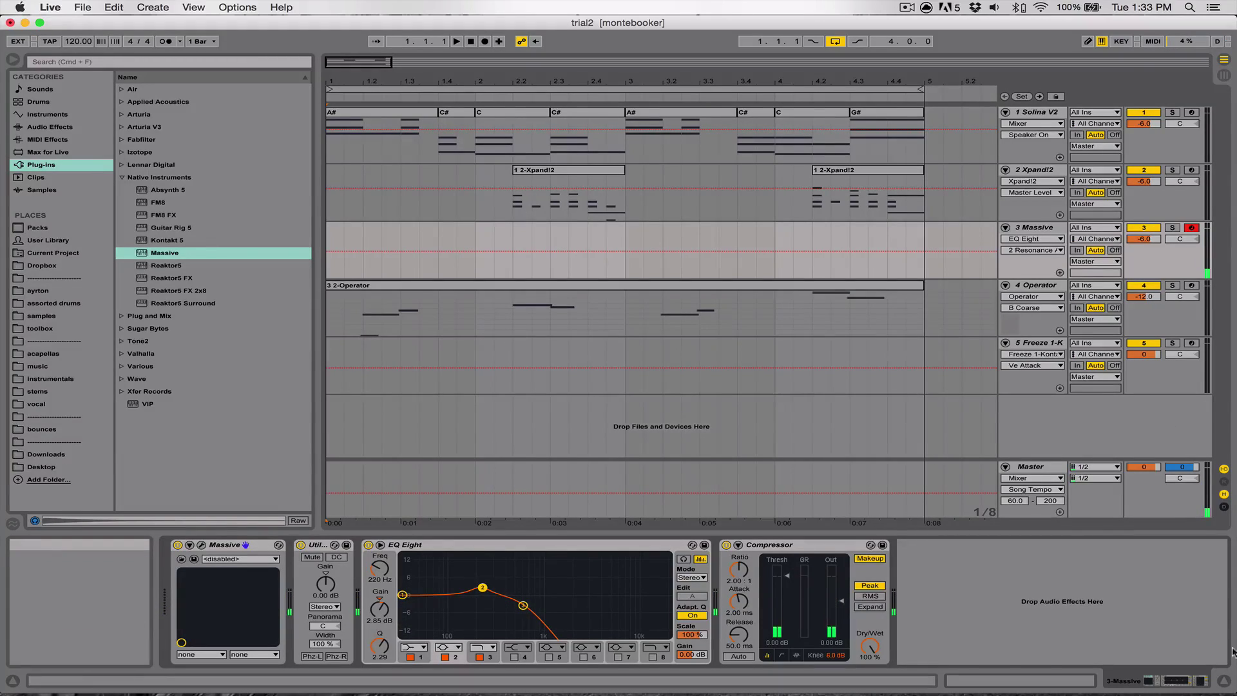
Hide the device view, select bars 1.1.1 to 5.1.1 on the Massive track and play the arrangement to audition the bass.
{"action": "left_click", "coordinate": [1222, 682]}
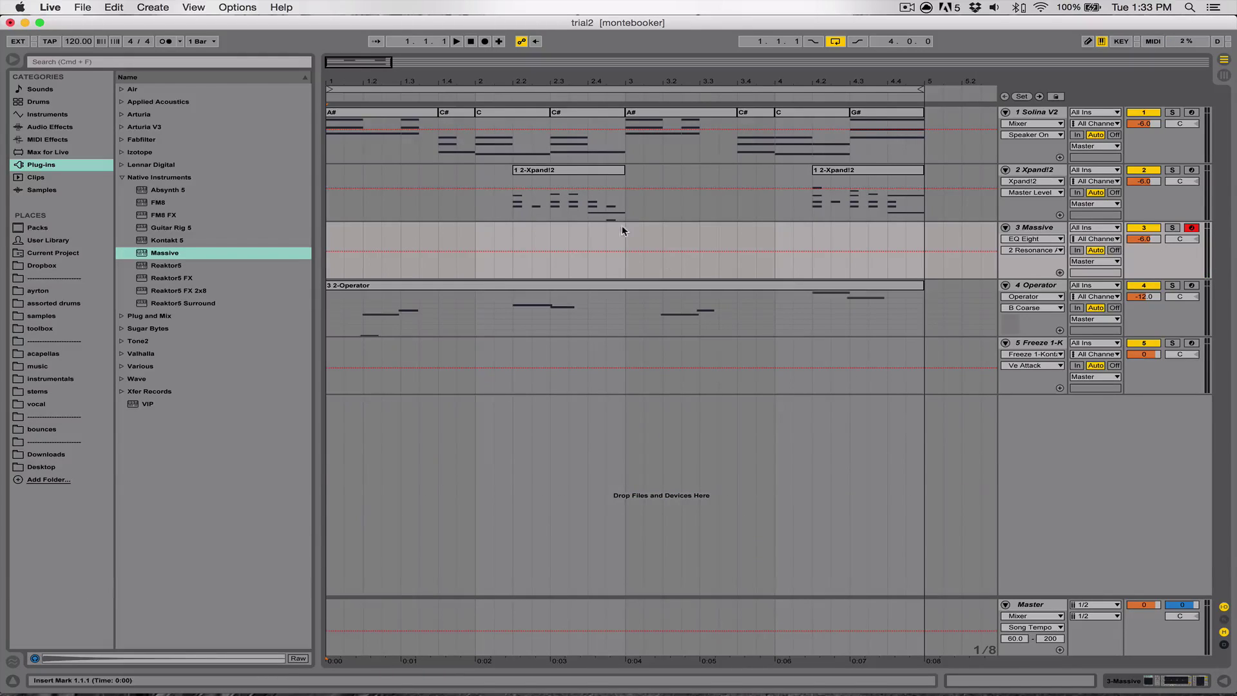
{"action": "left_click_drag", "start_coordinate": [582, 82], "coordinate": [582, 36]}
{"action": "left_click_drag", "start_coordinate": [417, 83], "coordinate": [397, 82]}
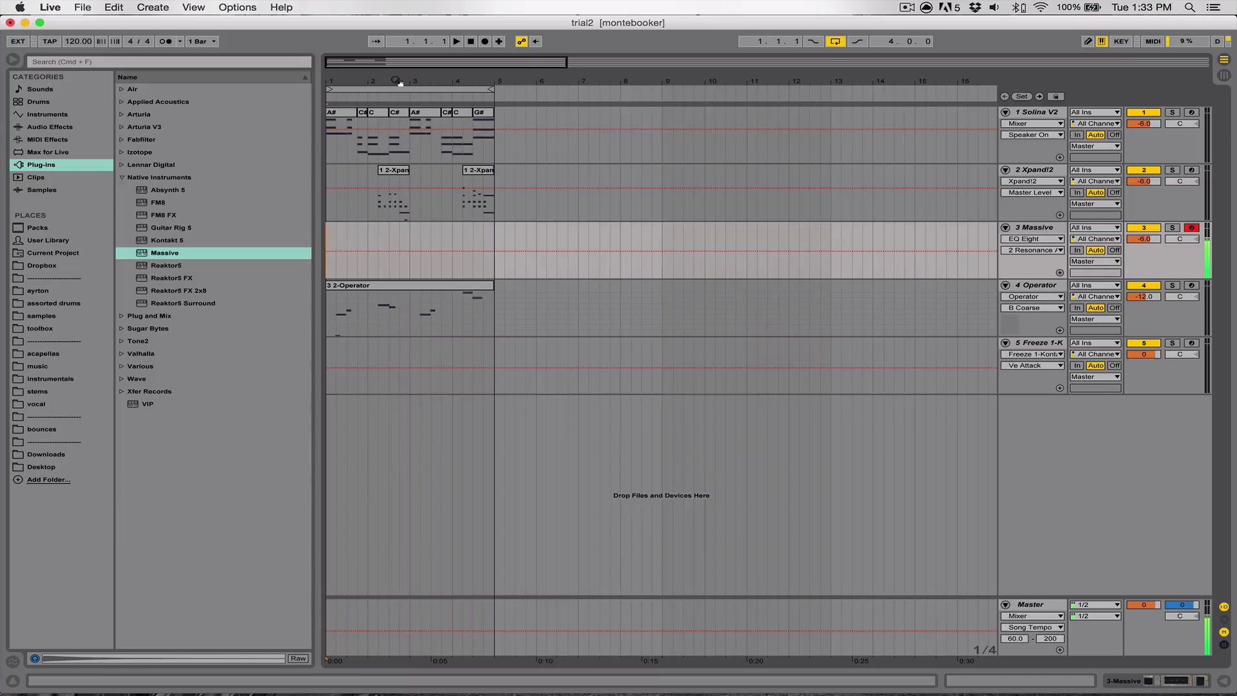
{"action": "left_click_drag", "start_coordinate": [397, 82], "coordinate": [508, 121]}
{"action": "left_click_drag", "start_coordinate": [540, 77], "coordinate": [477, 78]}
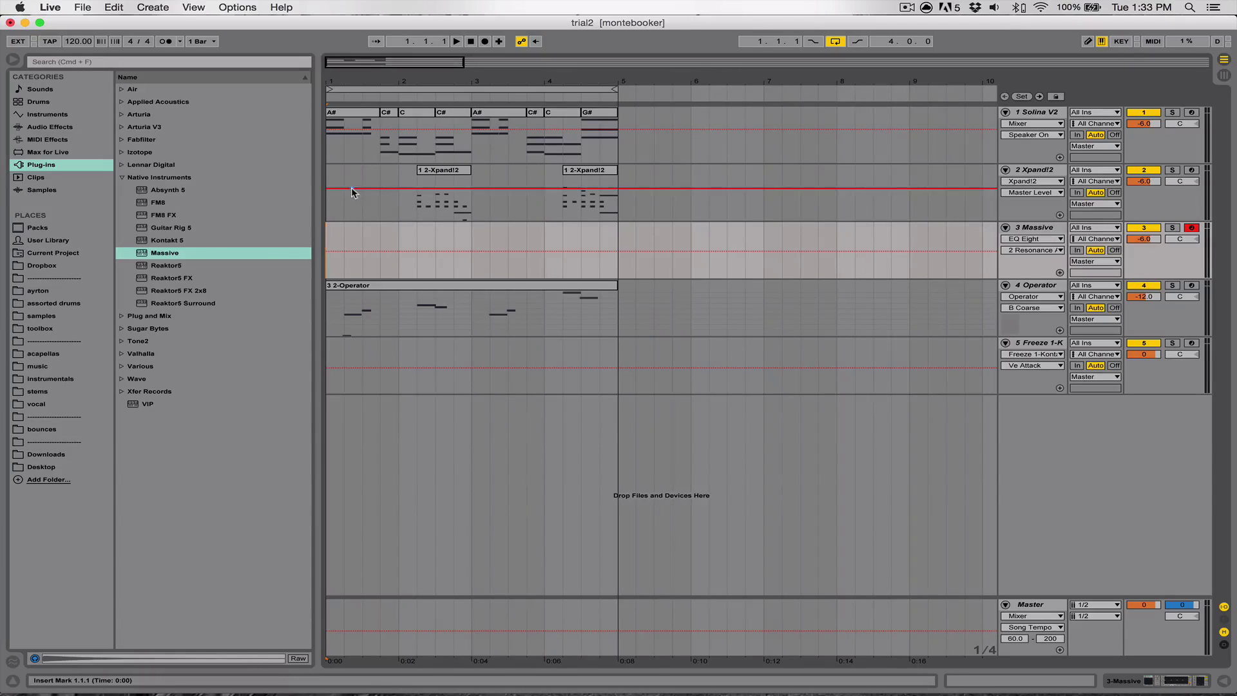
{"action": "left_click_drag", "start_coordinate": [335, 241], "coordinate": [615, 238]}
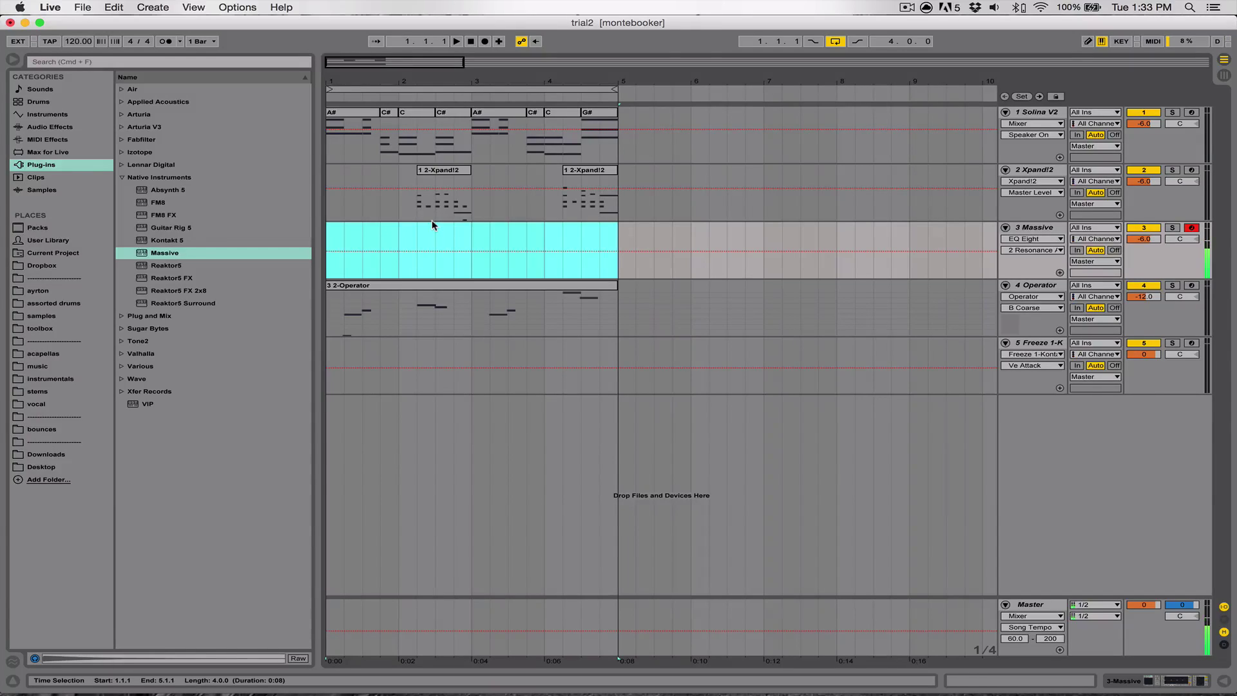
{"action": "key", "text": "space"}
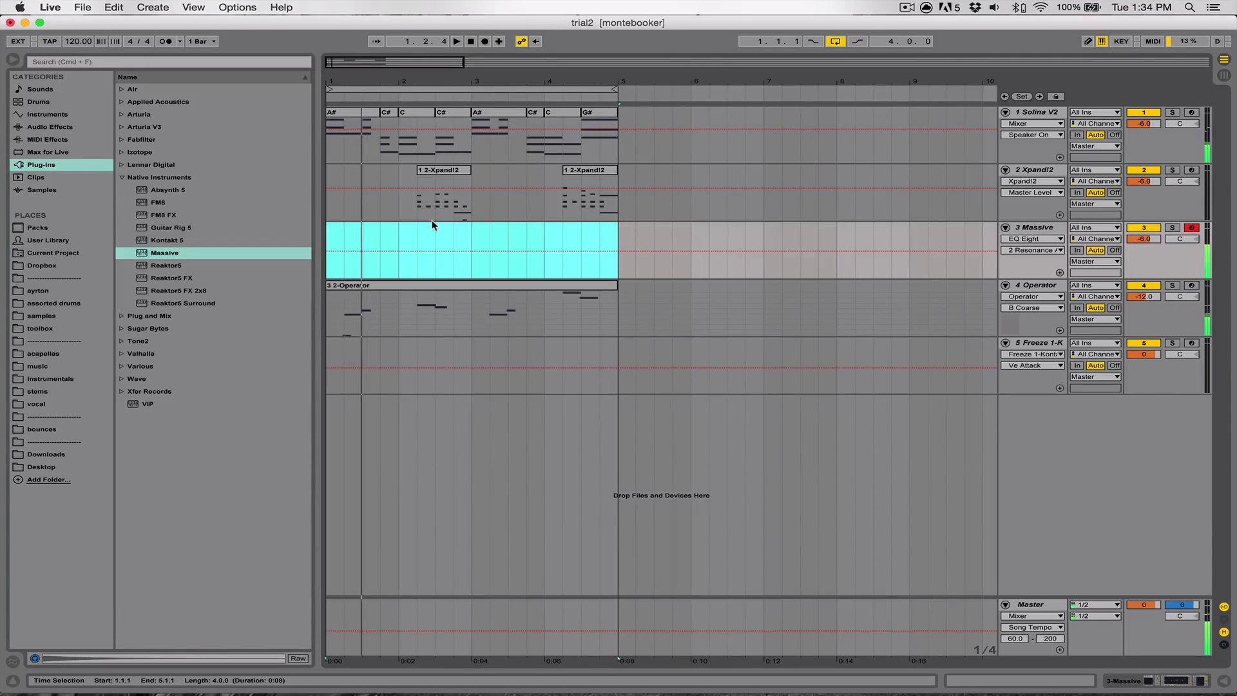
{"action": "key", "text": "XF86AudioLowerVolume"}
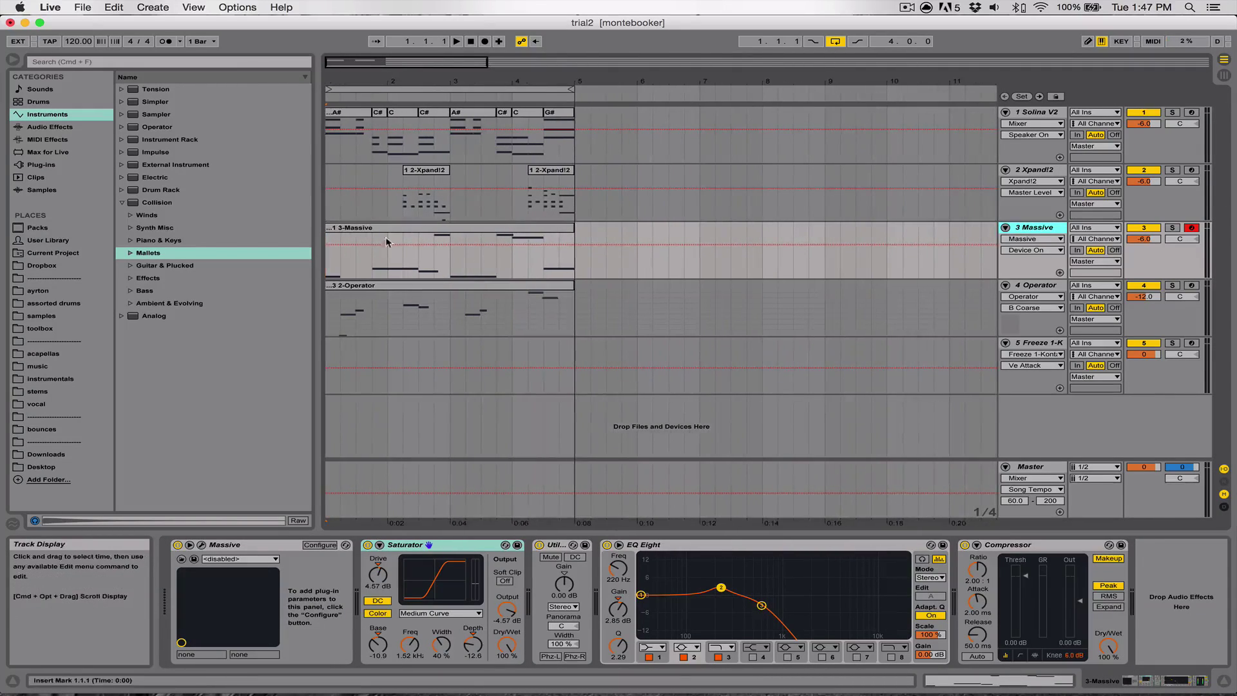
Open the 3-Massive clip and examine the pitch and placement of its low and high notes across the four bars.
{"action": "left_click", "coordinate": [366, 228]}
{"action": "left_click_drag", "start_coordinate": [441, 82], "coordinate": [502, 83]}
{"action": "left_click", "coordinate": [493, 239]}
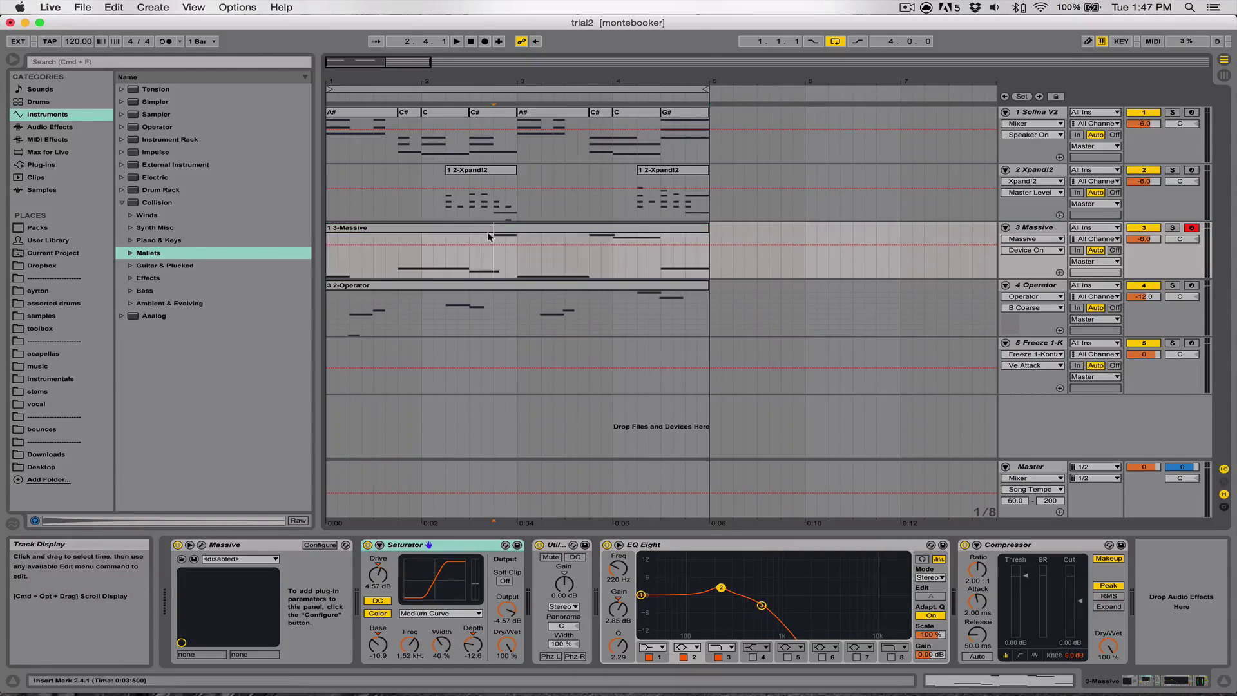
{"action": "left_click", "coordinate": [492, 228]}
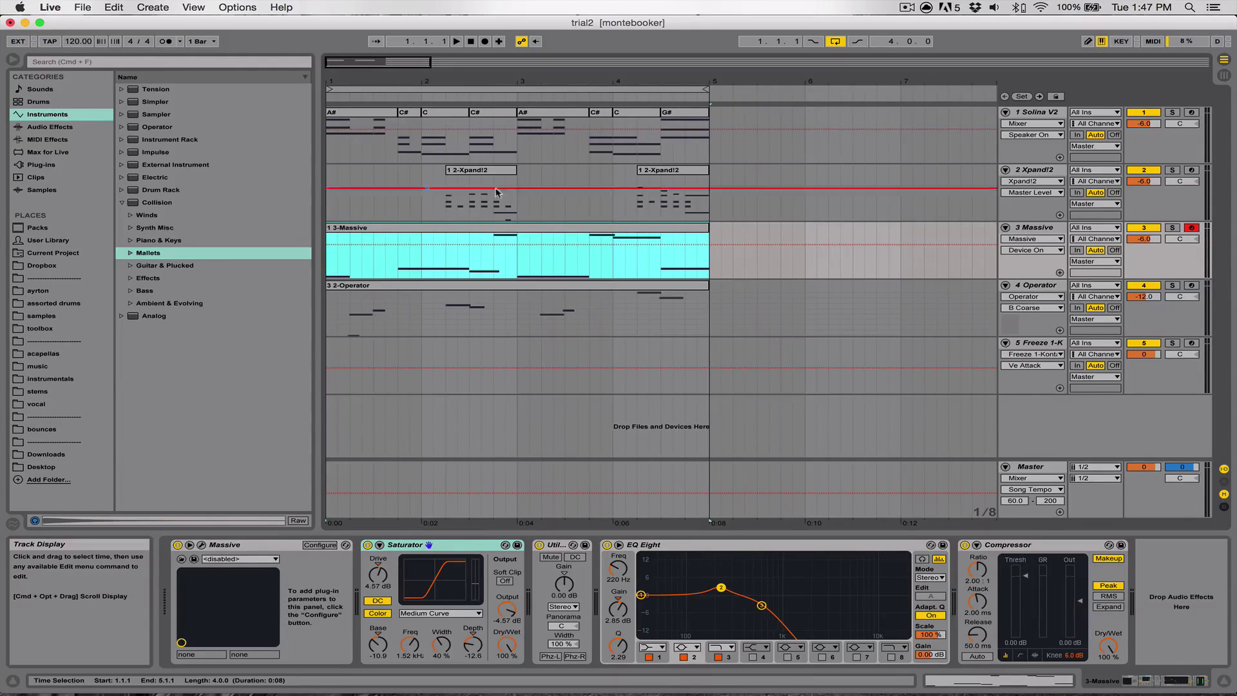
{"action": "double_click", "coordinate": [454, 231]}
{"action": "scroll", "coordinate": [550, 366], "scroll_direction": "down", "scroll_amount": 5}
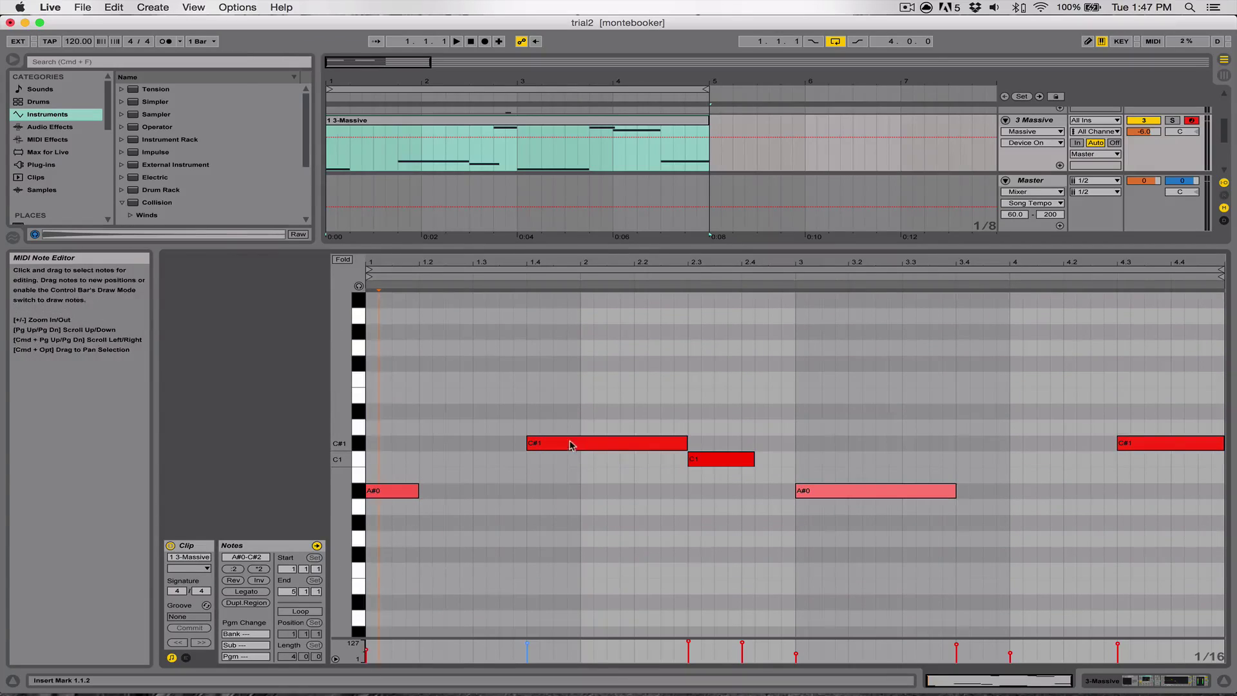
{"action": "scroll", "coordinate": [615, 476], "scroll_direction": "up", "scroll_amount": 2}
{"action": "scroll", "coordinate": [615, 476], "scroll_direction": "up", "scroll_amount": 5}
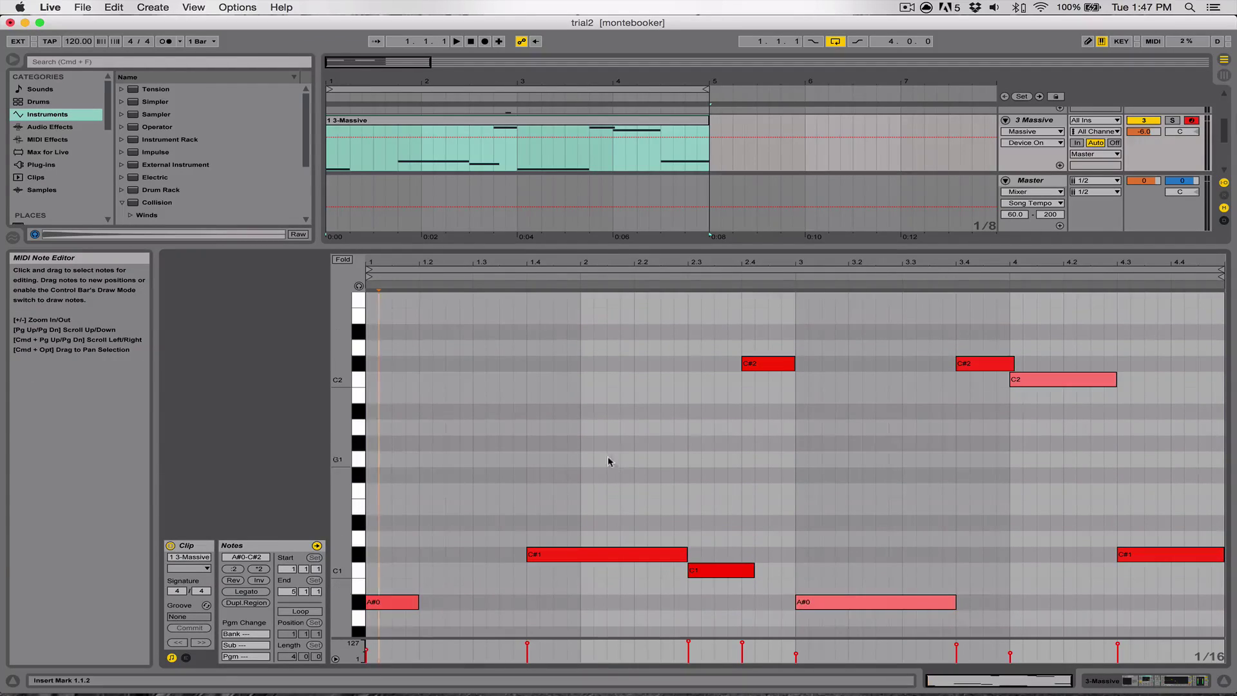
{"action": "left_click", "coordinate": [1224, 680]}
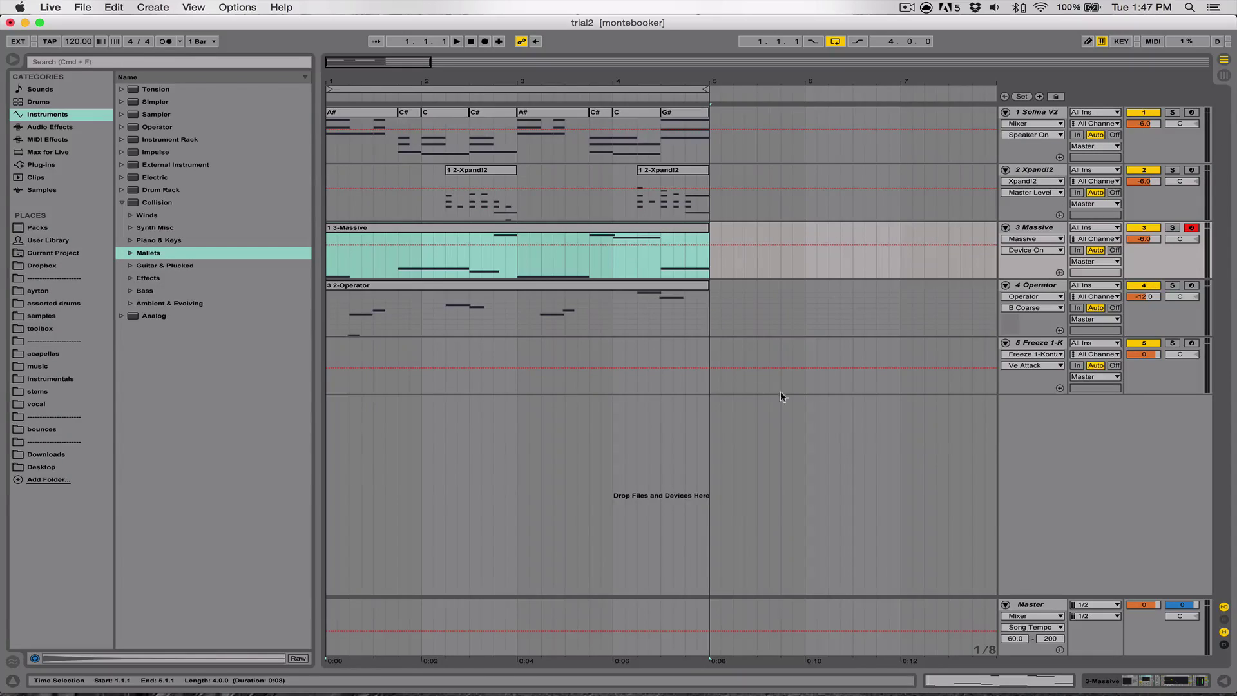
Show the Massive track's devices, bypass and re-enable the Saturator for comparison, and solo the track.
{"action": "double_click", "coordinate": [1028, 231]}
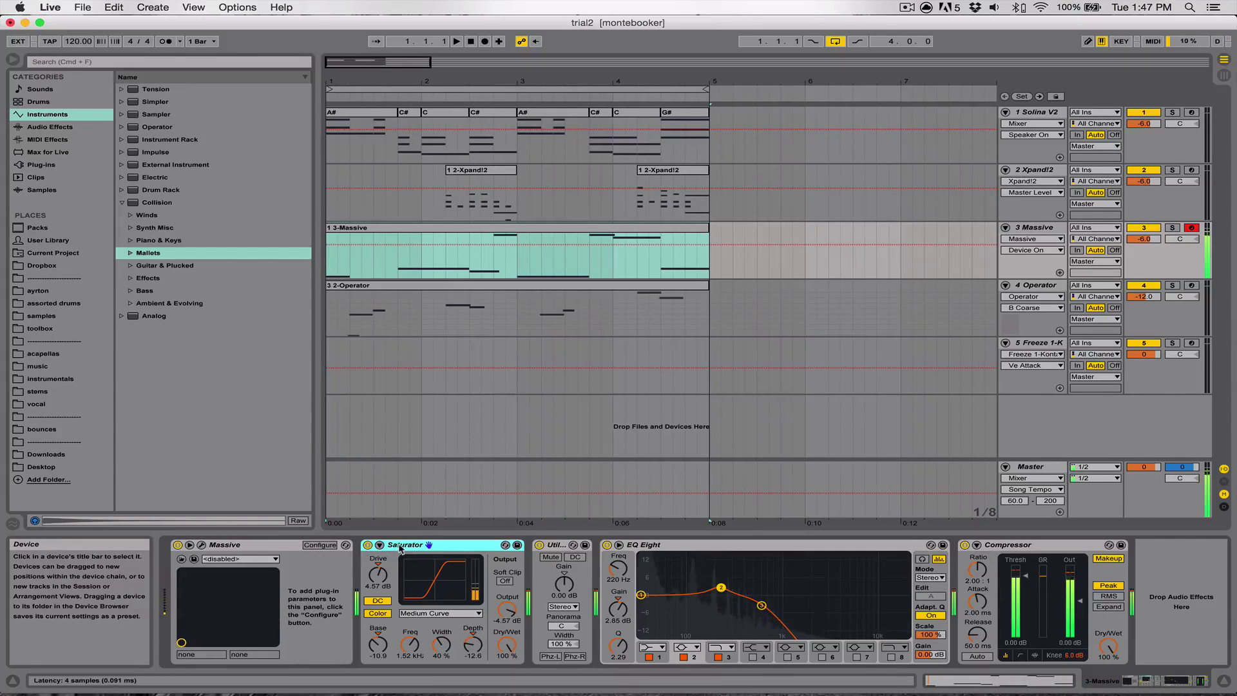
{"action": "left_click", "coordinate": [368, 545]}
{"action": "left_click", "coordinate": [369, 545]}
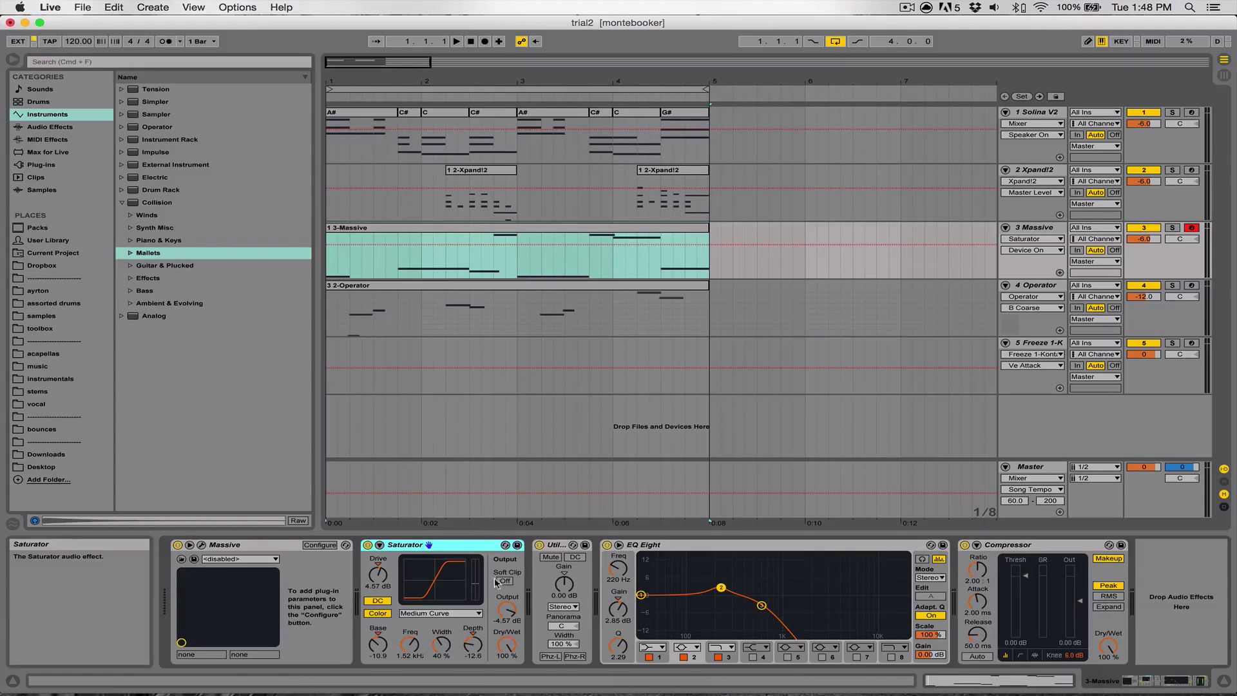
{"action": "left_click", "coordinate": [1172, 227]}
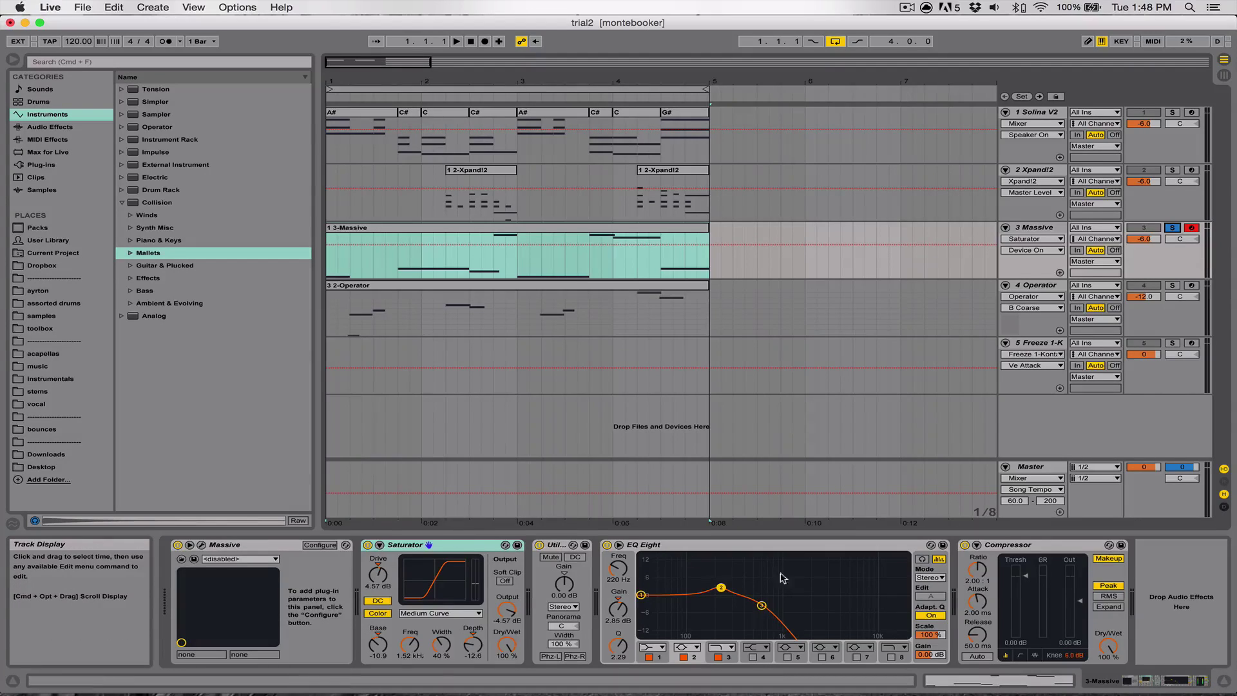
Insert a new MIDI track below the Massive track and load an empty Instrument Rack onto it.
{"action": "left_click", "coordinate": [1033, 228]}
{"action": "key", "text": "super+shift+t"}
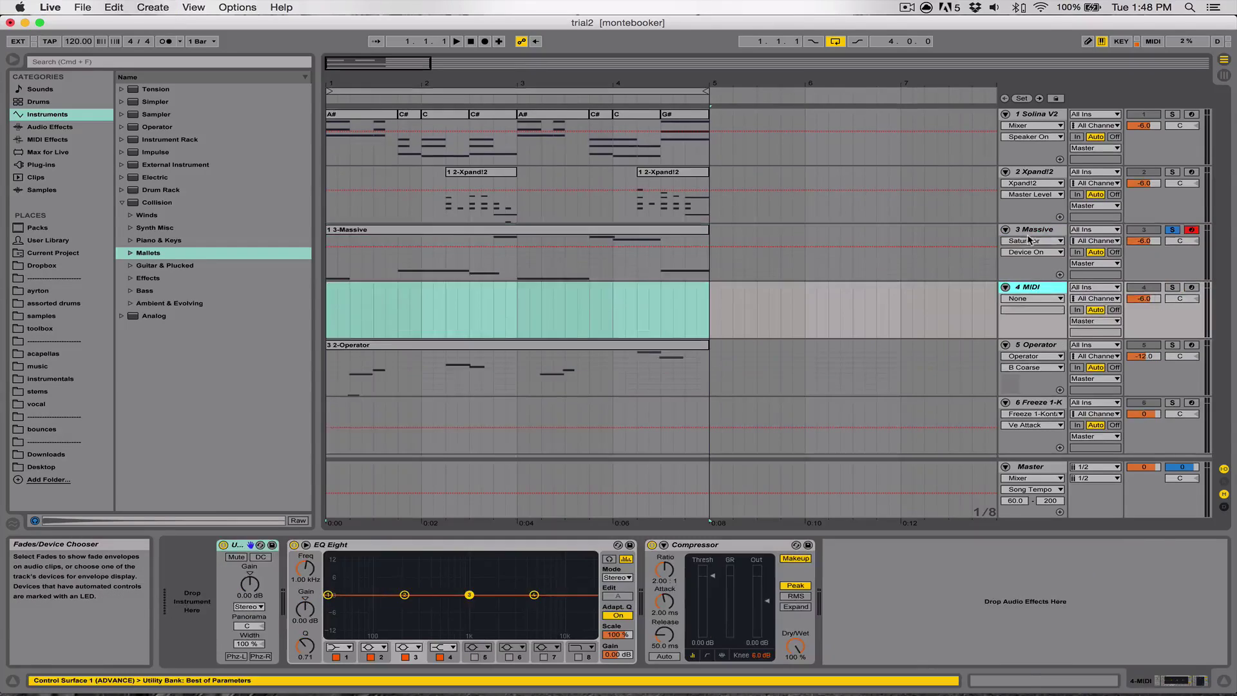
{"action": "left_click", "coordinate": [120, 204]}
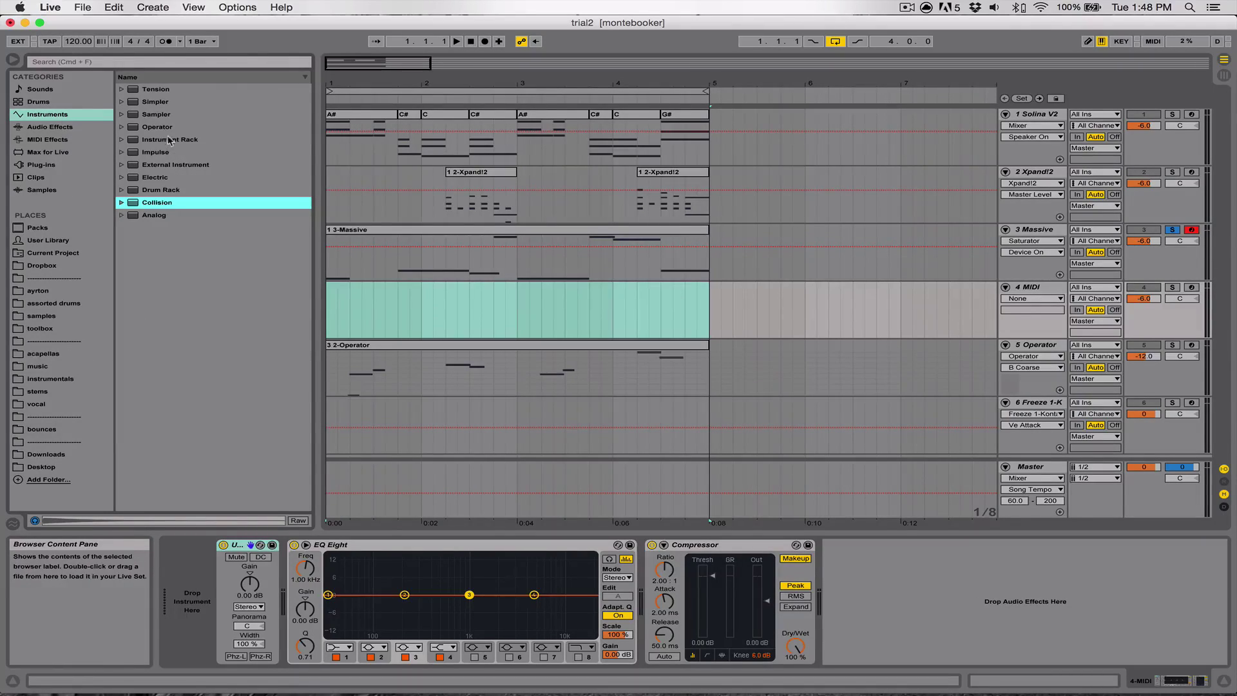
{"action": "left_click_drag", "start_coordinate": [169, 140], "coordinate": [184, 567]}
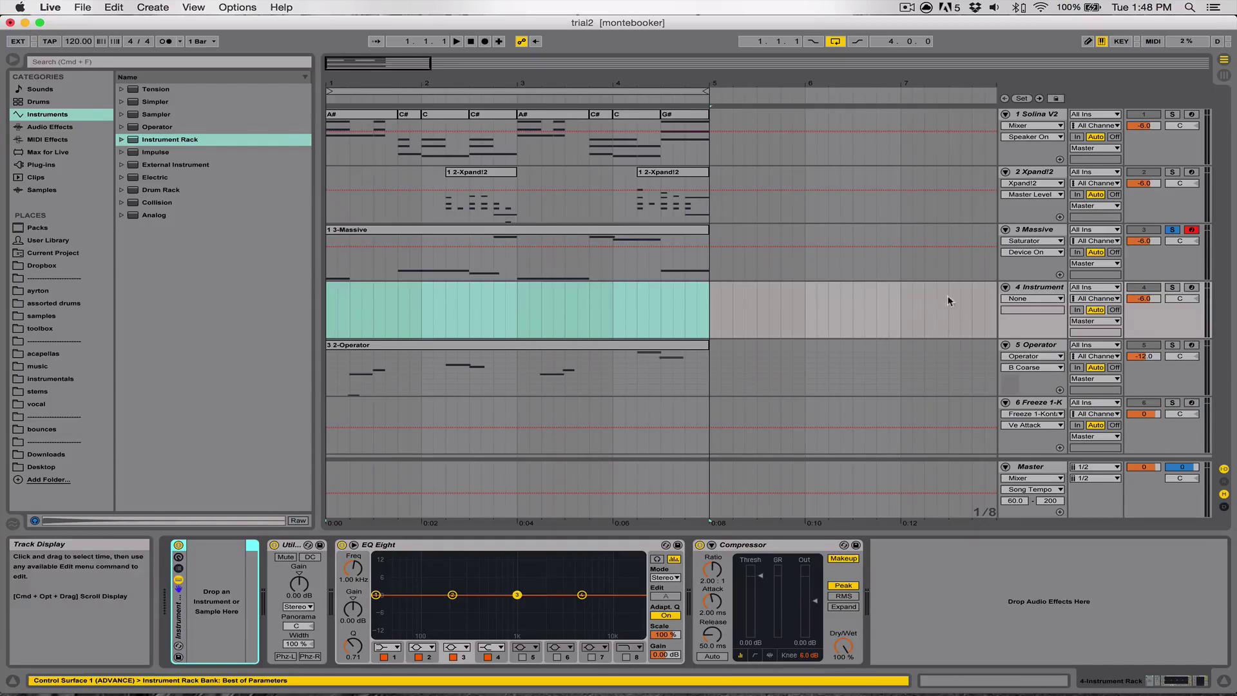
Copy the Massive and Saturator devices from the Massive track into the empty Instrument Rack.
{"action": "left_click", "coordinate": [1037, 231]}
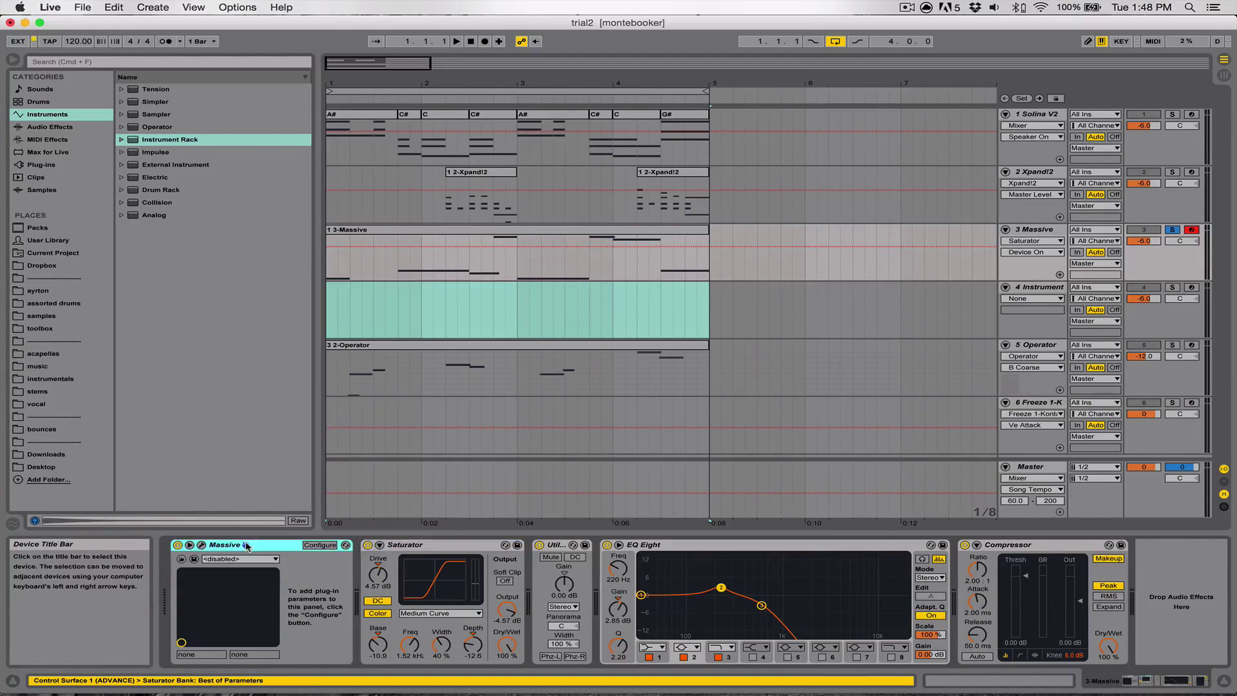
{"action": "left_click", "coordinate": [442, 552]}
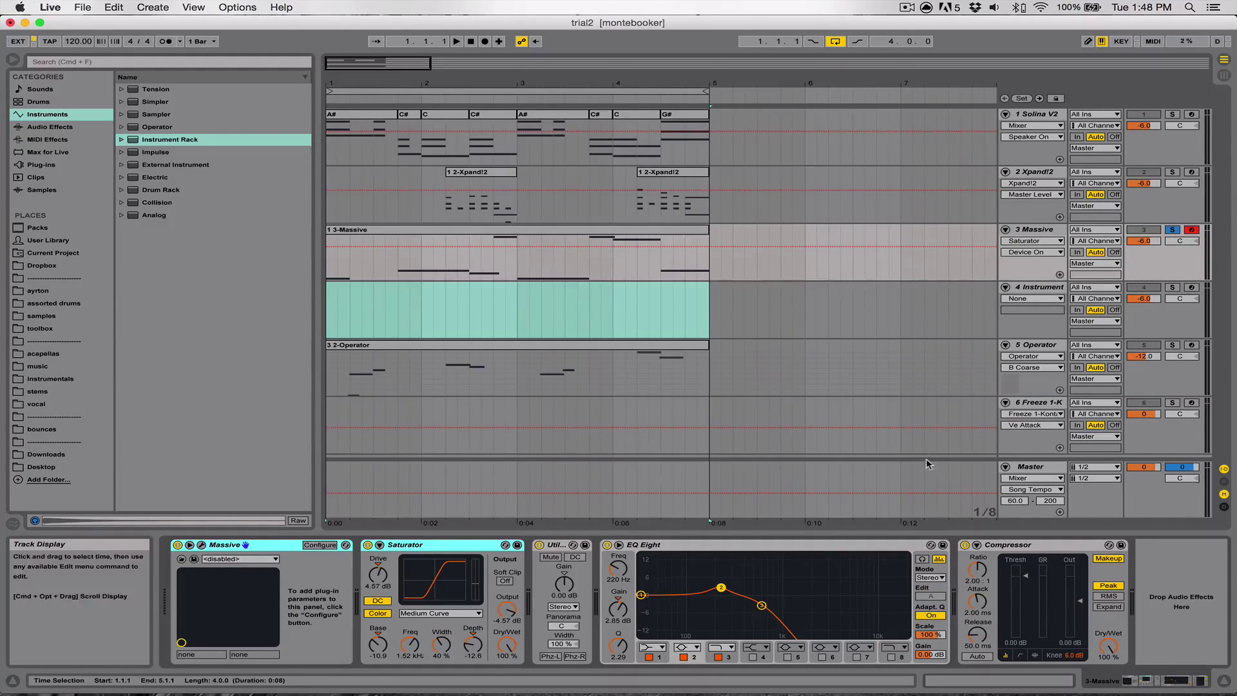
{"action": "left_click", "coordinate": [1030, 288]}
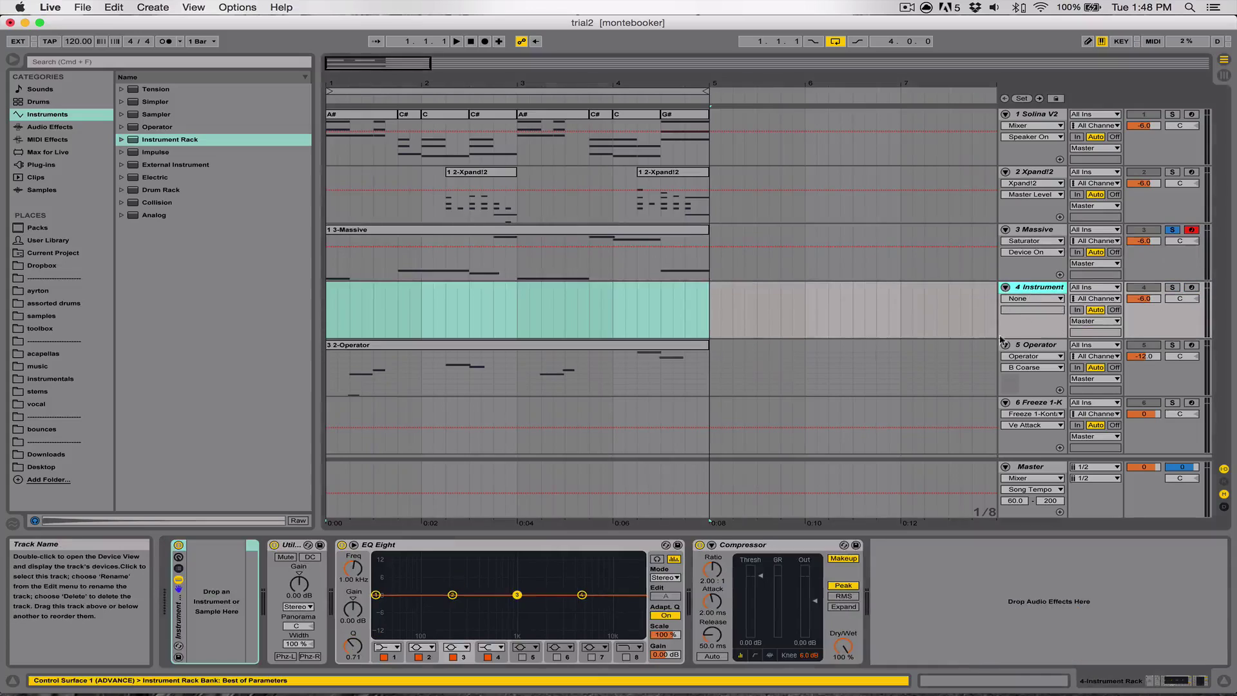
{"action": "left_click", "coordinate": [186, 616]}
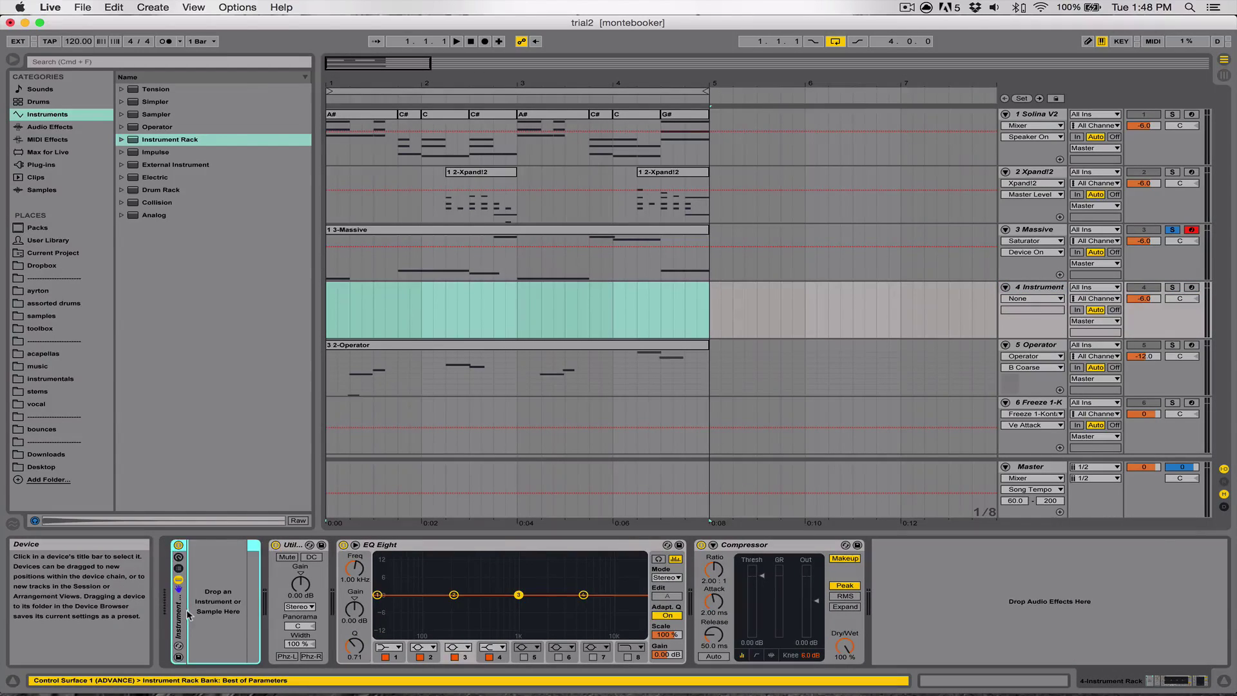
{"action": "key", "text": "super+v"}
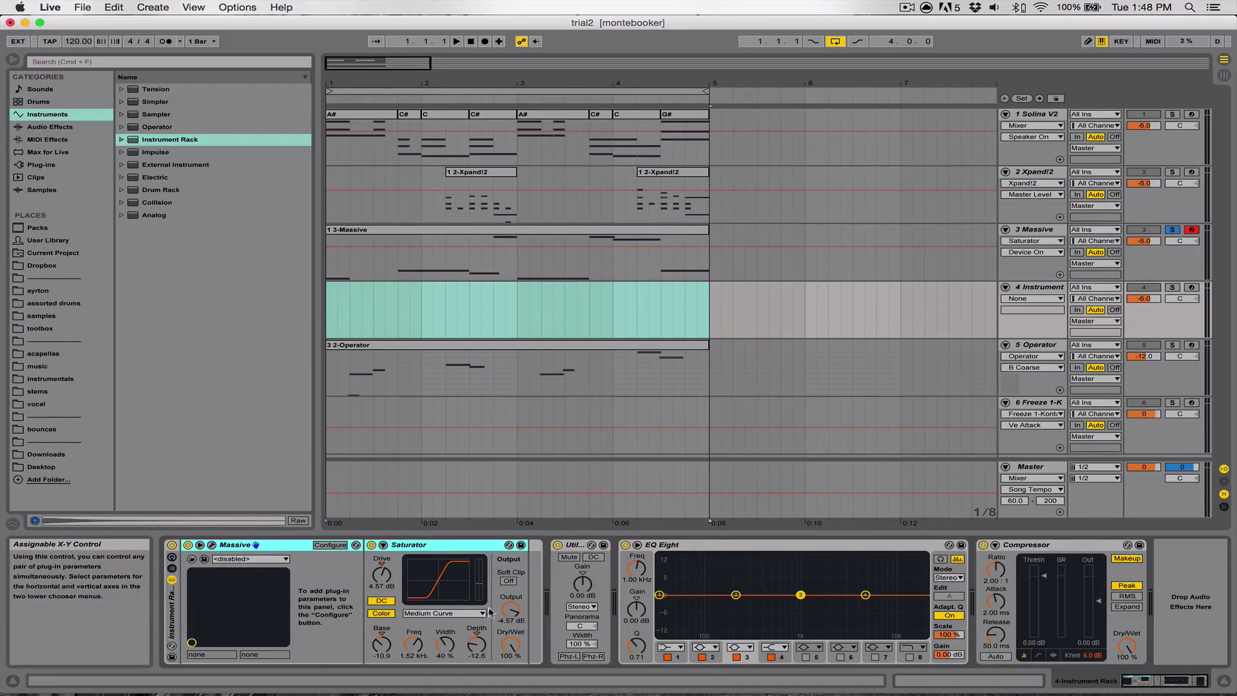
Save the Instrument Rack to the User Library as a preset named Ear-Popping Sub and dismiss the message.
{"action": "left_click", "coordinate": [172, 657]}
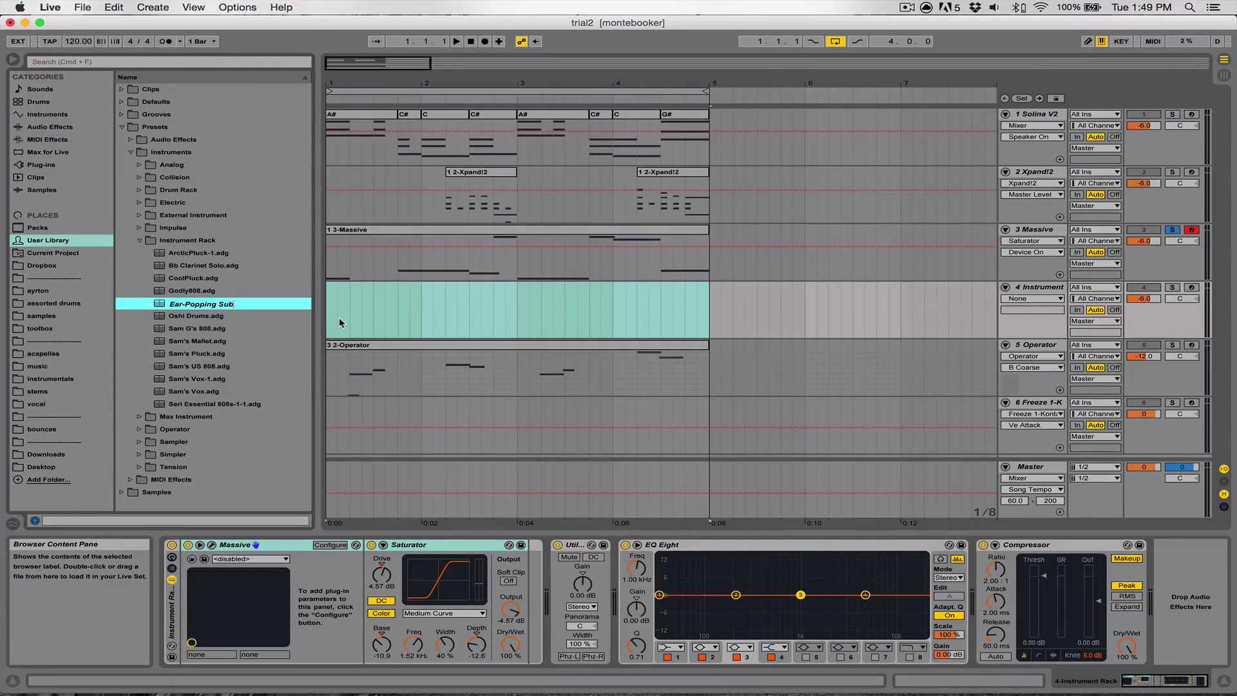
{"action": "key", "text": "Return"}
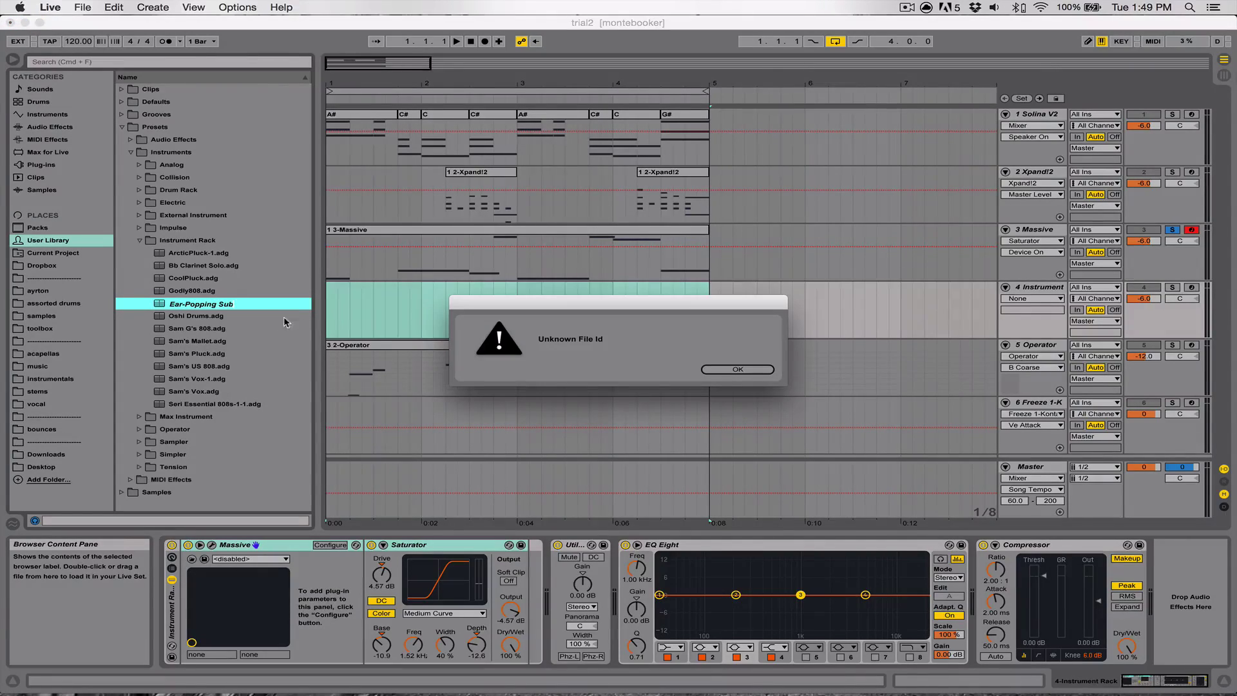
{"action": "left_click", "coordinate": [727, 370]}
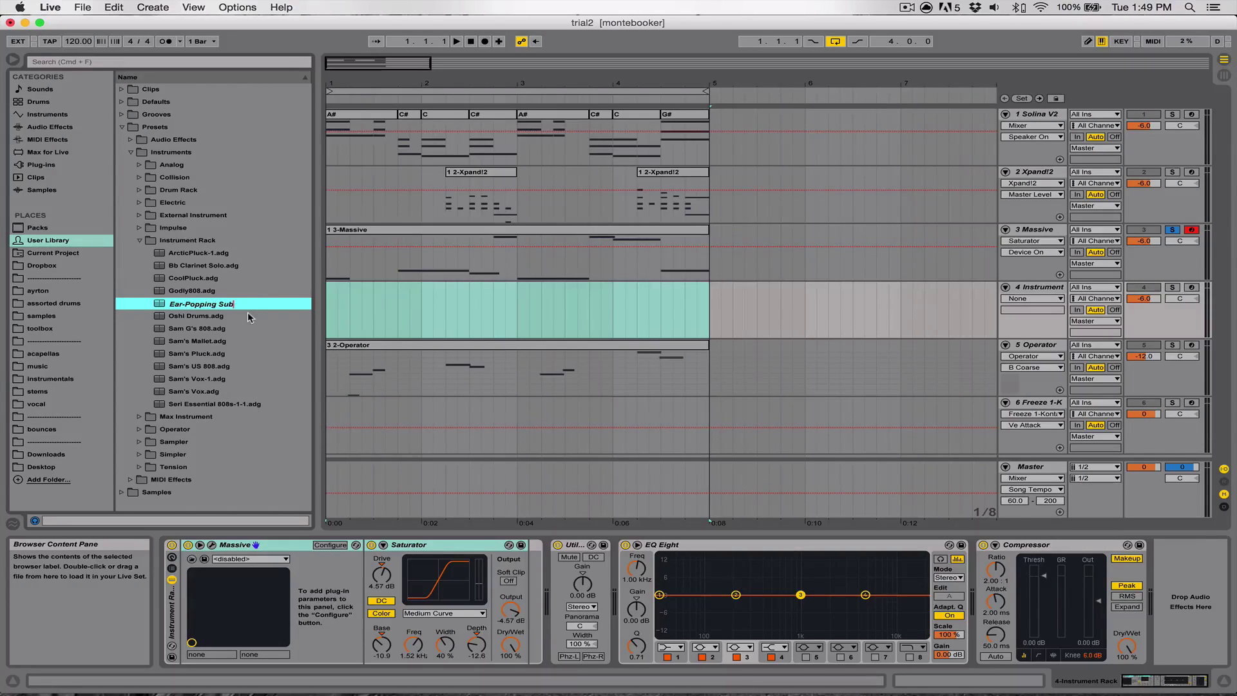
{"action": "left_click", "coordinate": [396, 314]}
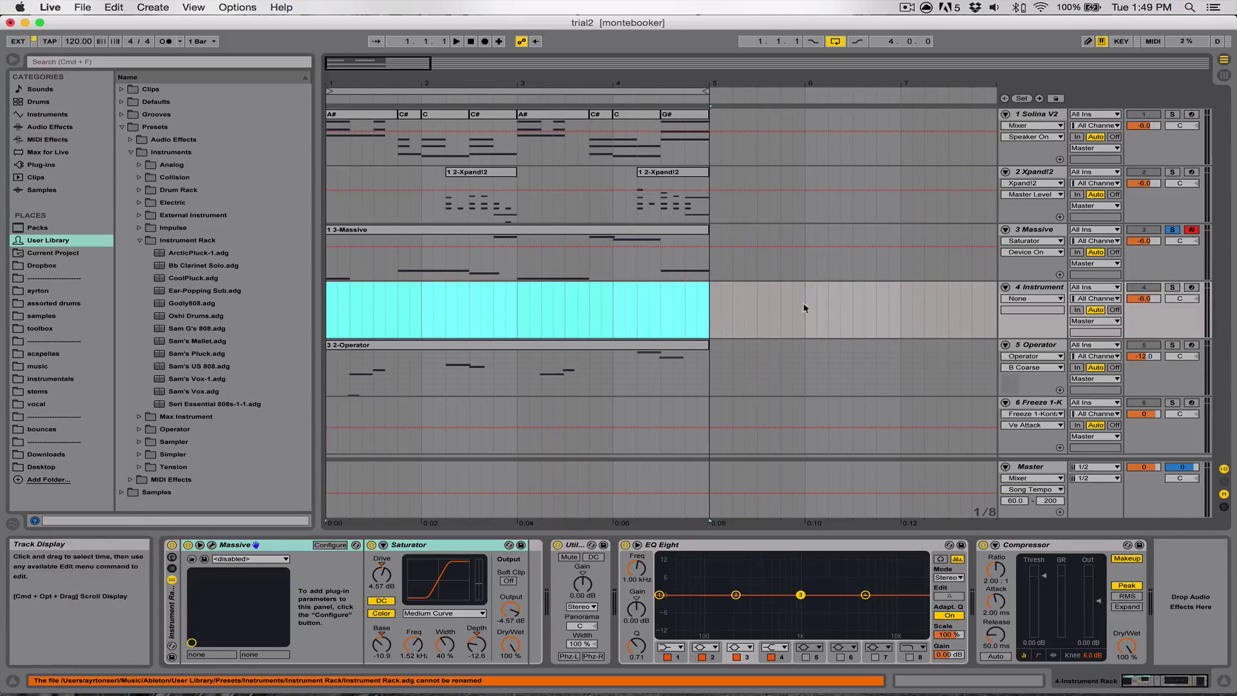
Load the Ear-Popping Sub preset onto the Instrument Rack track, then solo and arm that track to audition it.
{"action": "left_click", "coordinate": [1039, 290]}
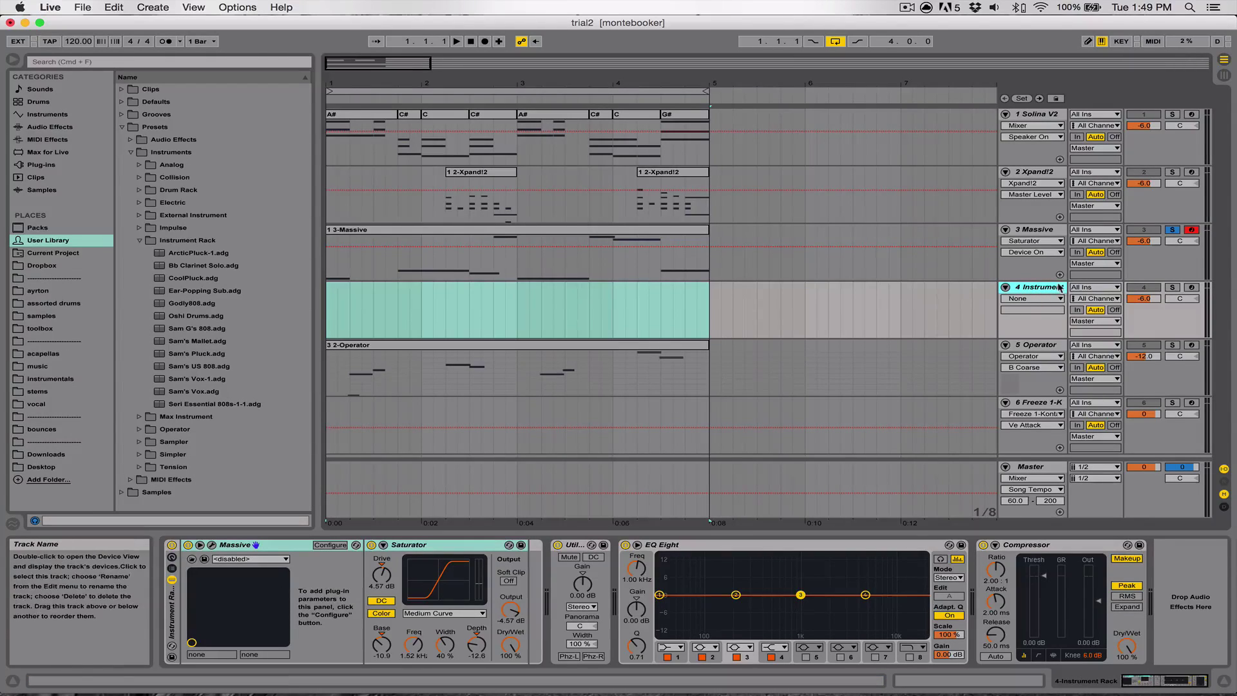
{"action": "double_click", "coordinate": [183, 291]}
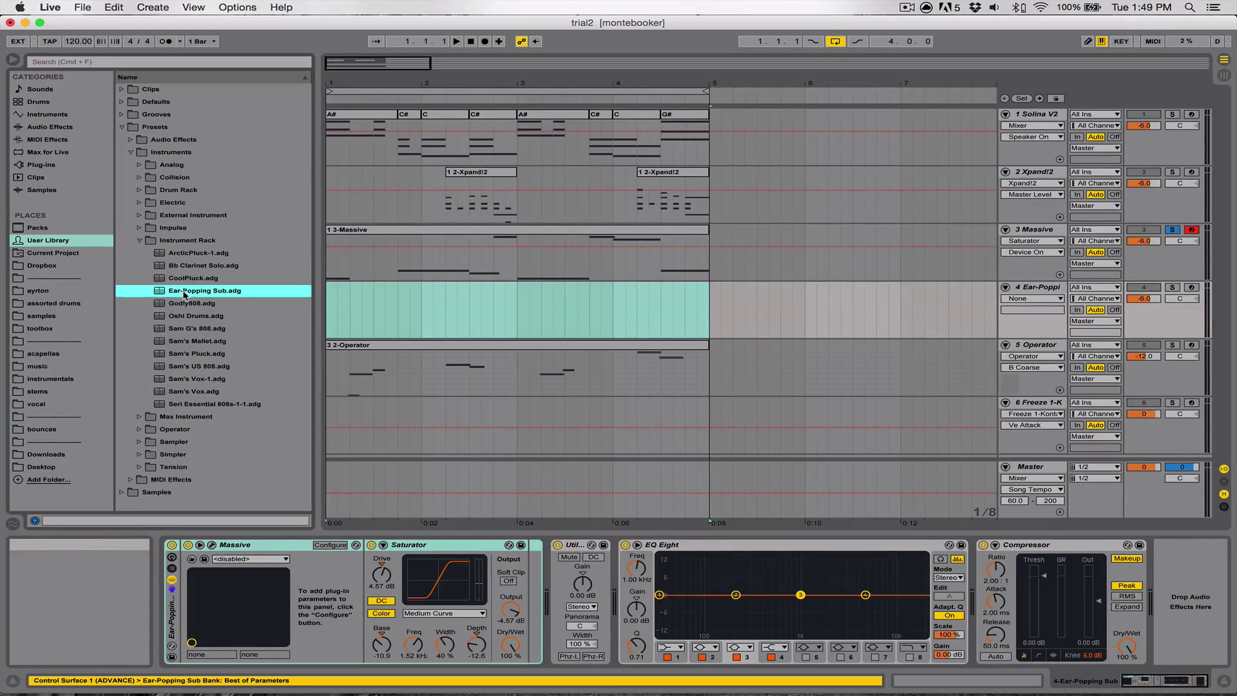
{"action": "left_click", "coordinate": [1175, 288]}
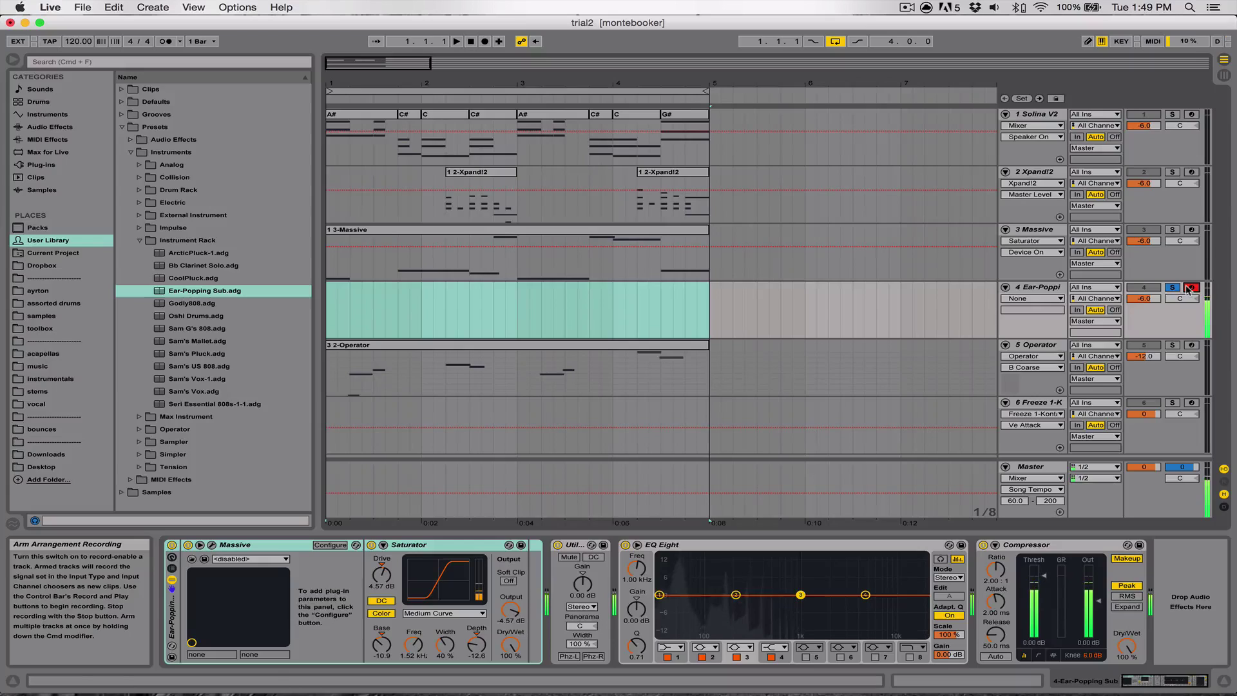
Delete the Ear-Popping Sub test track and select the Massive track.
{"action": "left_click", "coordinate": [1032, 288]}
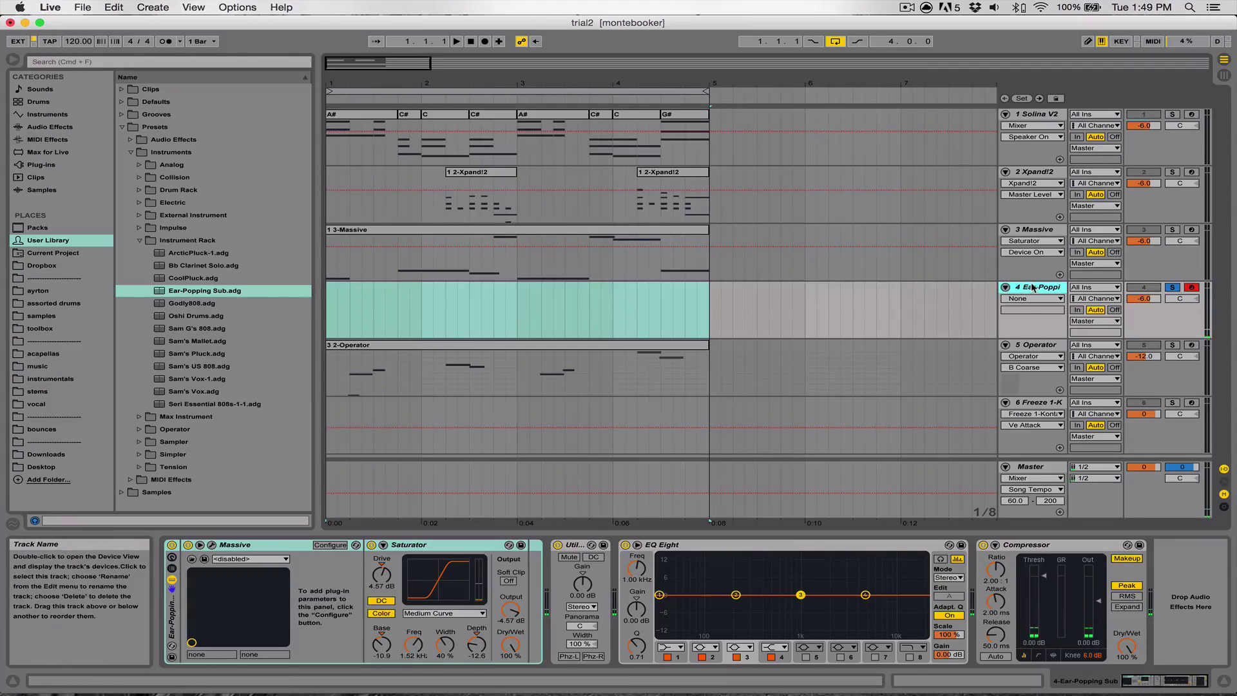
{"action": "key", "text": "Delete"}
{"action": "left_click", "coordinate": [1031, 229]}
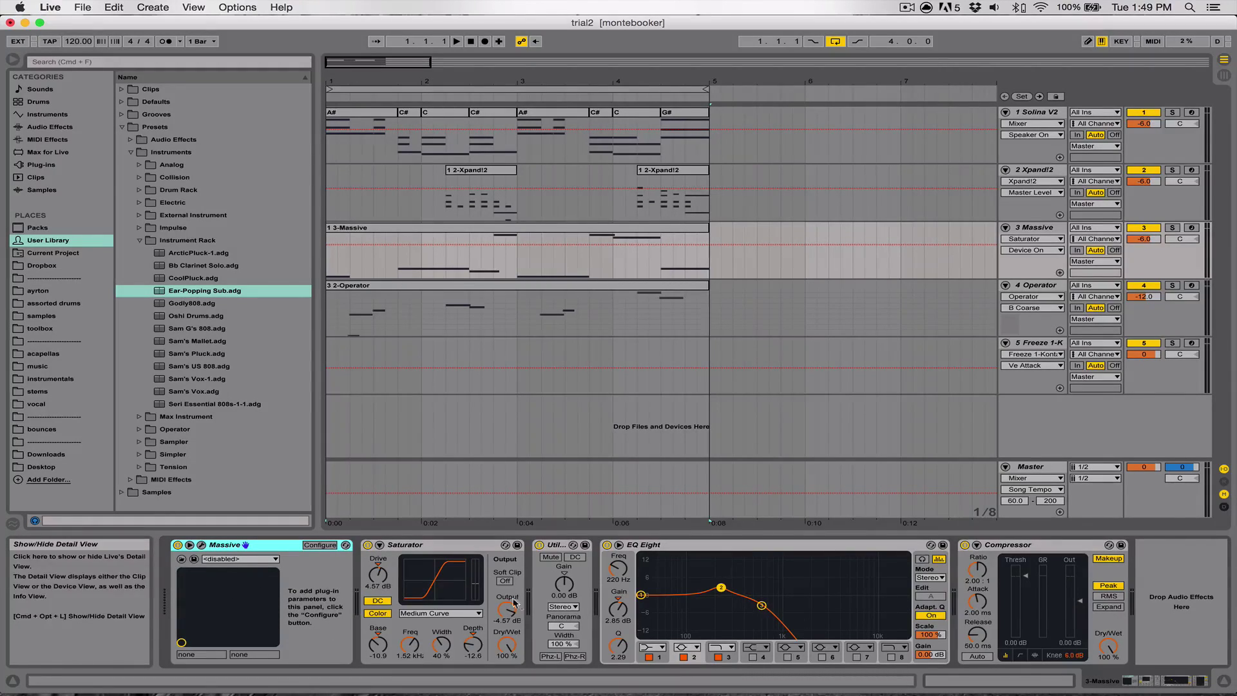
Toggle the DC switch of the Massive track's Saturator off and on, and hide the device view.
{"action": "left_click", "coordinate": [1224, 683]}
{"action": "left_click", "coordinate": [1224, 684]}
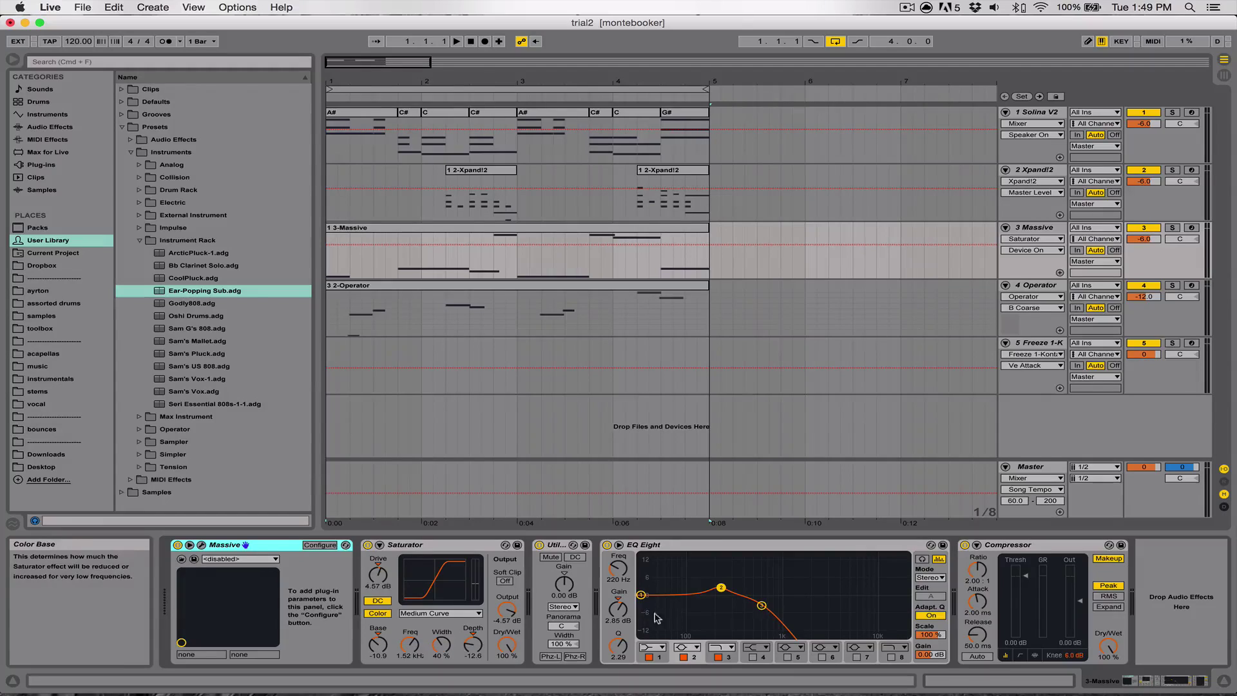
{"action": "left_click", "coordinate": [377, 601]}
{"action": "left_click", "coordinate": [377, 601]}
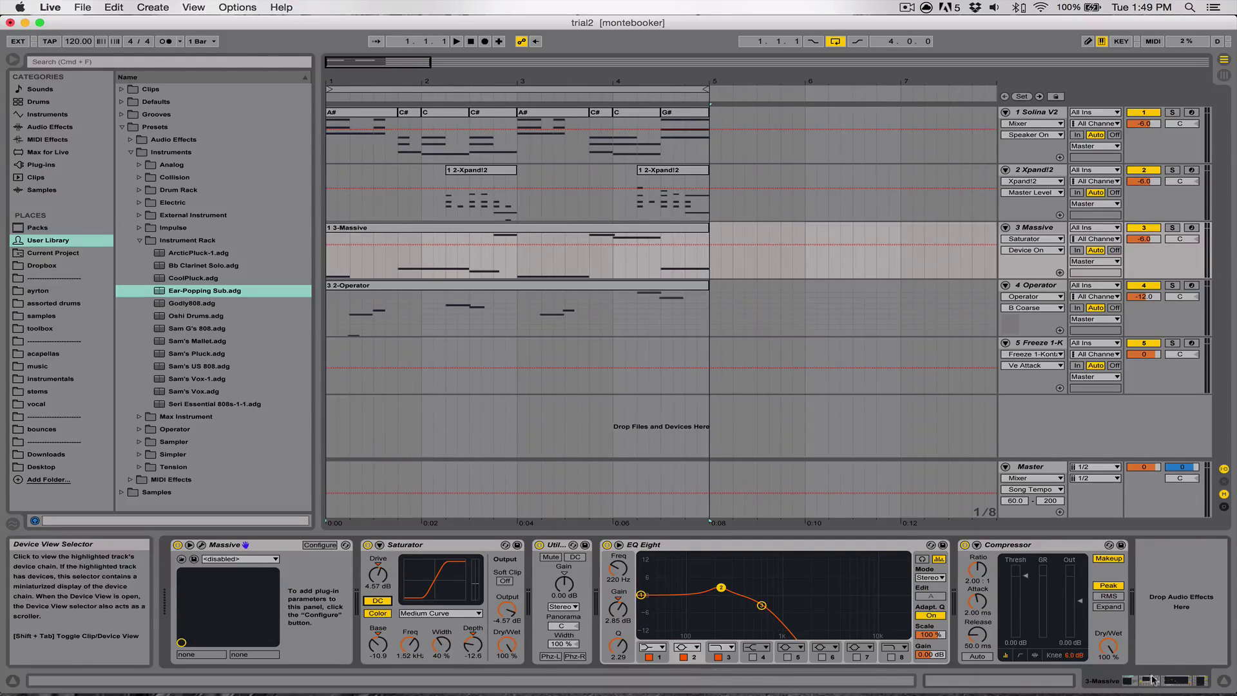
{"action": "left_click", "coordinate": [1222, 680]}
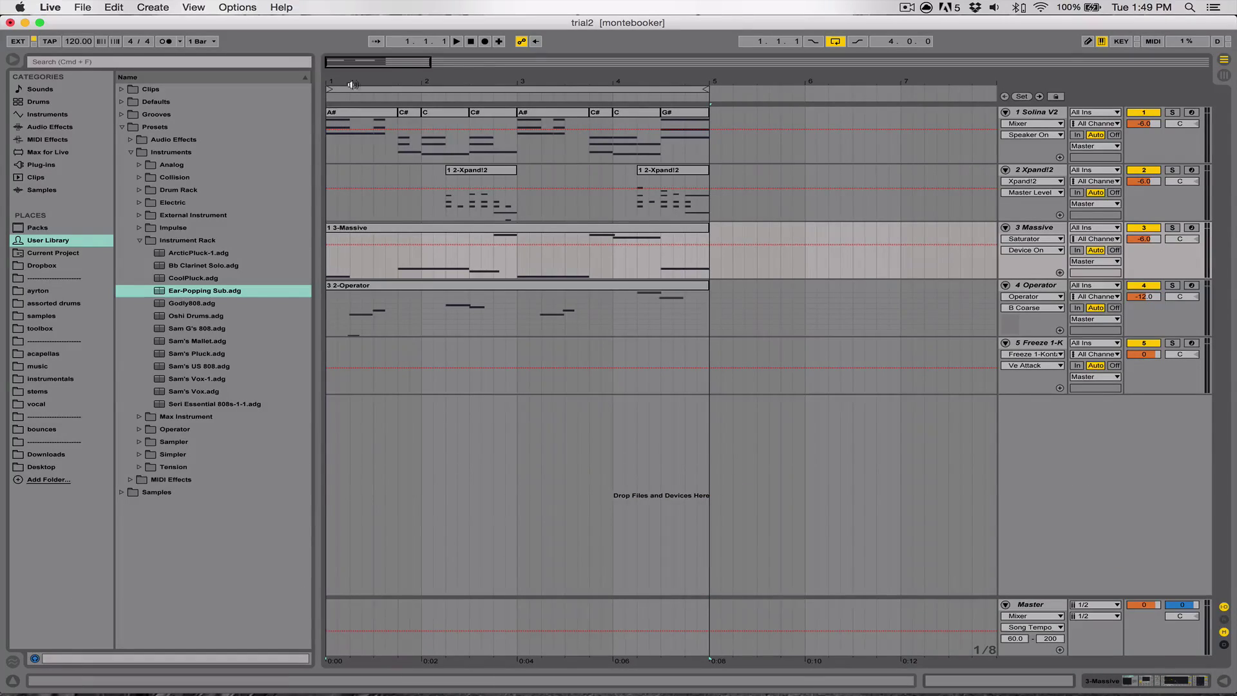
Collapse the Instrument Rack preset folder, select the 3-Massive clip and play the four-bar arrangement from the start.
{"action": "left_click_drag", "start_coordinate": [396, 75], "coordinate": [395, 118]}
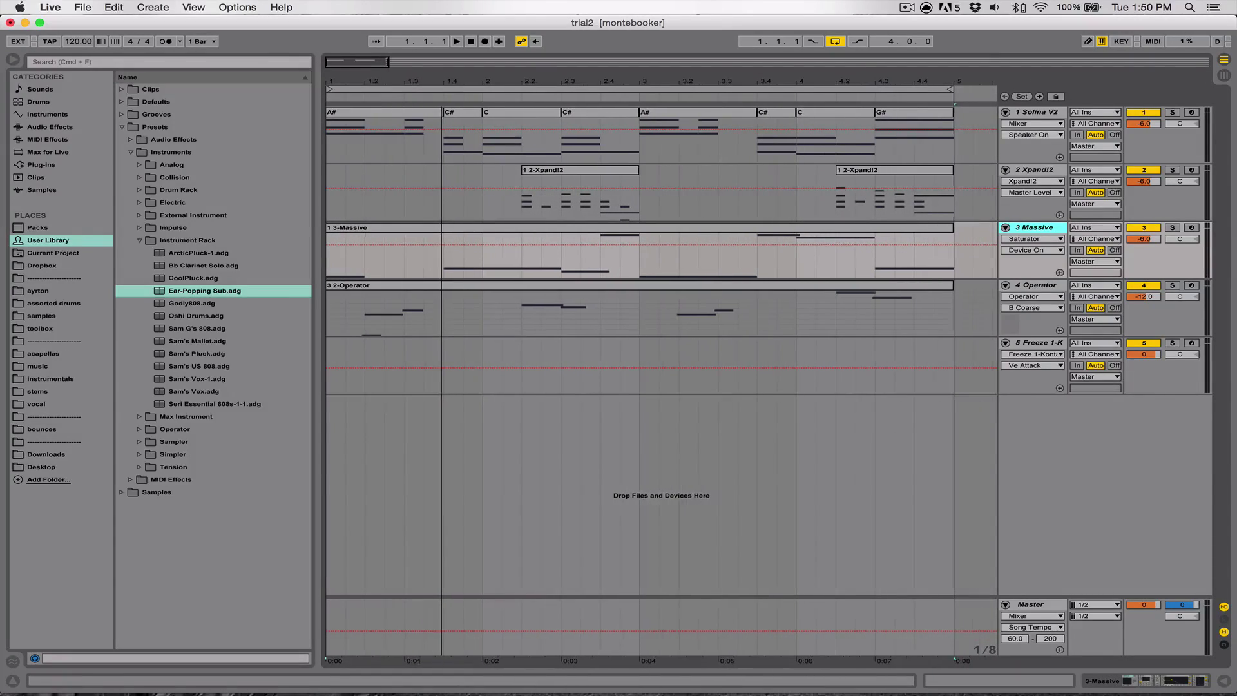
{"action": "left_click", "coordinate": [463, 227]}
{"action": "left_click", "coordinate": [139, 240]}
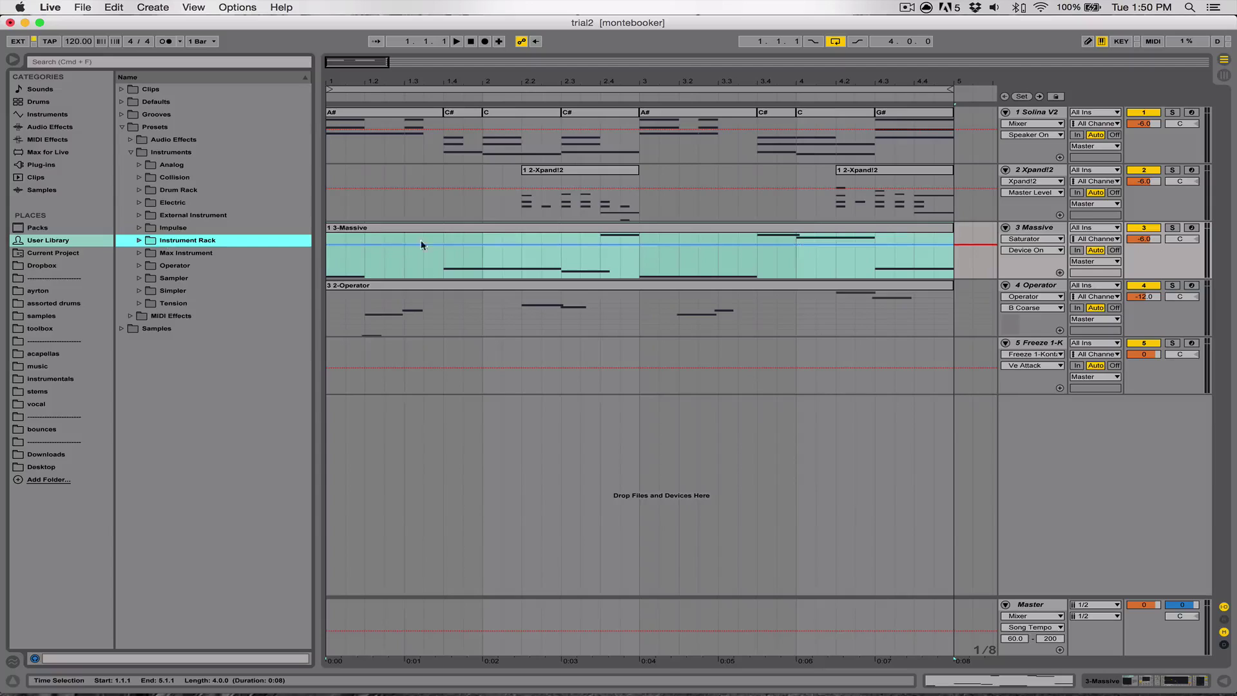
{"action": "key", "text": "space"}
{"action": "key", "text": "XF86AudioRaiseVolume"}
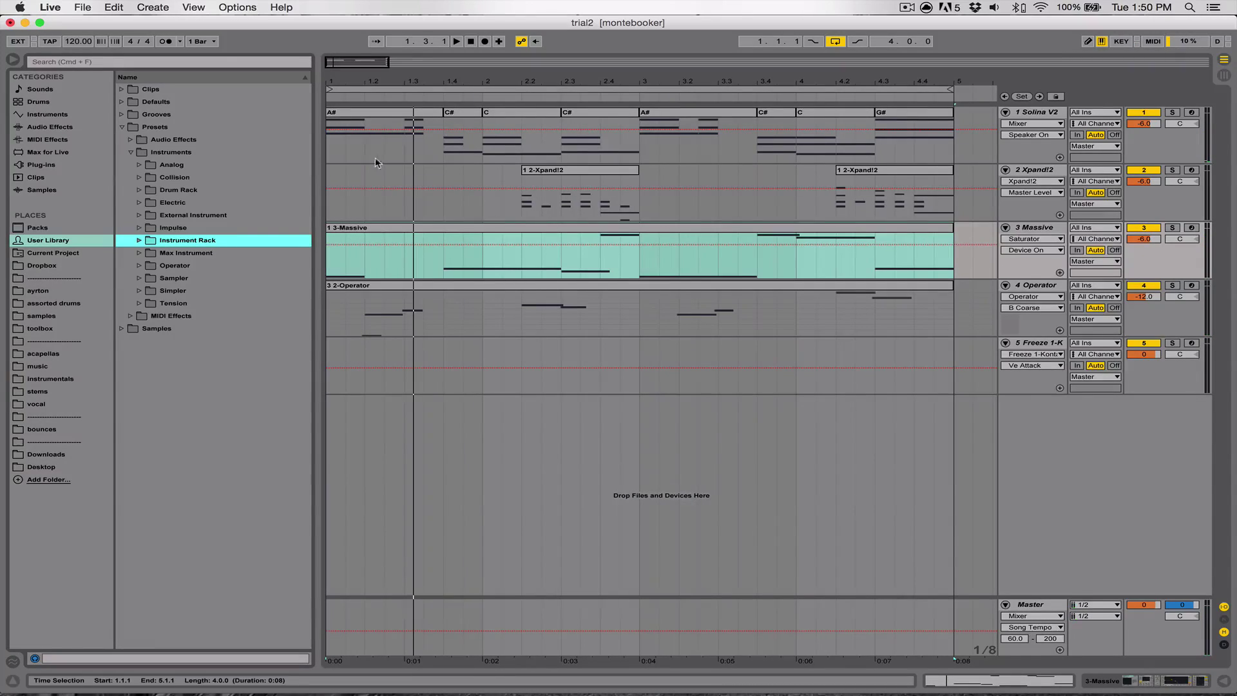
{"action": "key", "text": "space"}
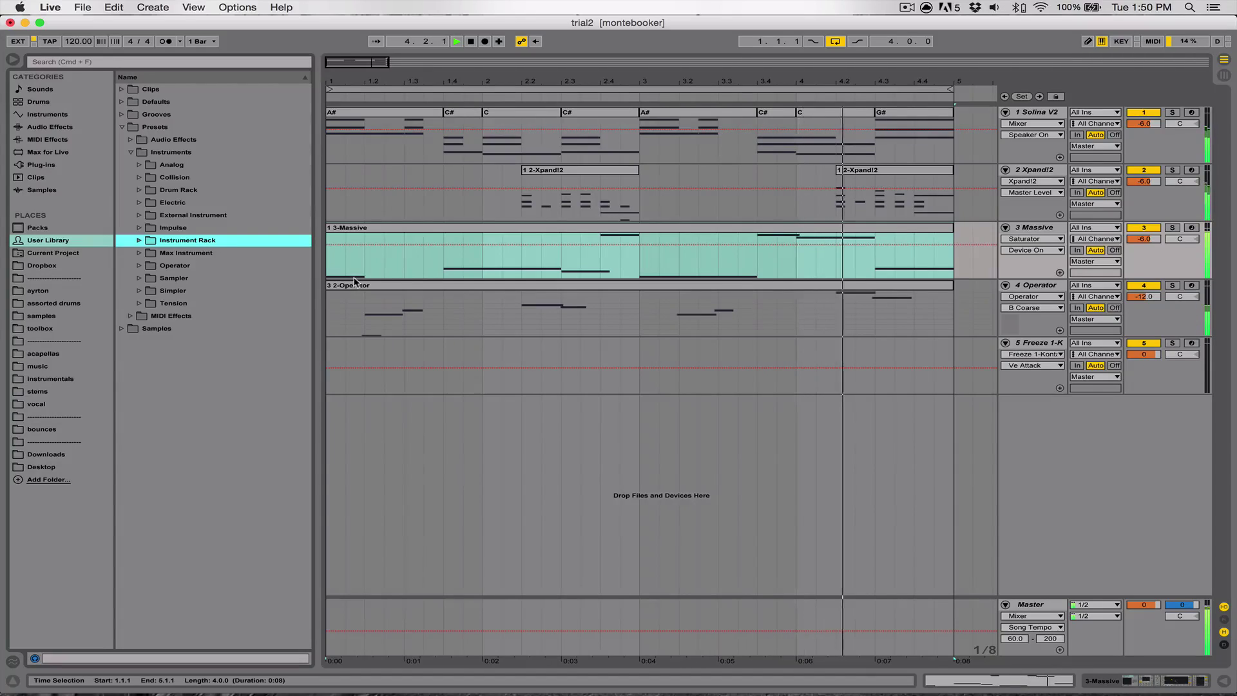
{"action": "key", "text": "space"}
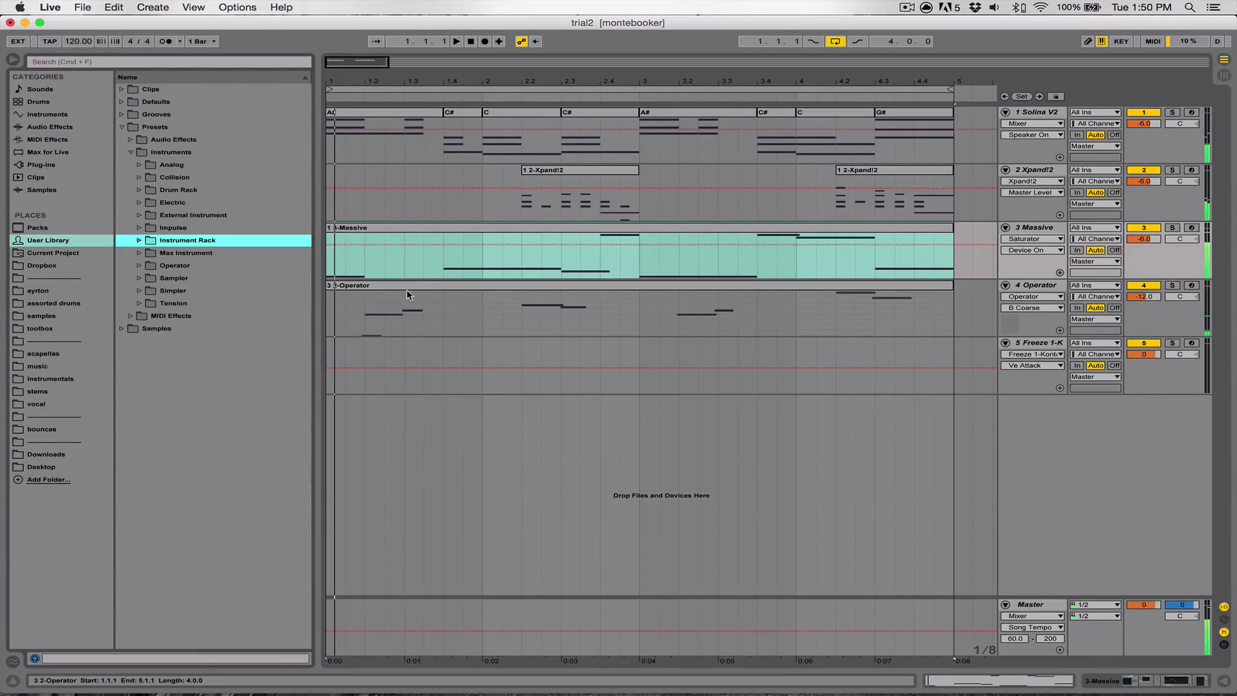
Show the Massive track's devices, open the Massive synth editor to view its settings and close it.
{"action": "left_click", "coordinate": [447, 261]}
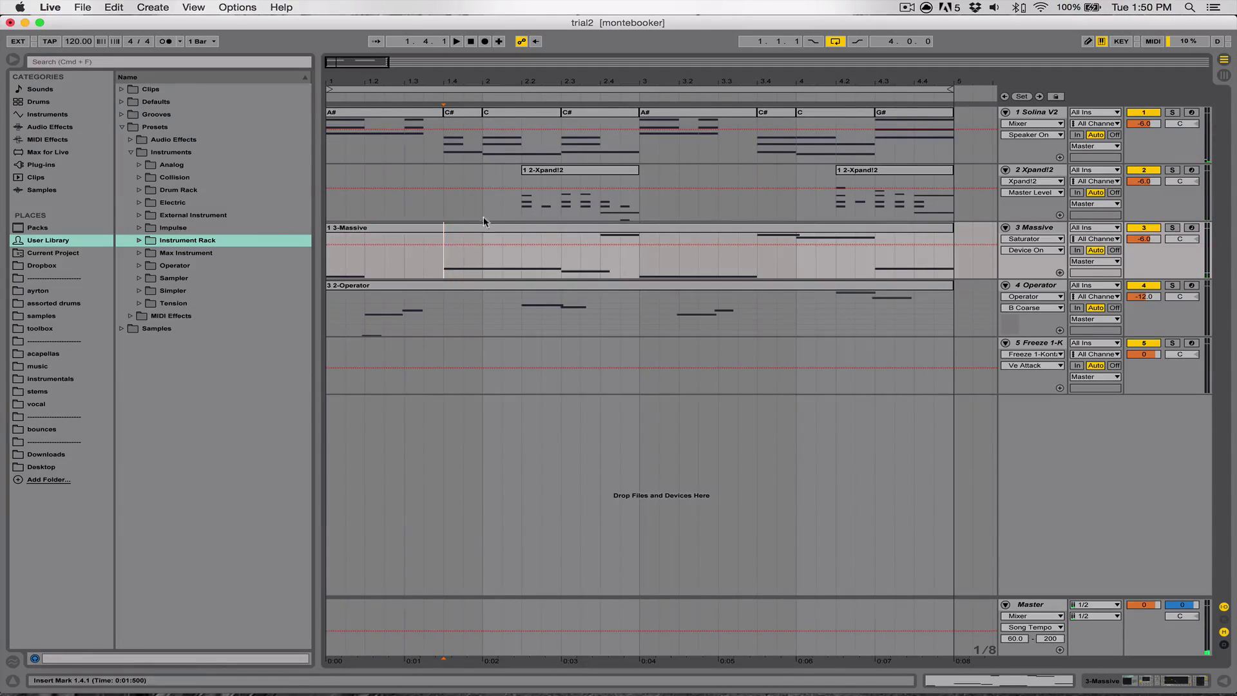
{"action": "left_click_drag", "start_coordinate": [570, 76], "coordinate": [410, 78]}
{"action": "scroll", "coordinate": [517, 201], "scroll_direction": "right", "scroll_amount": 3}
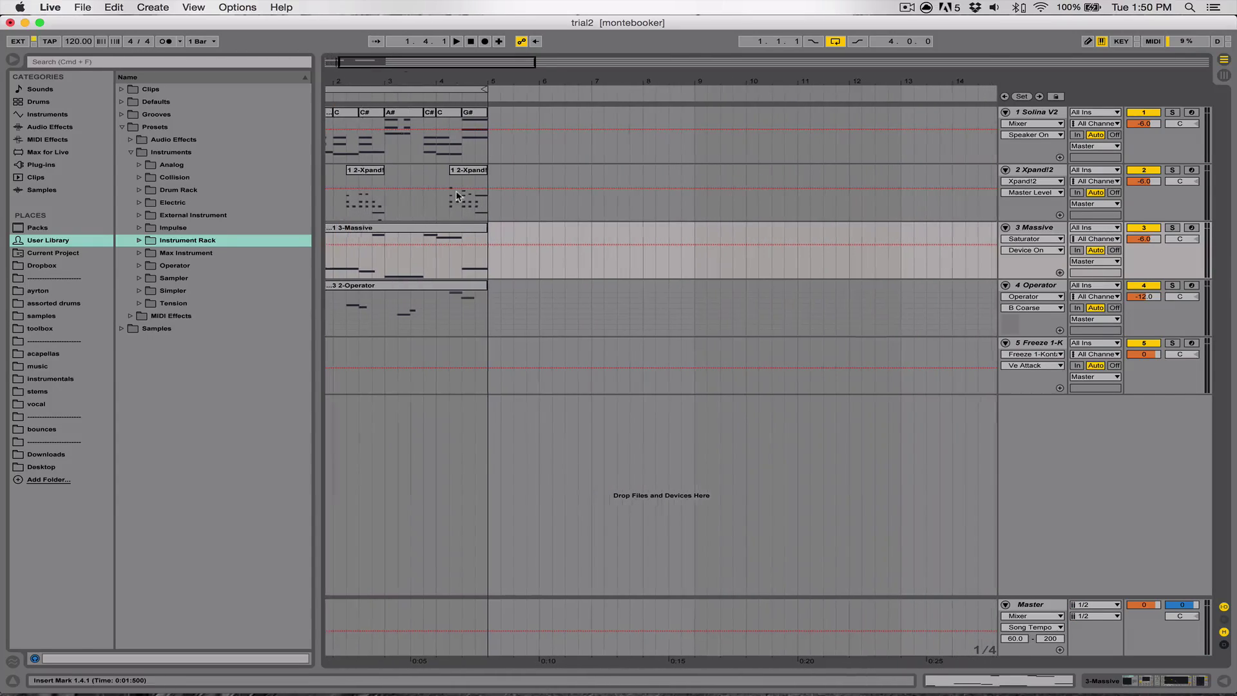
{"action": "scroll", "coordinate": [517, 201], "scroll_direction": "left", "scroll_amount": 2}
{"action": "scroll", "coordinate": [516, 204], "scroll_direction": "left", "scroll_amount": 2}
{"action": "left_click", "coordinate": [429, 229]}
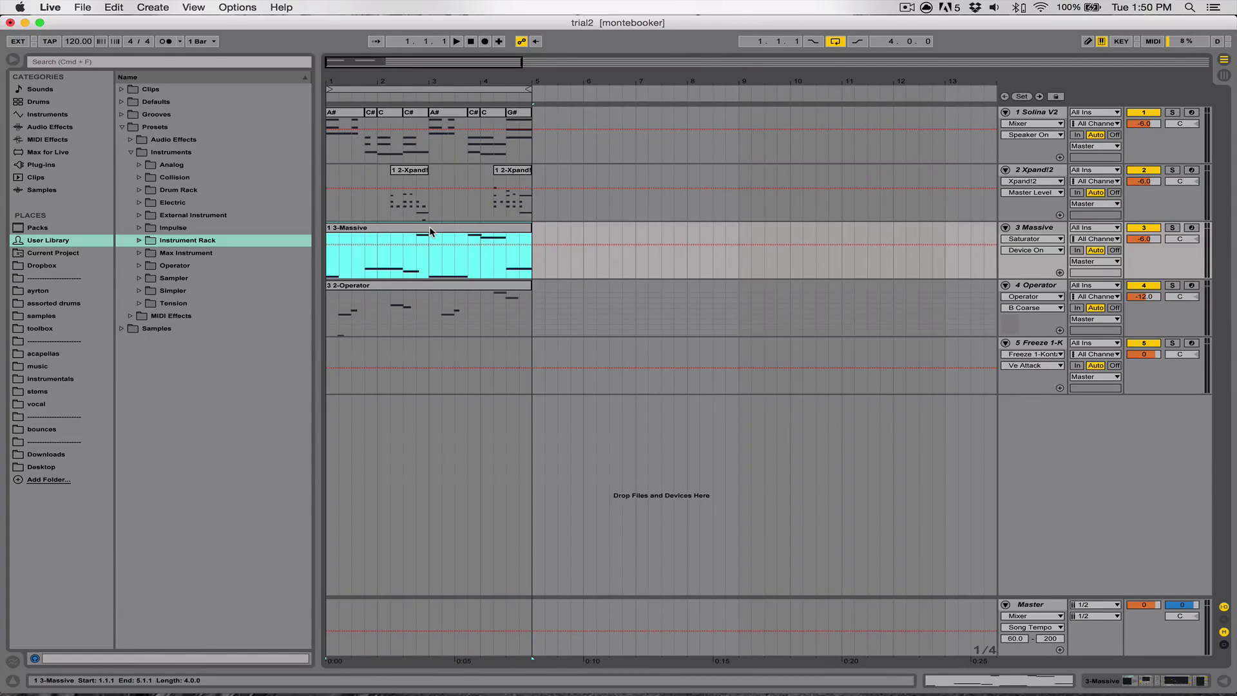
{"action": "left_click", "coordinate": [1023, 226]}
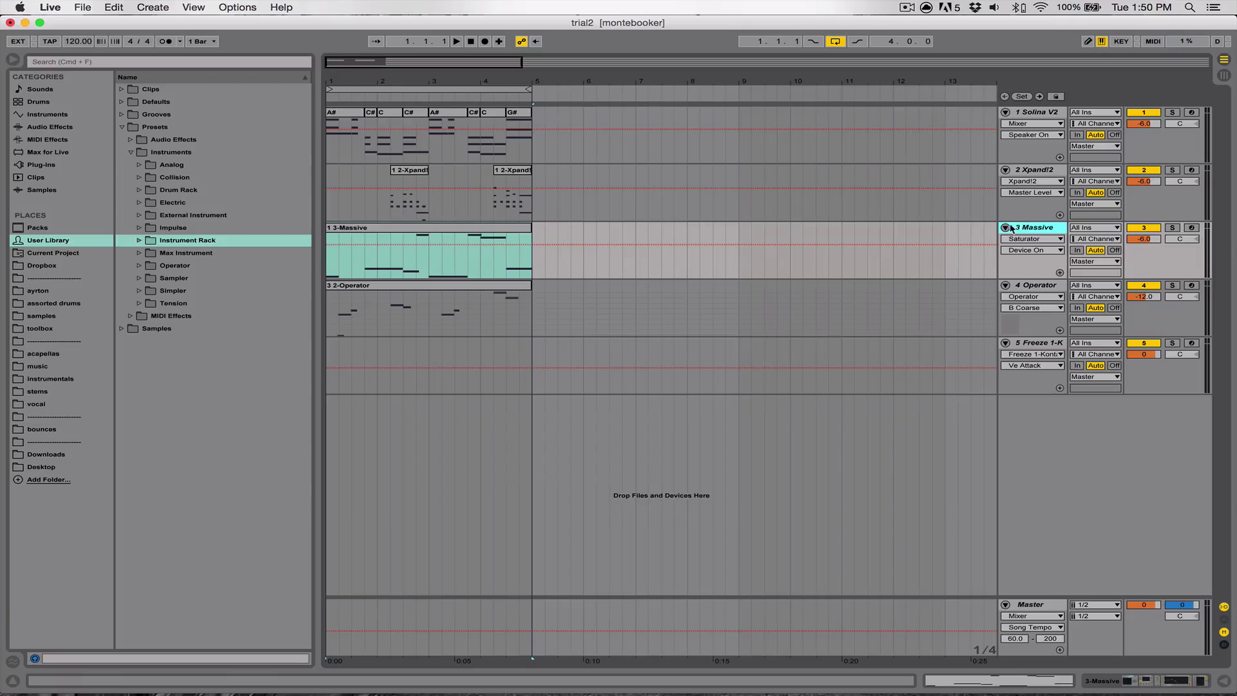
{"action": "double_click", "coordinate": [1024, 227]}
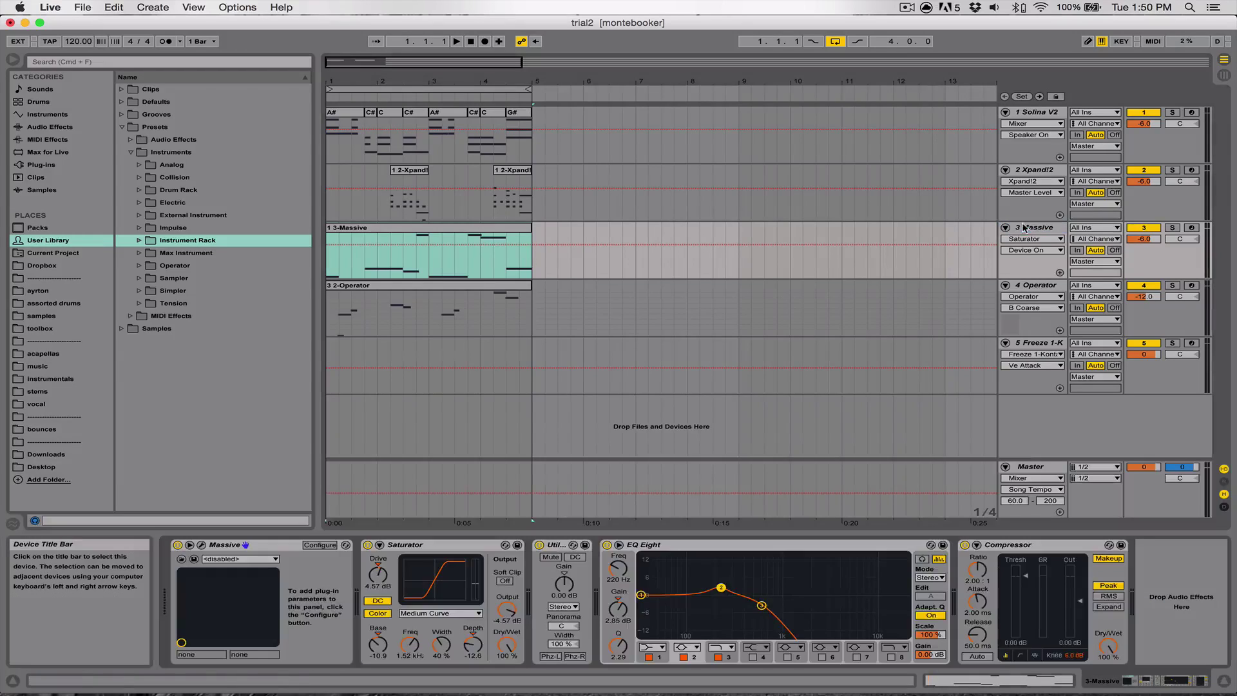
{"action": "left_click", "coordinate": [203, 545]}
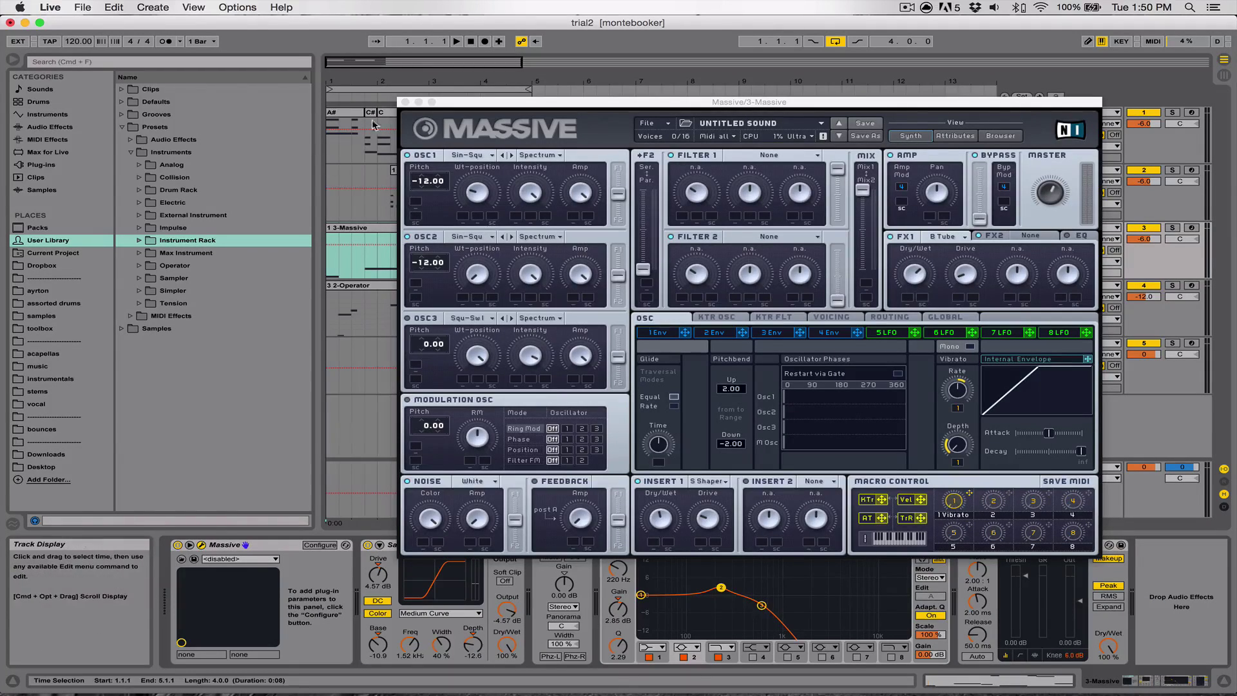
{"action": "left_click", "coordinate": [406, 102]}
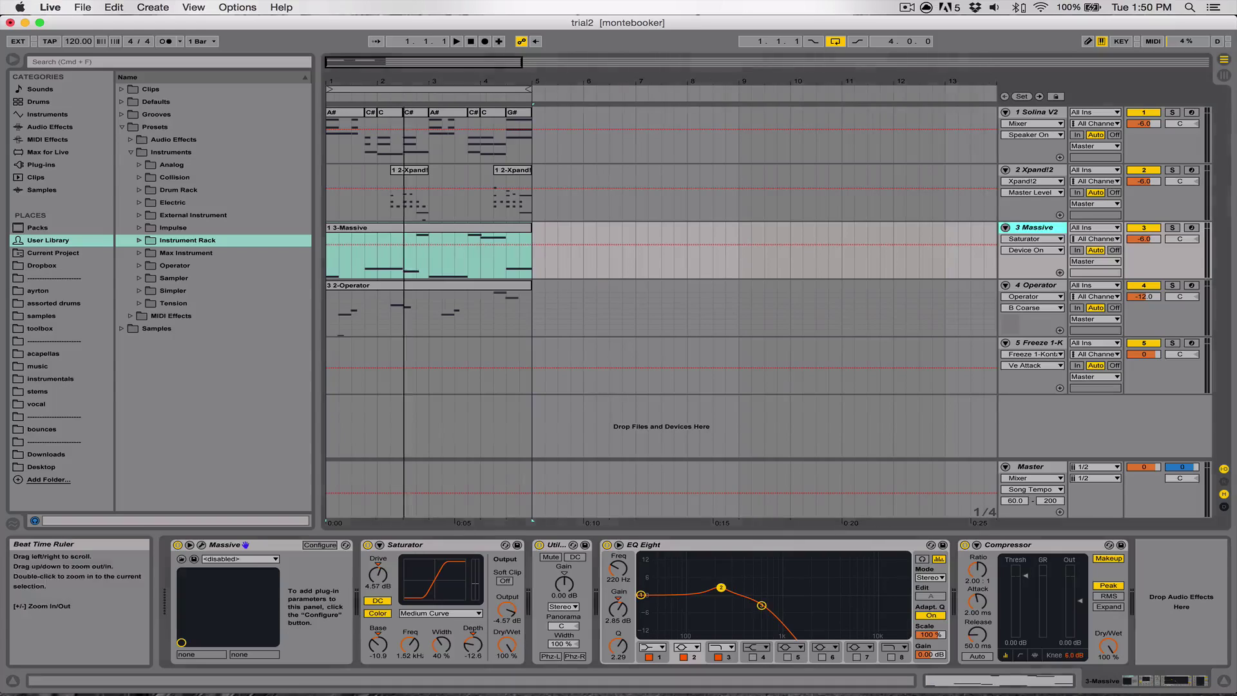
Open the 3-Massive clip and add an A#1 note an octave above the first A#0 note, ending at 1.2.
{"action": "left_click_drag", "start_coordinate": [404, 80], "coordinate": [404, 412]}
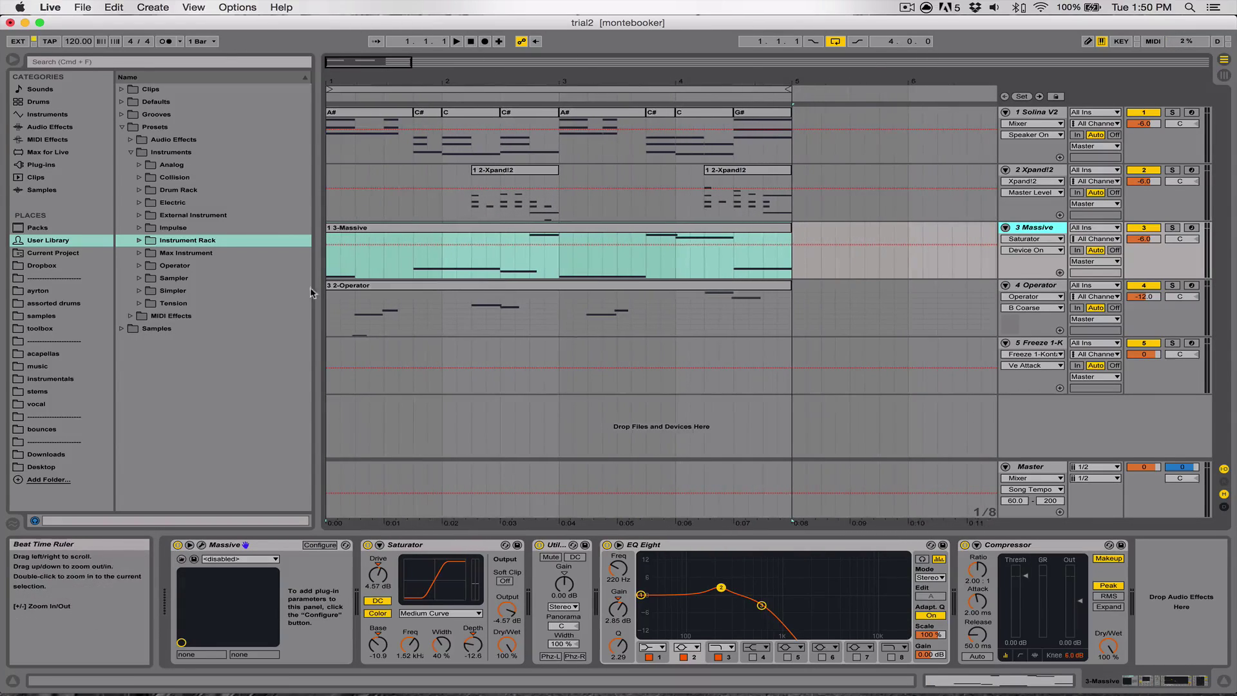
{"action": "left_click", "coordinate": [355, 236]}
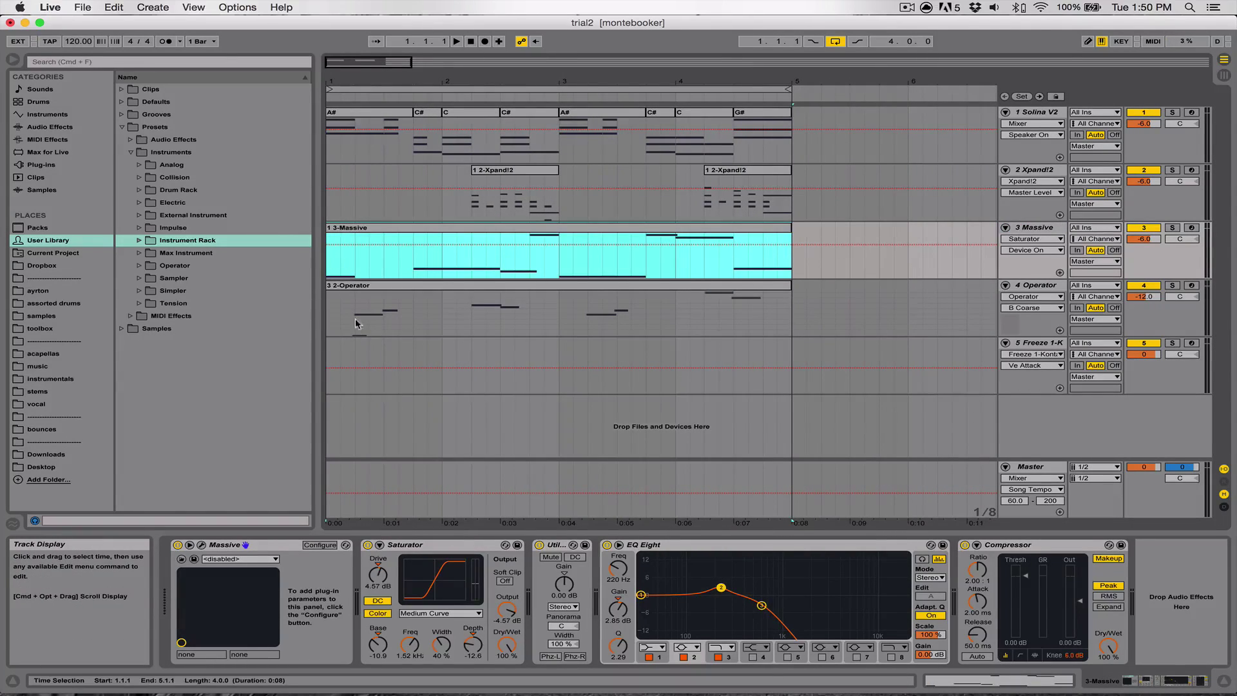
{"action": "double_click", "coordinate": [365, 229]}
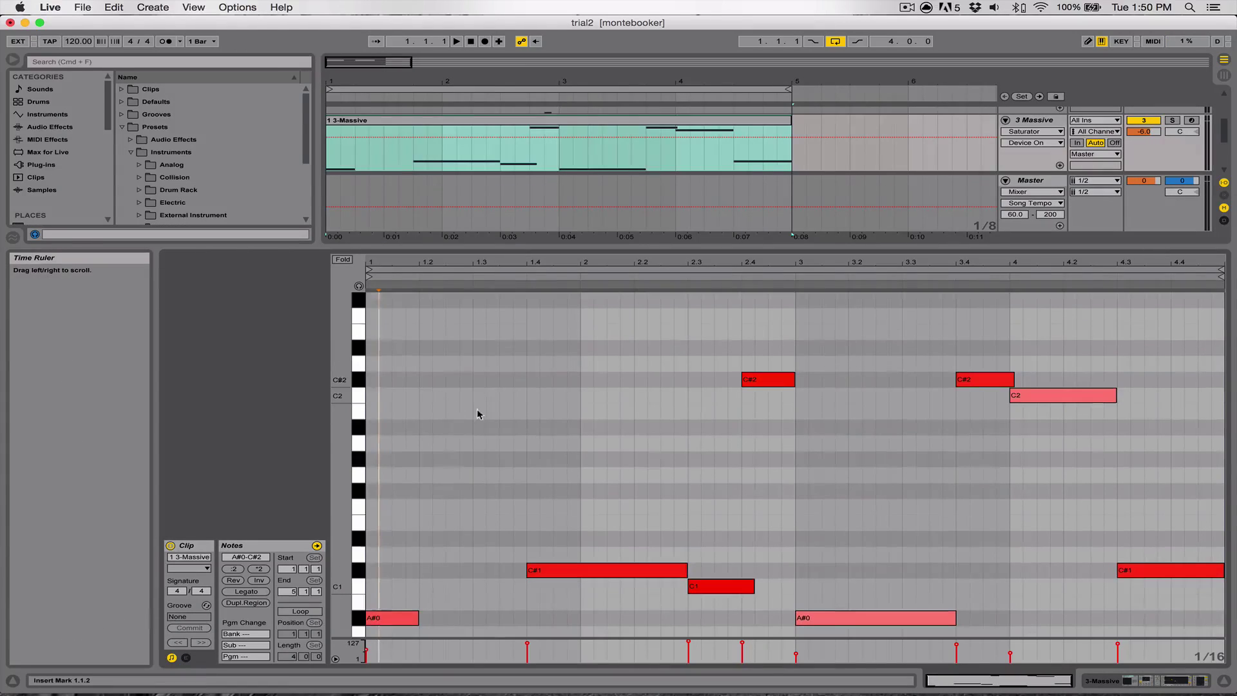
{"action": "left_click", "coordinate": [406, 509]}
{"action": "scroll", "coordinate": [415, 534], "scroll_direction": "down", "scroll_amount": 3}
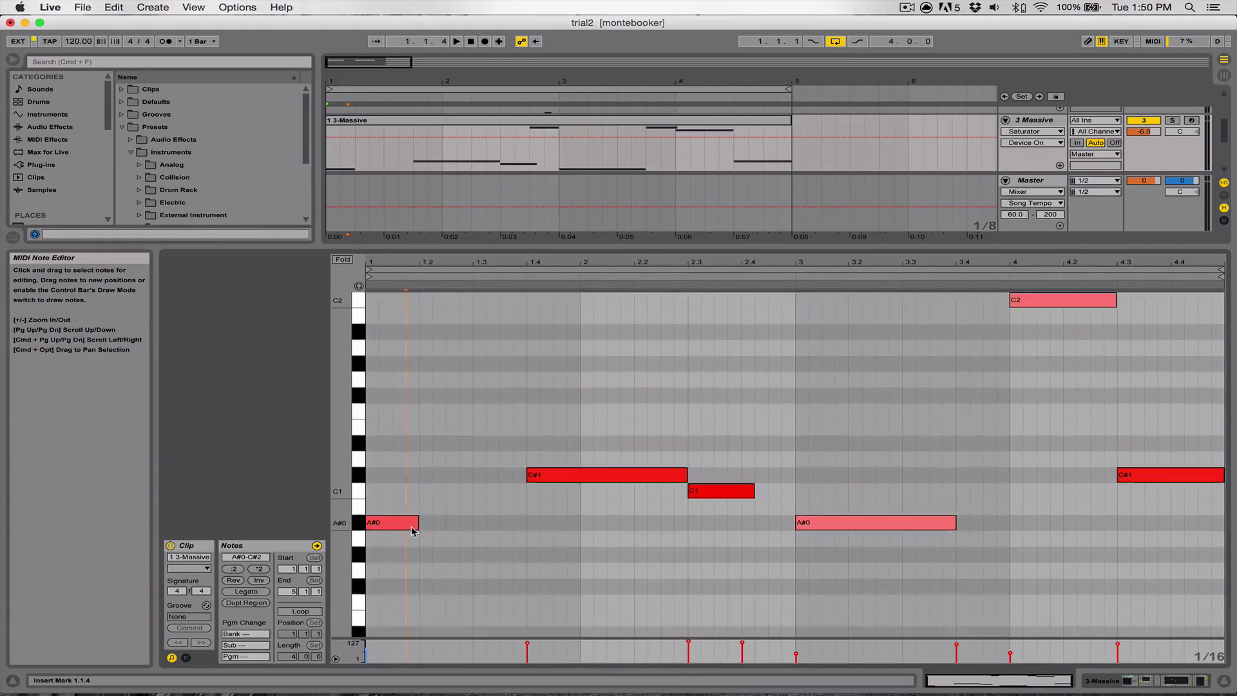
{"action": "scroll", "coordinate": [431, 522], "scroll_direction": "up", "scroll_amount": 4}
{"action": "scroll", "coordinate": [615, 527], "scroll_direction": "down", "scroll_amount": 2}
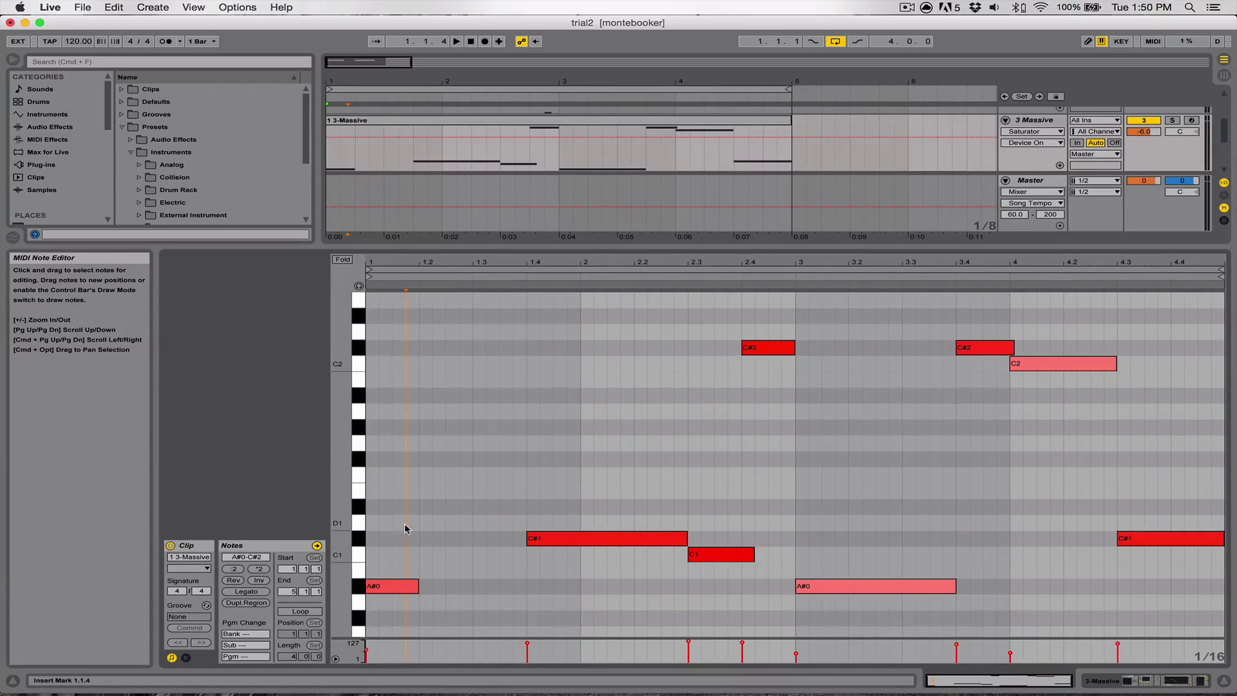
{"action": "double_click", "coordinate": [387, 396]}
{"action": "left_click_drag", "start_coordinate": [387, 396], "coordinate": [419, 394]}
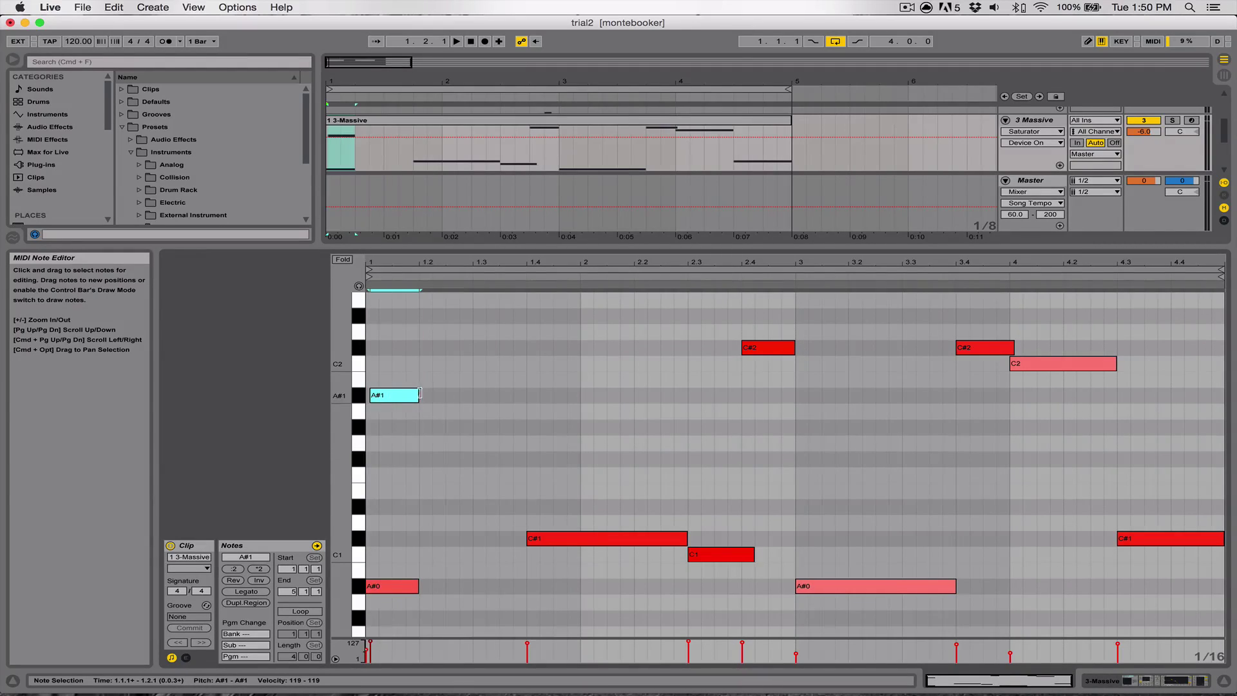
Hide the note editor, play the arrangement from the start of the 3-Massive clip and show the Massive track's devices.
{"action": "left_click", "coordinate": [1224, 681]}
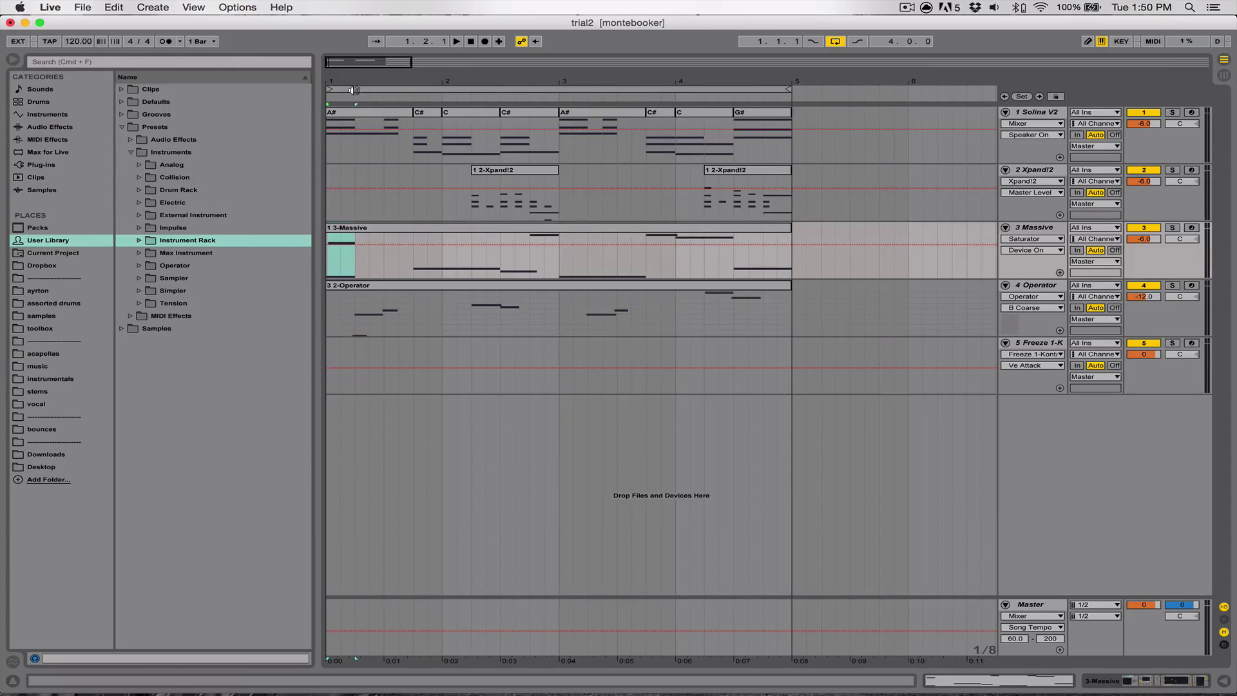
{"action": "left_click_drag", "start_coordinate": [353, 90], "coordinate": [360, 188]}
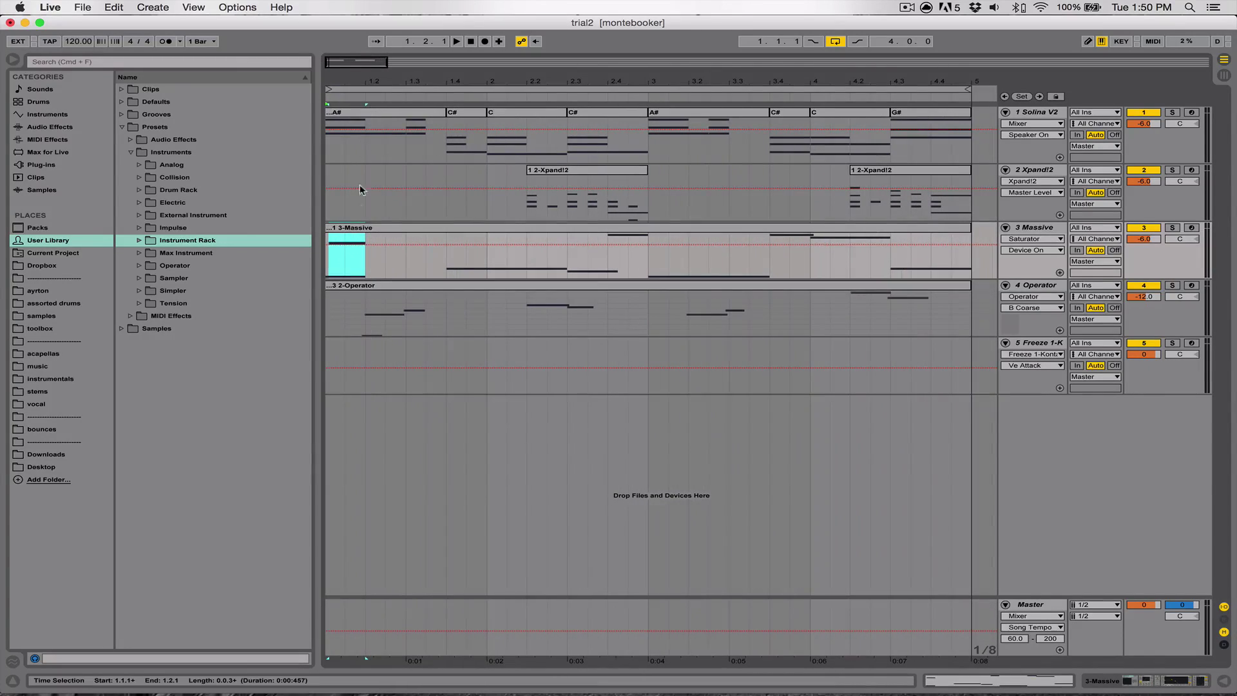
{"action": "left_click", "coordinate": [358, 227]}
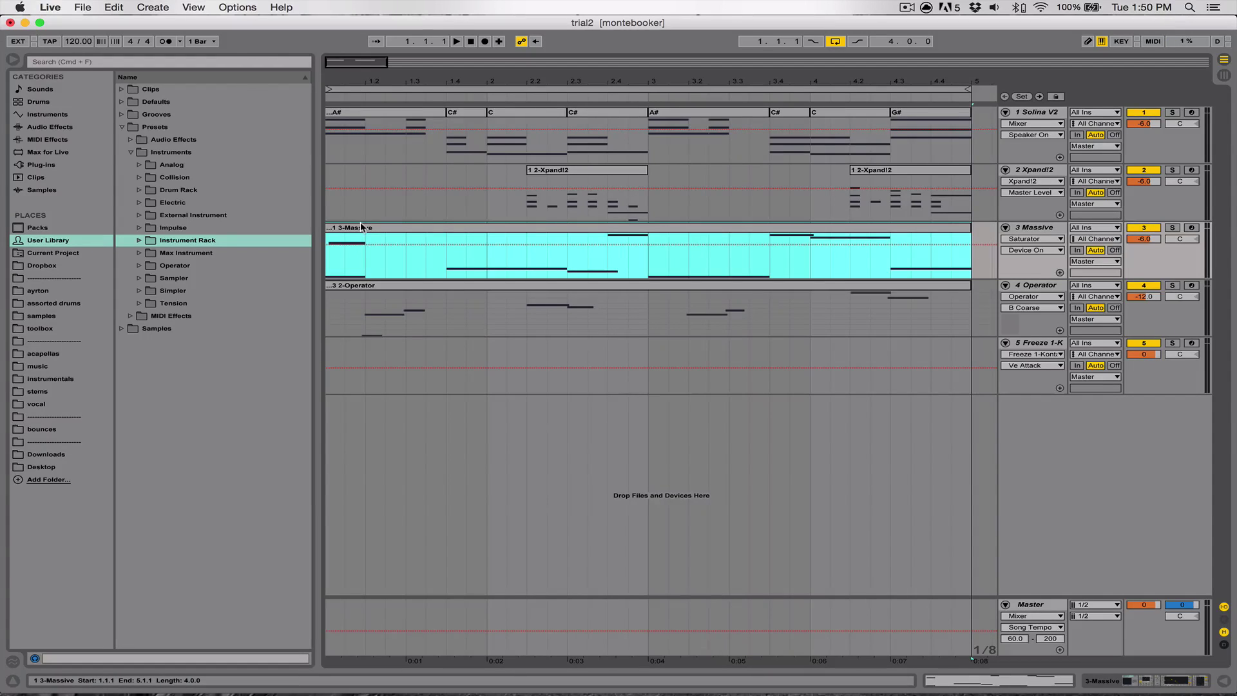
{"action": "key", "text": "space"}
{"action": "left_click", "coordinate": [1032, 229]}
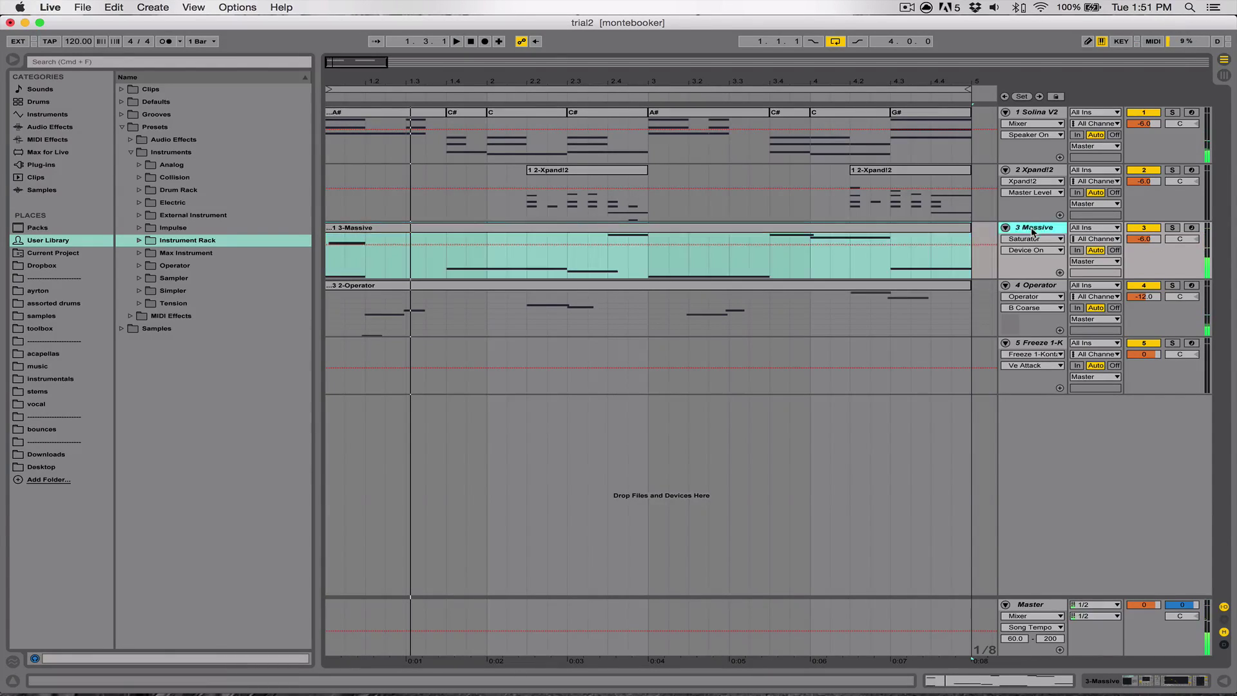
{"action": "left_click", "coordinate": [1032, 229]}
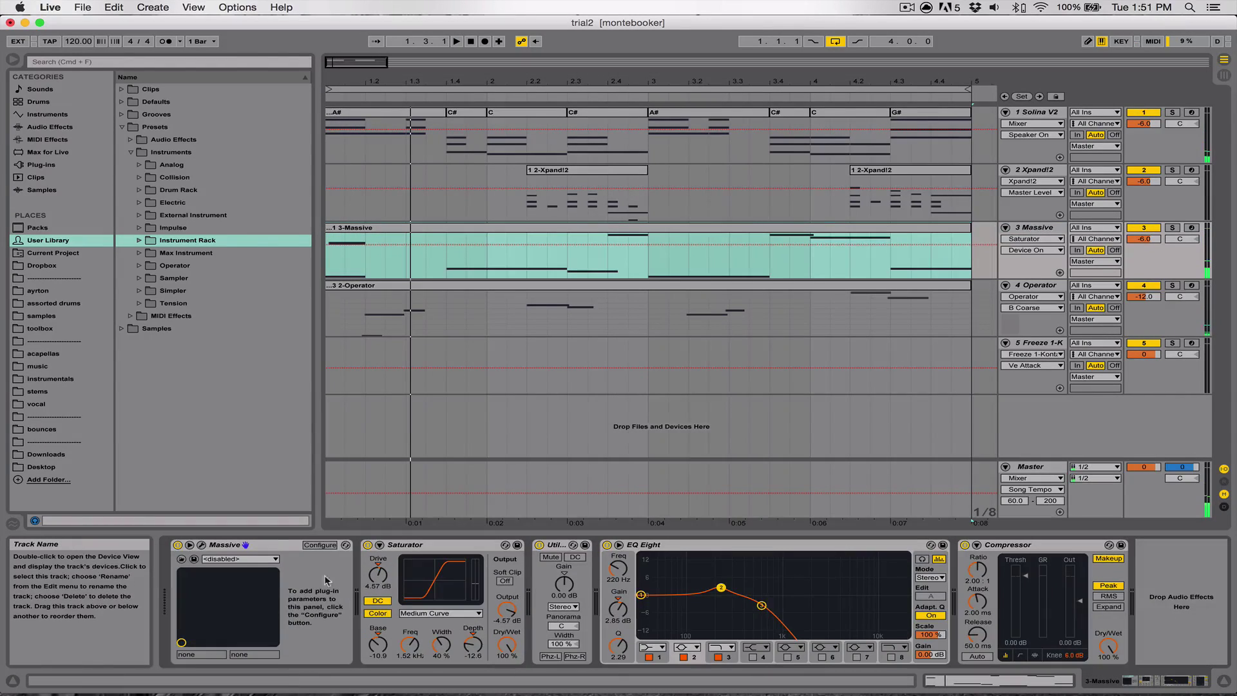
Reveal Massive's Glide Time automation through the synth editor and raise it from 1.1.1 to 1.3.1 on the 3-Massive clip.
{"action": "left_click", "coordinate": [248, 545]}
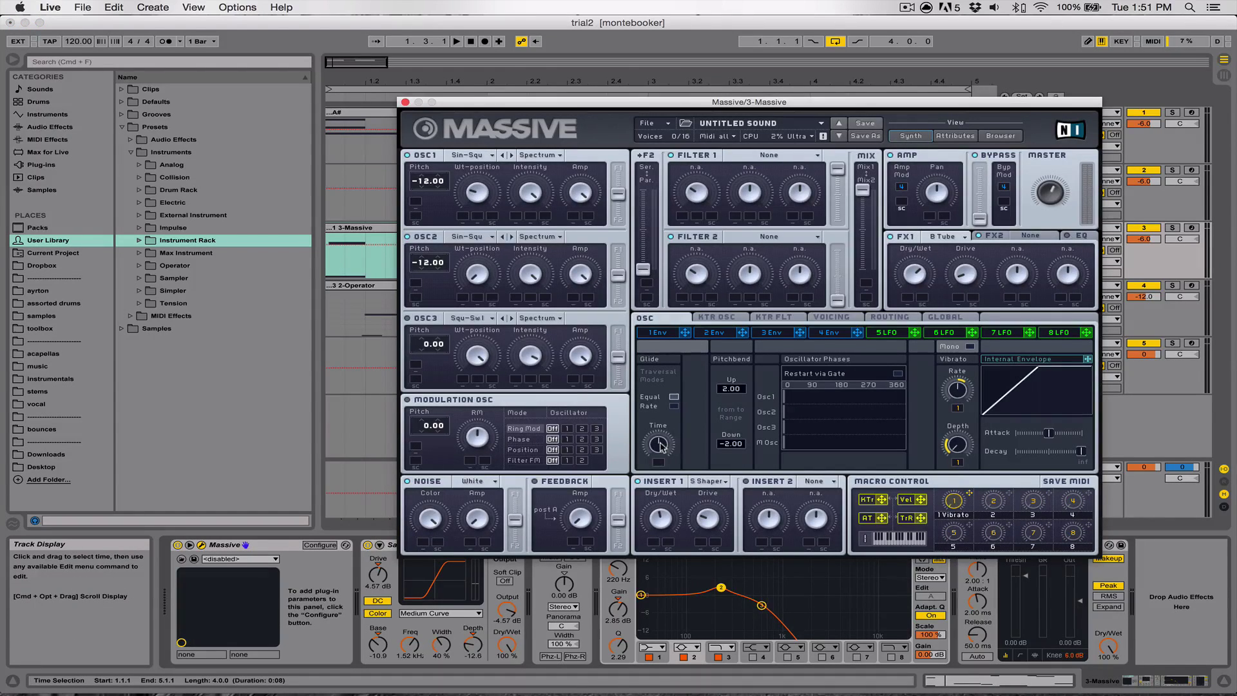
{"action": "left_click", "coordinate": [405, 102]}
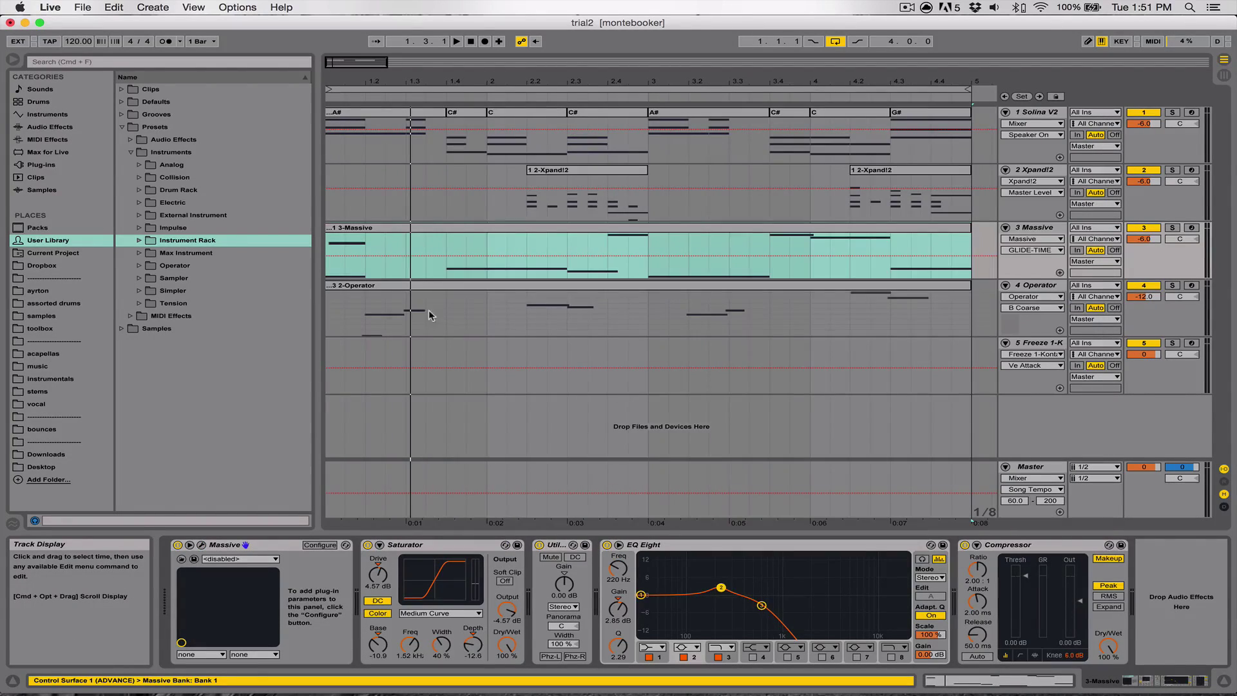
{"action": "left_click", "coordinate": [428, 311]}
{"action": "left_click", "coordinate": [442, 270]}
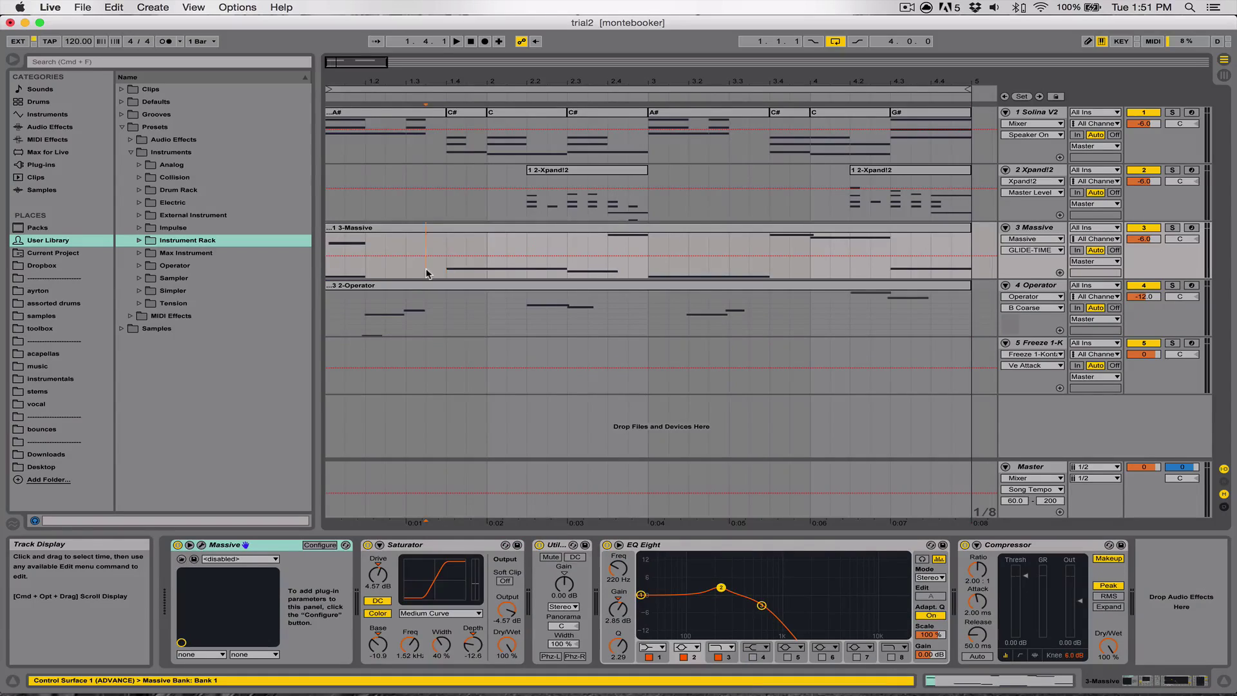
{"action": "left_click_drag", "start_coordinate": [408, 271], "coordinate": [328, 270]}
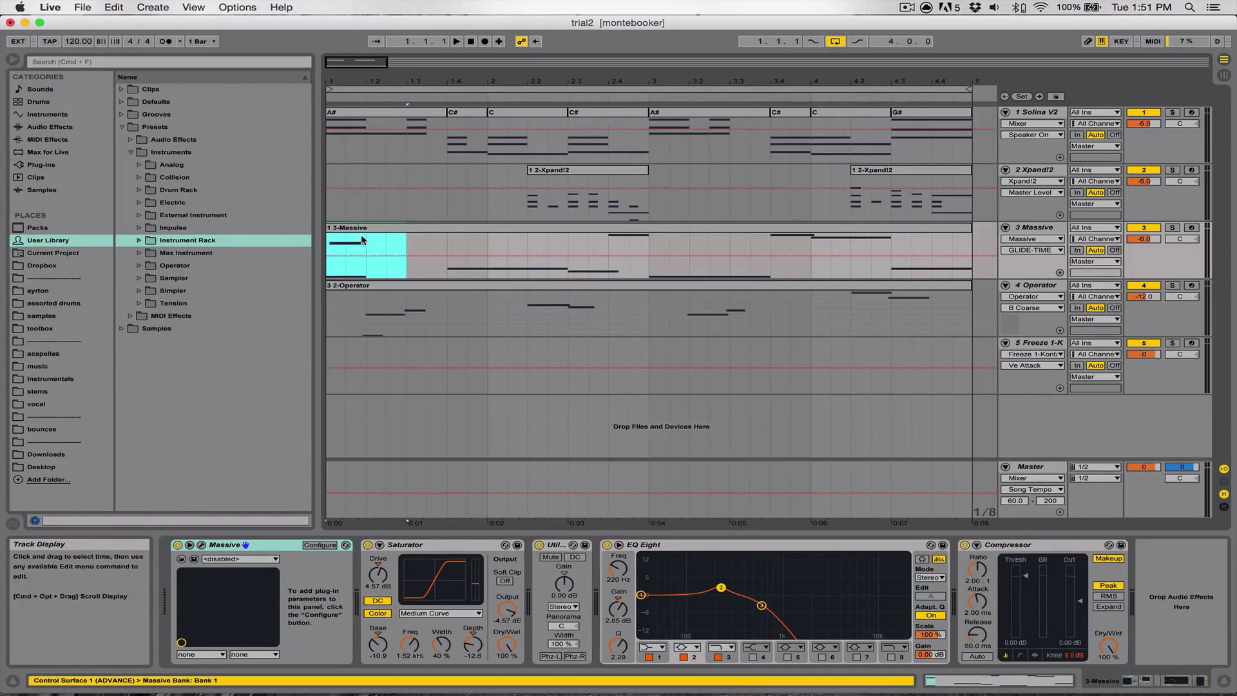
{"action": "left_click", "coordinate": [371, 255]}
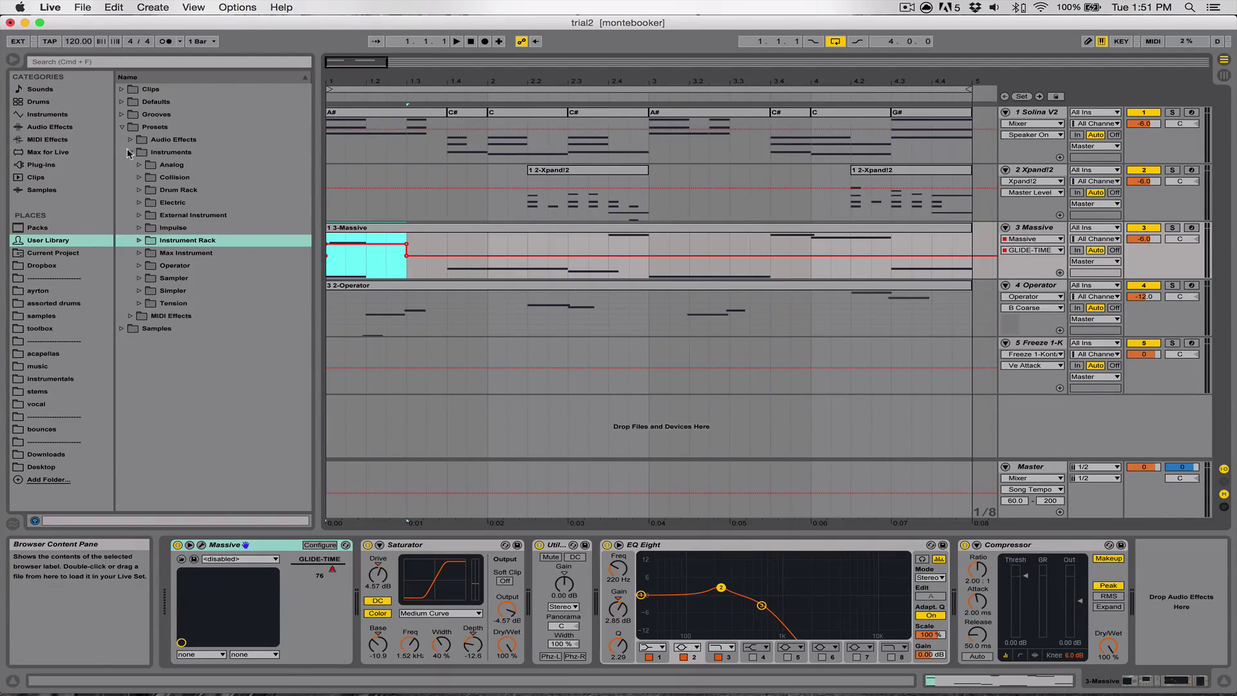
Collapse the Presets folder, slightly lower the raised glide-time segment at the clip's start and play the passage.
{"action": "left_click", "coordinate": [122, 128]}
{"action": "key", "text": "space"}
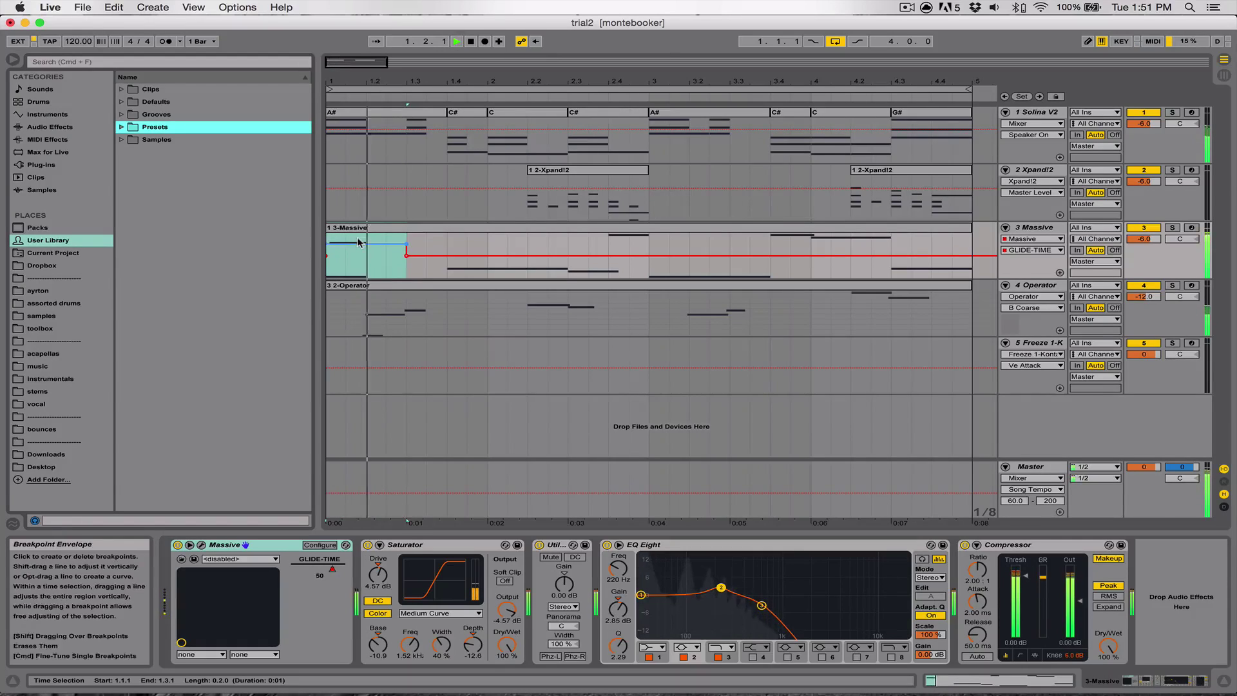
{"action": "left_click_drag", "start_coordinate": [359, 243], "coordinate": [359, 247]}
{"action": "key", "text": "space"}
{"action": "key", "text": "space"}
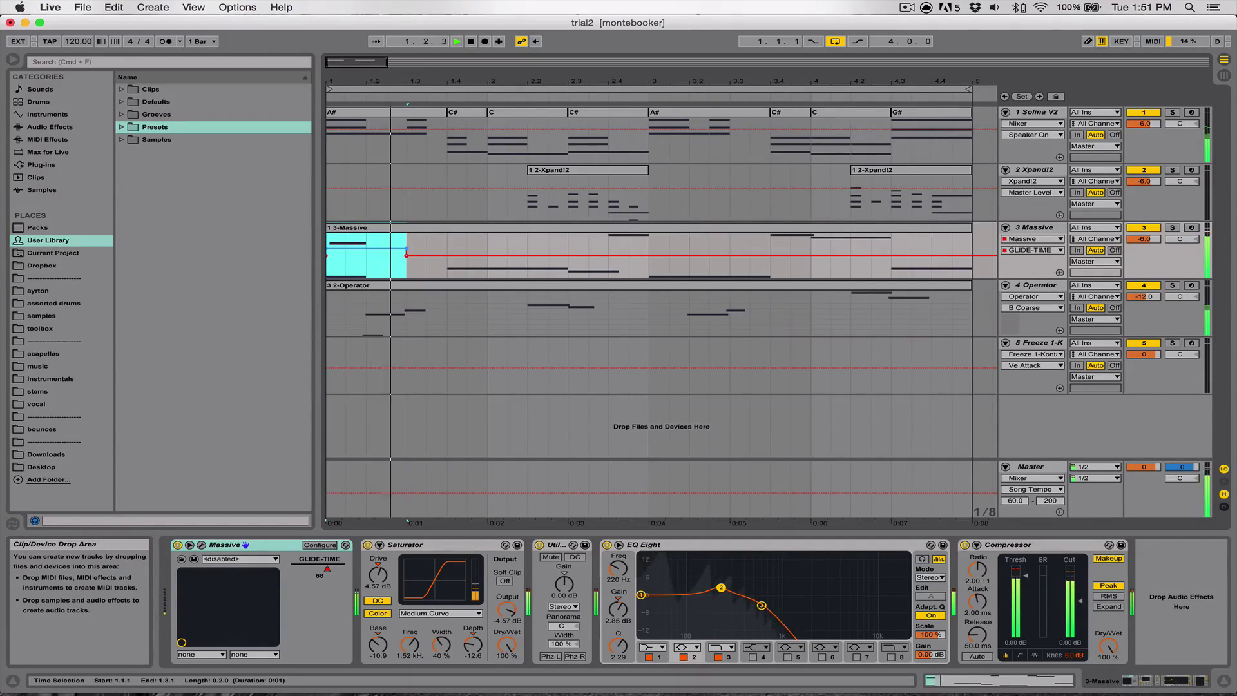
Open the 3-Massive clip's notes, play the passage and shorten the first A#1 note to end at about 1.1.4.
{"action": "double_click", "coordinate": [369, 228]}
{"action": "key", "text": "space"}
{"action": "key", "text": "space"}
{"action": "key", "text": "space"}
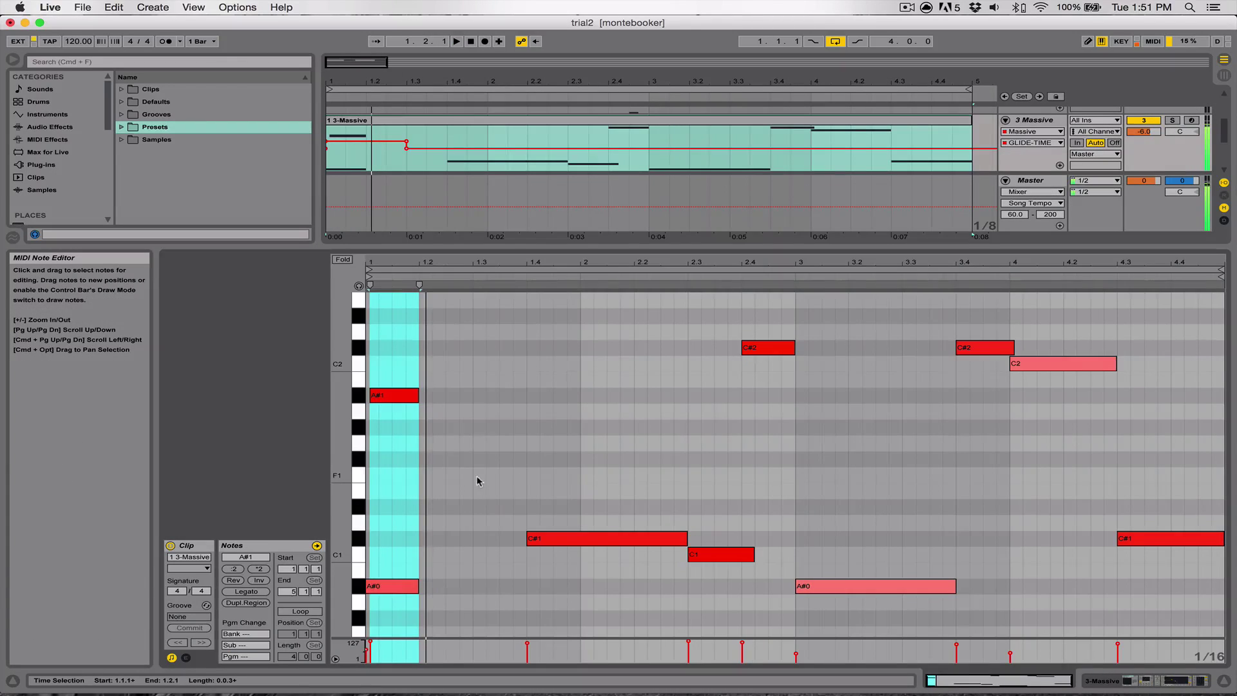
{"action": "key", "text": "space"}
{"action": "left_click_drag", "start_coordinate": [419, 394], "coordinate": [402, 397]}
{"action": "key", "text": "space"}
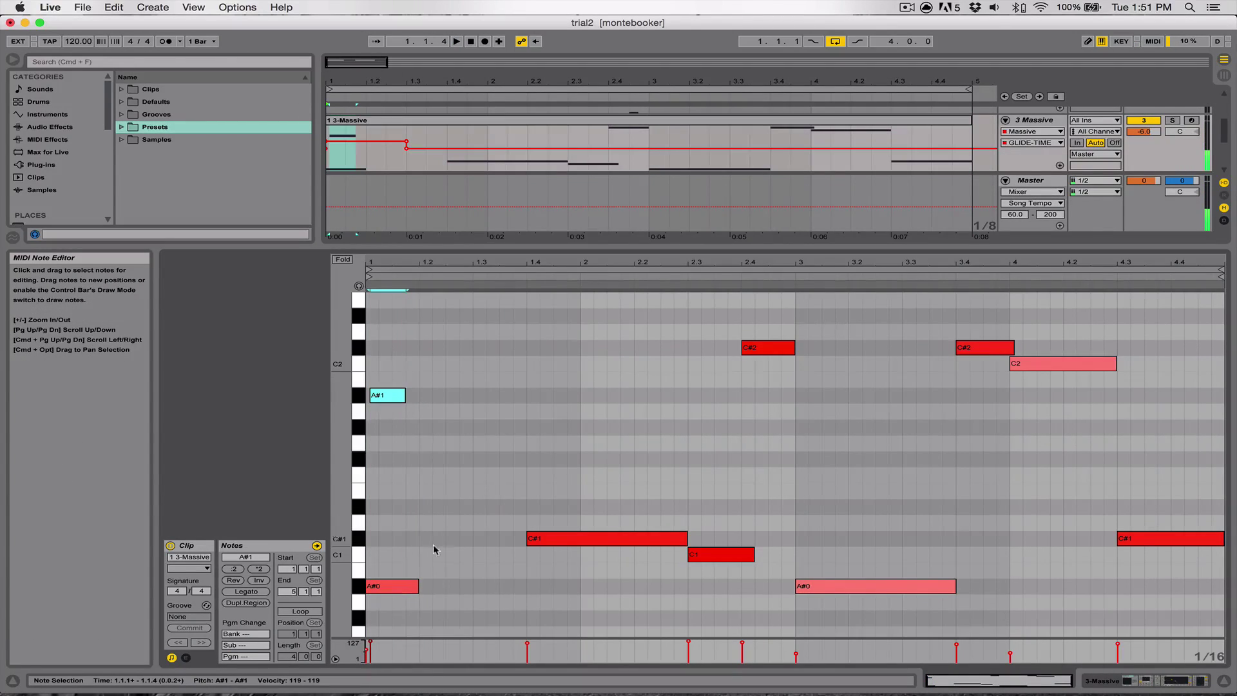
Shorten the first A#0 note to end at 1.1.3, nudge the A#1 note slightly earlier and play the passage.
{"action": "left_click_drag", "start_coordinate": [418, 585], "coordinate": [391, 587]}
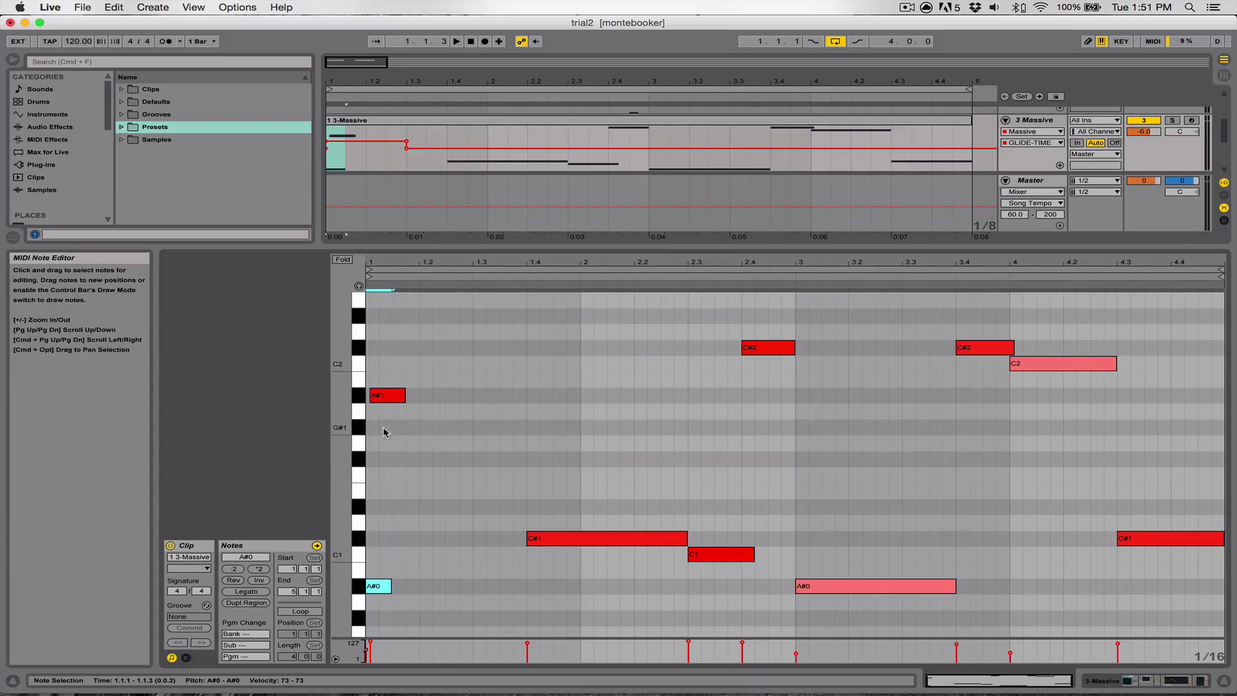
{"action": "left_click", "coordinate": [383, 403]}
{"action": "key", "text": "space"}
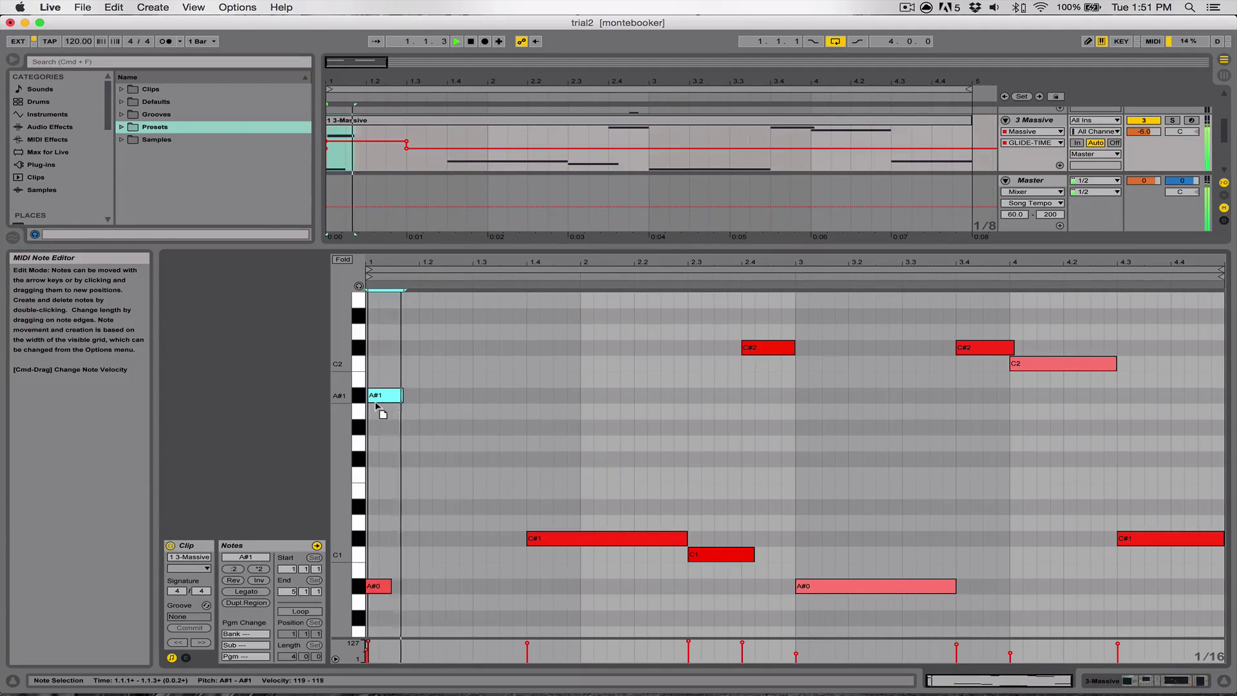
{"action": "key", "text": "space"}
{"action": "key", "text": "space"}
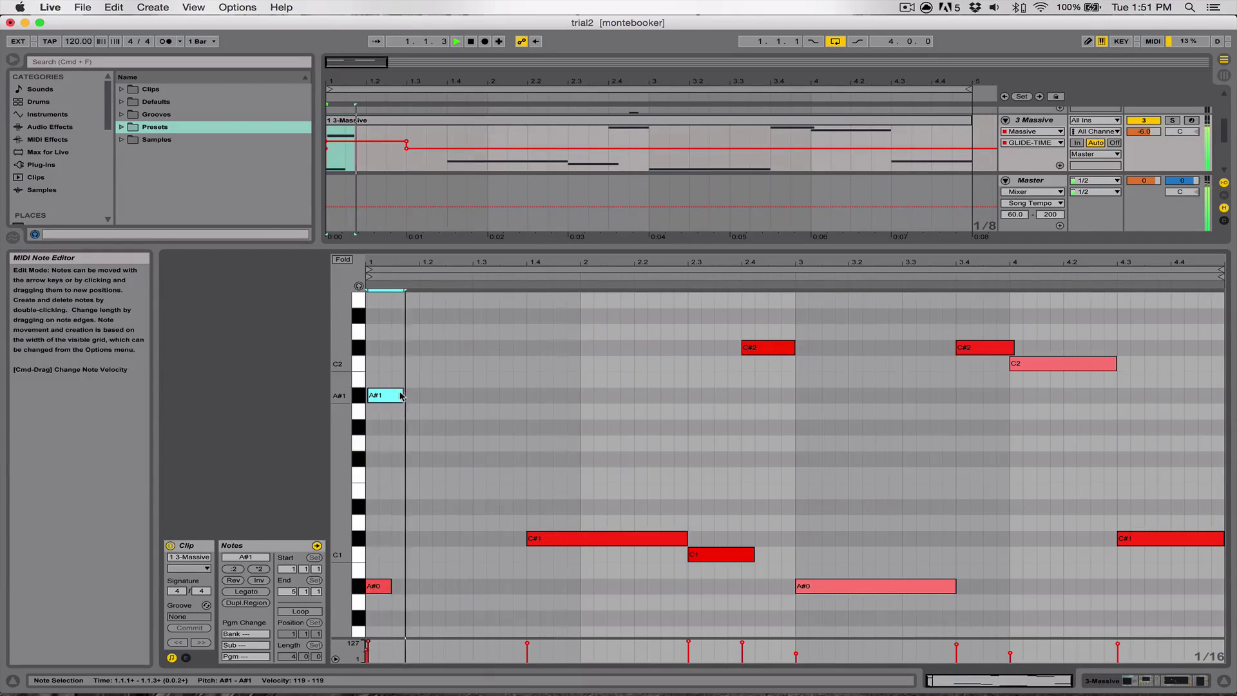
{"action": "key", "text": "space"}
{"action": "key", "text": "space"}
Extend the first A#1 note to about 1.2.2, raise the glide-time segment above it and play the passage.
{"action": "left_click_drag", "start_coordinate": [402, 395], "coordinate": [441, 394]}
{"action": "key", "text": "space"}
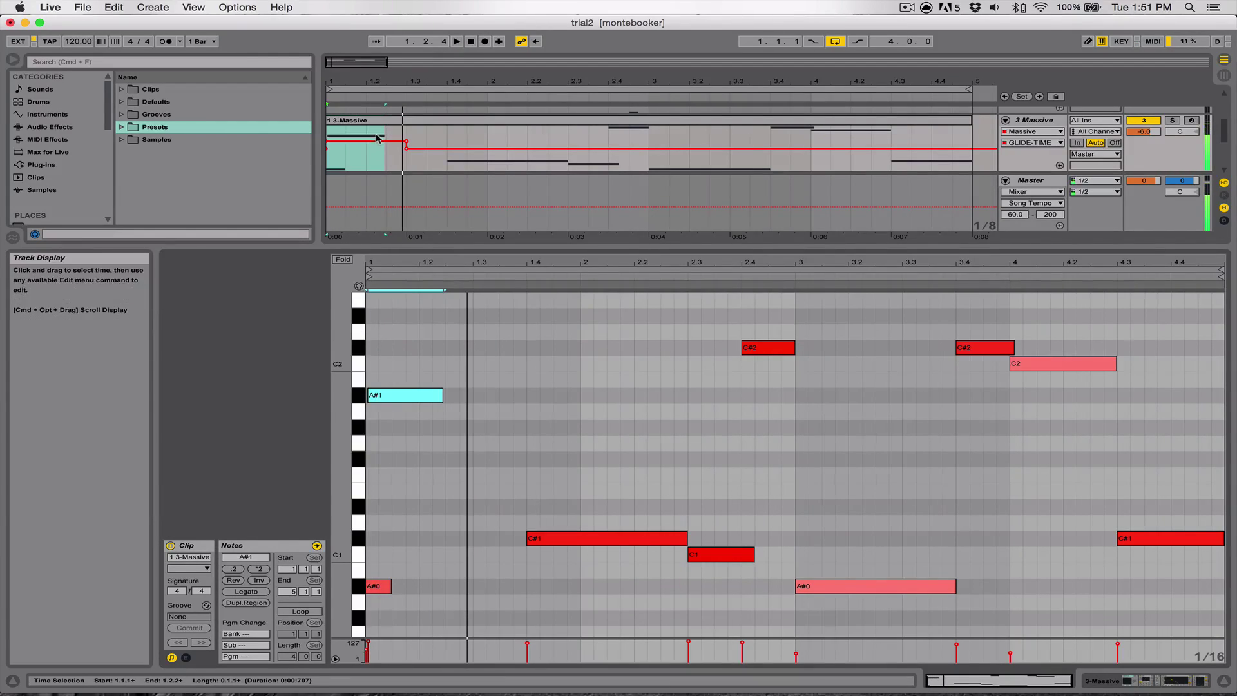
{"action": "left_click_drag", "start_coordinate": [395, 141], "coordinate": [394, 132]}
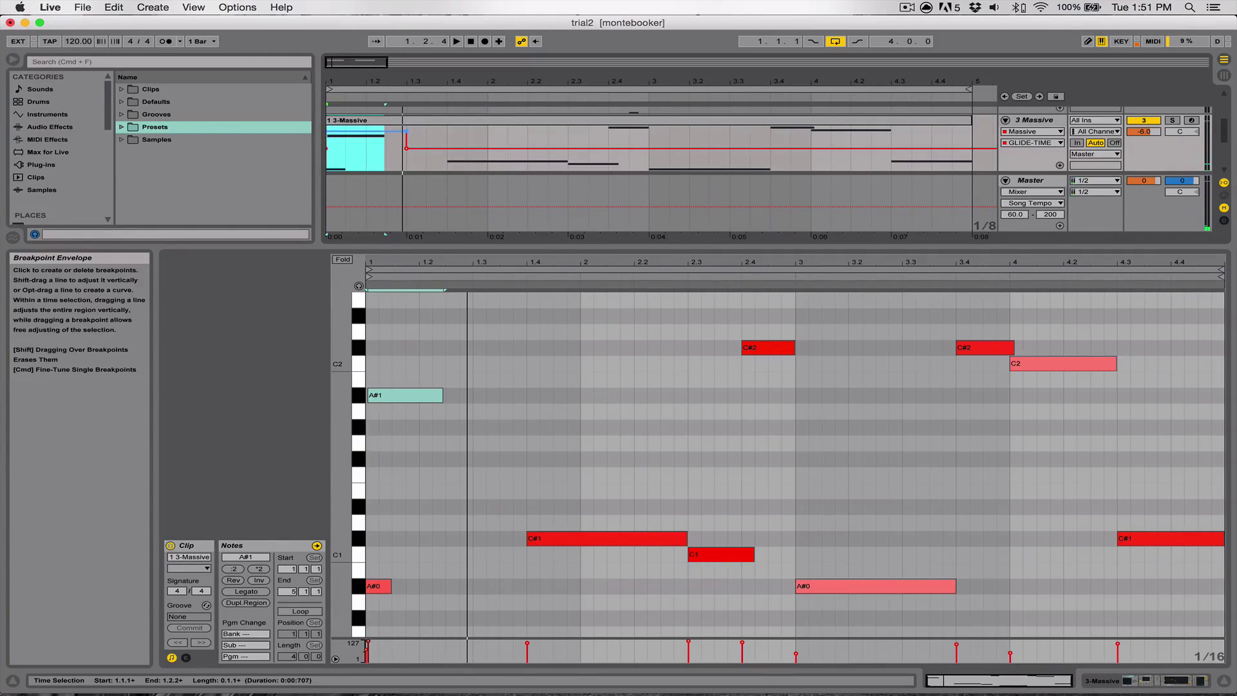
{"action": "key", "text": "space"}
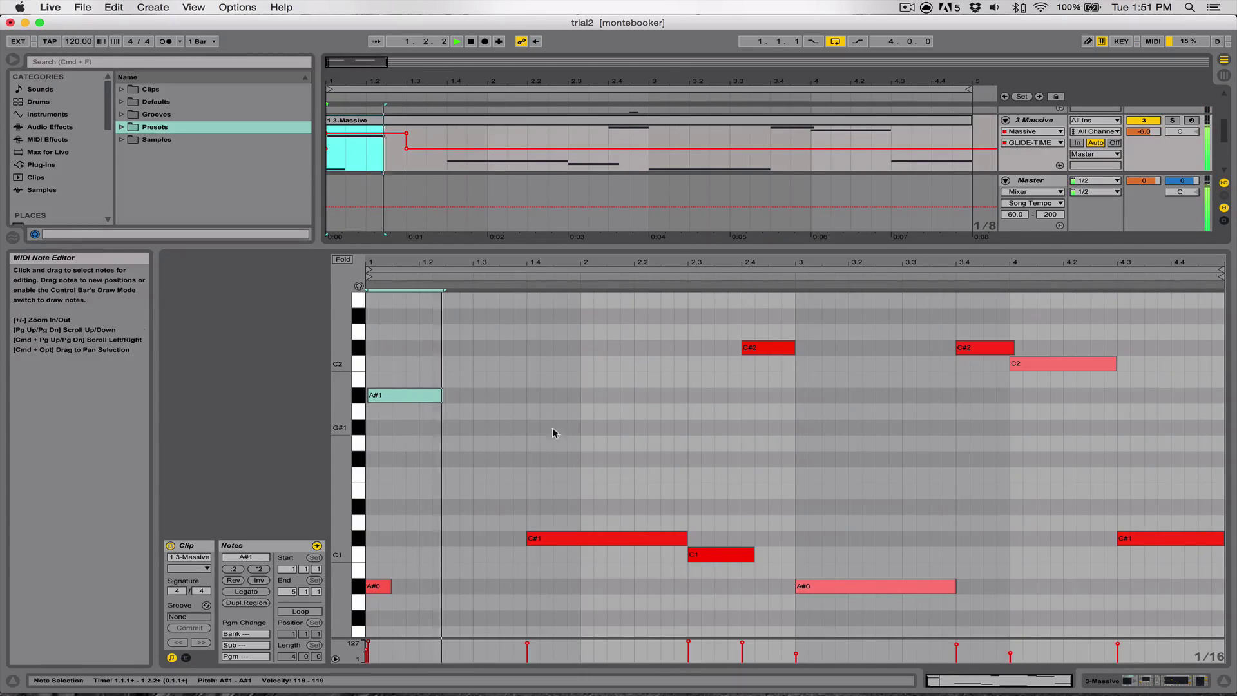
{"action": "key", "text": "space"}
Move the A#1 note to 1.1.3 and trim its end to 1.2.2, extend the first A#0 to 1.2.1 and play.
{"action": "left_click_drag", "start_coordinate": [379, 394], "coordinate": [404, 394]}
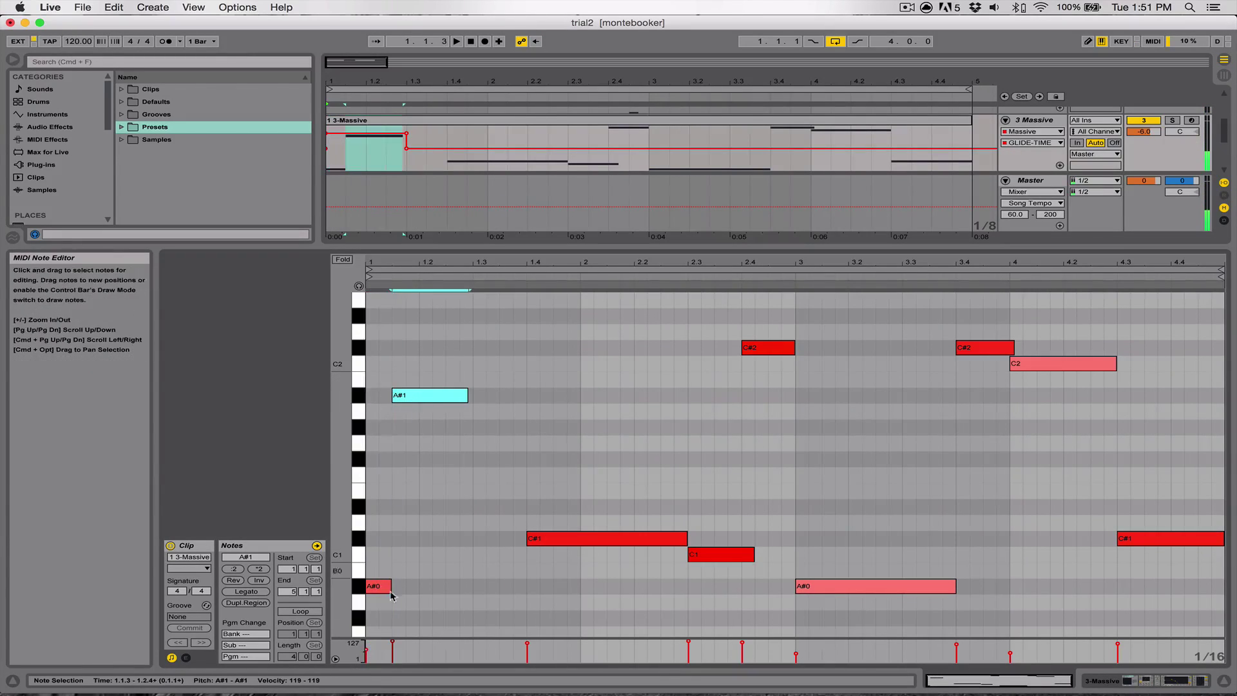
{"action": "left_click_drag", "start_coordinate": [388, 584], "coordinate": [416, 584]}
{"action": "key", "text": "space"}
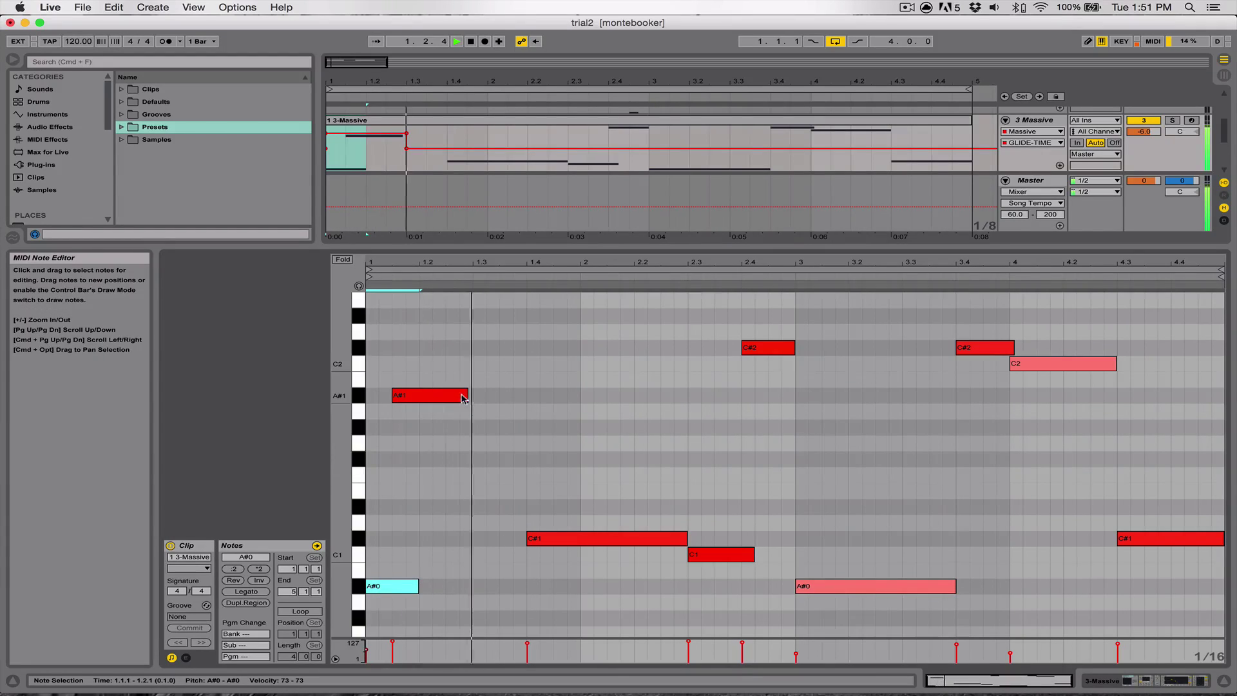
{"action": "left_click_drag", "start_coordinate": [468, 394], "coordinate": [431, 394]}
{"action": "key", "text": "space"}
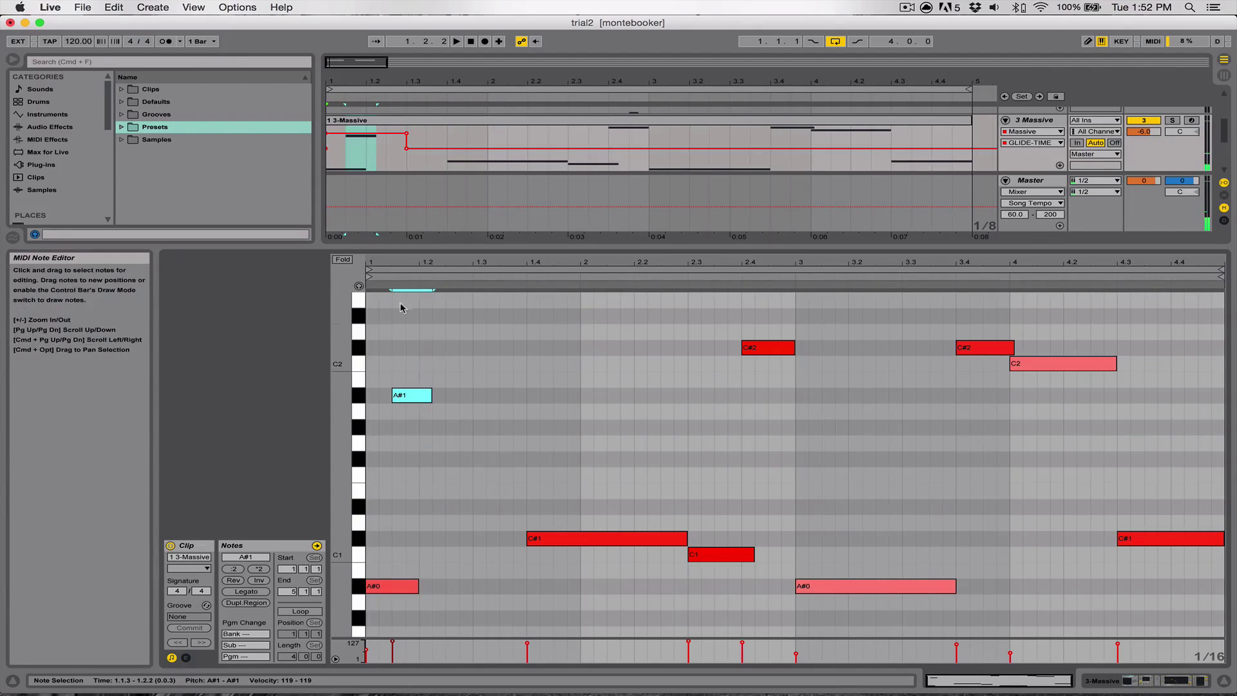
Lower the glide-time automation from 1.2.1 to 1.3.1 to its base level and play the passage.
{"action": "left_click", "coordinate": [372, 162]}
{"action": "left_click_drag", "start_coordinate": [372, 162], "coordinate": [407, 158]}
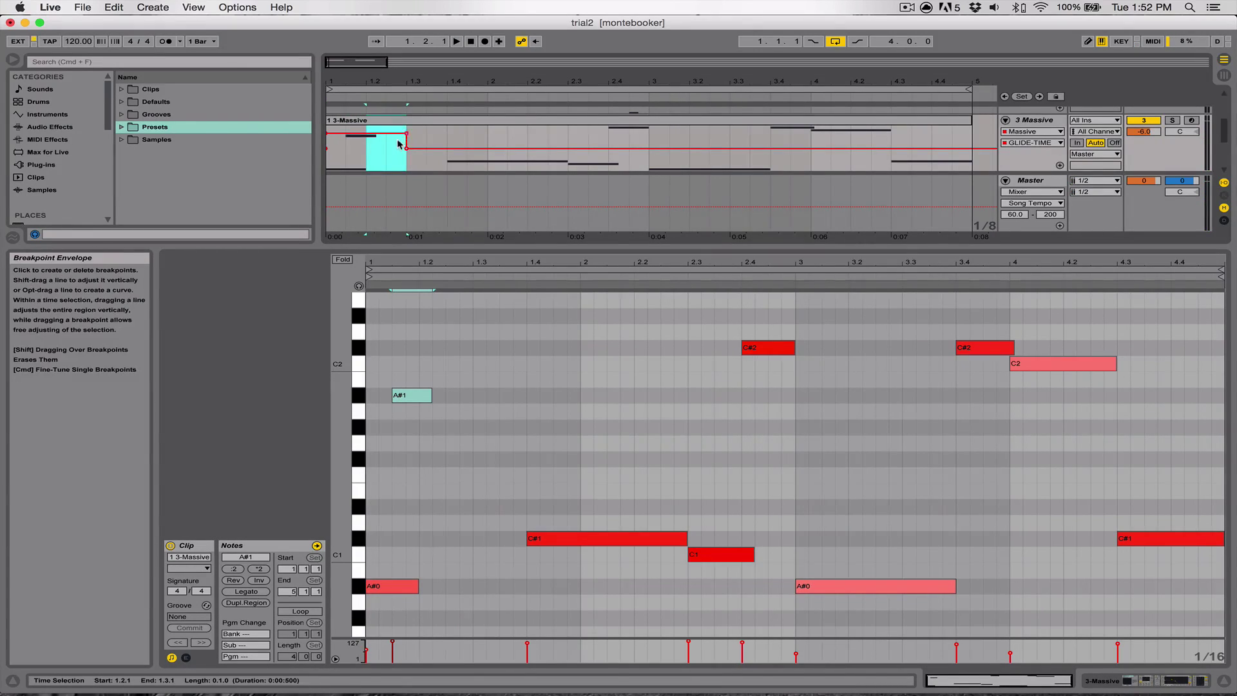
{"action": "left_click_drag", "start_coordinate": [366, 152], "coordinate": [393, 145]}
{"action": "key", "text": "space"}
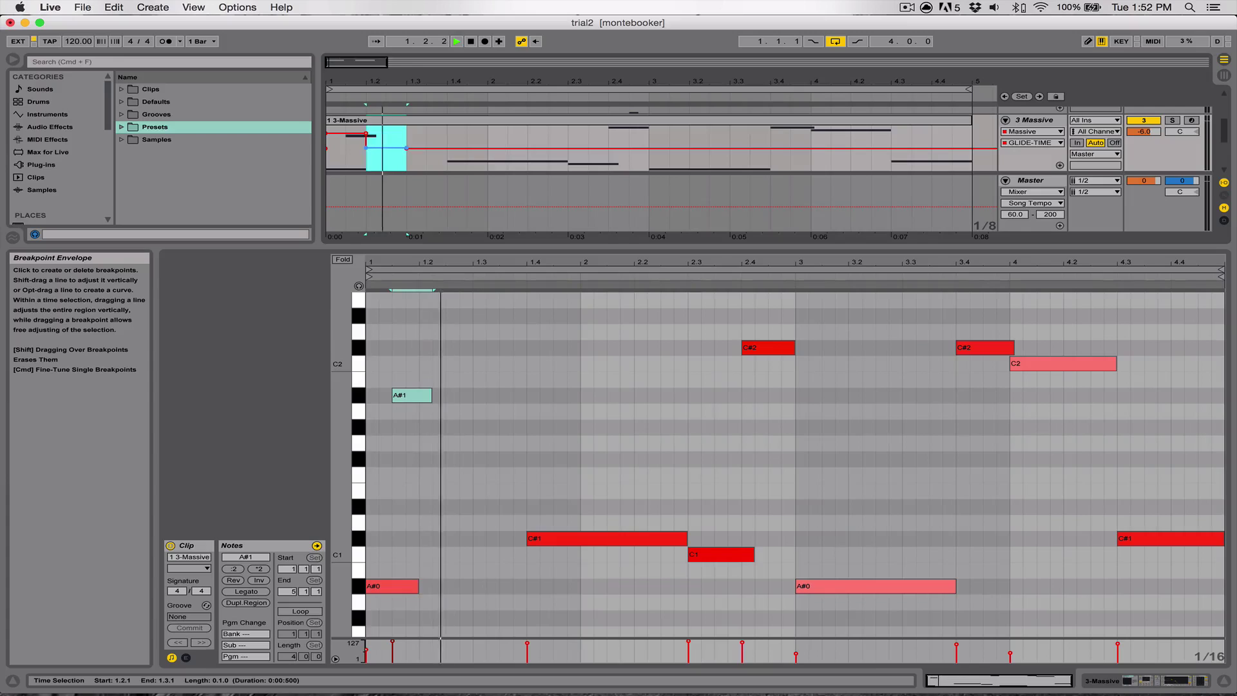
{"action": "key", "text": "space"}
Play the 3-Massive clip from its start, then place the insert mark at 1.1.3 and play from there.
{"action": "left_click", "coordinate": [388, 121]}
{"action": "key", "text": "space"}
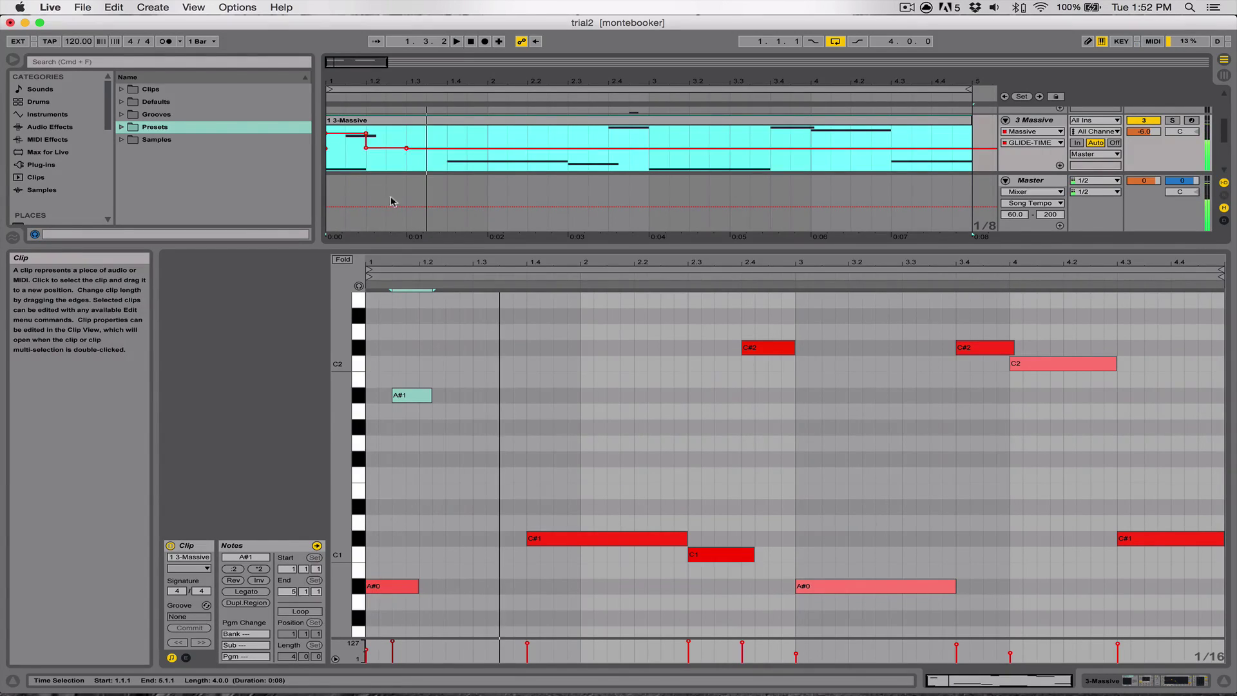
{"action": "left_click", "coordinate": [348, 138]}
{"action": "key", "text": "space"}
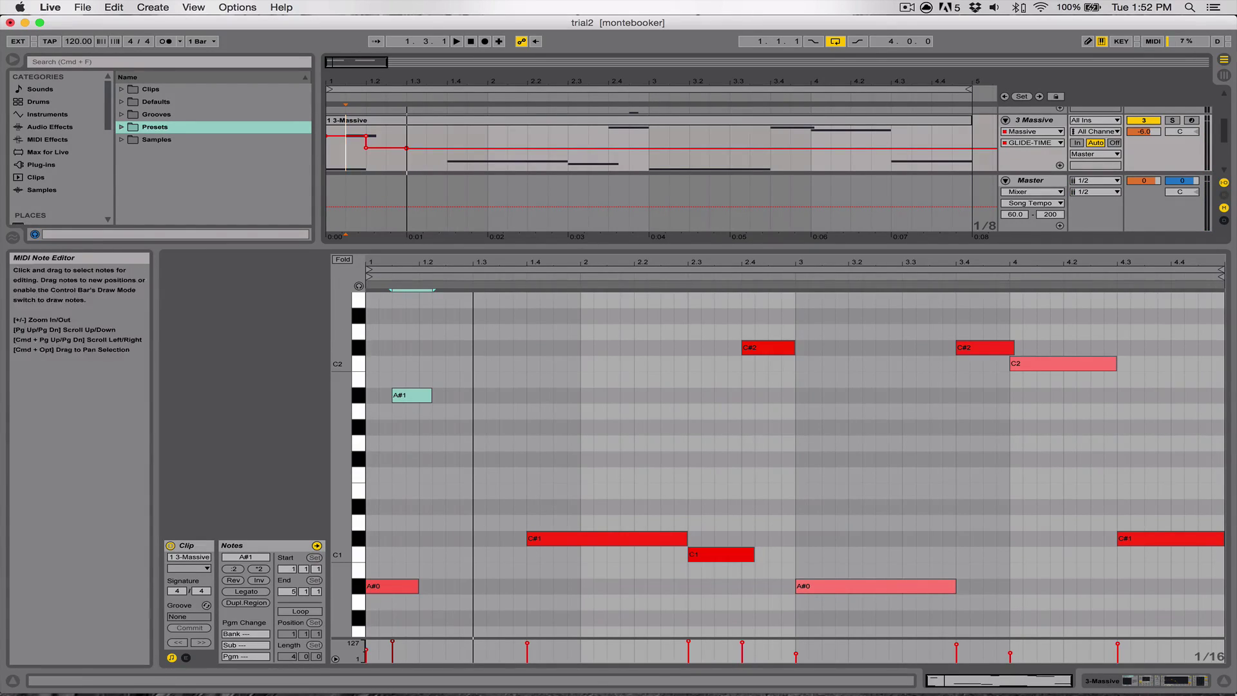
Fine-tune the lower glide-time breakpoint at 1.2 in the 3-Massive clip and play from 1.1.1.
{"action": "left_click", "coordinate": [1222, 681]}
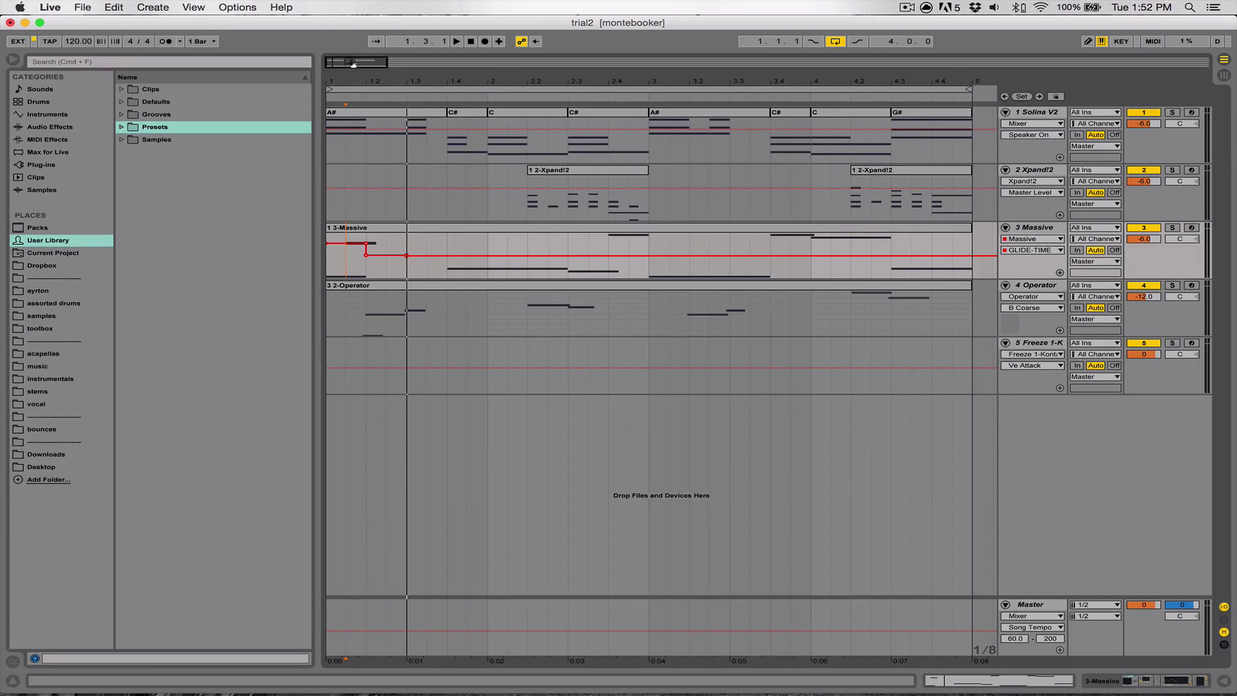
{"action": "left_click_drag", "start_coordinate": [355, 79], "coordinate": [377, 103]}
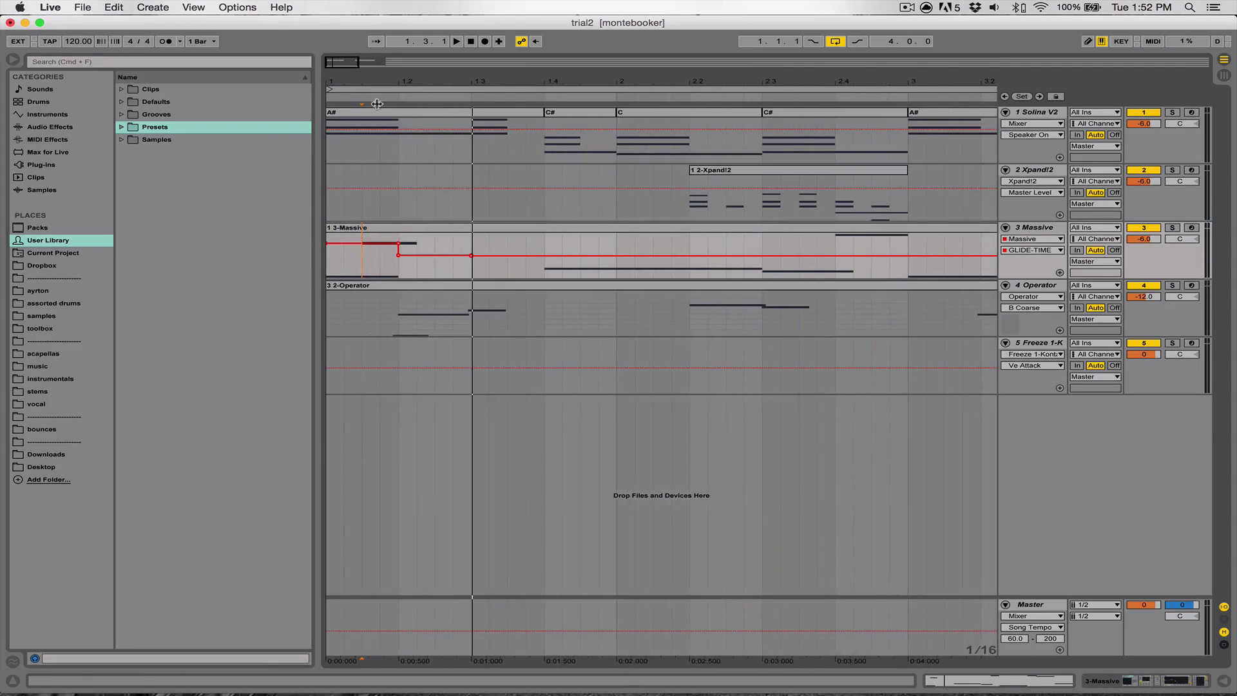
{"action": "double_click", "coordinate": [362, 230]}
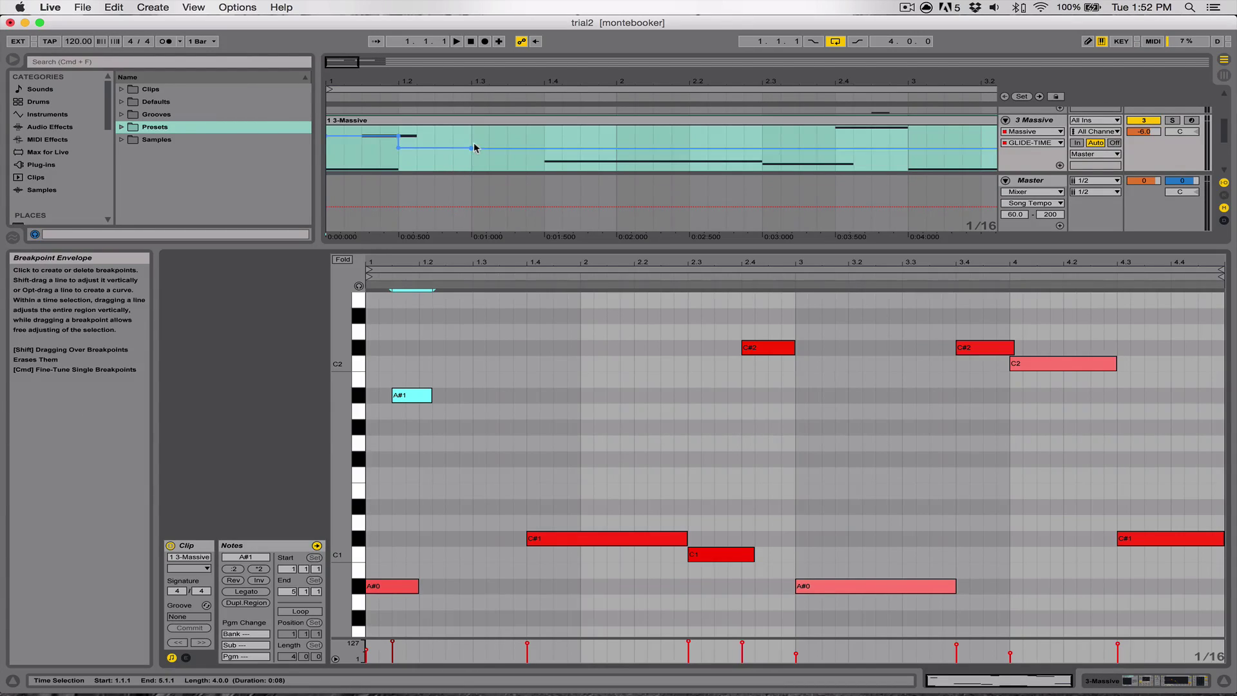
{"action": "left_click", "coordinate": [425, 160]}
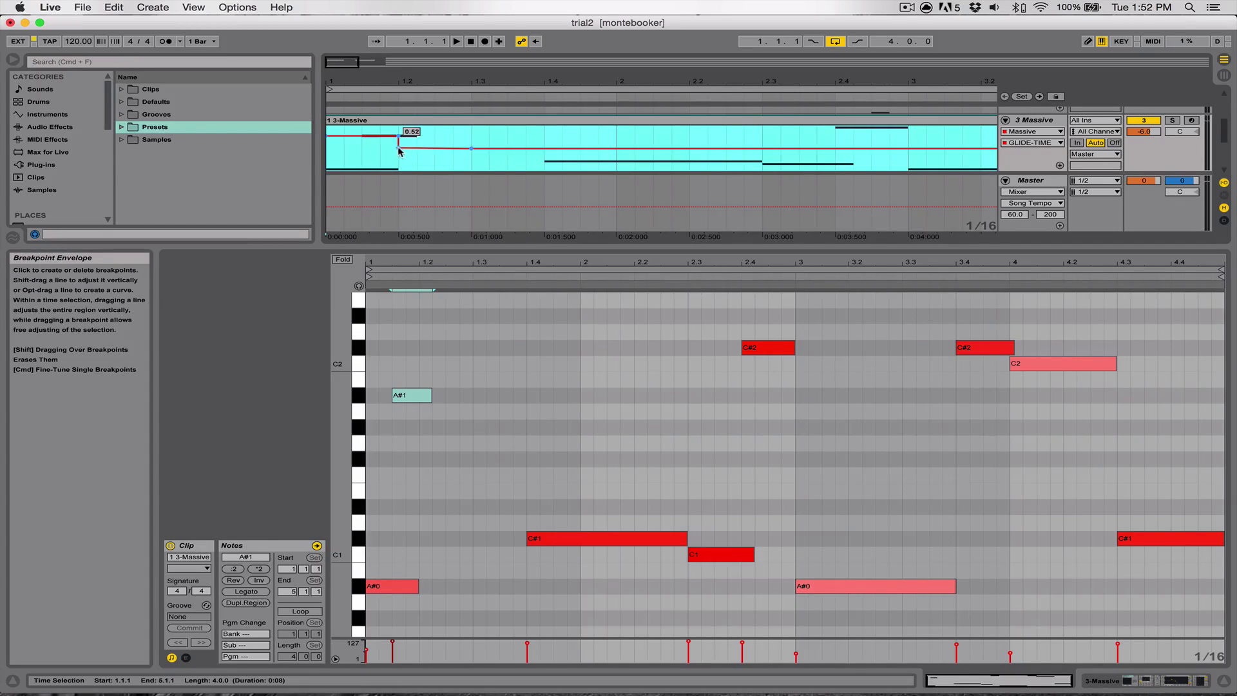
{"action": "left_click", "coordinate": [399, 152]}
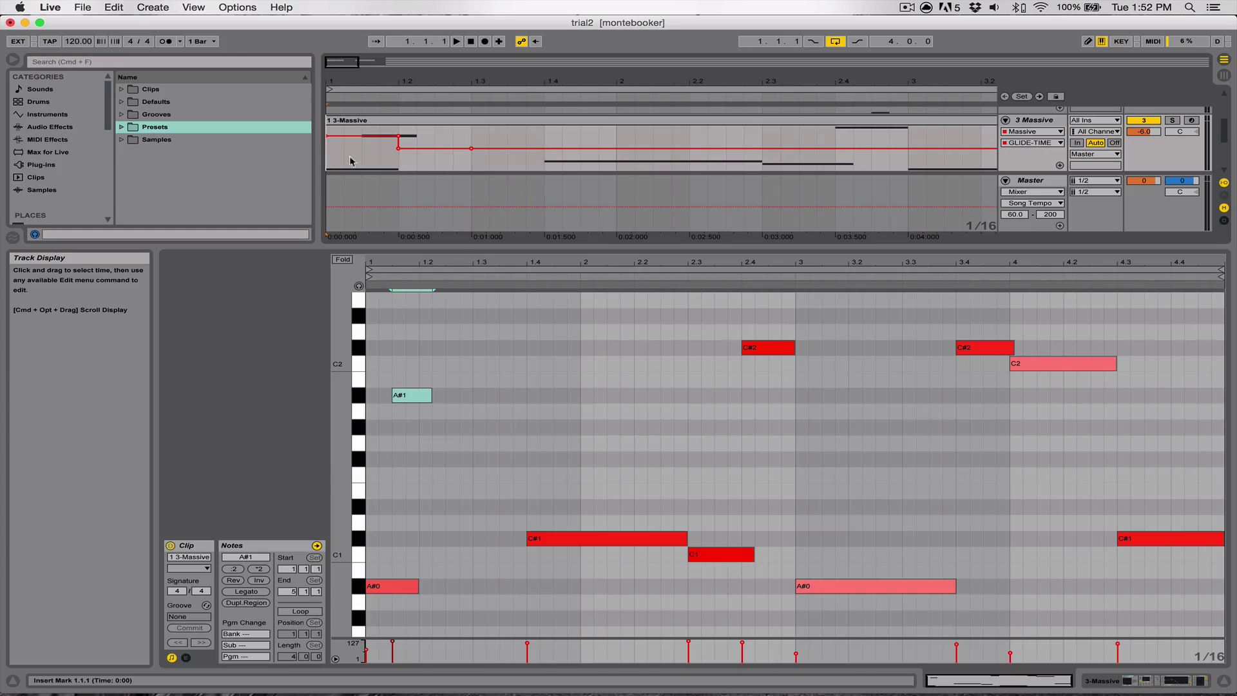
{"action": "key", "text": "space"}
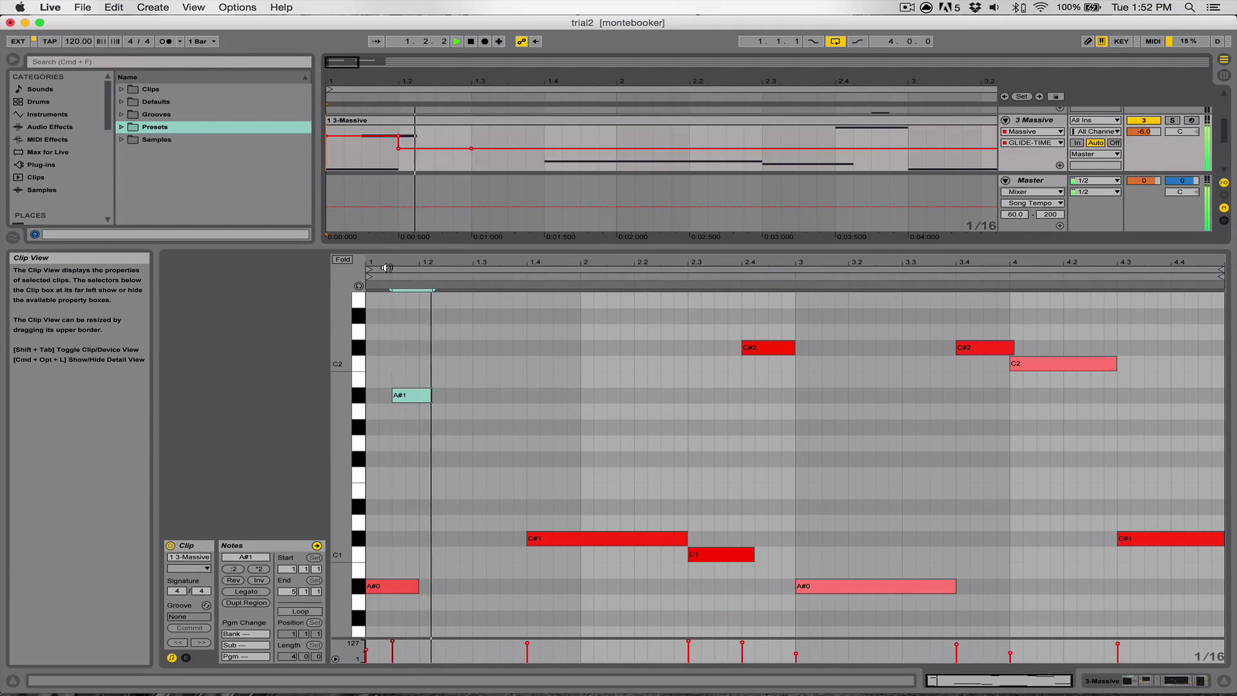
{"action": "key", "text": "space"}
Select 1.1.1 to 1.1.4 on the Massive track, play the arrangement from there and hide the note editor.
{"action": "left_click_drag", "start_coordinate": [335, 165], "coordinate": [380, 161]}
{"action": "scroll", "coordinate": [386, 149], "scroll_direction": "down", "scroll_amount": 1}
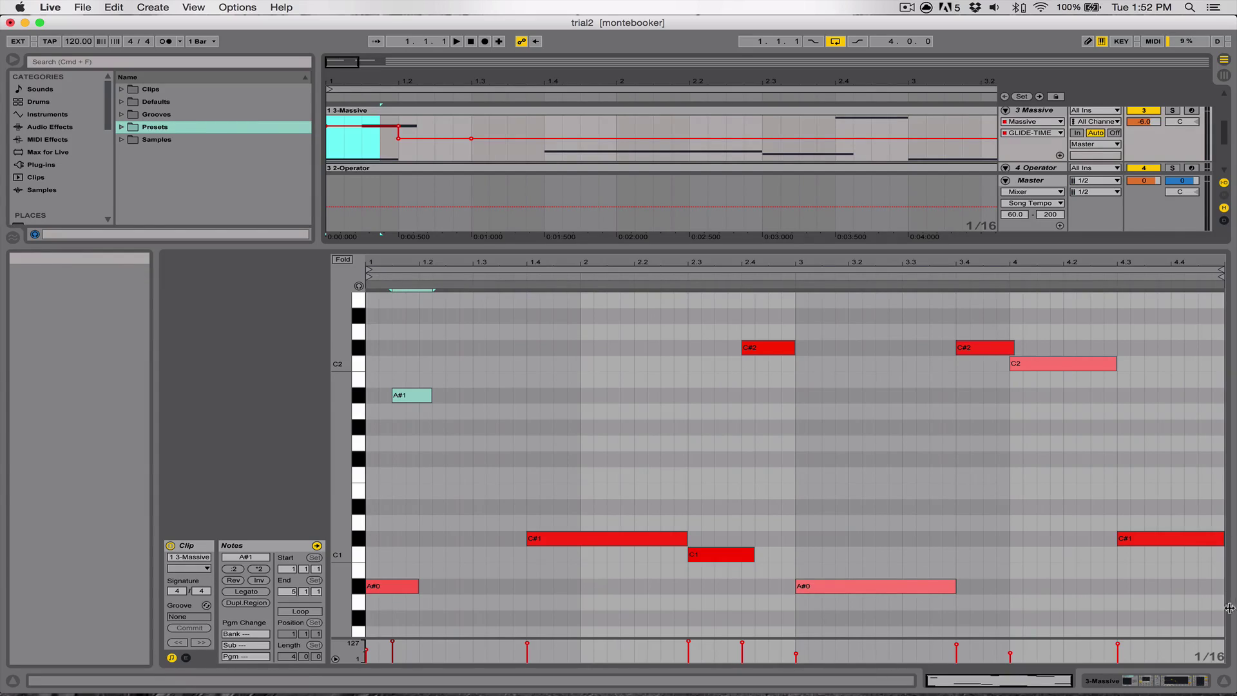
{"action": "key", "text": "space"}
{"action": "left_click", "coordinate": [1223, 682]}
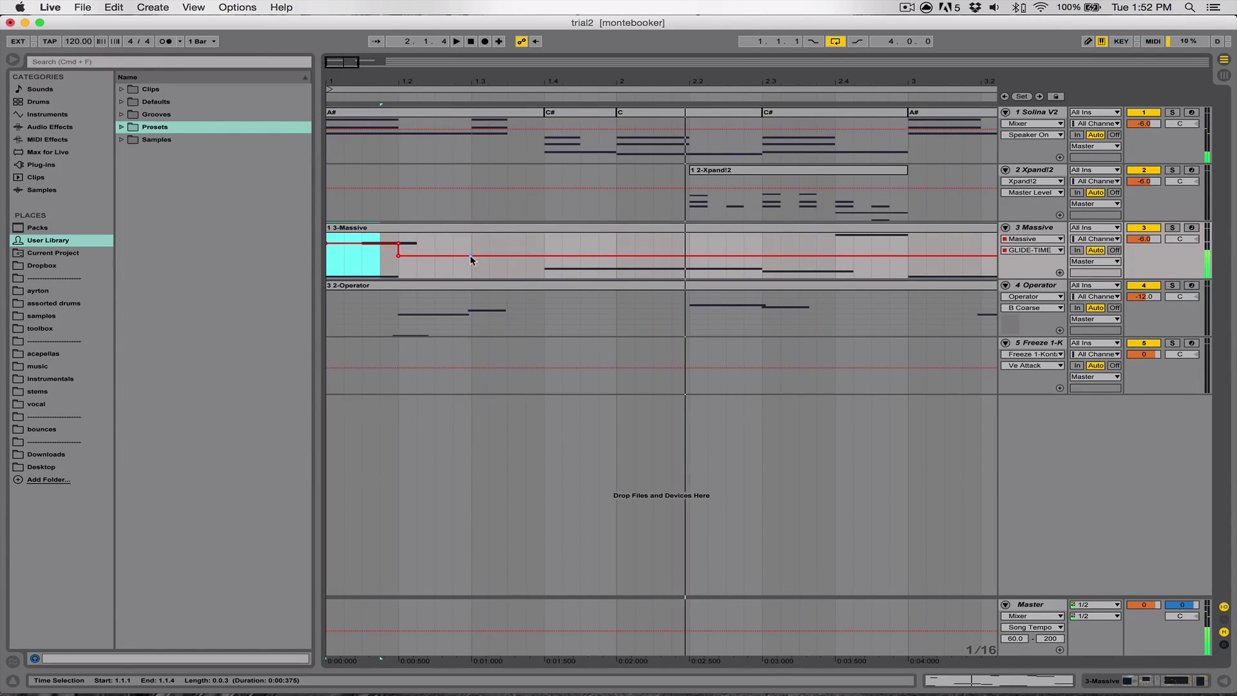
Play the arrangement from 1.4.1 to hear the transition between the C#1 and C1 bass notes.
{"action": "left_click", "coordinate": [545, 249]}
{"action": "key", "text": "space"}
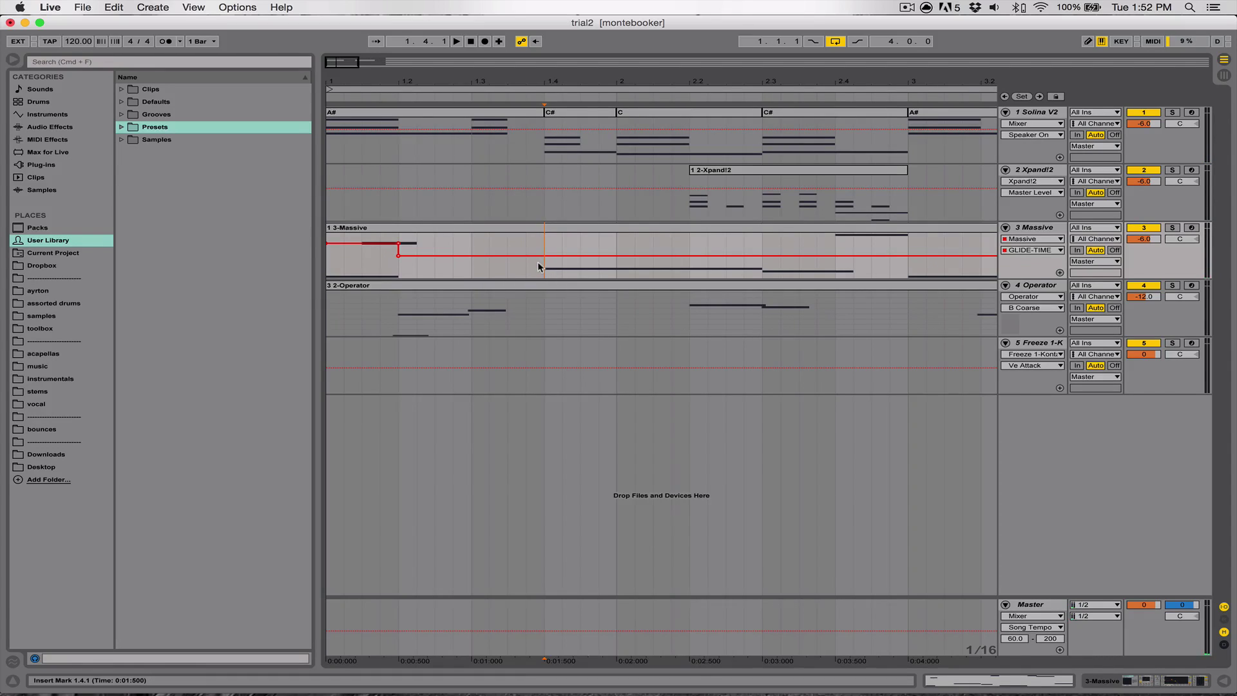
{"action": "scroll", "coordinate": [538, 266], "scroll_direction": "right", "scroll_amount": 3}
{"action": "key", "text": "space"}
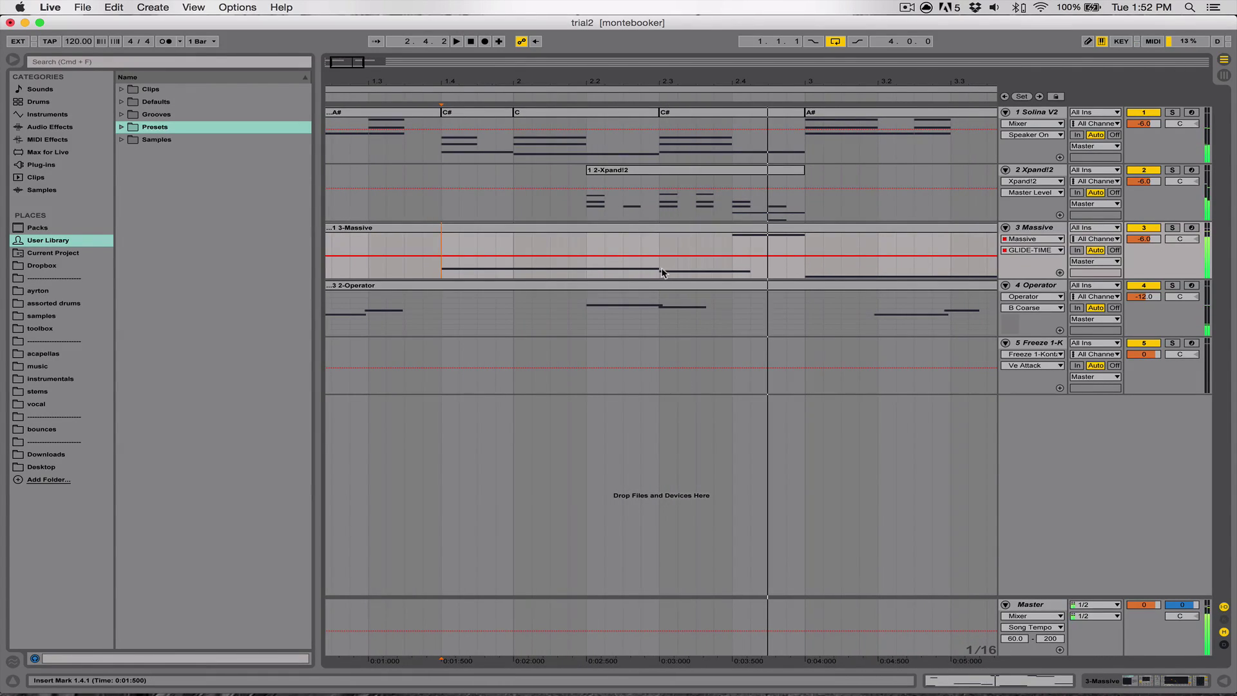
{"action": "key", "text": "space"}
Raise the Massive glide-time automation from 2.2.4 to 2.3.2 over the bass note change and play the passage.
{"action": "mouse_move", "coordinate": [660, 270]}
{"action": "left_mouse_down"}
{"action": "mouse_move", "coordinate": [675, 269]}
{"action": "mouse_move", "coordinate": [665, 268]}
{"action": "left_mouse_up"}
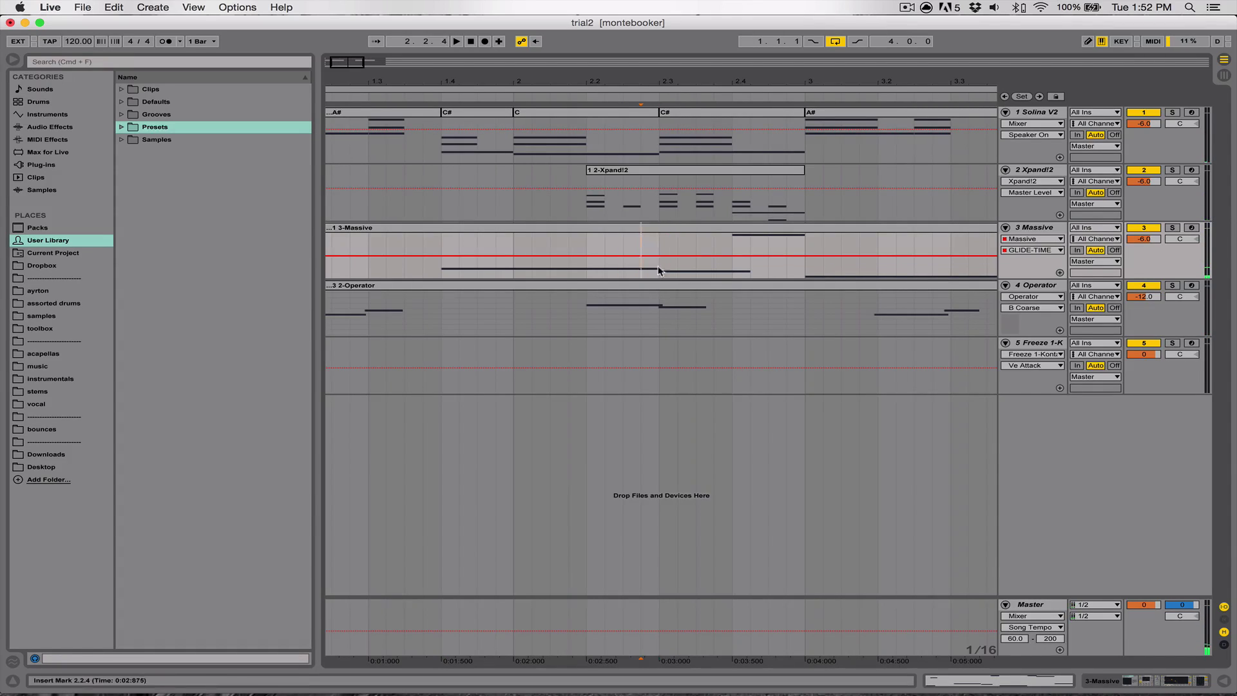
{"action": "left_click", "coordinate": [670, 258]}
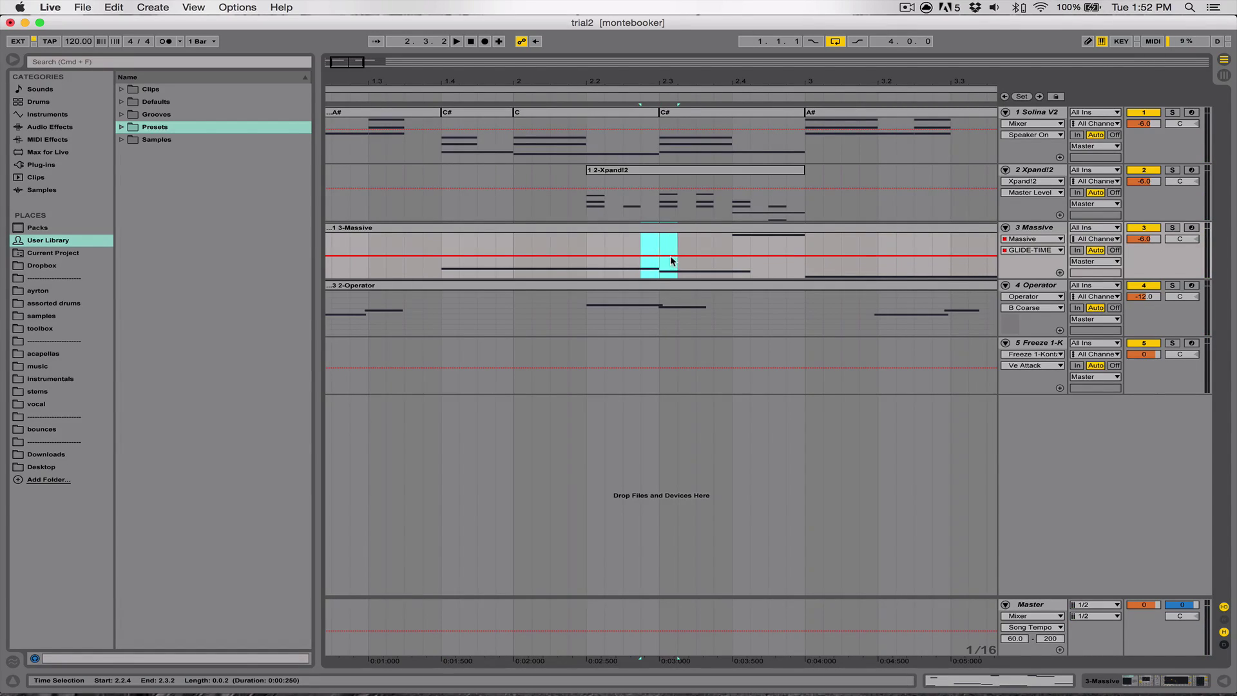
{"action": "left_click_drag", "start_coordinate": [671, 255], "coordinate": [671, 246]}
{"action": "key", "text": "space"}
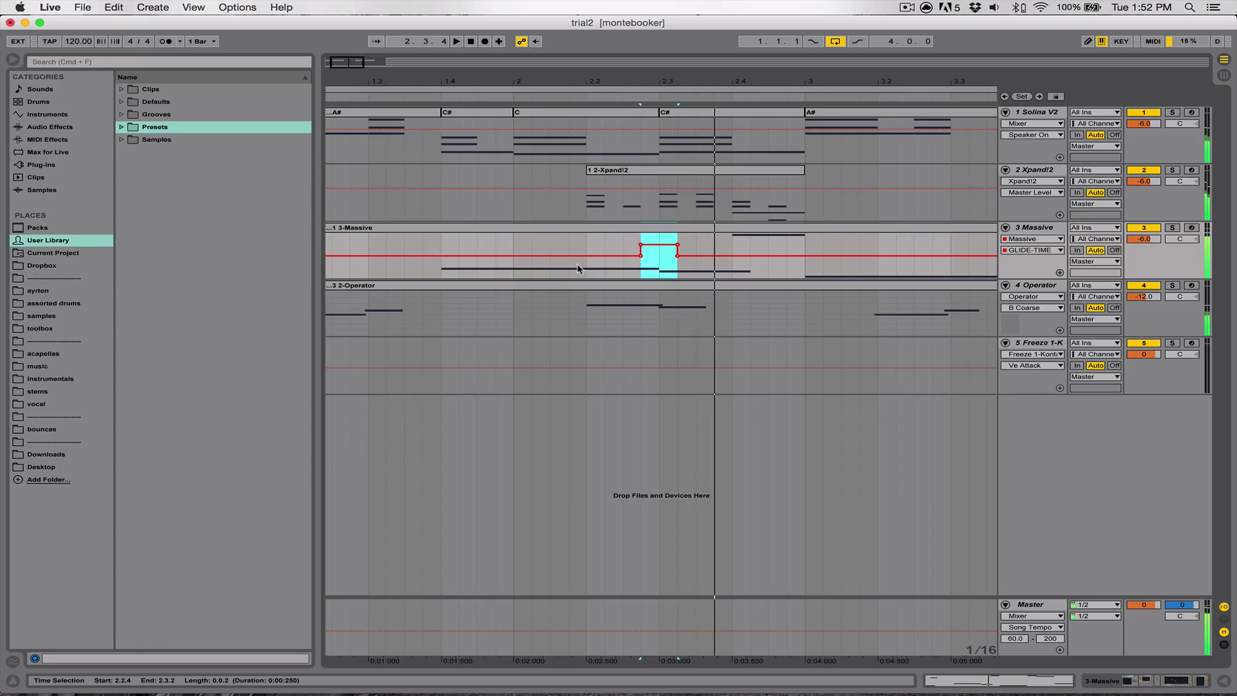
Play the arrangement from 1.4.1 to audition the raised glide-time section around 2.3 and stop playback.
{"action": "left_click", "coordinate": [455, 235]}
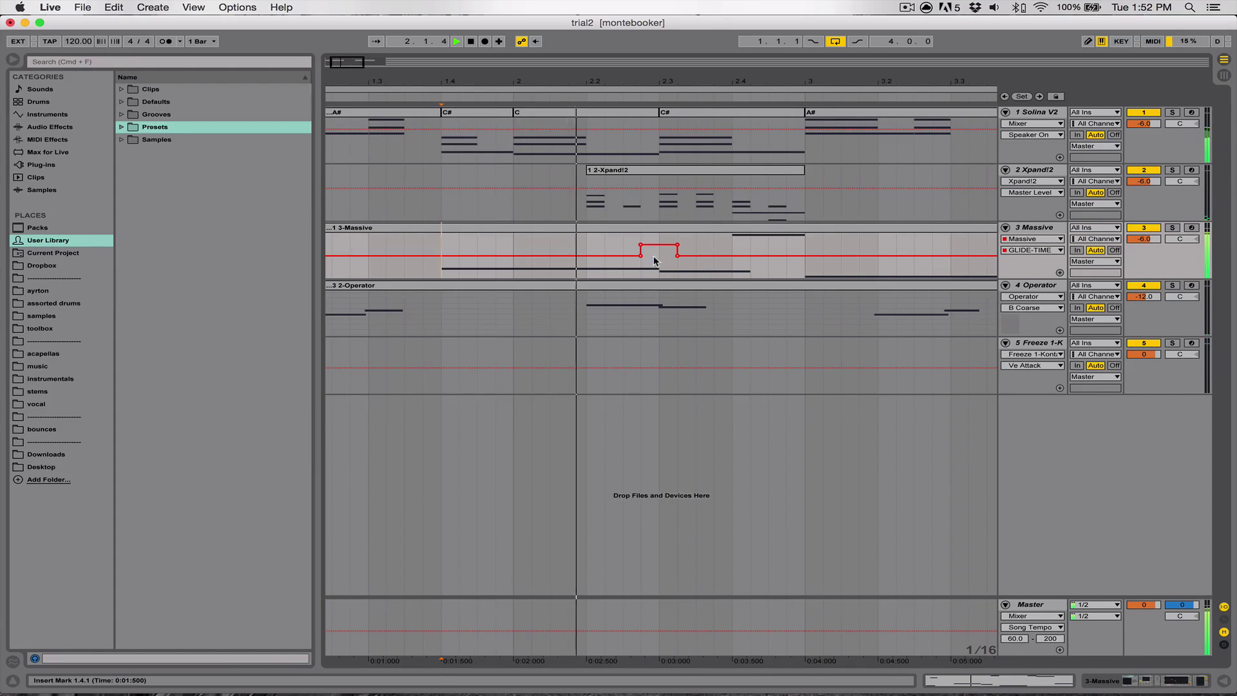
{"action": "left_click", "coordinate": [673, 227]}
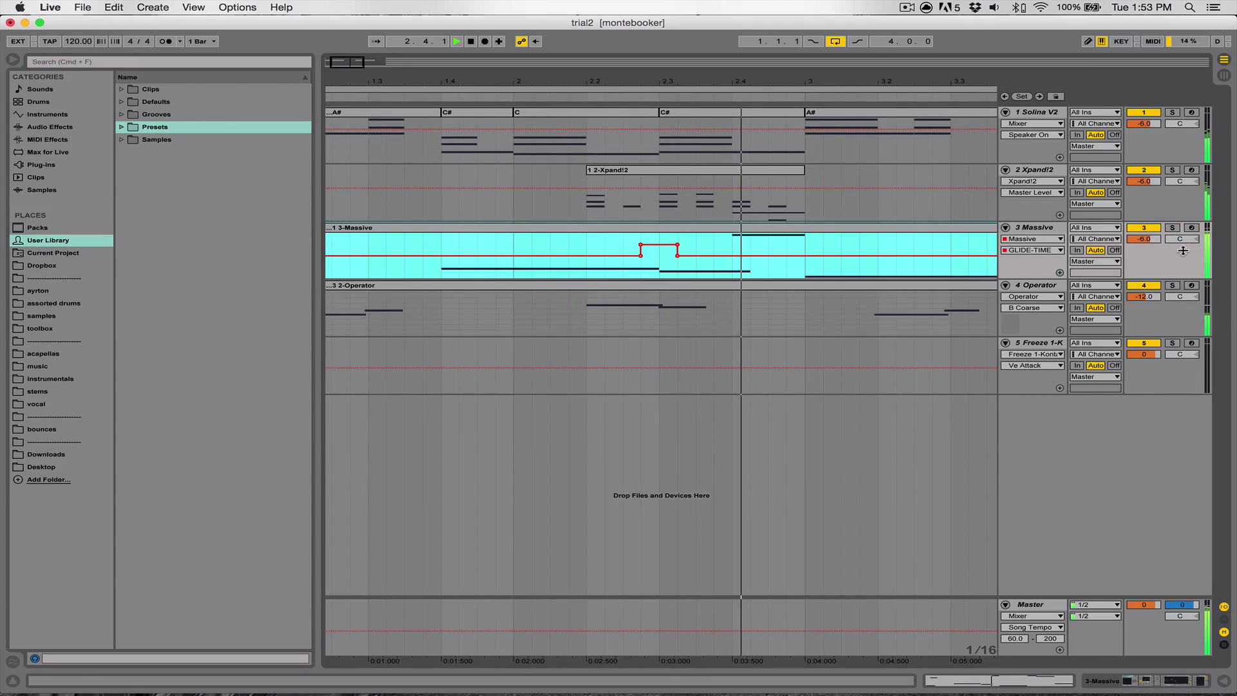
{"action": "key", "text": "space"}
Extend the start of the C1 note in the 3-Massive clip slightly before 2.3 so it overlaps the C#1 note.
{"action": "double_click", "coordinate": [661, 229]}
{"action": "left_click", "coordinate": [833, 493]}
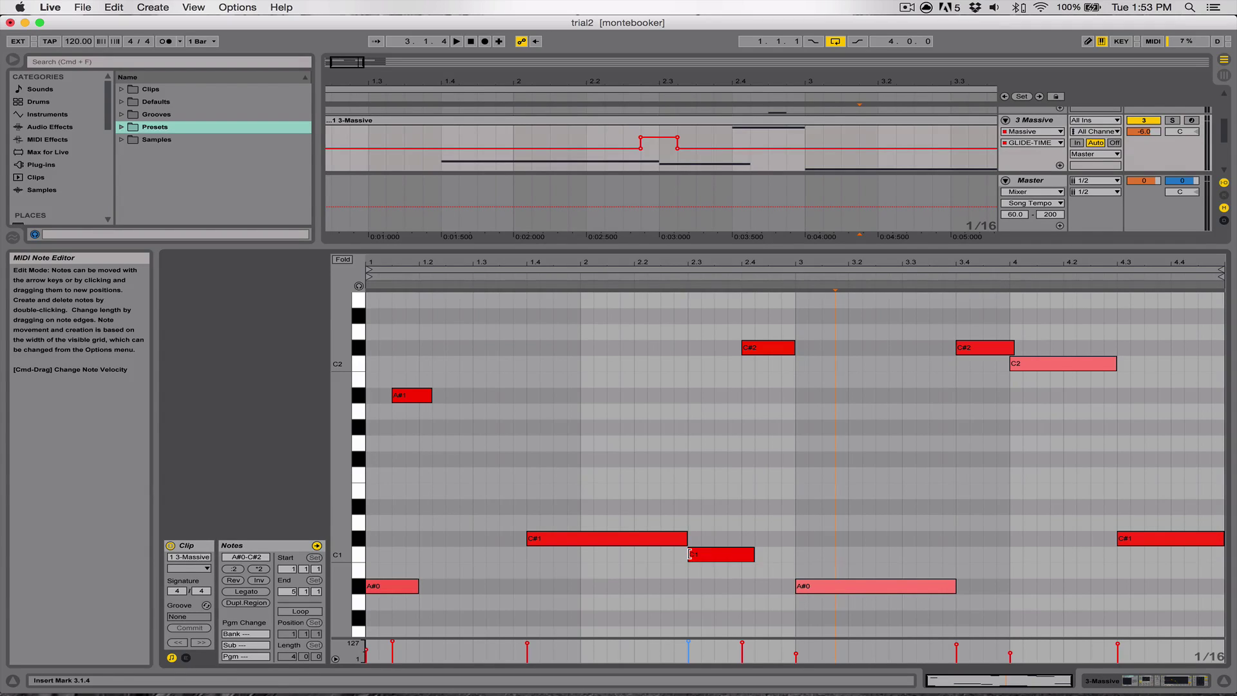
{"action": "left_click_drag", "start_coordinate": [689, 554], "coordinate": [685, 554]}
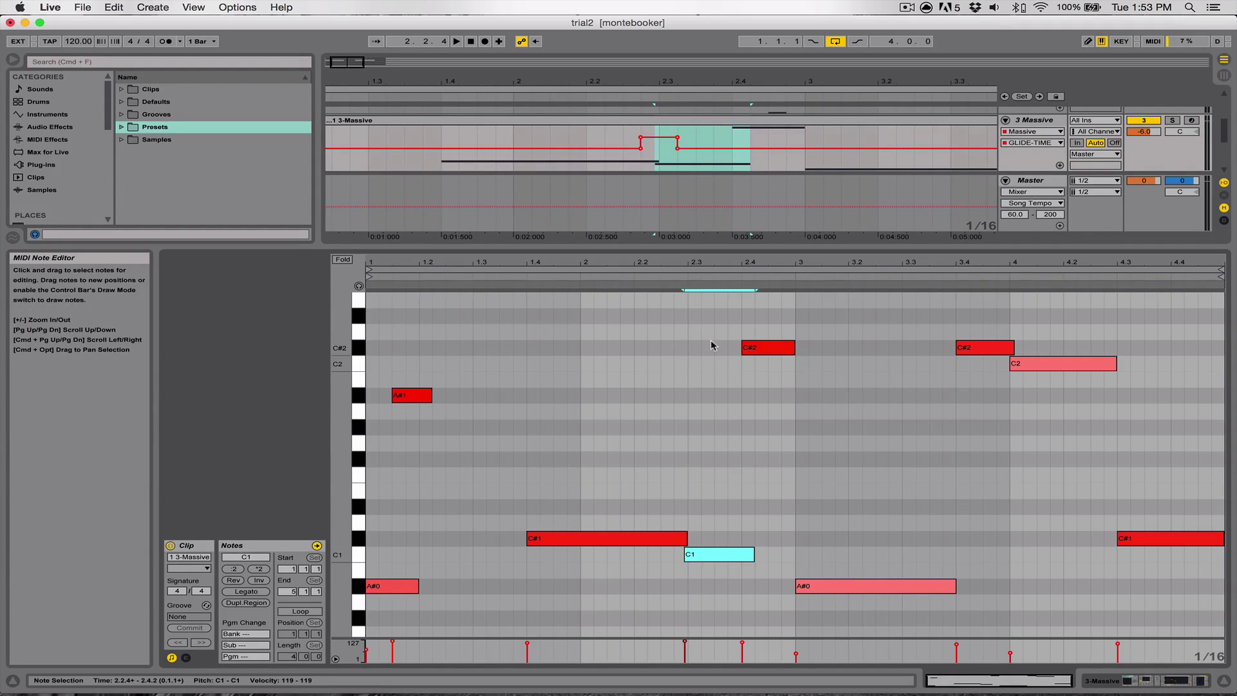
Play the overlapping C#1 and C1 bass notes from around 2.2 and 1.4, stop playback and hide the note editor.
{"action": "left_click", "coordinate": [644, 275]}
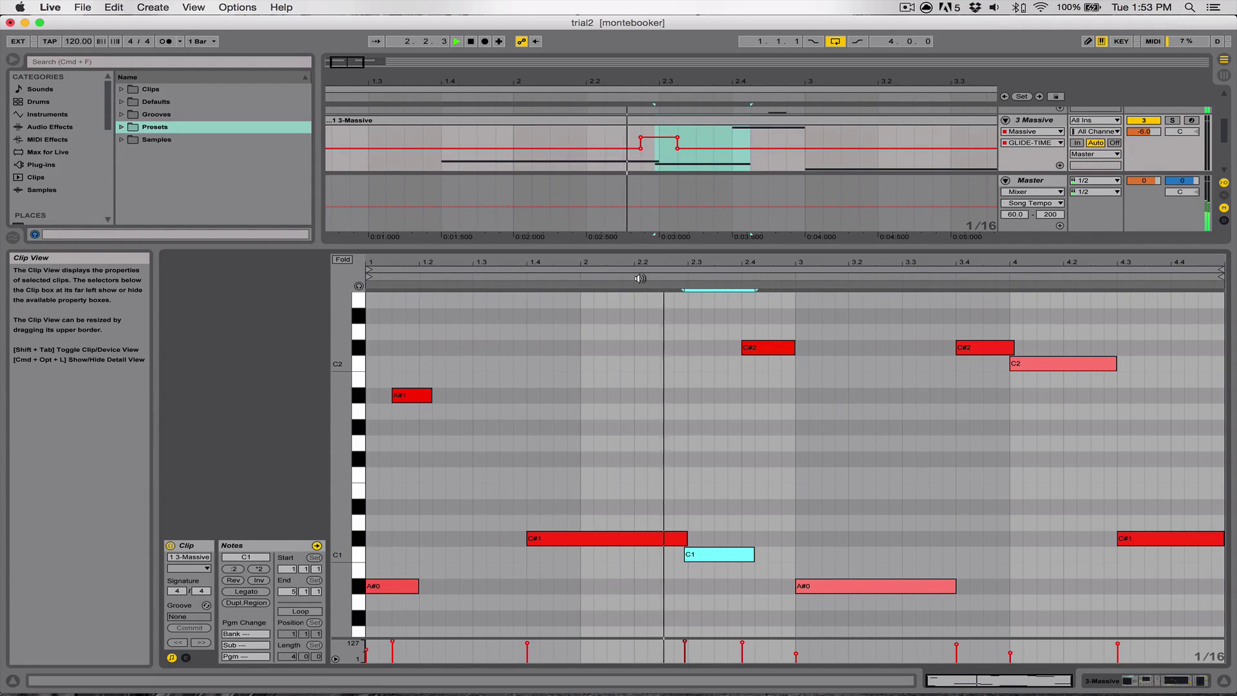
{"action": "left_click", "coordinate": [524, 275]}
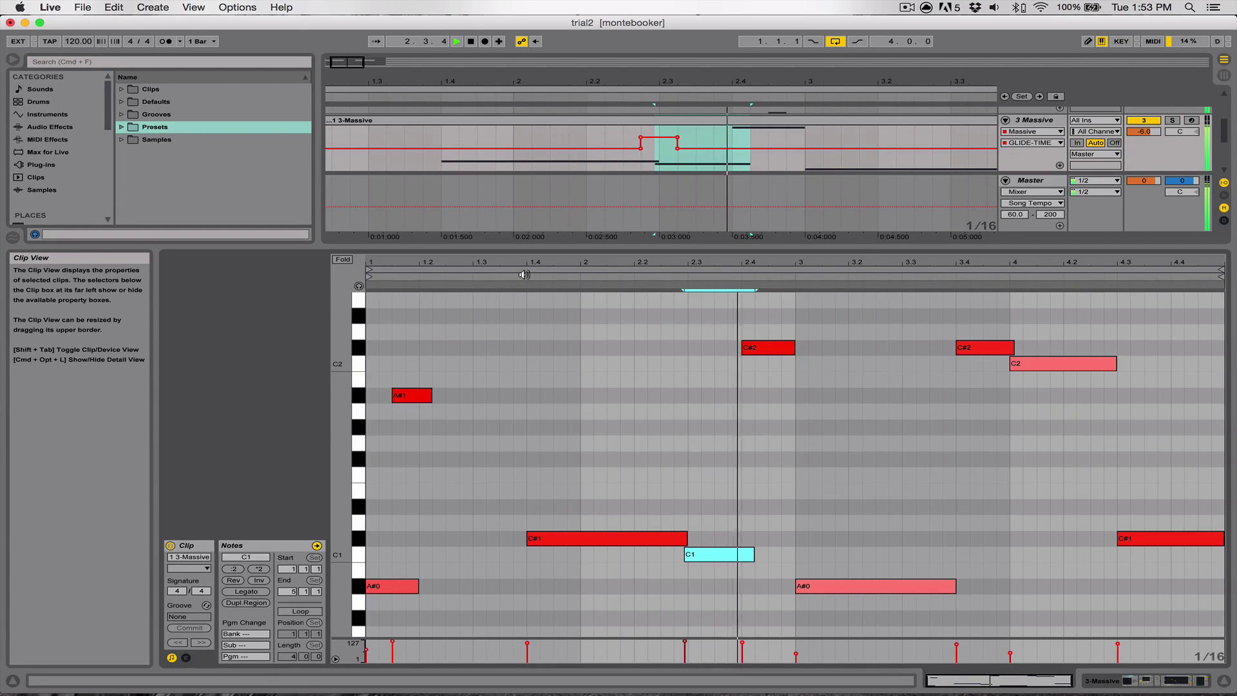
{"action": "left_click", "coordinate": [546, 275]}
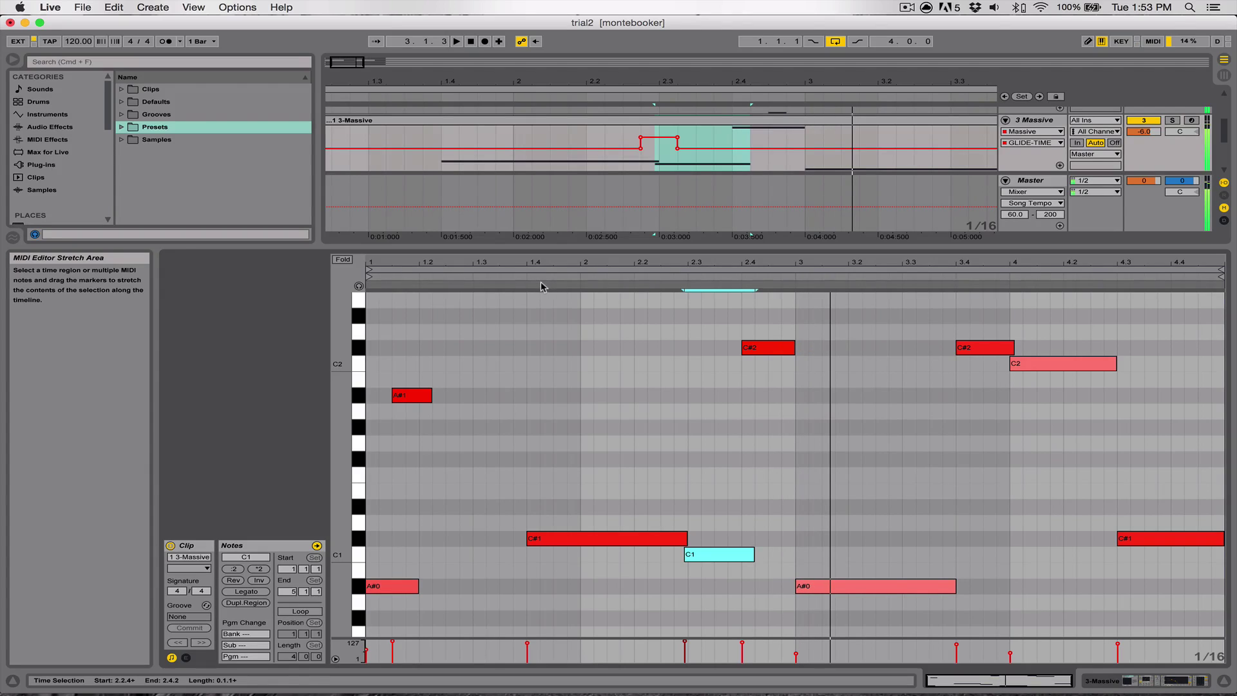
{"action": "key", "text": "super+alt+l"}
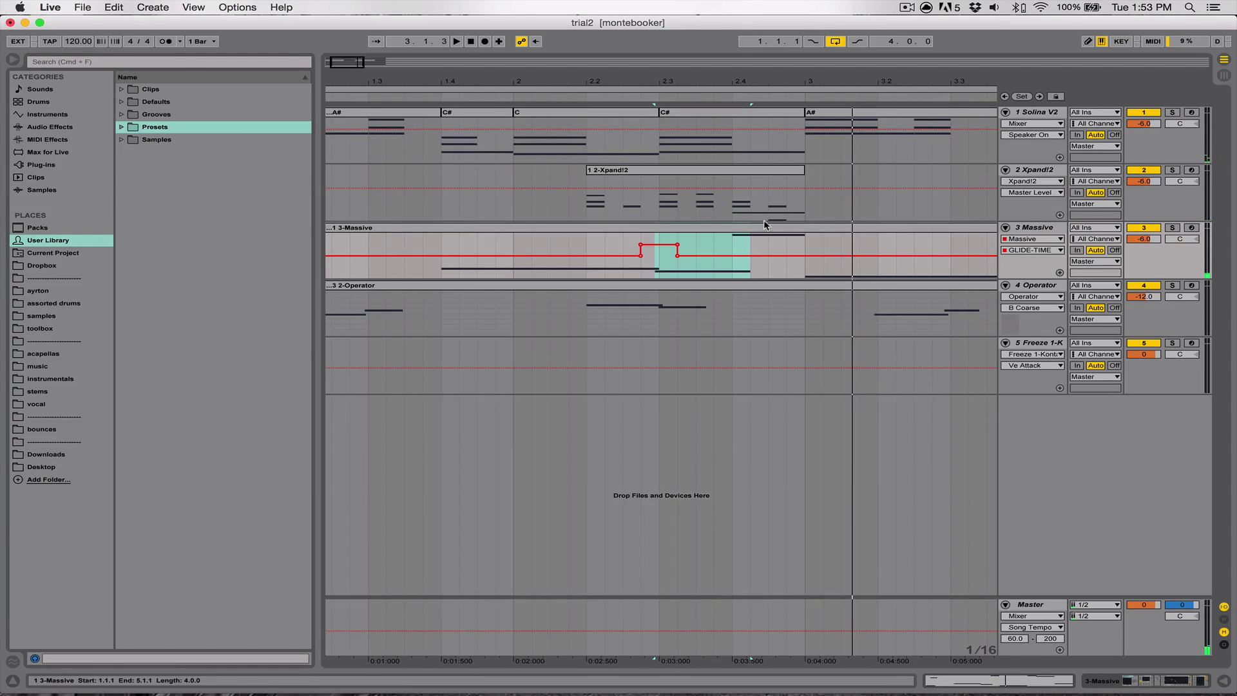
Duplicate the Massive glide-time envelope of 1.1.1 to 3.1.1 onto the following two bars.
{"action": "left_click_drag", "start_coordinate": [794, 82], "coordinate": [795, 12]}
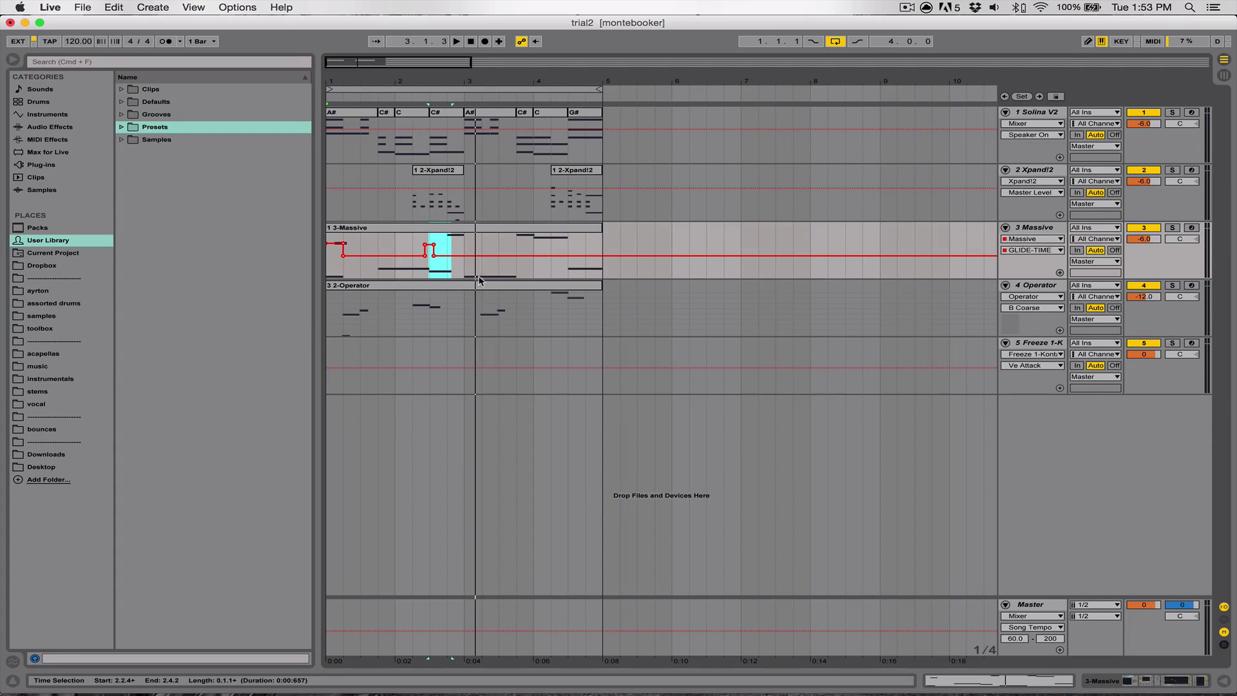
{"action": "left_click_drag", "start_coordinate": [464, 270], "coordinate": [263, 262]}
{"action": "right_click", "coordinate": [385, 250]}
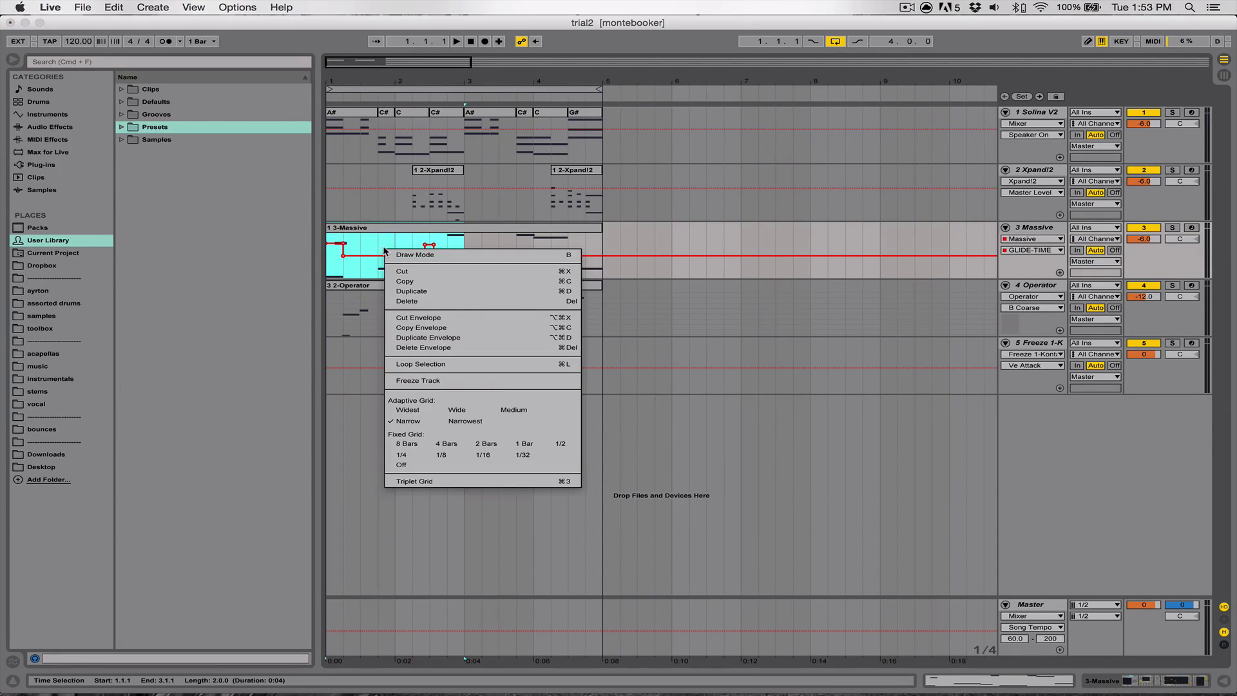
{"action": "left_click", "coordinate": [460, 337]}
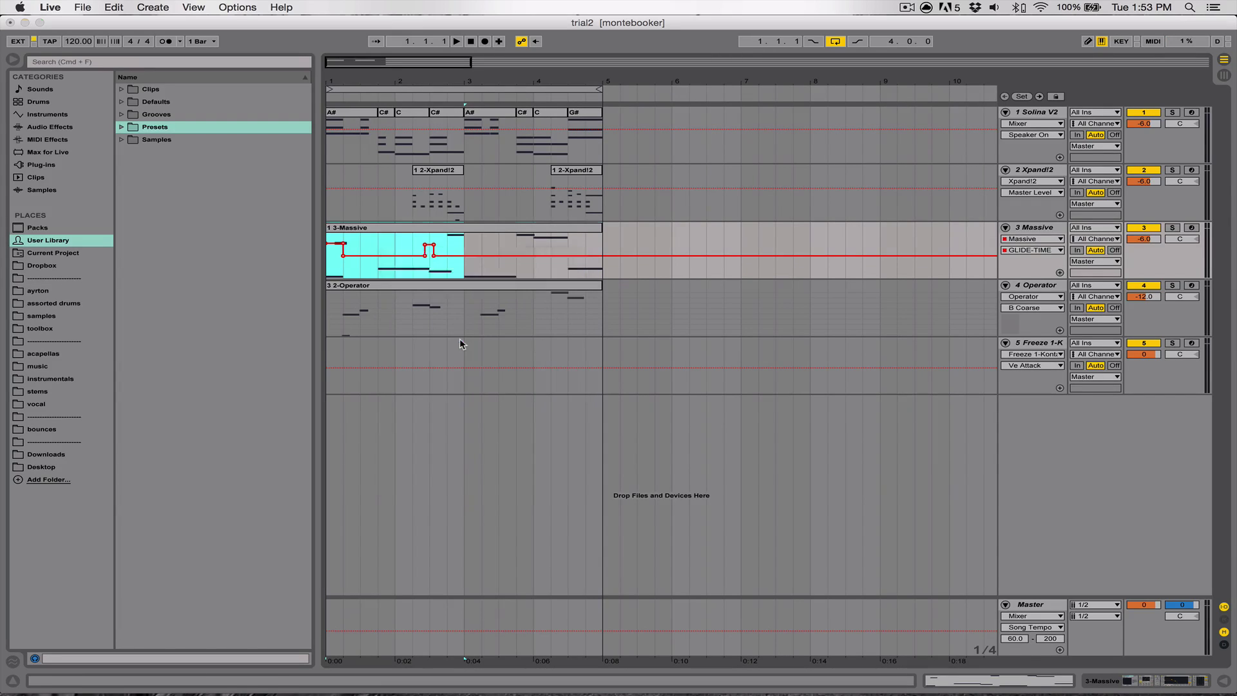
Duplicate the four-bar 3-Massive clip to 5.1.1 and go back to the original clip.
{"action": "left_click", "coordinate": [537, 229]}
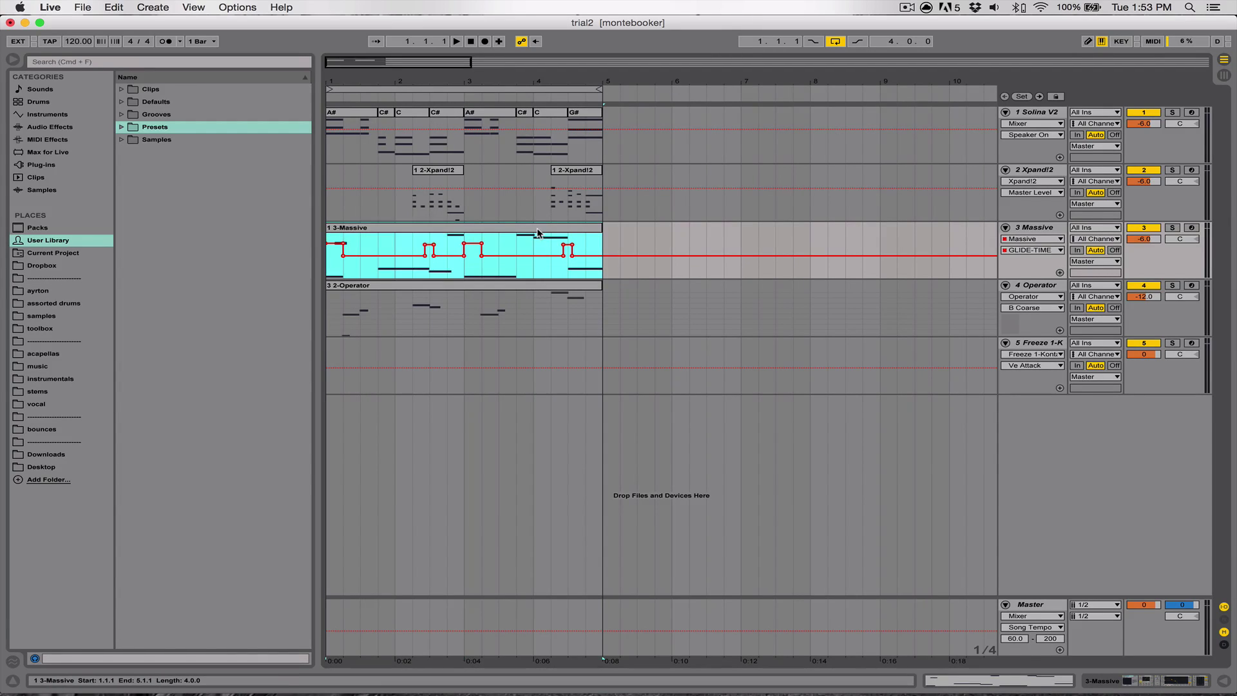
{"action": "key", "text": "super+d"}
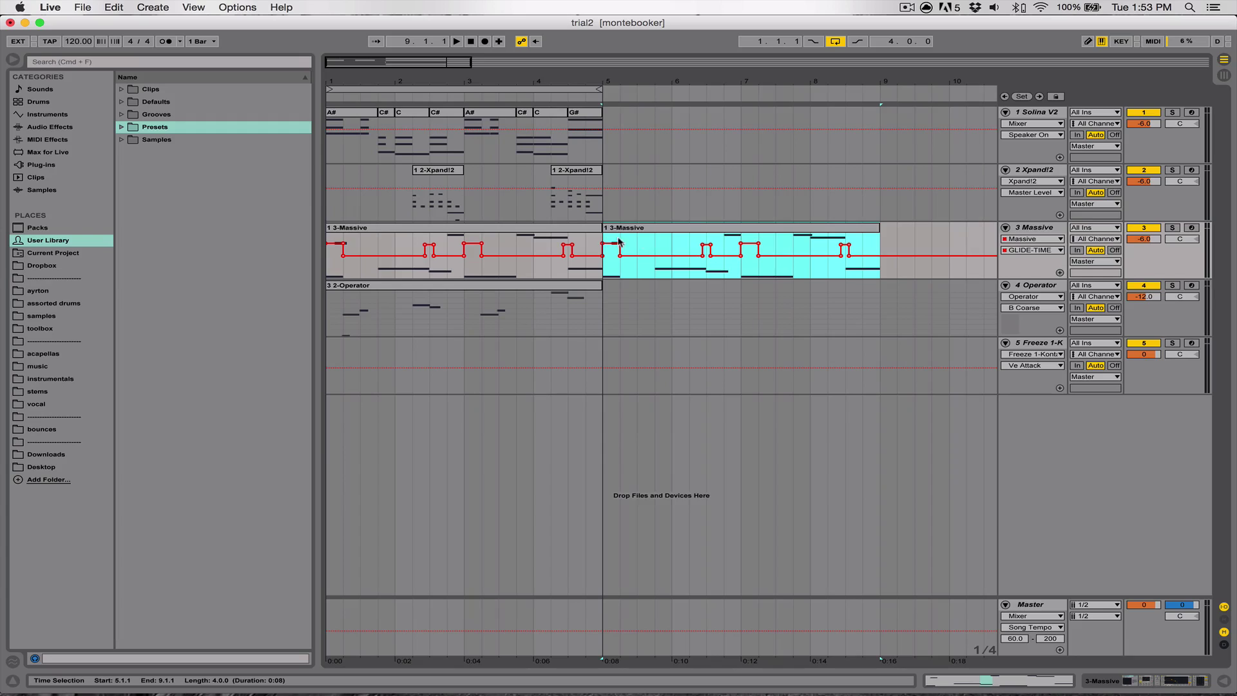
{"action": "left_click", "coordinate": [440, 267]}
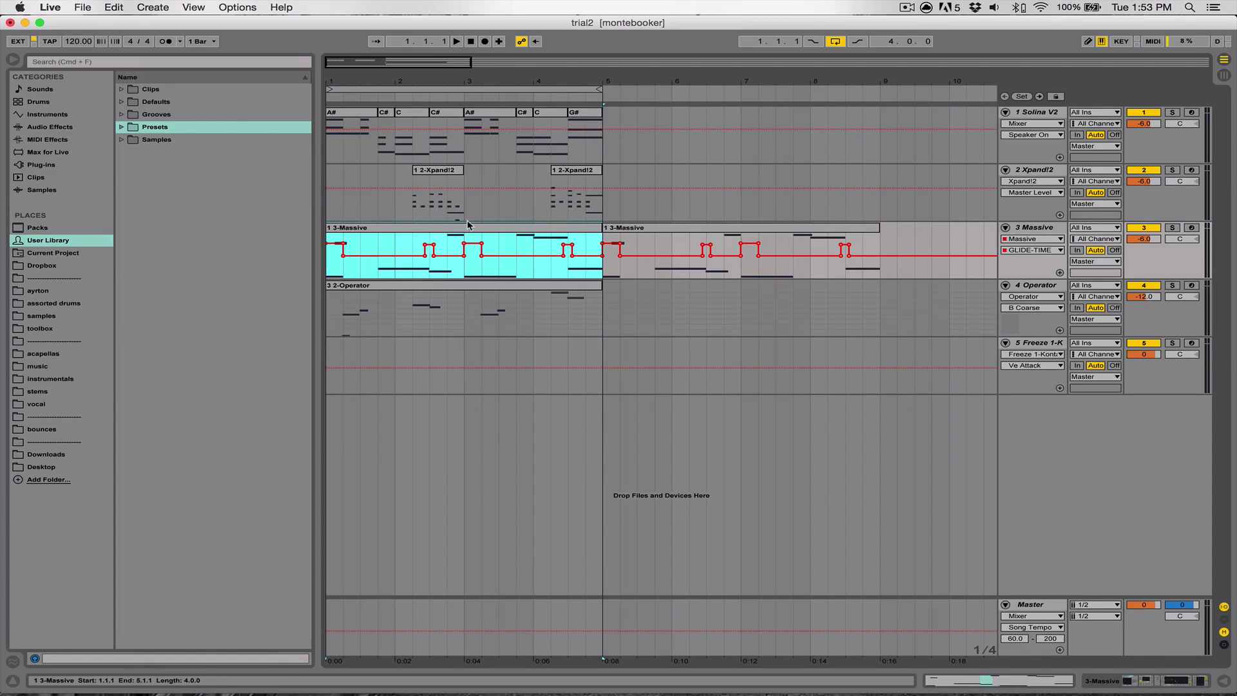
{"action": "left_click_drag", "start_coordinate": [450, 233], "coordinate": [322, 248]}
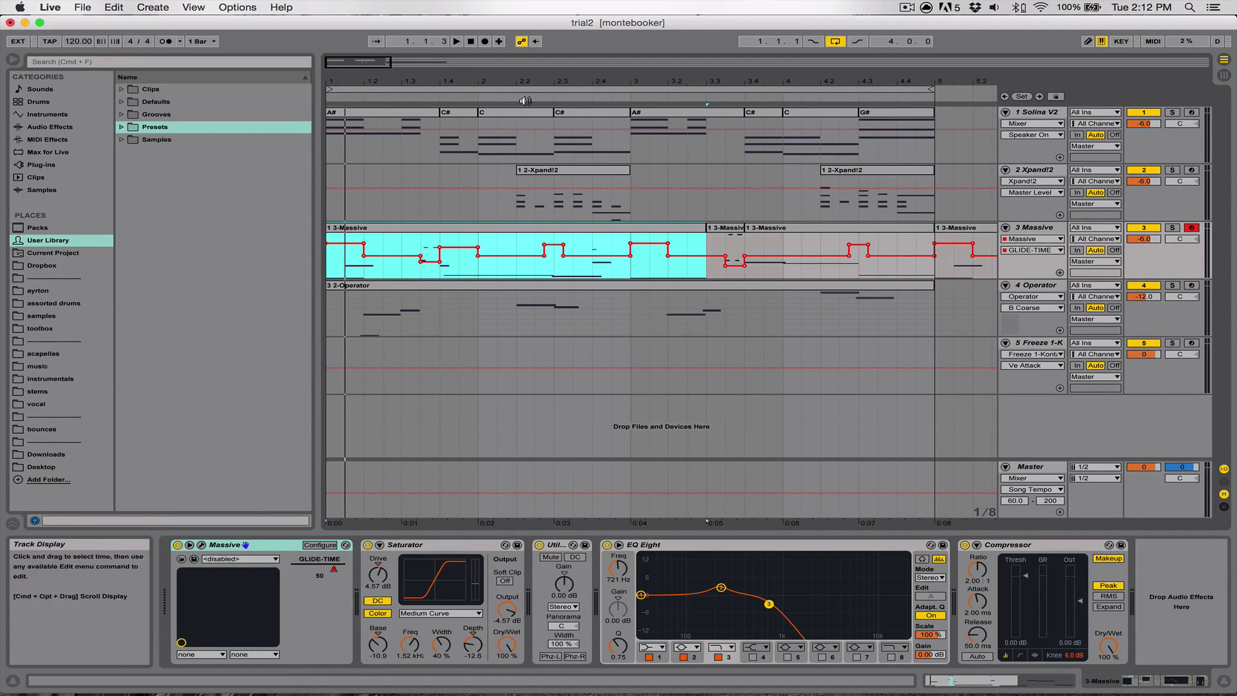
Deactivate the D#3 note just after 1.3.4 in the first 3-Massive clip, select the preceding D#2 and D#3 notes and hide the note editor.
{"action": "left_click_drag", "start_coordinate": [546, 73], "coordinate": [425, 89]}
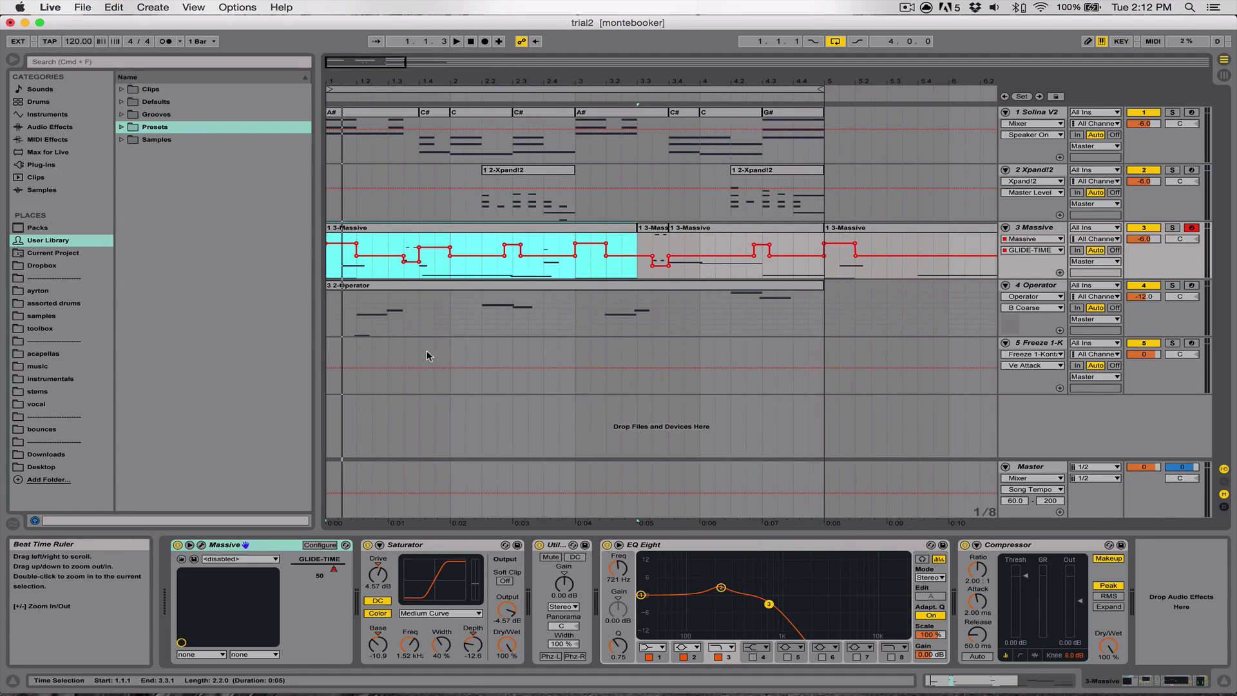
{"action": "left_click", "coordinate": [402, 274]}
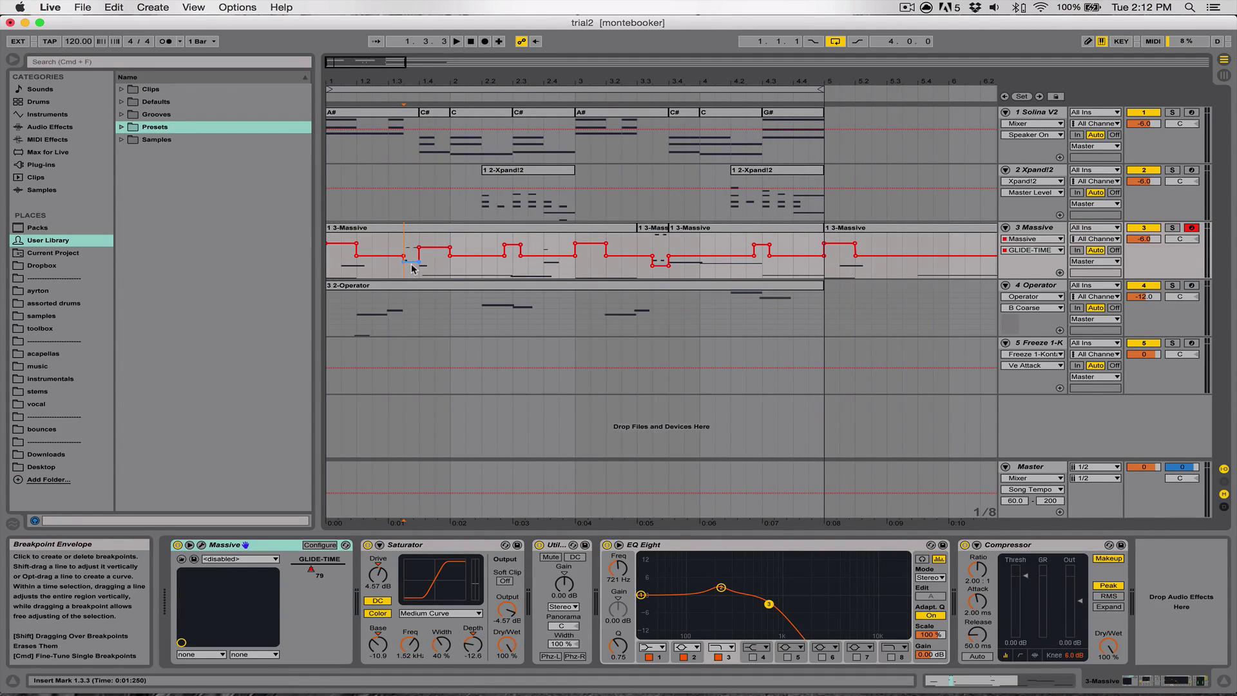
{"action": "double_click", "coordinate": [412, 229]}
{"action": "left_click", "coordinate": [713, 422]}
{"action": "scroll", "coordinate": [683, 425], "scroll_direction": "down", "scroll_amount": 5}
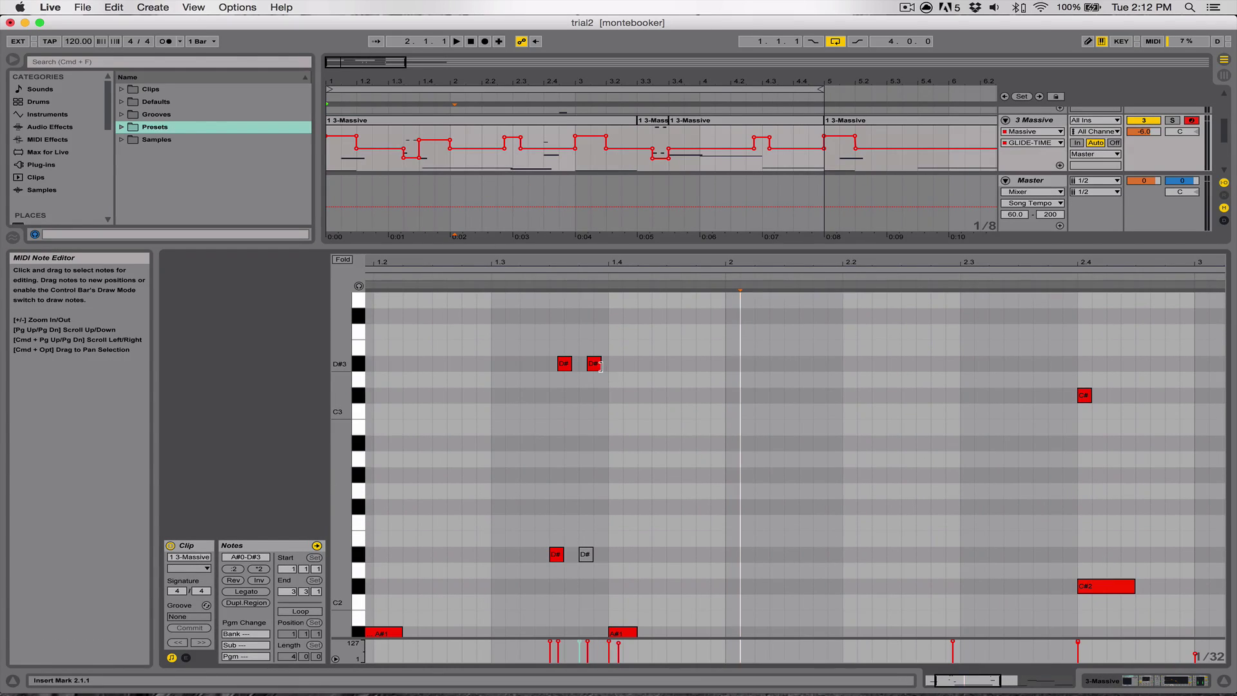
{"action": "left_click", "coordinate": [590, 363]}
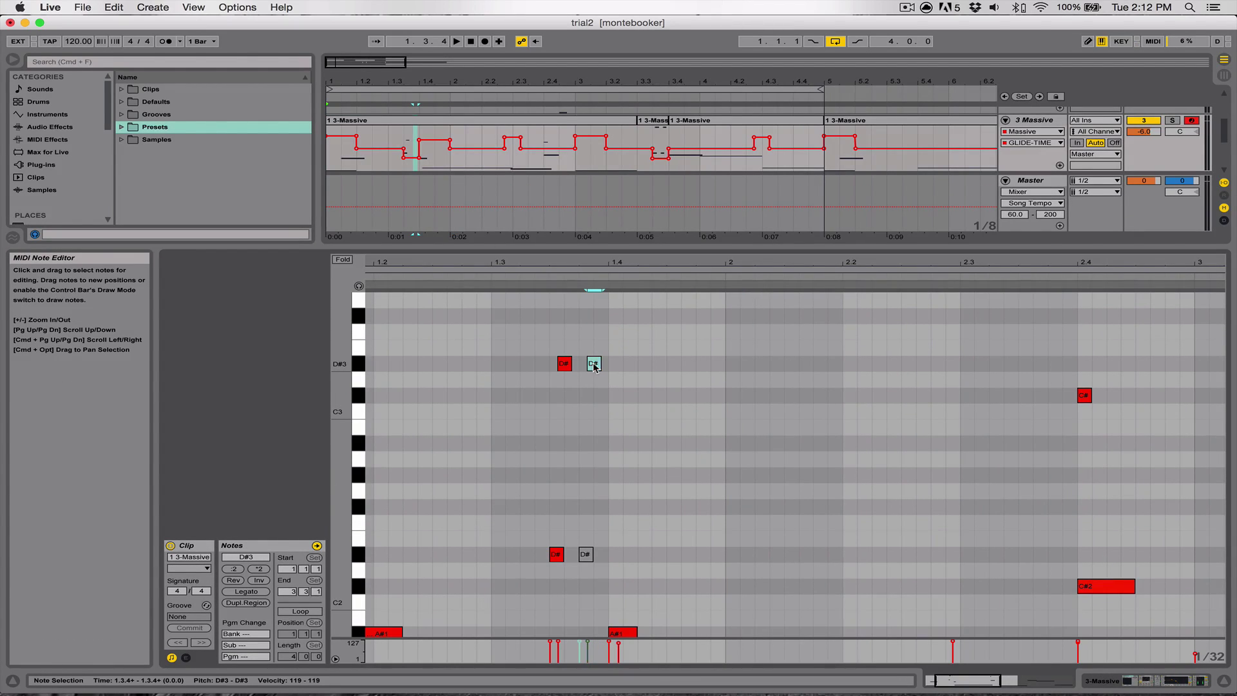
{"action": "scroll", "coordinate": [580, 386], "scroll_direction": "down", "scroll_amount": 4}
{"action": "left_click_drag", "start_coordinate": [541, 488], "coordinate": [572, 295]}
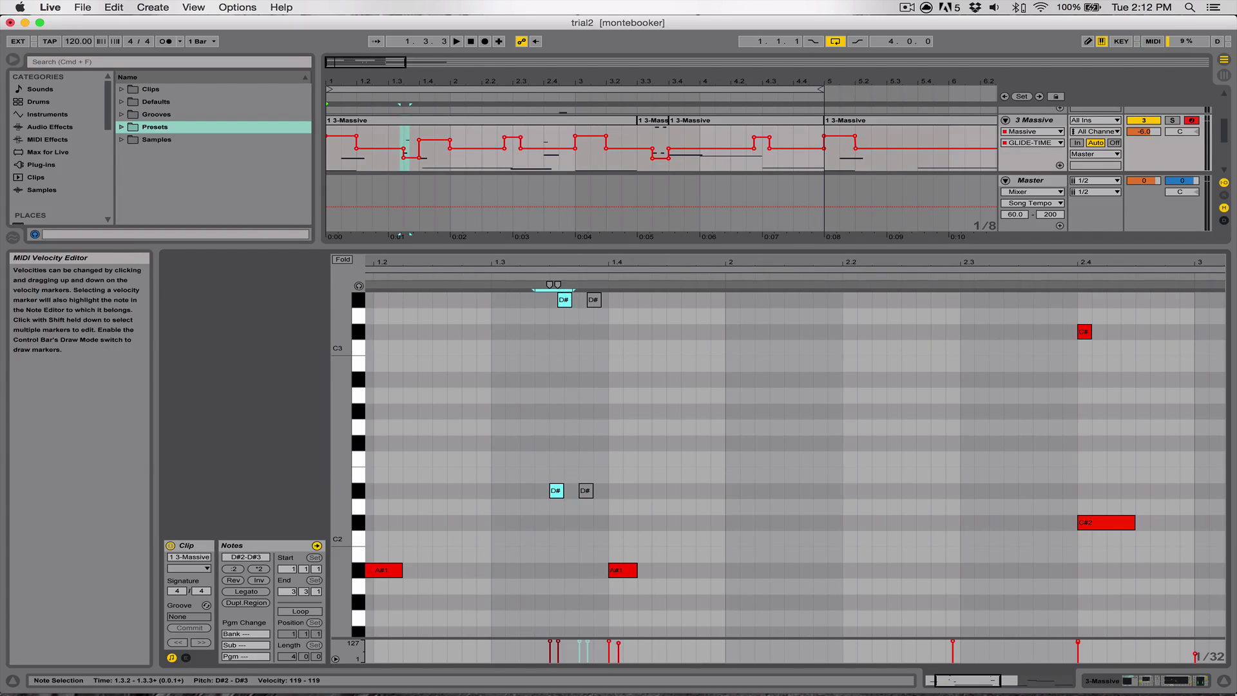
{"action": "left_click", "coordinate": [1223, 681]}
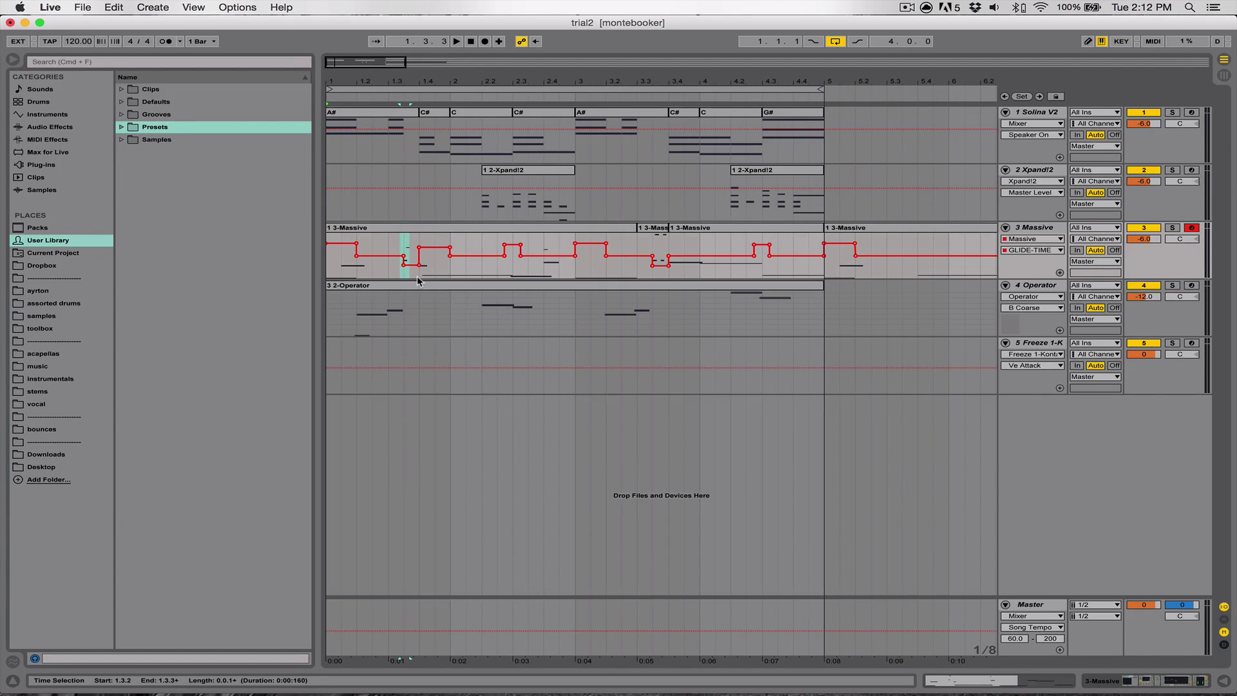
Select the first 3-Massive clip and play the arrangement from 1.1.1 through the four-bar loop.
{"action": "left_click", "coordinate": [400, 230]}
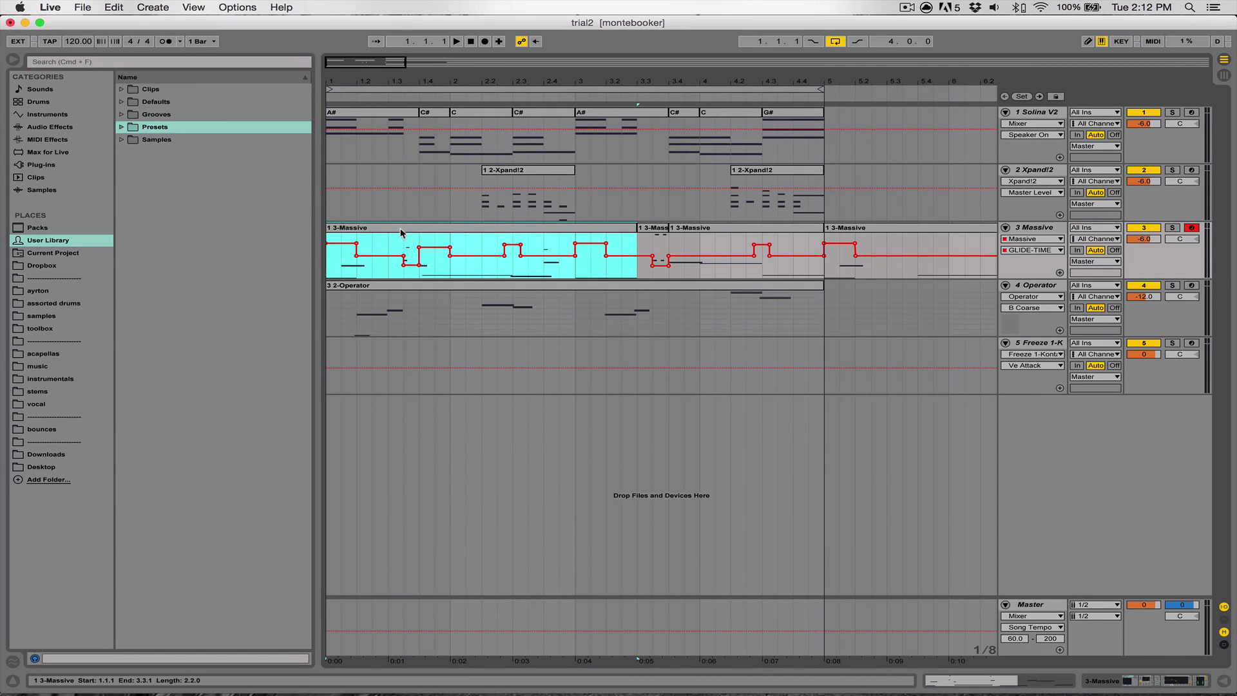
{"action": "key", "text": "space"}
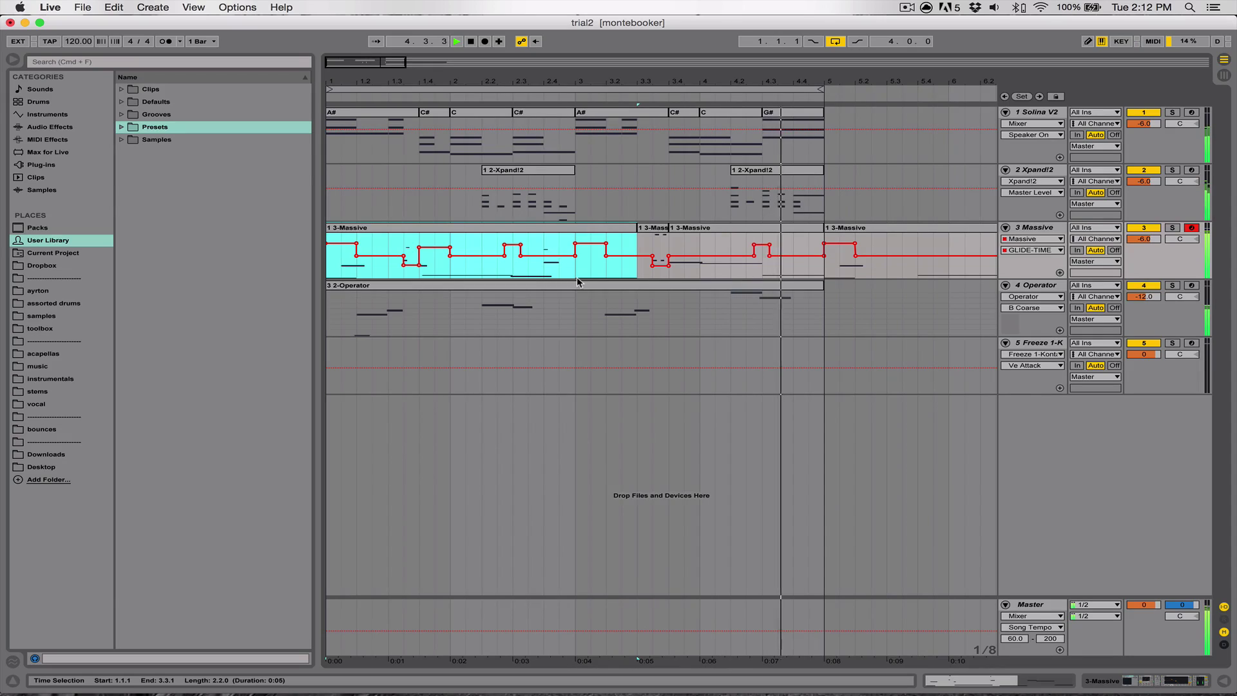
{"action": "key", "text": "space"}
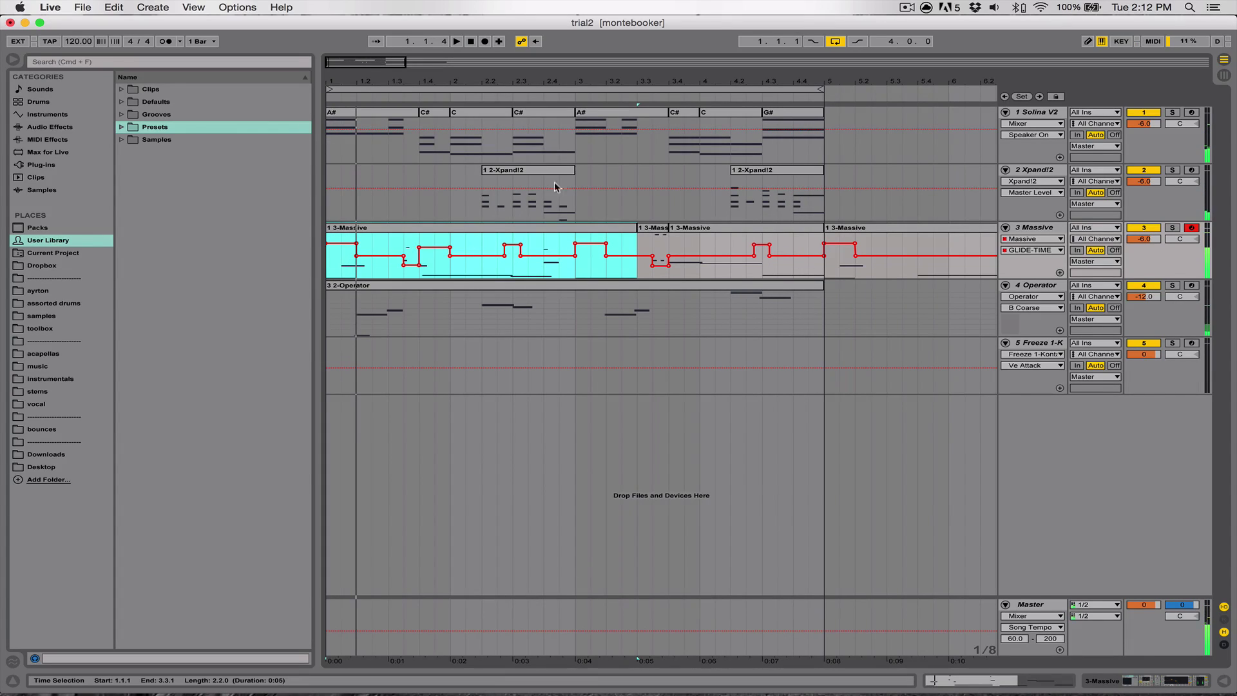
Start MIDI Learn for macro 1 Vibrato in the Massive synth and close the plug-in window.
{"action": "double_click", "coordinate": [1031, 227]}
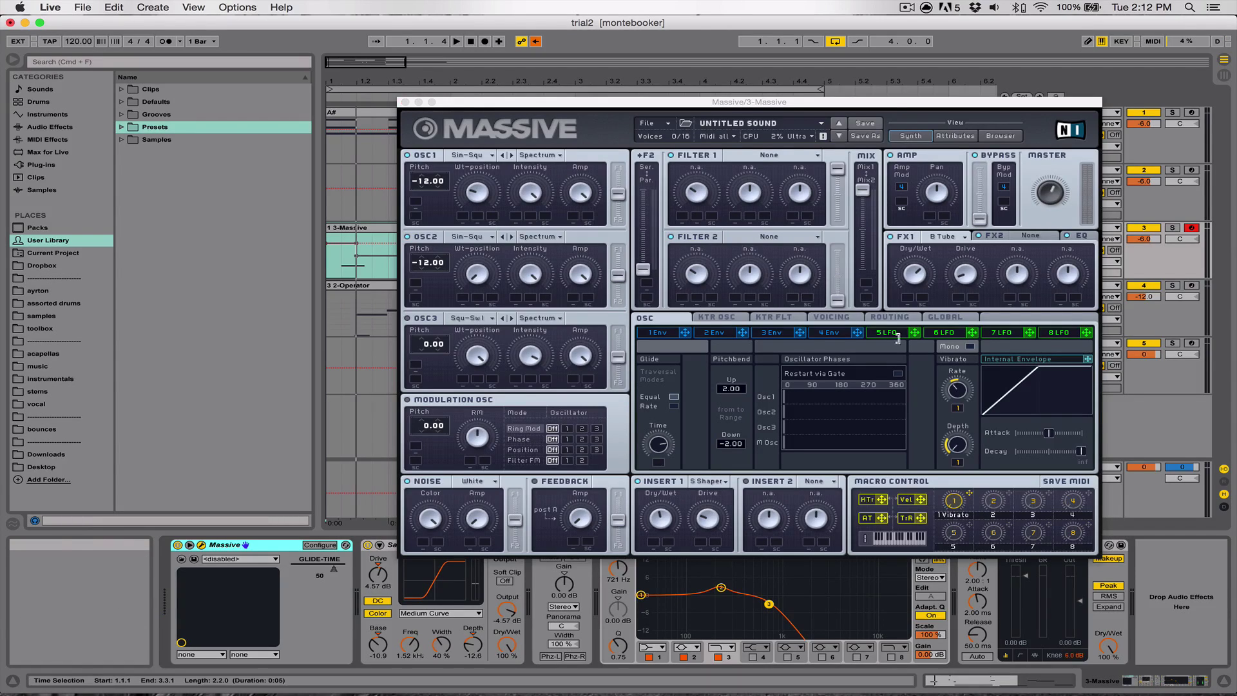
{"action": "right_click", "coordinate": [947, 505]}
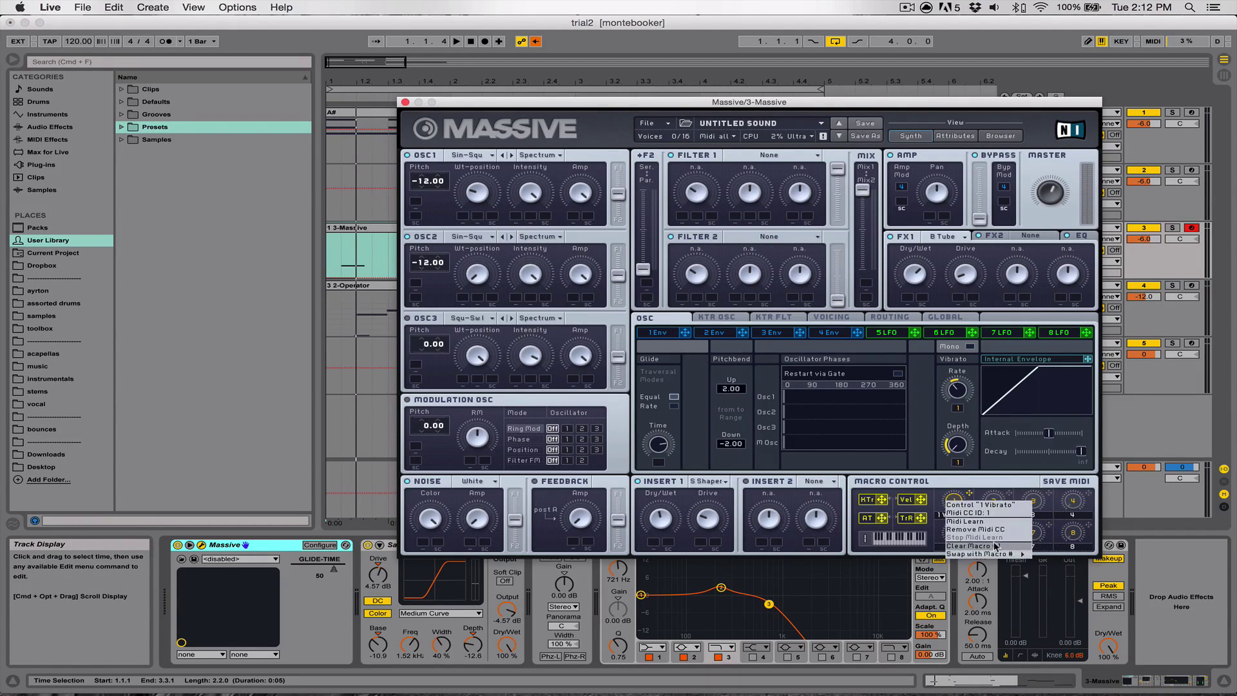
{"action": "left_click", "coordinate": [995, 522]}
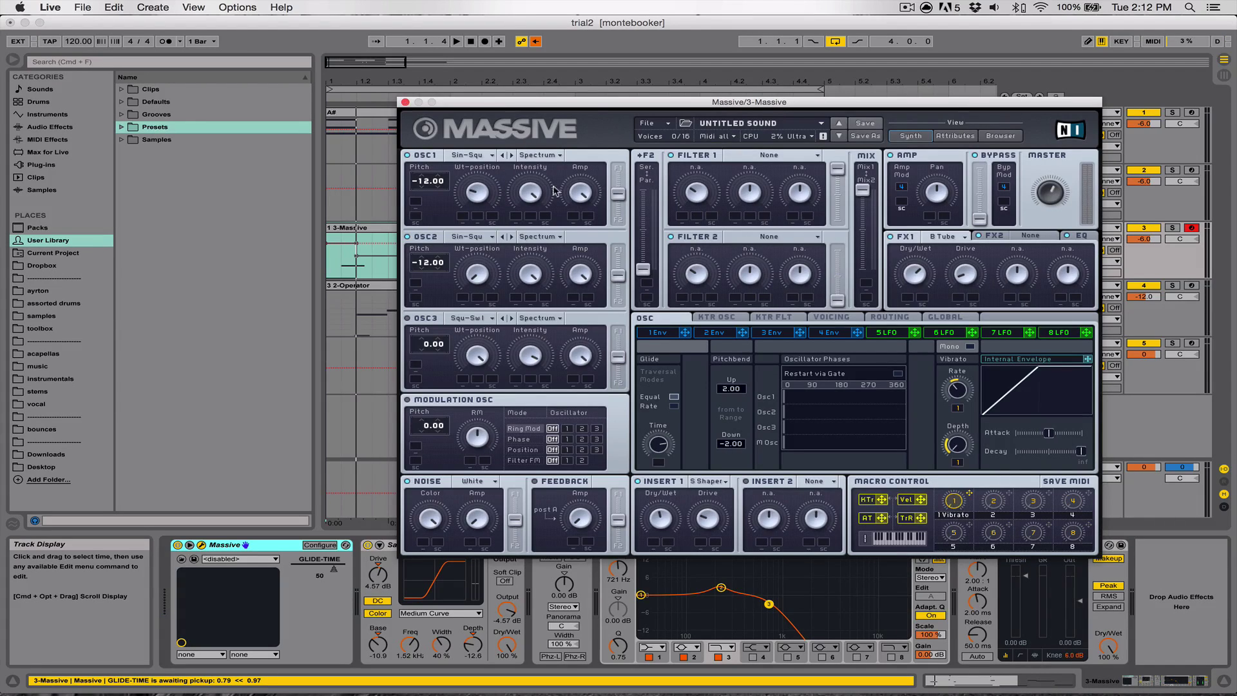
{"action": "left_click", "coordinate": [405, 103]}
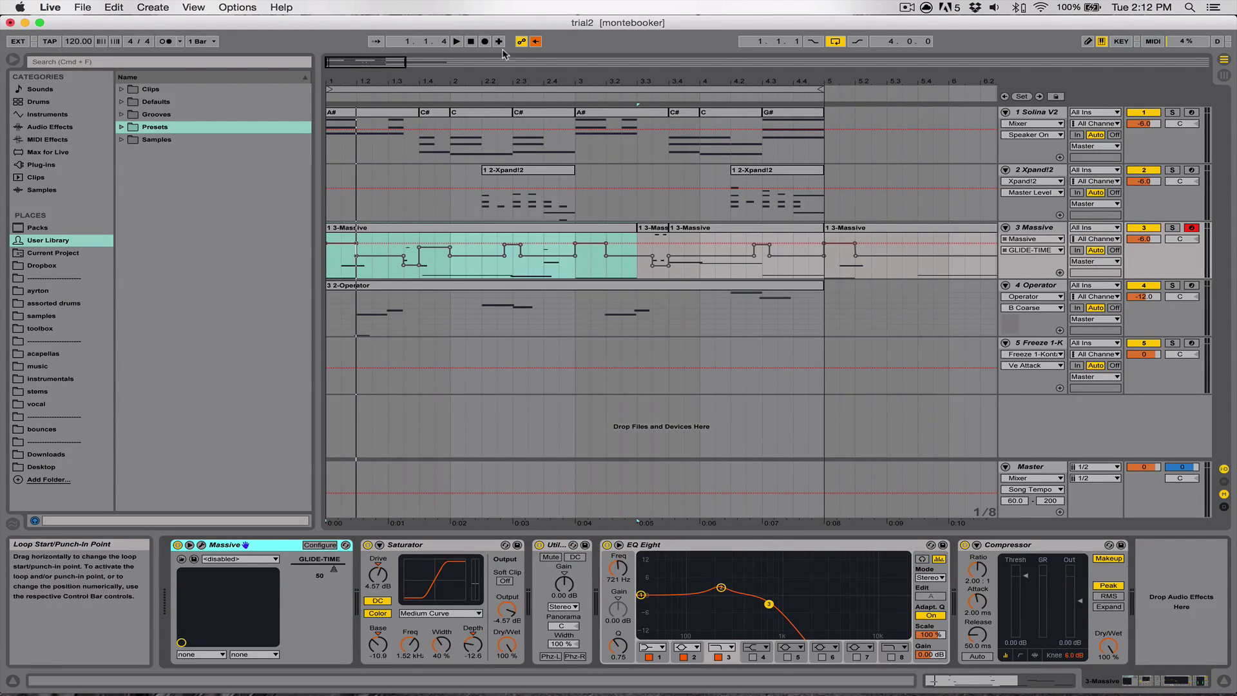
Re-enable the overridden GLIDE-TIME automation and bring the Massive clips up to bar 9 into view.
{"action": "left_click", "coordinate": [536, 42]}
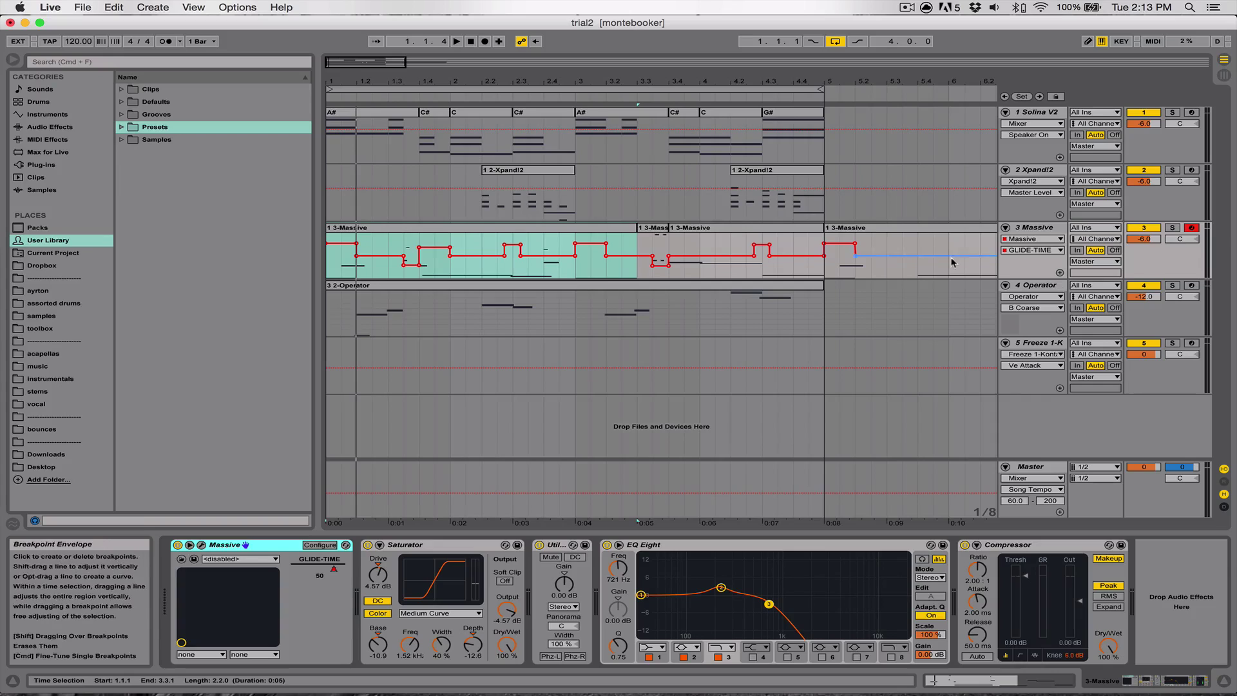
{"action": "scroll", "coordinate": [821, 188], "scroll_direction": "right", "scroll_amount": 5}
{"action": "scroll", "coordinate": [628, 150], "scroll_direction": "left", "scroll_amount": 5}
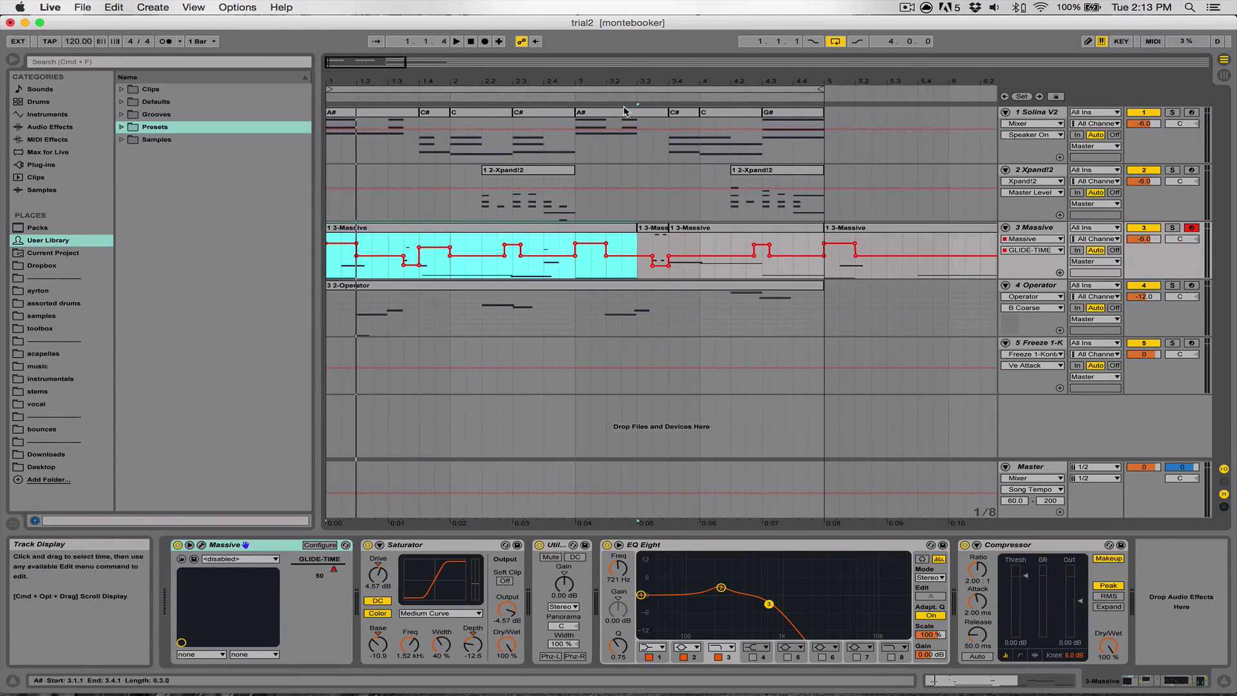
{"action": "left_click_drag", "start_coordinate": [653, 80], "coordinate": [652, 64]}
{"action": "left_click_drag", "start_coordinate": [562, 80], "coordinate": [519, 80]}
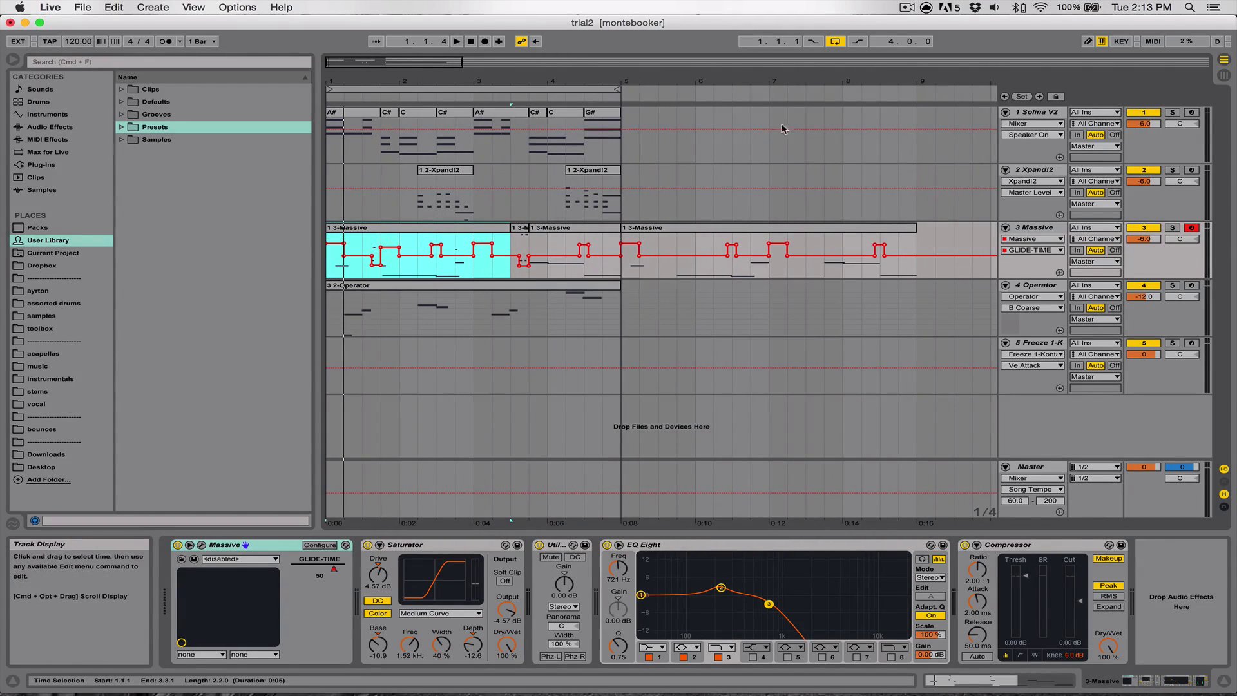
{"action": "left_click", "coordinate": [1029, 210]}
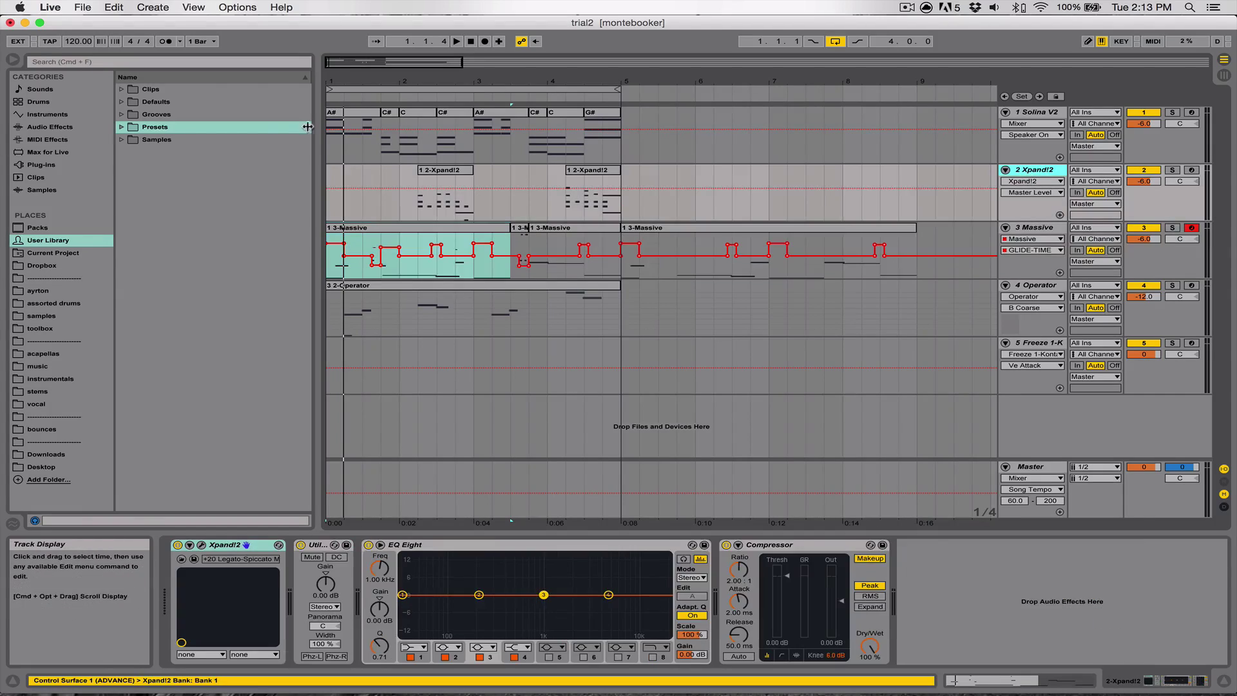
{"action": "left_click", "coordinate": [333, 154]}
{"action": "left_click_drag", "start_coordinate": [334, 155], "coordinate": [618, 159]}
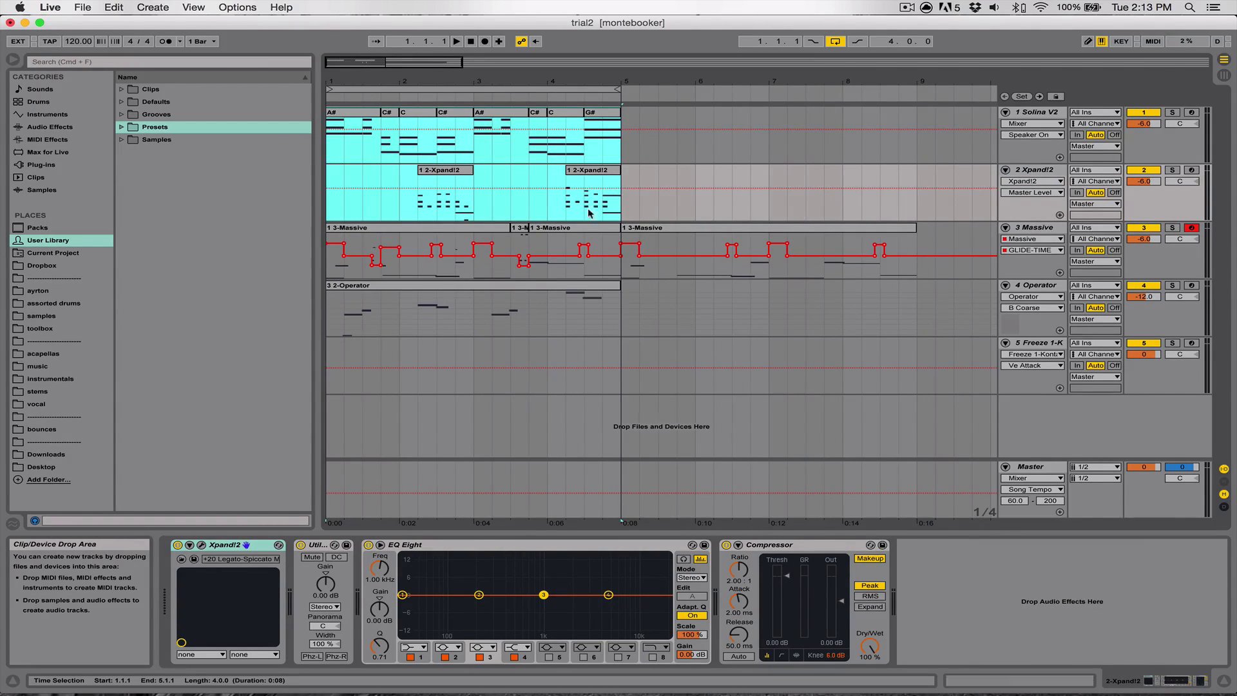
{"action": "left_click", "coordinate": [419, 212]}
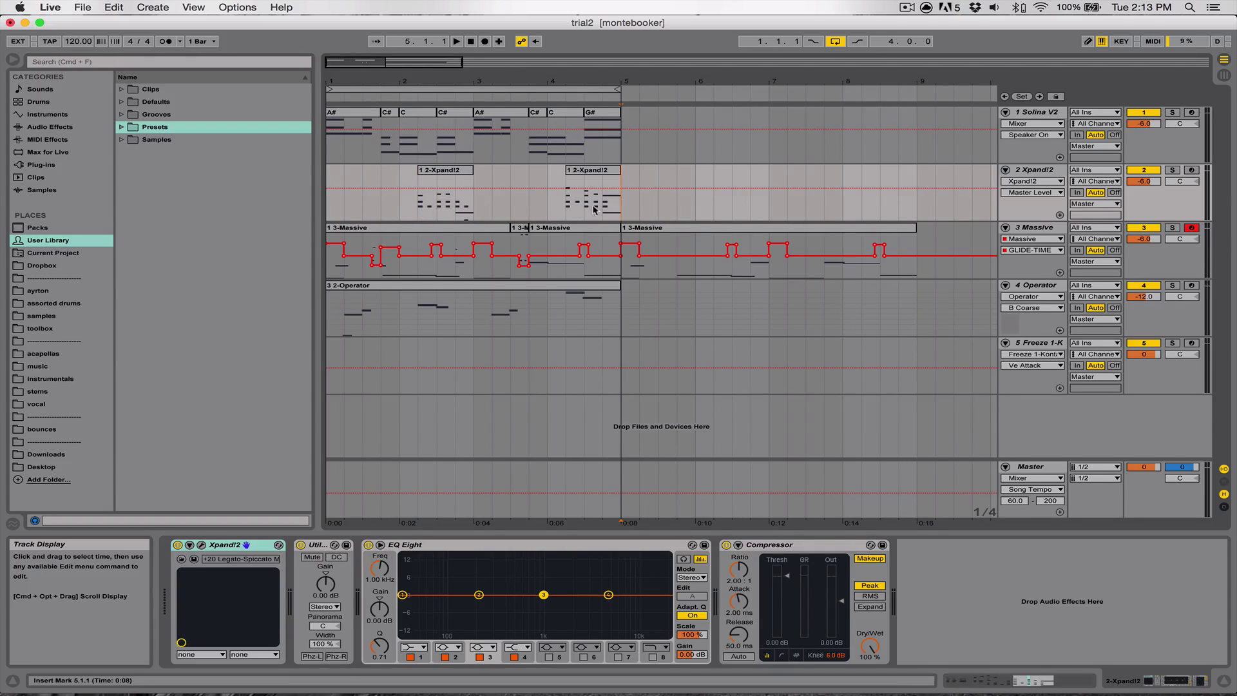
{"action": "left_click_drag", "start_coordinate": [621, 148], "coordinate": [295, 146]}
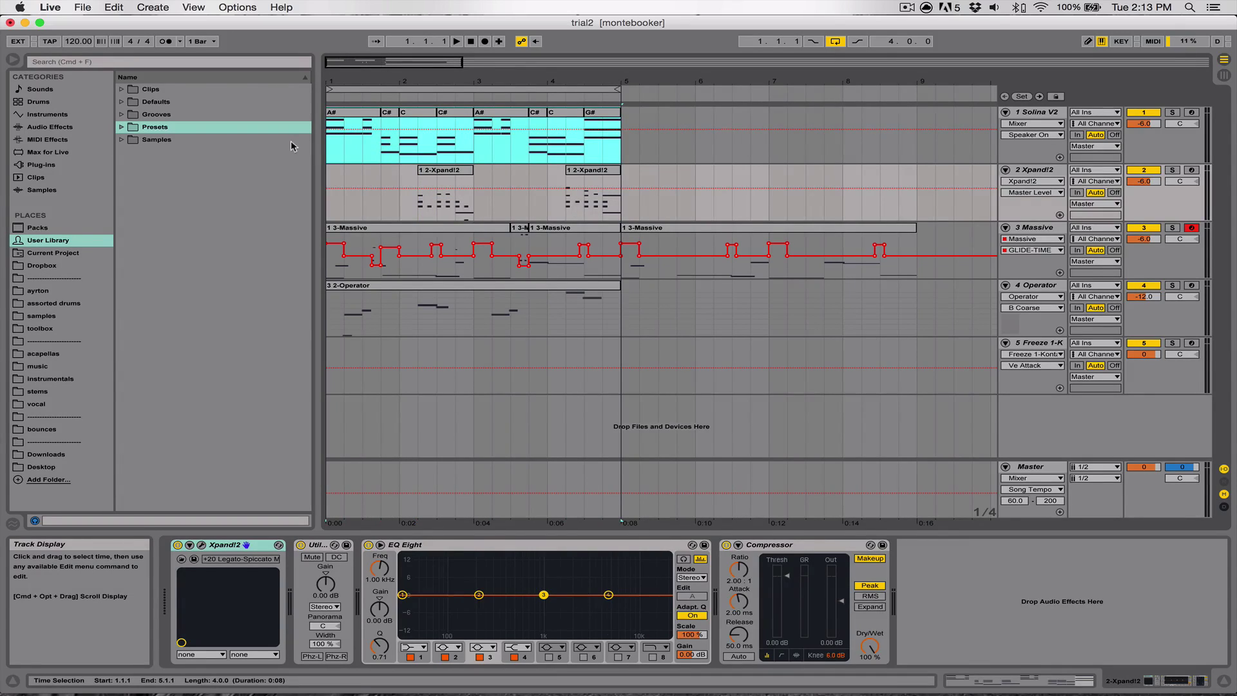
Insert a new MIDI track directly below the Solina V2 track and select it.
{"action": "left_click", "coordinate": [1043, 112]}
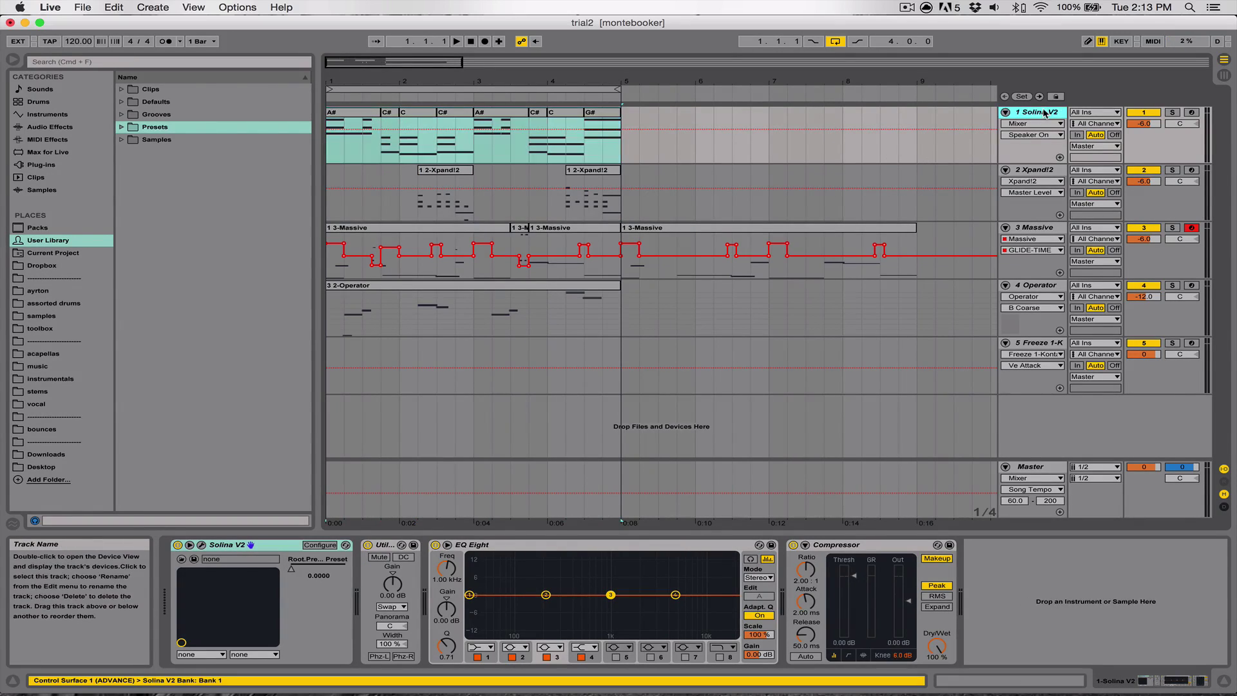
{"action": "key", "text": "super+shift+t"}
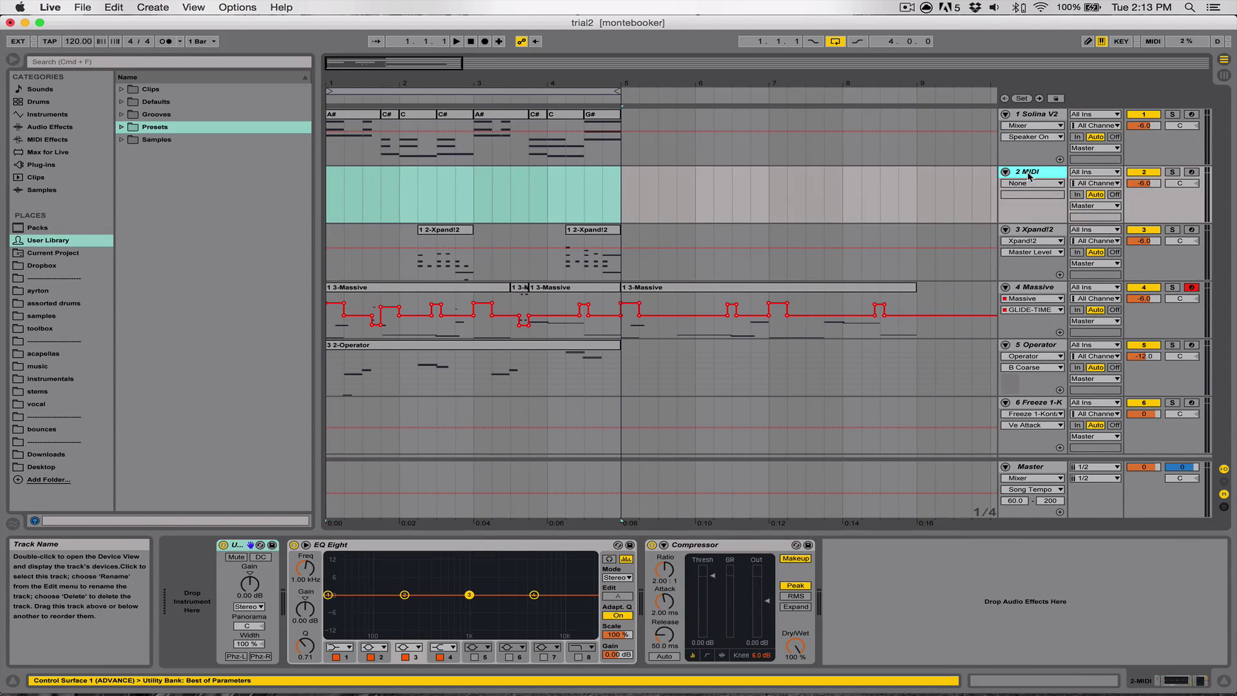
{"action": "left_click_drag", "start_coordinate": [332, 151], "coordinate": [597, 164]}
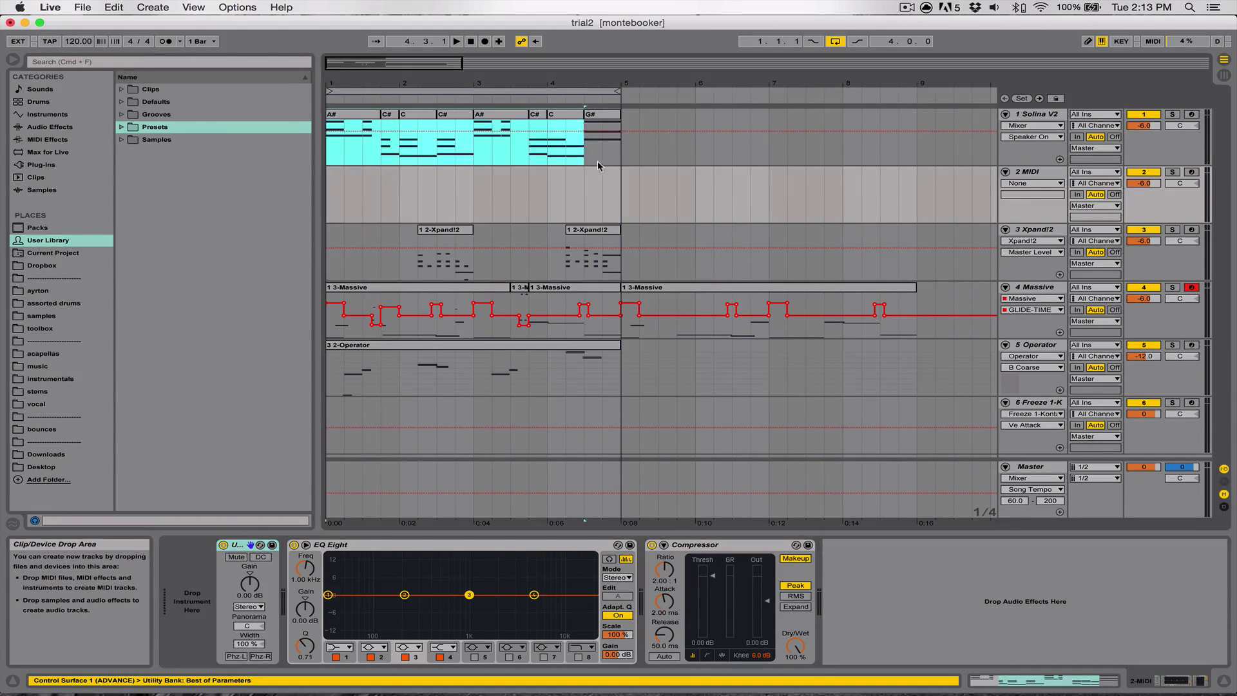
{"action": "left_click", "coordinate": [336, 154]}
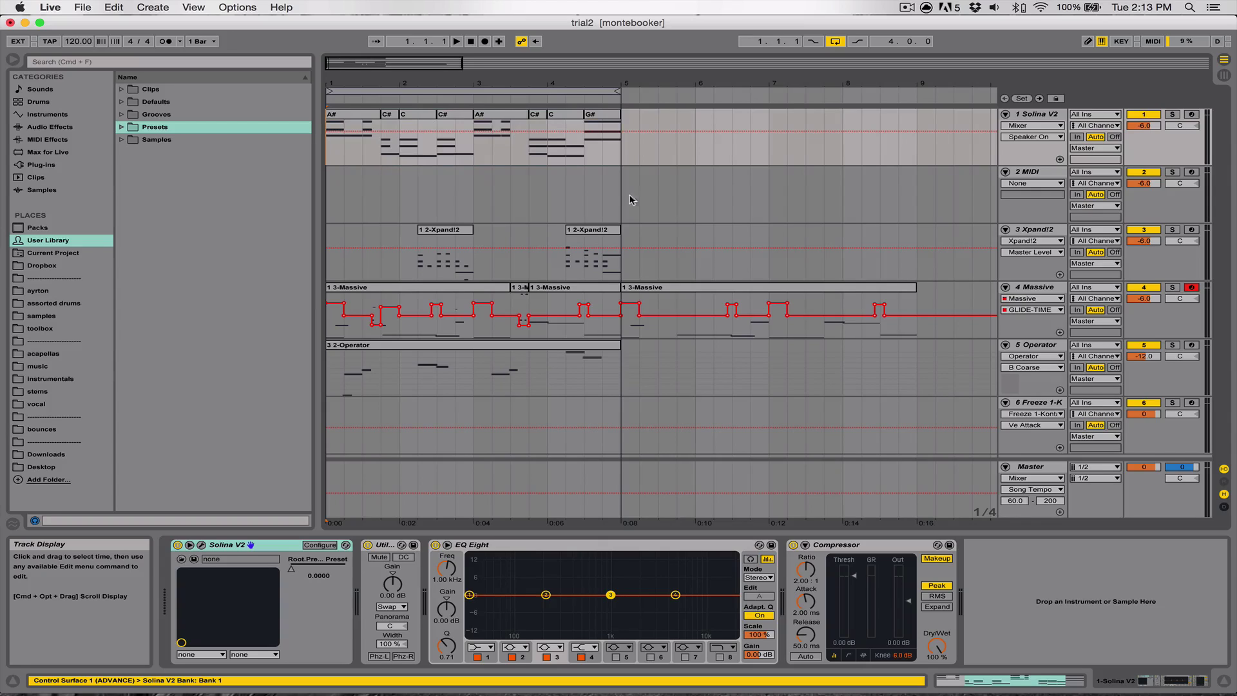
{"action": "left_click", "coordinate": [1057, 186]}
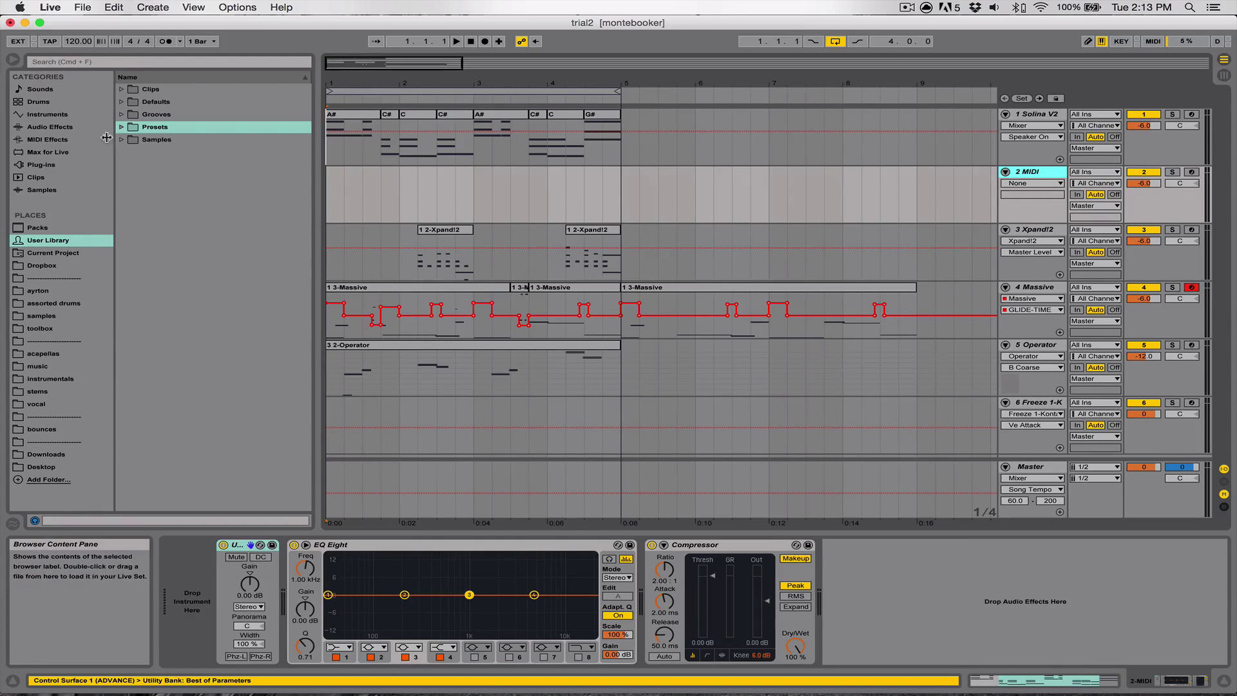
Load the Serum plug-in from the Xfer Records folder onto the new MIDI track and dismiss the missing-noise warning.
{"action": "left_click", "coordinate": [65, 127]}
{"action": "left_click", "coordinate": [50, 116]}
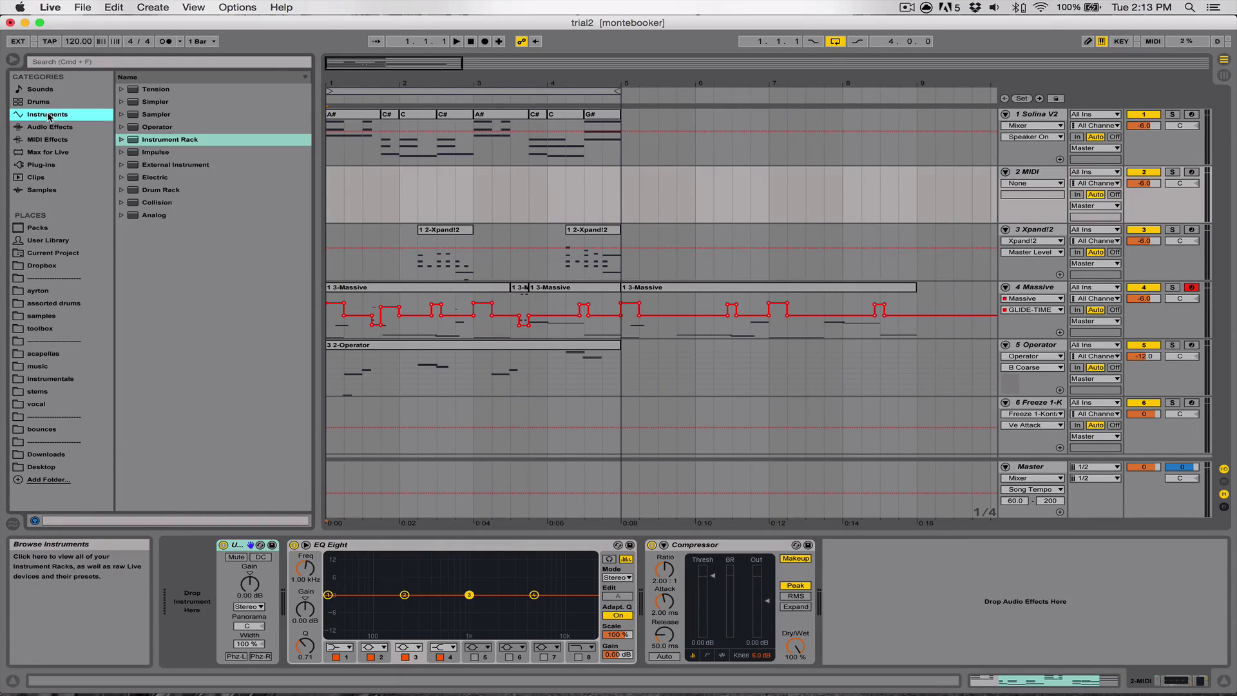
{"action": "left_click", "coordinate": [41, 165]}
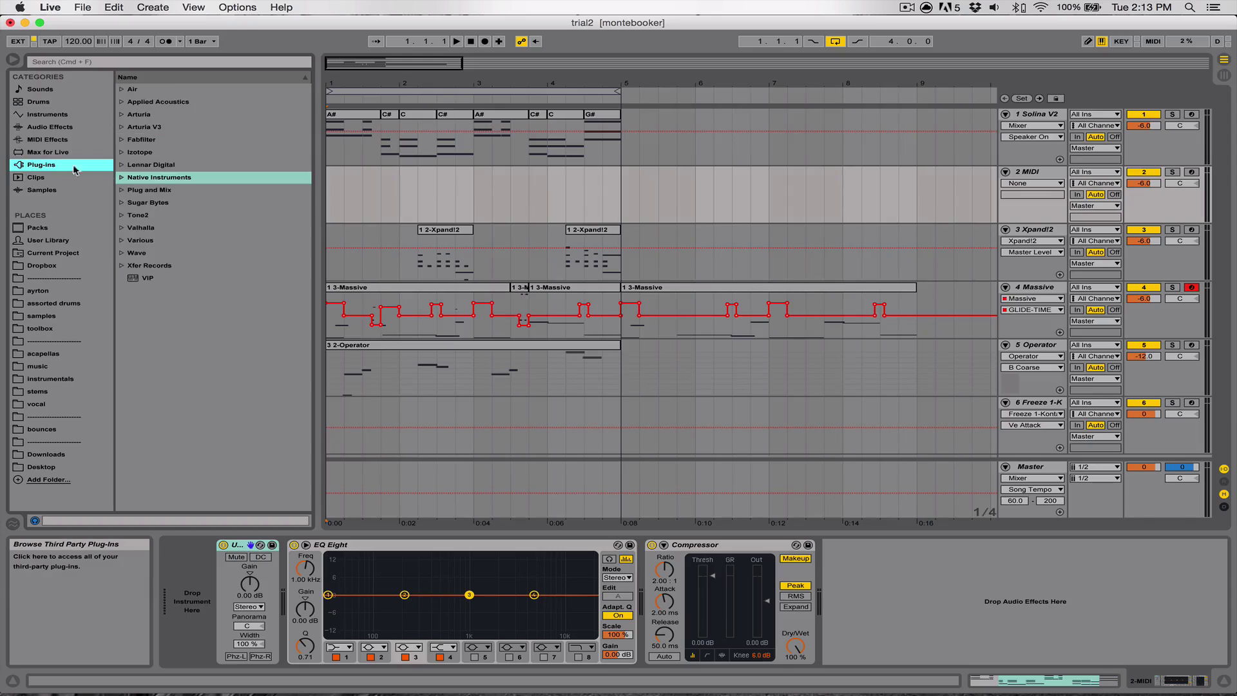
{"action": "left_click", "coordinate": [124, 178]}
{"action": "left_click", "coordinate": [121, 178]}
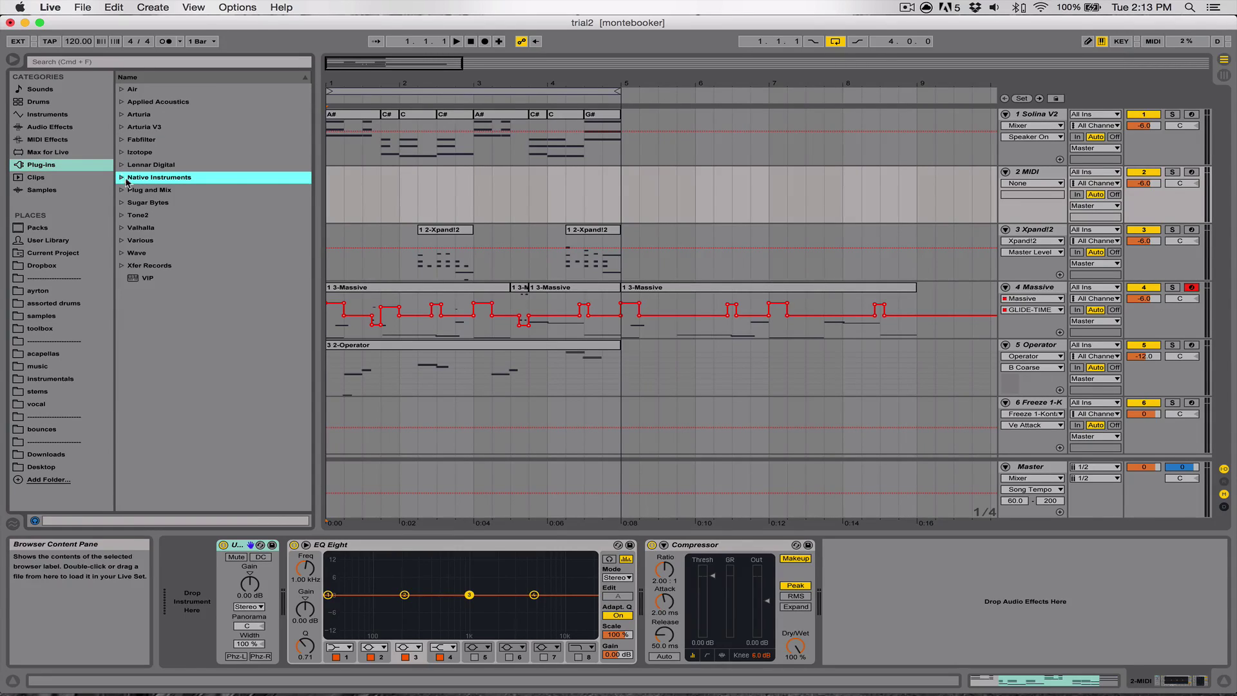
{"action": "left_click", "coordinate": [122, 265]}
{"action": "left_click_drag", "start_coordinate": [161, 303], "coordinate": [191, 561]}
{"action": "left_click_drag", "start_coordinate": [281, 469], "coordinate": [193, 599]}
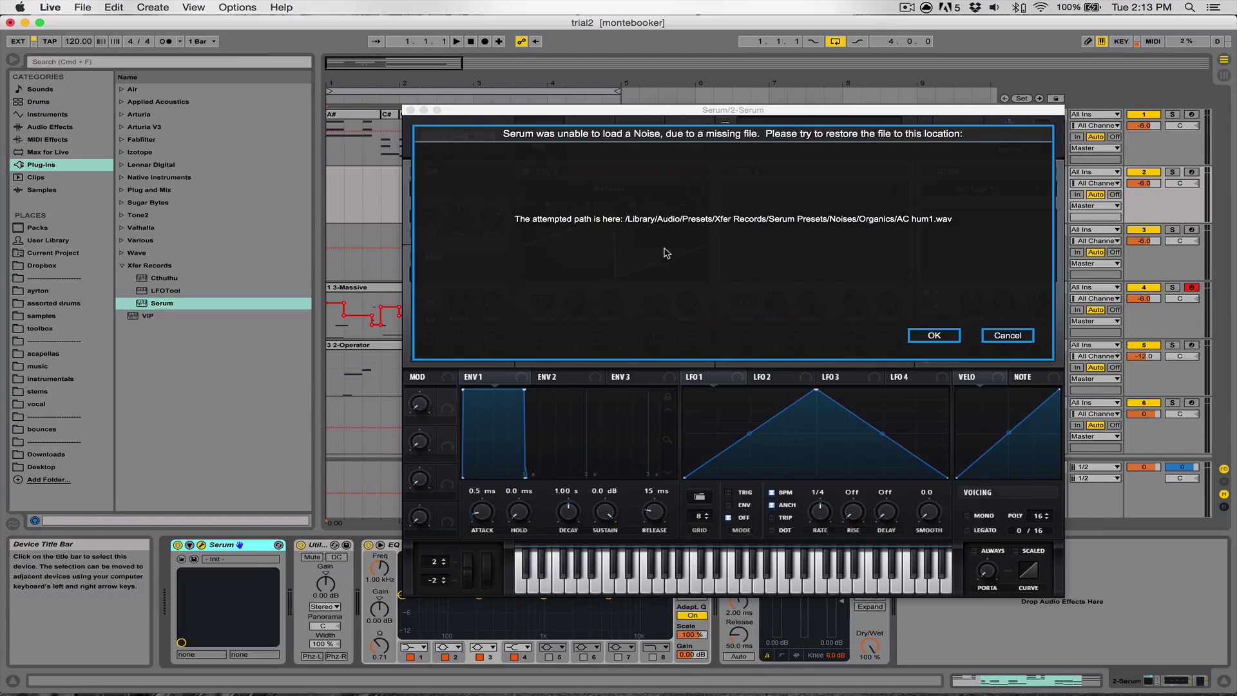
{"action": "left_click", "coordinate": [935, 335]}
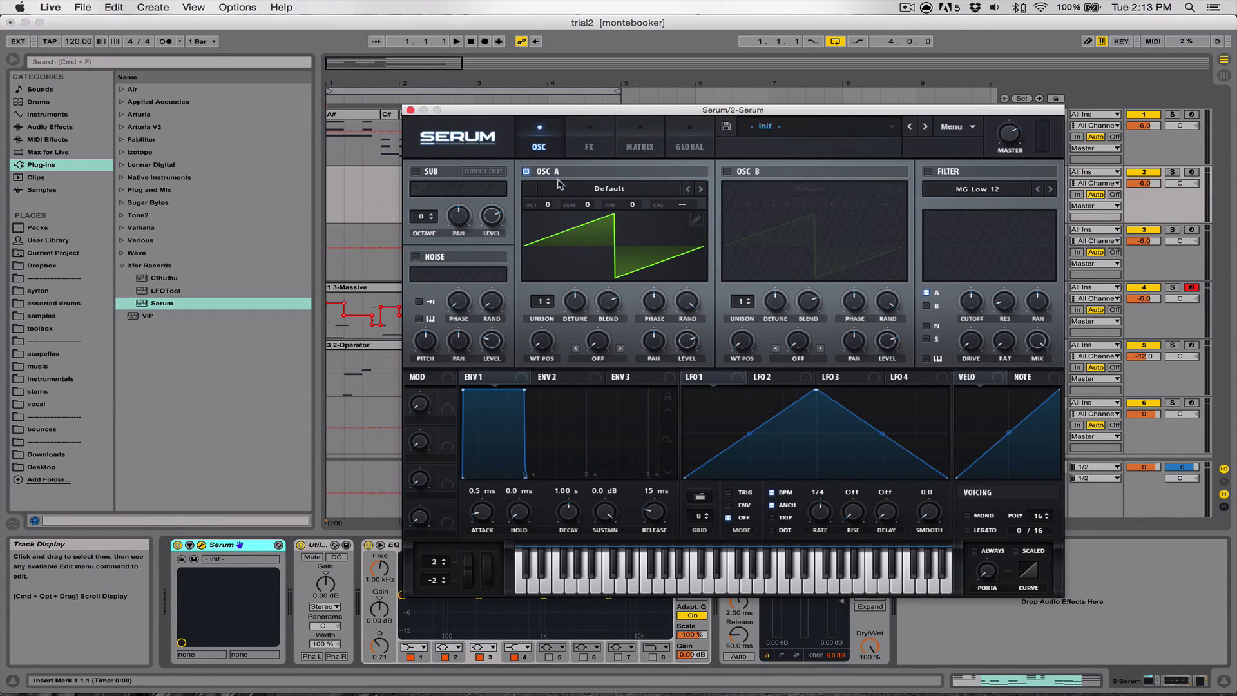
View oscillator A's wavetable editor in Serum, close it and arm the Serum track for recording.
{"action": "left_click", "coordinate": [697, 219]}
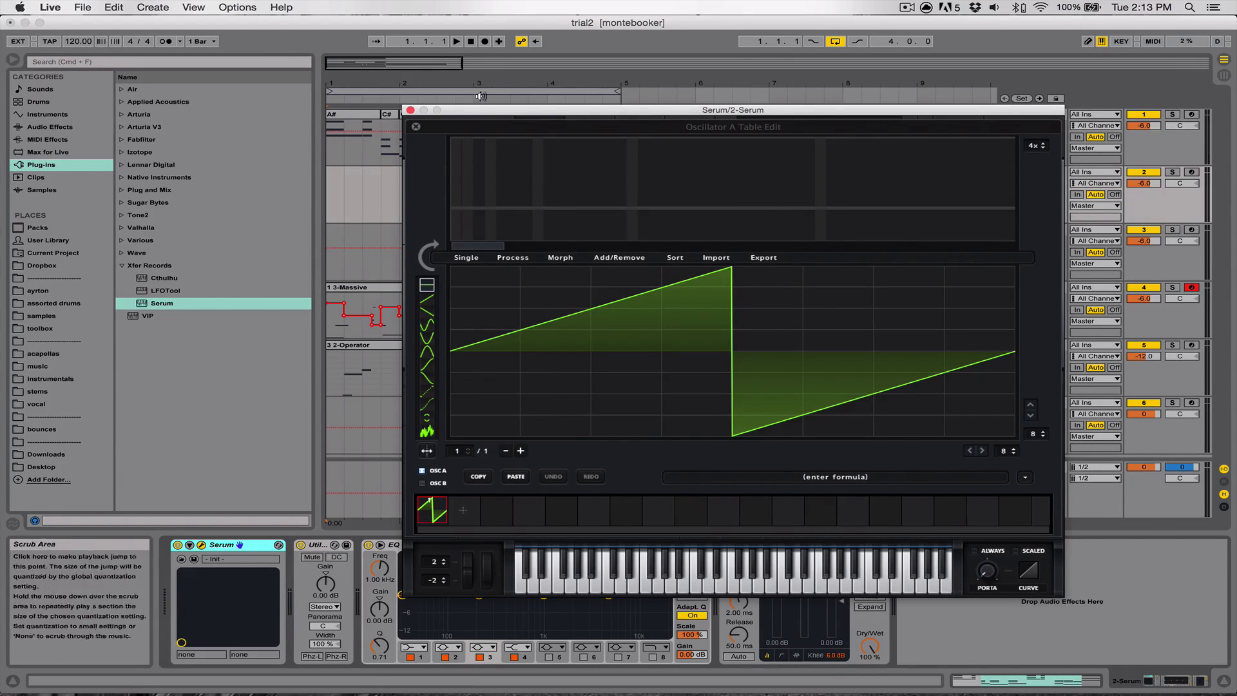
{"action": "left_click", "coordinate": [416, 127]}
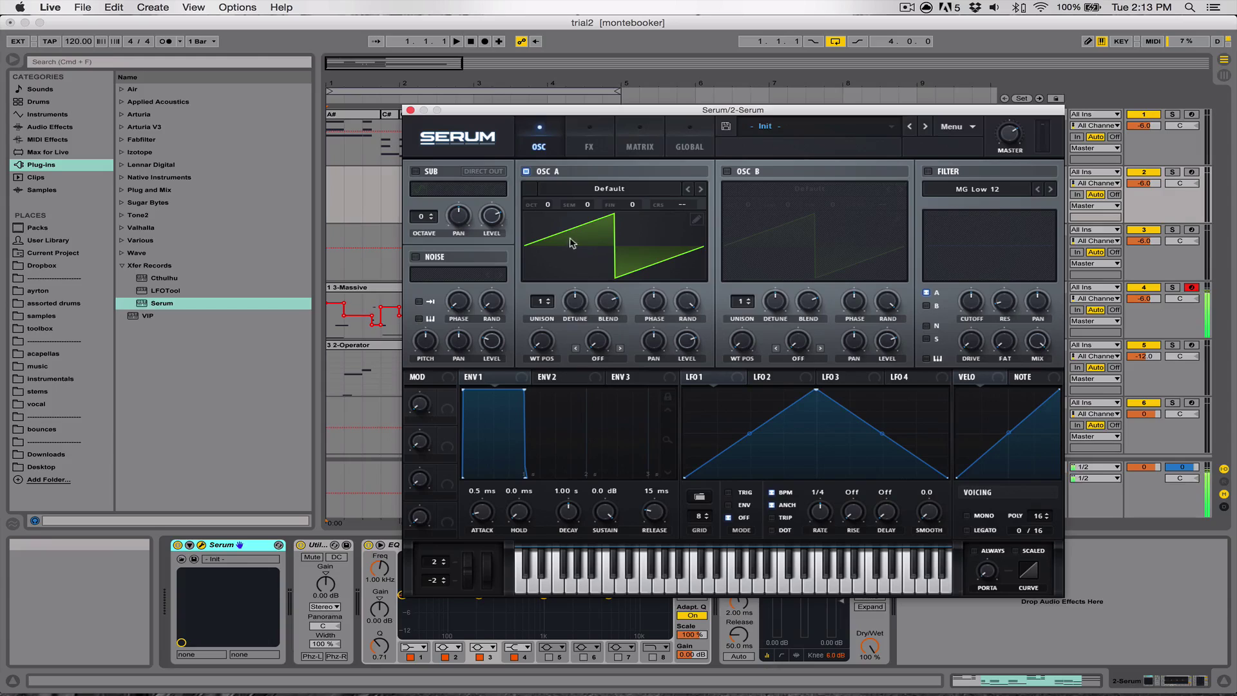
{"action": "left_click", "coordinate": [1191, 173]}
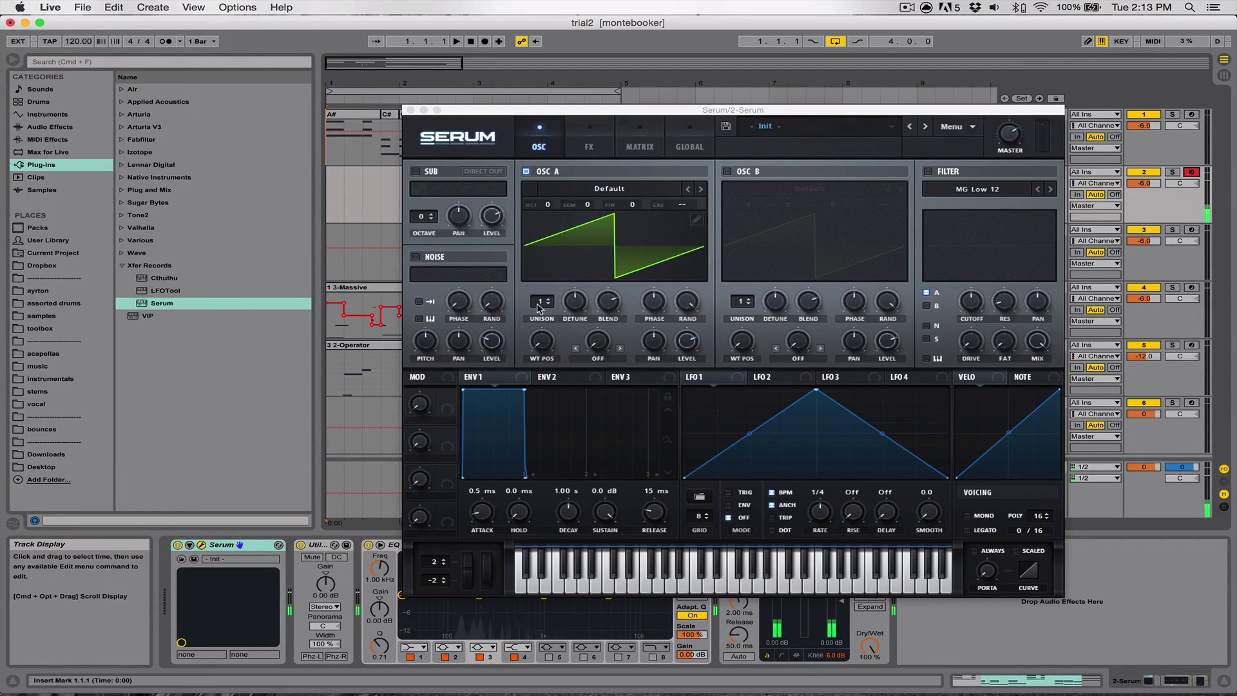
Set oscillator A's unison to 5 with adjusted blend and open its wavetable editor.
{"action": "left_click_drag", "start_coordinate": [539, 308], "coordinate": [543, 298]}
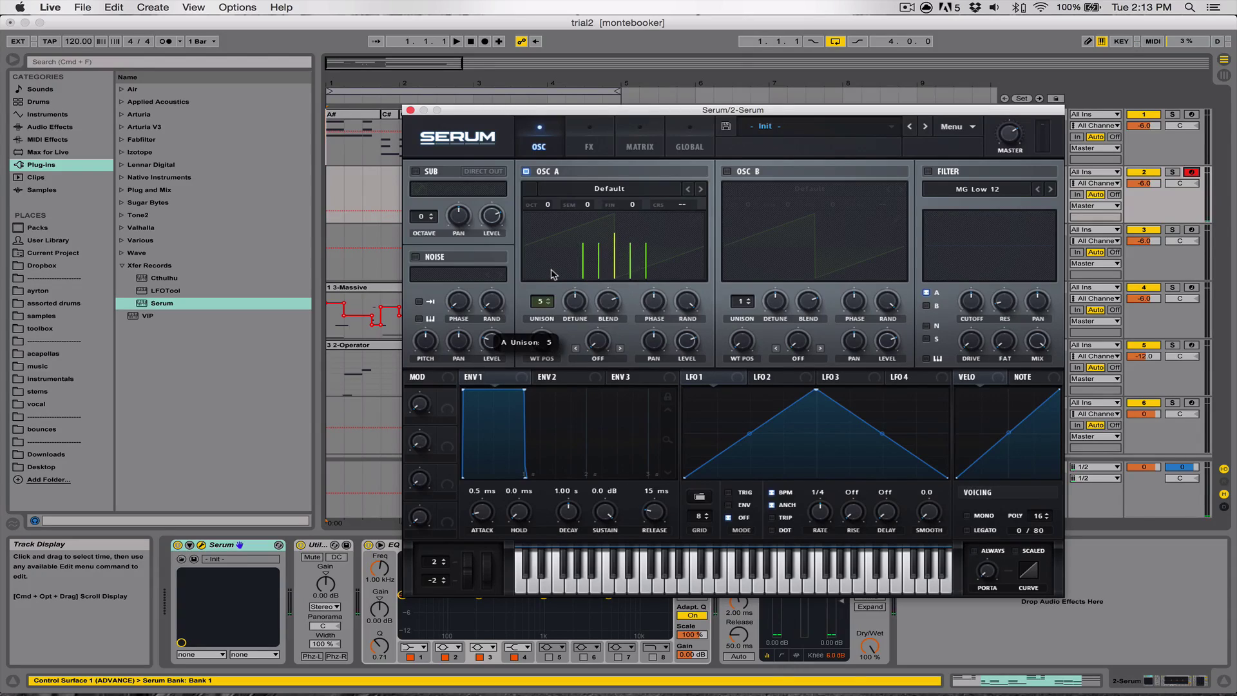
{"action": "left_click_drag", "start_coordinate": [551, 280], "coordinate": [570, 324]}
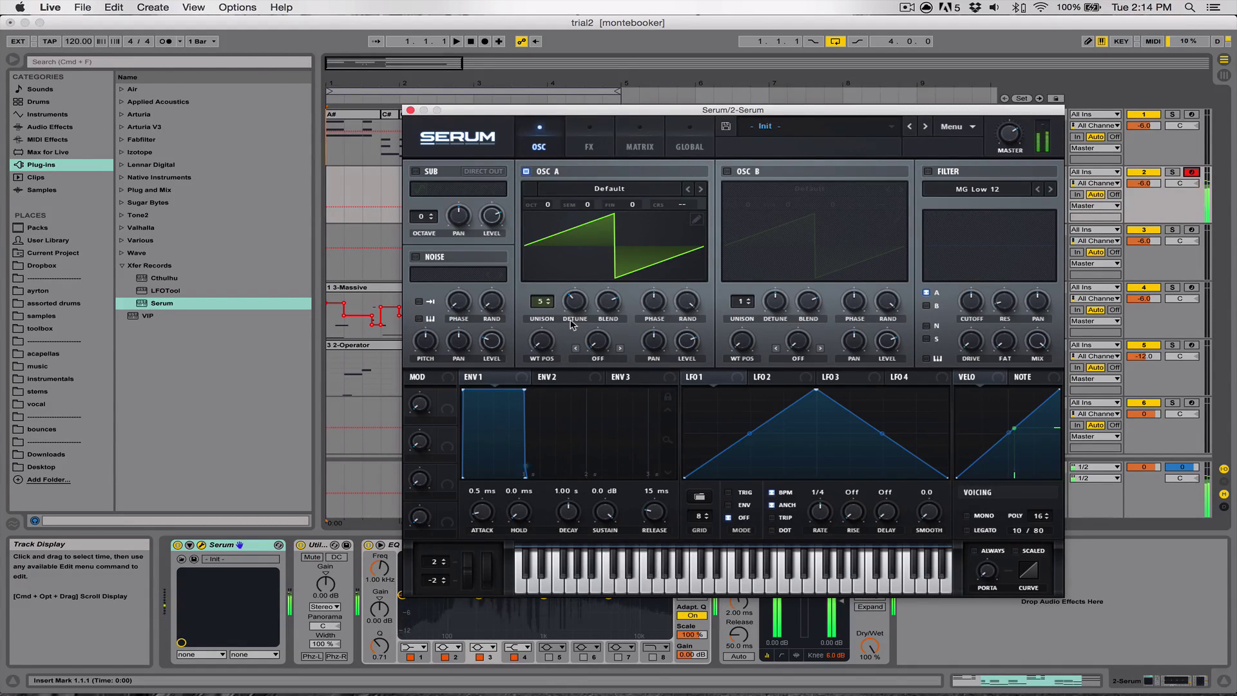
{"action": "left_click_drag", "start_coordinate": [609, 308], "coordinate": [582, 320]}
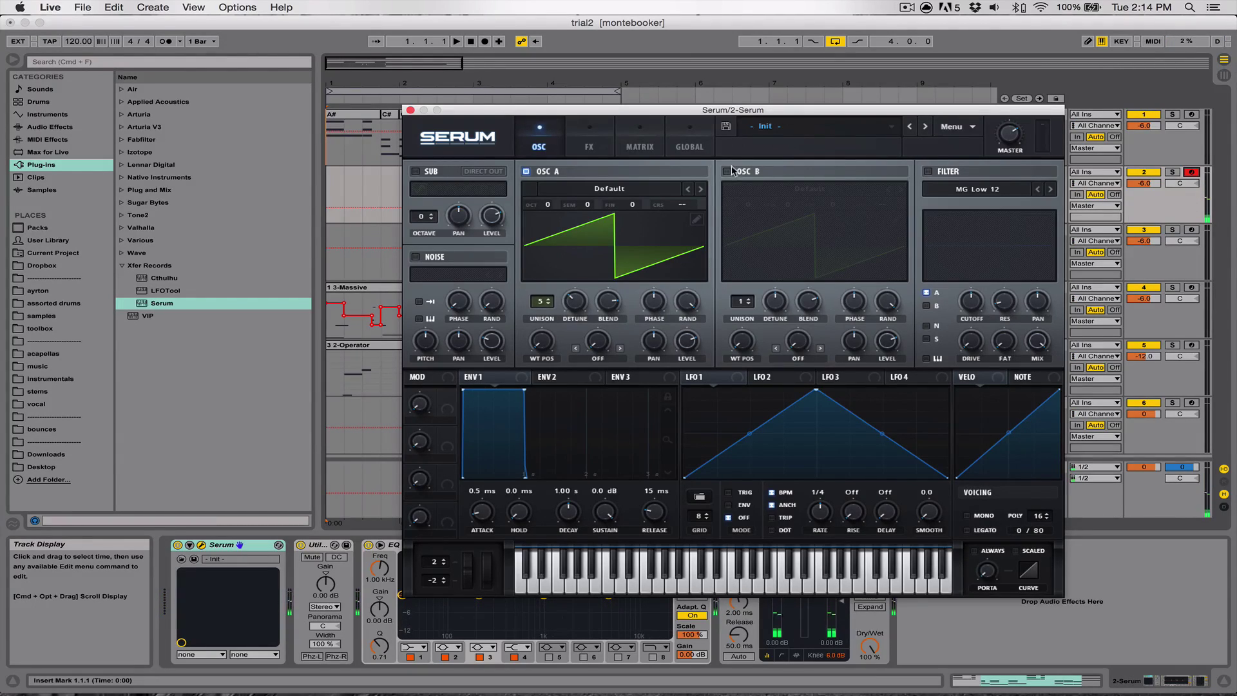
{"action": "left_click", "coordinate": [696, 221]}
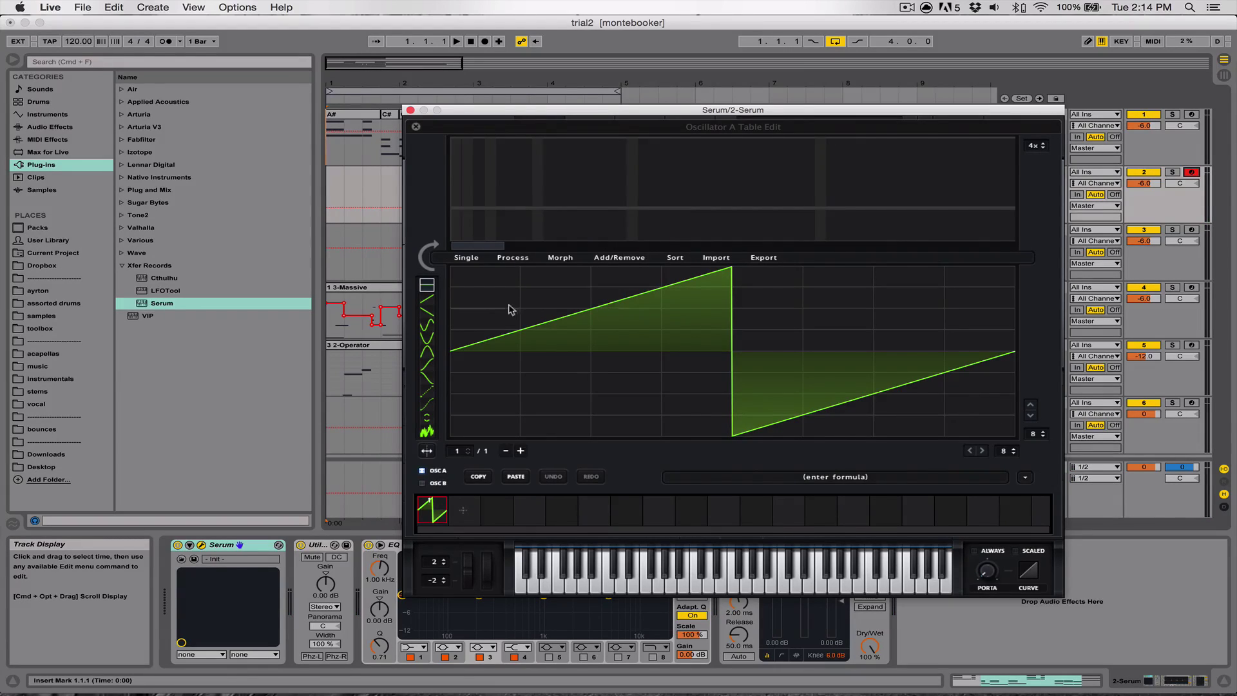
Draw flat steps in oscillator A's waveform, at full height in the second segment and full depth in the seventh.
{"action": "left_click", "coordinate": [566, 297]}
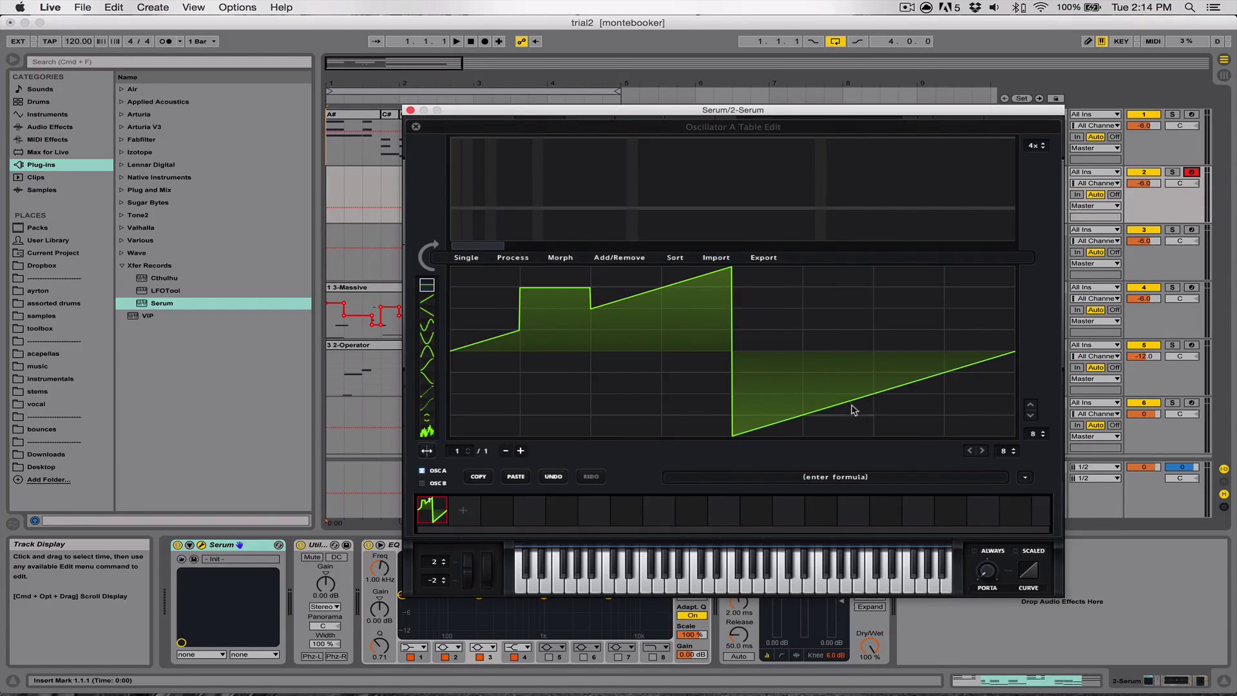
{"action": "left_click", "coordinate": [899, 412]}
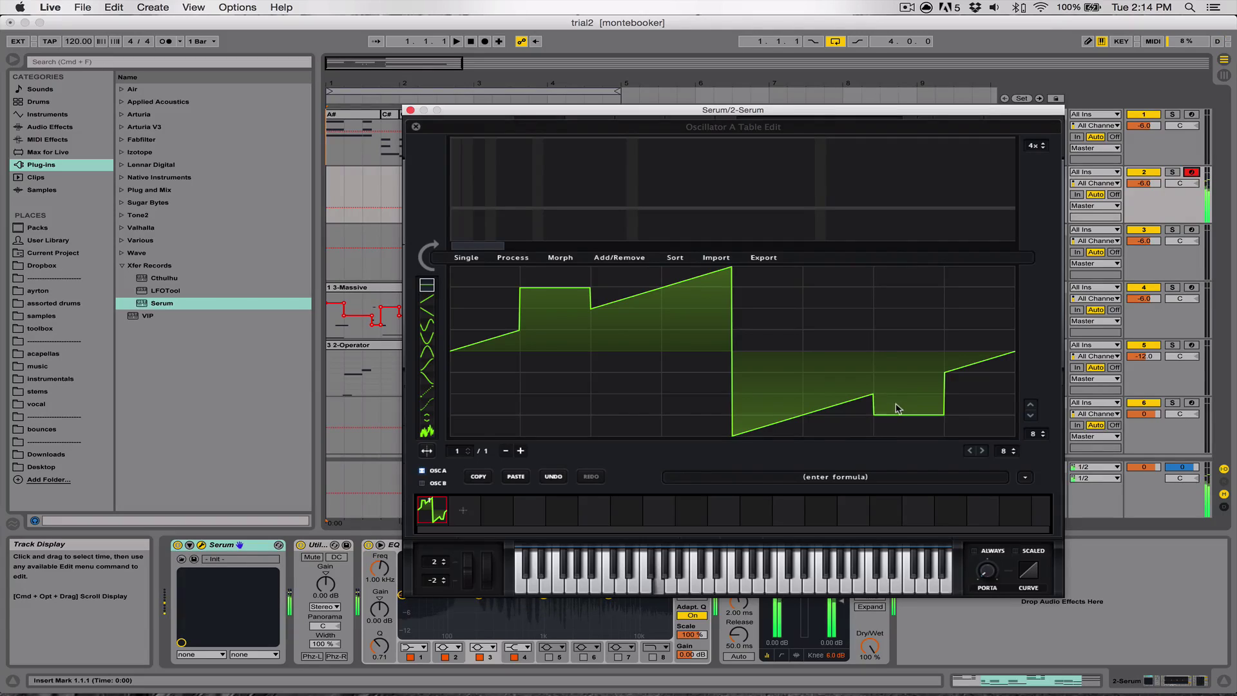
{"action": "left_click", "coordinate": [427, 303]}
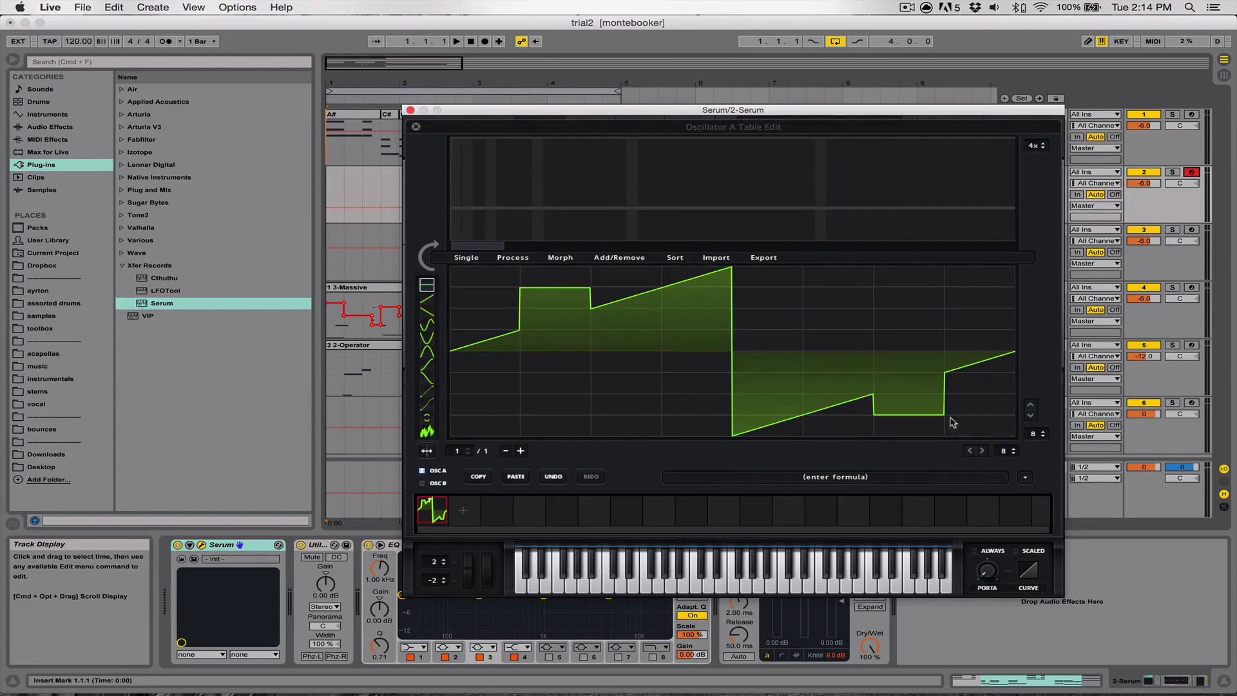
{"action": "left_click", "coordinate": [908, 437]}
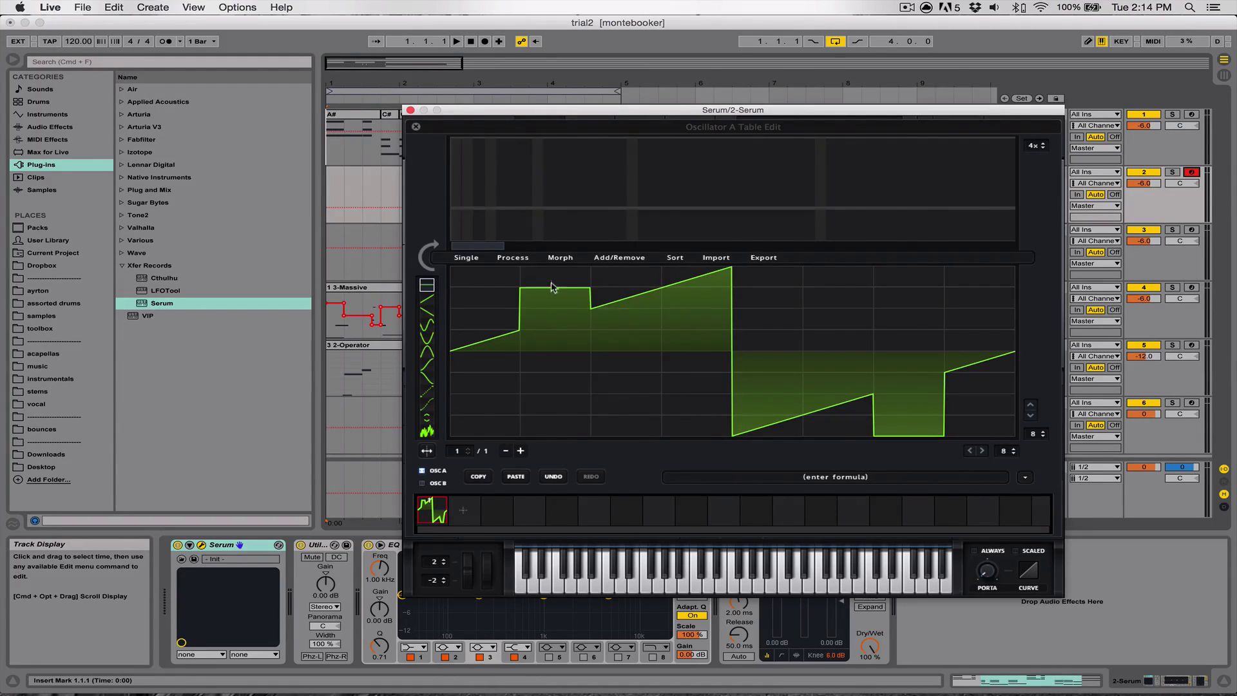
{"action": "left_click", "coordinate": [531, 275]}
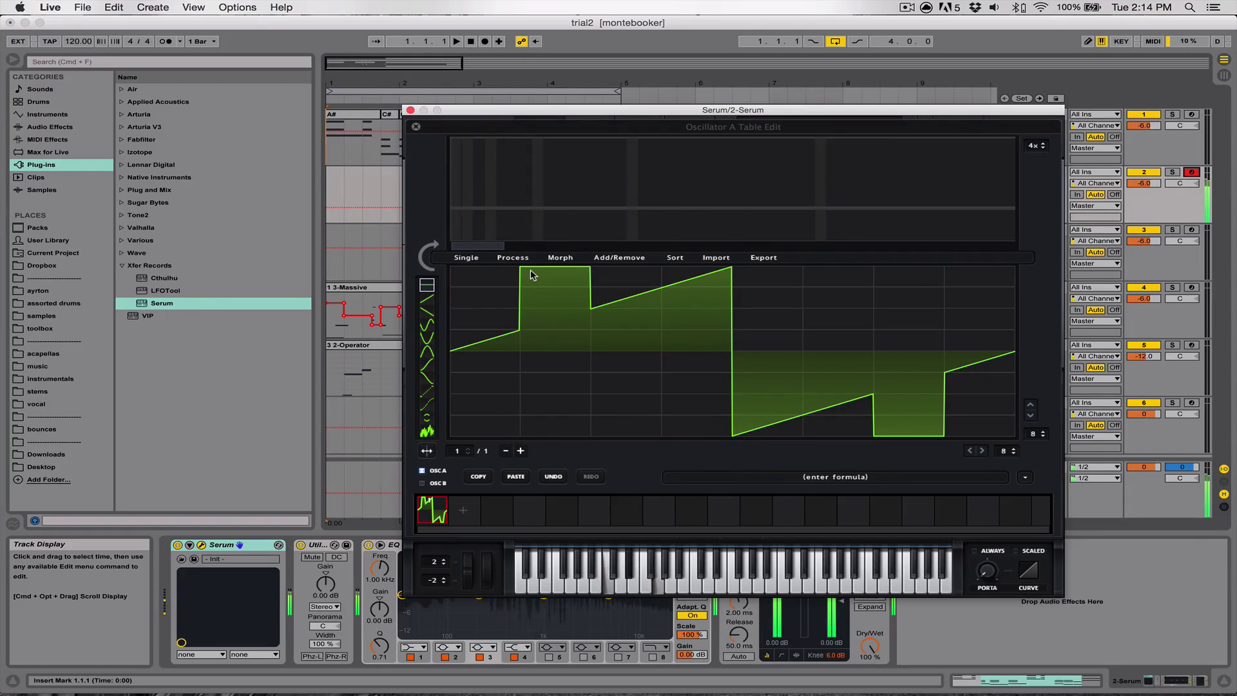
Draw rising ramps in the waveform's second and seventh segments, the second ending at full height and the seventh starting at full depth.
{"action": "left_click", "coordinate": [423, 300]}
{"action": "left_click", "coordinate": [552, 314]}
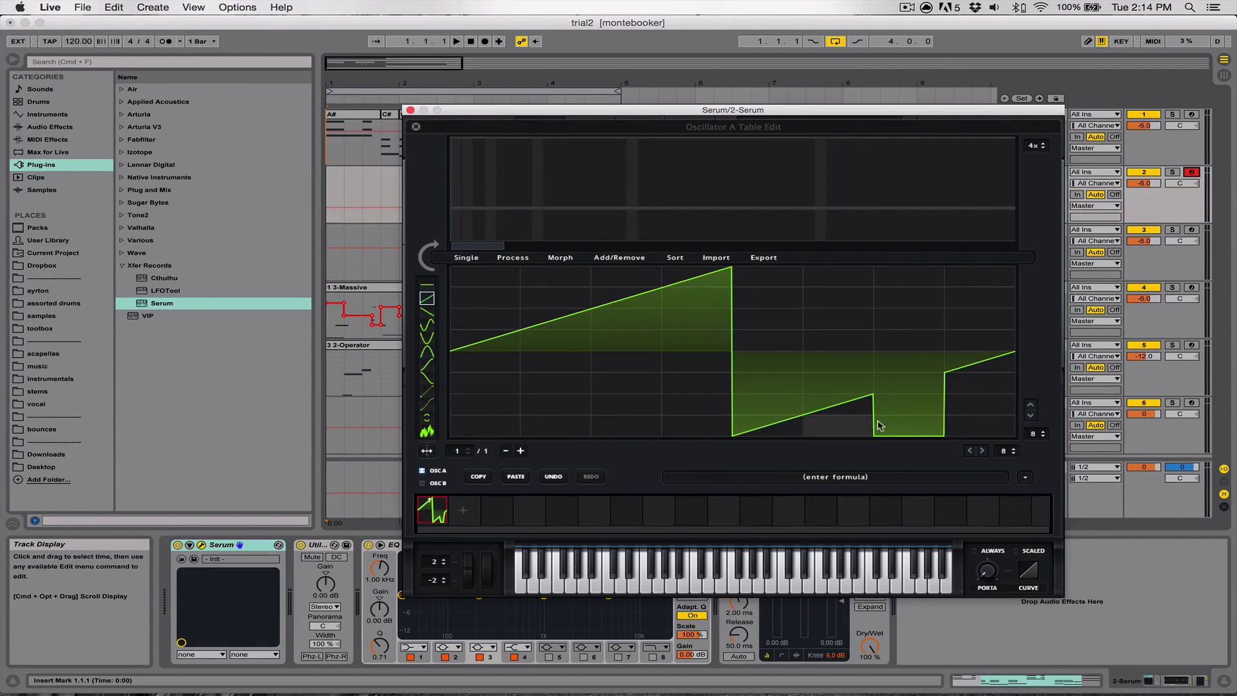
{"action": "left_click", "coordinate": [901, 392]}
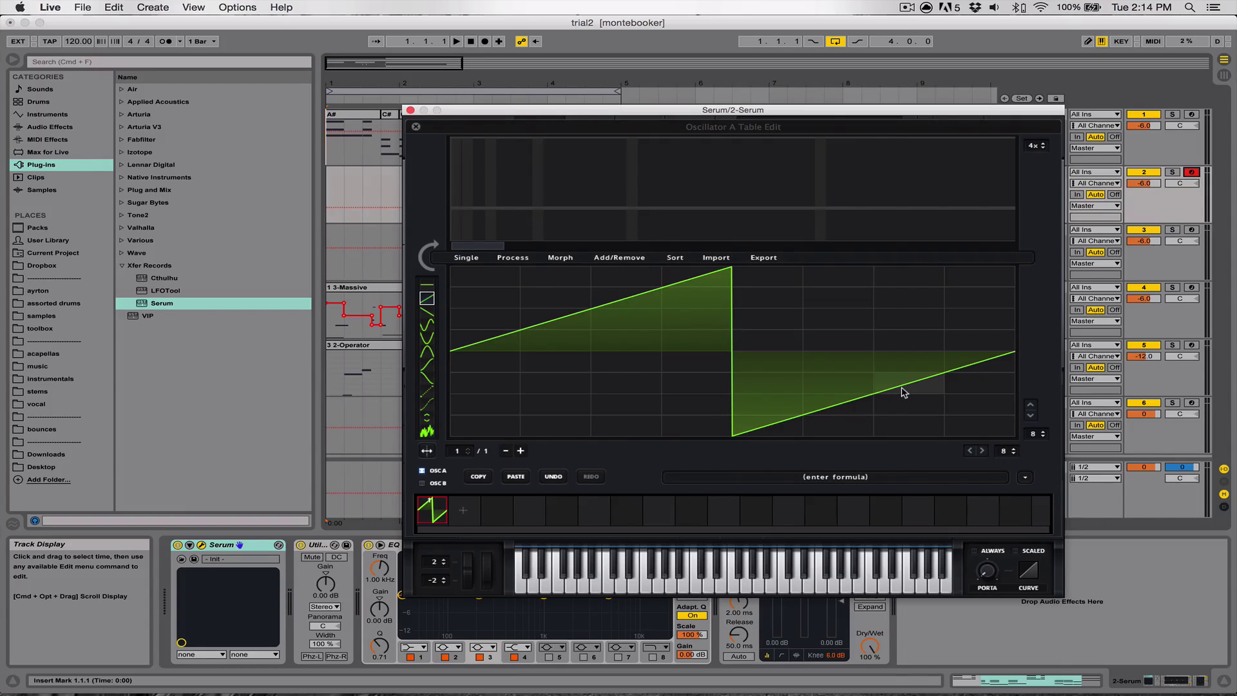
{"action": "left_click", "coordinate": [908, 408]}
{"action": "left_click", "coordinate": [910, 431]}
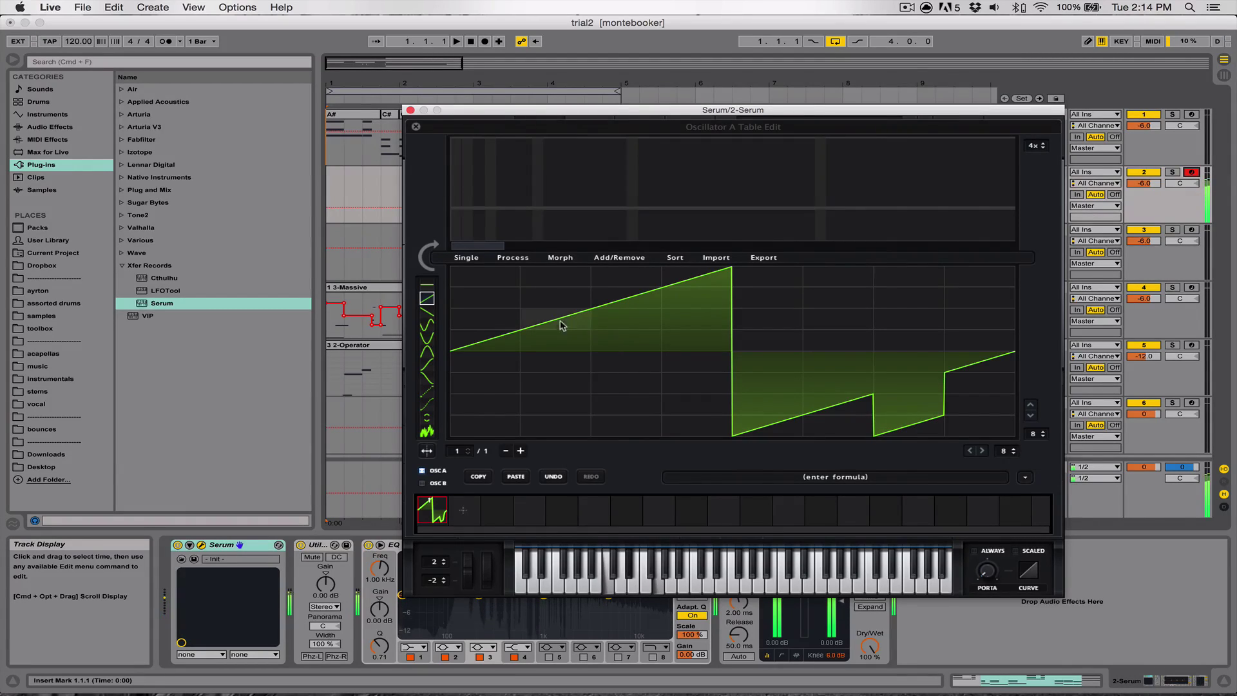
{"action": "left_click_drag", "start_coordinate": [561, 325], "coordinate": [566, 283]}
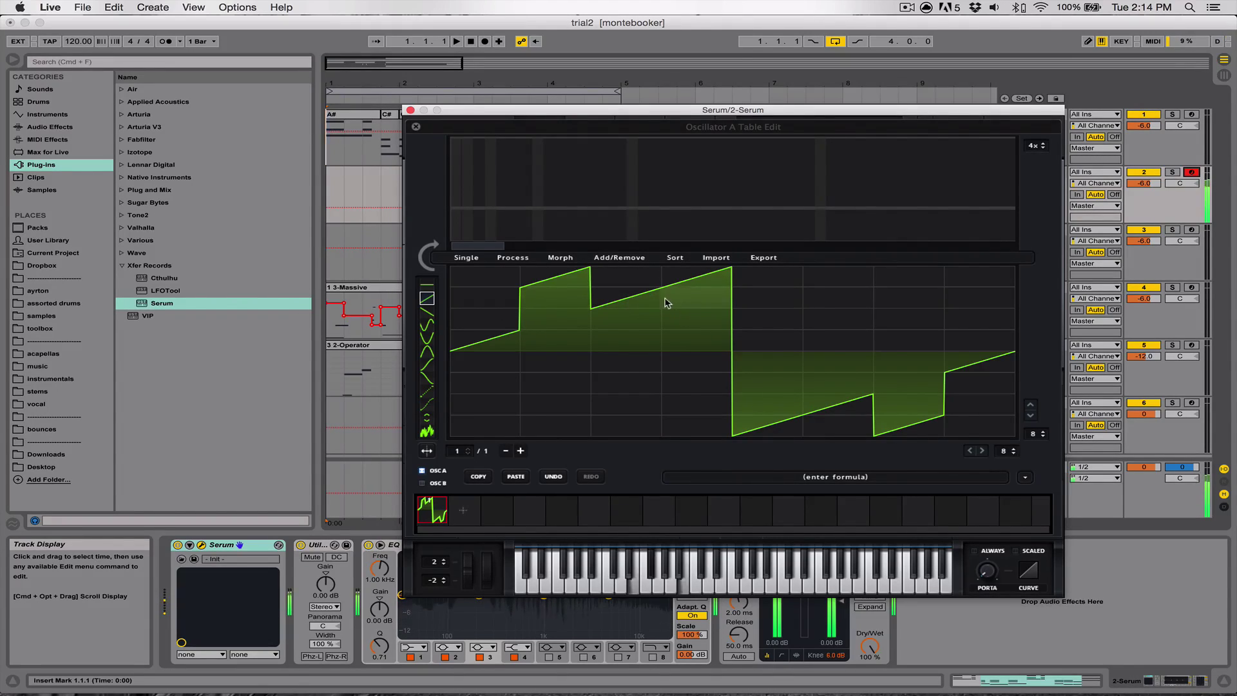
Draw falling ramps in the third and sixth segments, running down from the upper peak and down to full depth.
{"action": "left_click", "coordinate": [427, 311]}
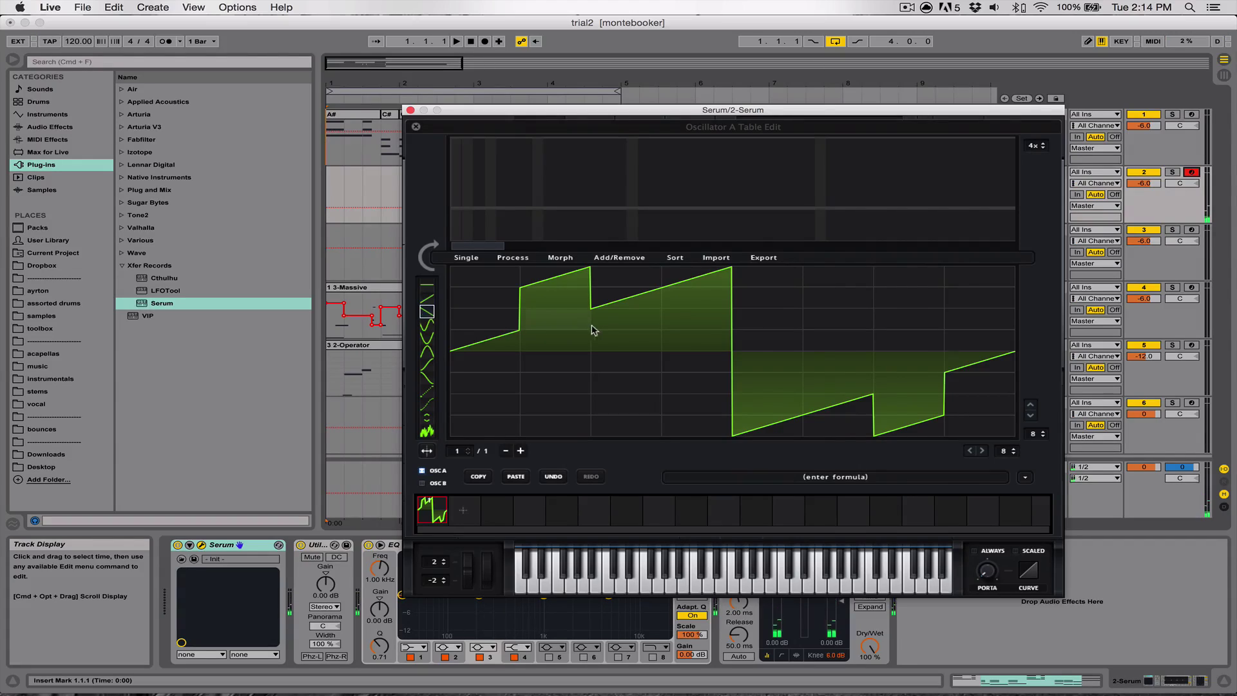
{"action": "left_click", "coordinate": [612, 278]}
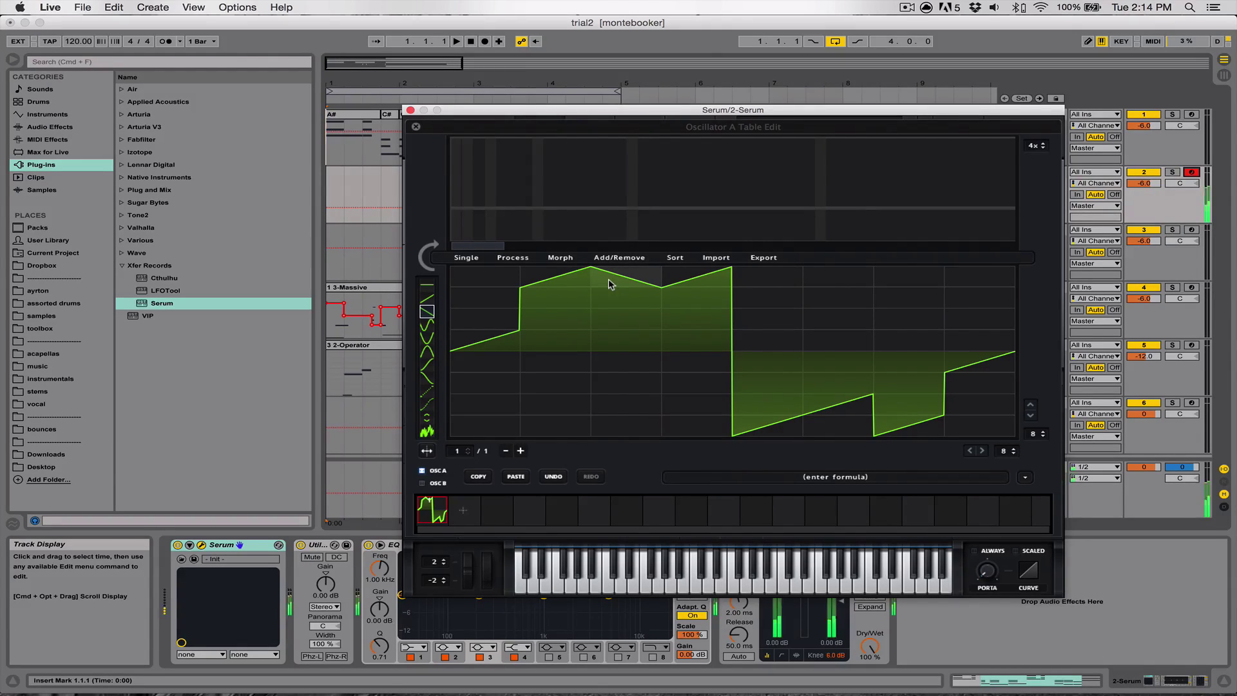
{"action": "left_click", "coordinate": [837, 409]}
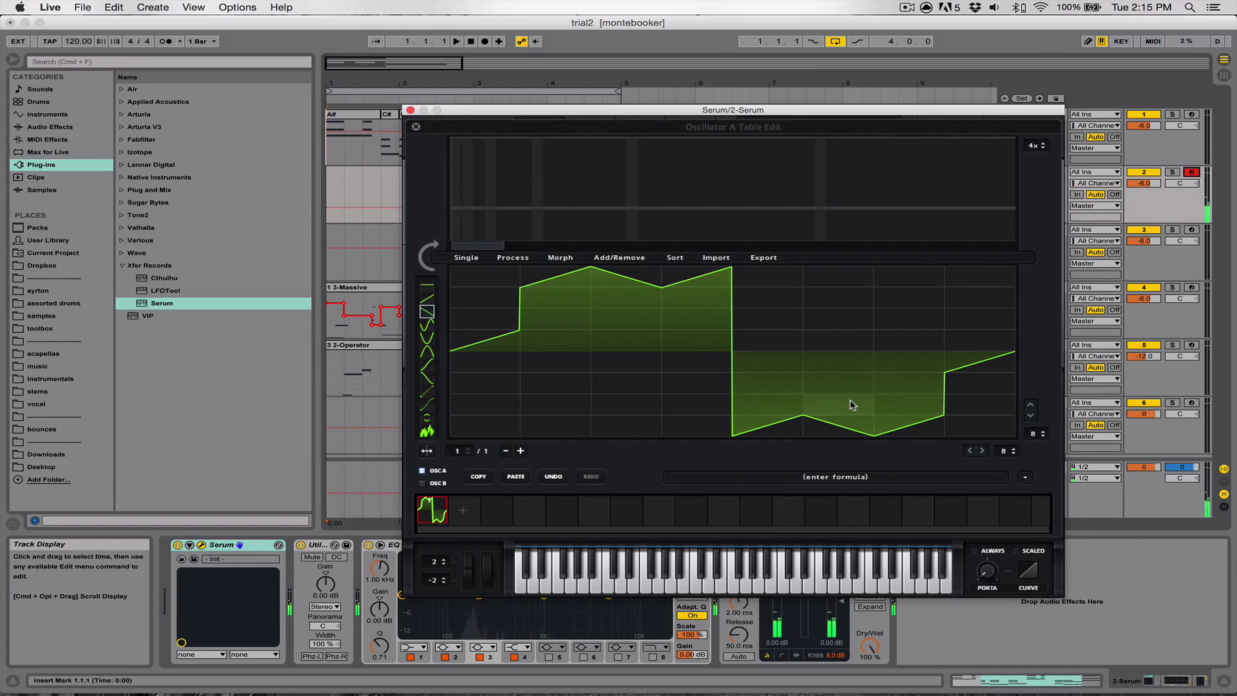
Draw rising ramps in the outer segments, the first in the grid row below the centre line and the eighth in the row above.
{"action": "left_click", "coordinate": [476, 313]}
{"action": "left_click", "coordinate": [979, 380]}
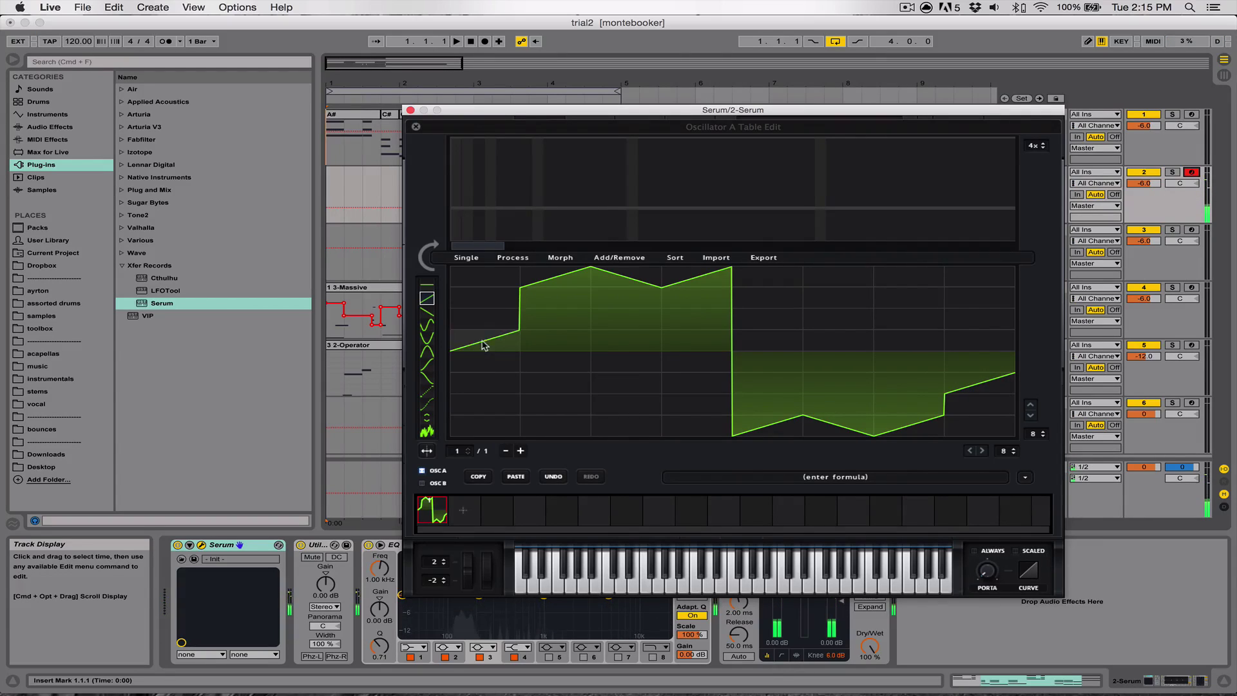
{"action": "left_click", "coordinate": [509, 359]}
{"action": "left_click", "coordinate": [975, 357]}
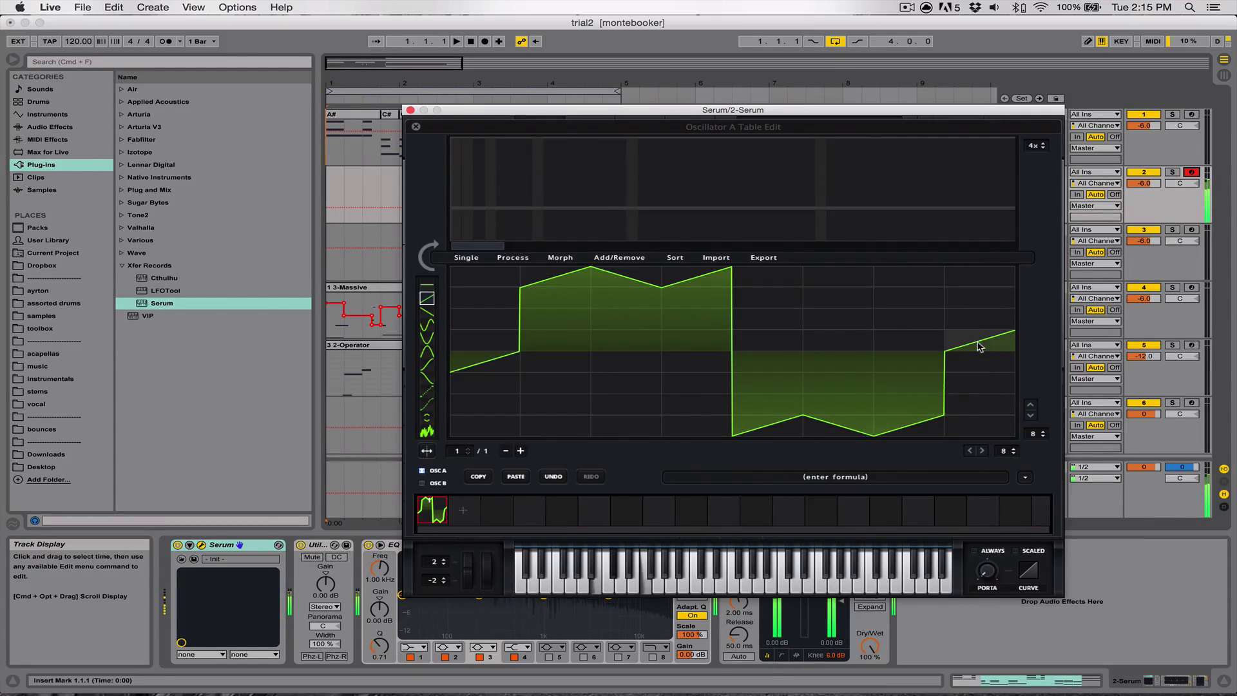
Redraw the outer rising ramps, the first segment in the grid row above the centre line and the eighth in the row below.
{"action": "left_click", "coordinate": [470, 333]}
{"action": "left_click", "coordinate": [472, 339]}
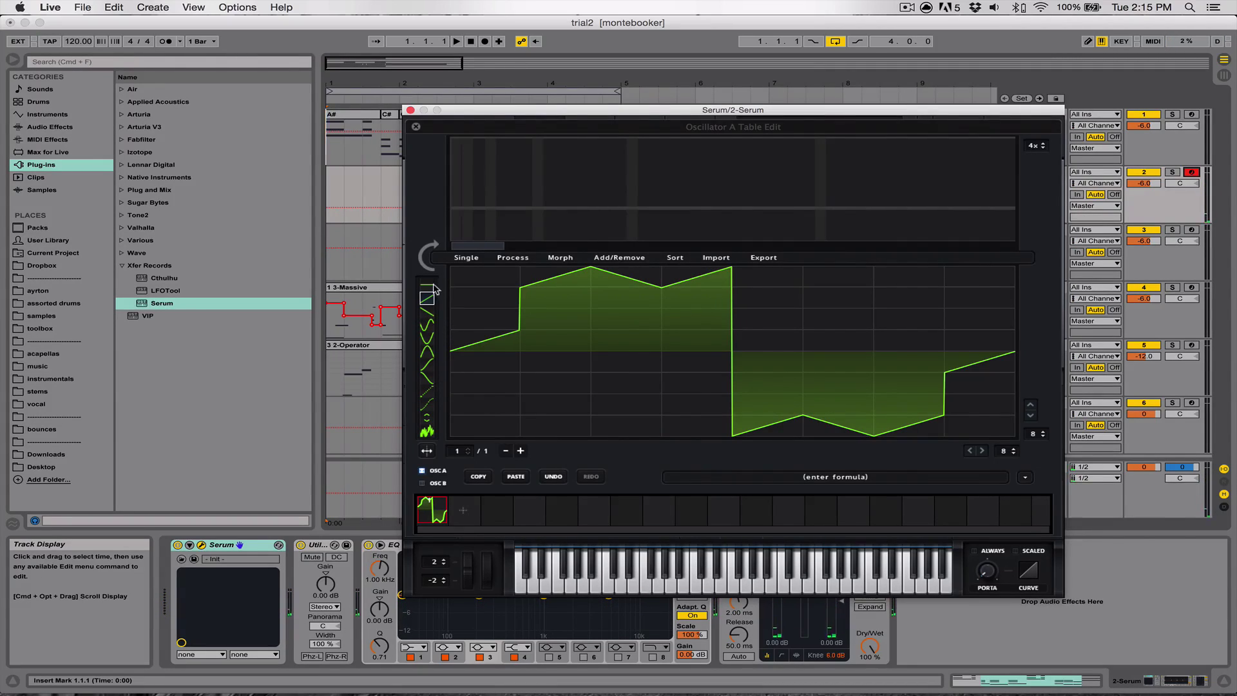
Try flat steps in the fourth and fifth segments, at full height and full depth, and restore their rising ramps.
{"action": "left_click", "coordinate": [683, 277]}
{"action": "left_click", "coordinate": [695, 273]}
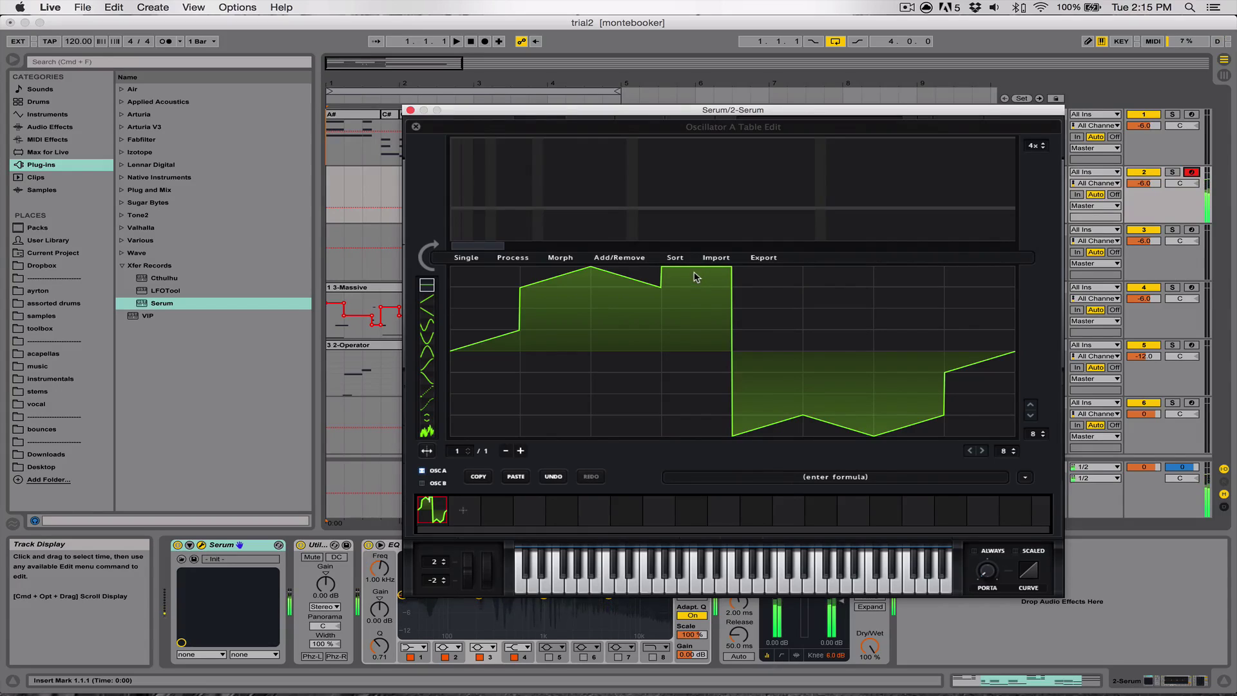
{"action": "left_click", "coordinate": [760, 437]}
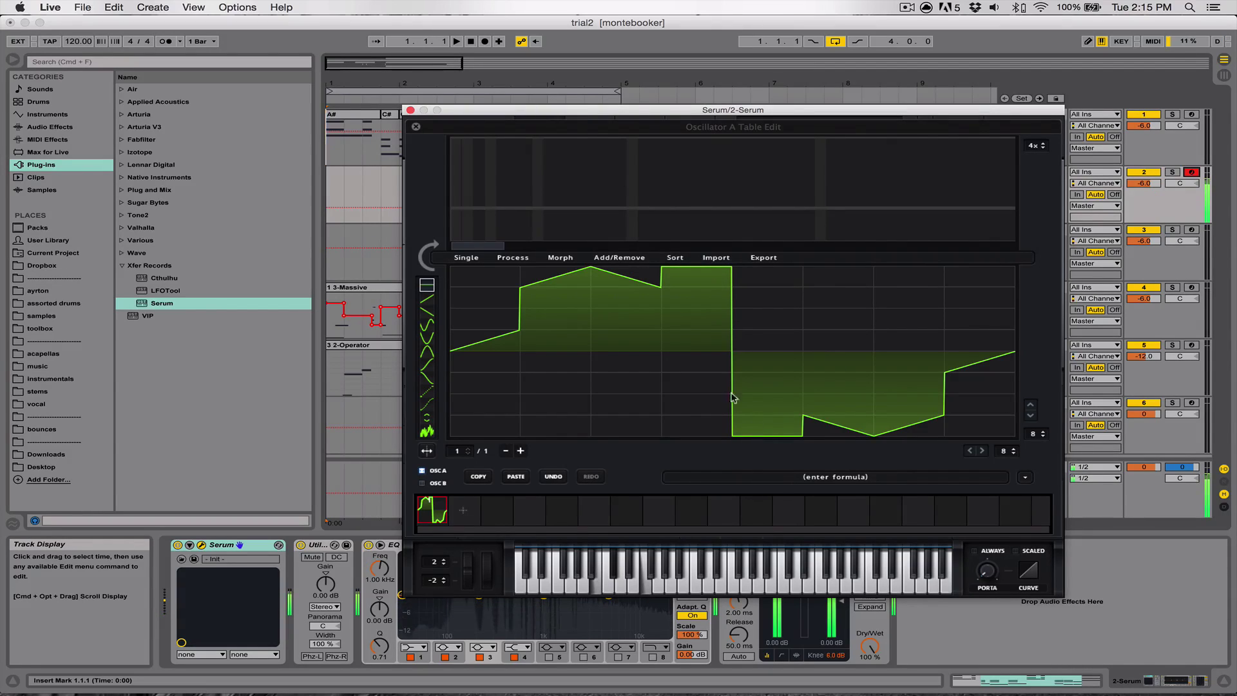
{"action": "left_click", "coordinate": [702, 277]}
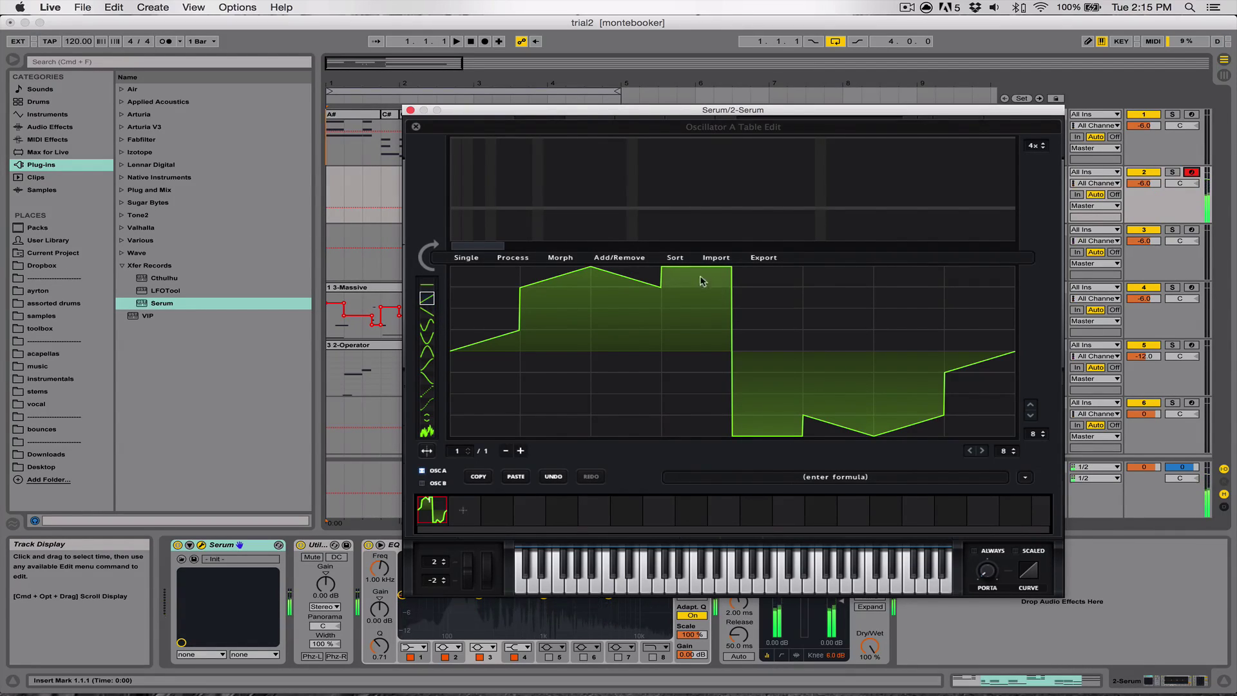
{"action": "left_click", "coordinate": [741, 430]}
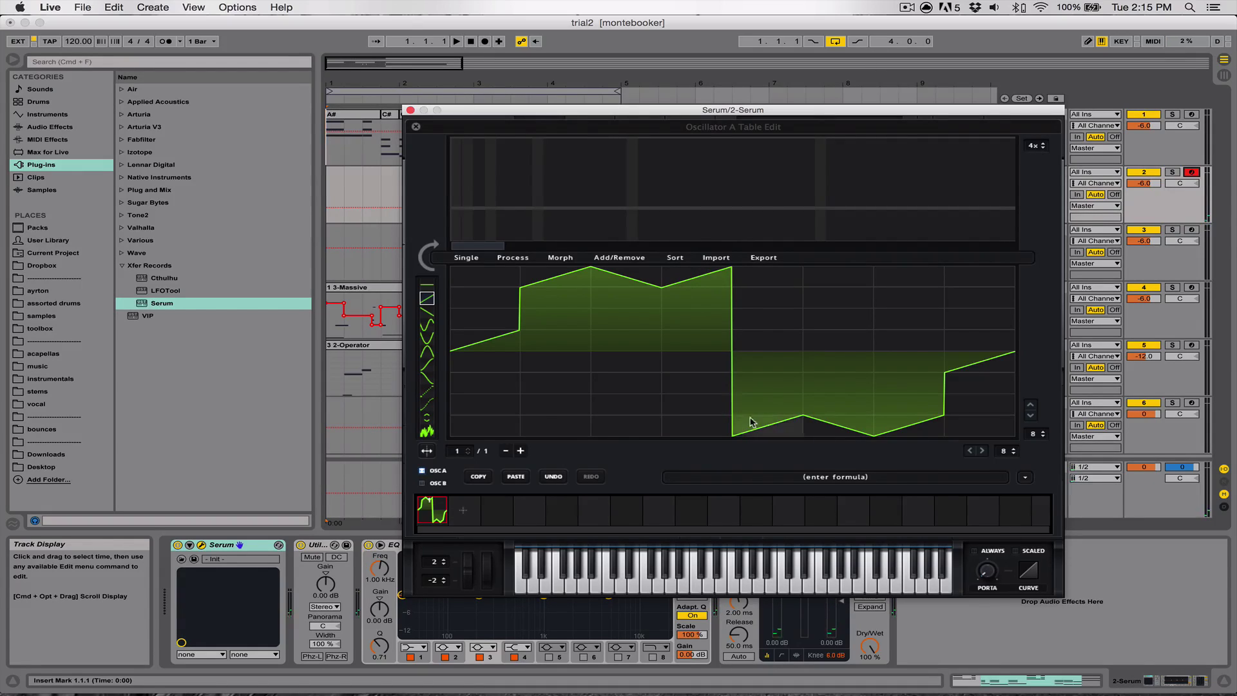
Redraw the rising ramps in the second and seventh segments and falling ramps in the third and sixth, each one grid row nearer the centre line.
{"action": "left_click", "coordinate": [570, 300]}
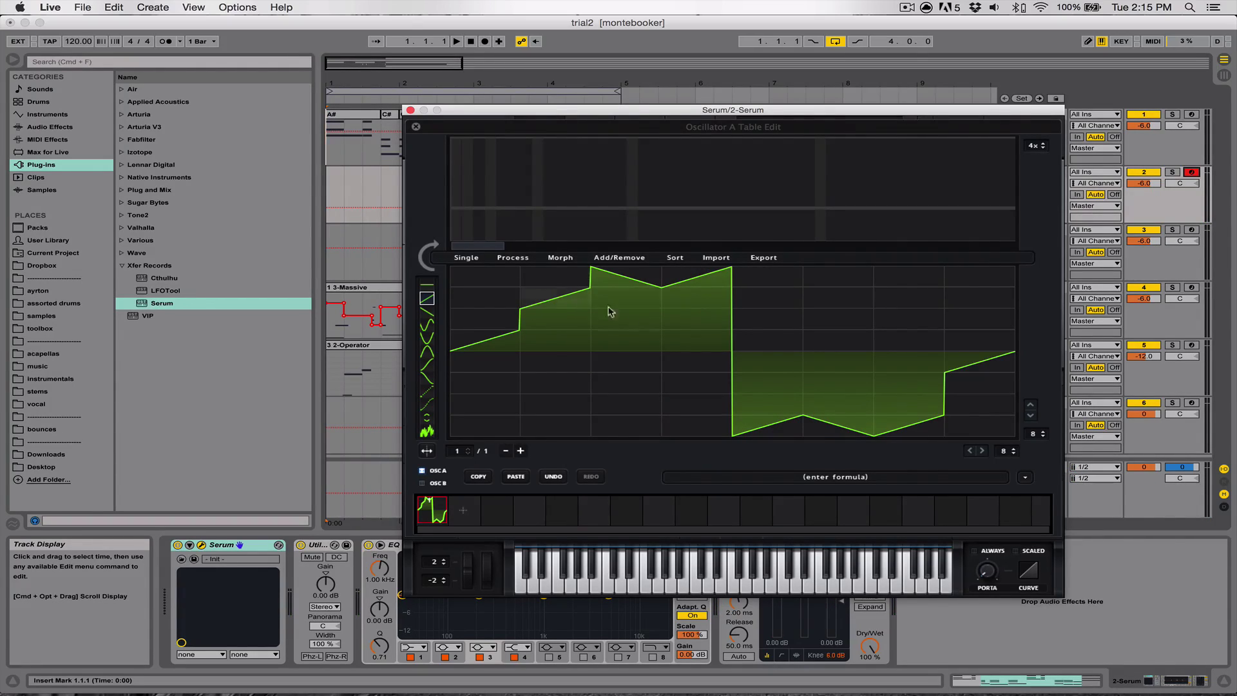
{"action": "left_click", "coordinate": [912, 410]}
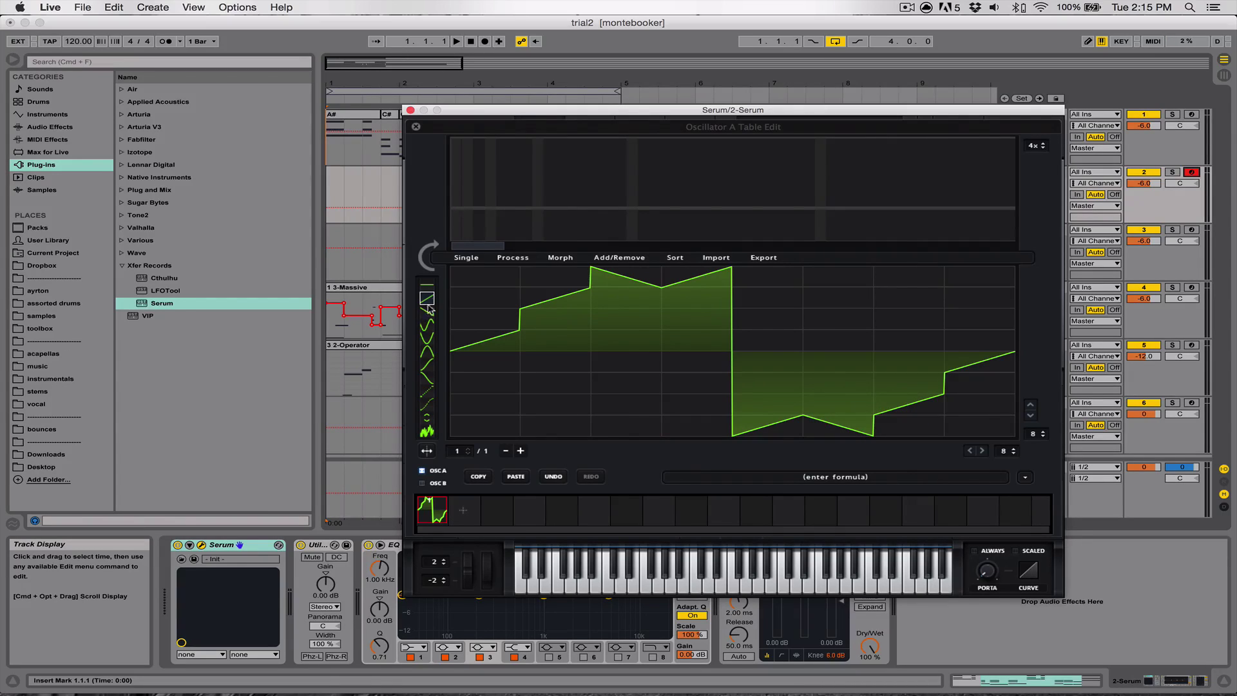
{"action": "left_click", "coordinate": [427, 311]}
{"action": "left_click", "coordinate": [621, 300]}
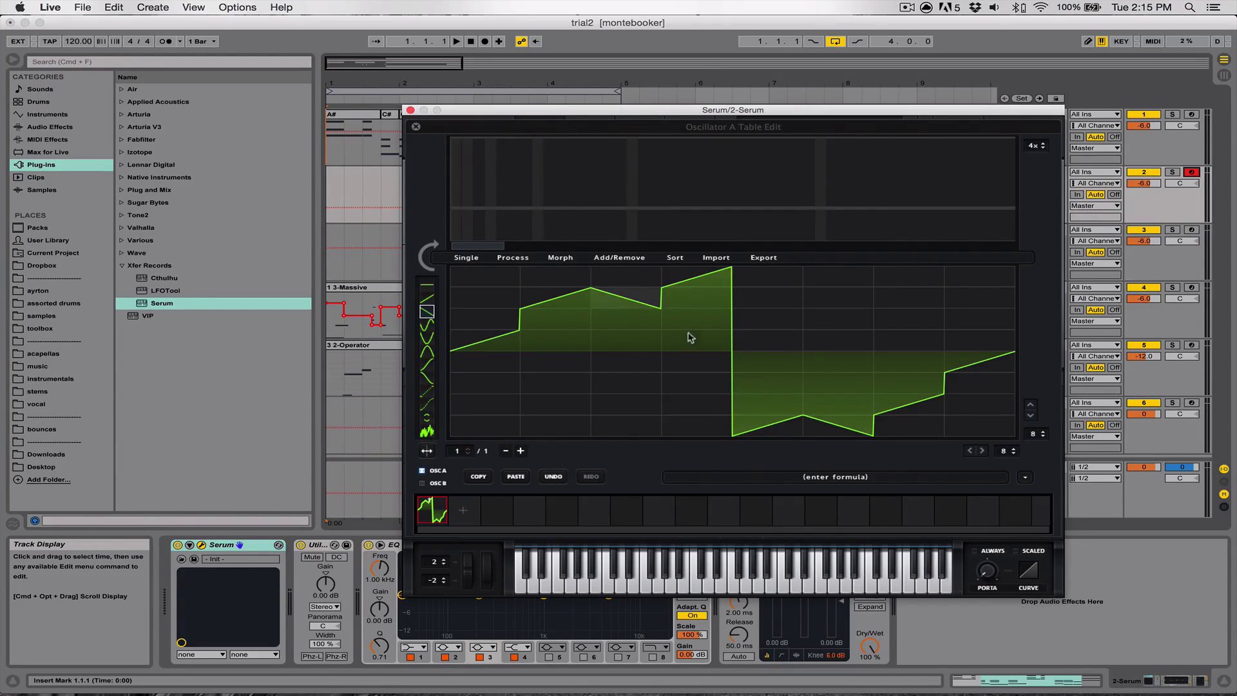
{"action": "left_click", "coordinate": [813, 409]}
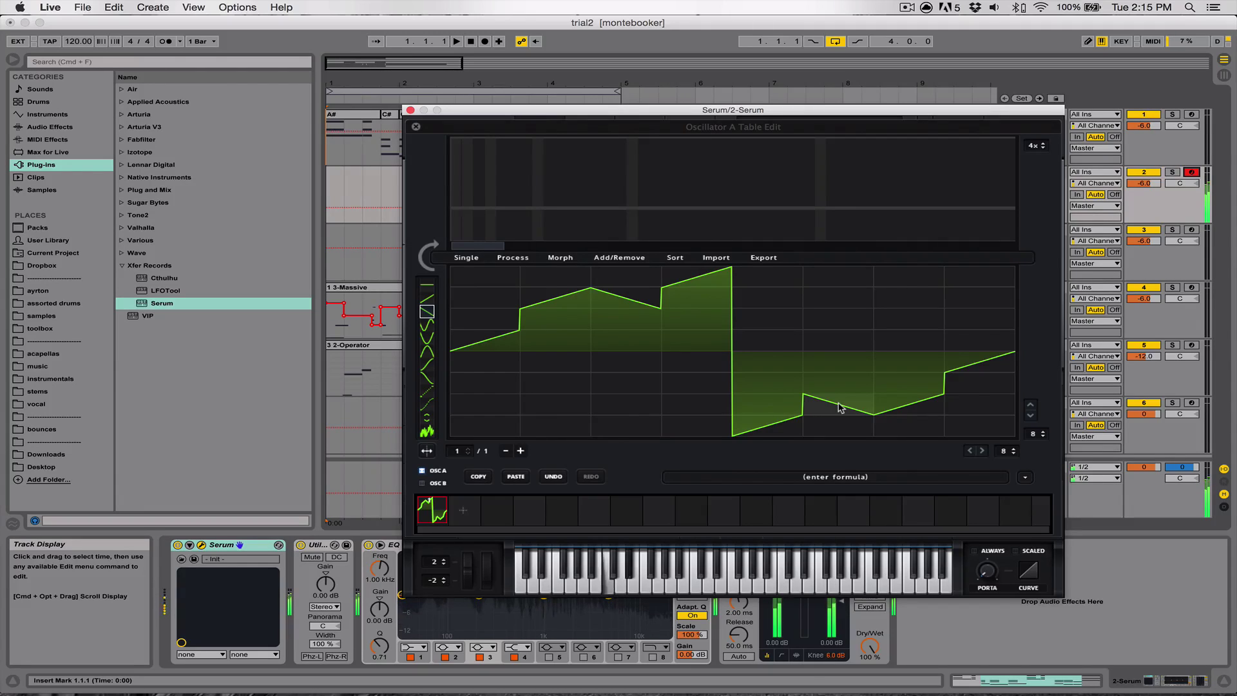
Lower the system volume and close oscillator A's wavetable editor.
{"action": "key", "text": "XF86AudioLowerVolume"}
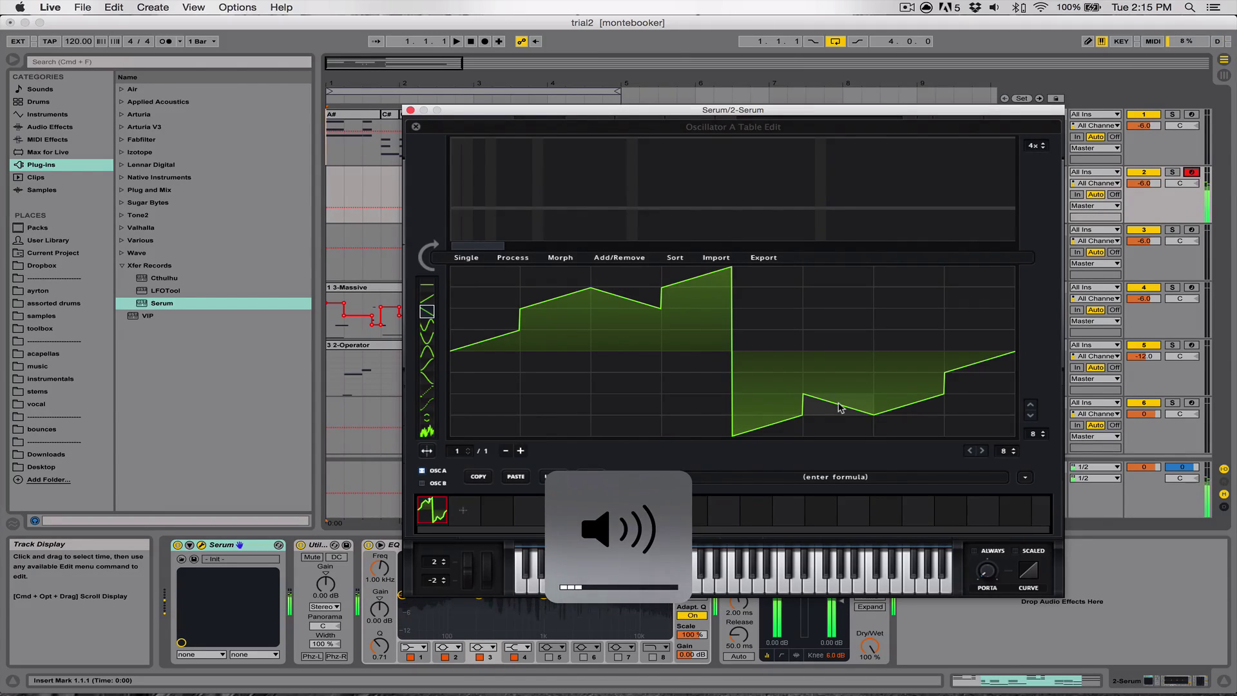
{"action": "key", "text": "XF86AudioLowerVolume"}
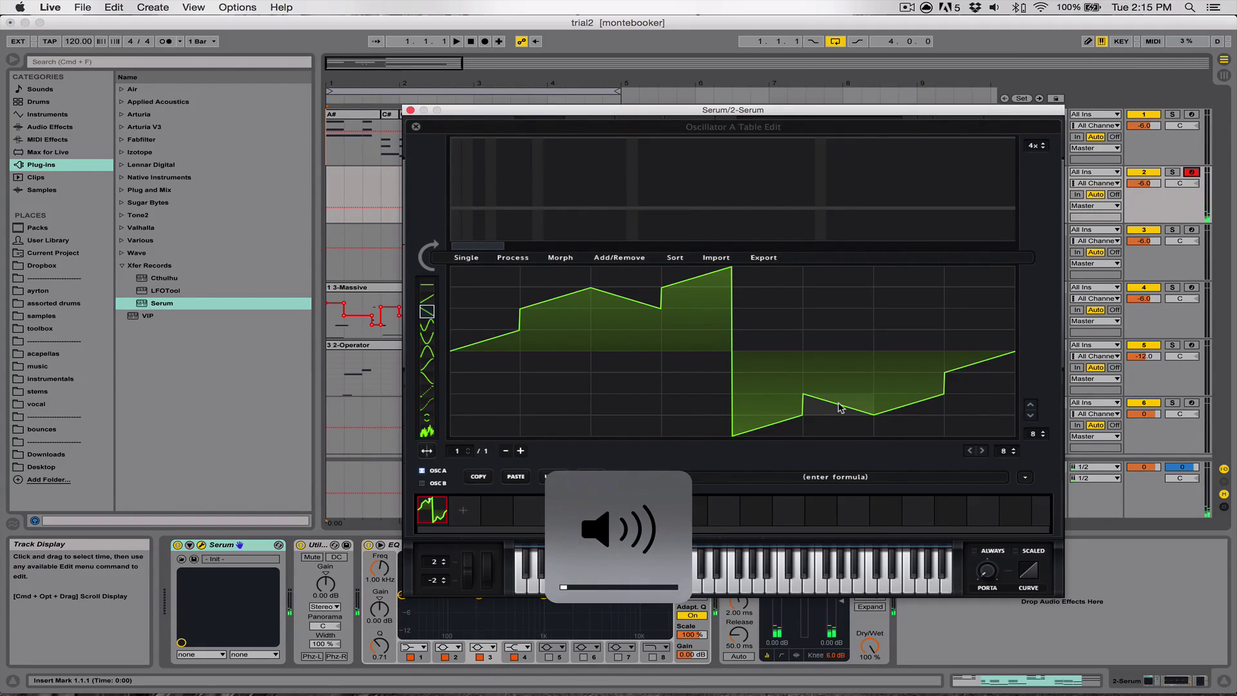
{"action": "left_click", "coordinate": [415, 127]}
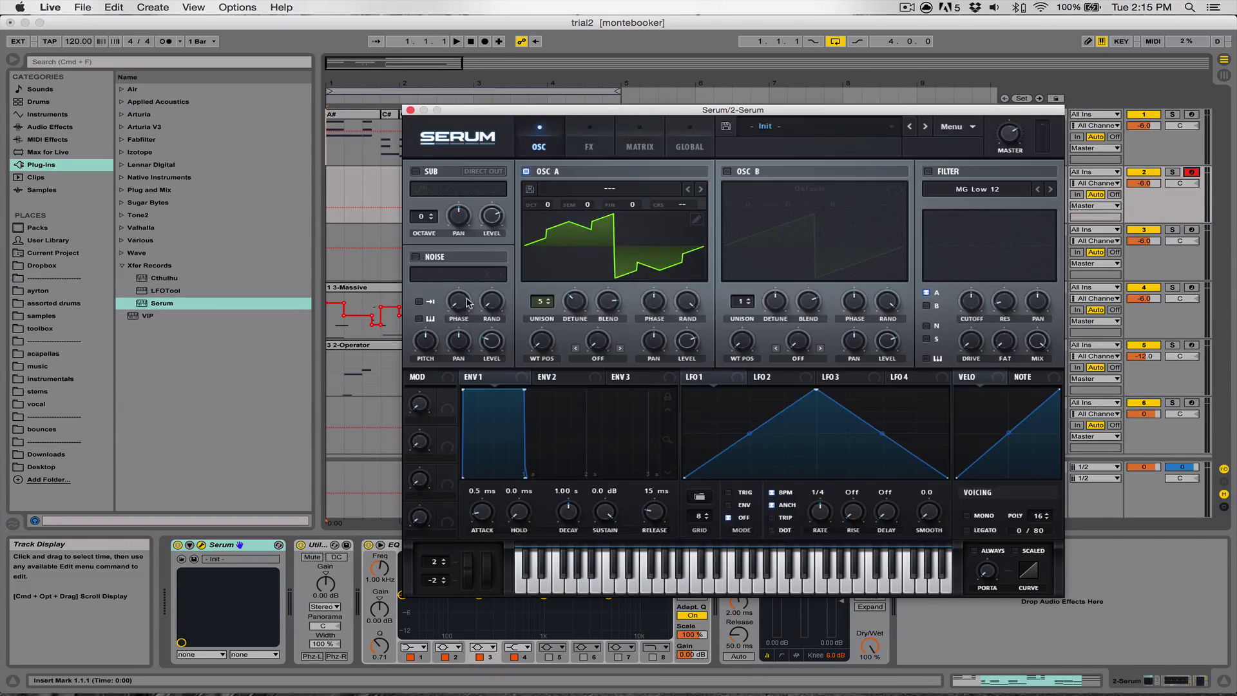
Enable the noise oscillator with the Analog sample ARP white and set its level to 33%.
{"action": "left_click", "coordinate": [437, 278]}
{"action": "left_click", "coordinate": [463, 272]}
{"action": "left_click", "coordinate": [442, 275]}
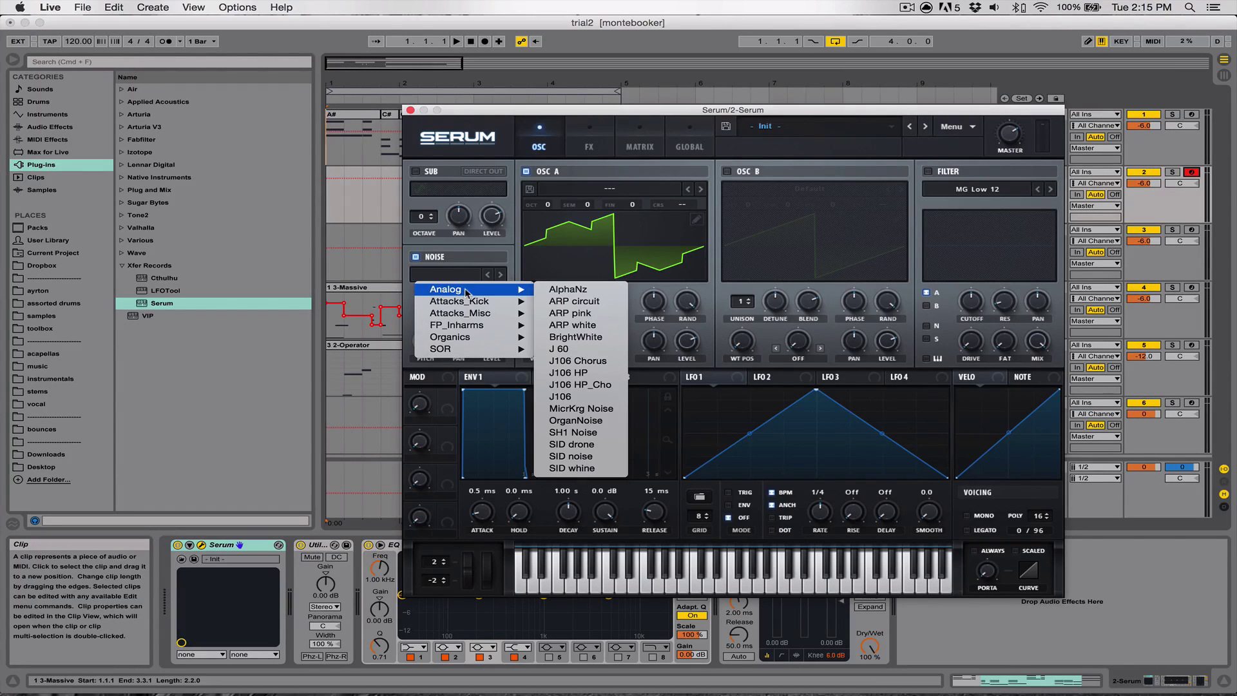
{"action": "left_click", "coordinate": [460, 277]}
{"action": "left_click", "coordinate": [458, 277]}
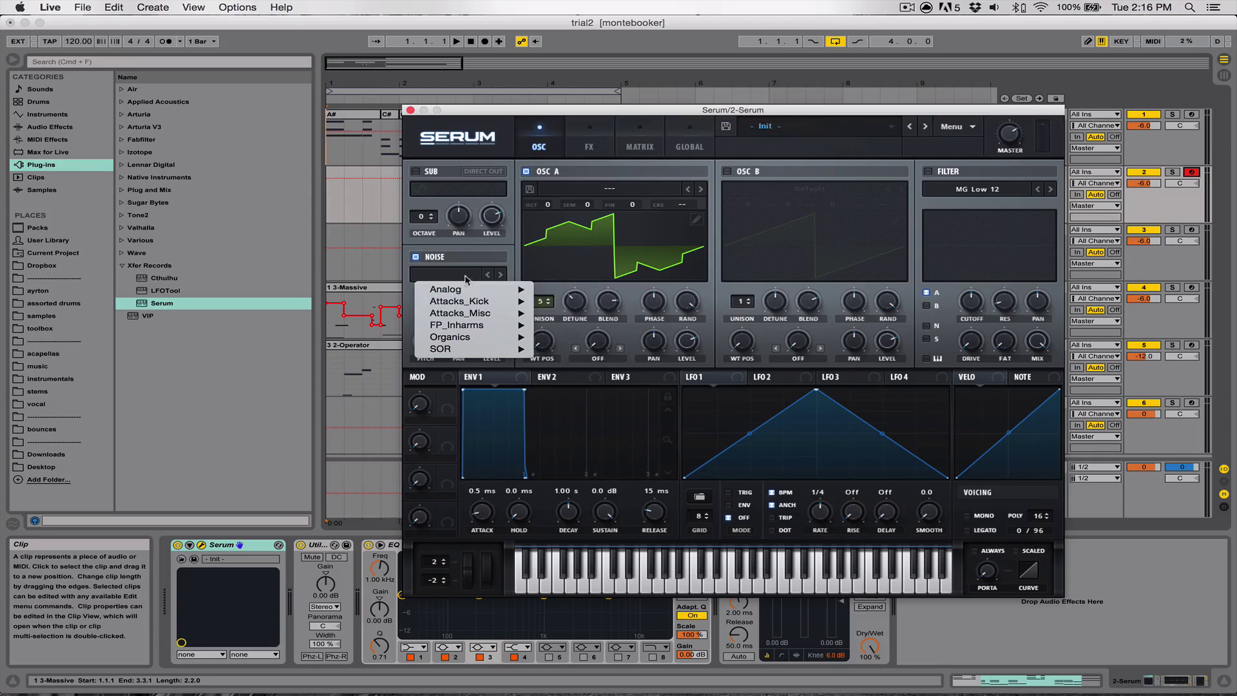
{"action": "mouse_move", "coordinate": [491, 291]}
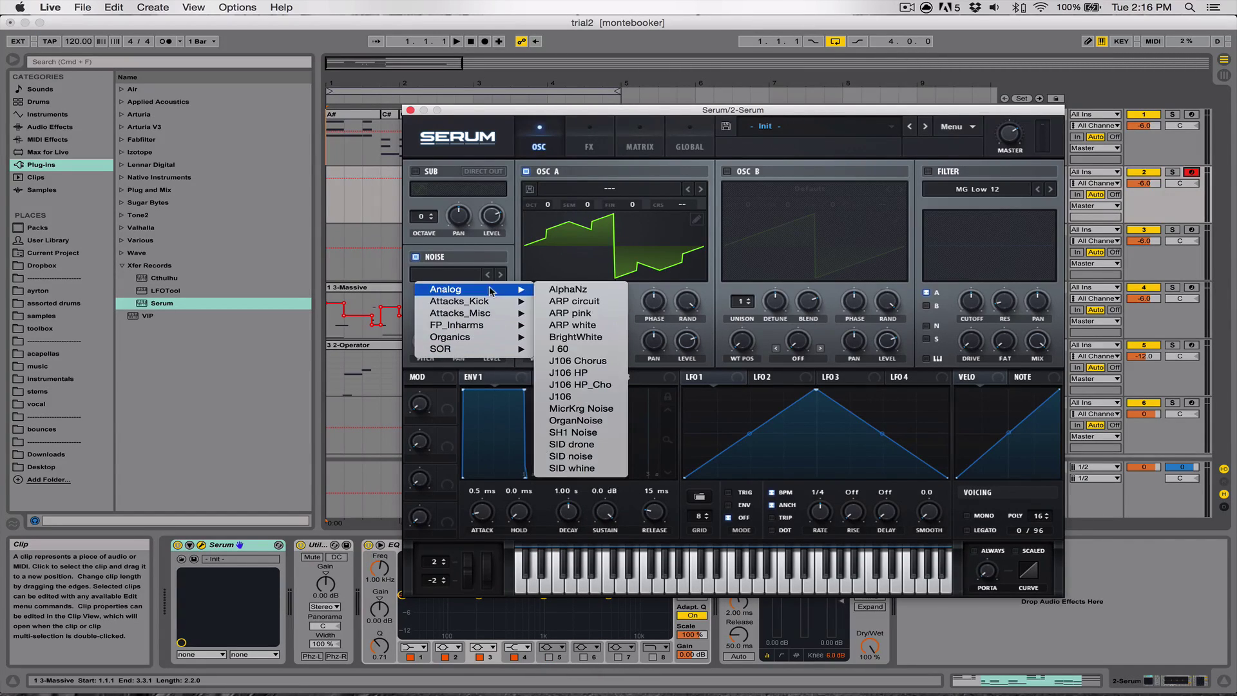
{"action": "left_click", "coordinate": [586, 325]}
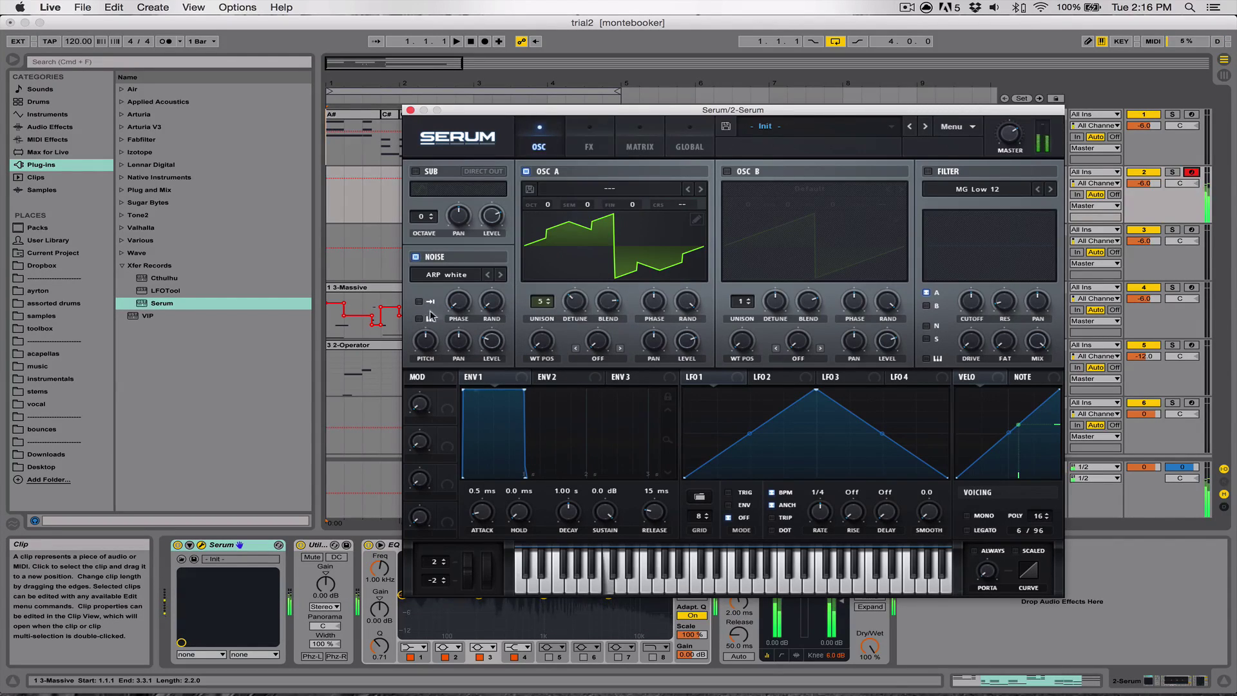
{"action": "left_click_drag", "start_coordinate": [499, 350], "coordinate": [503, 342]}
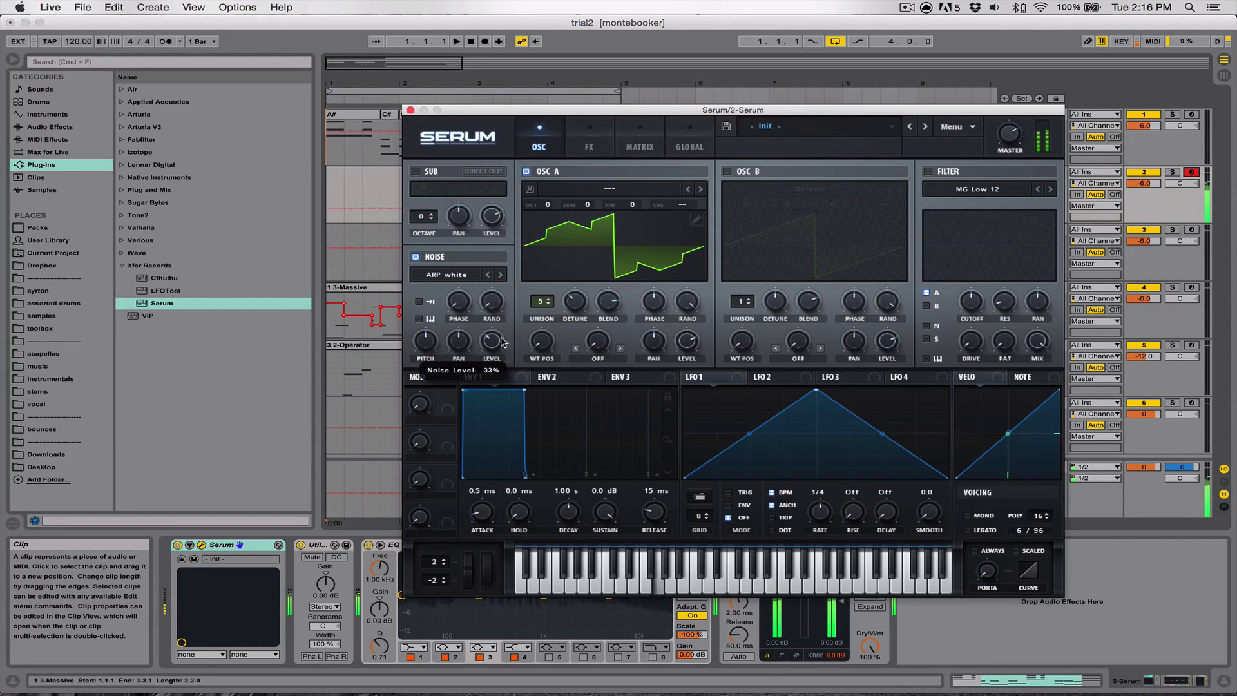
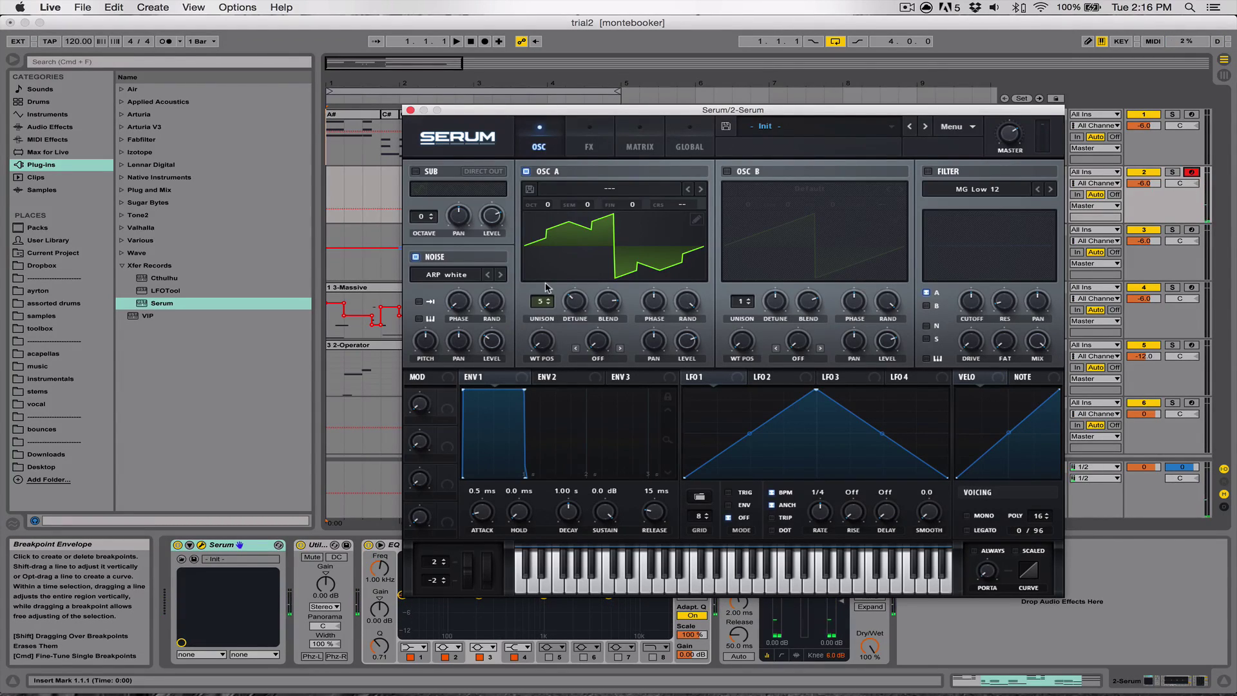
Raise the chorus effect's wet mix above 74% and adjust its rate.
{"action": "left_click", "coordinate": [728, 173]}
{"action": "left_click", "coordinate": [588, 138]}
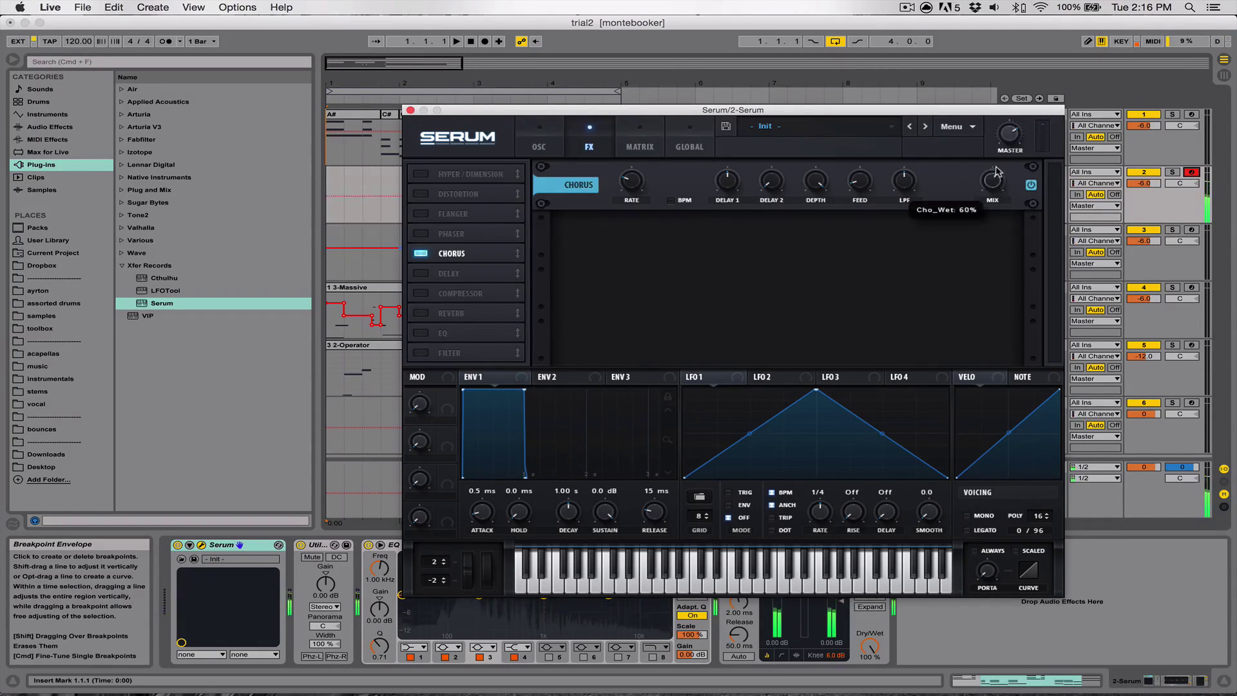
{"action": "left_click_drag", "start_coordinate": [997, 160], "coordinate": [992, 198]}
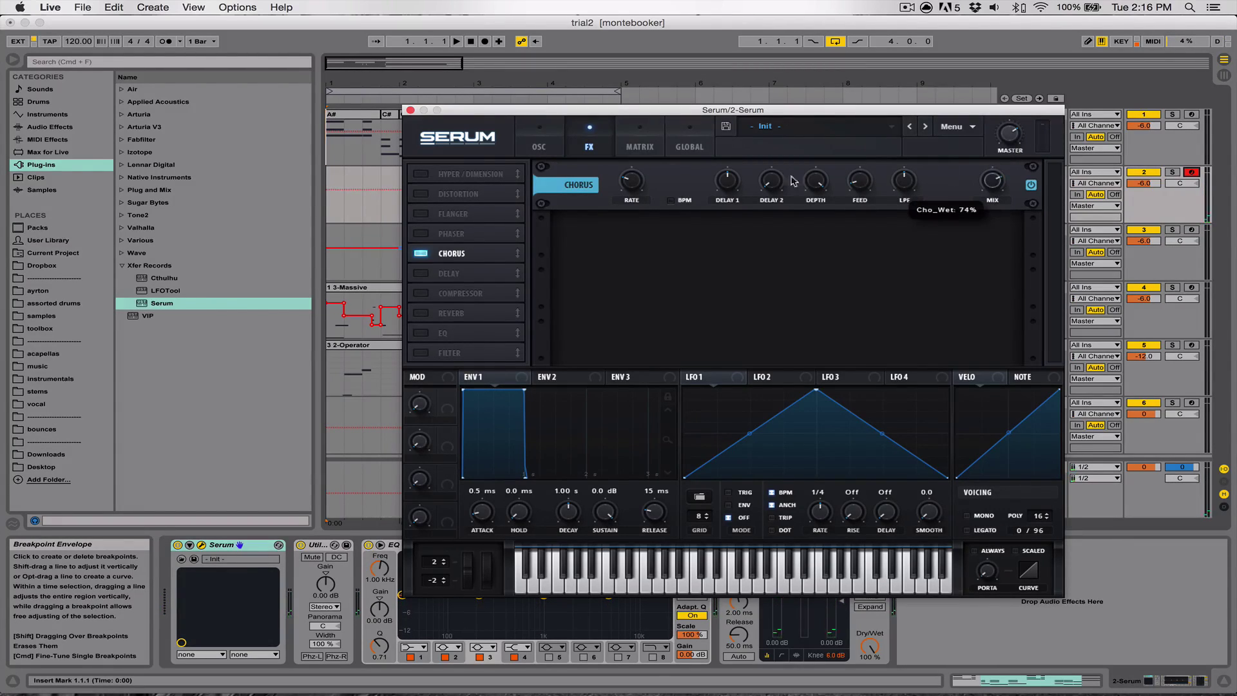
{"action": "mouse_move", "coordinate": [635, 177]}
{"action": "left_mouse_down"}
{"action": "mouse_move", "coordinate": [638, 140]}
{"action": "mouse_move", "coordinate": [639, 162]}
{"action": "left_mouse_up"}
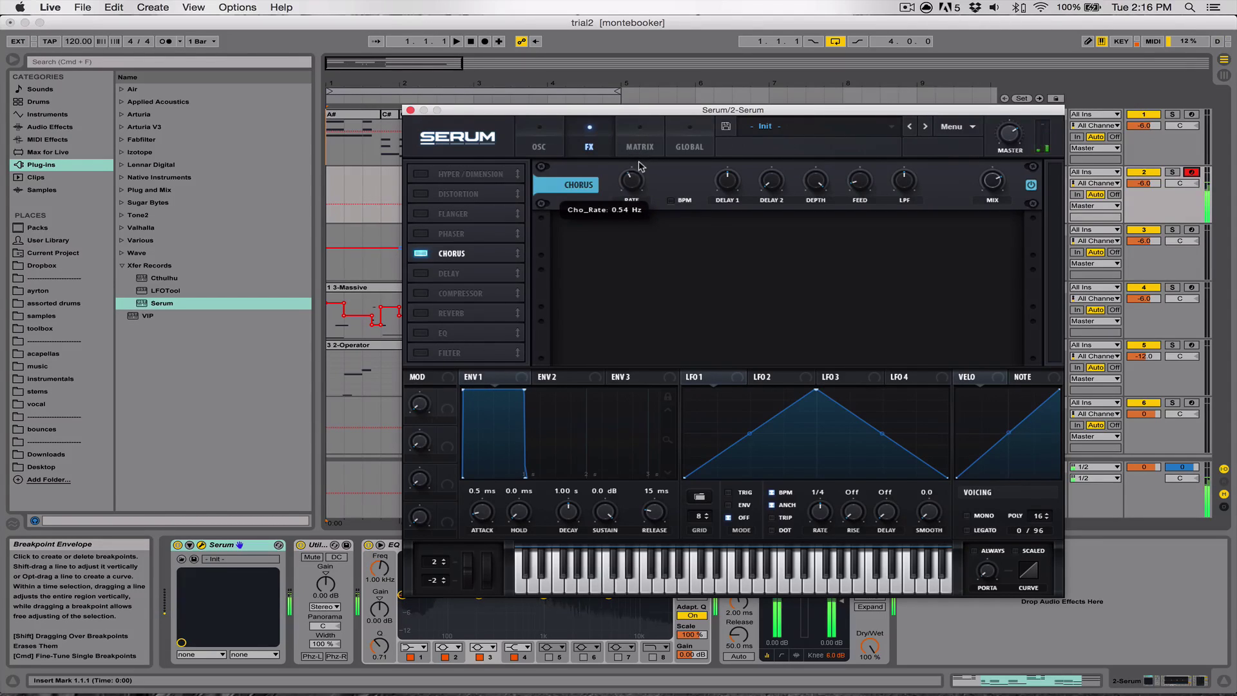
{"action": "left_click_drag", "start_coordinate": [994, 176], "coordinate": [994, 161]}
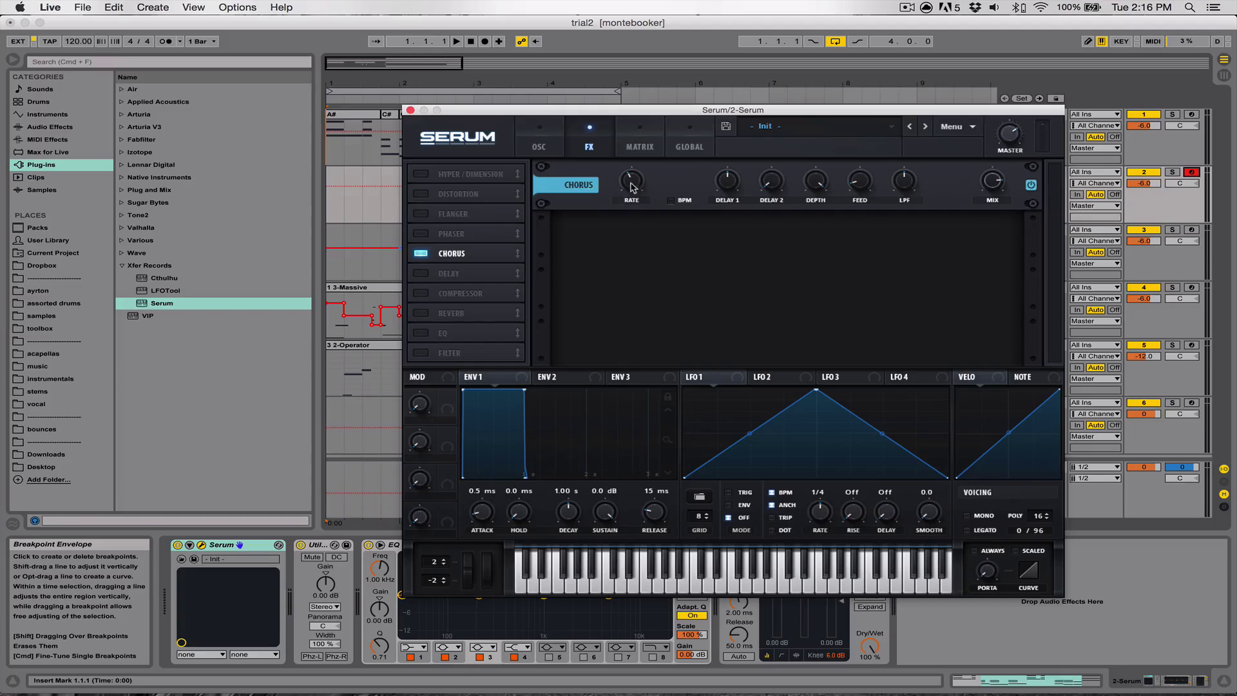
{"action": "left_click_drag", "start_coordinate": [632, 187], "coordinate": [633, 201]}
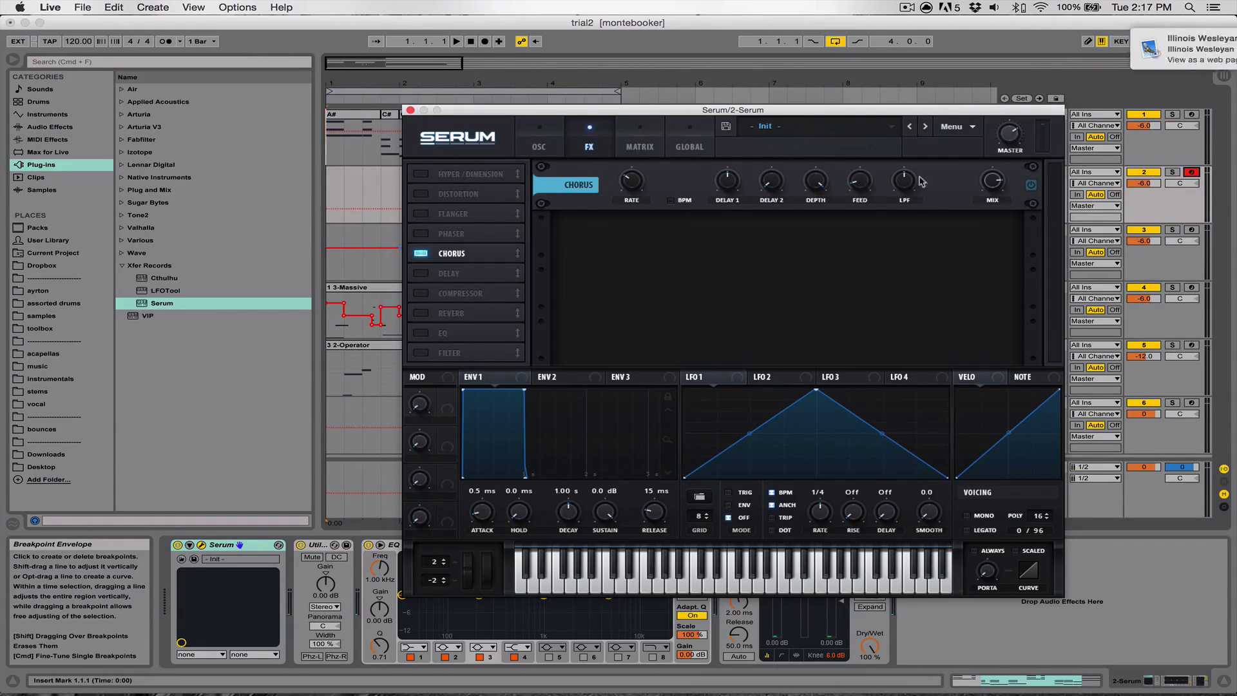
Enable oscillator B with 3 unison voices and reduce its detune.
{"action": "left_click", "coordinate": [540, 139]}
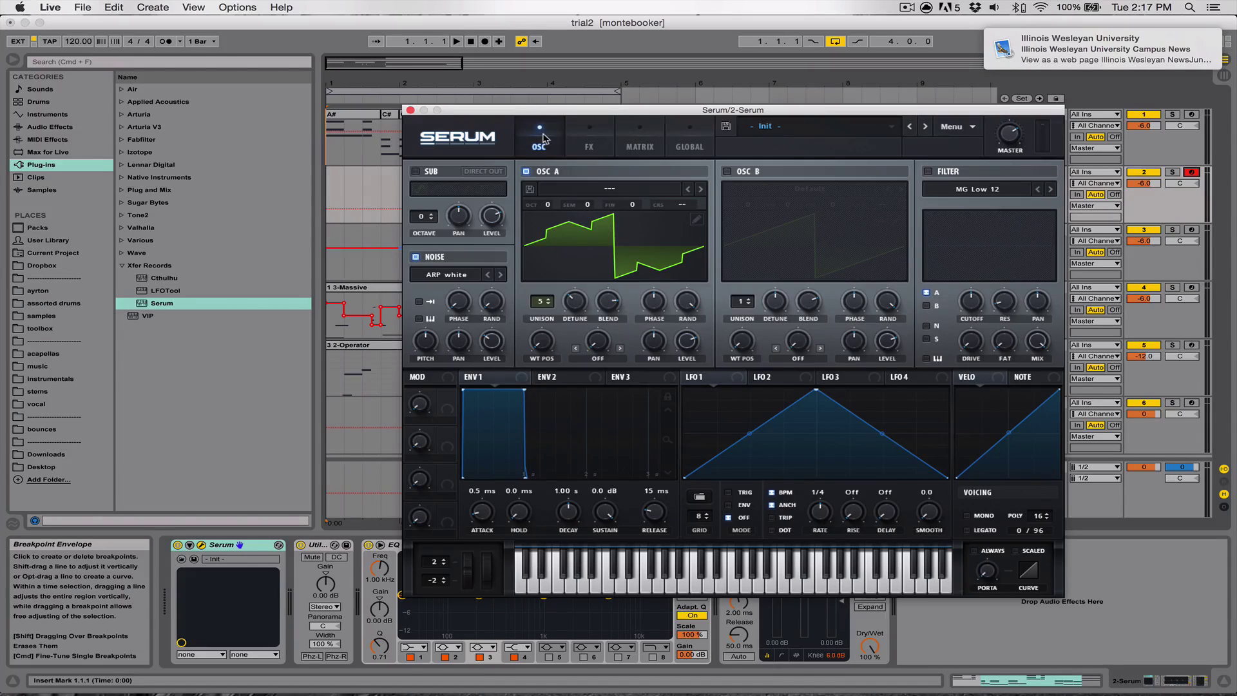
{"action": "left_click", "coordinate": [727, 171]}
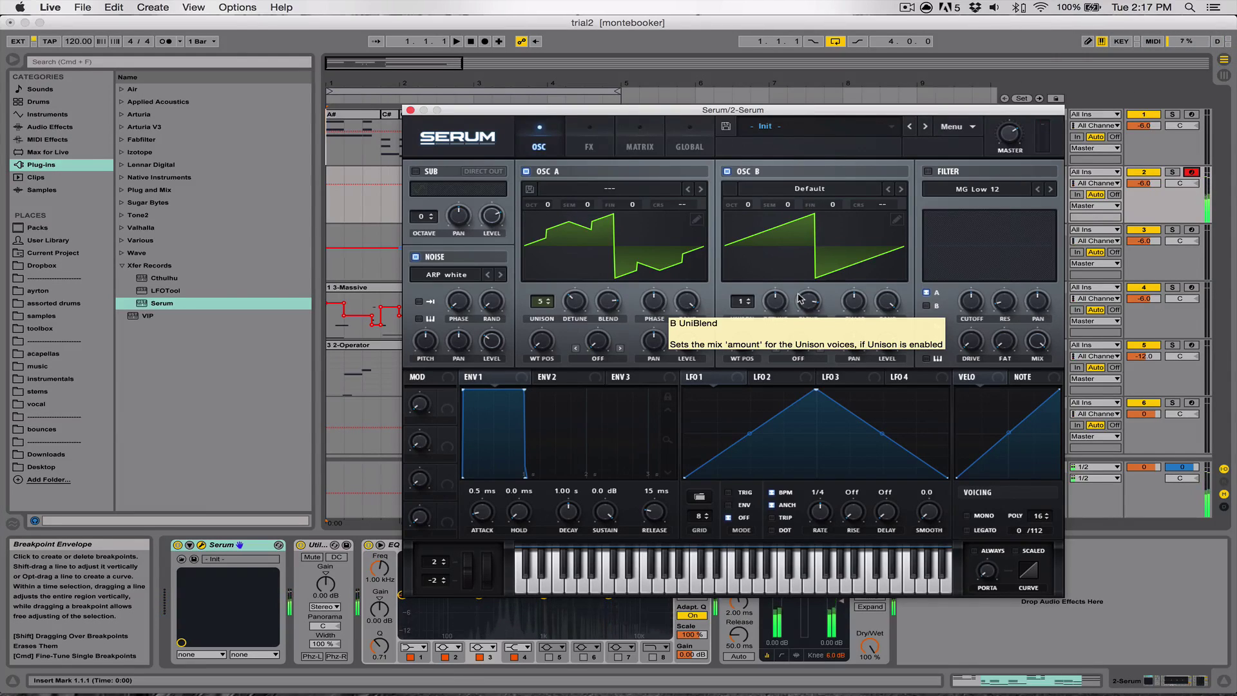
{"action": "left_click_drag", "start_coordinate": [746, 307], "coordinate": [815, 295]}
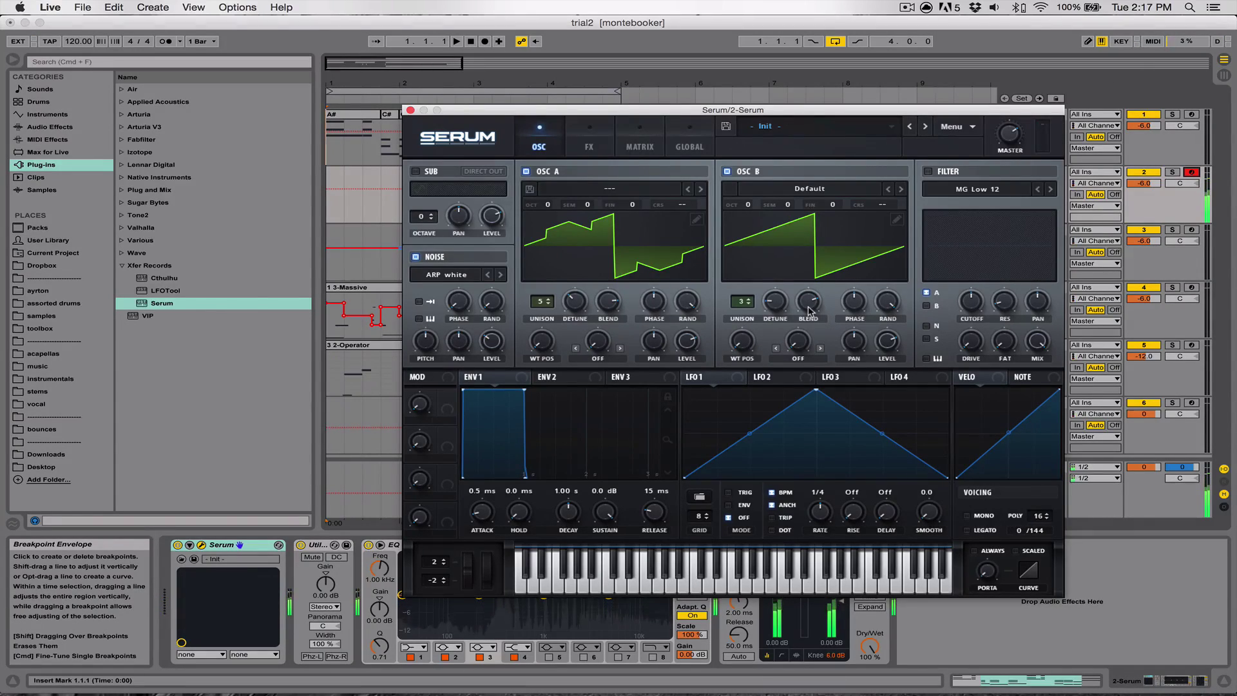
{"action": "left_click", "coordinate": [927, 171]}
{"action": "left_click", "coordinate": [928, 172]}
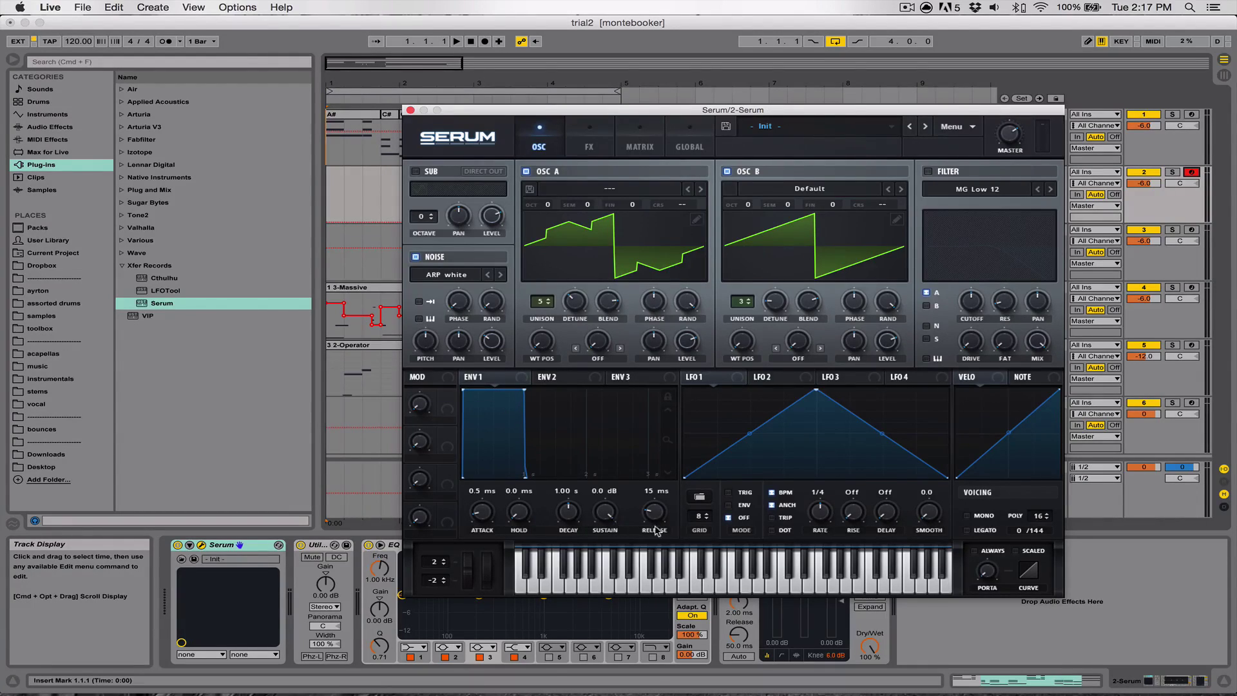
Set Env 1's release to 660 ms and balance the two oscillators' levels, with oscillator B at 100%.
{"action": "mouse_move", "coordinate": [666, 520]}
{"action": "left_mouse_down"}
{"action": "mouse_move", "coordinate": [670, 472]}
{"action": "mouse_move", "coordinate": [652, 536]}
{"action": "mouse_move", "coordinate": [653, 509]}
{"action": "left_mouse_up"}
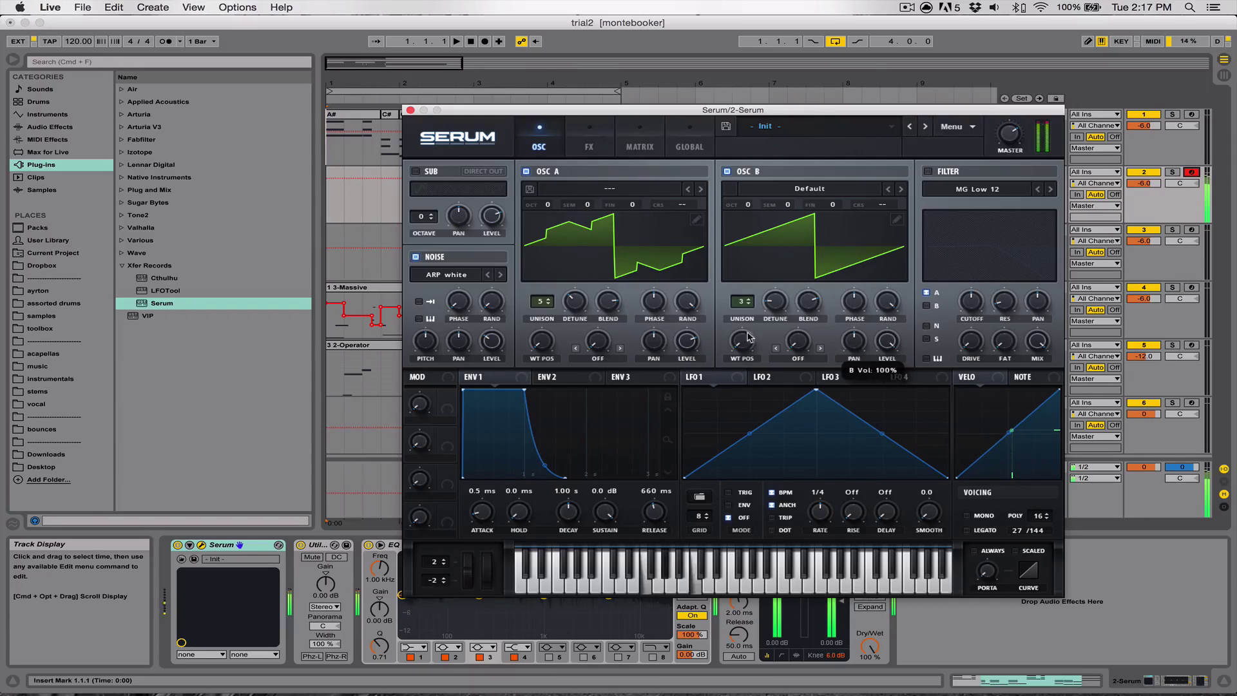
{"action": "mouse_move", "coordinate": [685, 346]}
{"action": "left_mouse_down"}
{"action": "mouse_move", "coordinate": [683, 373]}
{"action": "mouse_move", "coordinate": [686, 352]}
{"action": "left_mouse_up"}
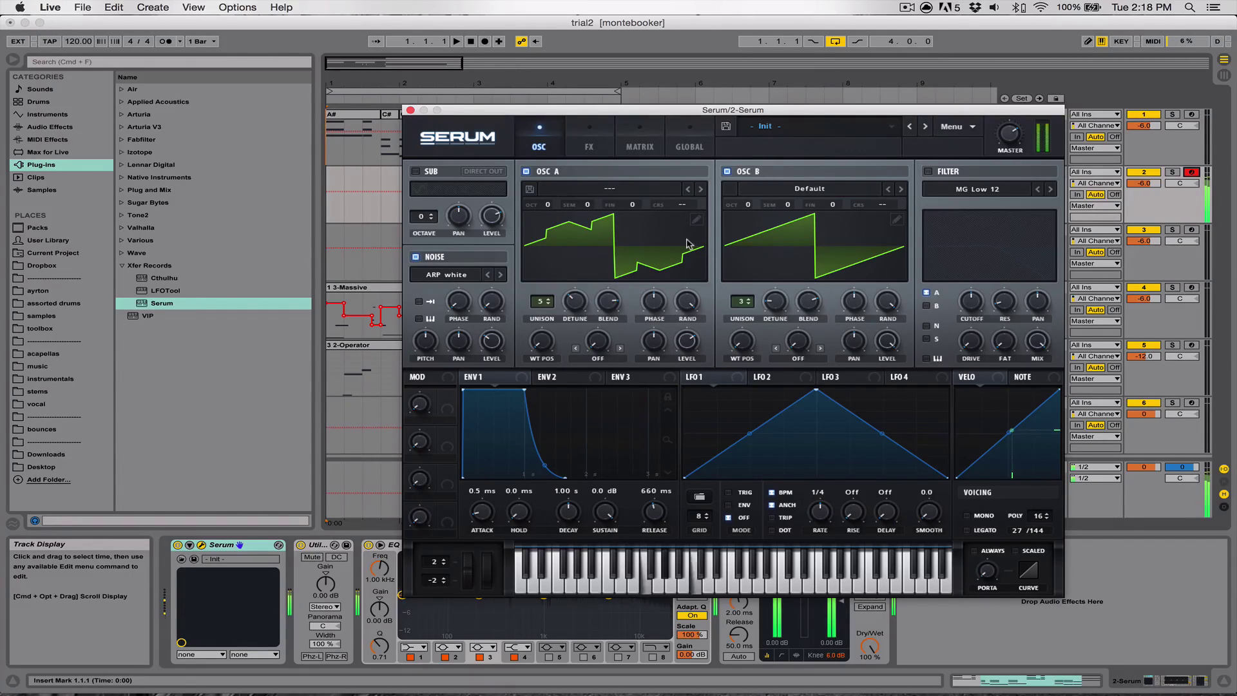
{"action": "left_click", "coordinate": [526, 171]}
{"action": "left_click", "coordinate": [526, 172]}
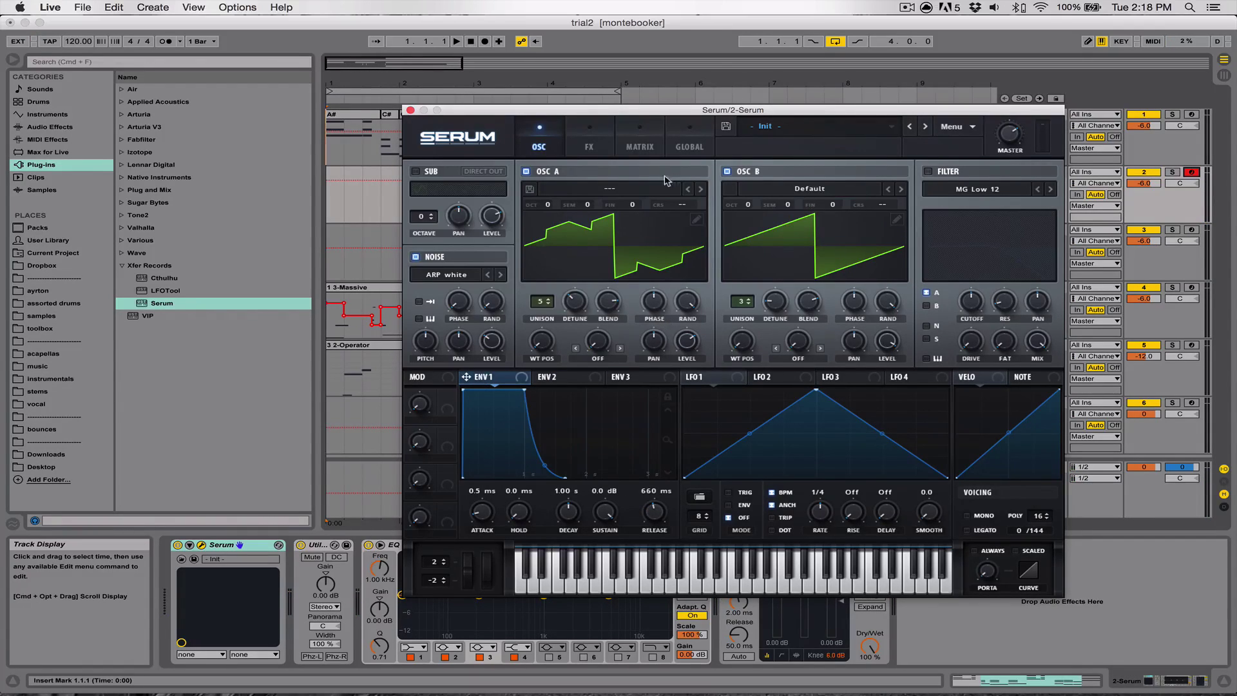
Modulate oscillator A's level with Env 2 at an amount of 66 and a curved 675 ms attack, with oscillator B switched off.
{"action": "left_click", "coordinate": [575, 380]}
{"action": "left_click_drag", "start_coordinate": [545, 379], "coordinate": [666, 455]}
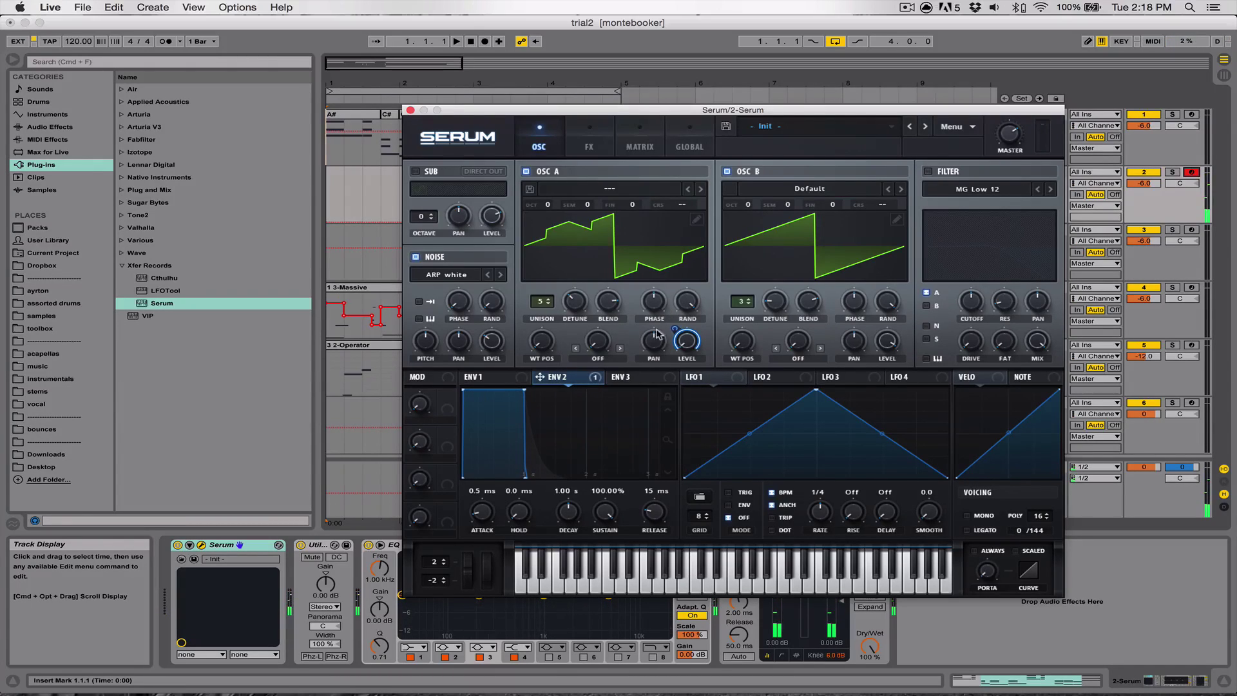
{"action": "mouse_move", "coordinate": [676, 351]}
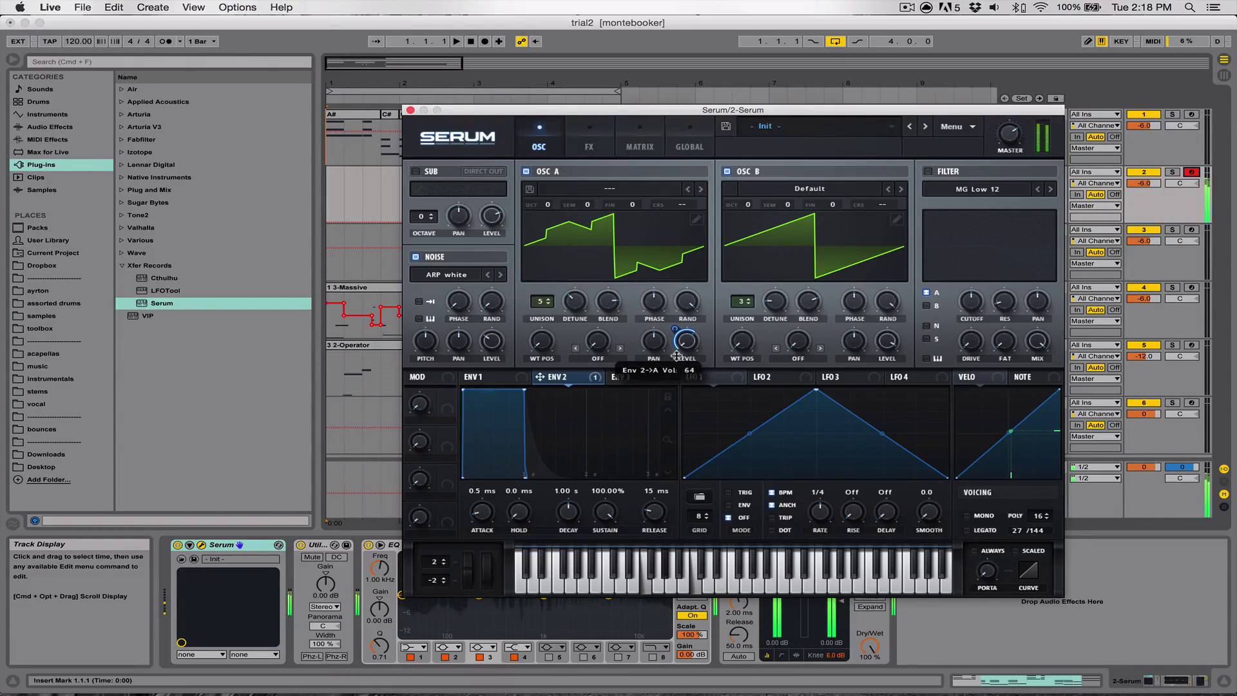
{"action": "left_click_drag", "start_coordinate": [462, 389], "coordinate": [552, 385]}
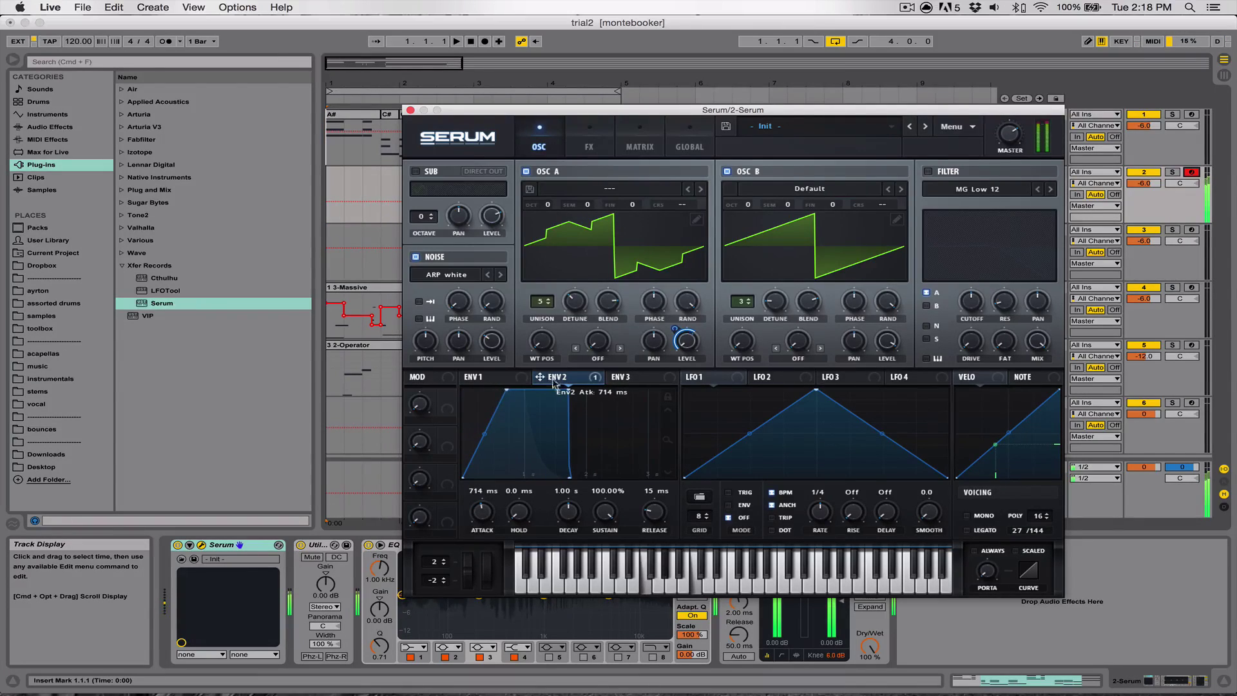
{"action": "left_click", "coordinate": [729, 172]}
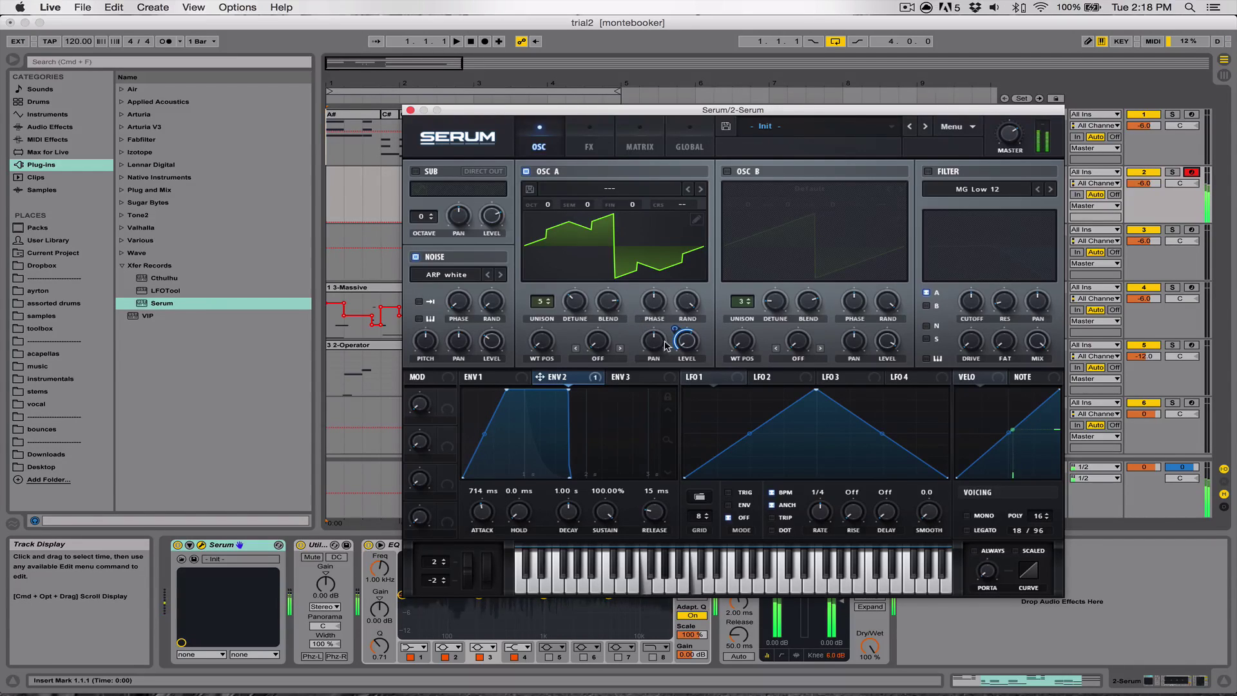
{"action": "mouse_move", "coordinate": [506, 389]}
{"action": "left_mouse_down"}
{"action": "mouse_move", "coordinate": [487, 393]}
{"action": "mouse_move", "coordinate": [478, 420]}
{"action": "mouse_move", "coordinate": [504, 389]}
{"action": "left_mouse_up"}
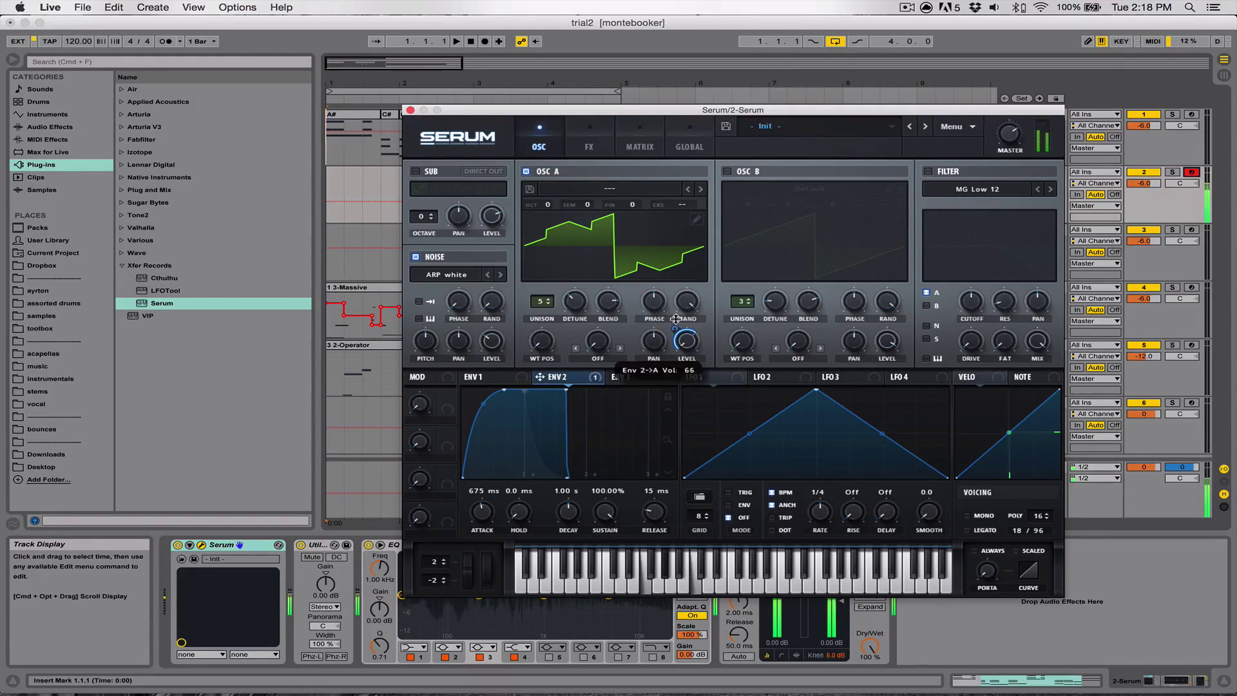
Switch oscillator B back on and shorten Env 2's attack to 543 ms.
{"action": "left_click", "coordinate": [727, 171]}
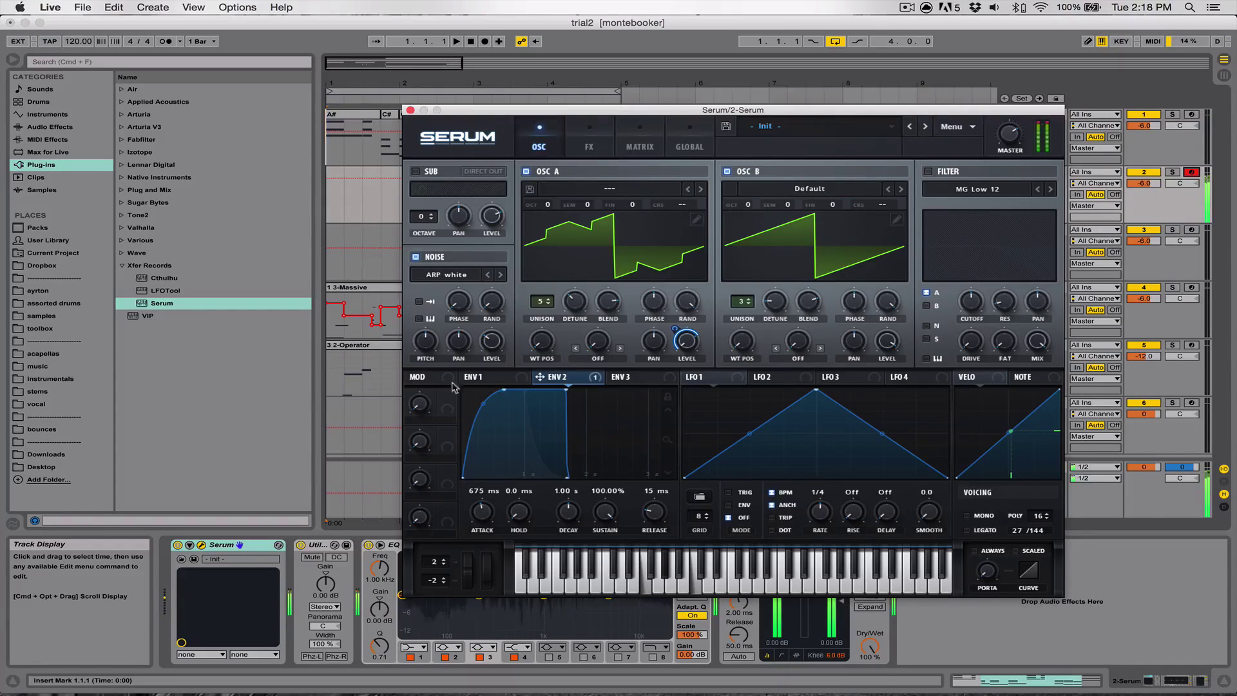
{"action": "left_click_drag", "start_coordinate": [502, 390], "coordinate": [491, 393]}
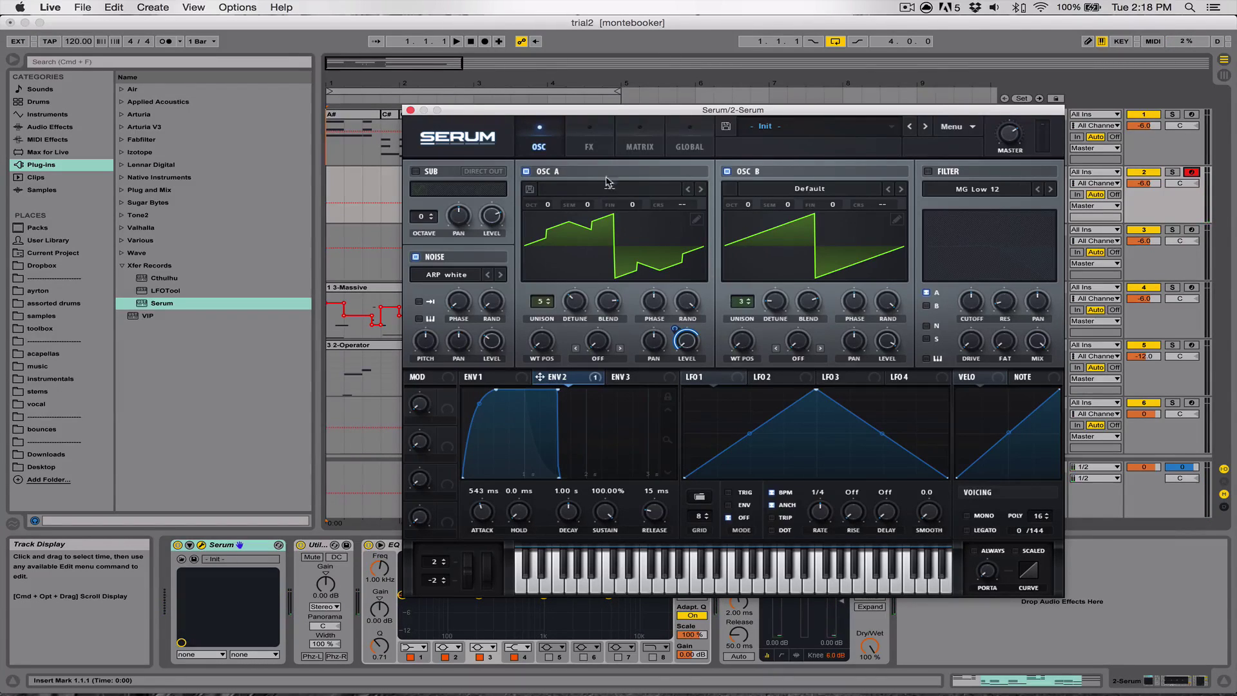
Turn off Serum's chorus effect and try the flanger and Hyper/Dimension effects in its place.
{"action": "left_click", "coordinate": [587, 151]}
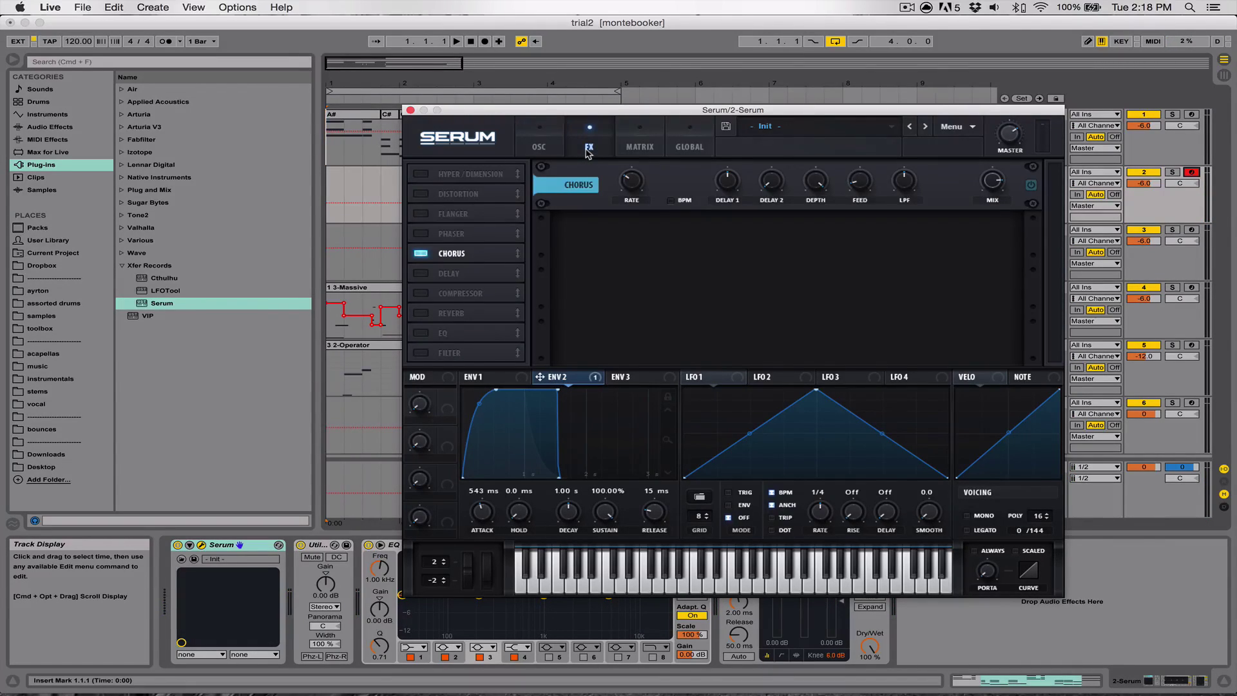
{"action": "left_click", "coordinate": [421, 253]}
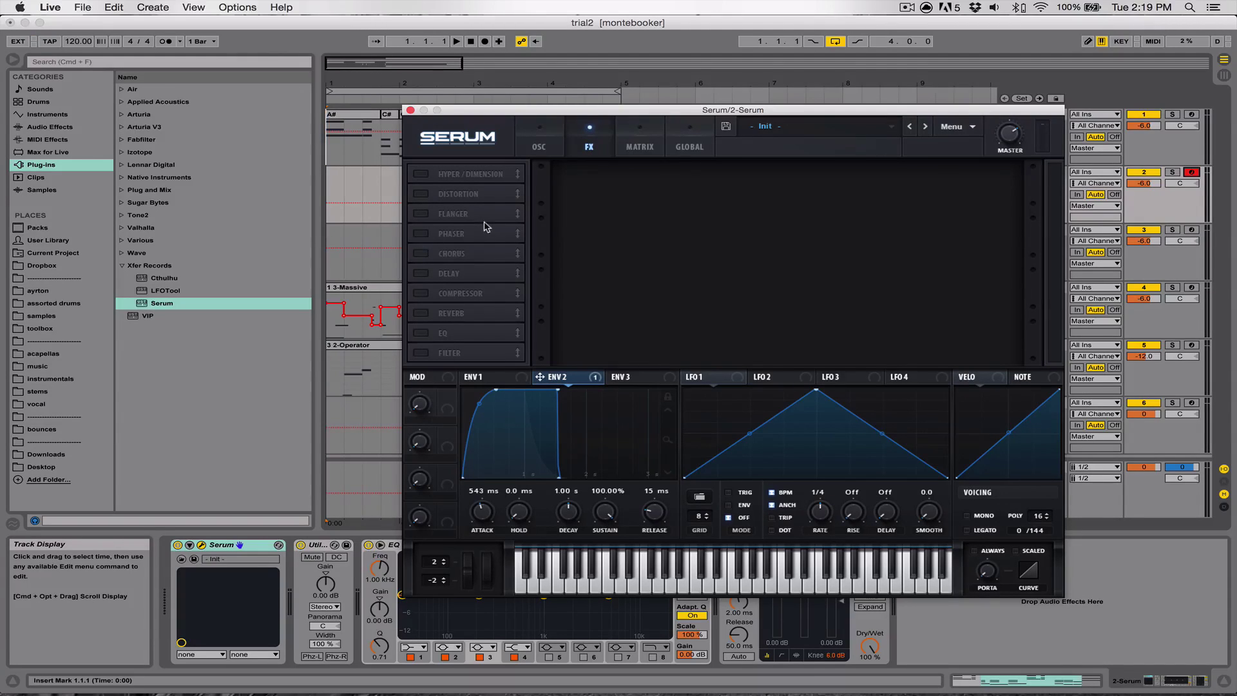
{"action": "left_click", "coordinate": [424, 214]}
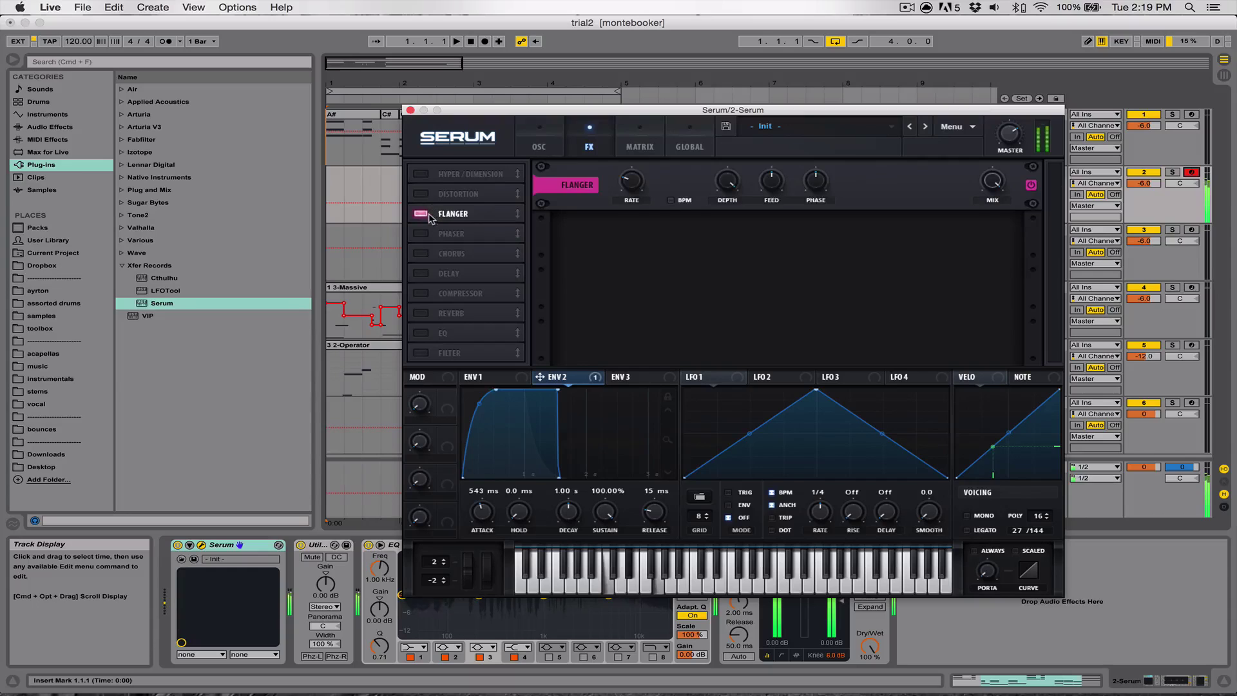
{"action": "left_click", "coordinate": [420, 214]}
{"action": "left_click", "coordinate": [420, 174]}
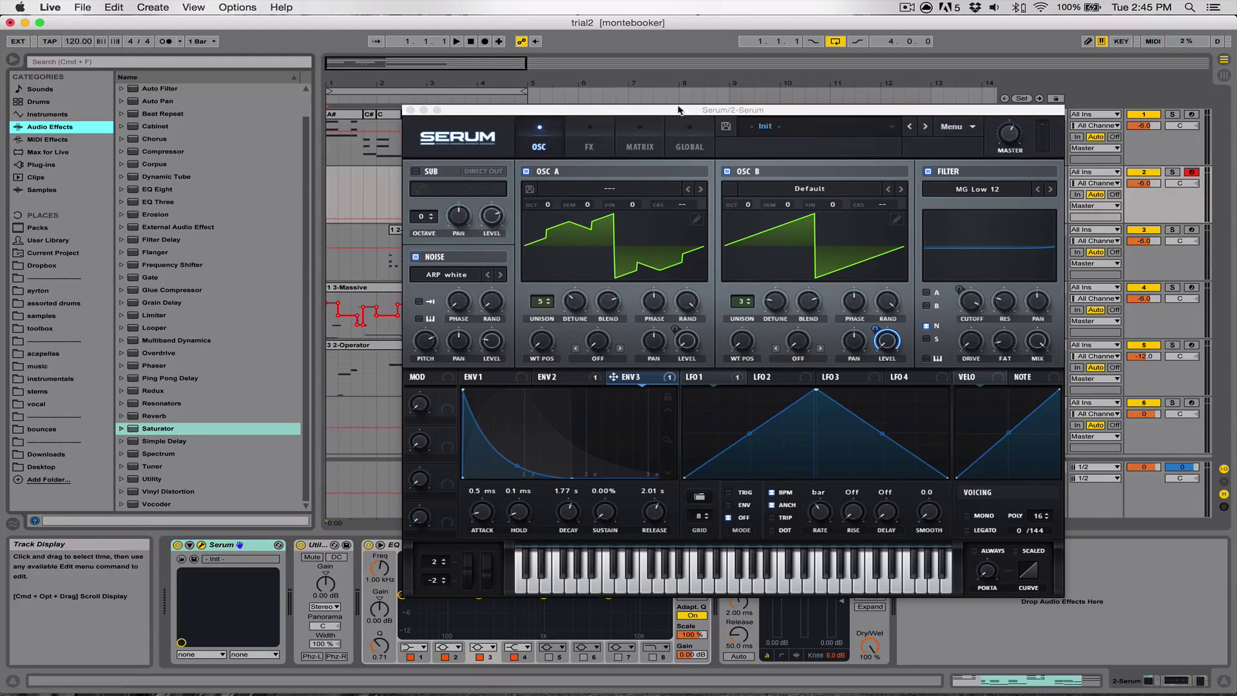
Close the Serum window and play the arrangement from the first bar.
{"action": "left_click_drag", "start_coordinate": [678, 110], "coordinate": [651, 47]}
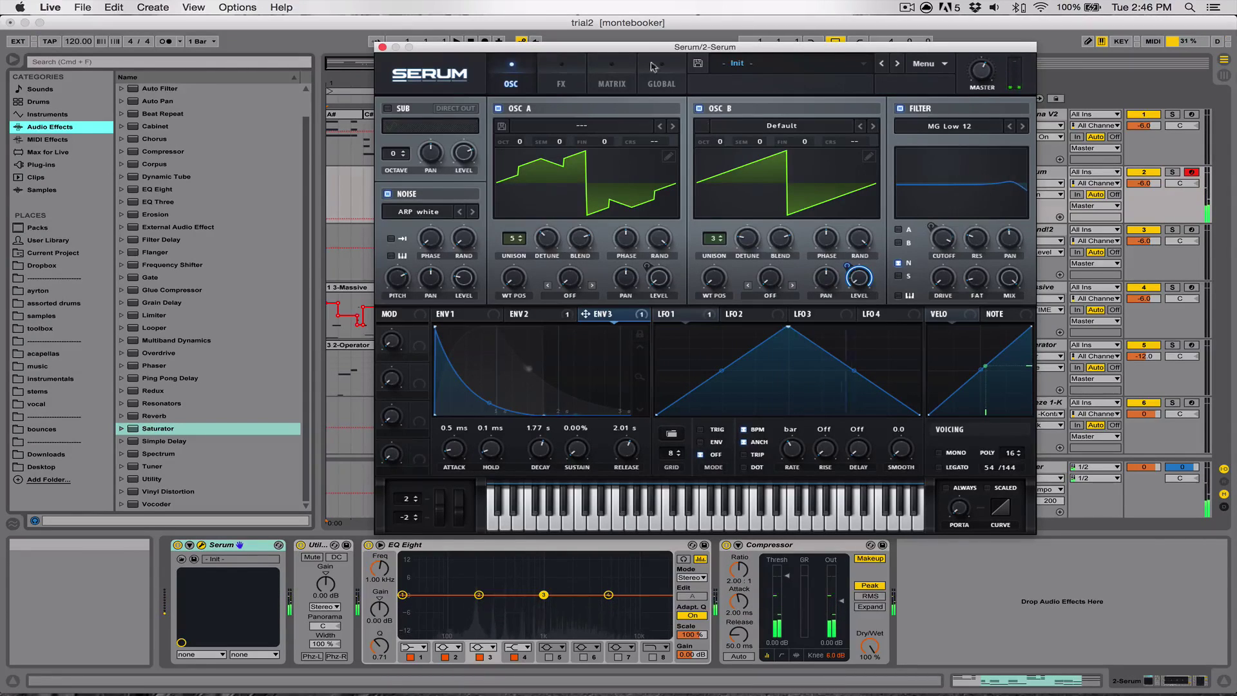
{"action": "left_click_drag", "start_coordinate": [631, 51], "coordinate": [652, 52]}
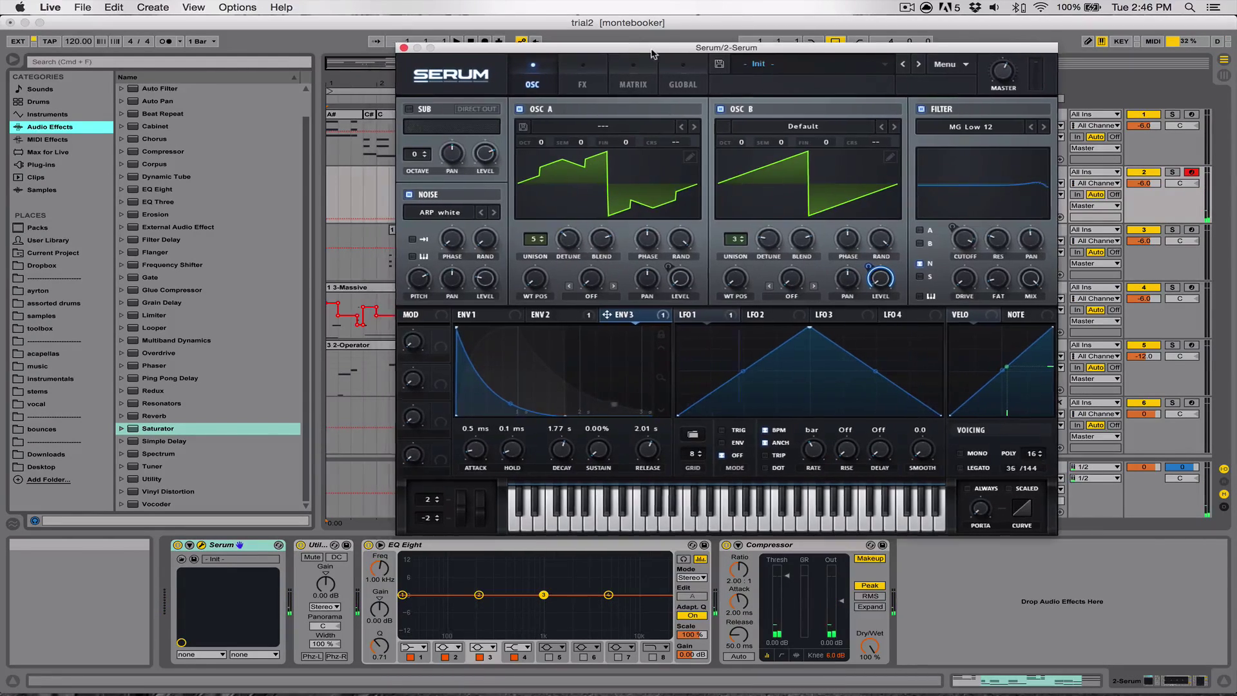
{"action": "left_click", "coordinate": [403, 47]}
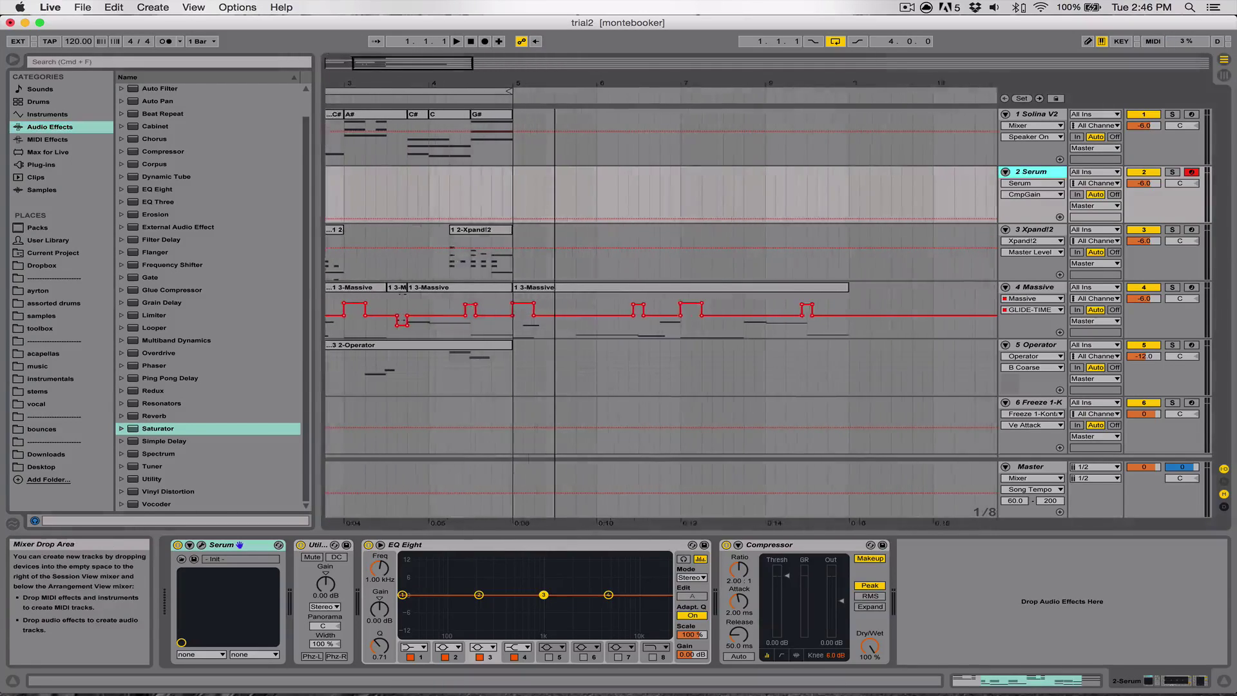
{"action": "left_click_drag", "start_coordinate": [513, 83], "coordinate": [566, 80]}
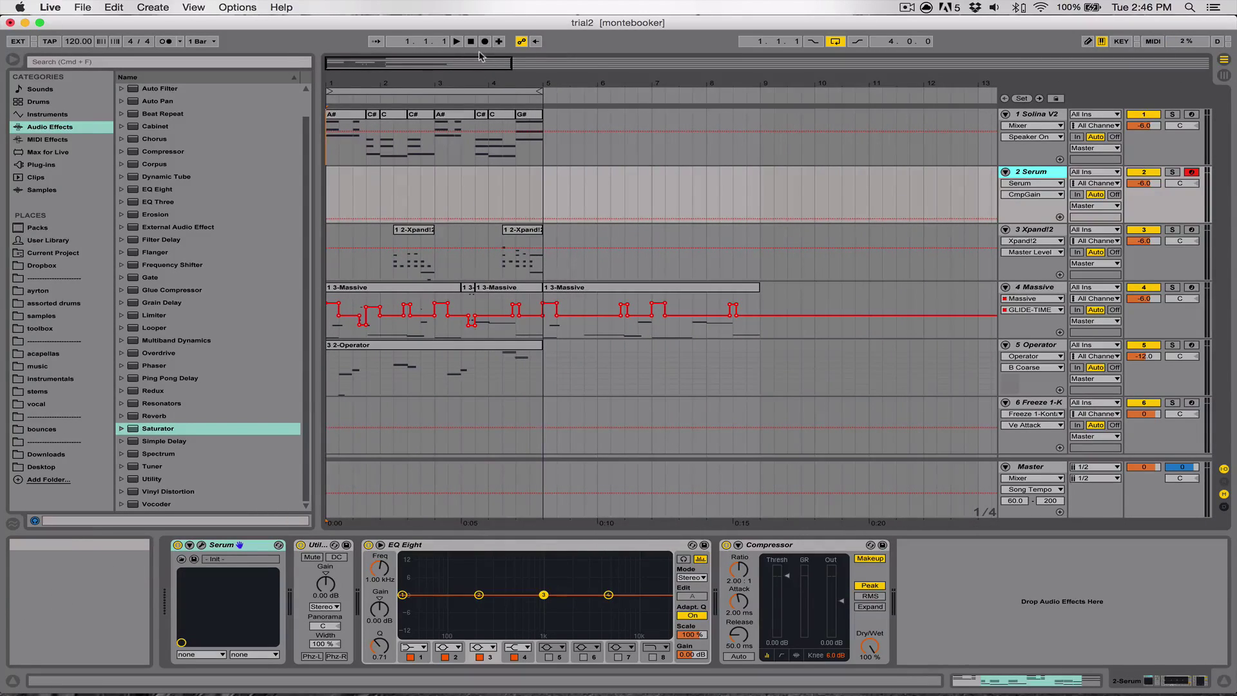
{"action": "key", "text": "space"}
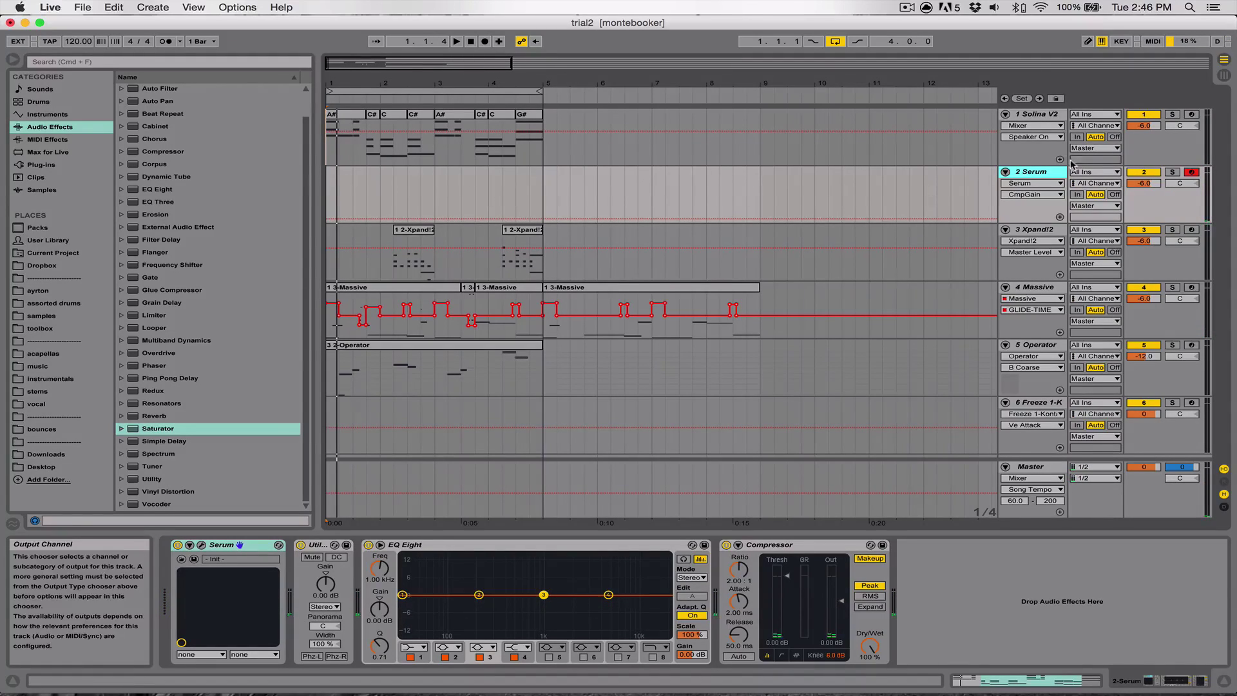
Add an Auto Filter to the Serum track with 39% resonance and a cutoff frequency of about 11.1 kHz.
{"action": "scroll", "coordinate": [138, 161], "scroll_direction": "up", "scroll_amount": 1}
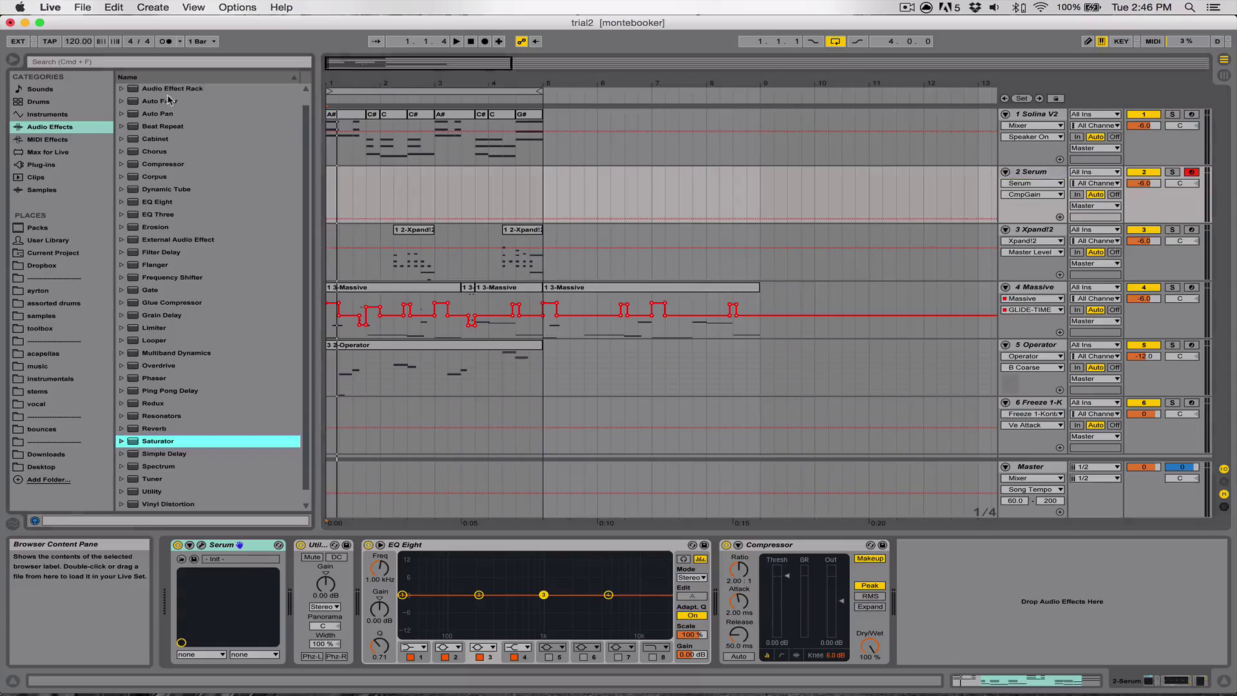
{"action": "double_click", "coordinate": [164, 101]}
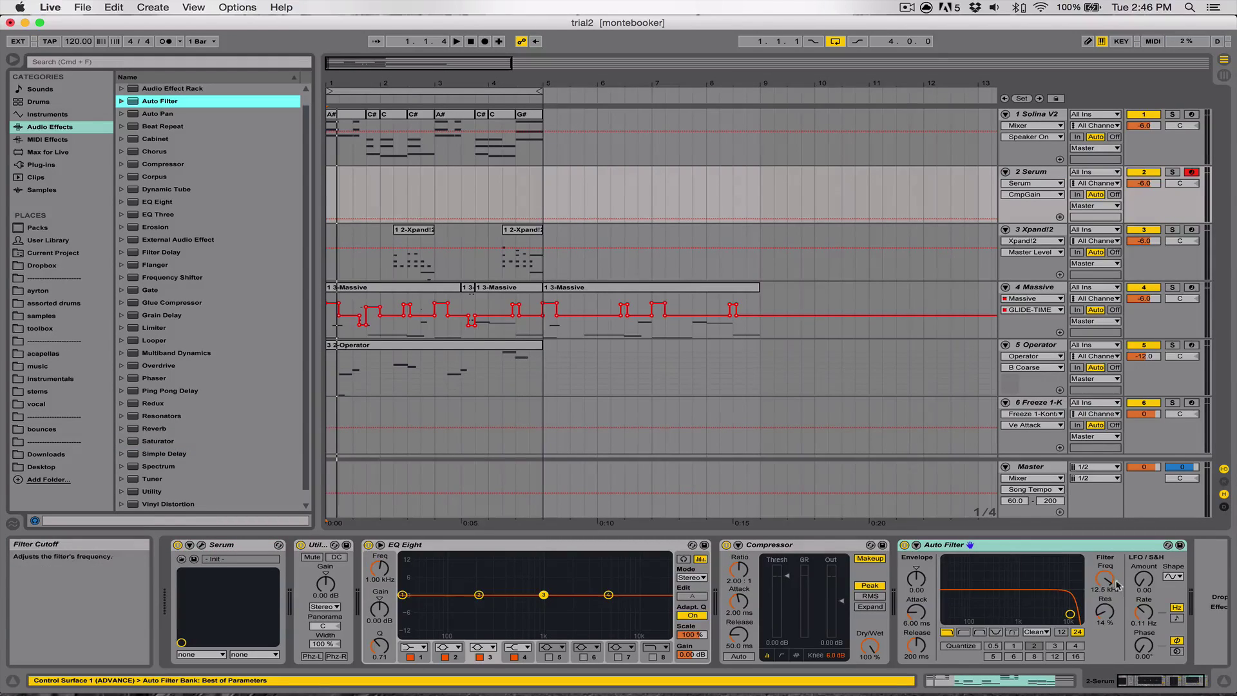
{"action": "left_click_drag", "start_coordinate": [1105, 611], "coordinate": [1104, 594]}
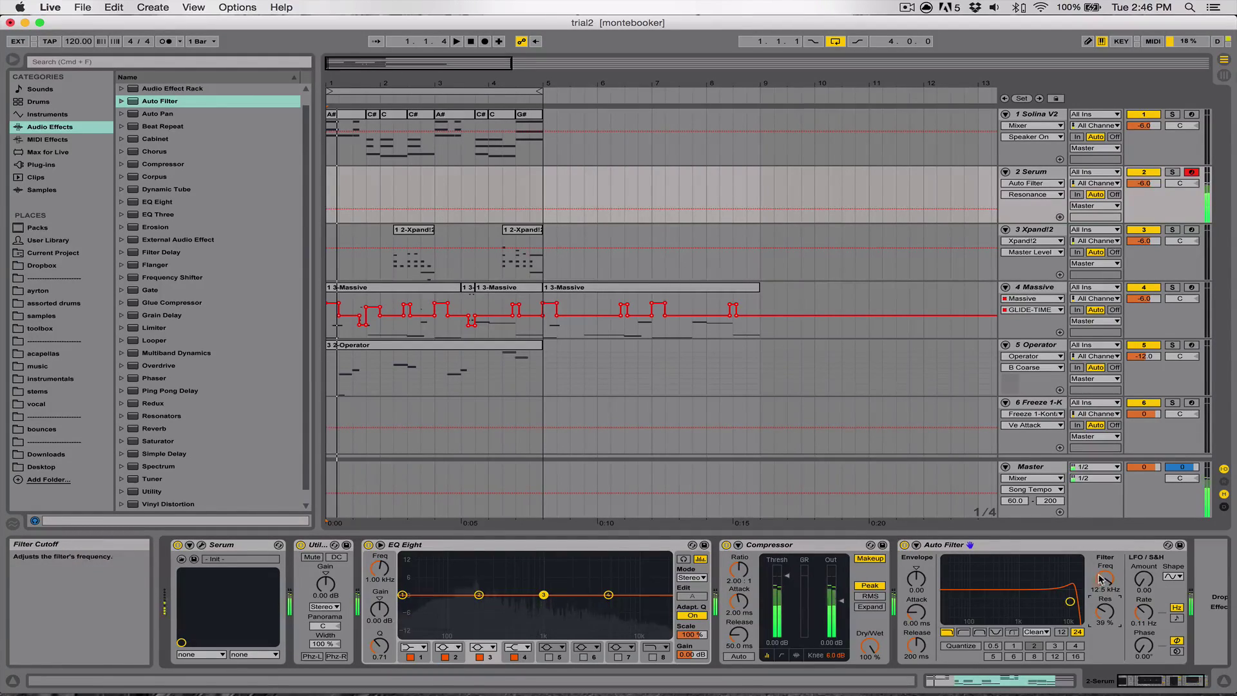
{"action": "mouse_move", "coordinate": [1105, 579]}
{"action": "left_mouse_down"}
{"action": "mouse_move", "coordinate": [1104, 608]}
{"action": "mouse_move", "coordinate": [1103, 577]}
{"action": "left_mouse_up"}
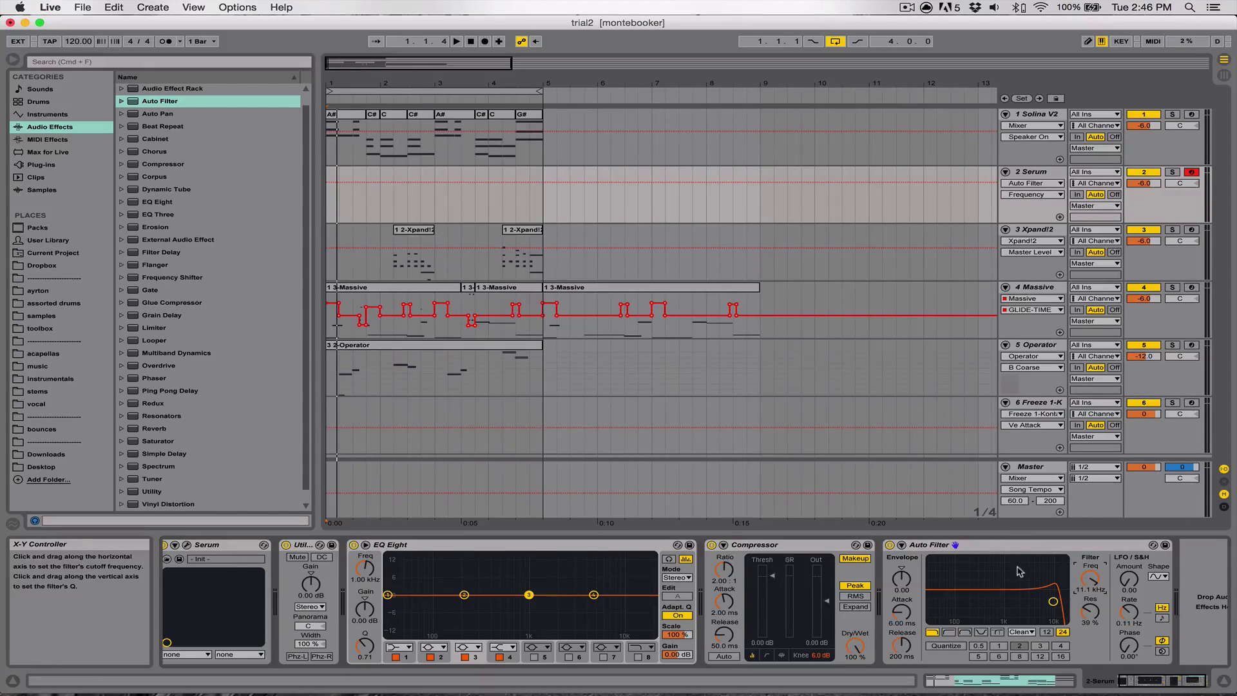
Hide the device view and copy the first A# chord clip from the Solina V2 track to the start of the Serum track.
{"action": "left_click", "coordinate": [1221, 682]}
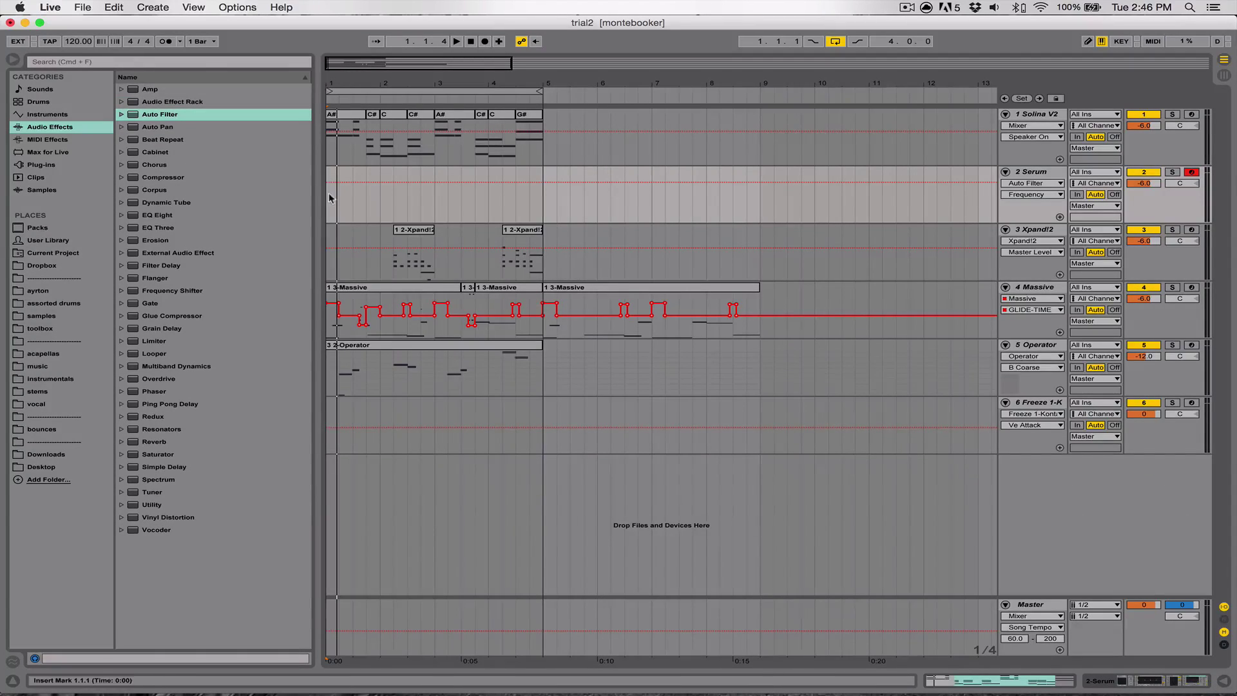
{"action": "left_click_drag", "start_coordinate": [349, 95], "coordinate": [362, 112]}
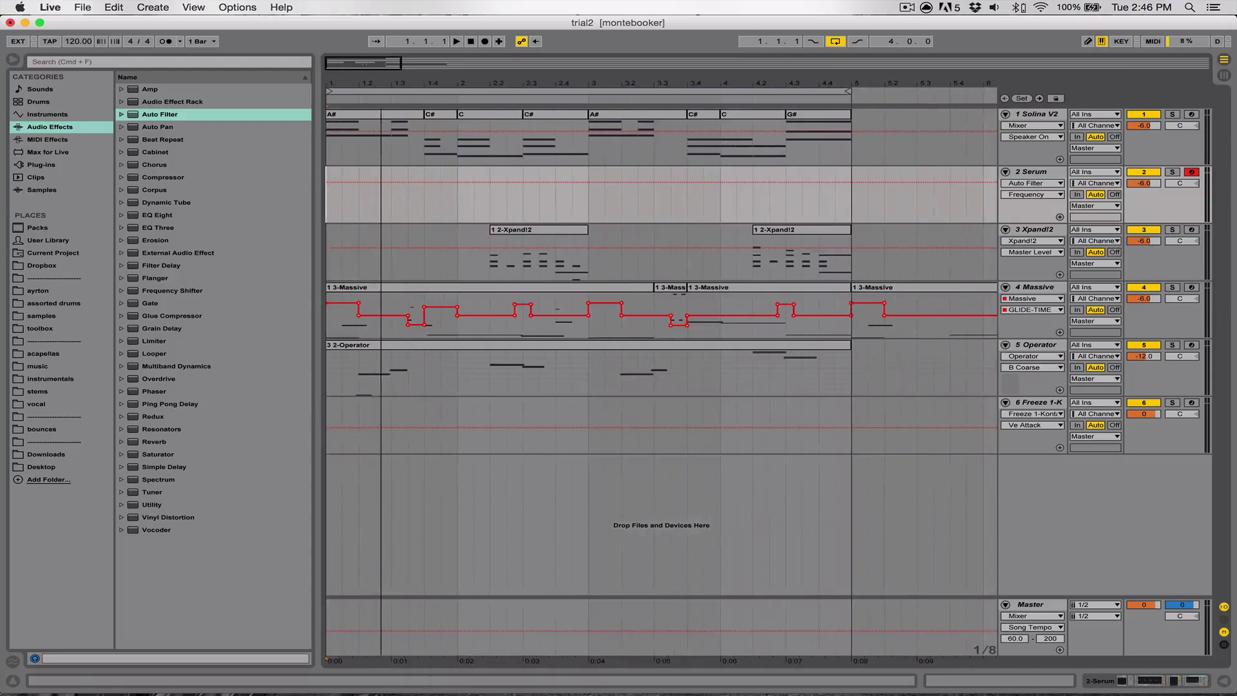
{"action": "left_click", "coordinate": [362, 112]}
{"action": "left_click", "coordinate": [330, 210]}
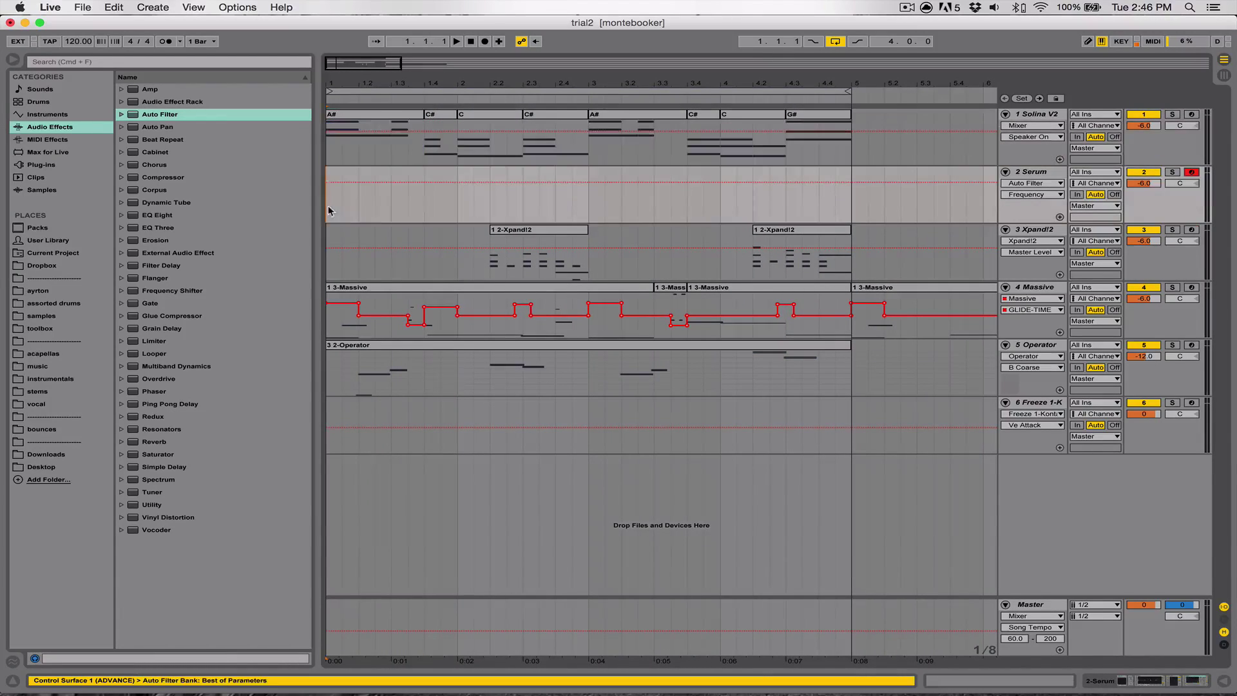
{"action": "left_click", "coordinate": [375, 116]}
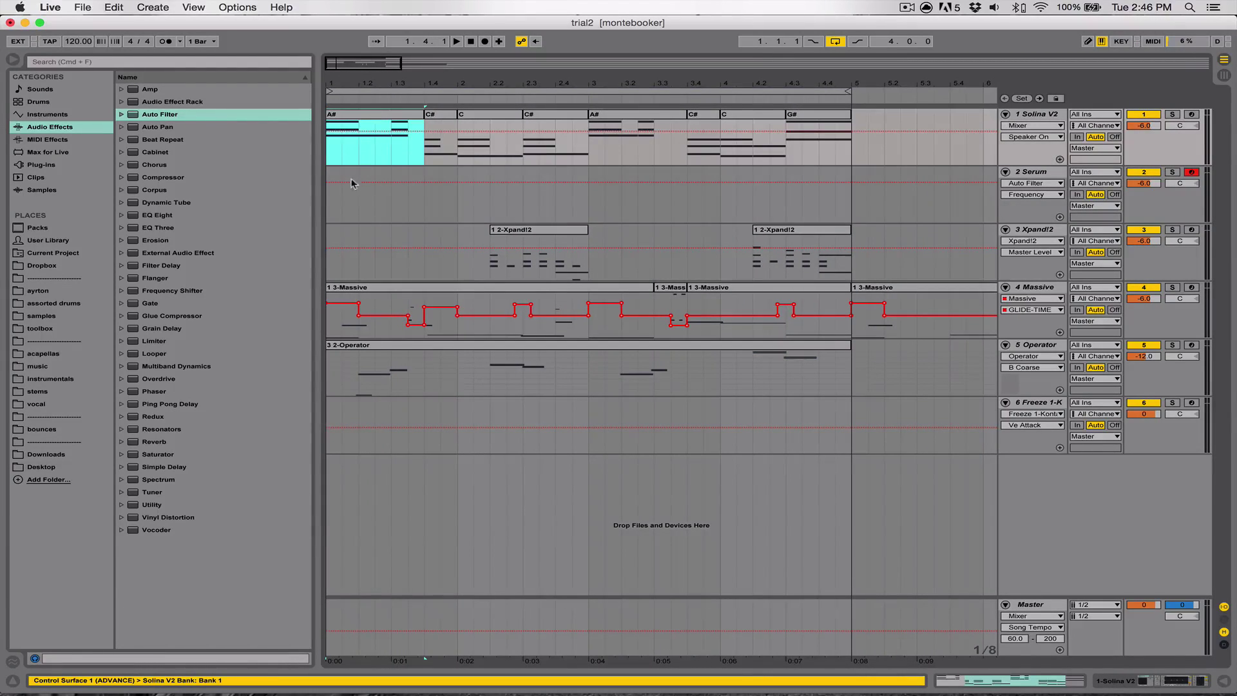
{"action": "key", "text": "super+v"}
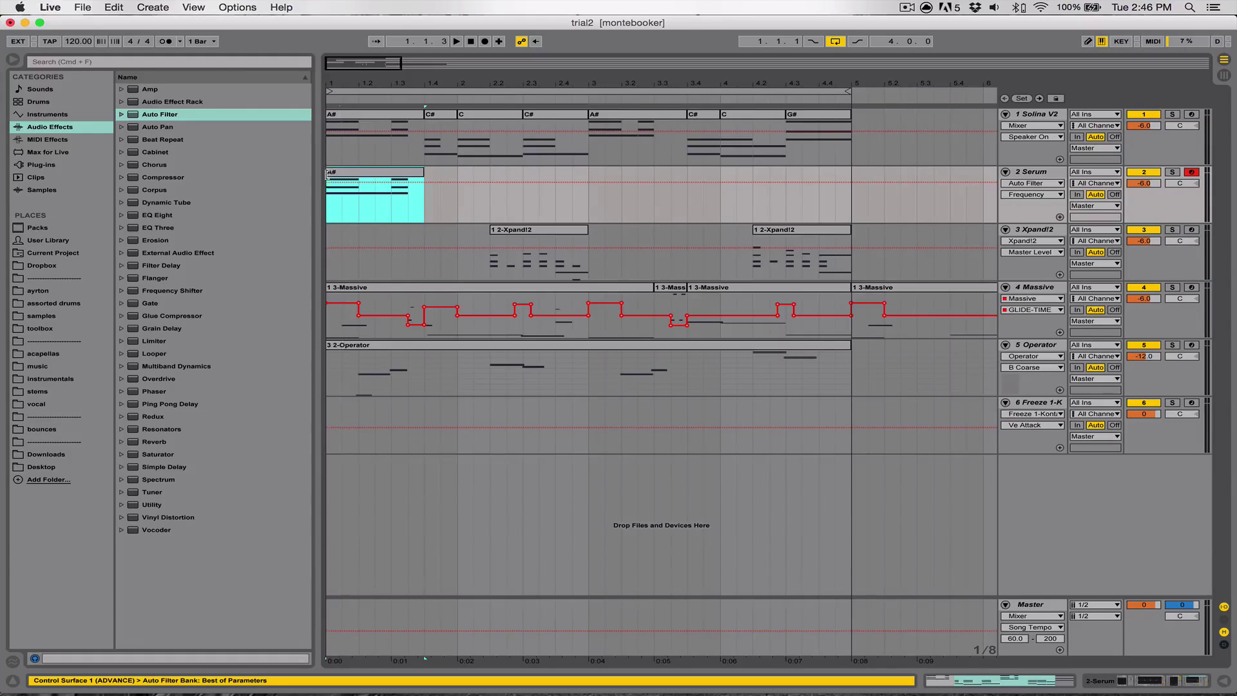
Move the Serum track's A# clip to 1.1.3 and shorten it to end at 1.2.1.
{"action": "left_click_drag", "start_coordinate": [364, 184], "coordinate": [379, 183]}
{"action": "key", "text": "space"}
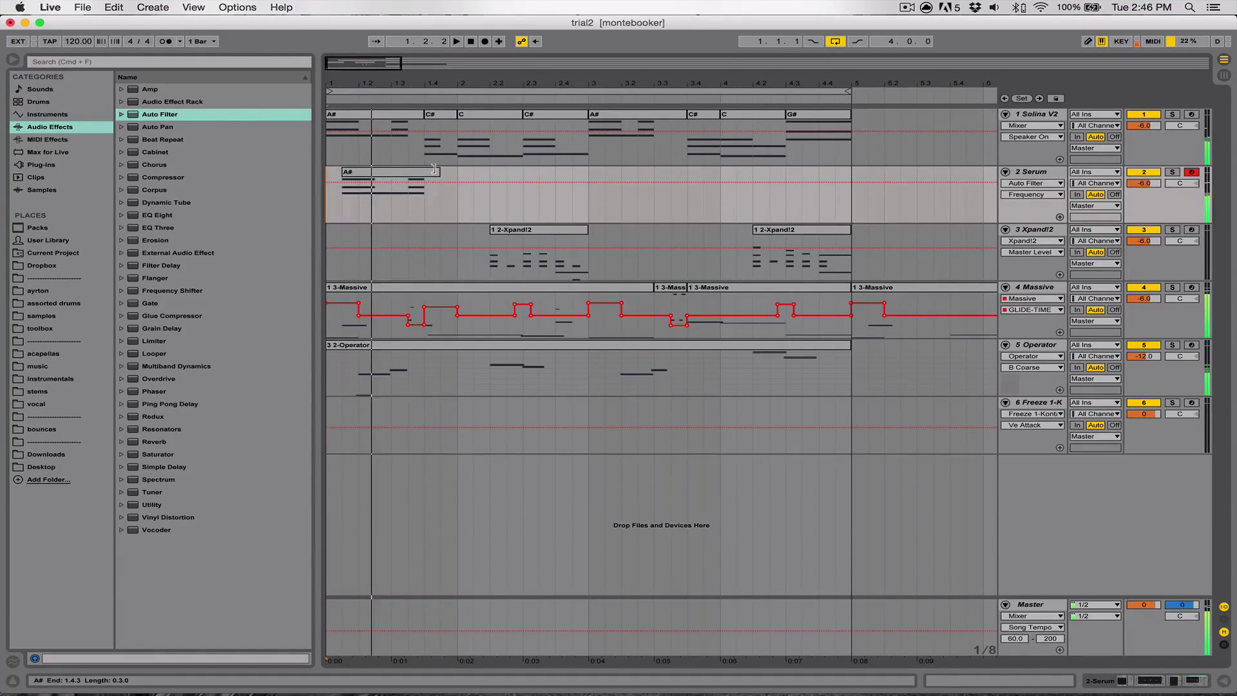
{"action": "left_click_drag", "start_coordinate": [433, 172], "coordinate": [359, 173]}
{"action": "key", "text": "space"}
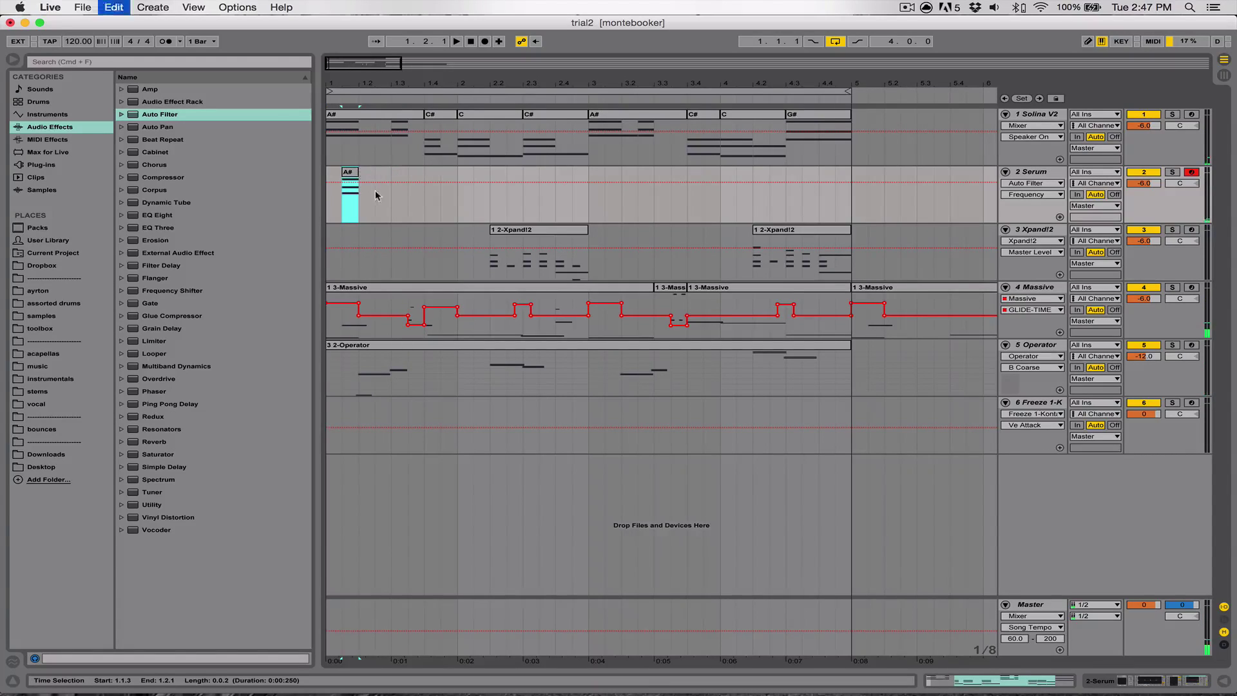
Duplicate the short A# clip on the Serum track, place the copy directly behind it at 1.2.1 and play from the start.
{"action": "key", "text": "cmd+d"}
{"action": "left_click", "coordinate": [349, 195]}
{"action": "key", "text": "space"}
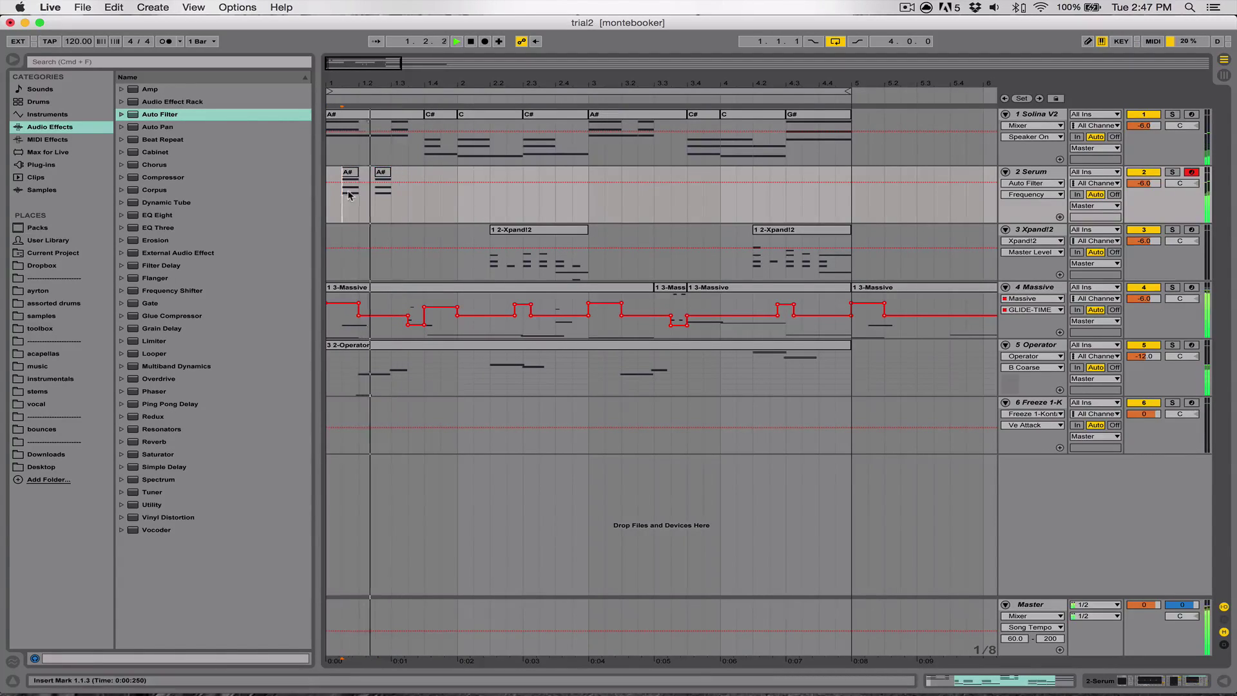
{"action": "left_click_drag", "start_coordinate": [385, 178], "coordinate": [370, 178]}
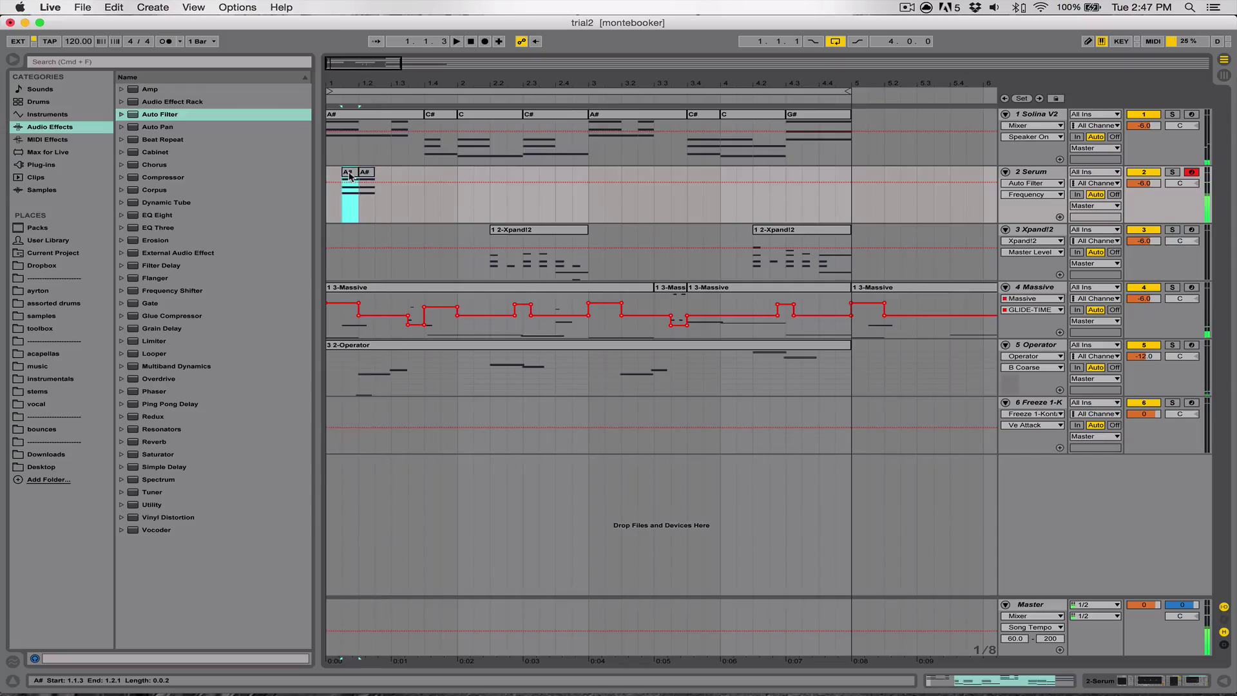
{"action": "key", "text": "space"}
{"action": "key", "text": "space"}
{"action": "left_click", "coordinate": [327, 198]}
{"action": "key", "text": "space"}
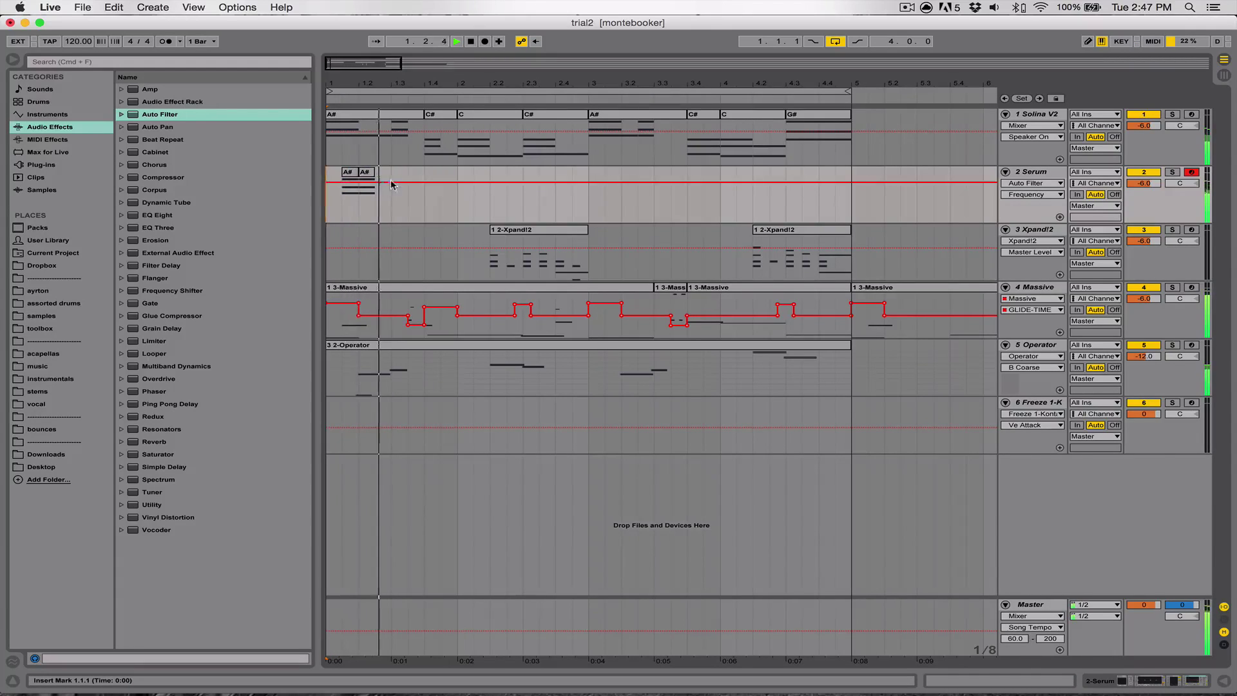
Lengthen the second A# clip on the Serum track to end at 1.4.1, checking it against playback.
{"action": "left_click_drag", "start_coordinate": [374, 173], "coordinate": [440, 166]}
{"action": "left_click", "coordinate": [410, 210]}
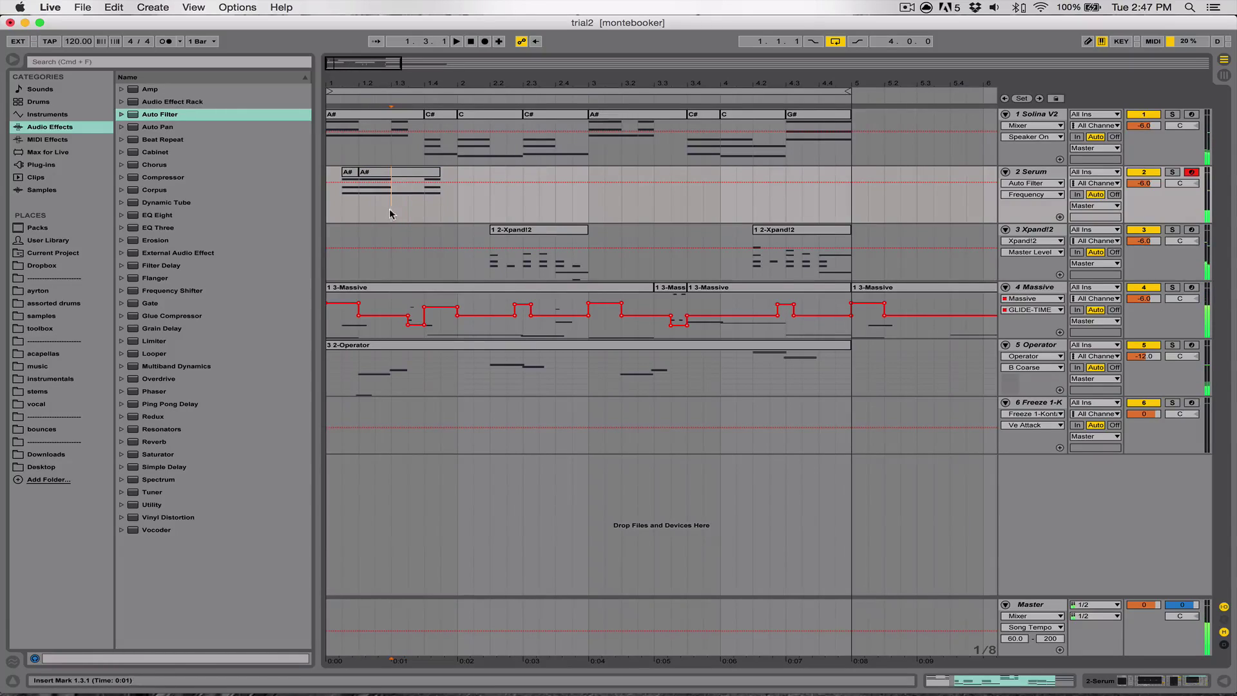
{"action": "key", "text": "space"}
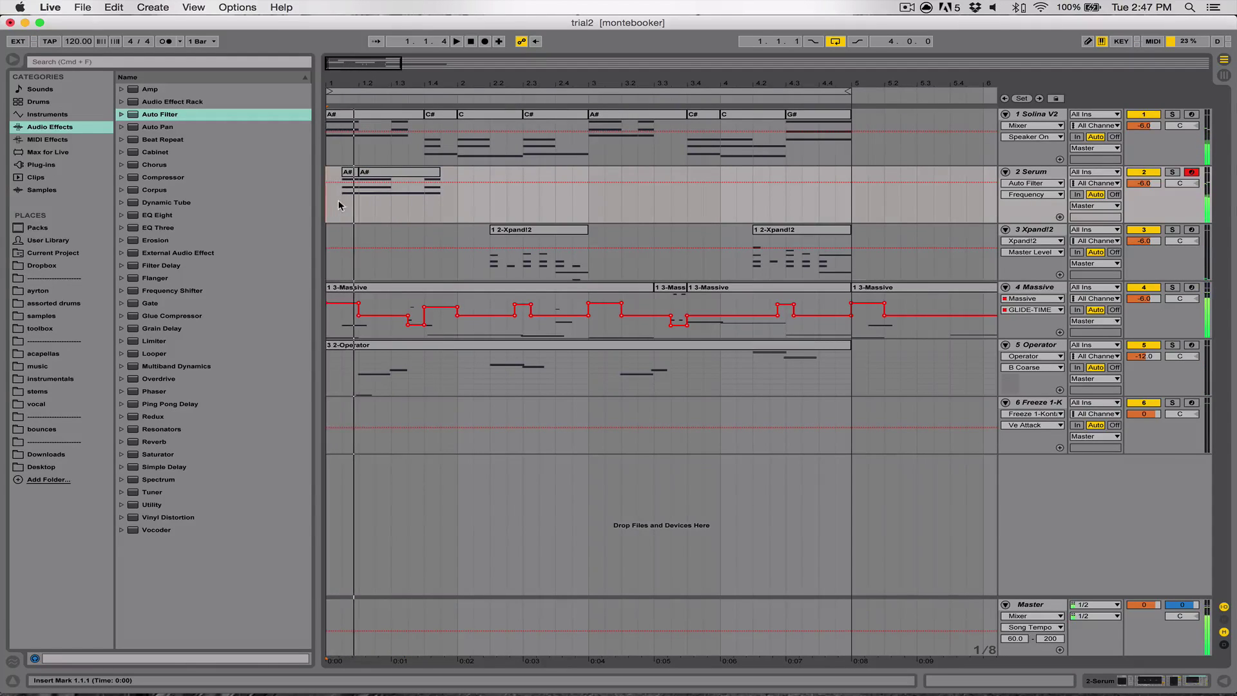
{"action": "key", "text": "XF86AudioLowerVolume"}
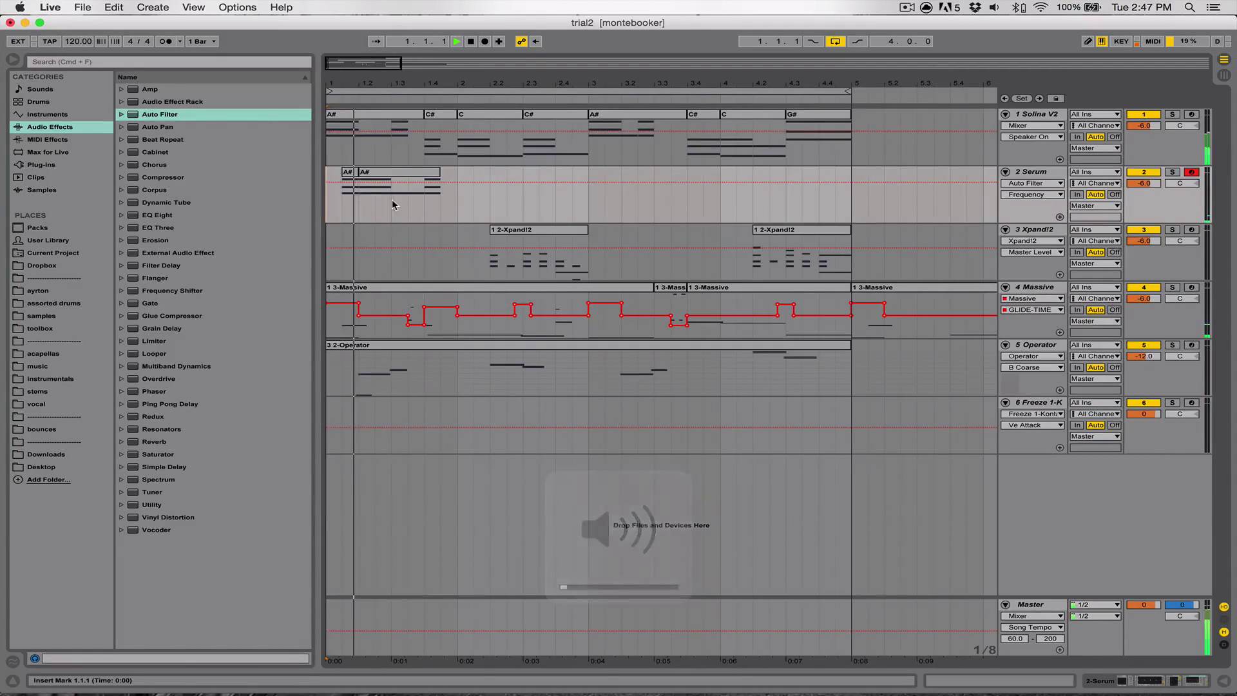
{"action": "key", "text": "space"}
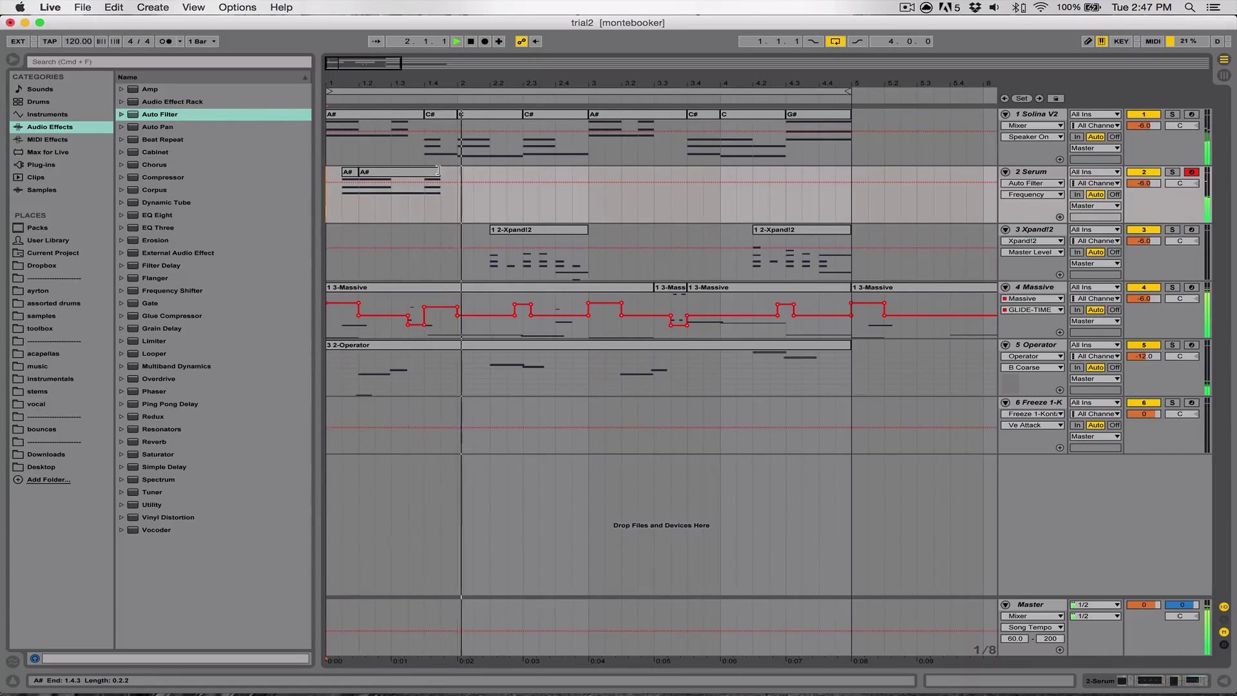
{"action": "mouse_move", "coordinate": [437, 170]}
{"action": "left_mouse_down"}
{"action": "mouse_move", "coordinate": [388, 178]}
{"action": "mouse_move", "coordinate": [424, 177]}
{"action": "left_mouse_up"}
Copy the first C# chord clip from the Solina V2 track to the Serum track at 1.4.3 and play from the start.
{"action": "left_click", "coordinate": [428, 116]}
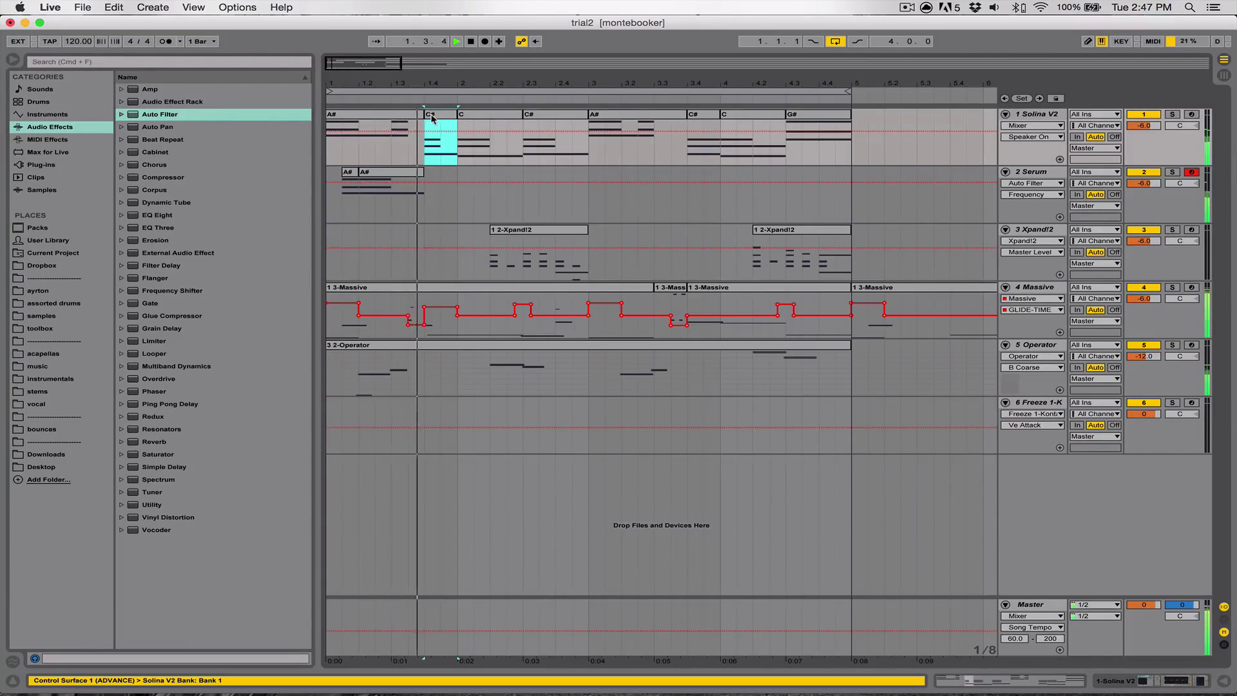
{"action": "left_click", "coordinate": [442, 203]}
{"action": "key", "text": "super+v"}
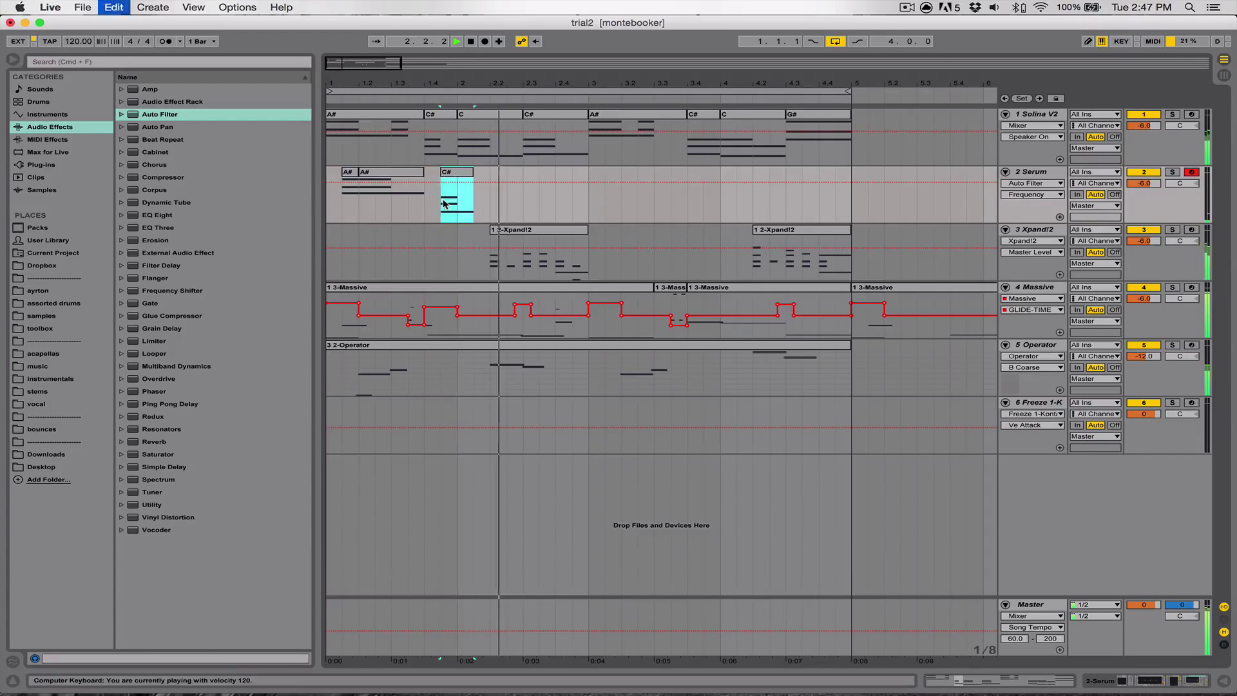
{"action": "left_click", "coordinate": [326, 201]}
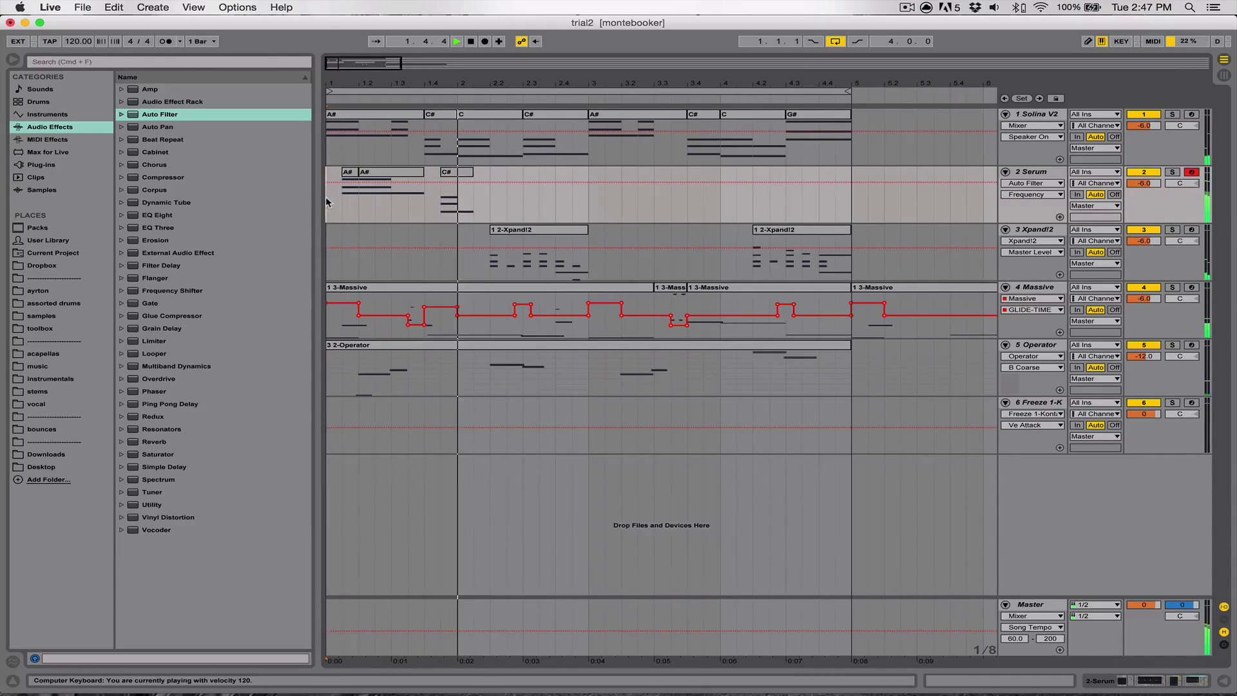
{"action": "key", "text": "space"}
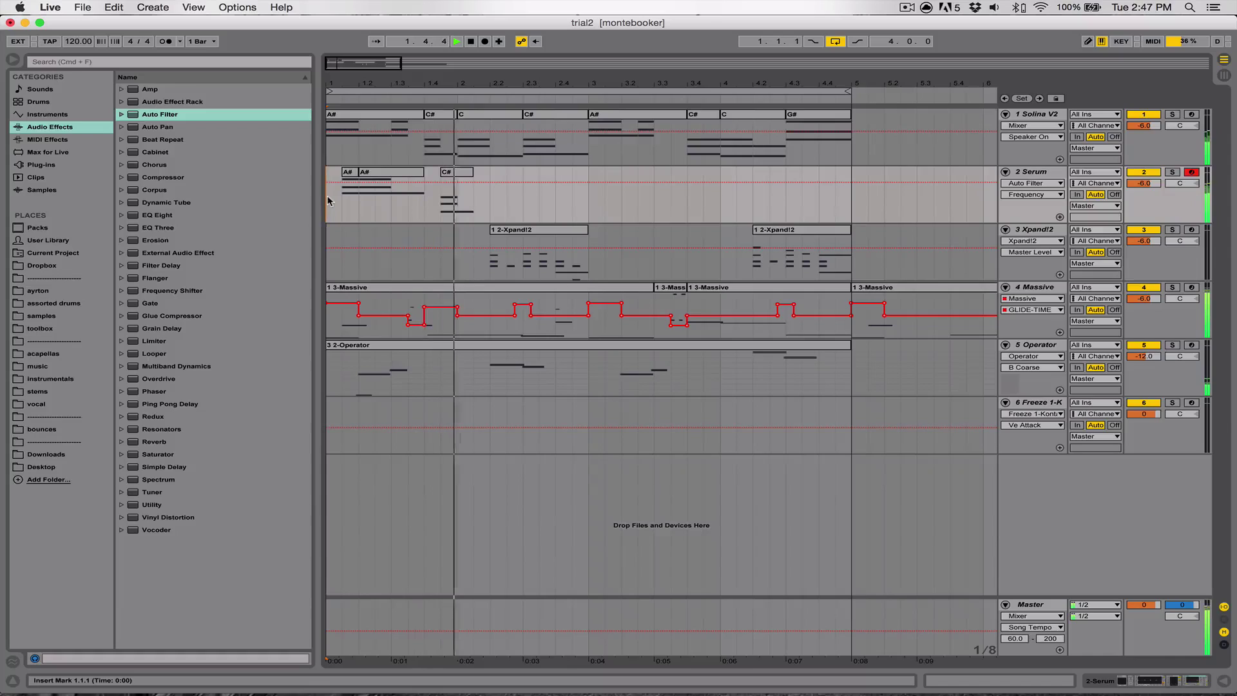
{"action": "key", "text": "space"}
{"action": "key", "text": "space"}
{"action": "mouse_move", "coordinate": [471, 170]}
{"action": "left_mouse_down"}
{"action": "mouse_move", "coordinate": [523, 166]}
{"action": "mouse_move", "coordinate": [471, 171]}
{"action": "left_mouse_up"}
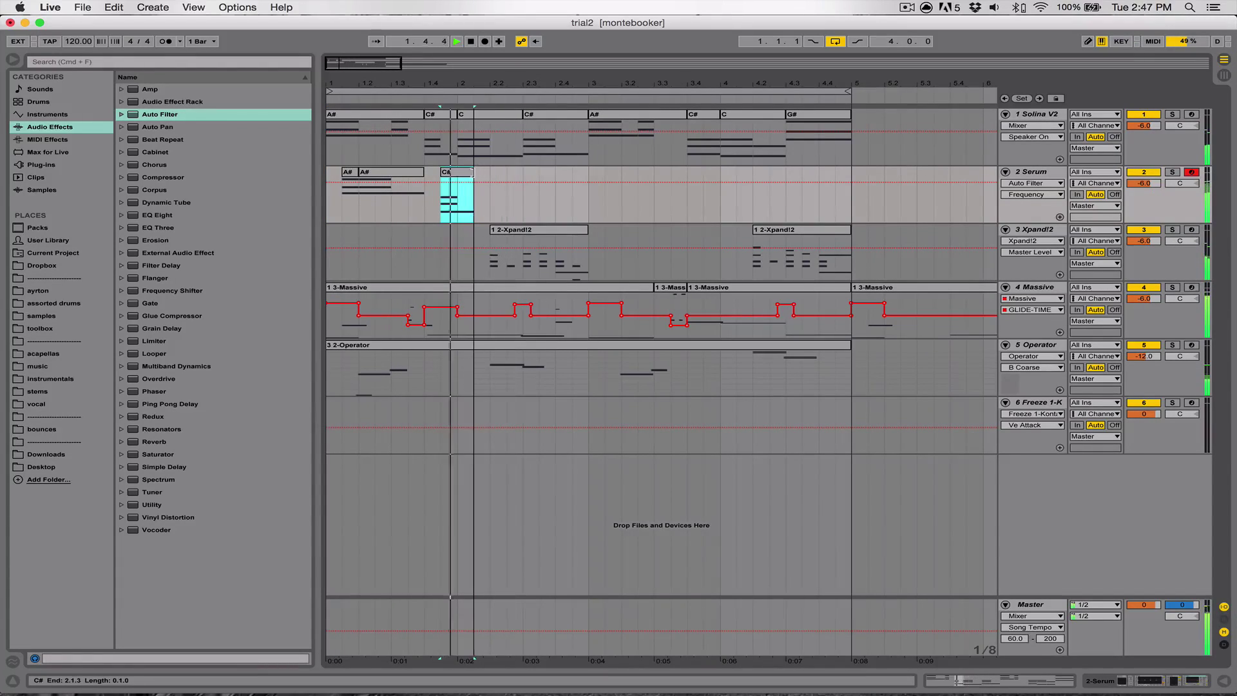
{"action": "key", "text": "space"}
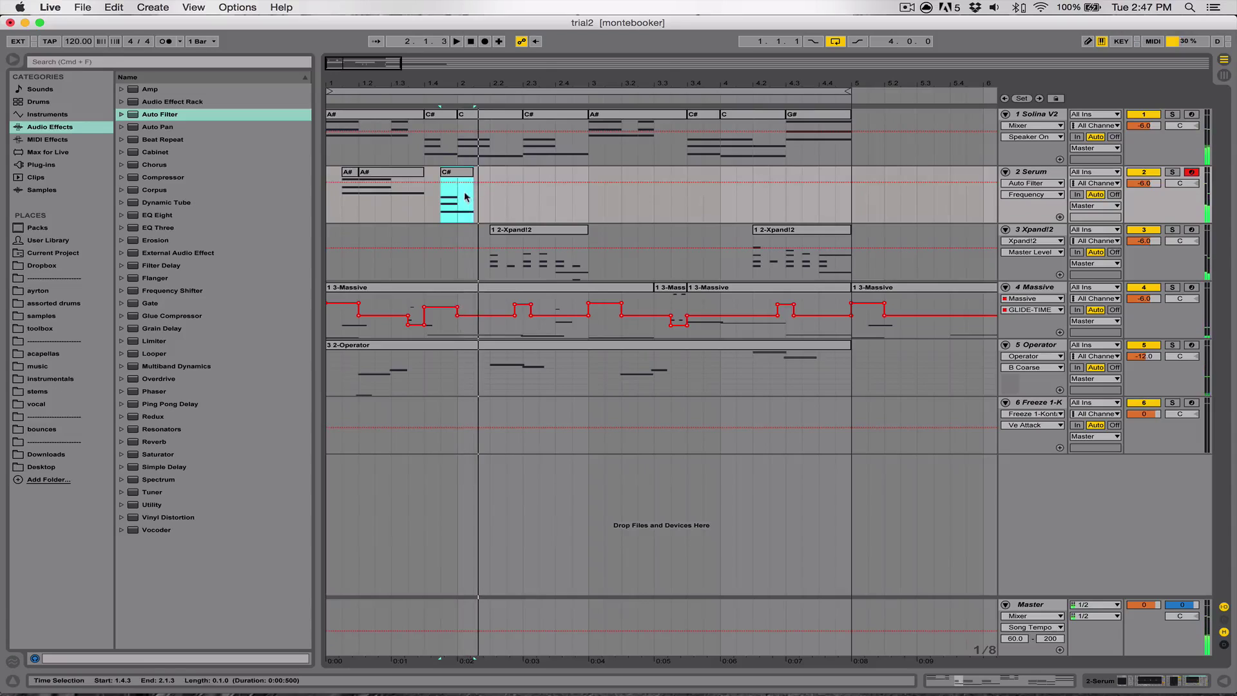
Add another C# chord clip on the Serum track from 2.3.1 to 2.4.3 and play from the start.
{"action": "left_click_drag", "start_coordinate": [472, 171], "coordinate": [540, 181]}
{"action": "left_click", "coordinate": [479, 193]}
{"action": "left_click", "coordinate": [331, 210]}
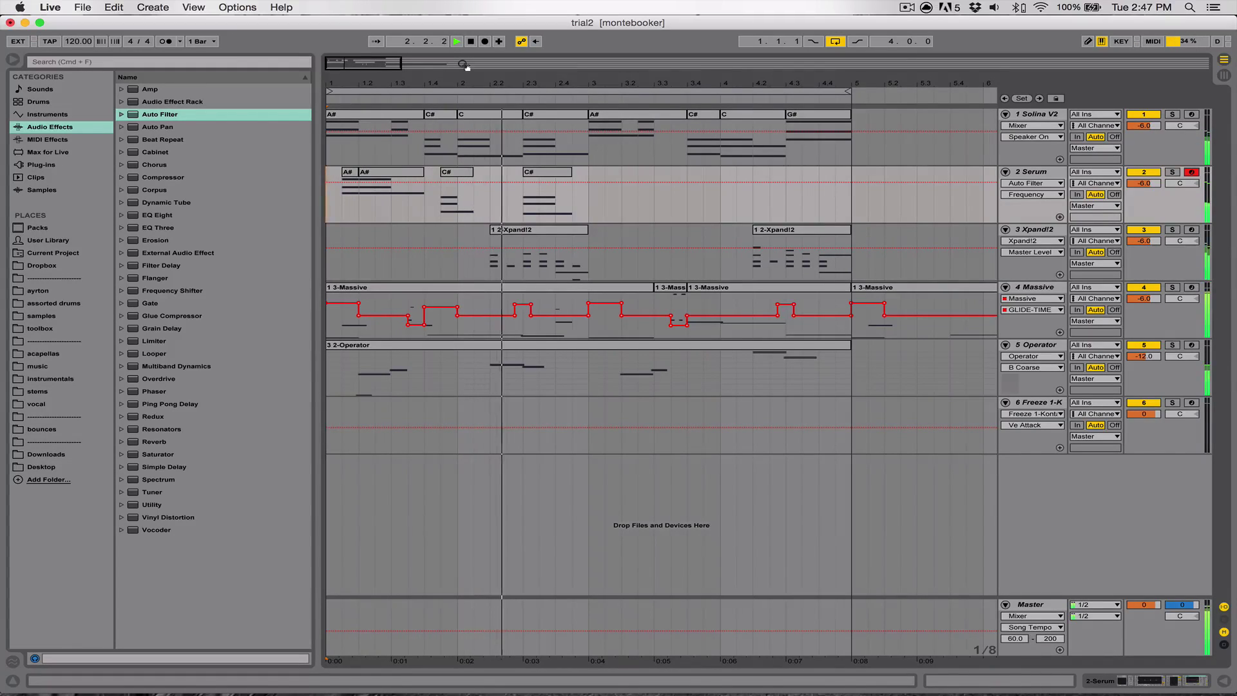
{"action": "key", "text": "space"}
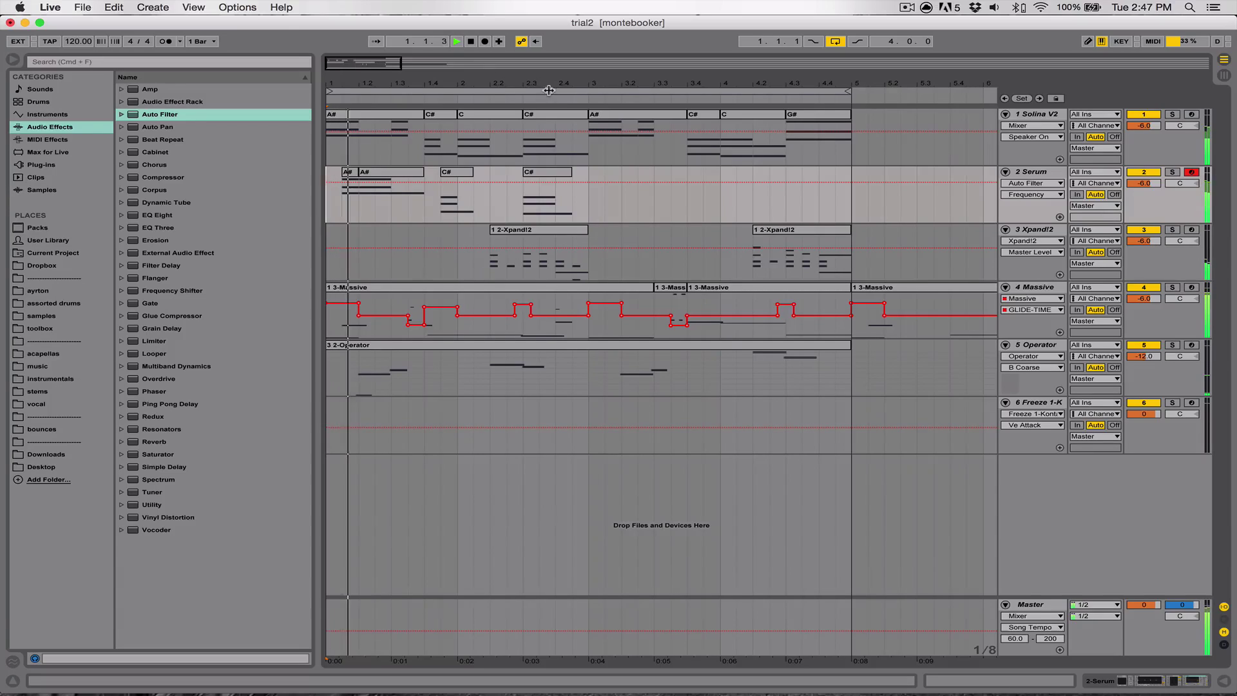
Stop the arrangement playback.
{"action": "key", "text": "space"}
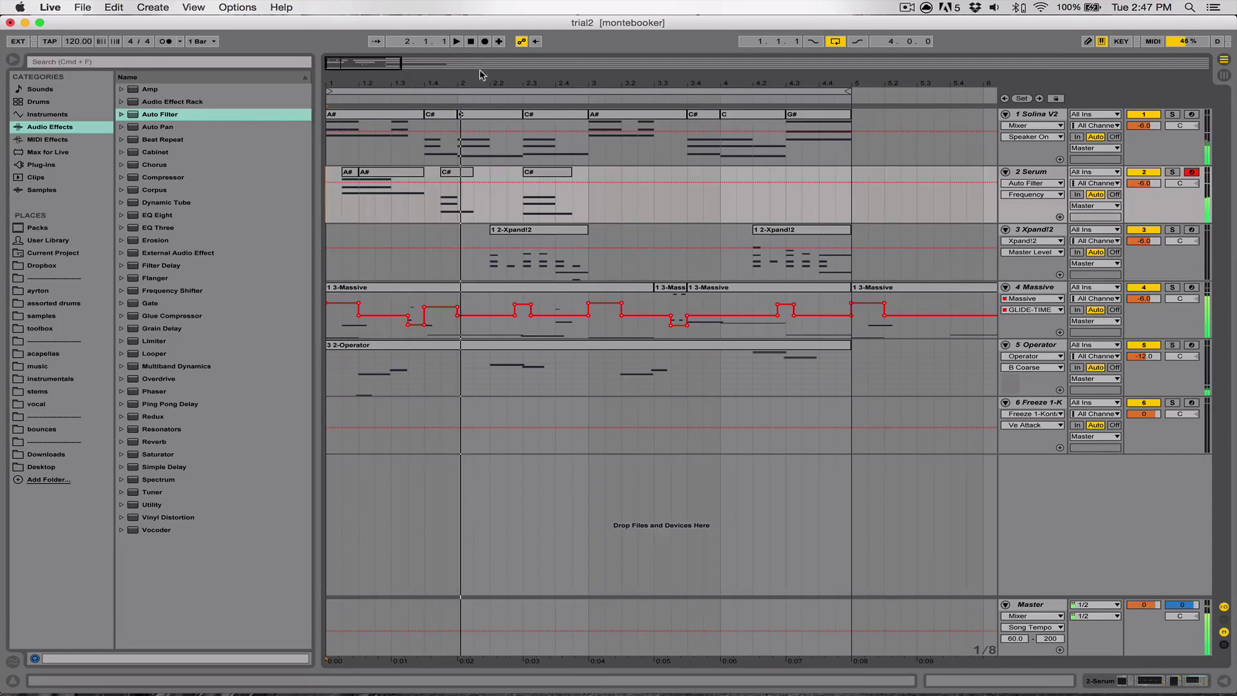
{"action": "left_click_drag", "start_coordinate": [484, 76], "coordinate": [410, 87]}
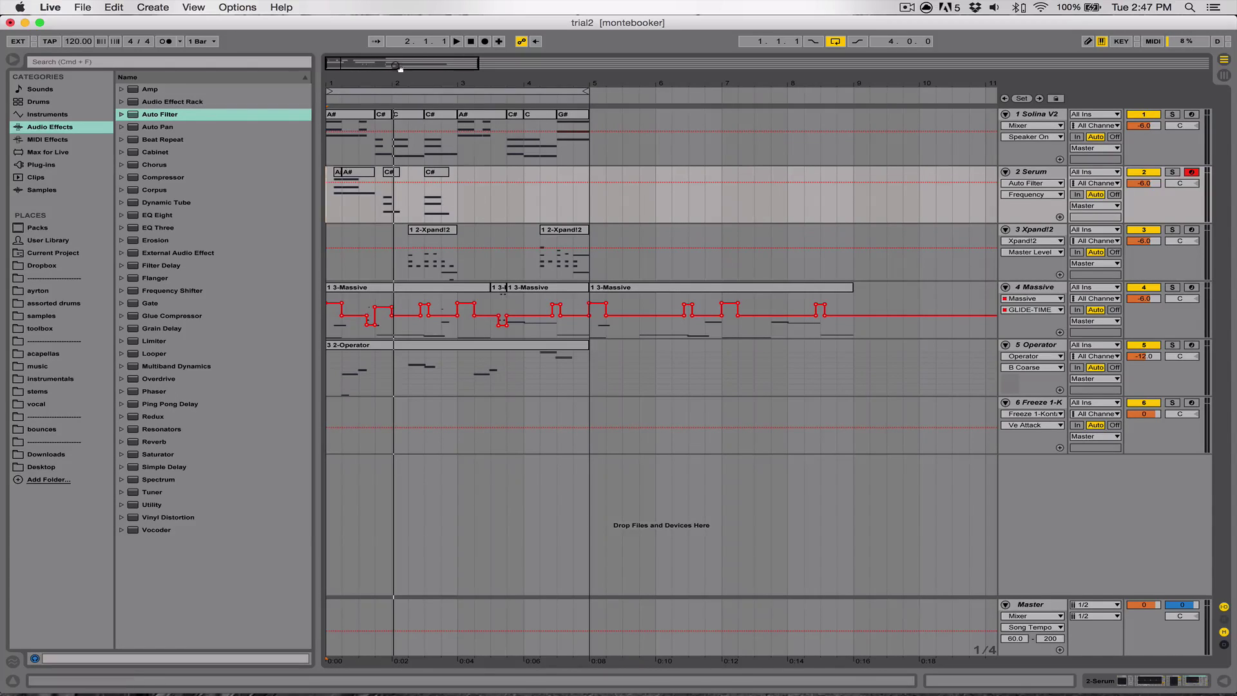
{"action": "left_click_drag", "start_coordinate": [397, 82], "coordinate": [427, 64]}
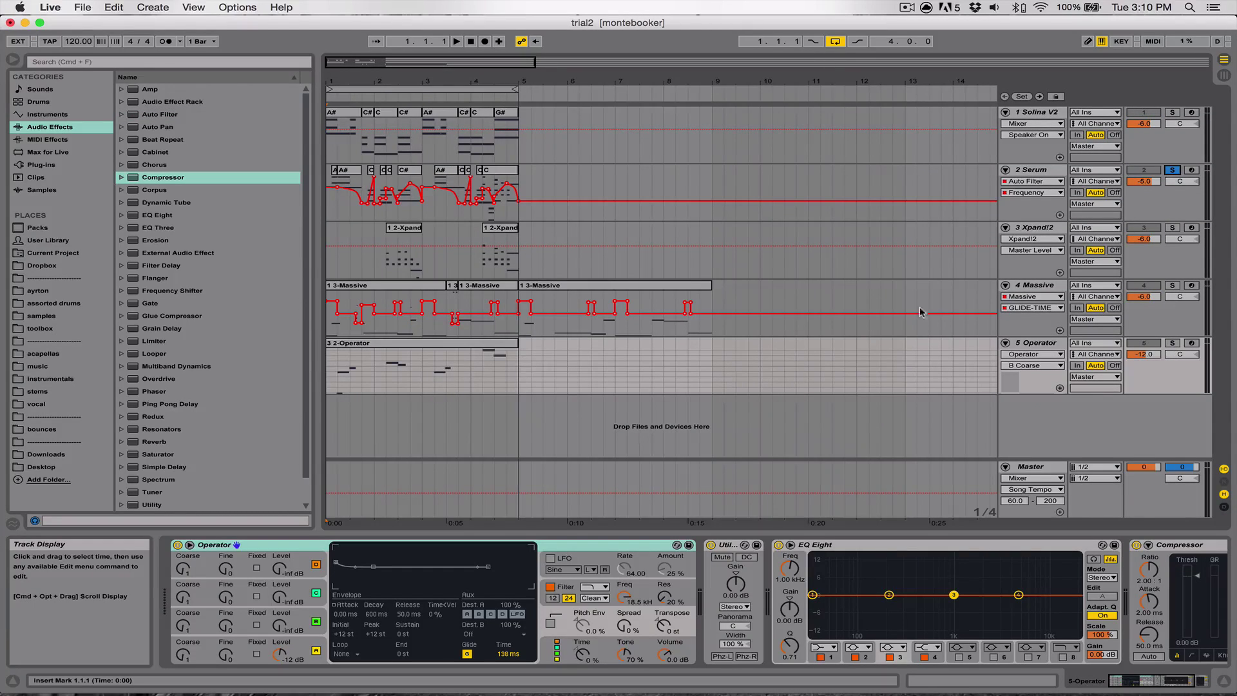
Show the Serum track's devices and play its soloed part through the four-bar loop.
{"action": "left_click", "coordinate": [1044, 170]}
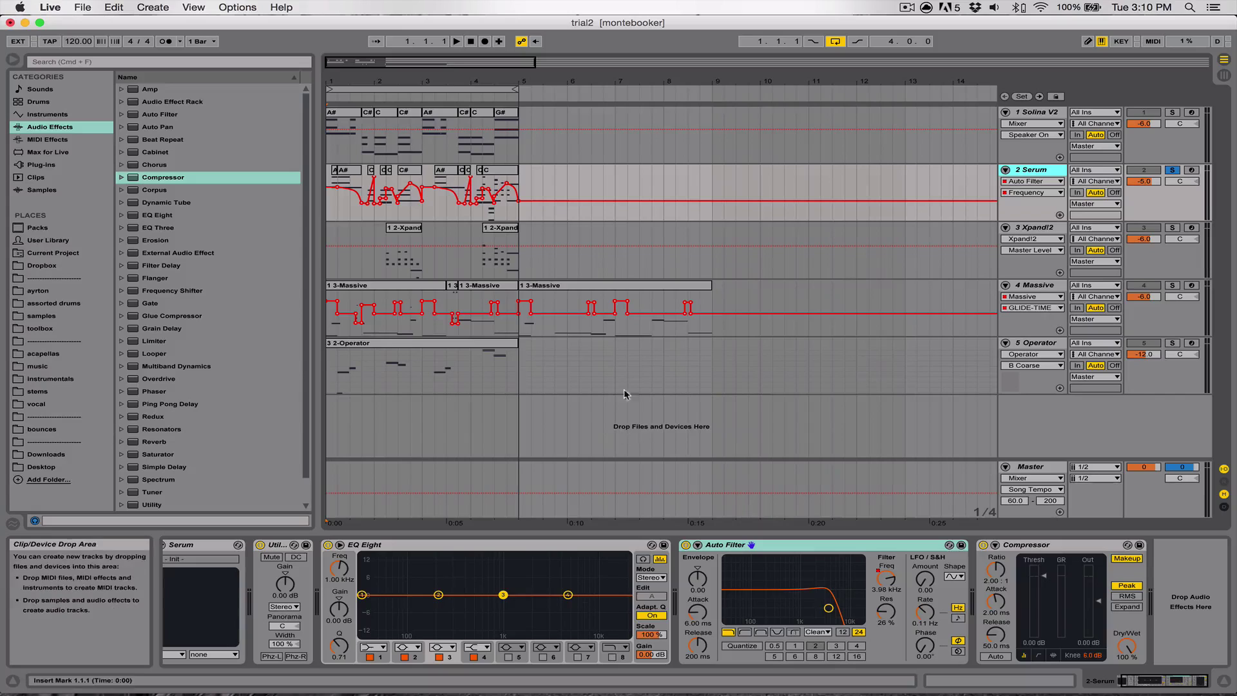
{"action": "left_click_drag", "start_coordinate": [416, 80], "coordinate": [470, 79]}
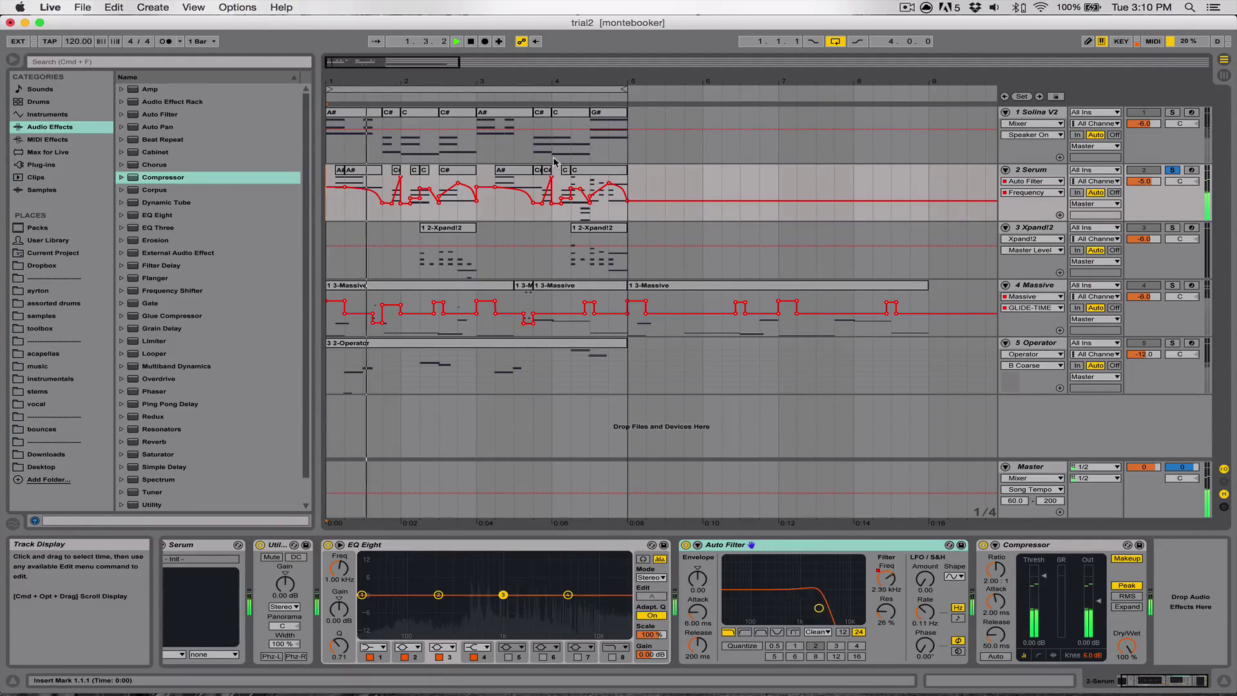
{"action": "key", "text": "XF86AudioRaiseVolume"}
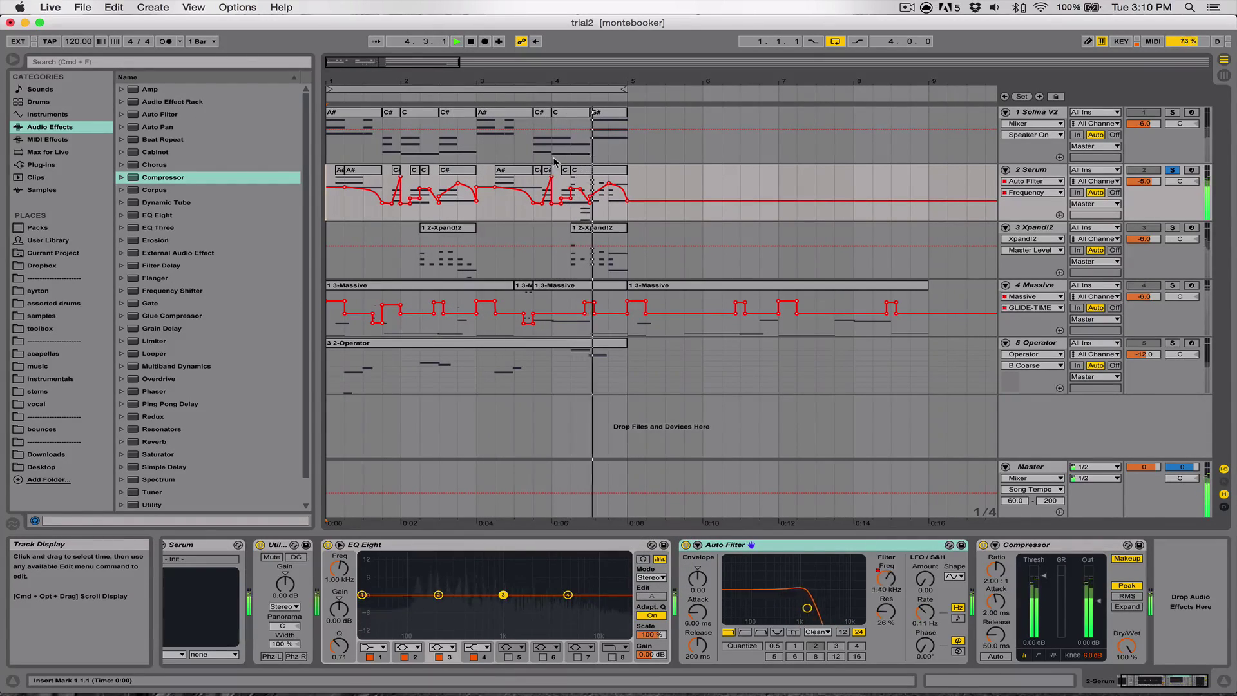
{"action": "key", "text": "XF86AudioLowerVolume"}
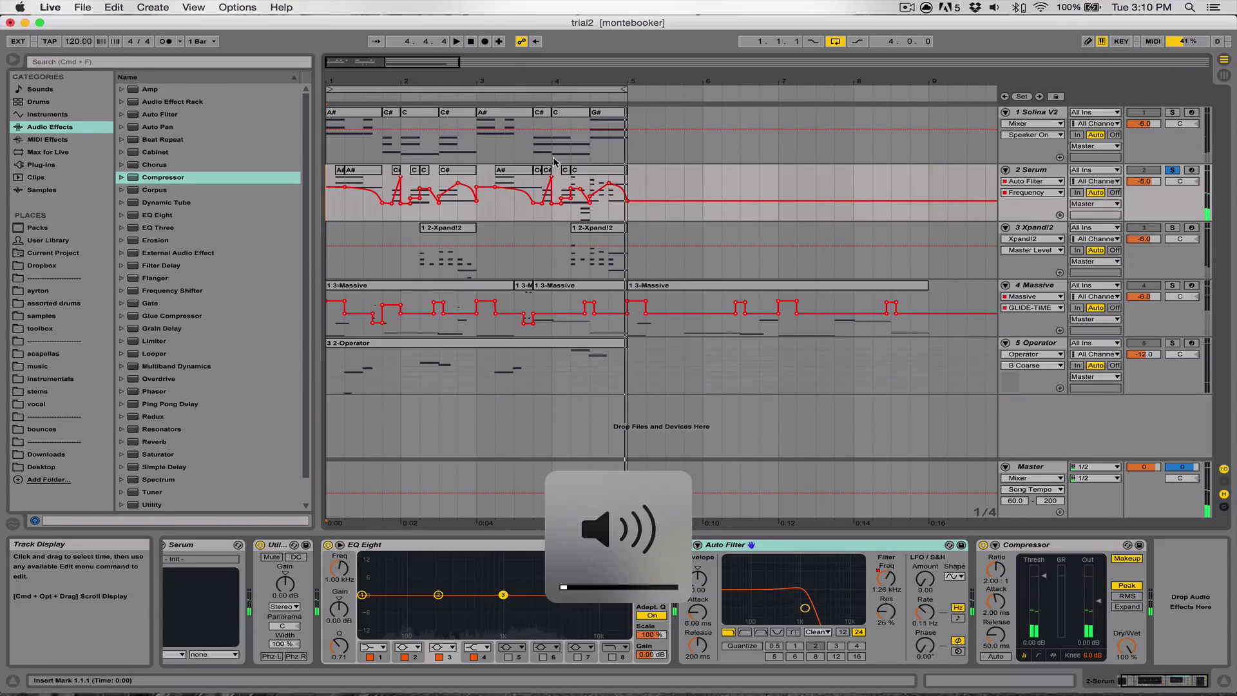
Check the buffer size setting in the audio preferences, keeping it as it is, and close the preferences.
{"action": "left_click", "coordinate": [55, 9]}
{"action": "left_click", "coordinate": [82, 44]}
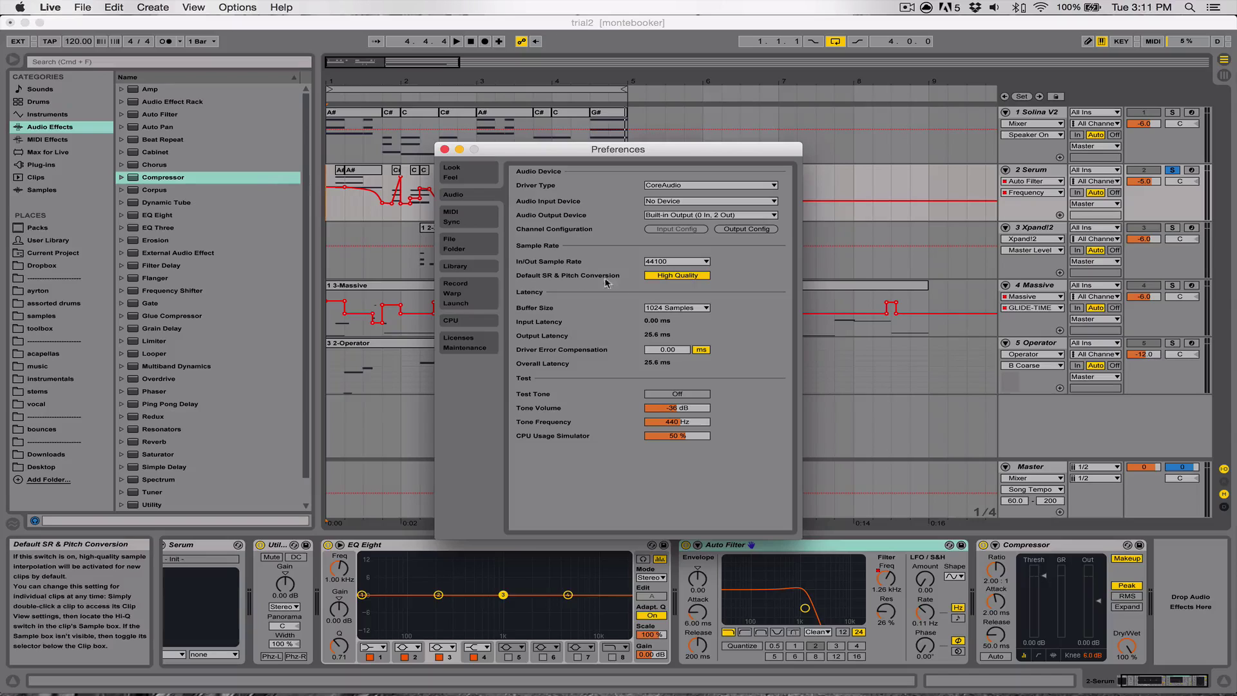
{"action": "left_click", "coordinate": [676, 308]}
{"action": "left_click", "coordinate": [525, 261]}
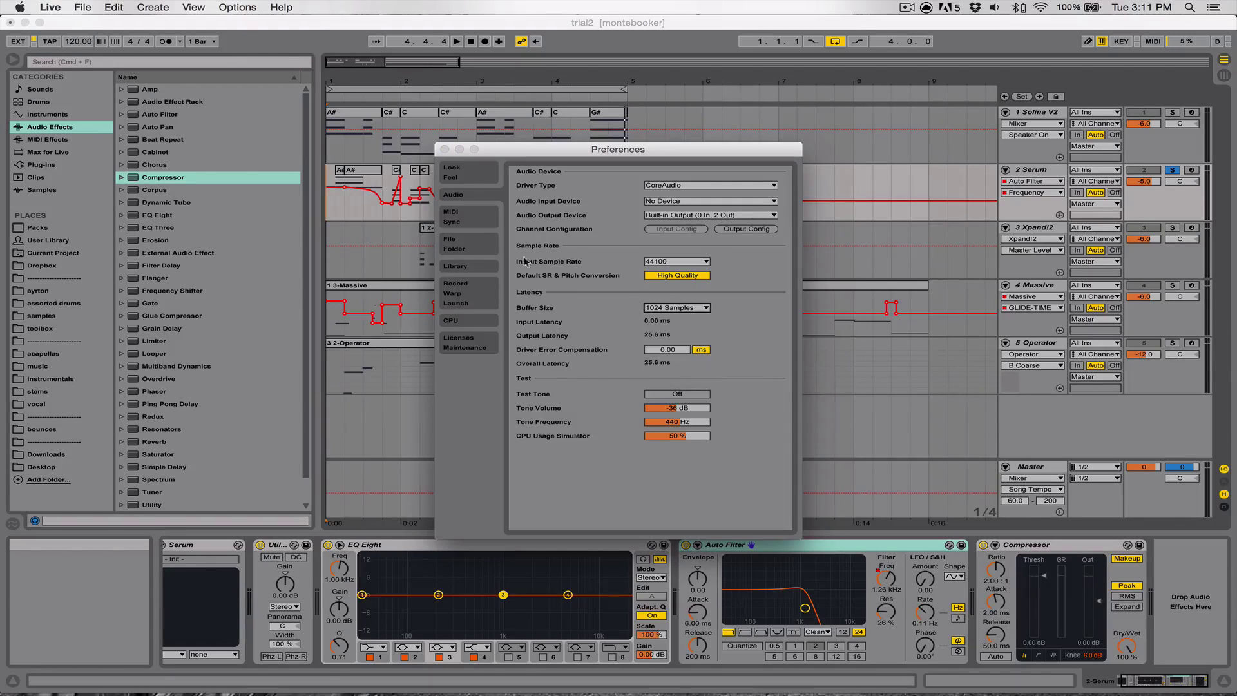
{"action": "left_click", "coordinate": [443, 149]}
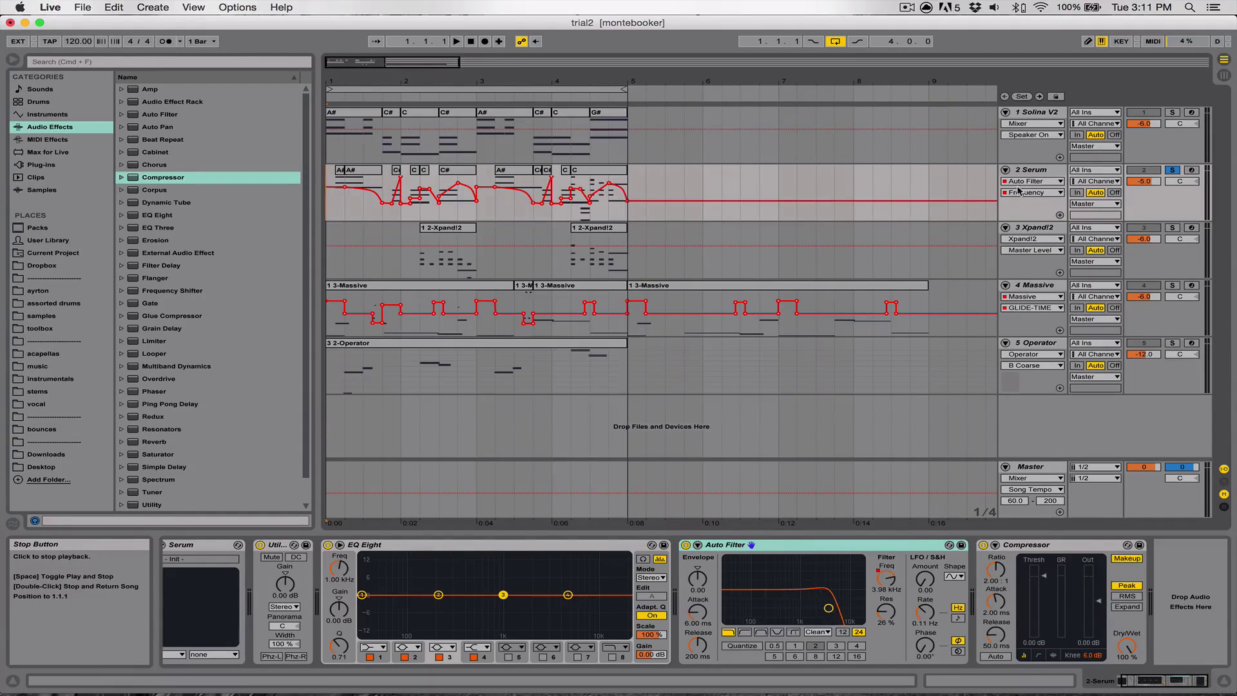
Play the loop with Solina V2 soloed alongside Serum, and clear both solos.
{"action": "left_click", "coordinate": [1170, 114]}
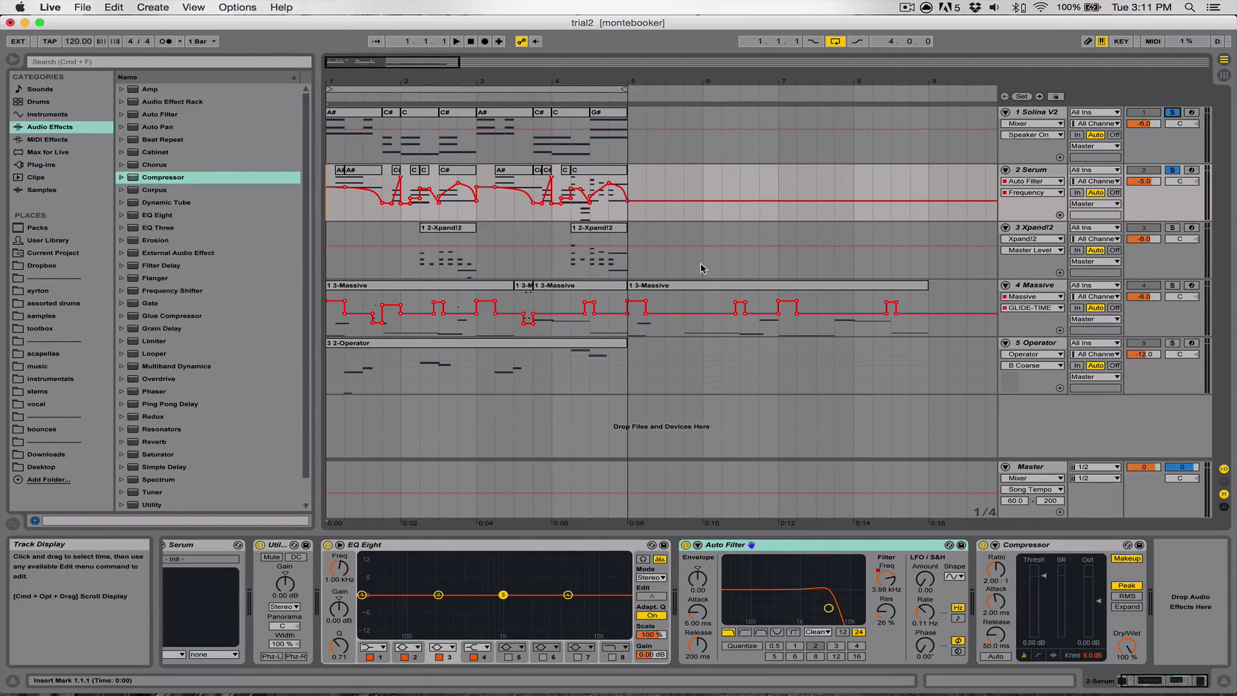
{"action": "key", "text": "space"}
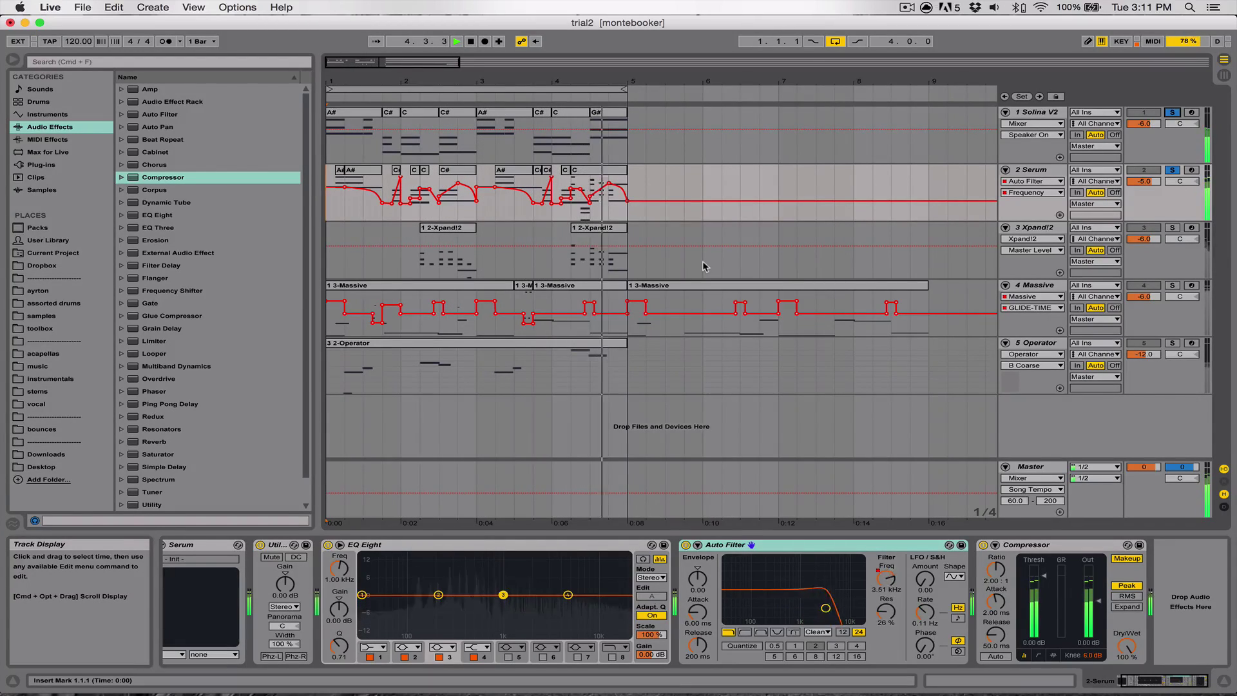
{"action": "key", "text": "space"}
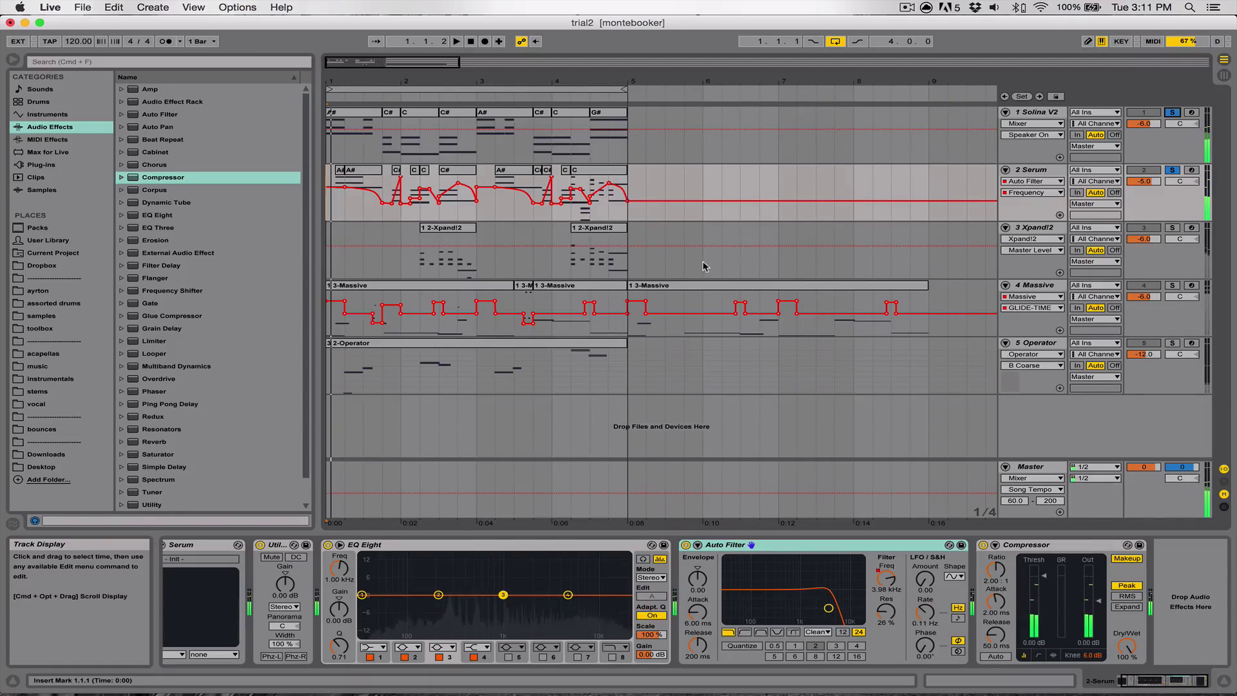
{"action": "left_click", "coordinate": [1173, 112]}
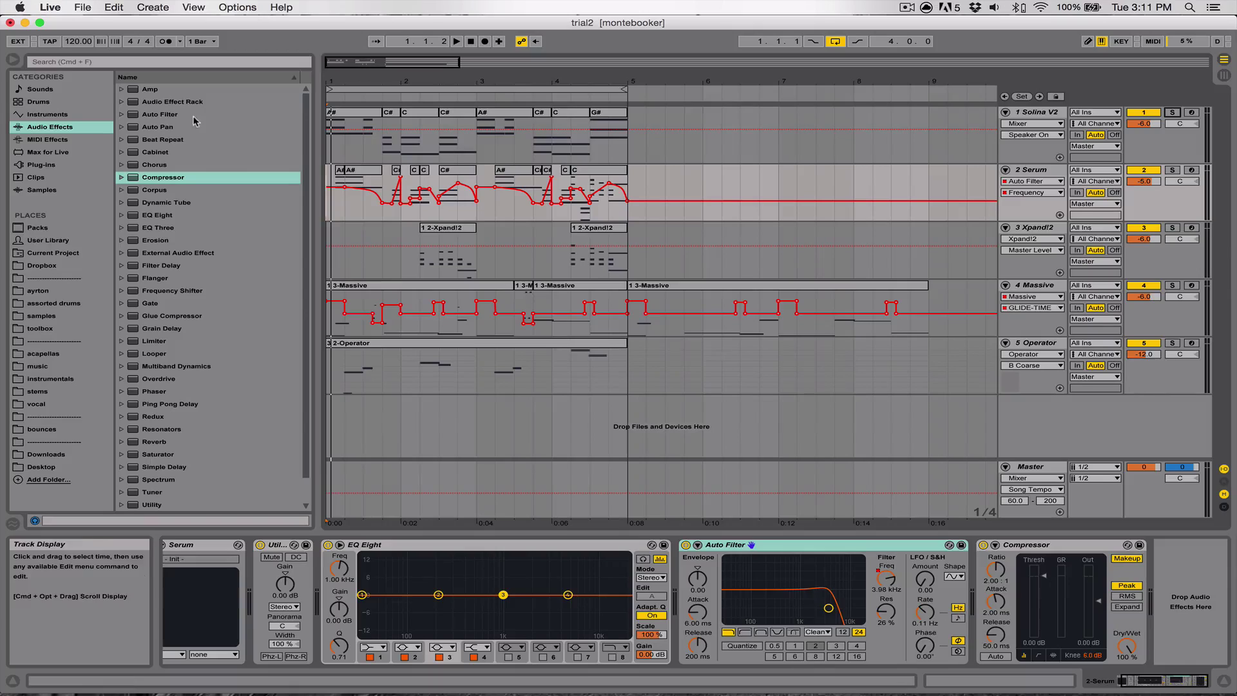
Insert a new MIDI track and move it below the Operator track.
{"action": "left_click", "coordinate": [343, 144]}
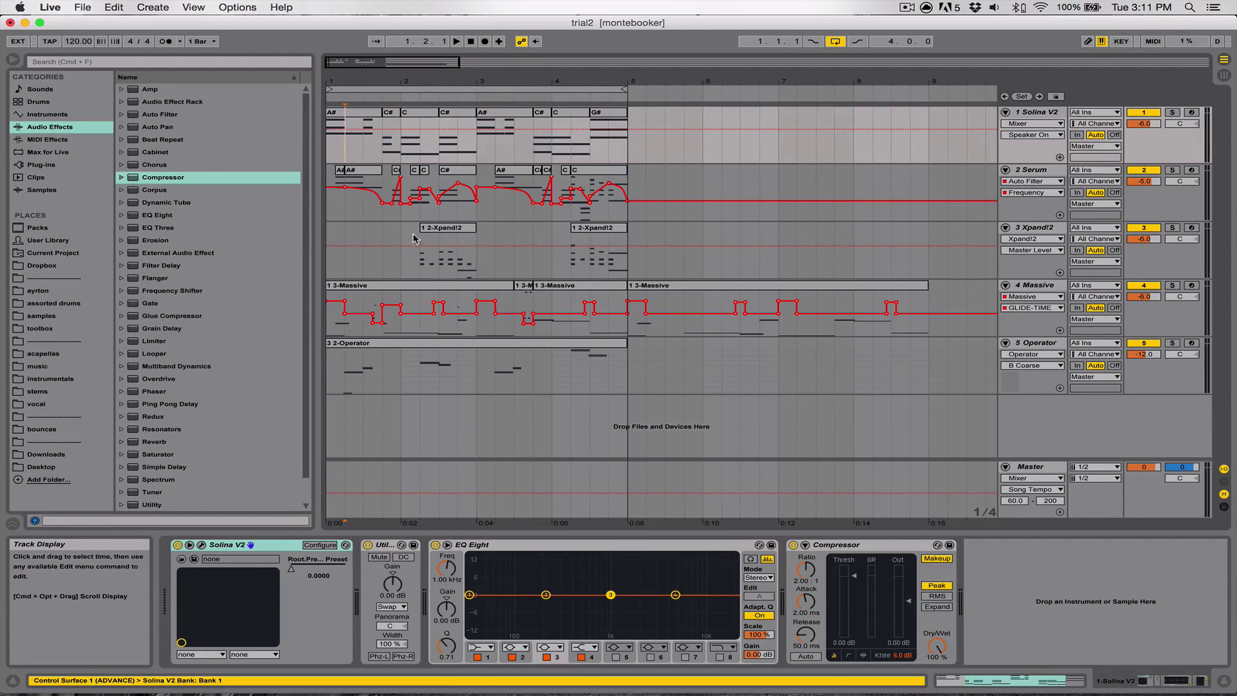
{"action": "left_click", "coordinate": [419, 261]}
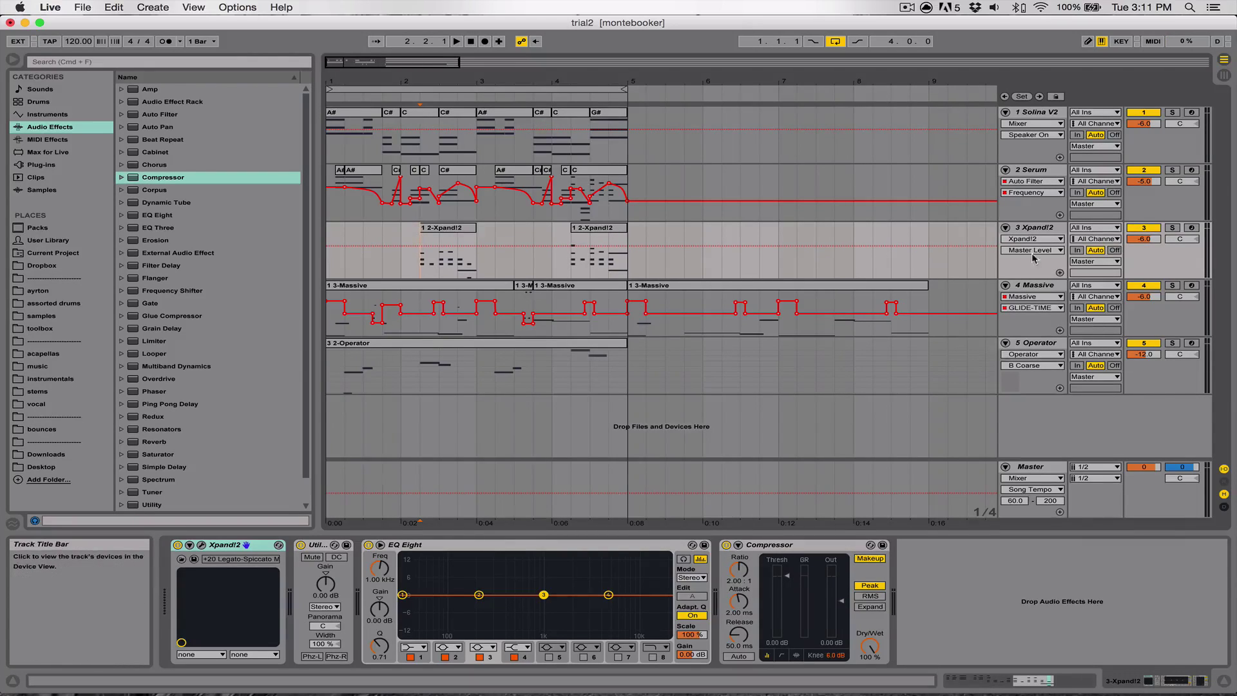
{"action": "left_click", "coordinate": [1027, 228]}
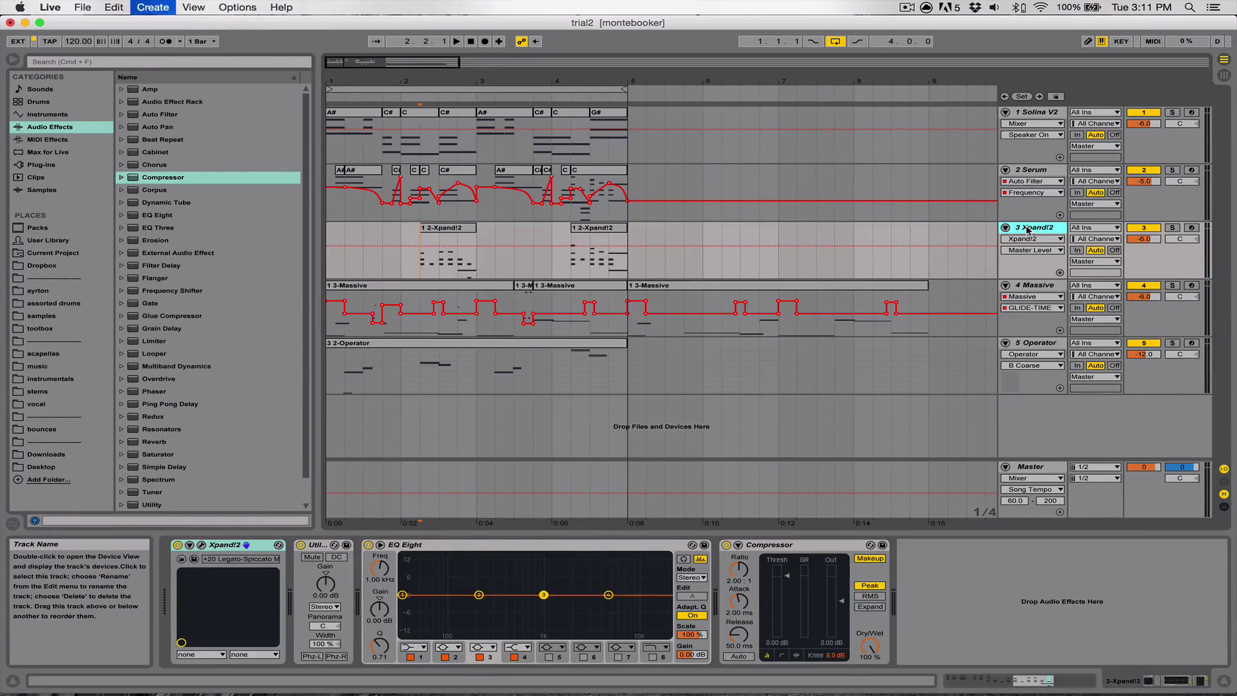
{"action": "key", "text": "super+shift+t"}
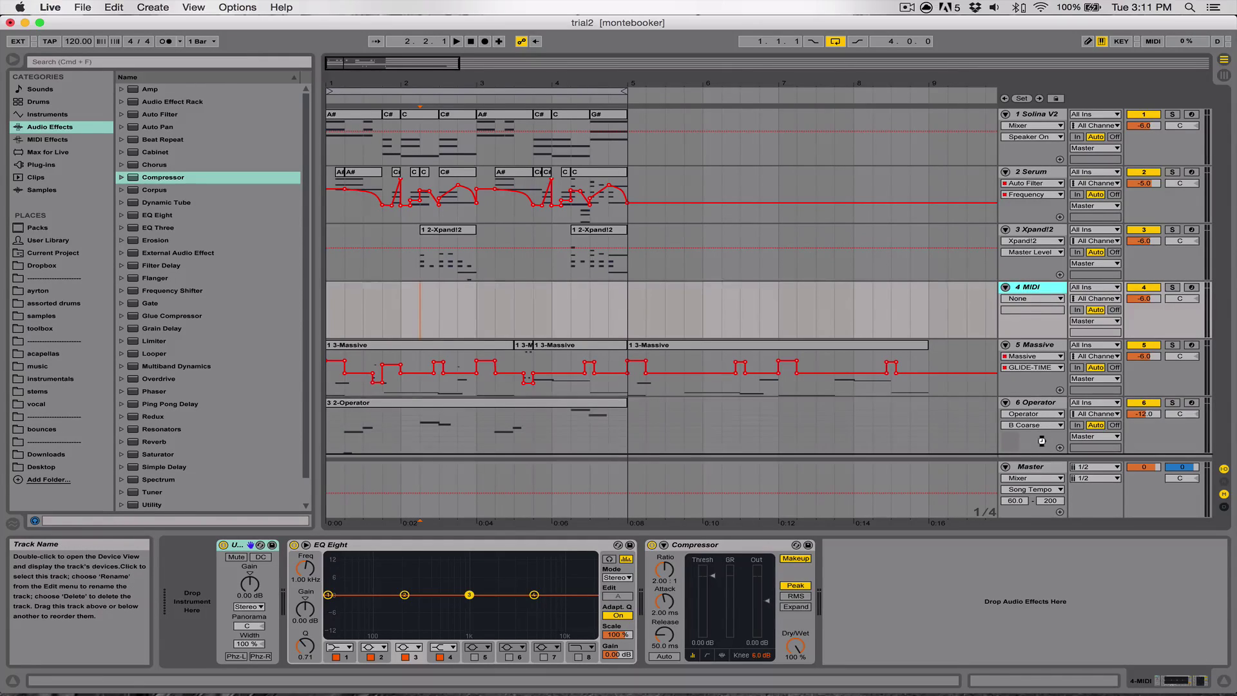
{"action": "left_click_drag", "start_coordinate": [1042, 440], "coordinate": [1040, 443]}
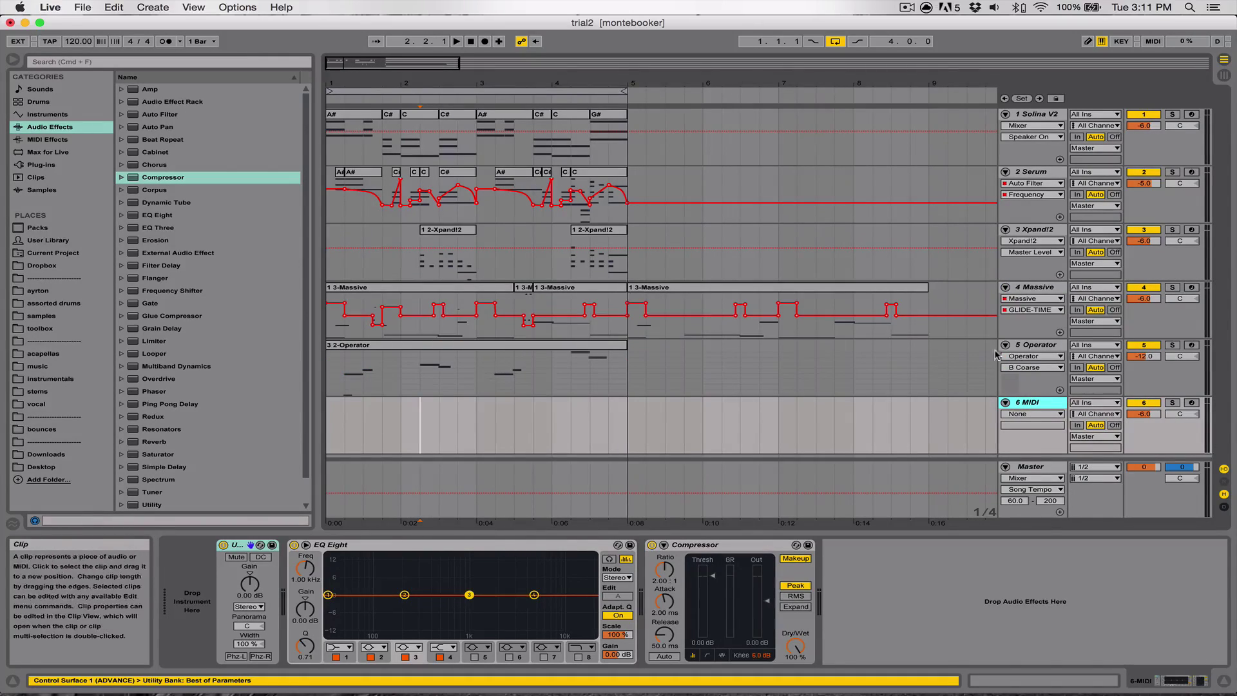
Solo the Operator track and play the start of its clip.
{"action": "left_click", "coordinate": [1172, 344]}
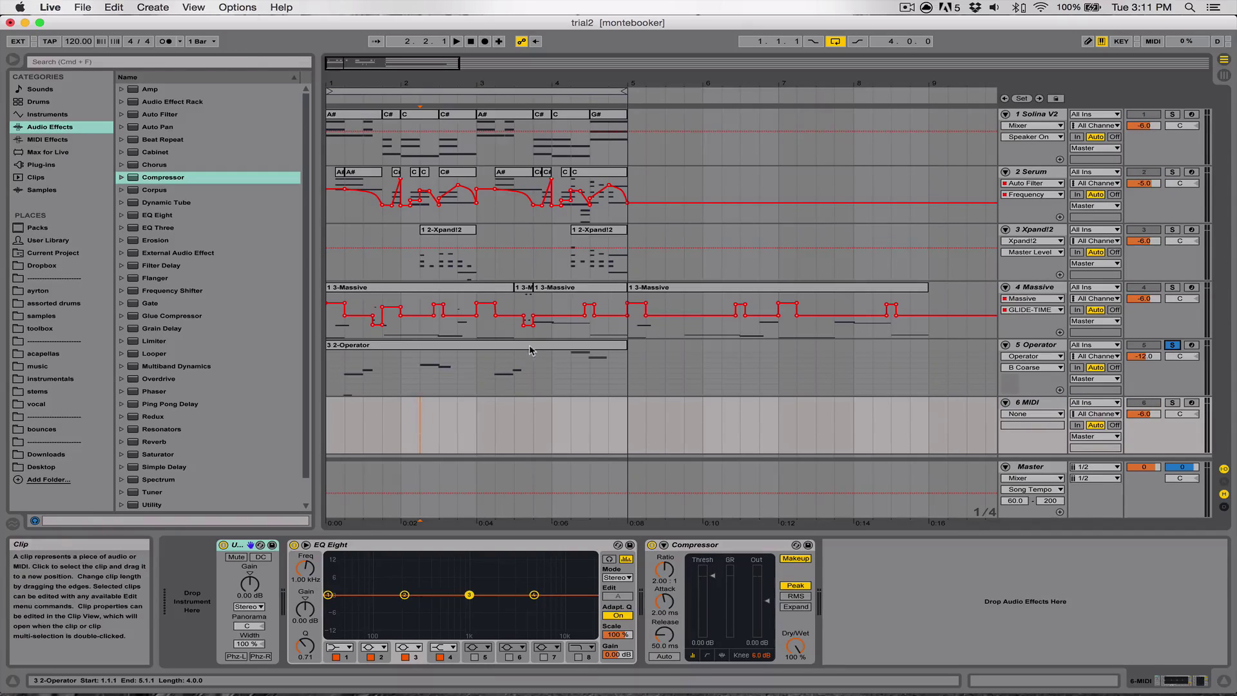
{"action": "key", "text": "space"}
{"action": "left_click", "coordinate": [411, 345]}
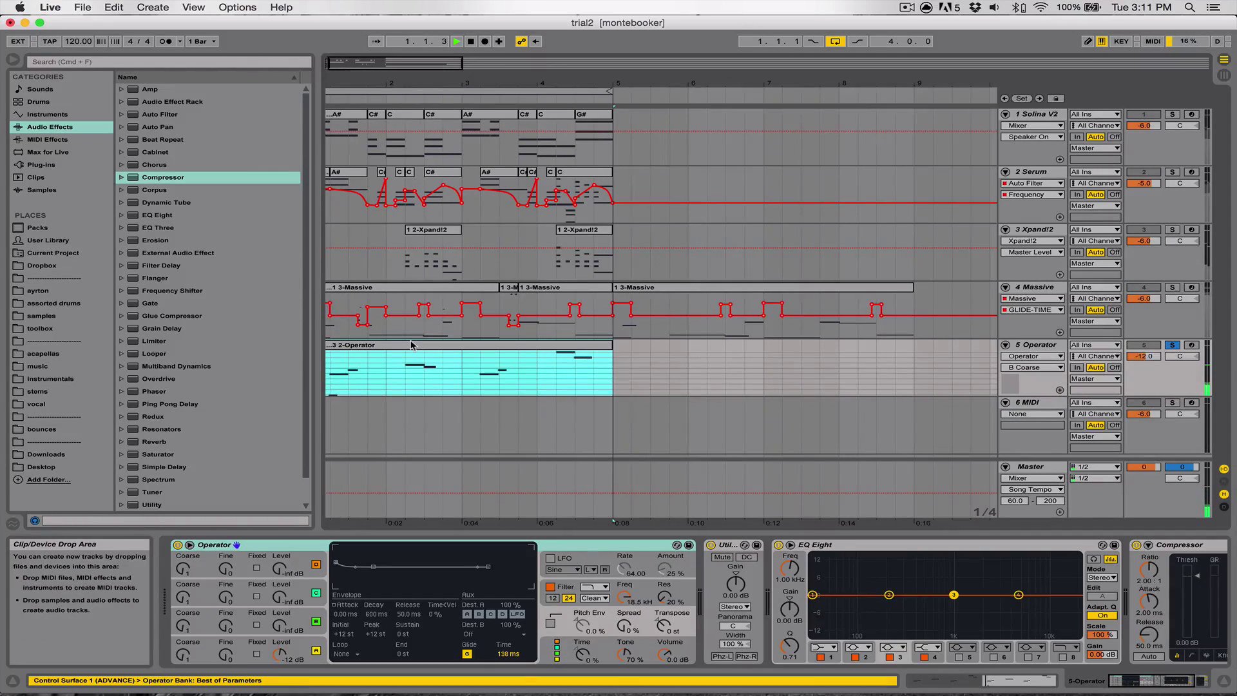
{"action": "key", "text": "space"}
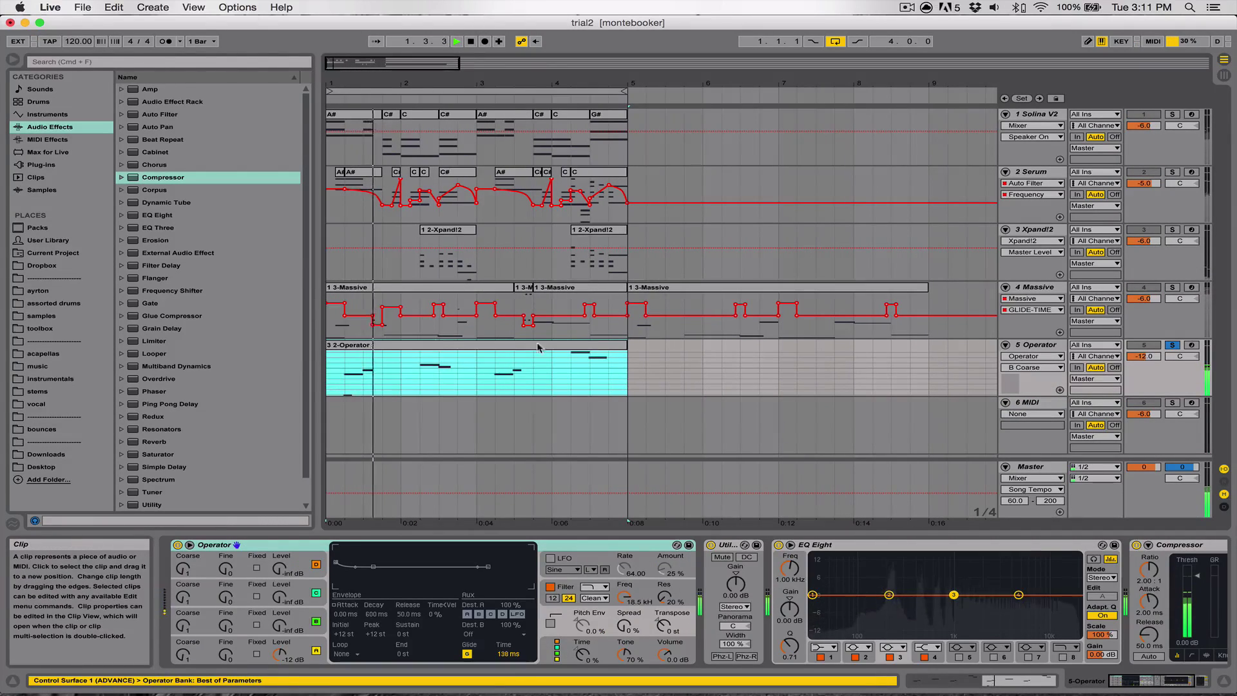
Load the Sampler instrument onto the empty MIDI track below Operator and hide the device view.
{"action": "left_click", "coordinate": [1031, 408]}
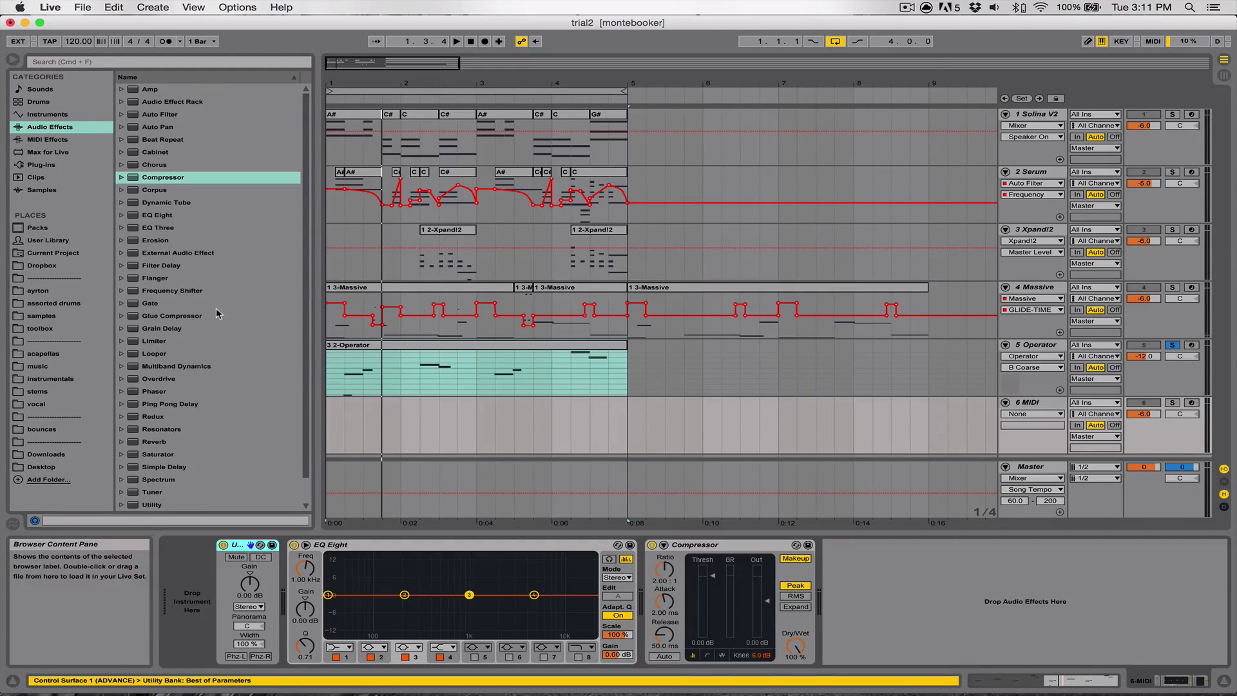
{"action": "scroll", "coordinate": [219, 309], "scroll_direction": "down", "scroll_amount": 2}
{"action": "scroll", "coordinate": [175, 253], "scroll_direction": "up", "scroll_amount": 2}
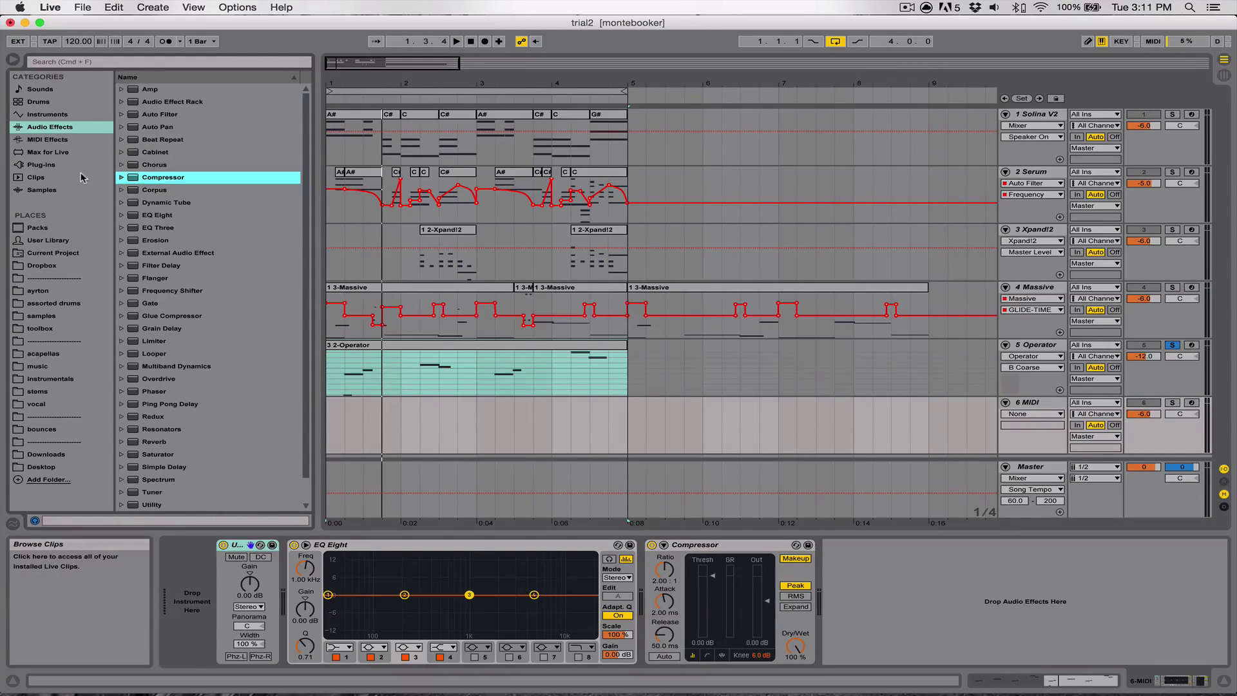
{"action": "left_click", "coordinate": [47, 114]}
{"action": "left_click", "coordinate": [127, 116]}
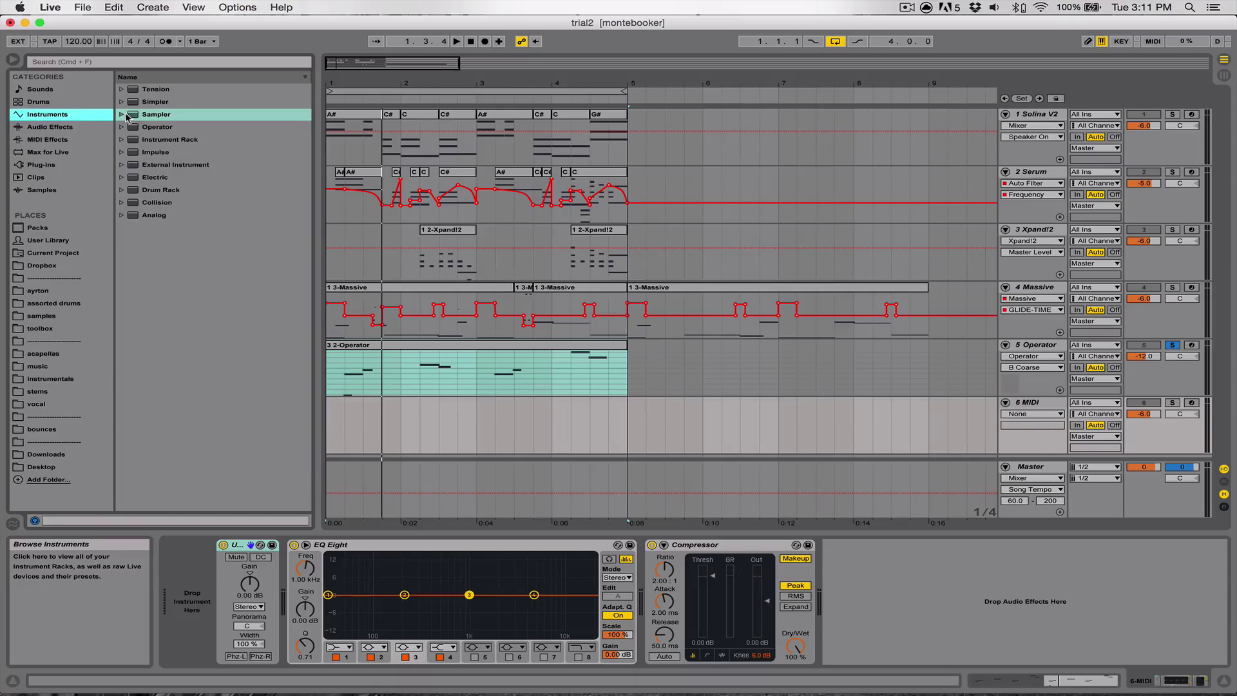
{"action": "double_click", "coordinate": [145, 116]}
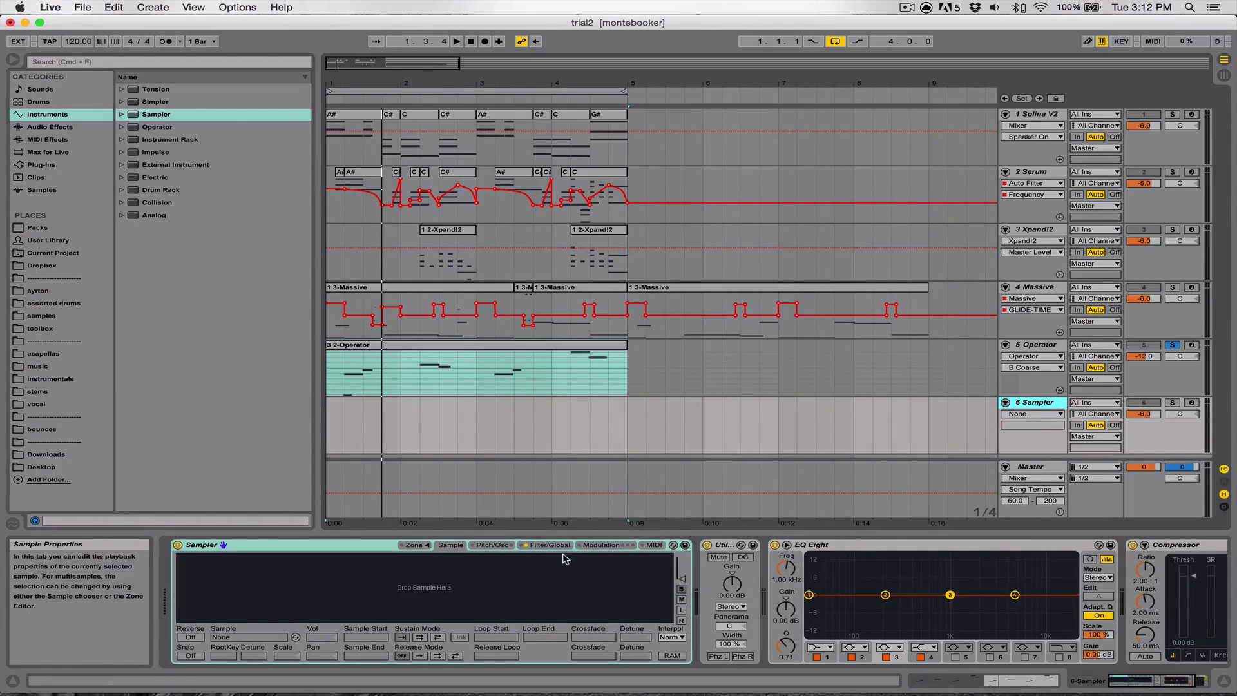
{"action": "left_click", "coordinate": [1225, 681]}
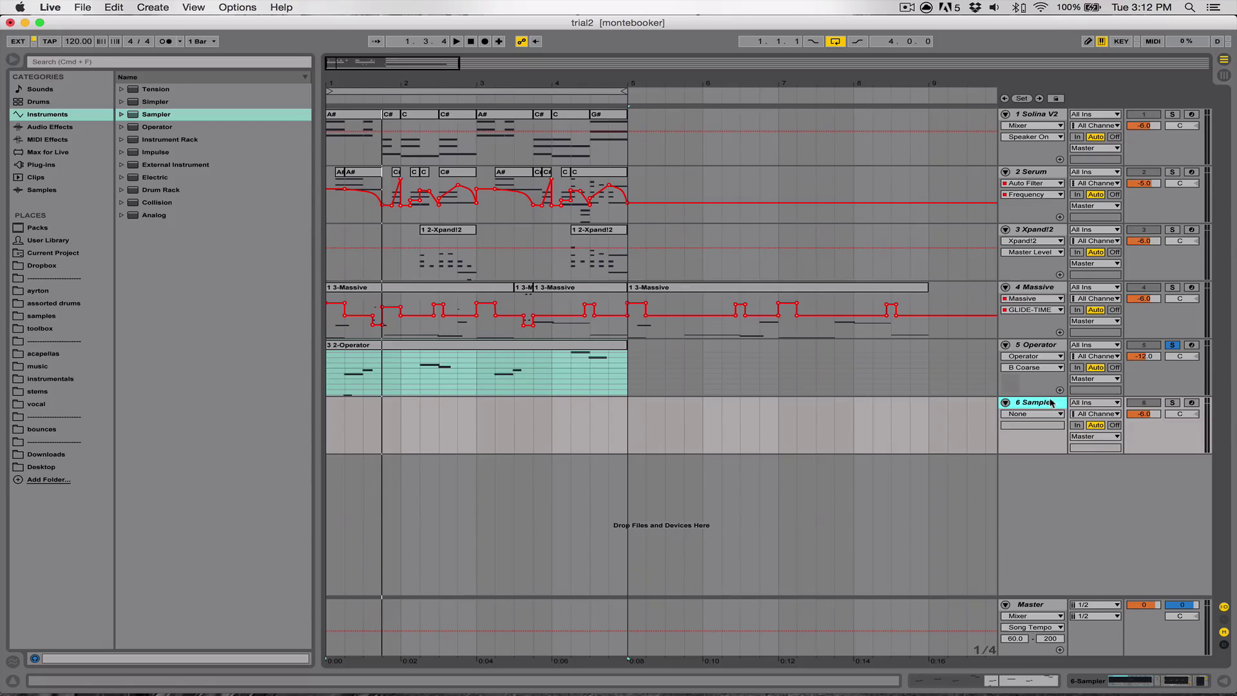
Insert an audio track below the Sampler track and place the insert mark at 1.1.1 on it.
{"action": "key", "text": "super+t"}
{"action": "scroll", "coordinate": [766, 430], "scroll_direction": "right", "scroll_amount": 4}
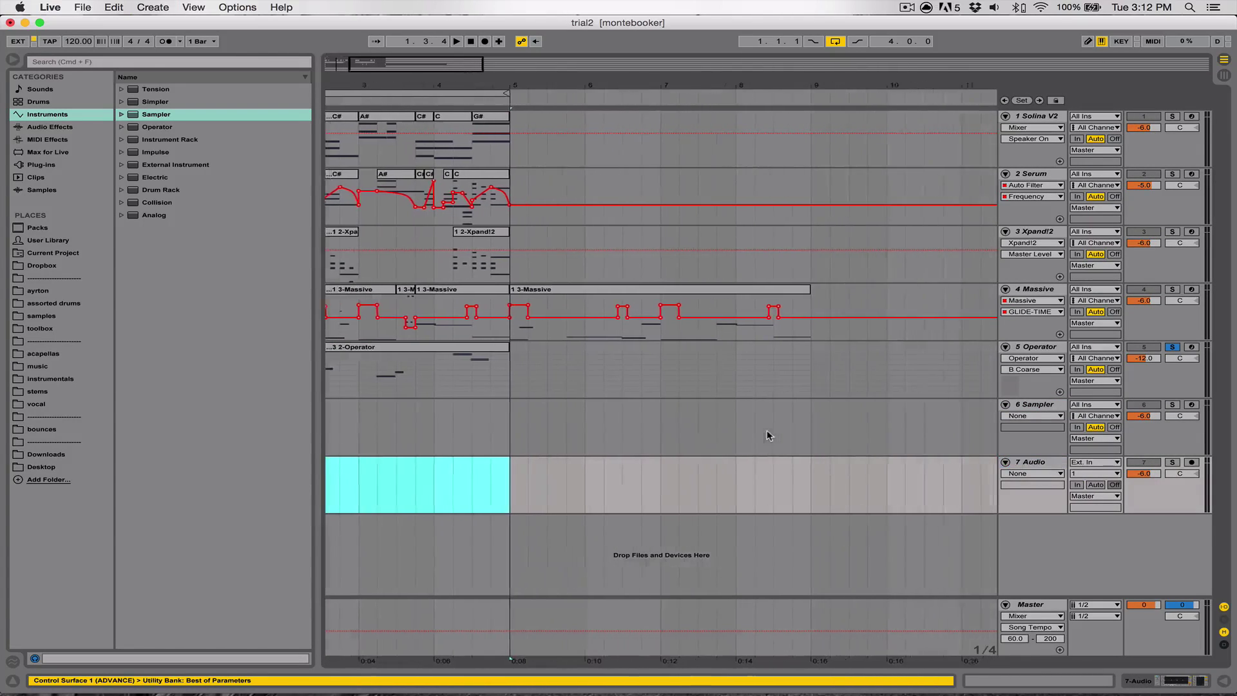
{"action": "scroll", "coordinate": [683, 409], "scroll_direction": "left", "scroll_amount": 4}
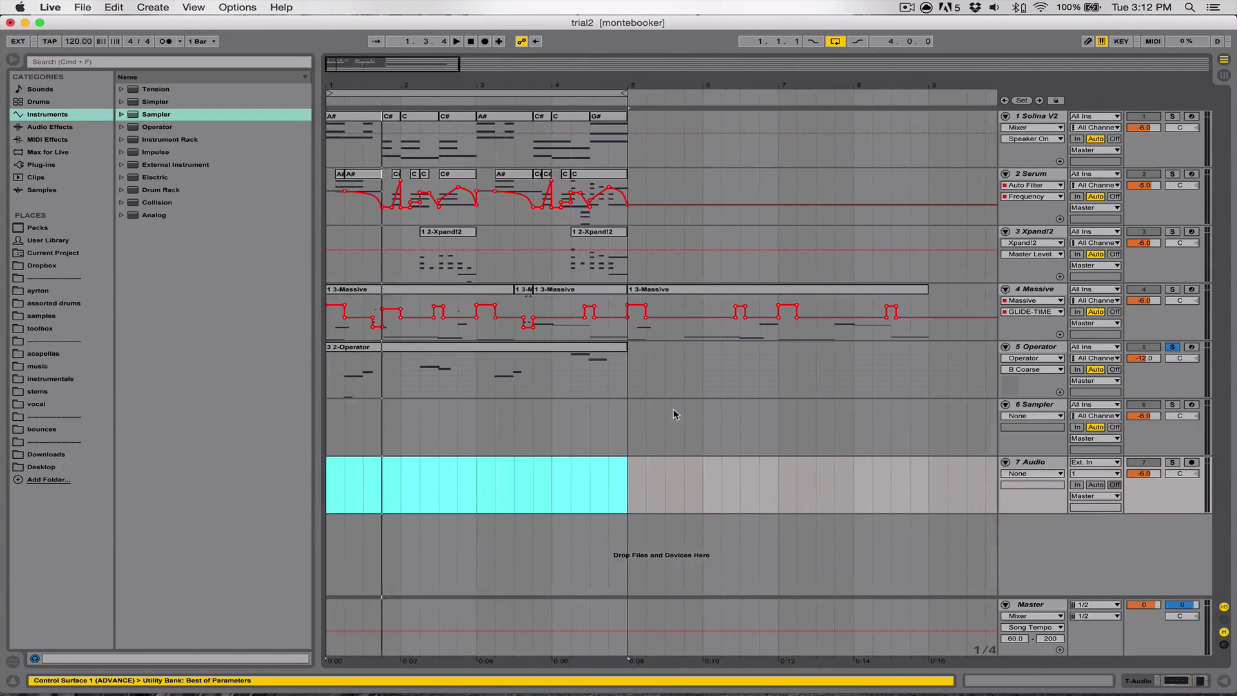
{"action": "left_click", "coordinate": [332, 484]}
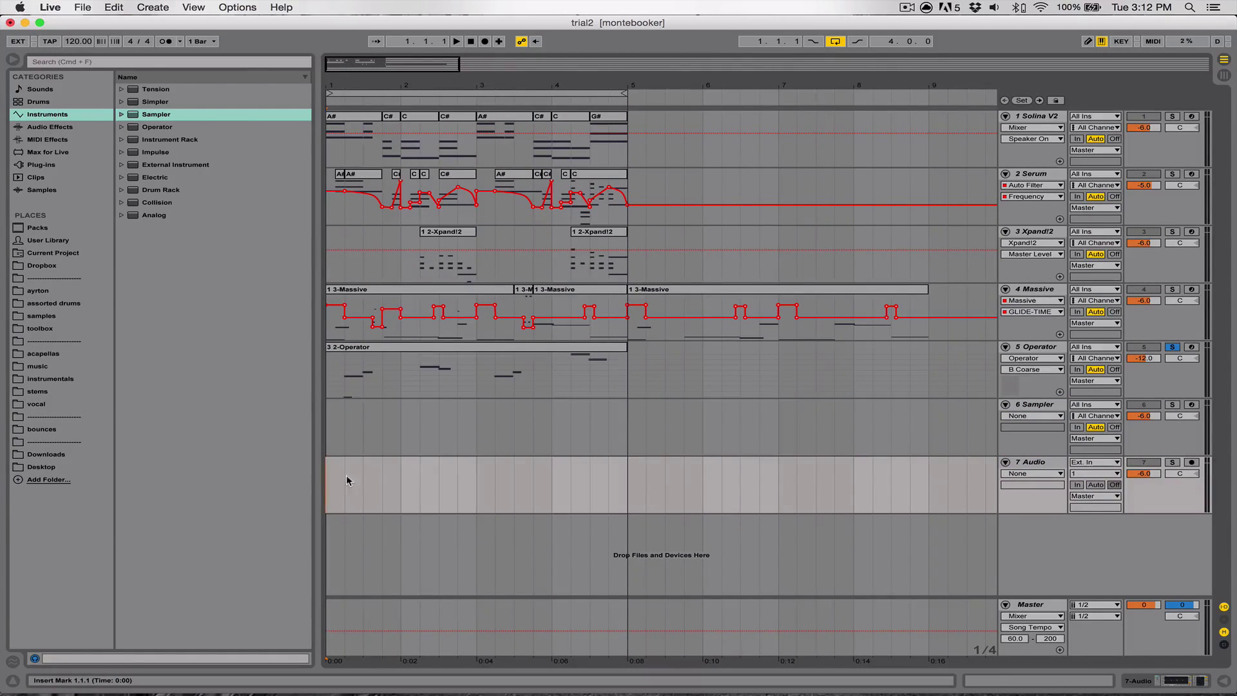
Add the Tuner audio effect to the new audio track.
{"action": "left_click", "coordinate": [50, 381]}
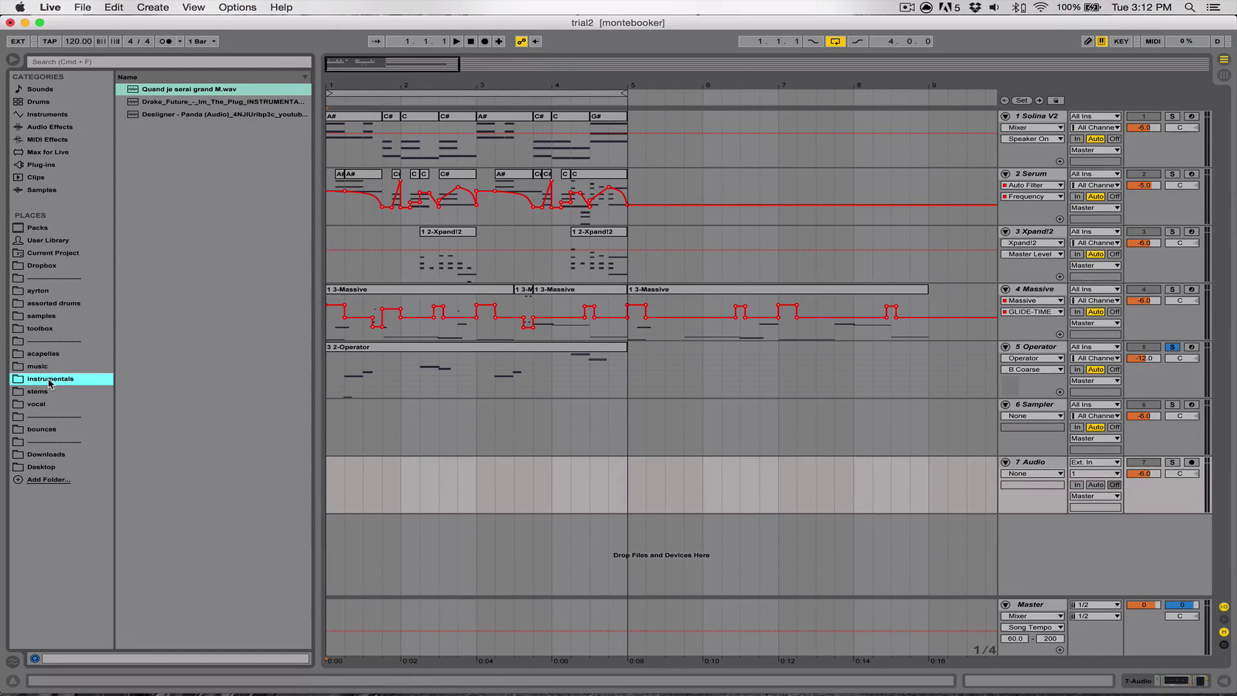
{"action": "left_click", "coordinate": [43, 116]}
{"action": "left_click", "coordinate": [48, 127]}
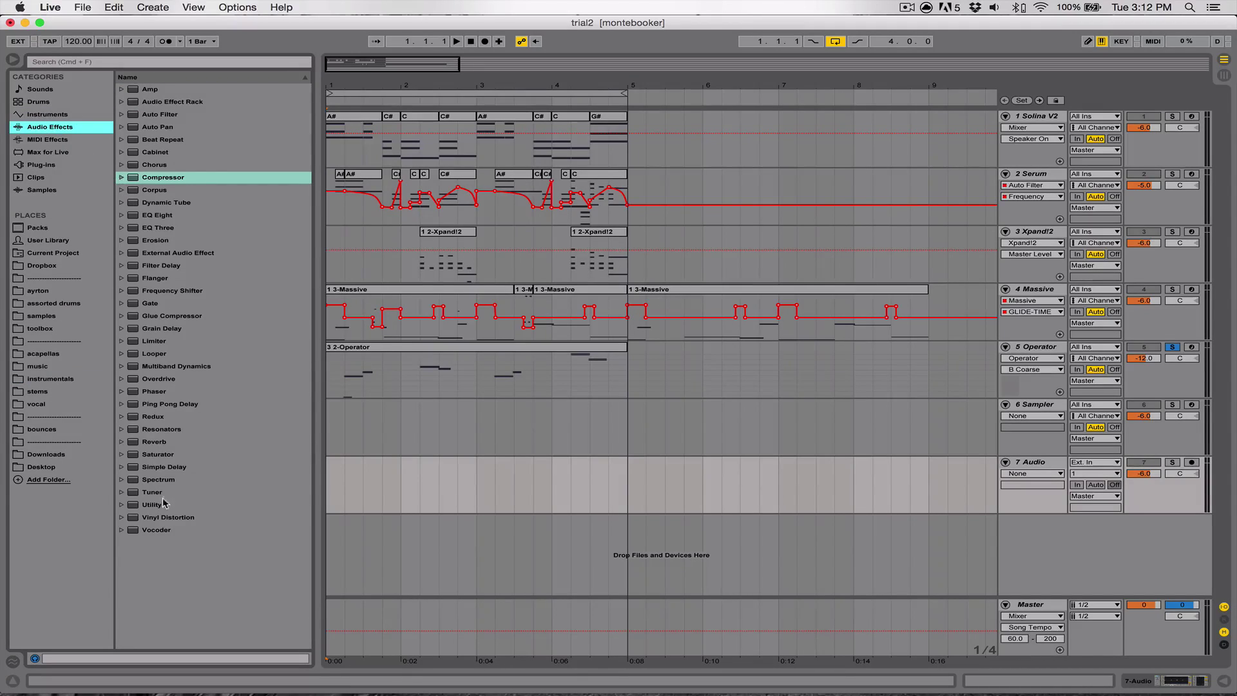
{"action": "left_click_drag", "start_coordinate": [160, 493], "coordinate": [630, 487]}
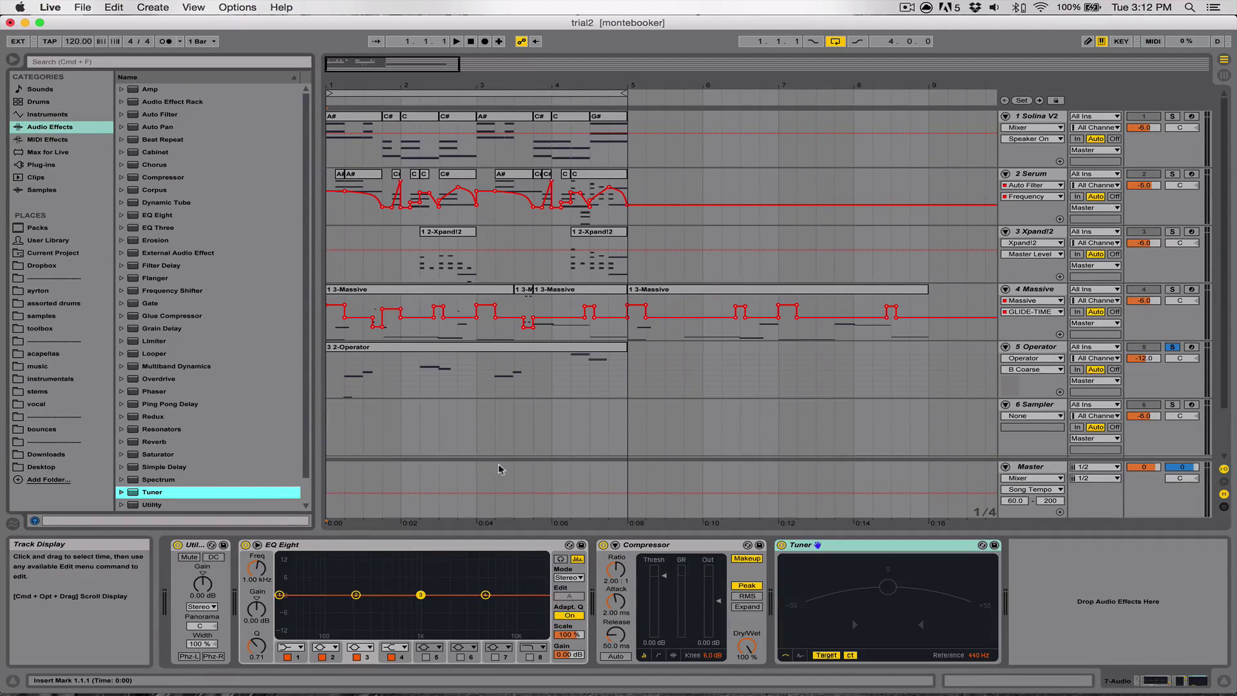
Look through the current project's saved sets and open its Samples folder down to the Processed freeze recordings.
{"action": "scroll", "coordinate": [275, 353], "scroll_direction": "down", "scroll_amount": 2}
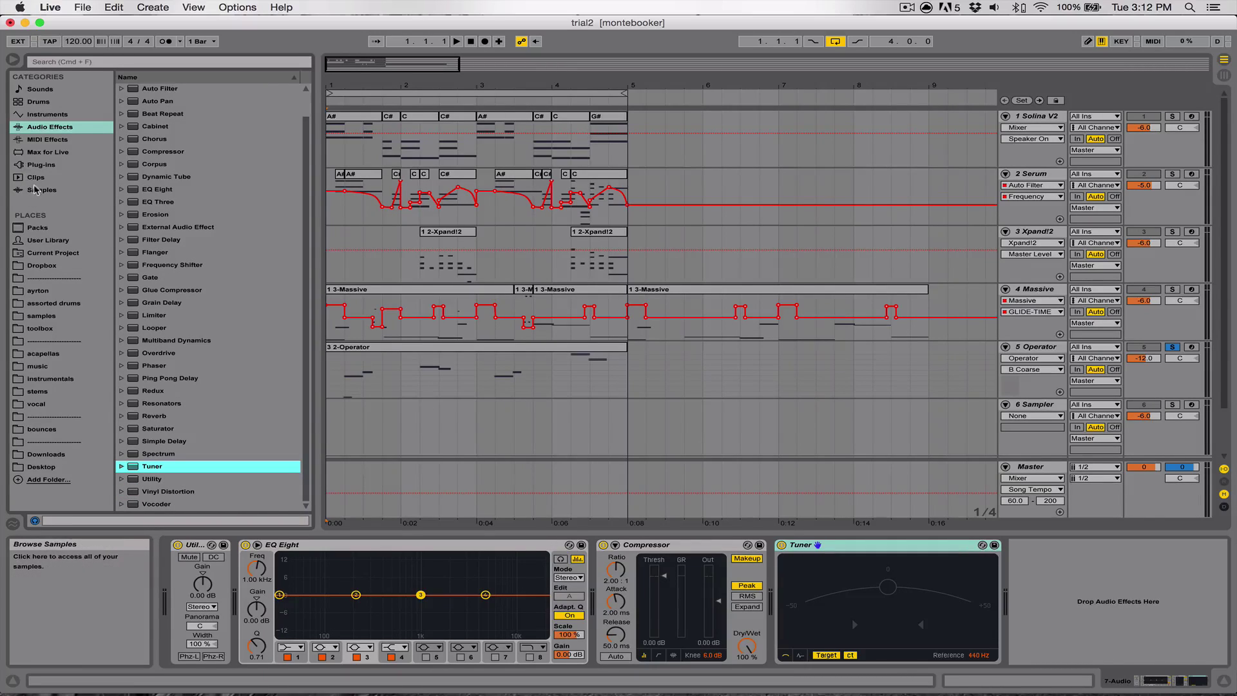
{"action": "left_click", "coordinate": [52, 256]}
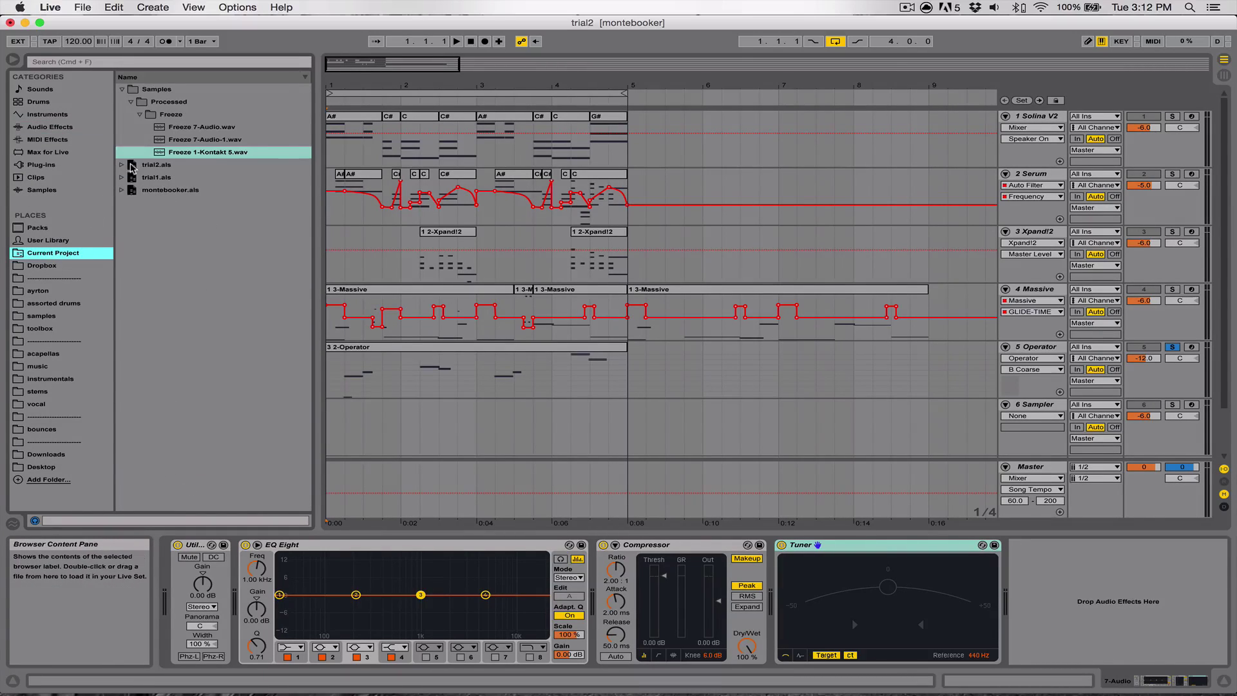
{"action": "left_click", "coordinate": [130, 102]}
{"action": "left_click", "coordinate": [121, 90]}
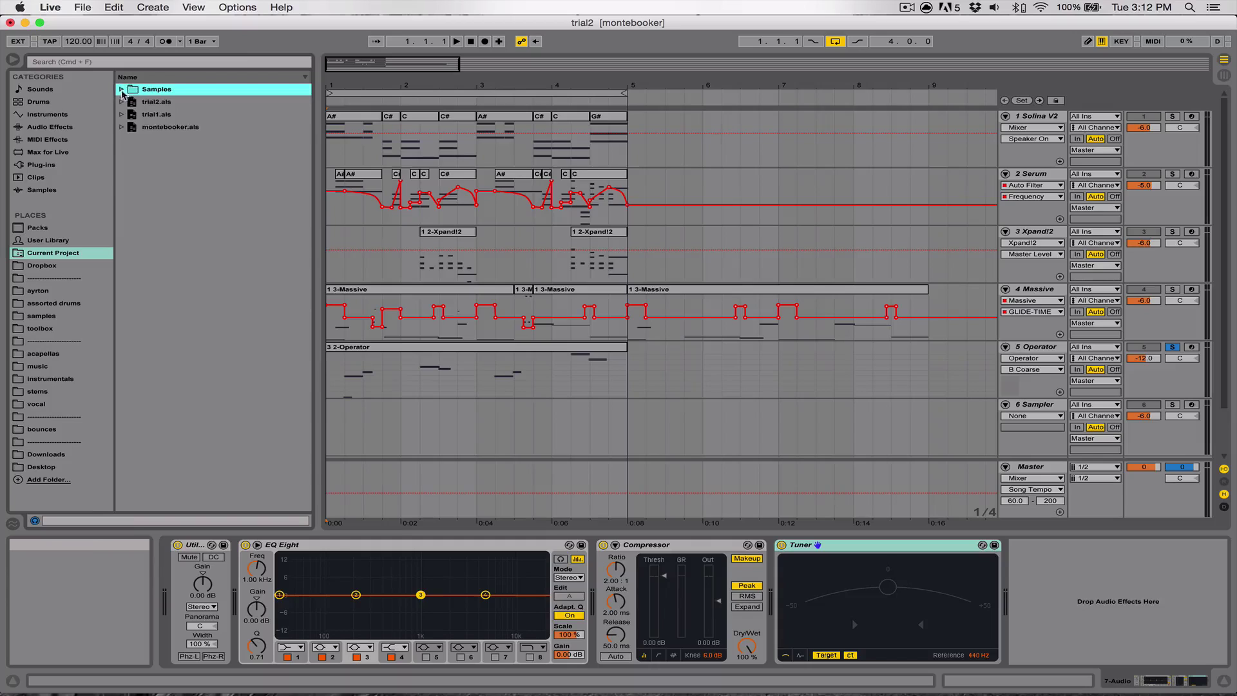
{"action": "left_click", "coordinate": [127, 105]}
{"action": "left_click", "coordinate": [133, 115]}
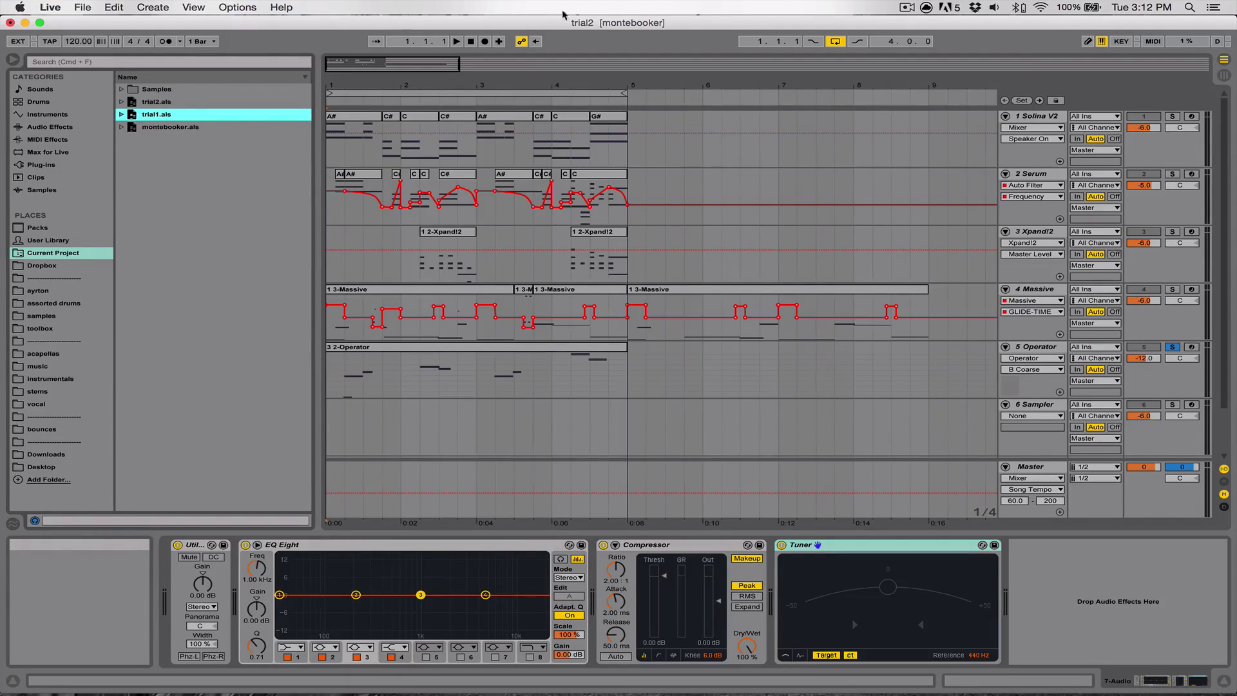
{"action": "left_click", "coordinate": [124, 103]}
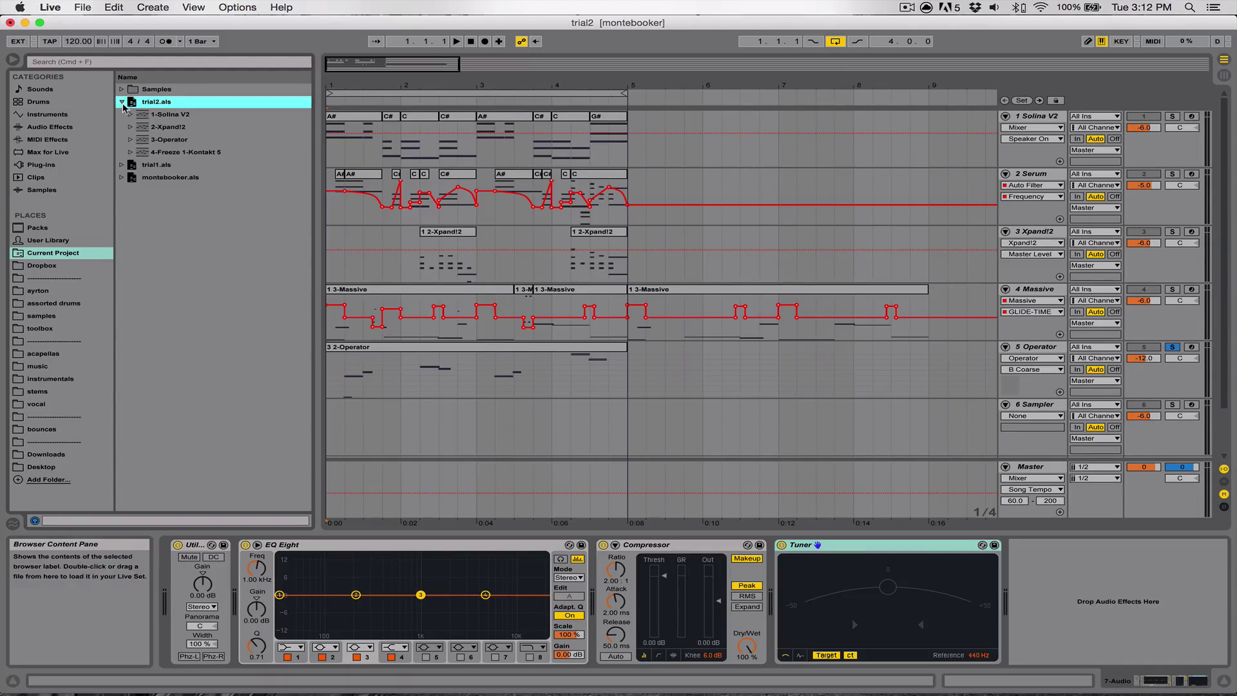
{"action": "left_click", "coordinate": [122, 115]}
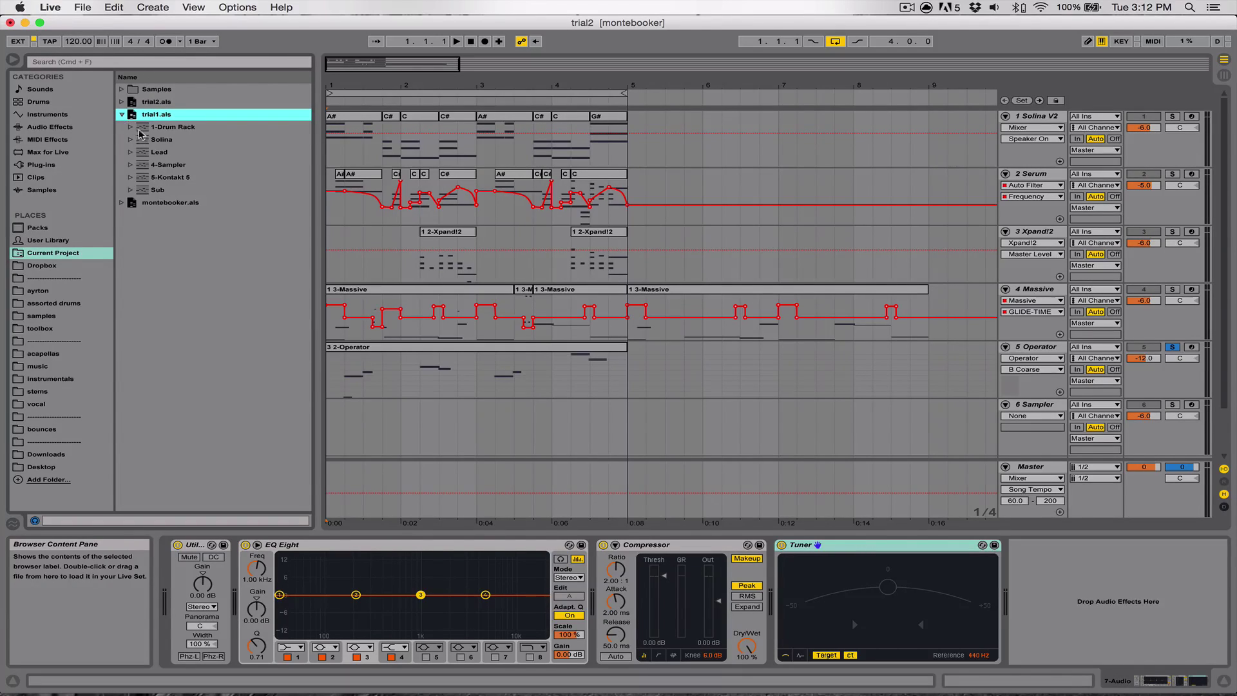
{"action": "left_click", "coordinate": [121, 115]}
{"action": "left_click", "coordinate": [121, 80]}
{"action": "left_click", "coordinate": [132, 91]}
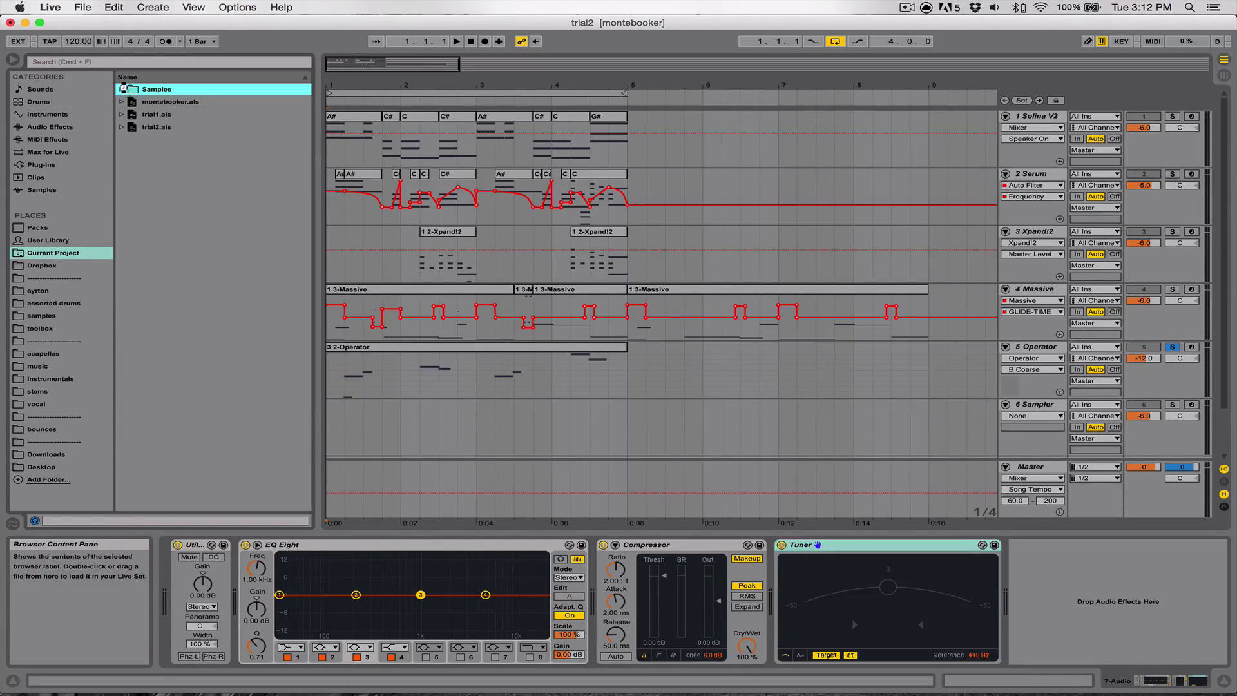
{"action": "left_click", "coordinate": [131, 102]}
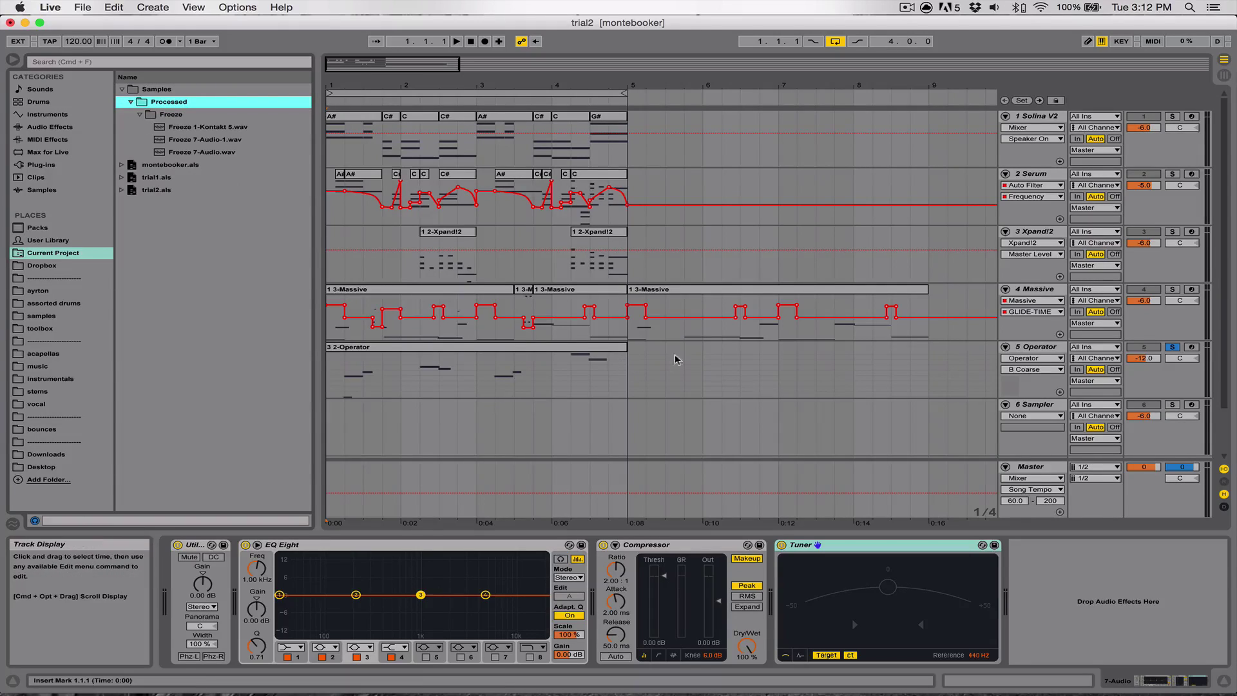
Place Freeze 1-Kontakt 5.wav at the start of the 7 Audio track and solo that track to play the clip.
{"action": "key", "text": "super+t"}
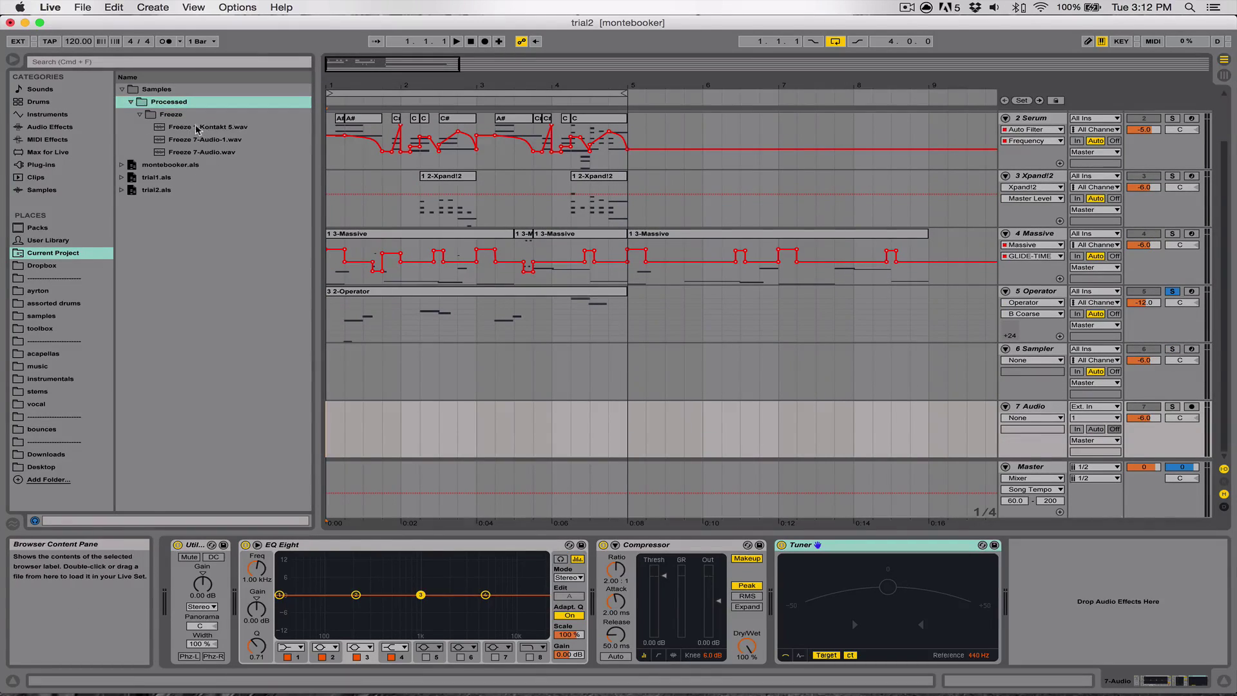
{"action": "left_click_drag", "start_coordinate": [197, 129], "coordinate": [237, 175]}
{"action": "left_click_drag", "start_coordinate": [354, 309], "coordinate": [355, 403]}
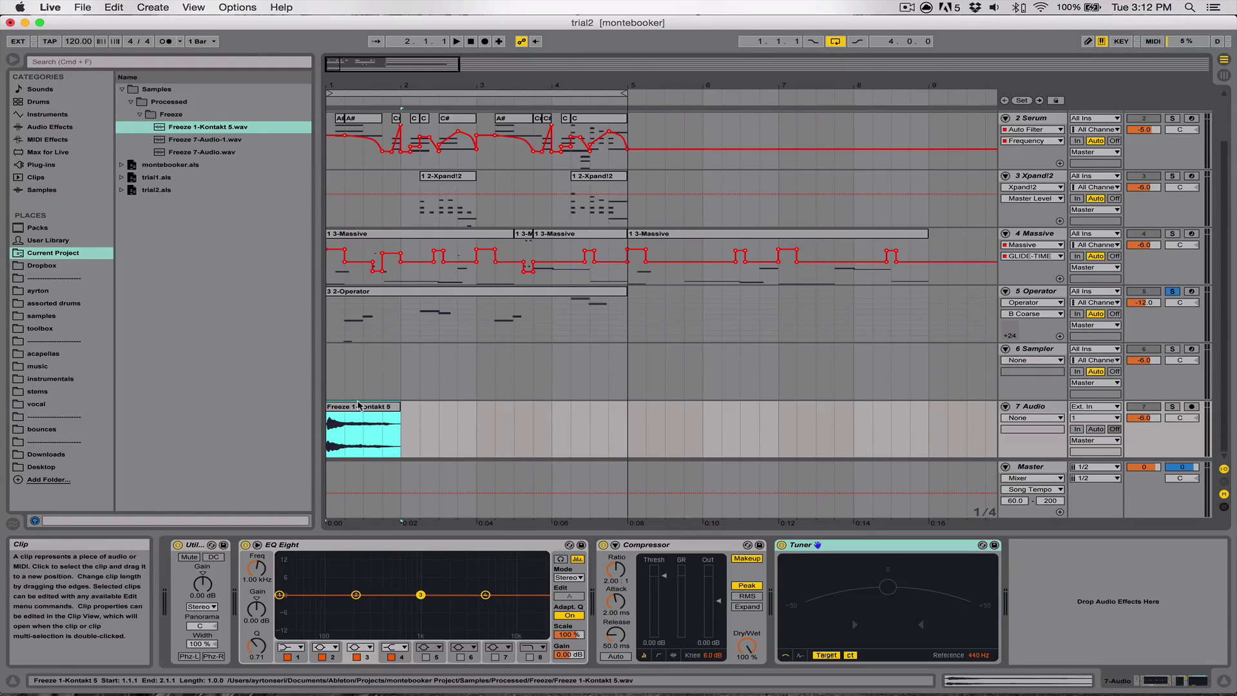
{"action": "key", "text": "space"}
{"action": "left_click", "coordinate": [1172, 406]}
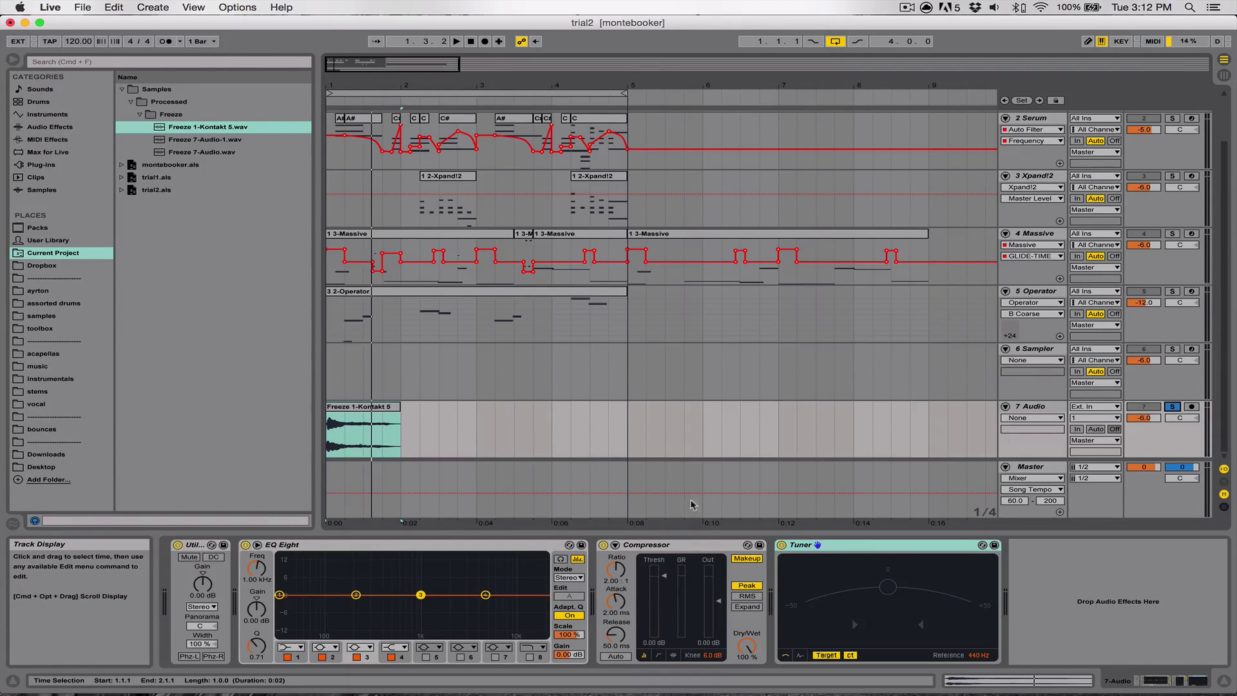
Load the Freeze 1-Kontakt 5 clip into the Sampler on track 6.
{"action": "left_click", "coordinate": [1056, 359]}
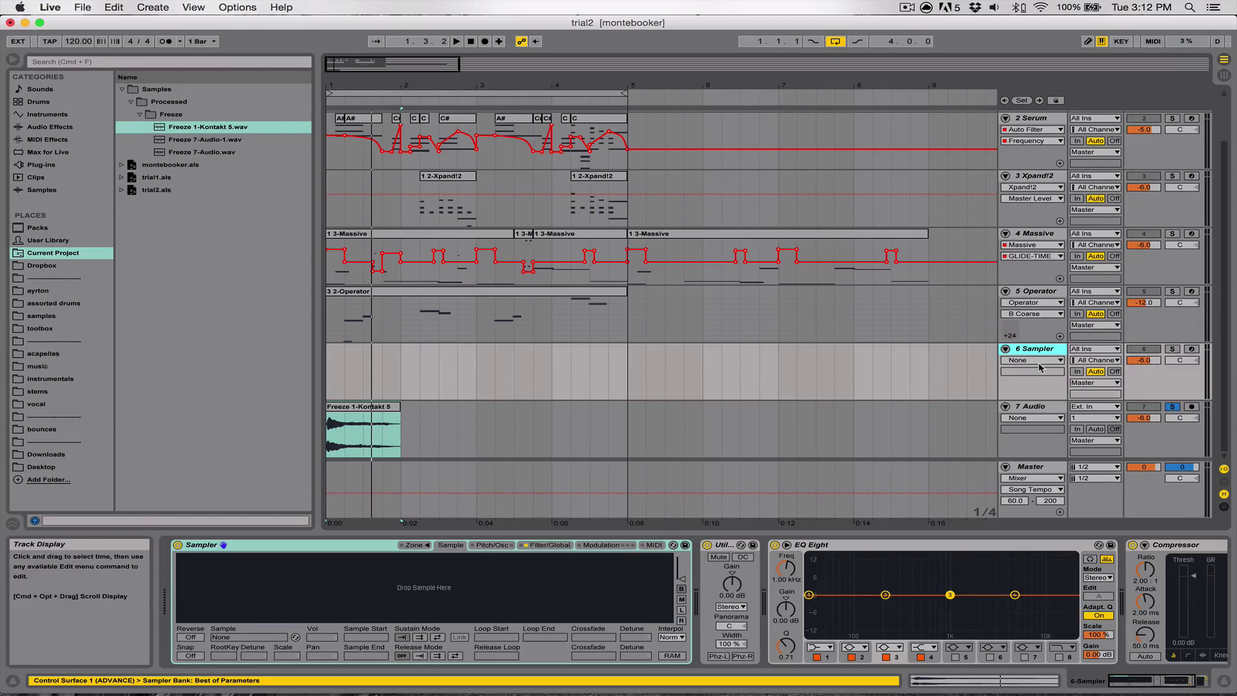
{"action": "left_click_drag", "start_coordinate": [363, 435], "coordinate": [339, 605]}
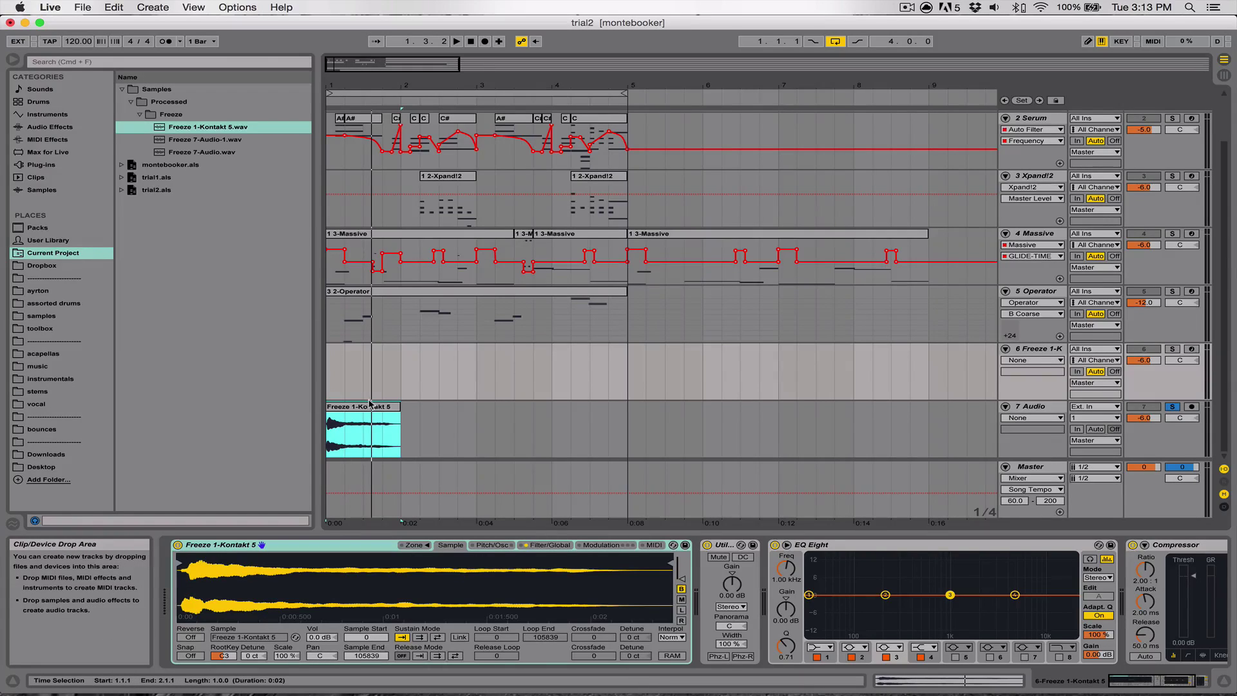
Play the sample on the 7 Audio track to check its pitch in the Tuner, then hide the device view.
{"action": "left_click", "coordinate": [1033, 409]}
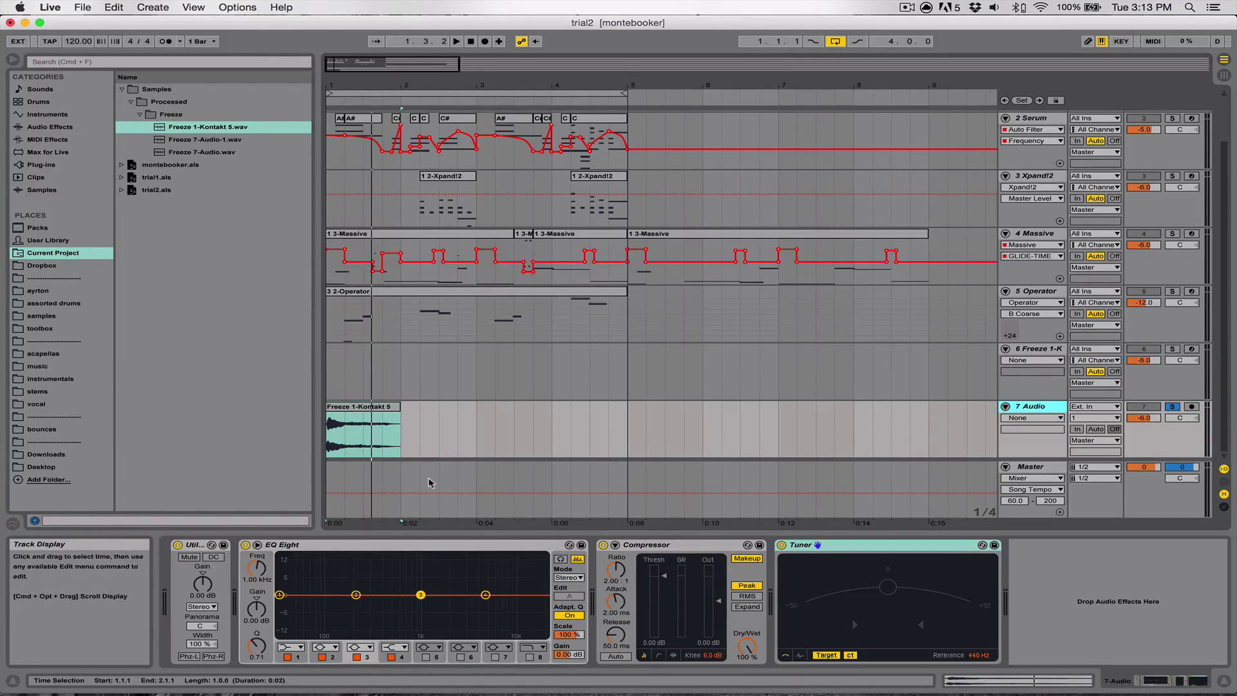
{"action": "key", "text": "space"}
{"action": "key", "text": "space"}
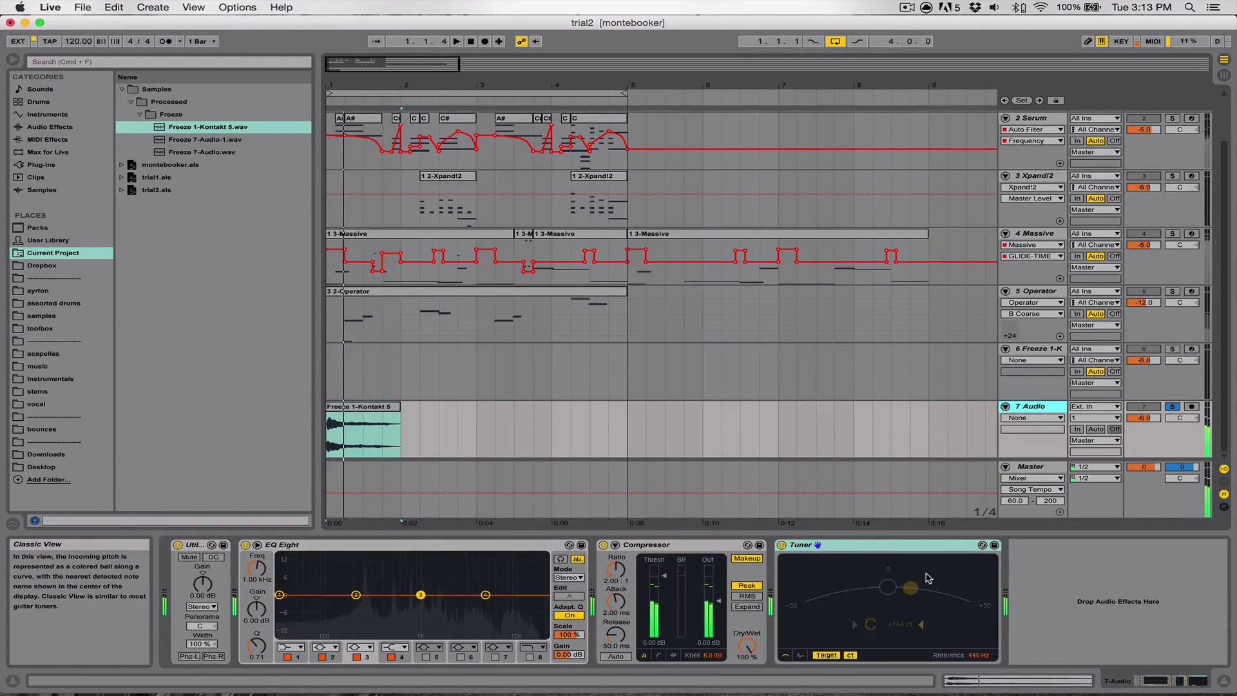
{"action": "left_click", "coordinate": [1033, 360]}
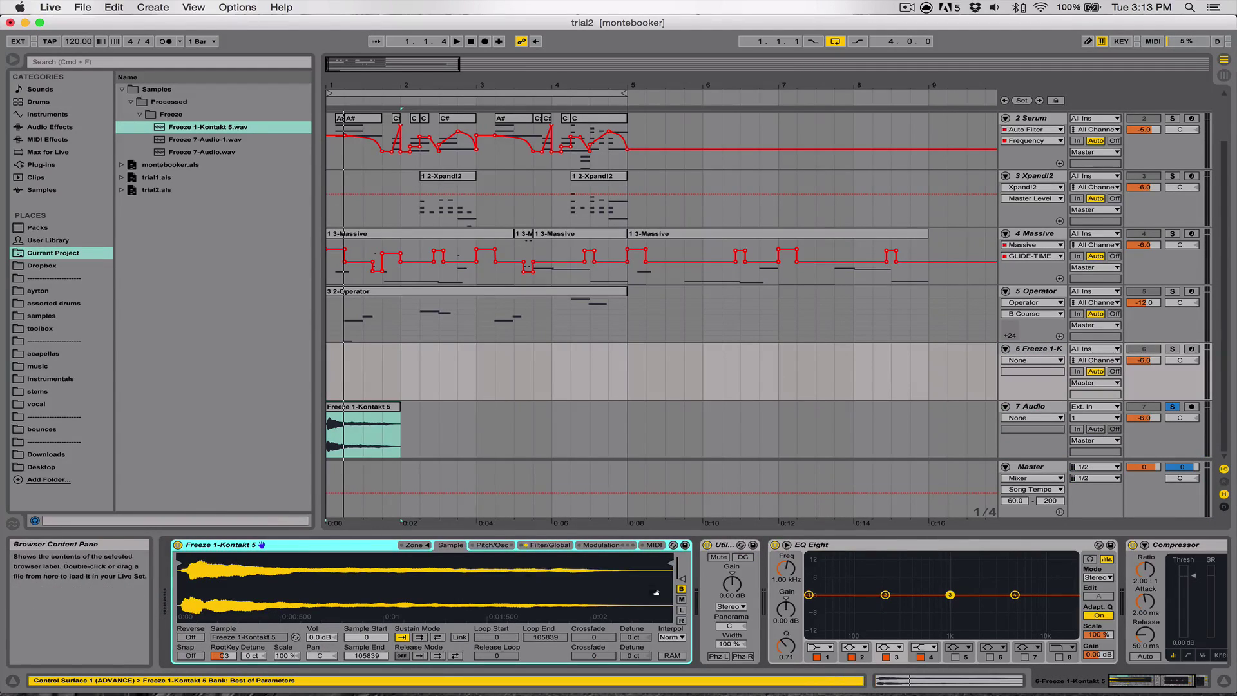
{"action": "left_click", "coordinate": [1223, 680]}
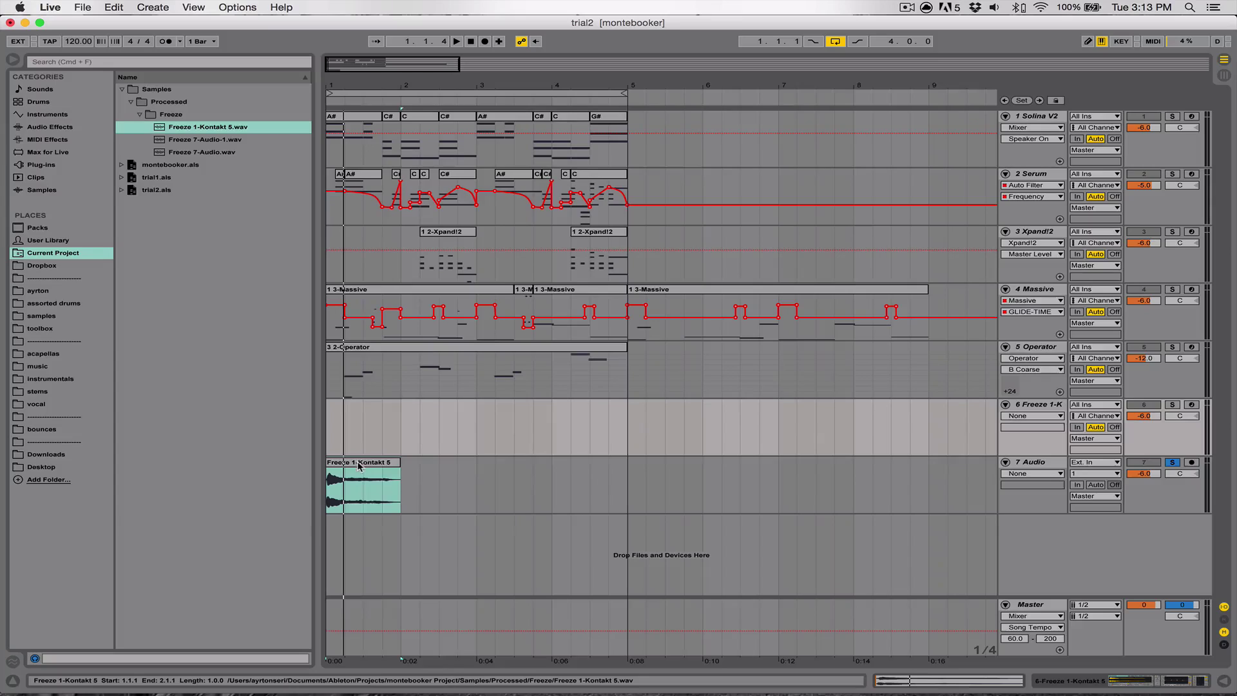
Examine the Freeze 1-Kontakt 5 clip at a closer timeline zoom and look over its track's device chain.
{"action": "left_click", "coordinate": [376, 464]}
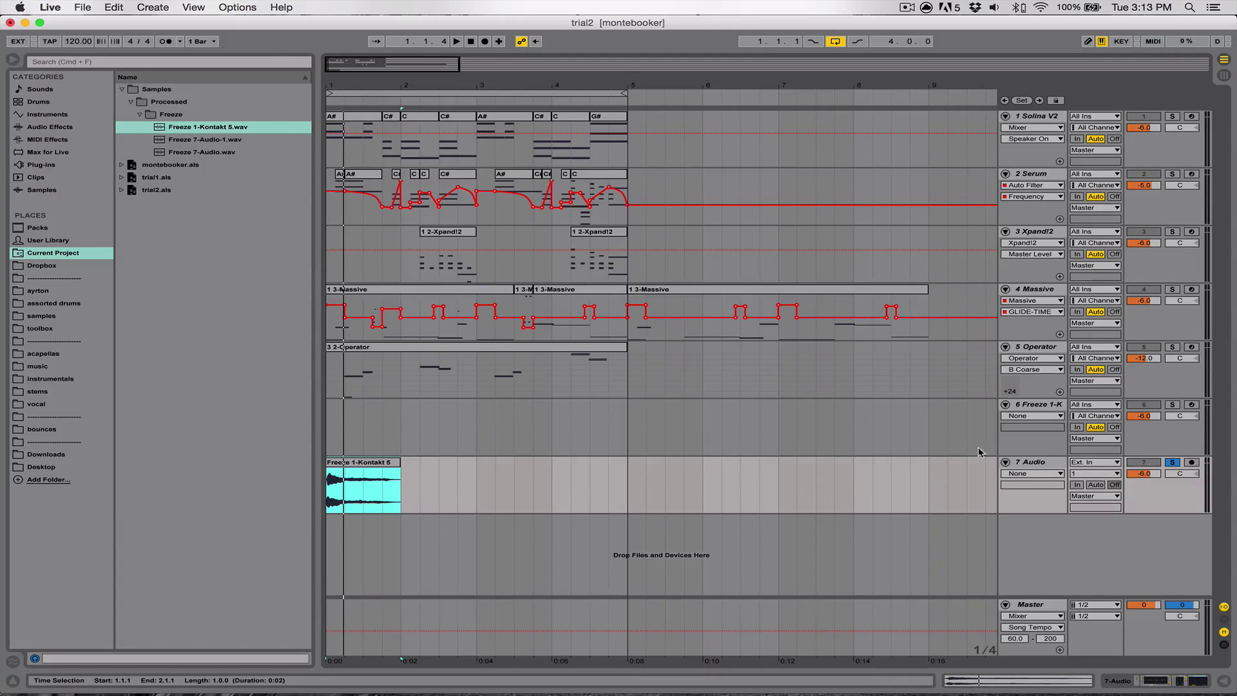
{"action": "left_click", "coordinate": [1034, 463]}
{"action": "left_click", "coordinate": [441, 470]}
{"action": "left_click", "coordinate": [388, 93]}
{"action": "left_click_drag", "start_coordinate": [369, 88], "coordinate": [369, 148]}
{"action": "left_click", "coordinate": [424, 462]}
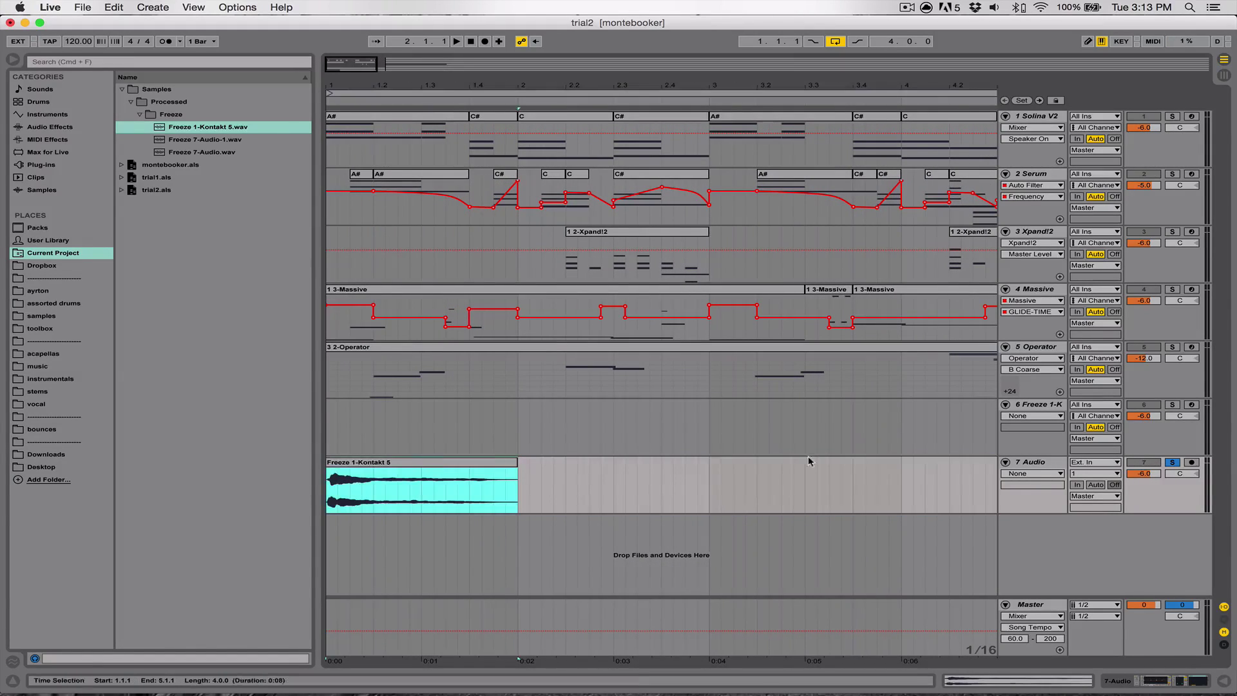
{"action": "left_click", "coordinate": [1027, 463]}
{"action": "double_click", "coordinate": [1027, 464]}
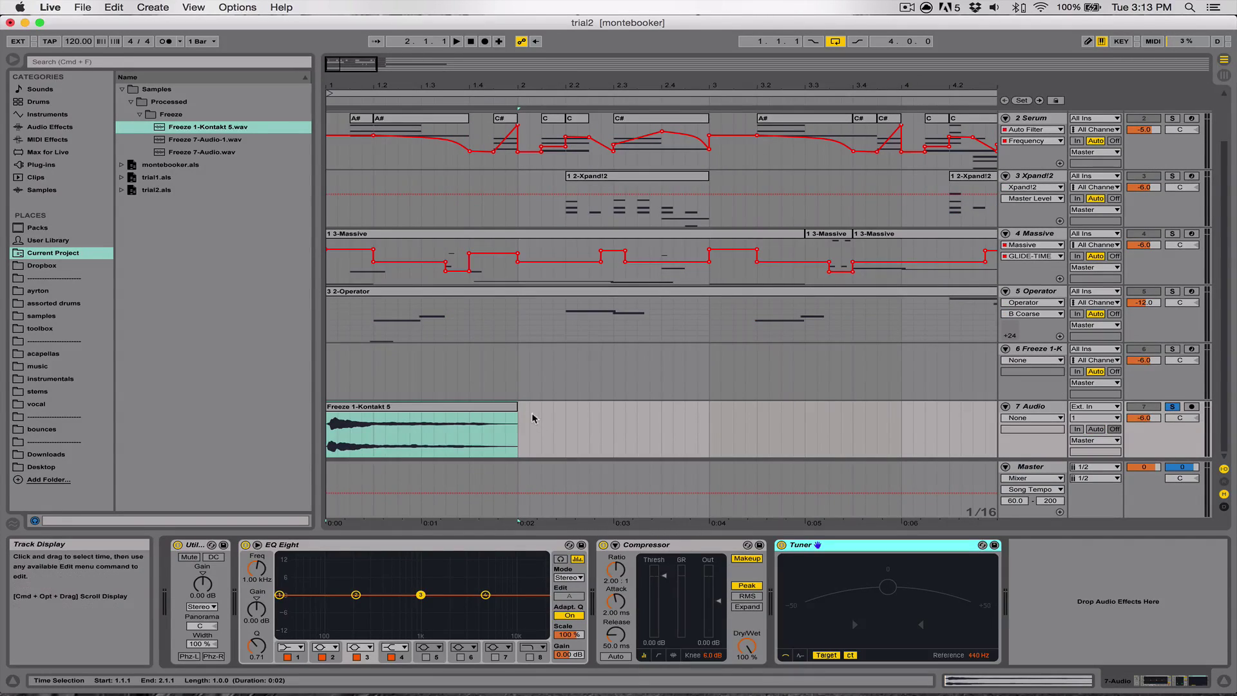
{"action": "left_click", "coordinate": [521, 436]}
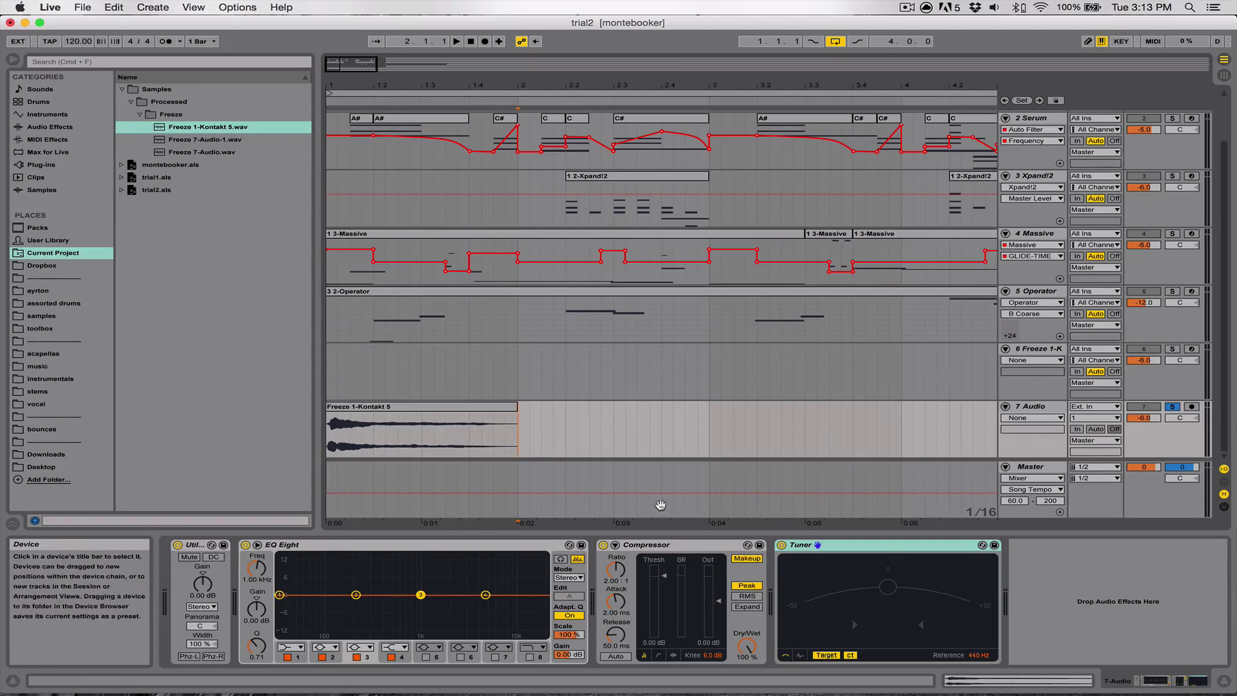
{"action": "left_click", "coordinate": [1223, 680]}
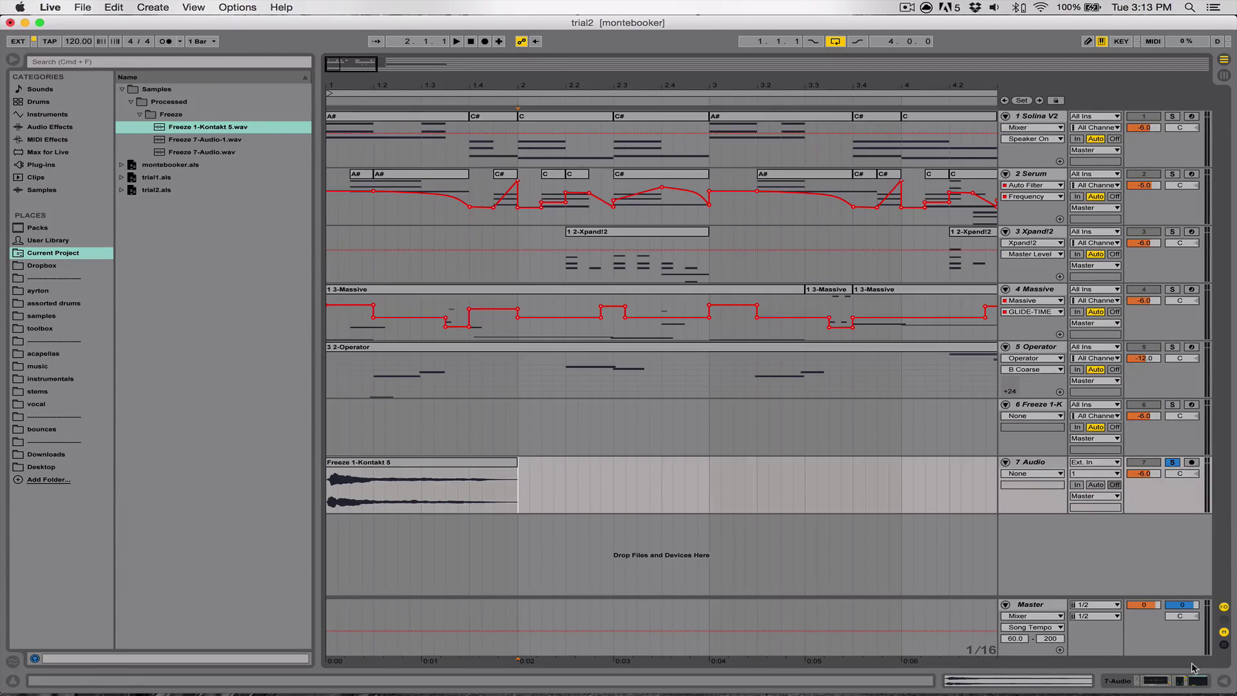
Replace the clip on the 7 Audio track with Freeze 7-Audio.wav and load it into the Sampler on track 6.
{"action": "left_click_drag", "start_coordinate": [199, 150], "coordinate": [329, 477]}
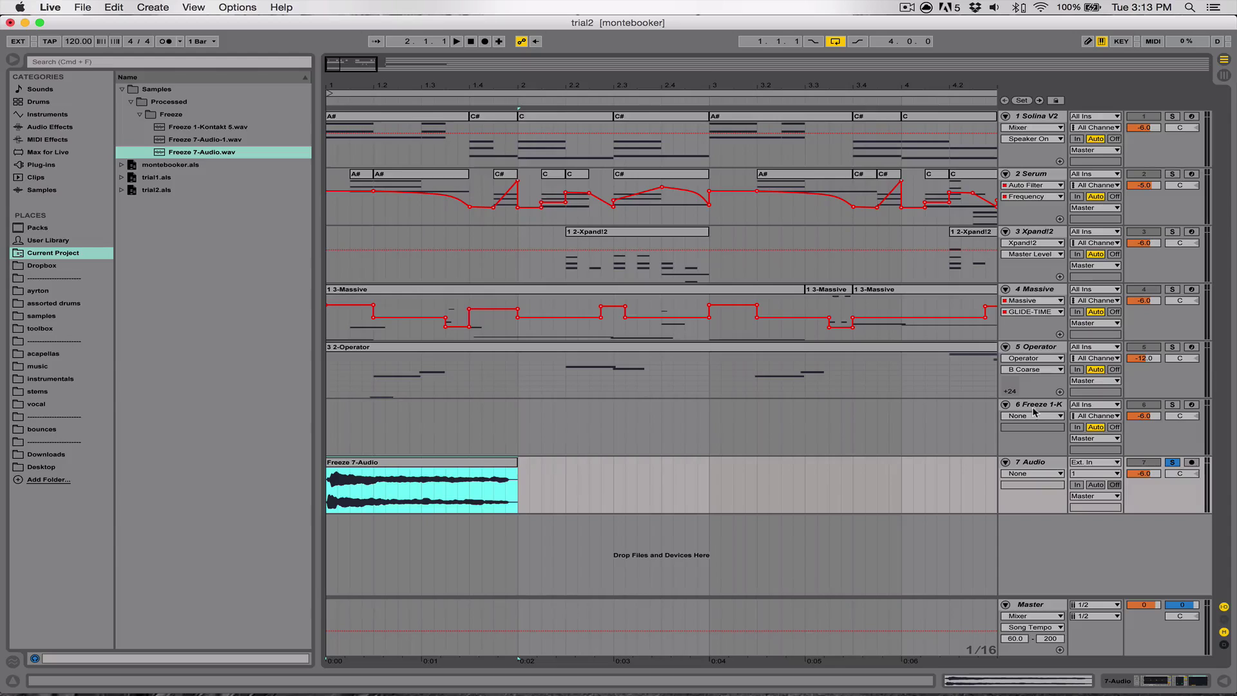
{"action": "left_click", "coordinate": [887, 431]}
{"action": "double_click", "coordinate": [1050, 409]}
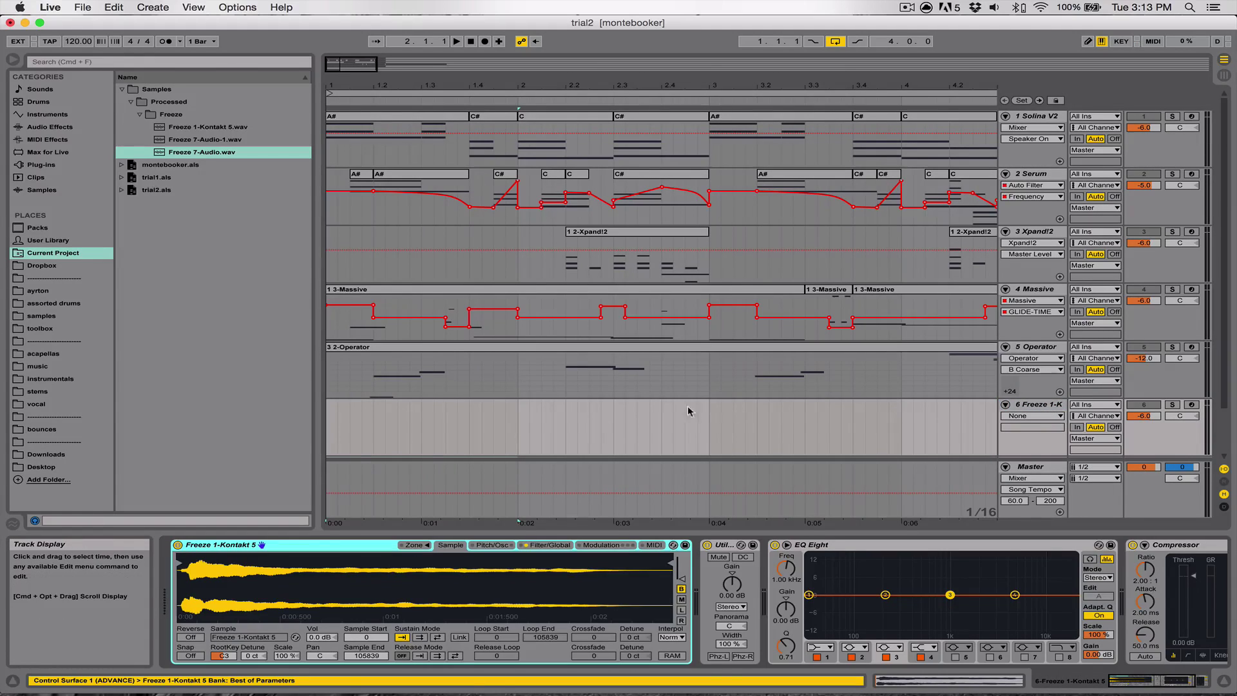
{"action": "scroll", "coordinate": [535, 429], "scroll_direction": "down", "scroll_amount": 3}
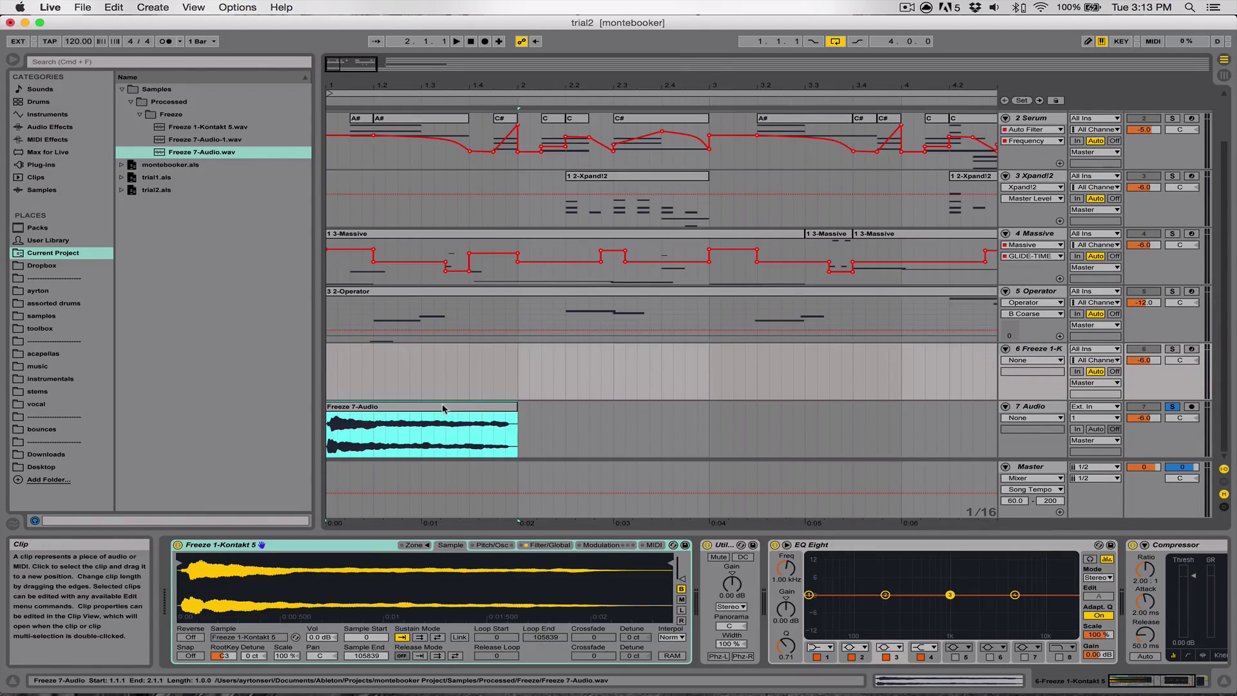
{"action": "left_click_drag", "start_coordinate": [442, 408], "coordinate": [455, 588]}
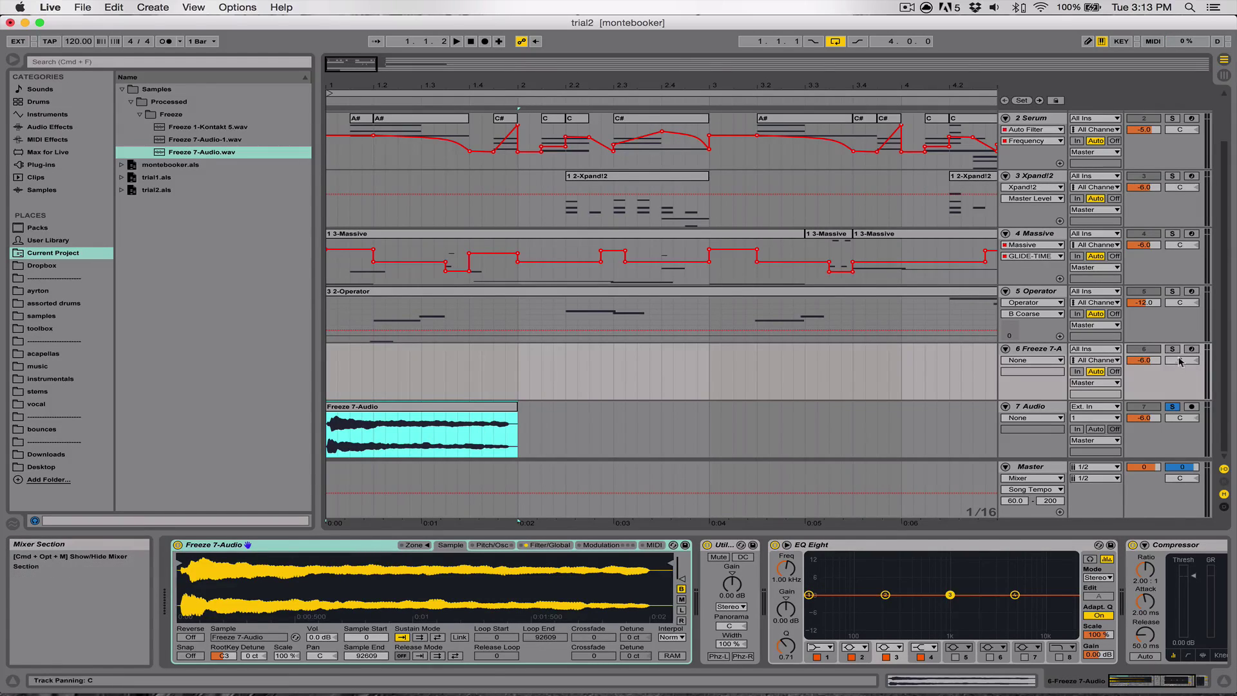
Delete the 7 Audio track and arm the Sampler track for recording to play the sample.
{"action": "left_click", "coordinate": [1018, 408]}
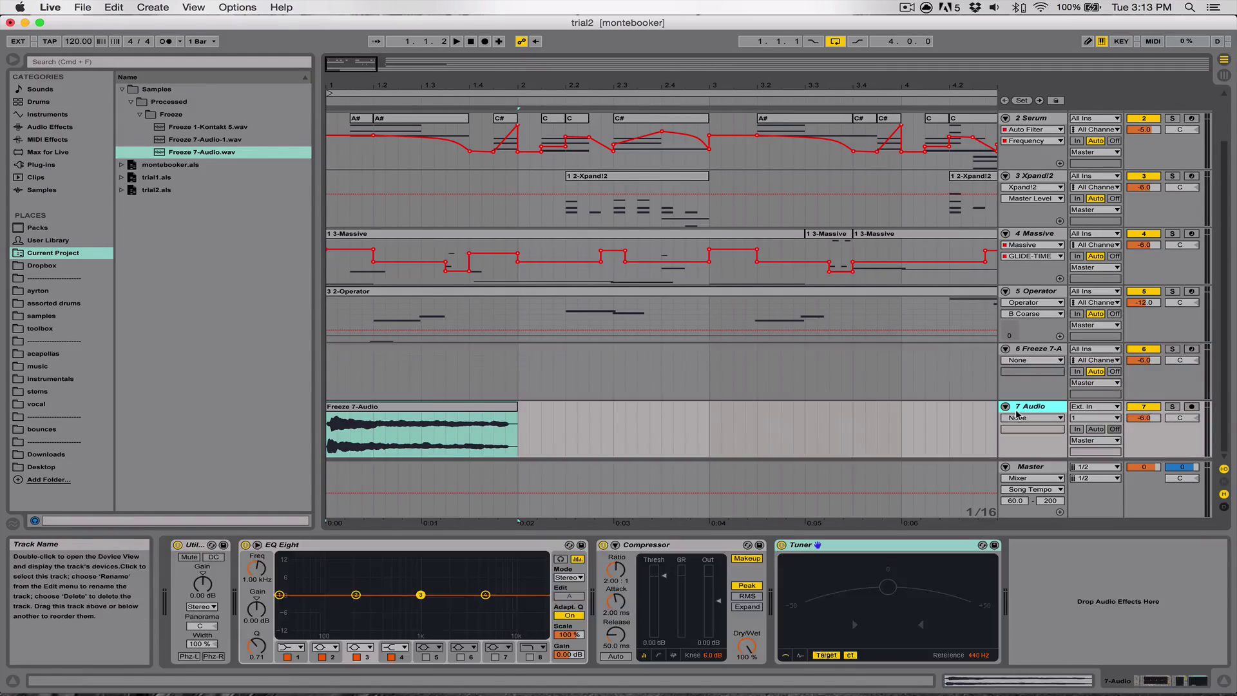
{"action": "key", "text": "Delete"}
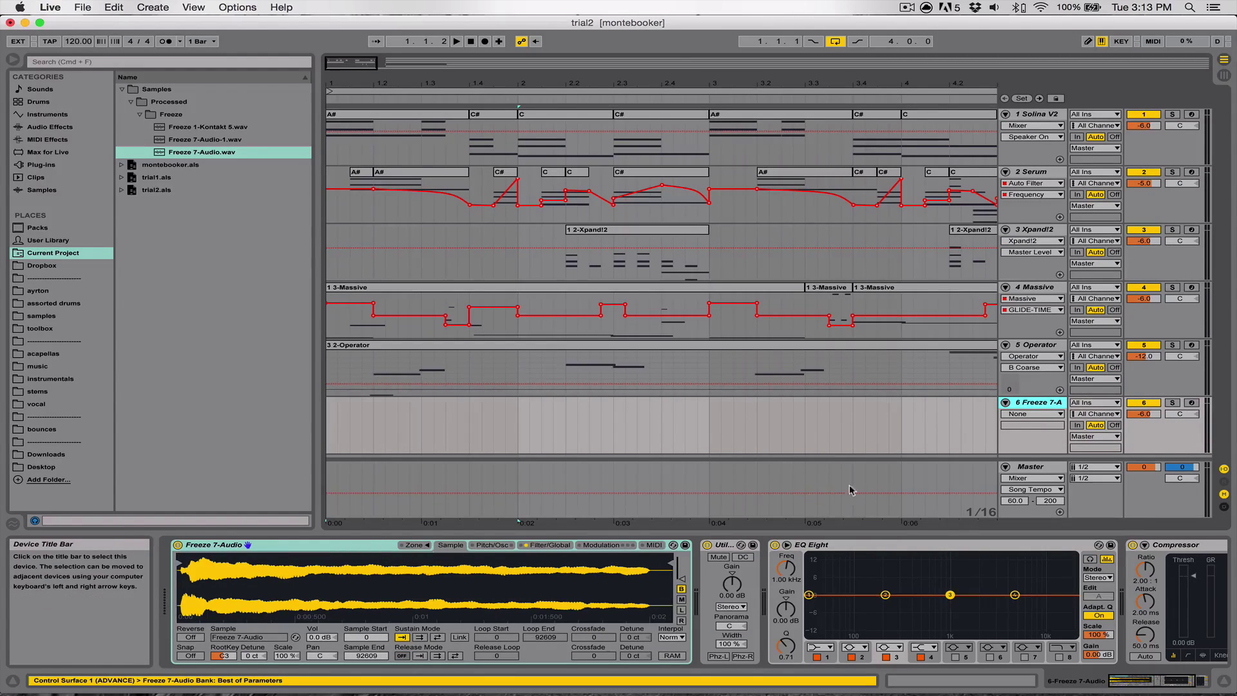
{"action": "left_click", "coordinate": [1190, 404]}
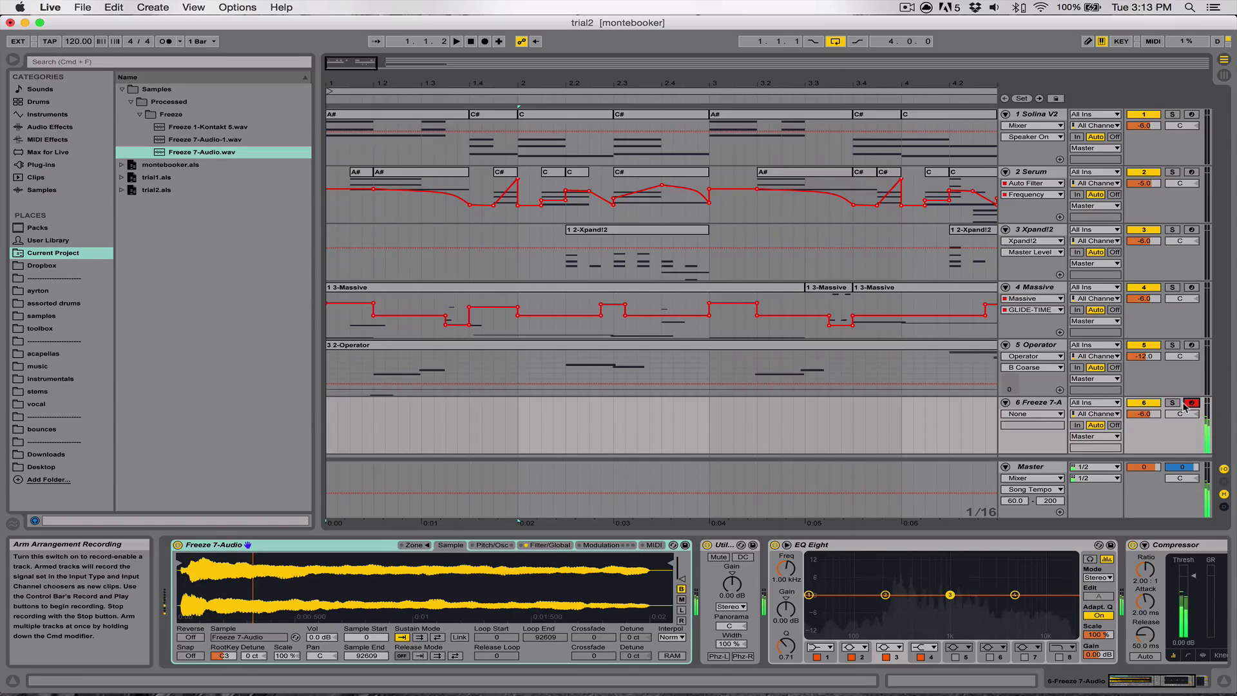
Limit the Sampler to 1 voice in its global settings.
{"action": "left_click", "coordinate": [541, 545]}
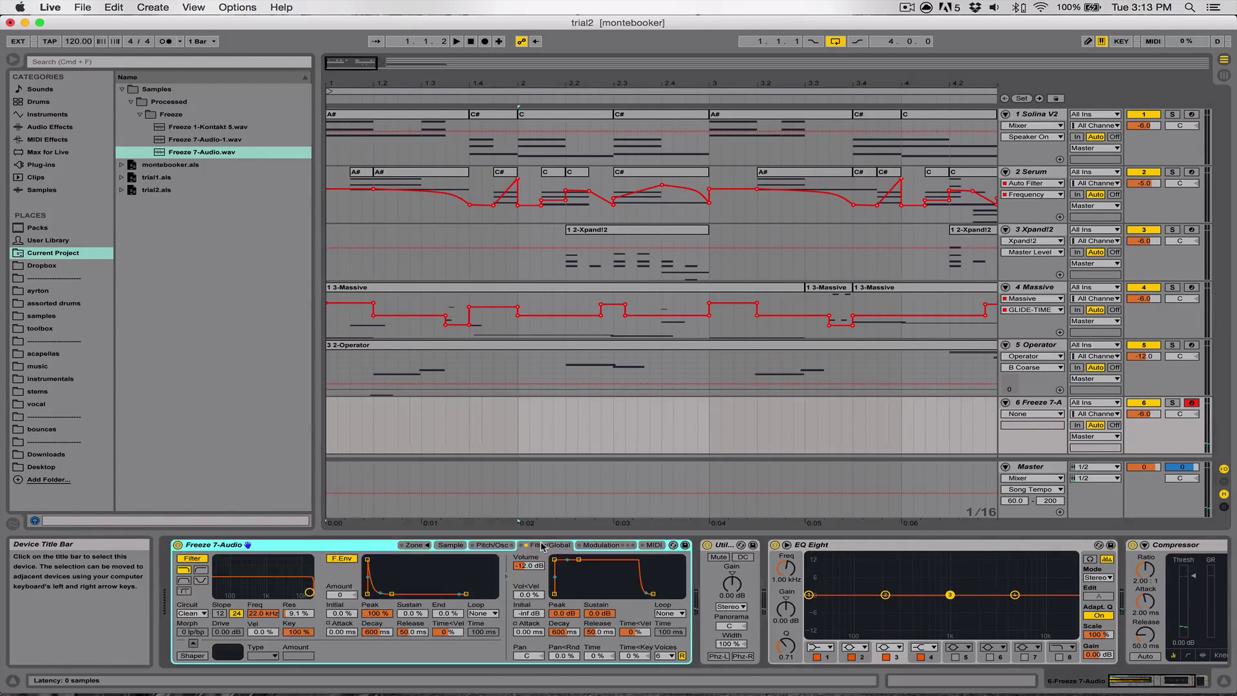
{"action": "left_click", "coordinate": [479, 546]}
{"action": "left_click", "coordinate": [550, 546]}
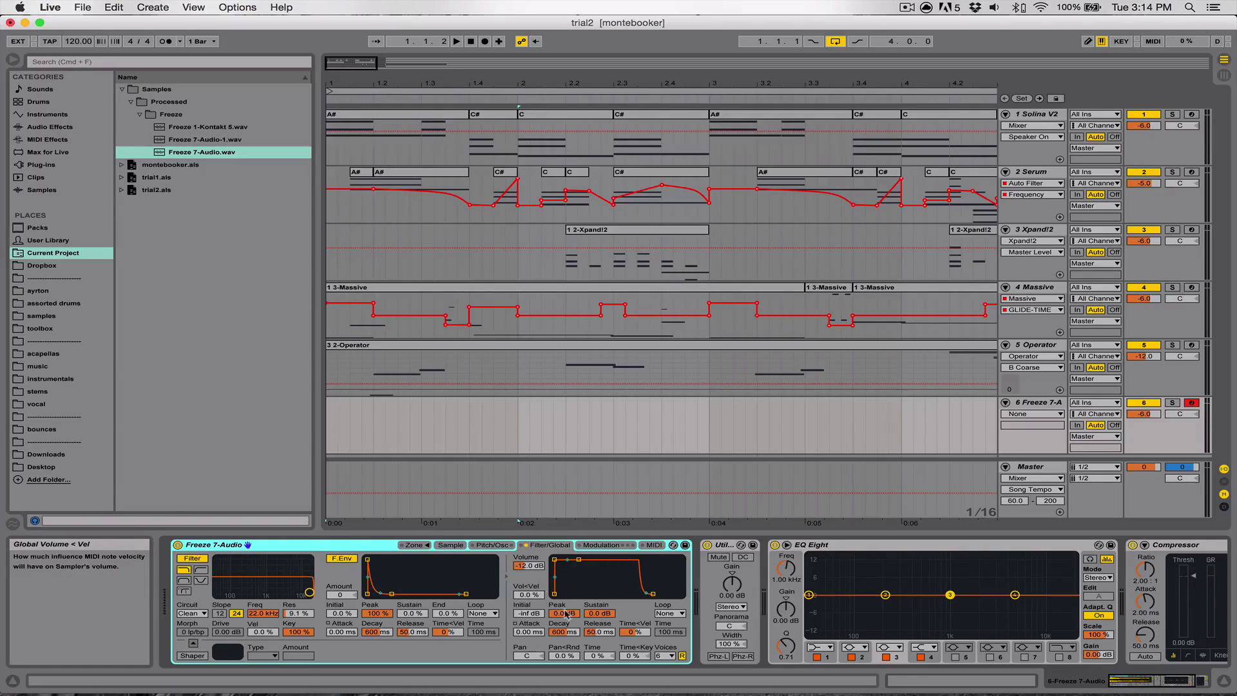
{"action": "left_click", "coordinate": [666, 656]}
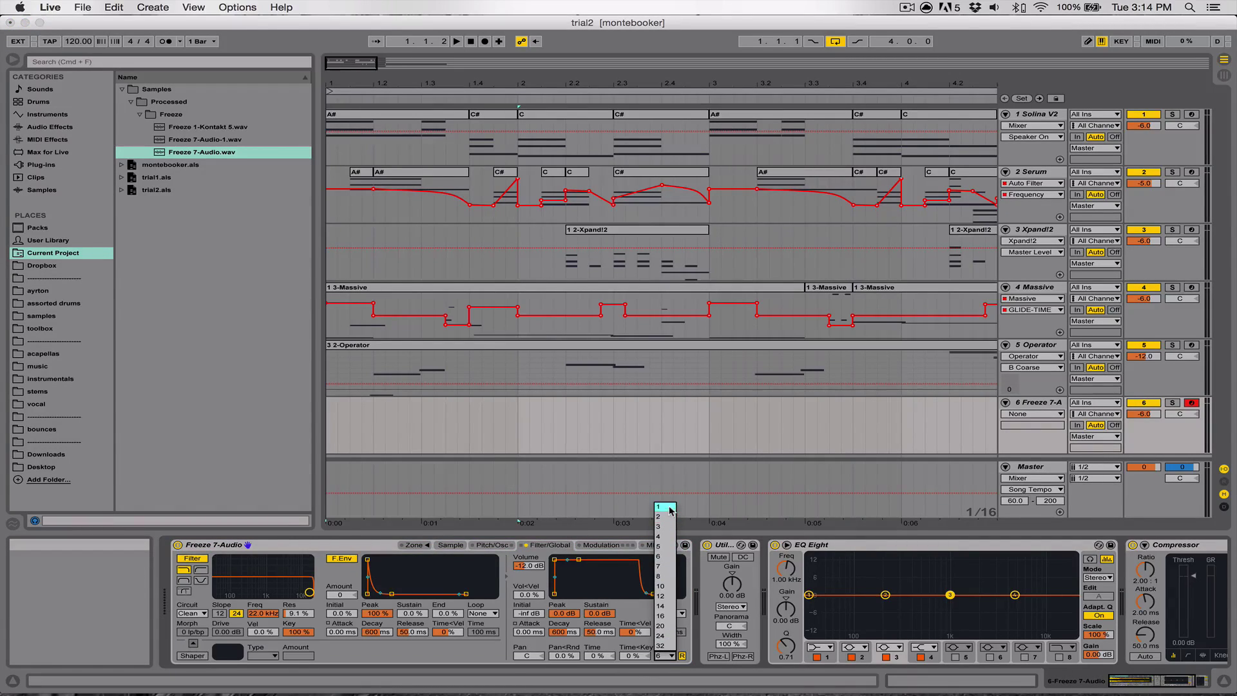
{"action": "left_click", "coordinate": [670, 511]}
Set the Sampler's glide mode to Glide in its pitch settings.
{"action": "left_click", "coordinate": [580, 549]}
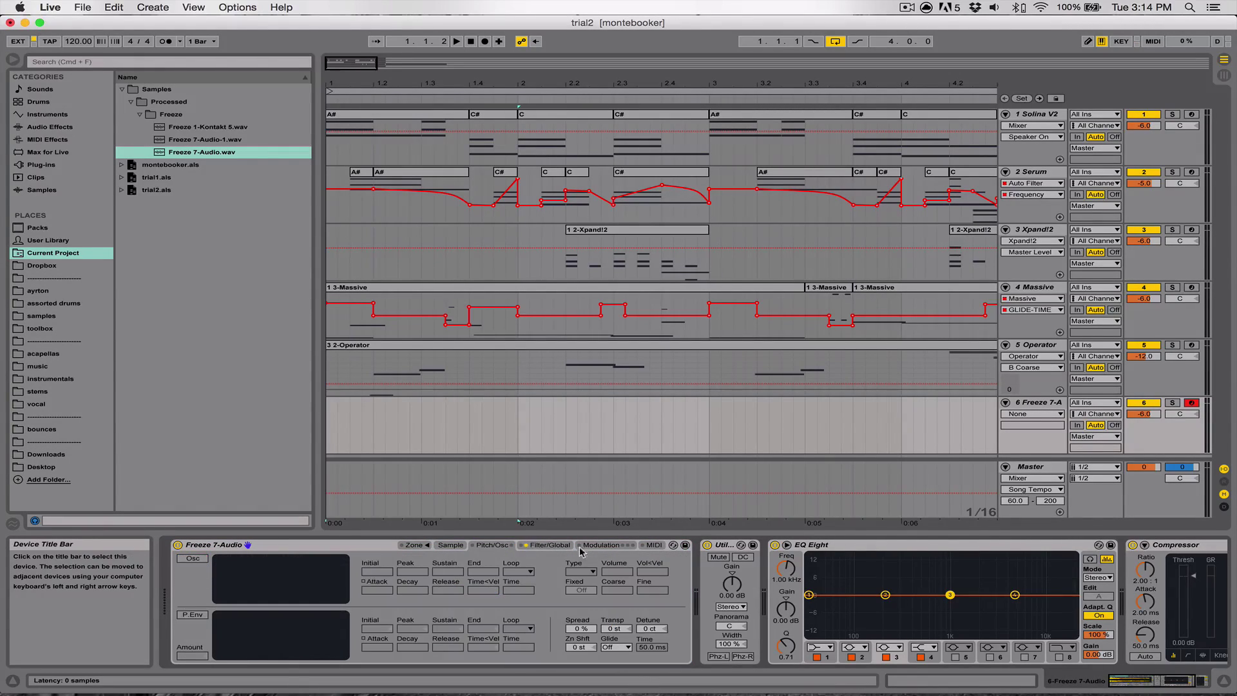
{"action": "left_click", "coordinate": [613, 647]}
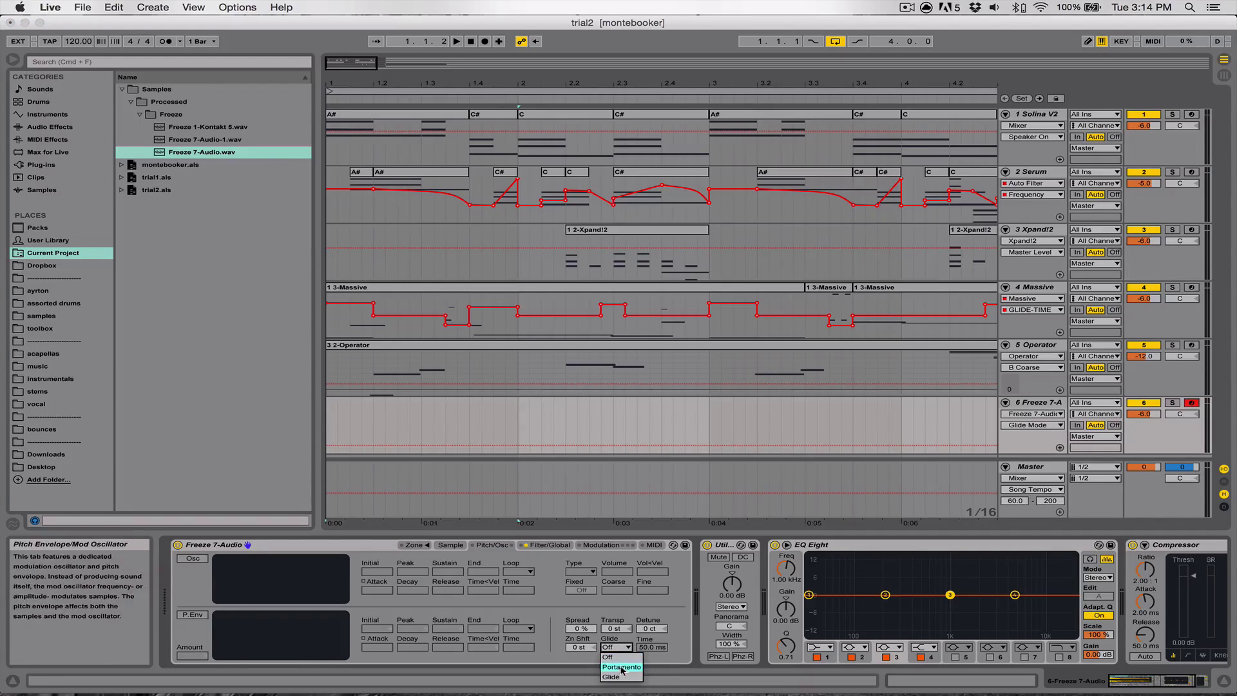
{"action": "left_click", "coordinate": [618, 676]}
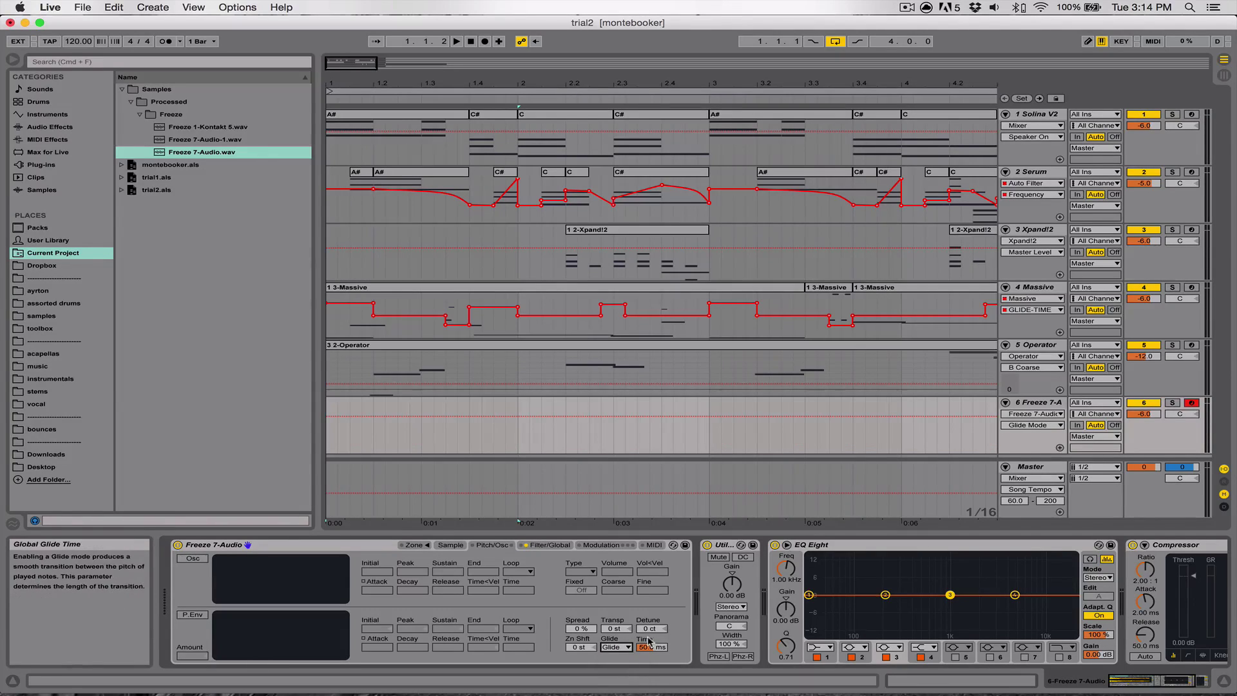
Set the Sampler's glide time to 122 ms while auditioning notes.
{"action": "key", "text": "a"}
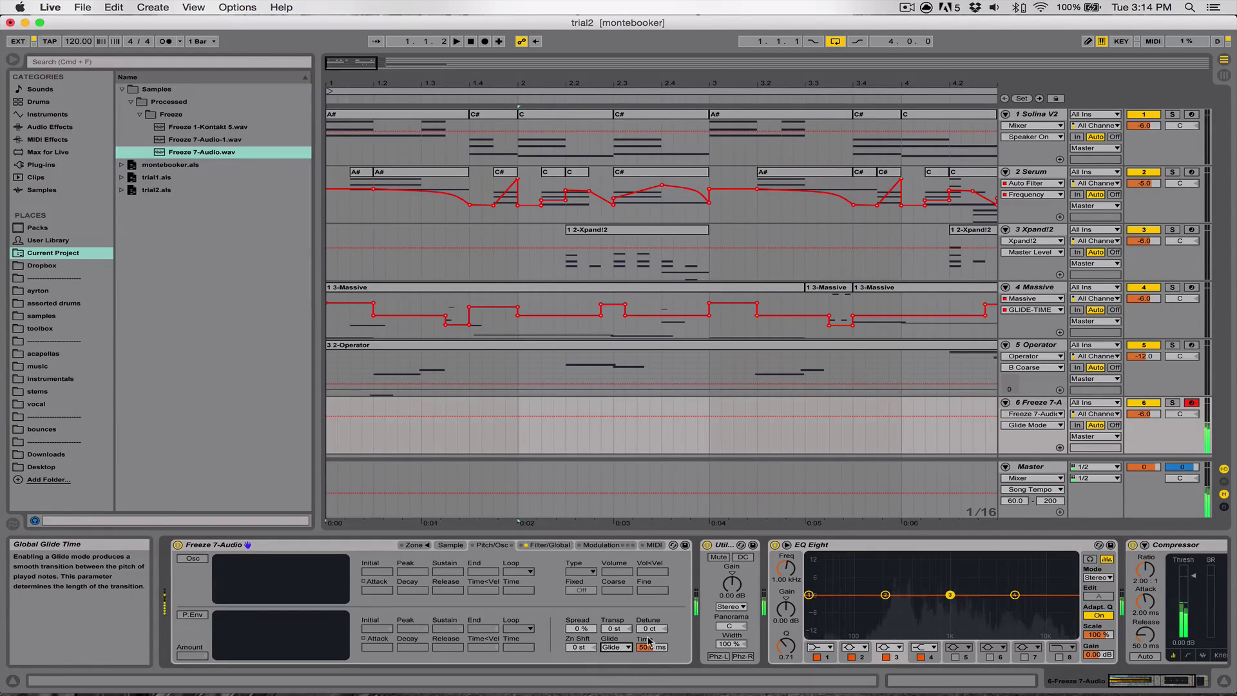
{"action": "mouse_move", "coordinate": [651, 648]}
{"action": "left_mouse_down"}
{"action": "mouse_move", "coordinate": [651, 619]}
{"action": "mouse_move", "coordinate": [651, 661]}
{"action": "mouse_move", "coordinate": [650, 646]}
{"action": "left_mouse_up"}
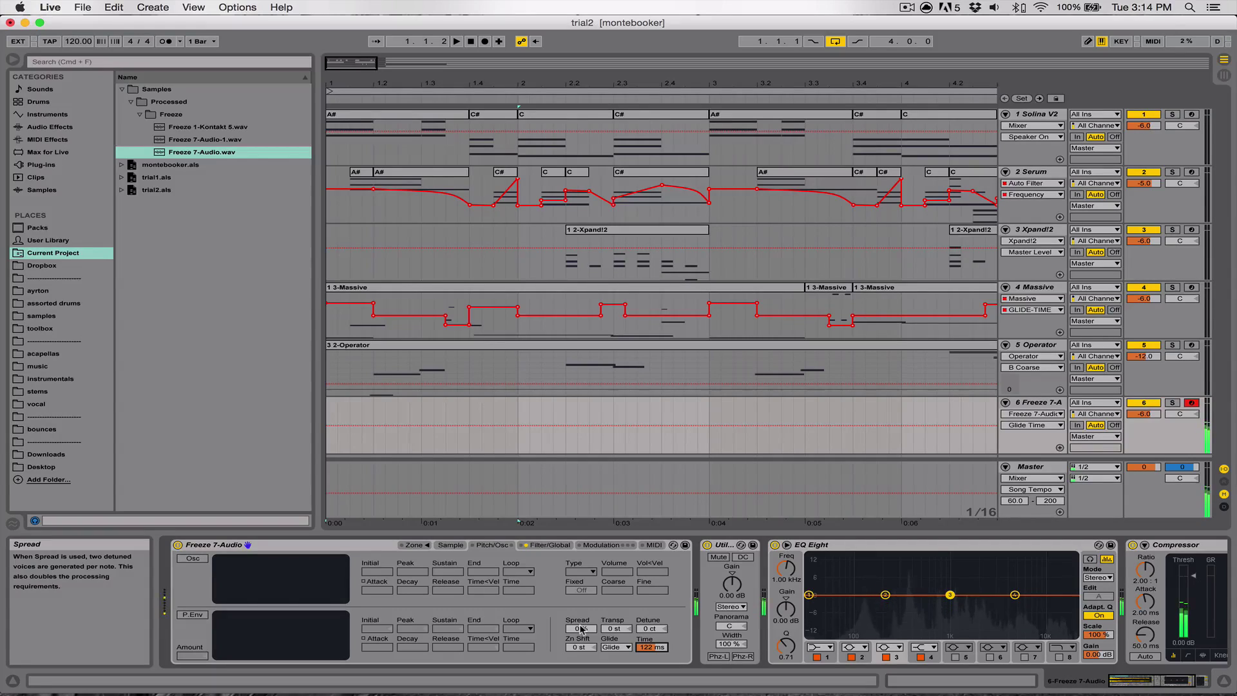
{"action": "key", "text": "XF86AudioLowerVolume"}
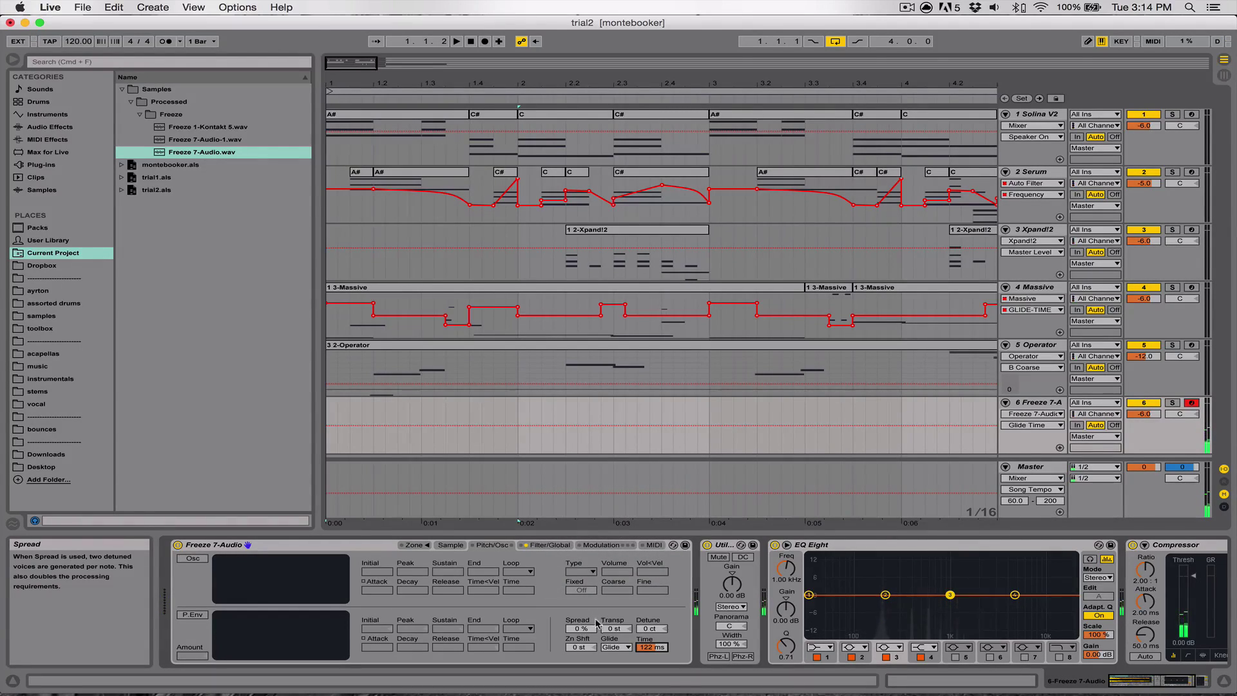
Enable forward looping as the sample's sustain mode, set the loop start to 47471, and audition it.
{"action": "left_click", "coordinate": [449, 546]}
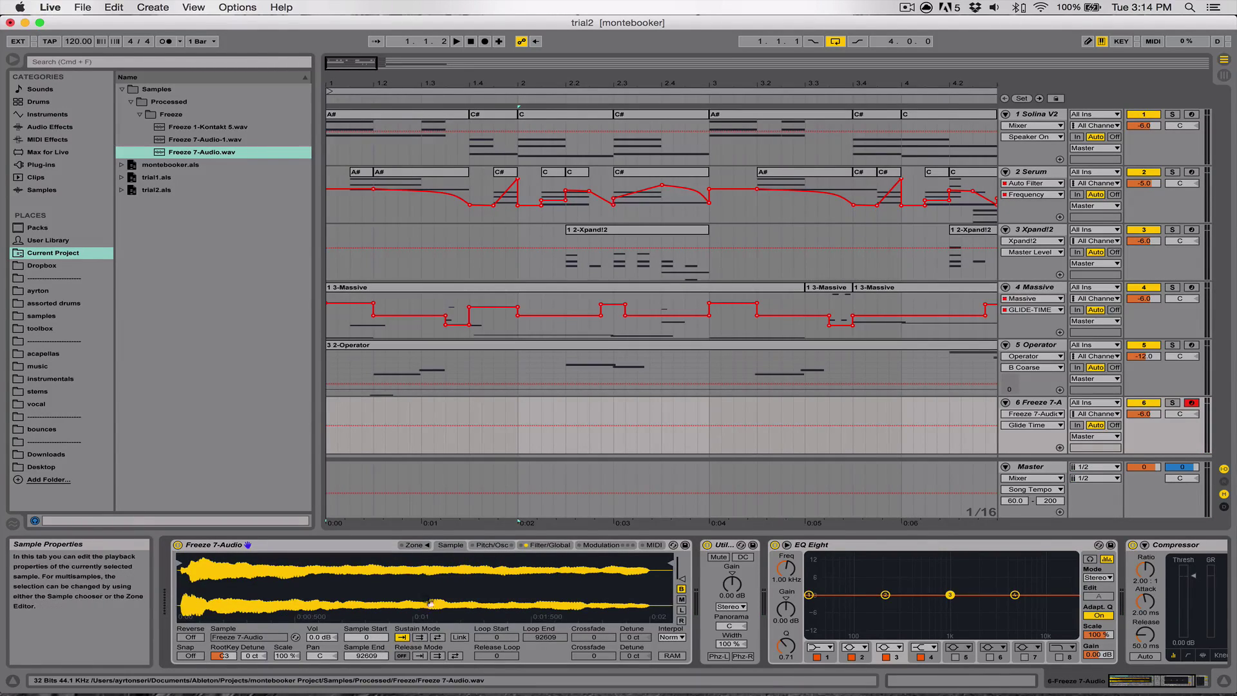
{"action": "mouse_move", "coordinate": [423, 583]}
{"action": "left_mouse_down"}
{"action": "mouse_move", "coordinate": [423, 598]}
{"action": "mouse_move", "coordinate": [423, 581]}
{"action": "left_mouse_up"}
{"action": "left_click_drag", "start_coordinate": [249, 590], "coordinate": [249, 598]}
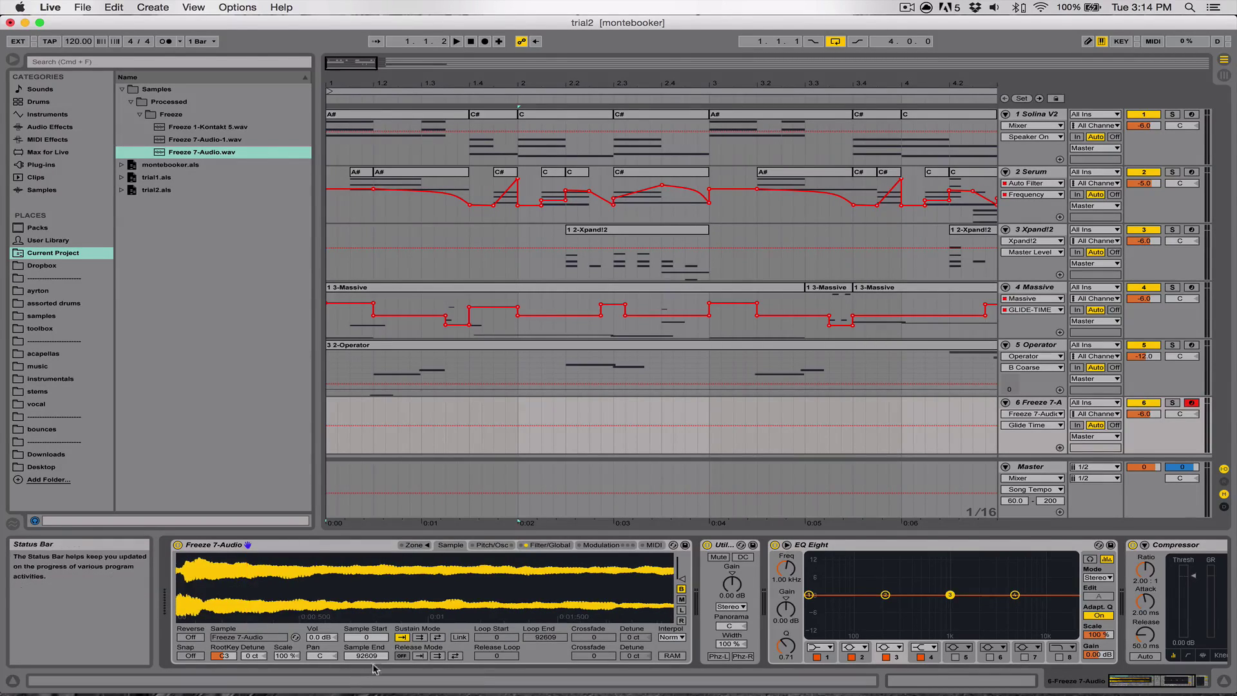
{"action": "left_click", "coordinate": [420, 637]}
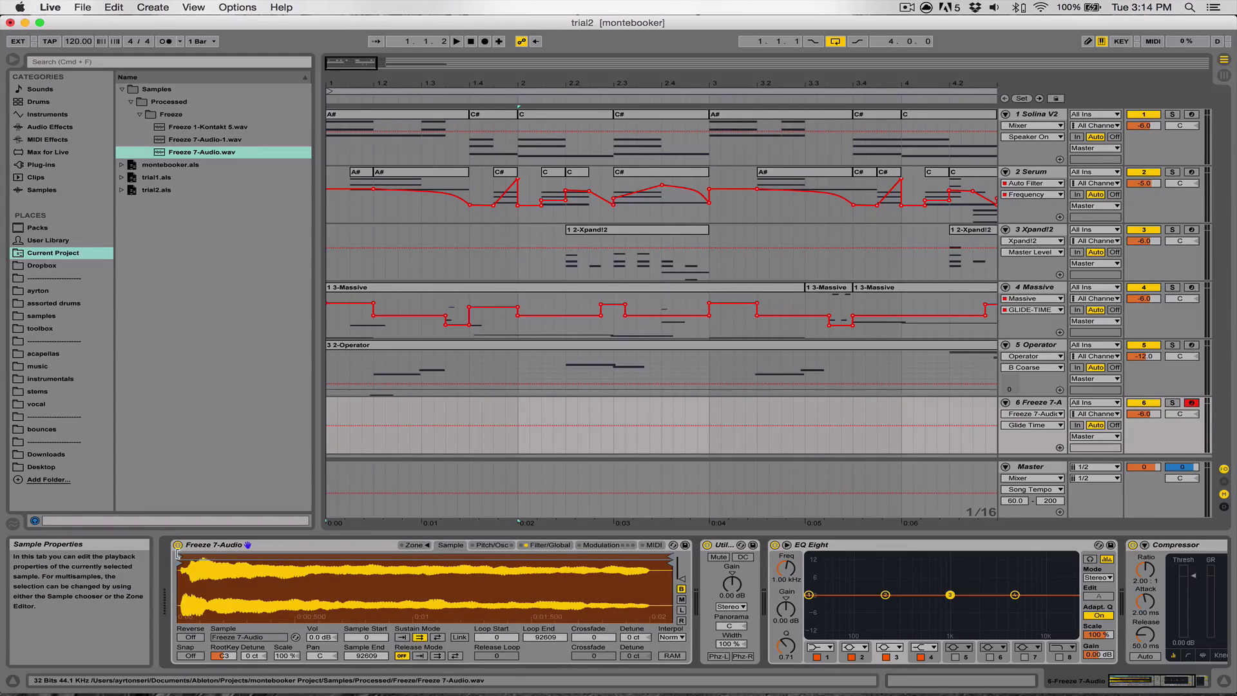
{"action": "left_click_drag", "start_coordinate": [181, 555], "coordinate": [433, 567]}
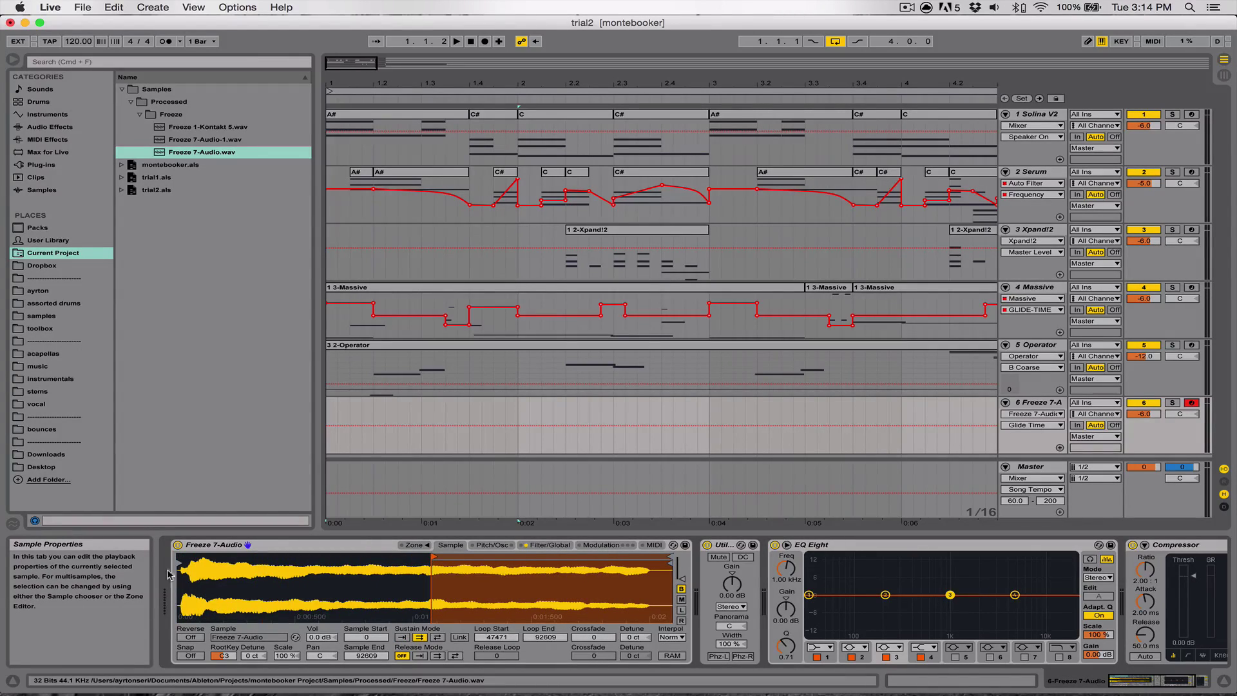
{"action": "key", "text": "a"}
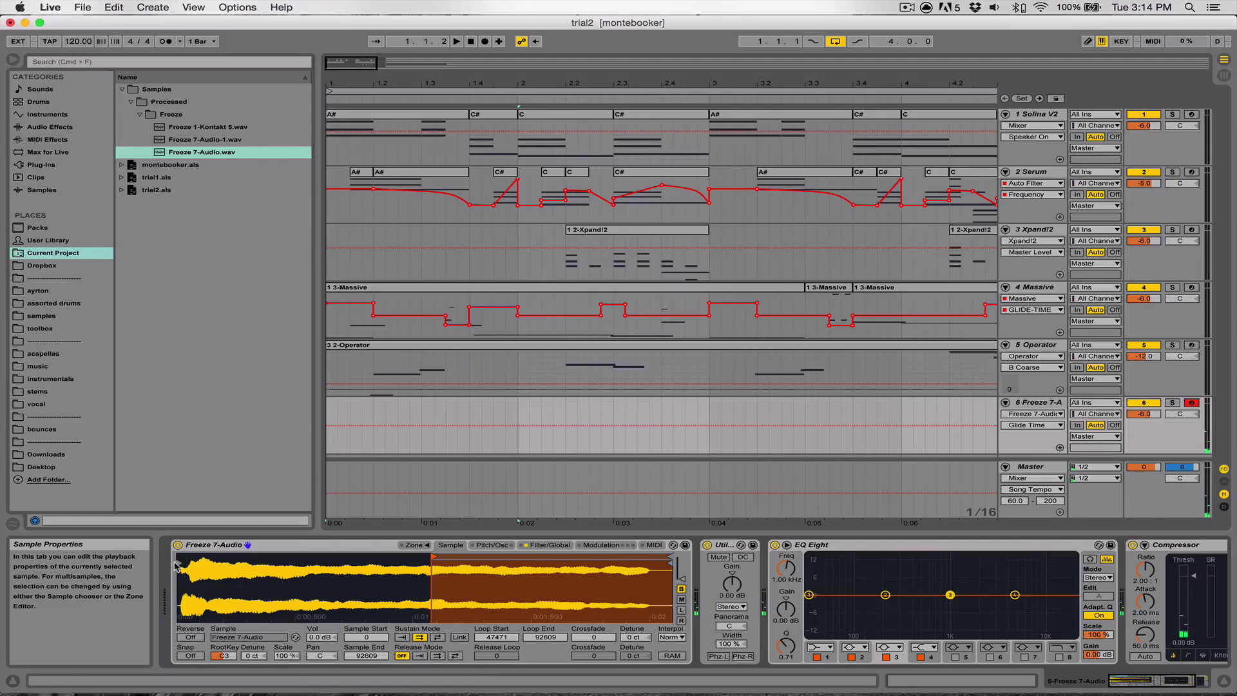
{"action": "left_click_drag", "start_coordinate": [175, 562], "coordinate": [180, 562]}
{"action": "key", "text": "a"}
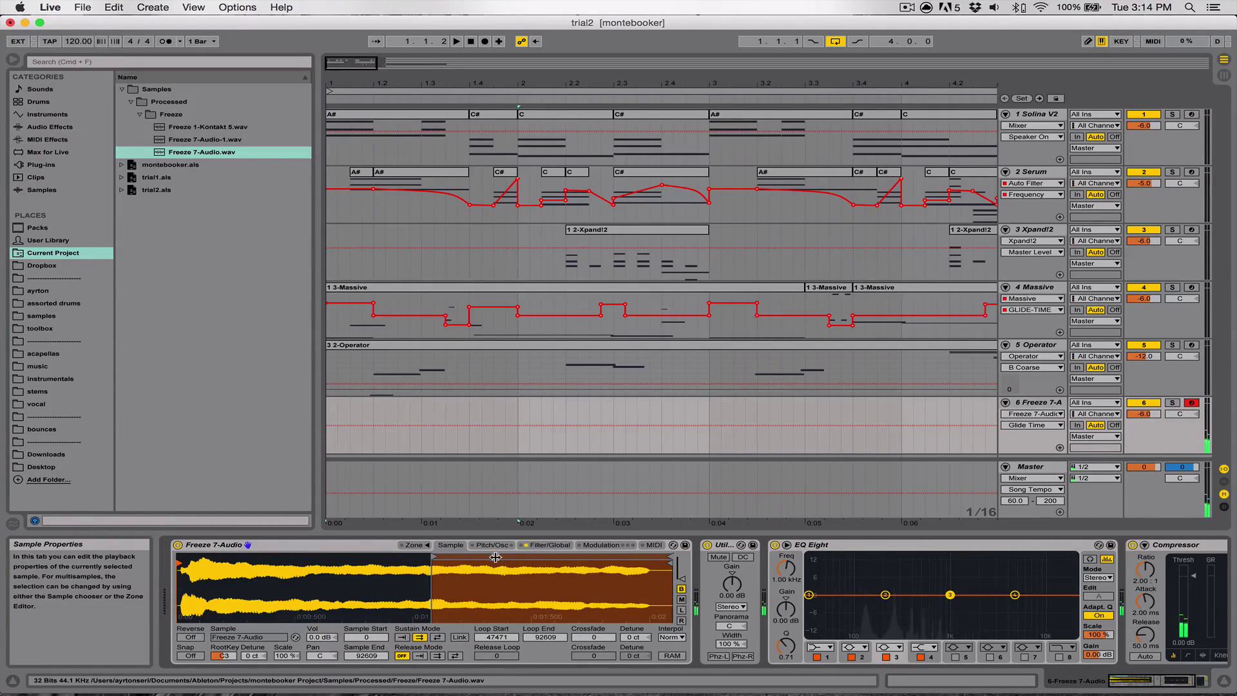
Narrow the sustain loop in the sample waveform to start at 46895 and end at 60702.
{"action": "left_click_drag", "start_coordinate": [498, 558], "coordinate": [427, 568]}
{"action": "key", "text": "a"}
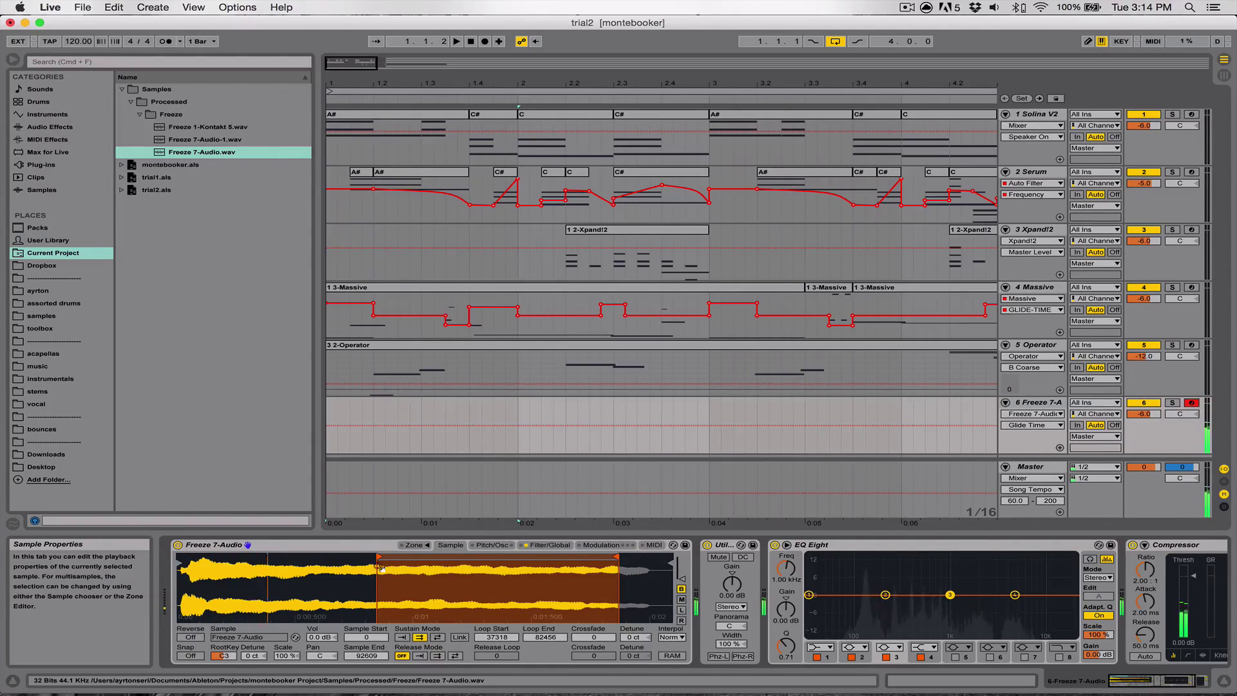
{"action": "left_click_drag", "start_coordinate": [425, 579], "coordinate": [369, 583]}
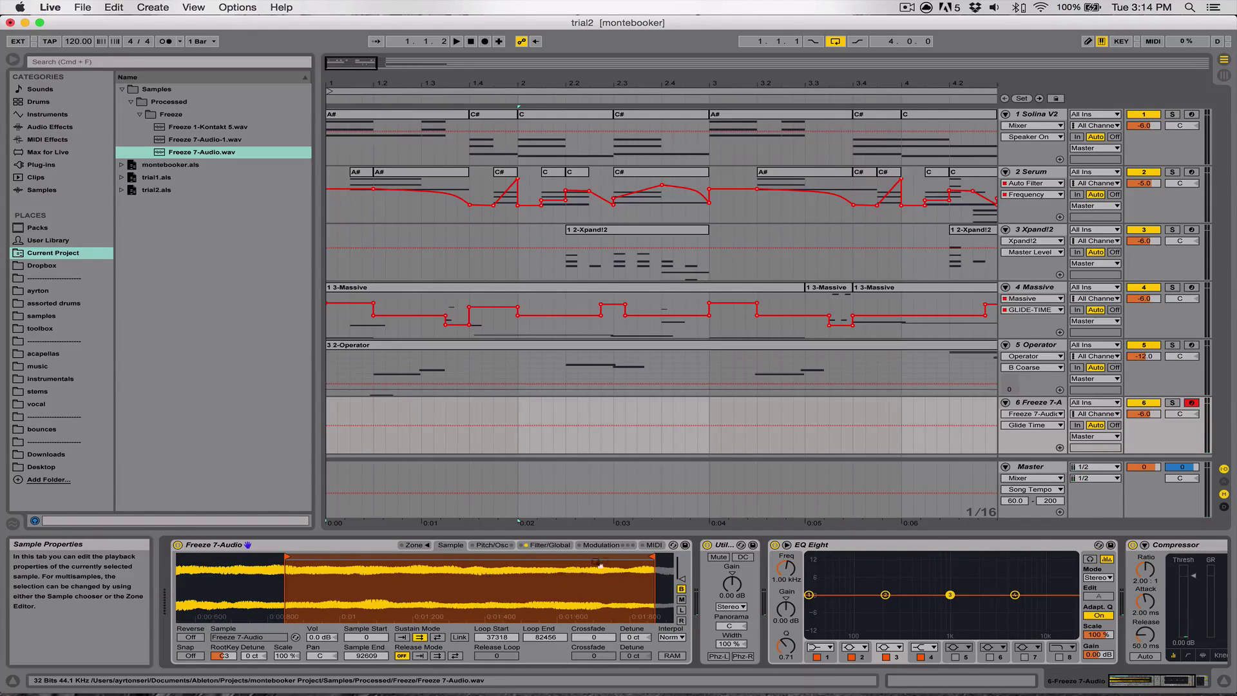
{"action": "left_click_drag", "start_coordinate": [652, 558], "coordinate": [544, 558]}
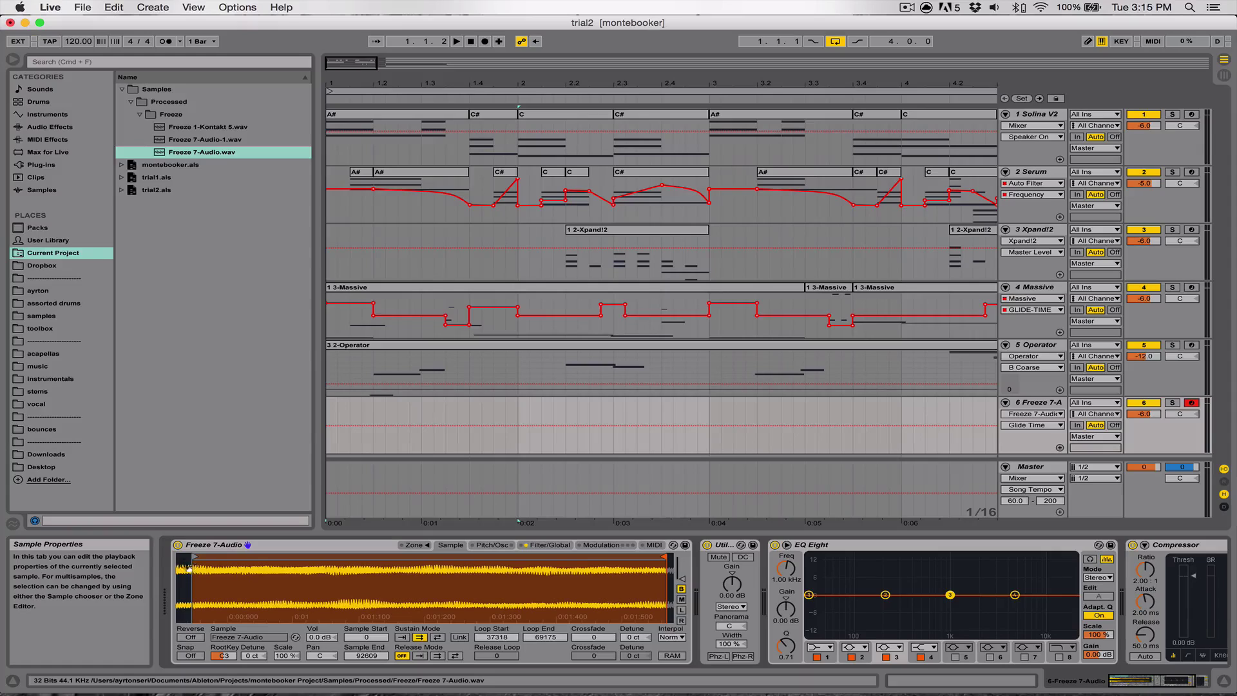
{"action": "left_click_drag", "start_coordinate": [194, 555], "coordinate": [348, 555]}
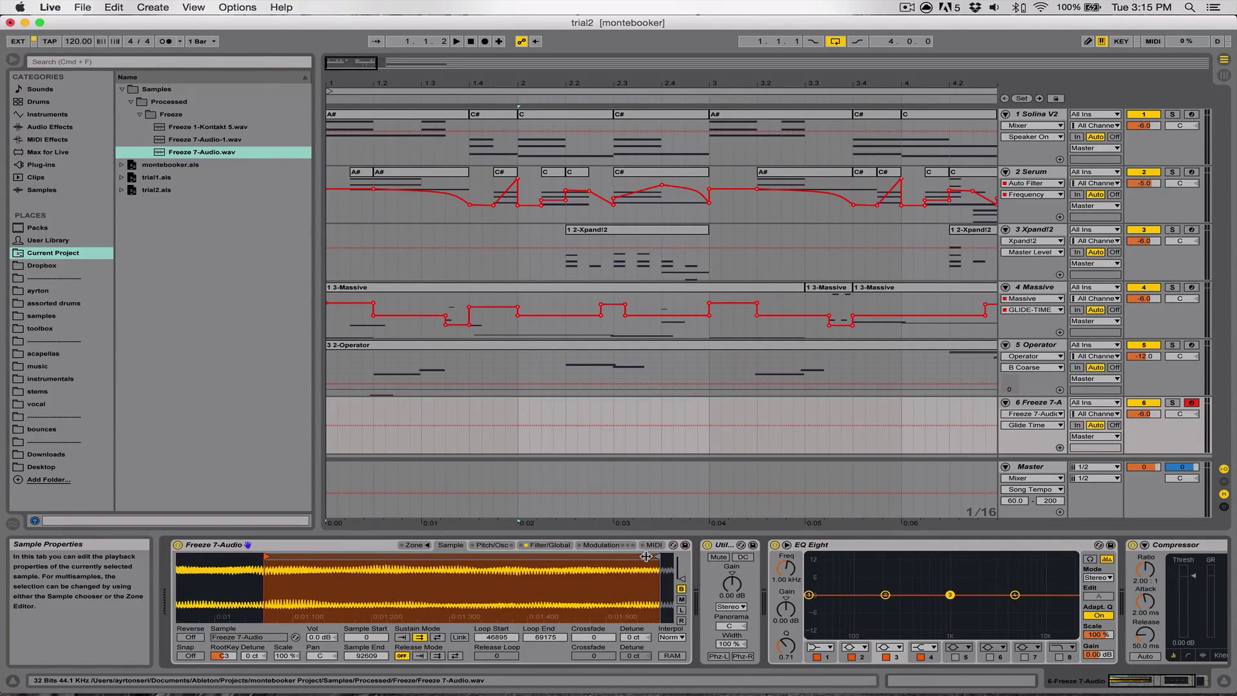
{"action": "left_click_drag", "start_coordinate": [658, 557], "coordinate": [515, 557]}
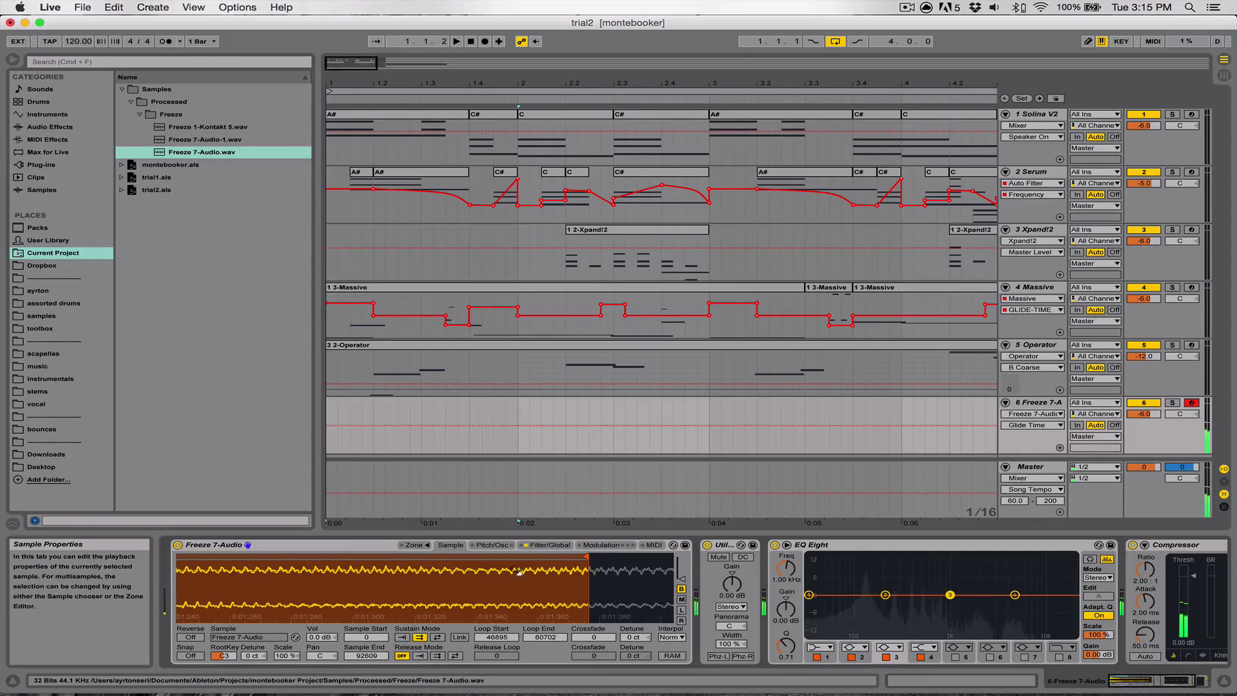
Tighten the sustain loop to start at 57126 and end at 60715.
{"action": "left_click_drag", "start_coordinate": [415, 560], "coordinate": [367, 560]}
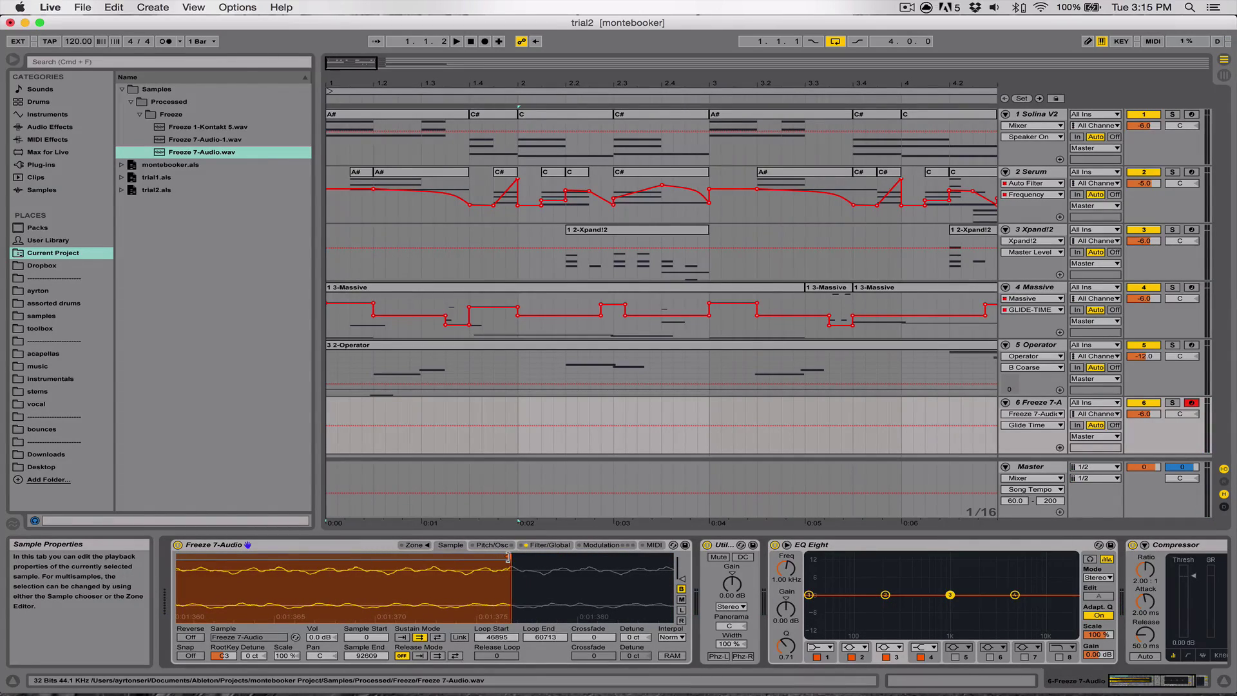
{"action": "left_click_drag", "start_coordinate": [507, 558], "coordinate": [928, 567]}
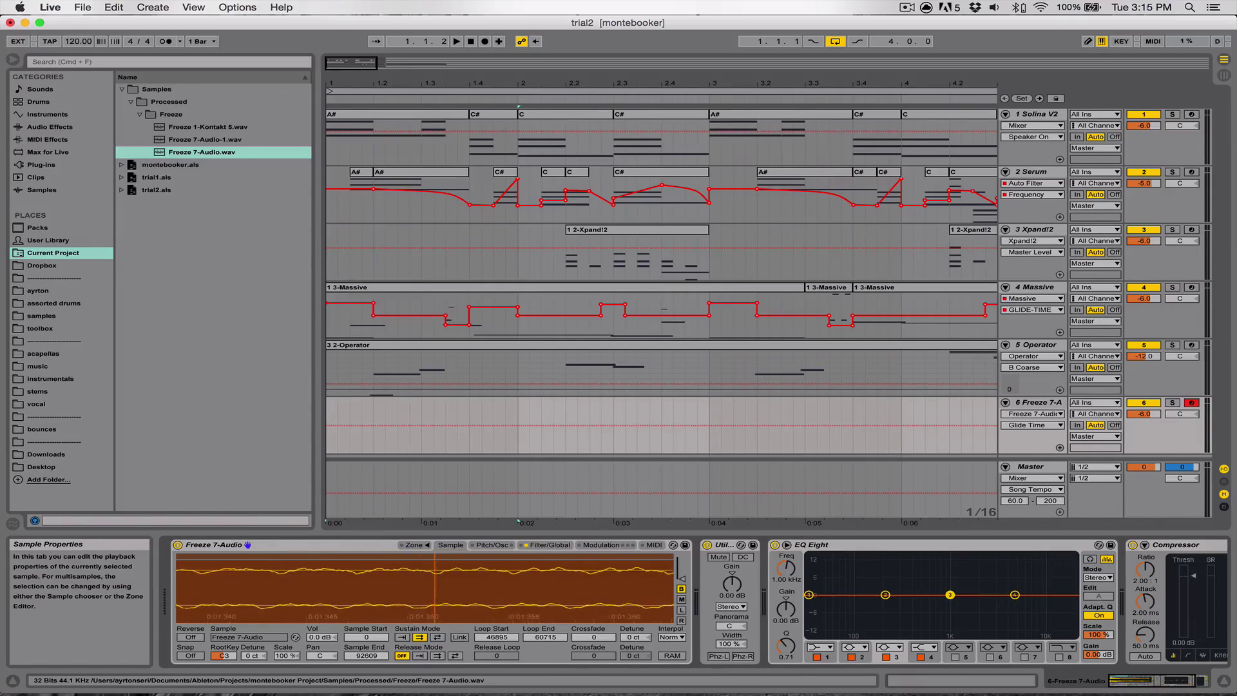
{"action": "mouse_move", "coordinate": [511, 567]}
{"action": "left_mouse_down"}
{"action": "mouse_move", "coordinate": [503, 545]}
{"action": "mouse_move", "coordinate": [468, 538]}
{"action": "mouse_move", "coordinate": [513, 535]}
{"action": "mouse_move", "coordinate": [519, 520]}
{"action": "left_mouse_up"}
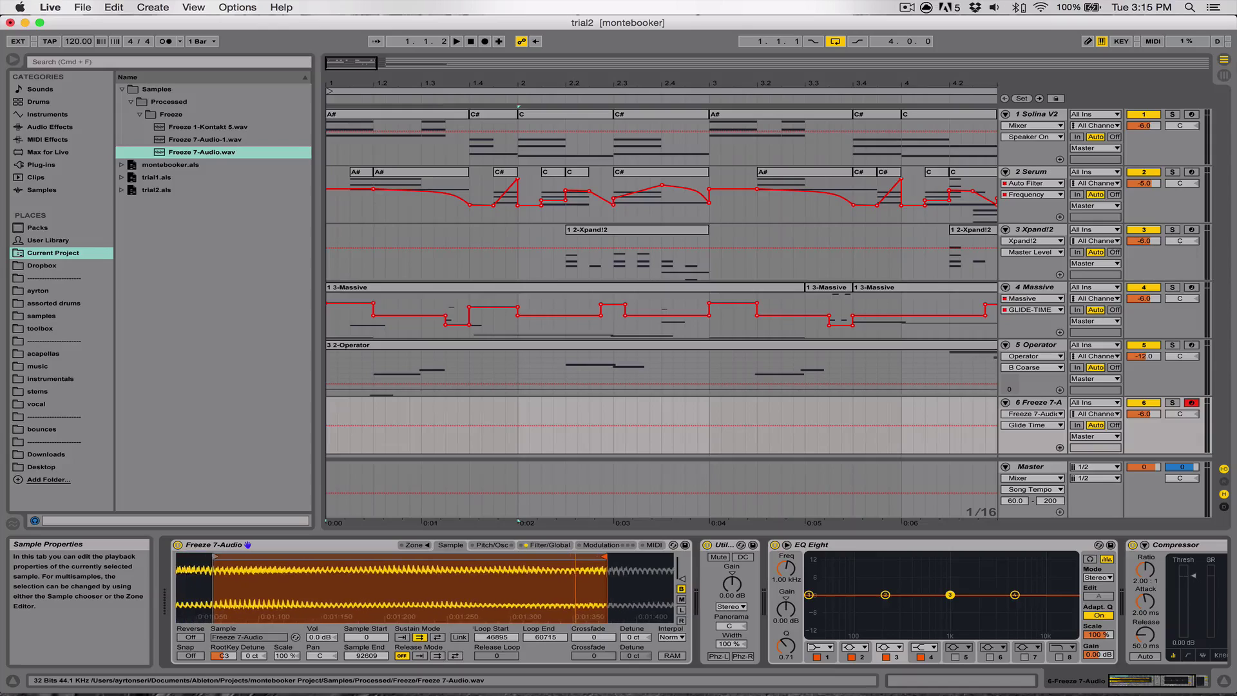
{"action": "mouse_move", "coordinate": [214, 555]}
{"action": "left_mouse_down"}
{"action": "mouse_move", "coordinate": [495, 561]}
{"action": "mouse_move", "coordinate": [530, 622]}
{"action": "left_mouse_up"}
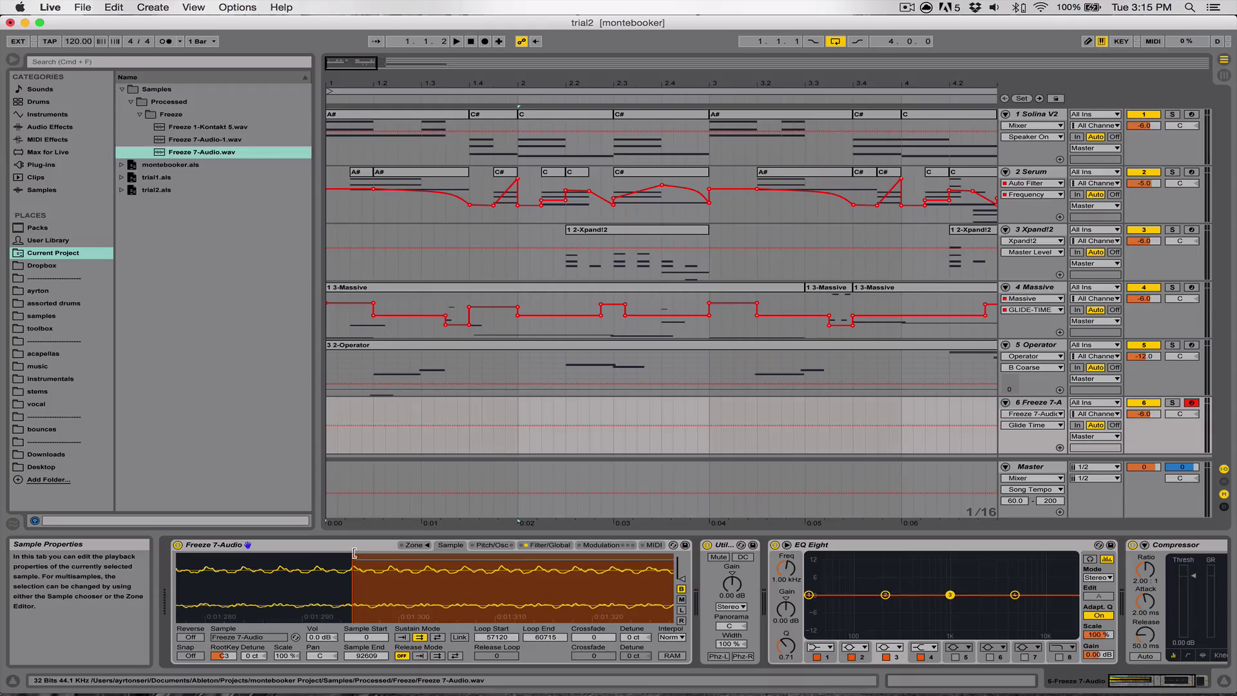
{"action": "left_click_drag", "start_coordinate": [381, 574], "coordinate": [376, 549]}
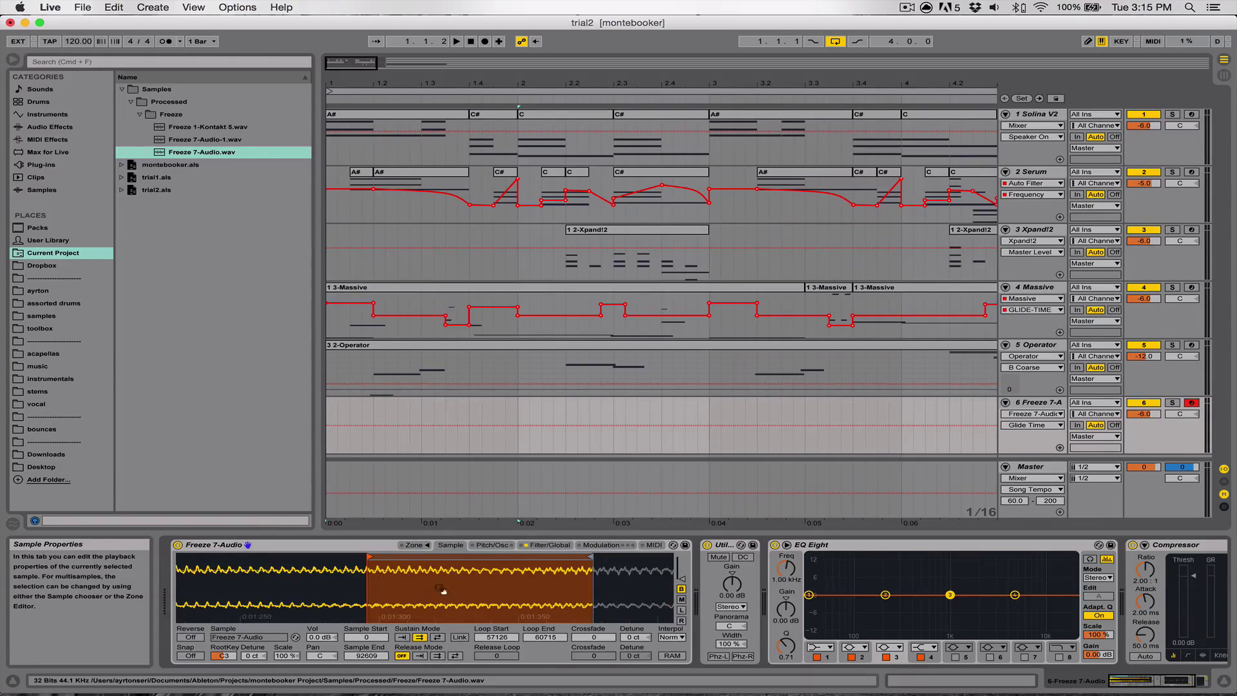
Audition the sustain loop and fine-tune its start to 57296.
{"action": "left_click_drag", "start_coordinate": [467, 583], "coordinate": [467, 564]}
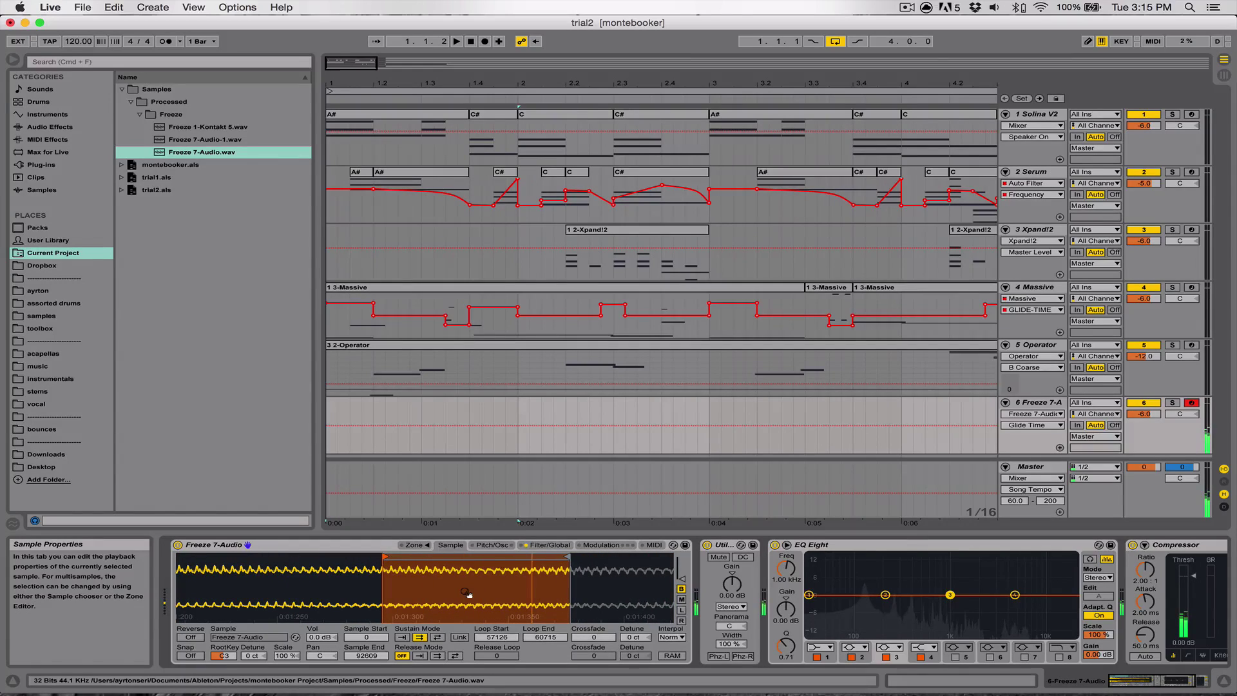
{"action": "key", "text": "XF86AudioRaiseVolume"}
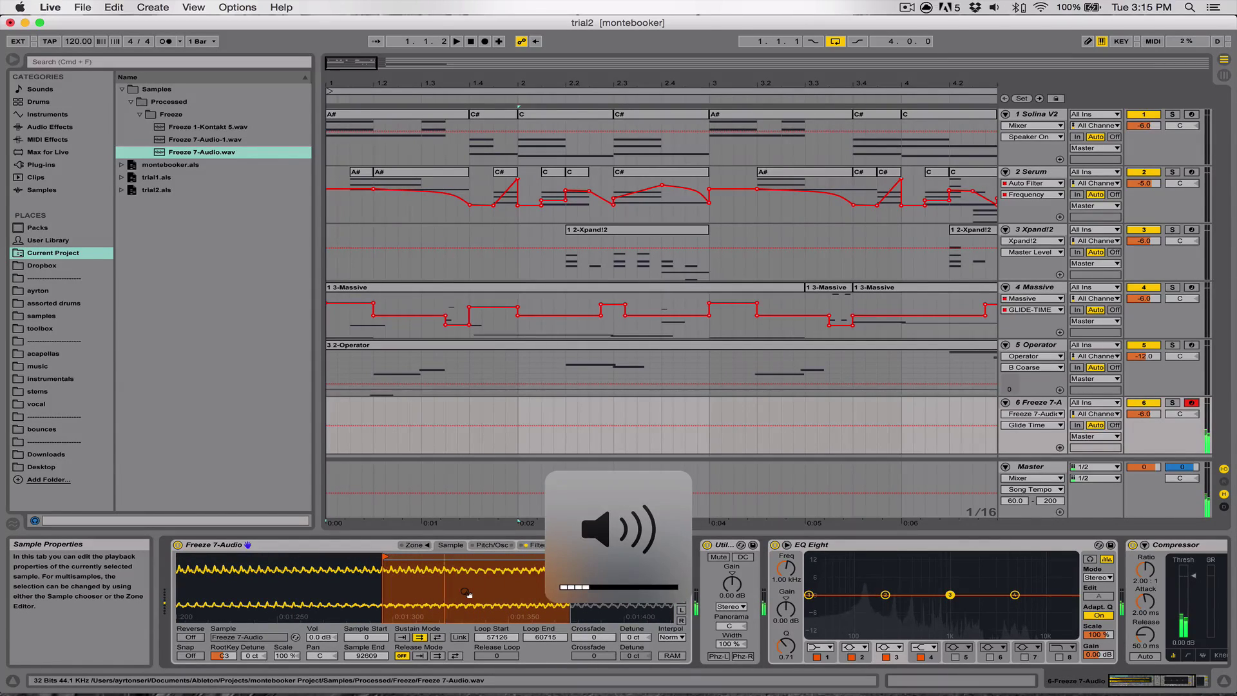
{"action": "left_click_drag", "start_coordinate": [468, 593], "coordinate": [322, 582]}
{"action": "left_click_drag", "start_coordinate": [439, 593], "coordinate": [675, 580]}
{"action": "left_click_drag", "start_coordinate": [271, 592], "coordinate": [630, 595]}
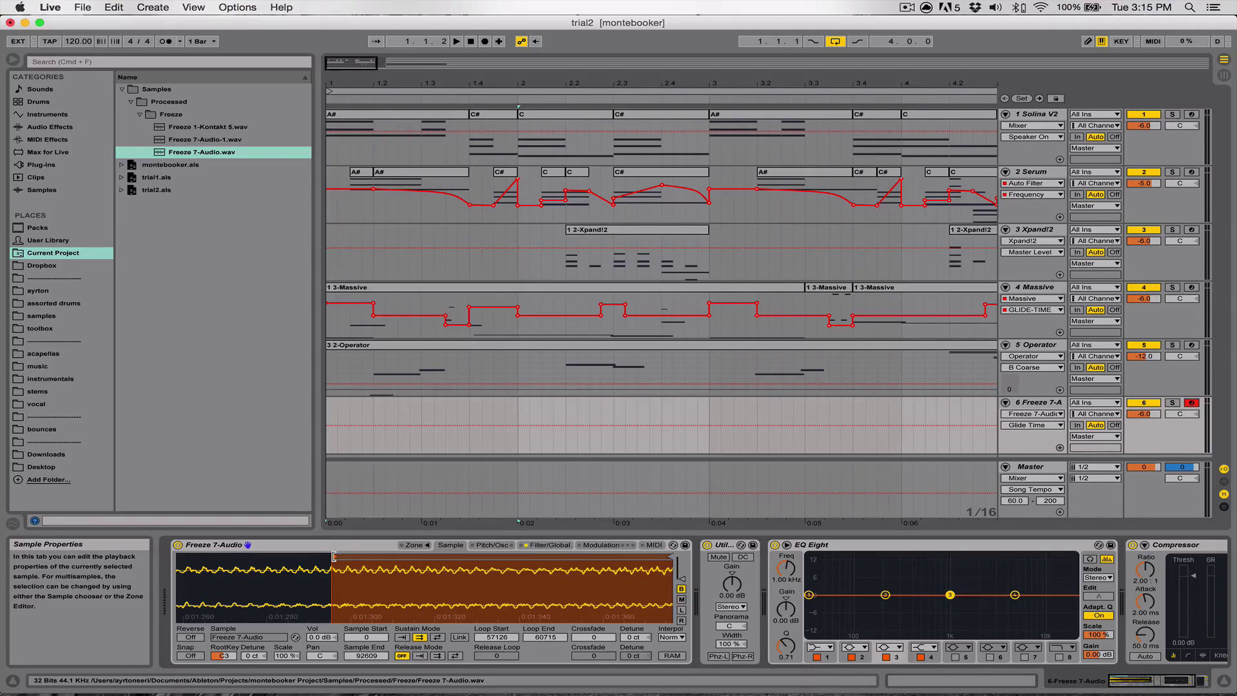
{"action": "left_click_drag", "start_coordinate": [348, 550], "coordinate": [350, 551]}
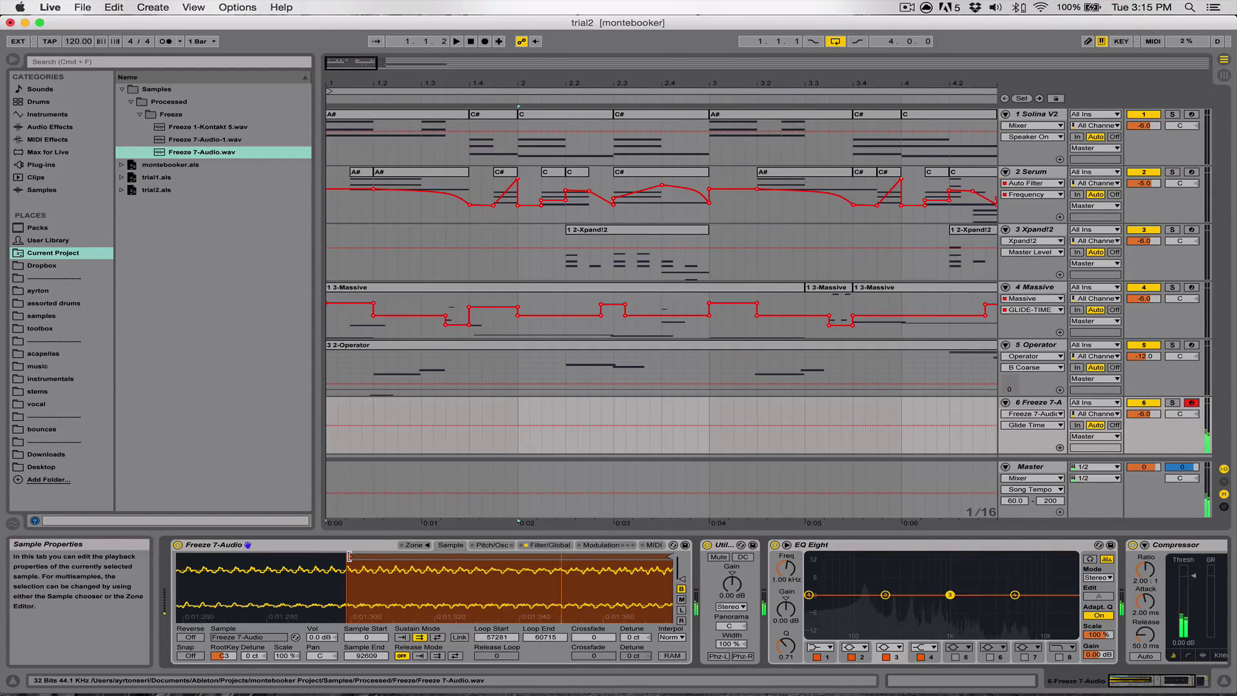
{"action": "left_click_drag", "start_coordinate": [348, 555], "coordinate": [351, 555]}
Fine-tune the end of the sustain loop to 60538.
{"action": "left_click_drag", "start_coordinate": [617, 582], "coordinate": [500, 581]}
{"action": "left_click", "coordinate": [551, 556]}
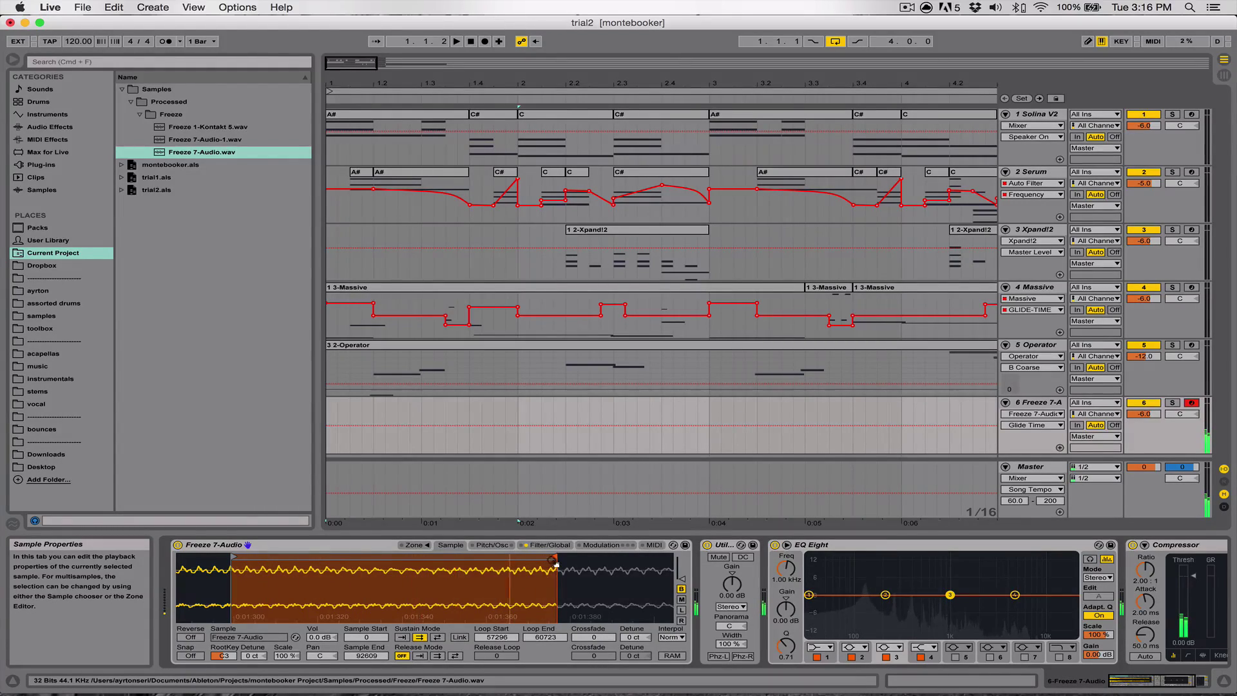
{"action": "left_click_drag", "start_coordinate": [553, 559], "coordinate": [535, 560]}
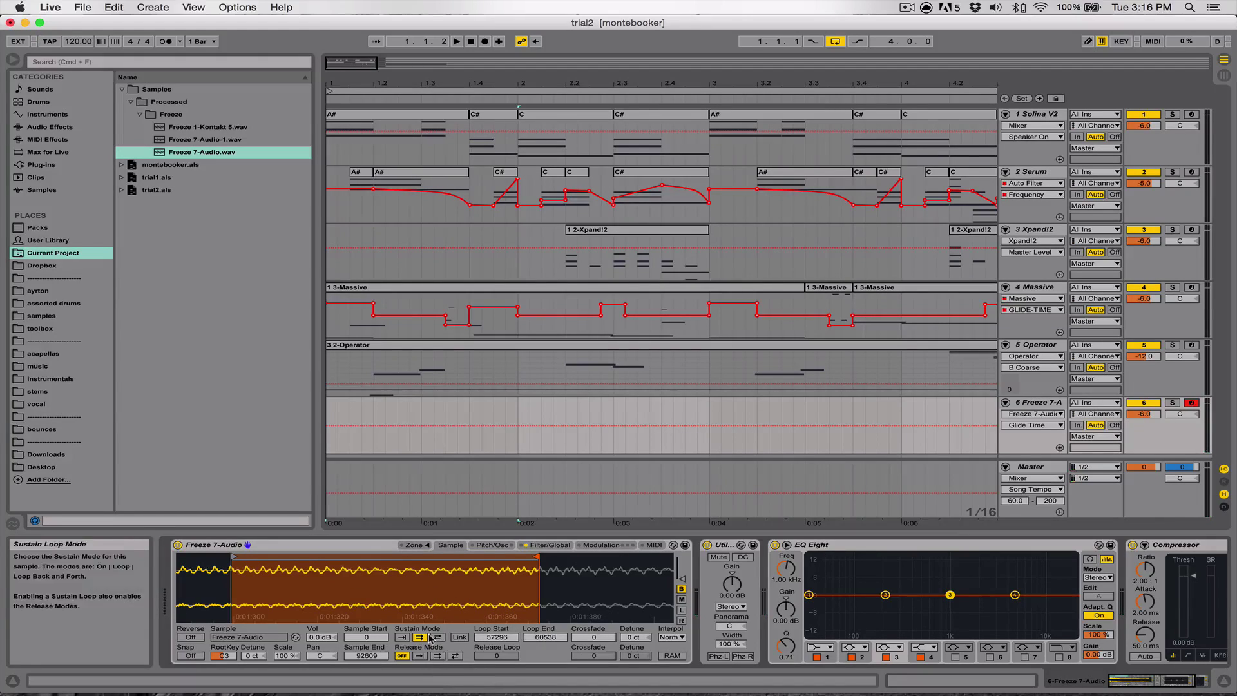
{"action": "mouse_move", "coordinate": [442, 598]}
{"action": "left_mouse_down"}
{"action": "mouse_move", "coordinate": [442, 563]}
{"action": "mouse_move", "coordinate": [442, 595]}
{"action": "left_mouse_up"}
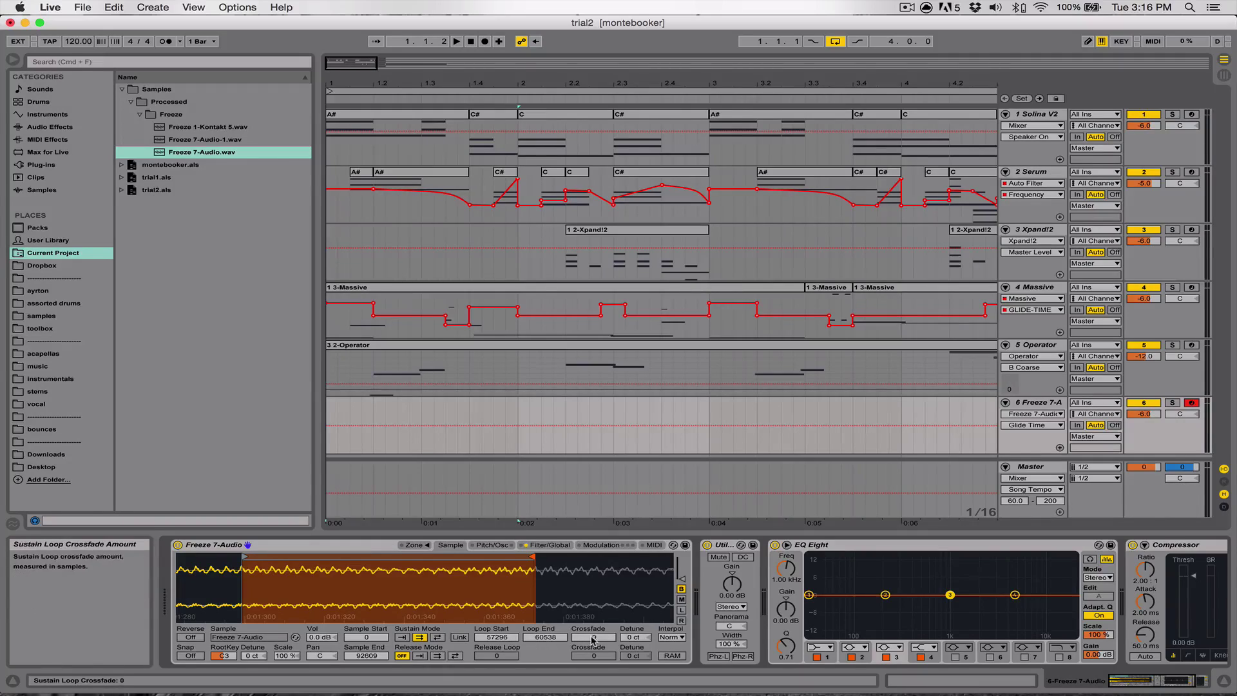
Set the sustain loop's crossfade to 1520 samples and check the loop against the whole waveform.
{"action": "left_click_drag", "start_coordinate": [593, 636], "coordinate": [593, 609]}
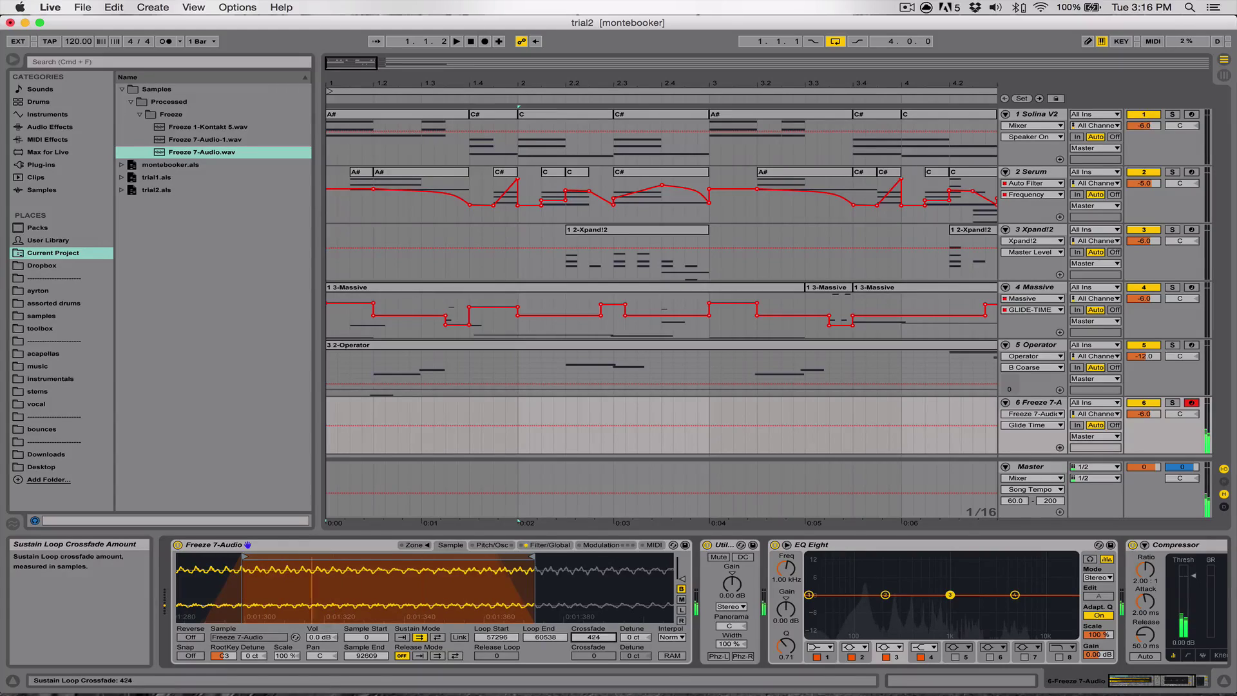
{"action": "mouse_move", "coordinate": [593, 609]}
{"action": "left_mouse_down"}
{"action": "mouse_move", "coordinate": [593, 571]}
{"action": "mouse_move", "coordinate": [588, 641]}
{"action": "left_mouse_up"}
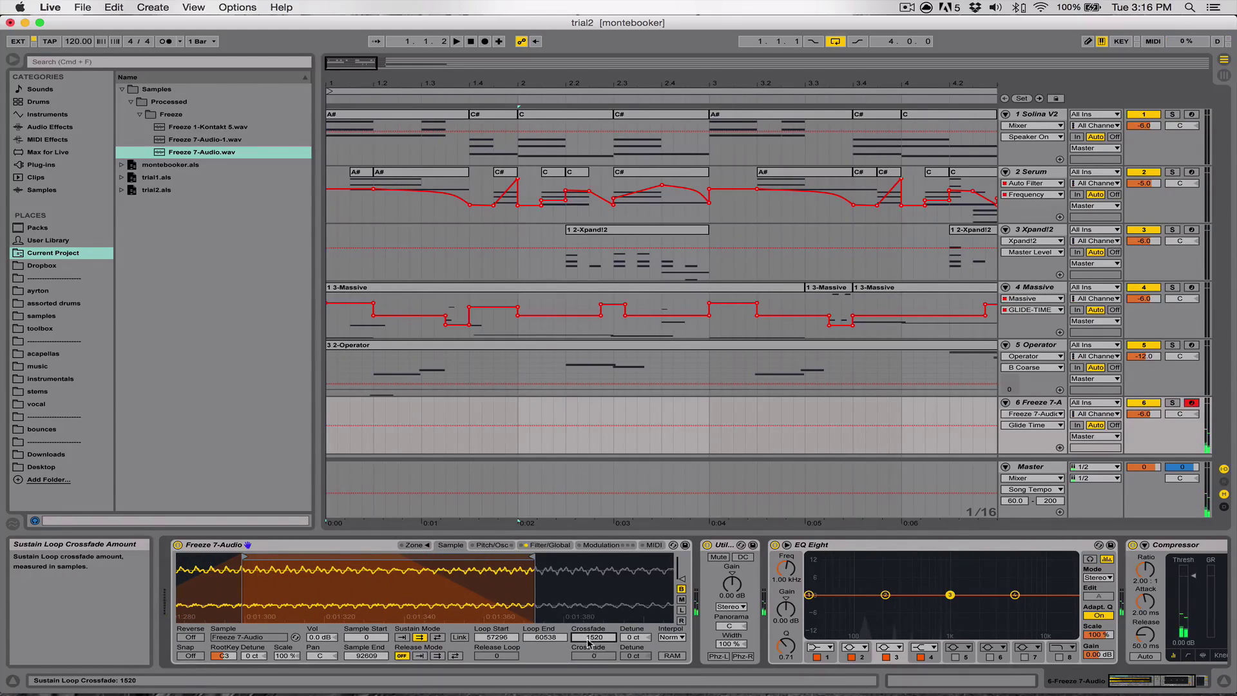
{"action": "scroll", "coordinate": [588, 642], "scroll_direction": "right", "scroll_amount": 1}
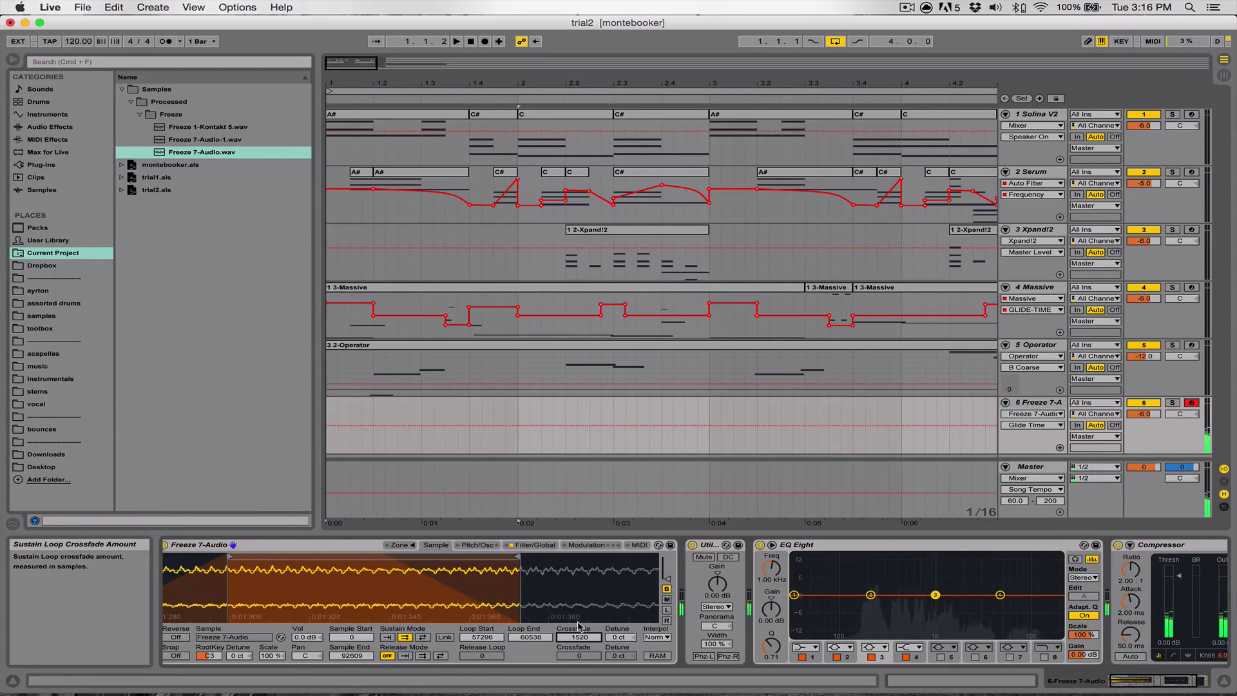
{"action": "left_click_drag", "start_coordinate": [571, 606], "coordinate": [572, 551]}
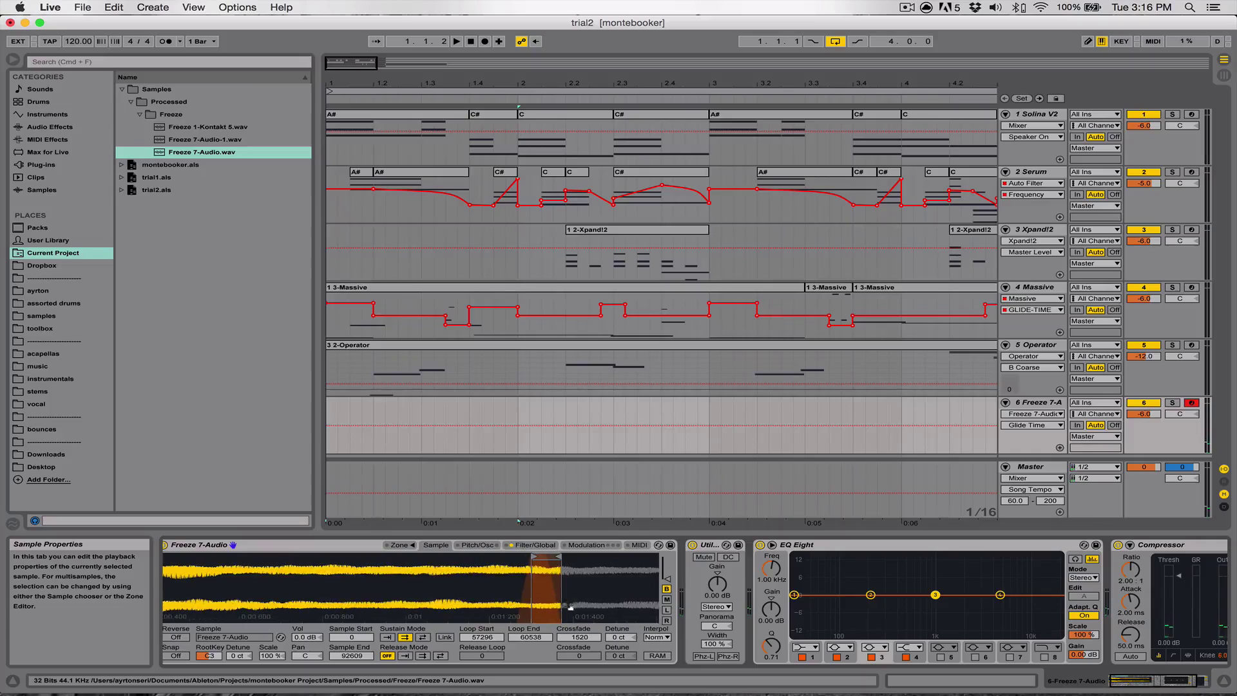
{"action": "left_click_drag", "start_coordinate": [473, 612], "coordinate": [473, 603]}
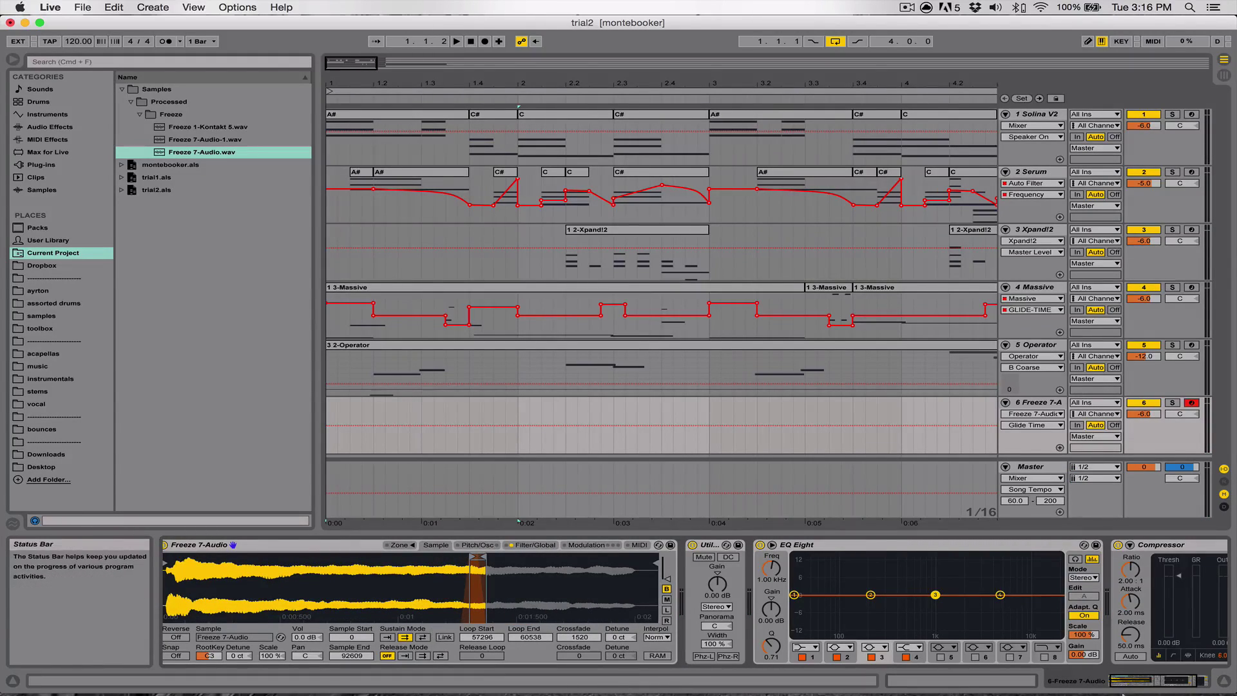
Rename the Freeze 7-Audio track to "Vocals" and show its devices.
{"action": "left_click", "coordinate": [1223, 681]}
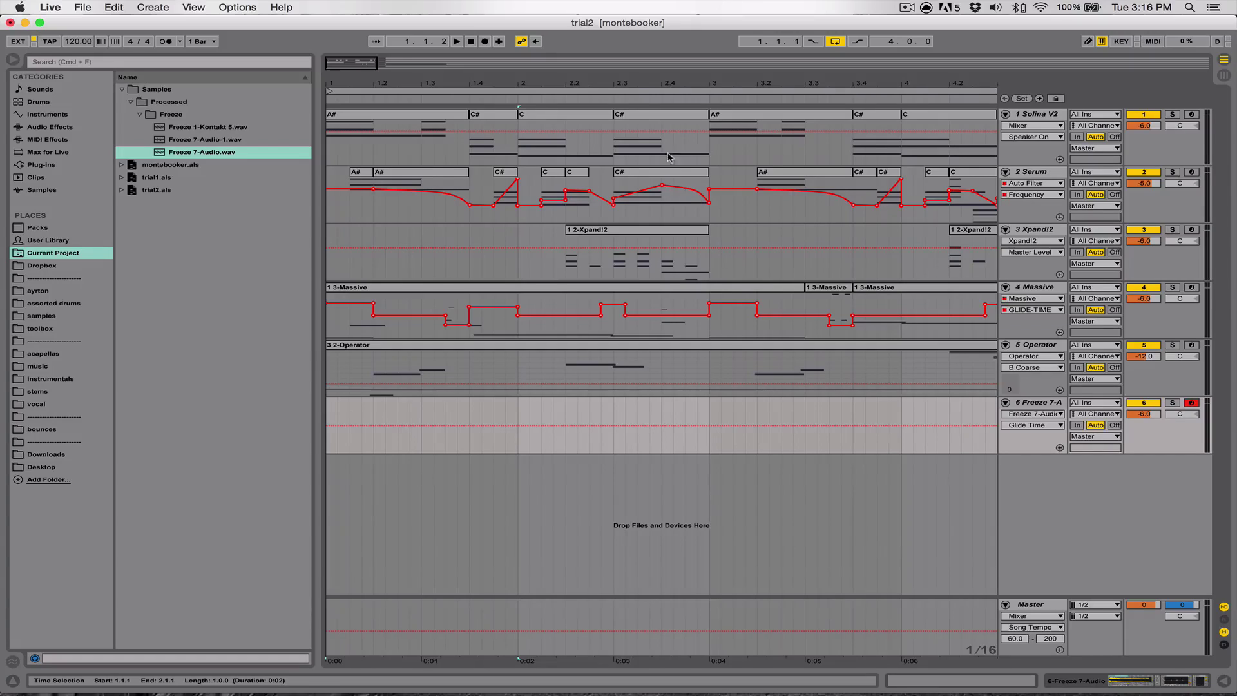
{"action": "left_click_drag", "start_coordinate": [635, 80], "coordinate": [636, 65]}
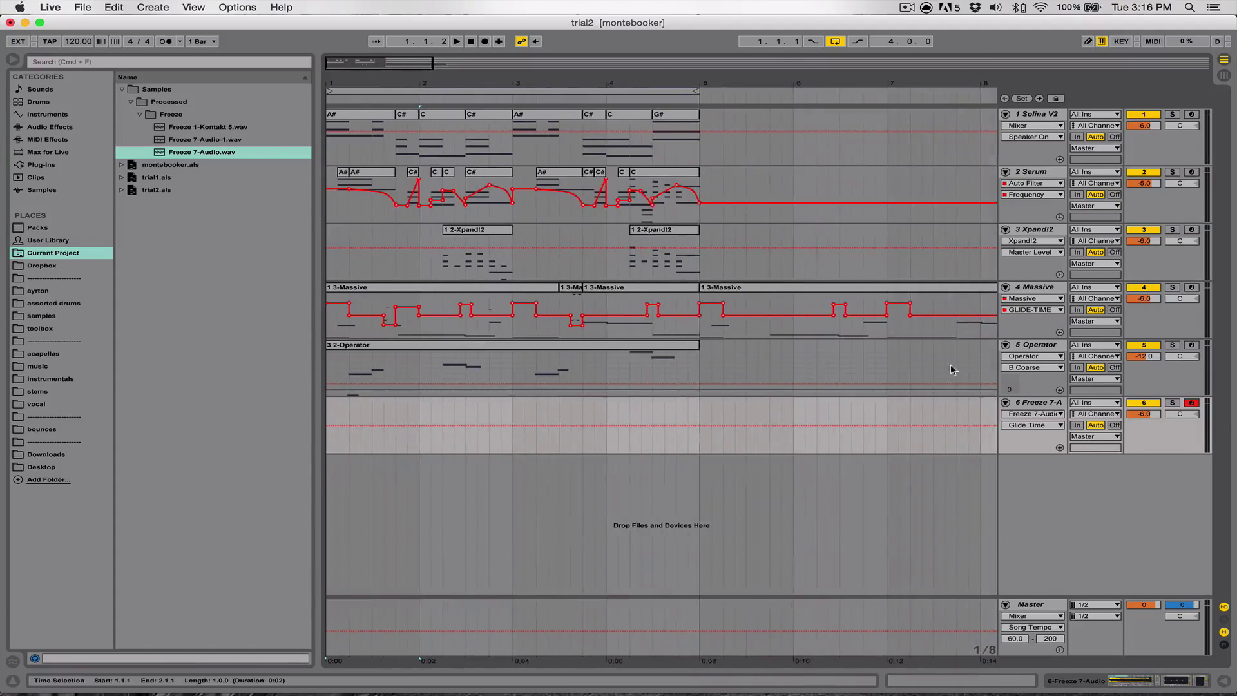
{"action": "left_click", "coordinate": [1050, 407]}
{"action": "key", "text": "super+r"}
{"action": "type", "text": "Vocal"}
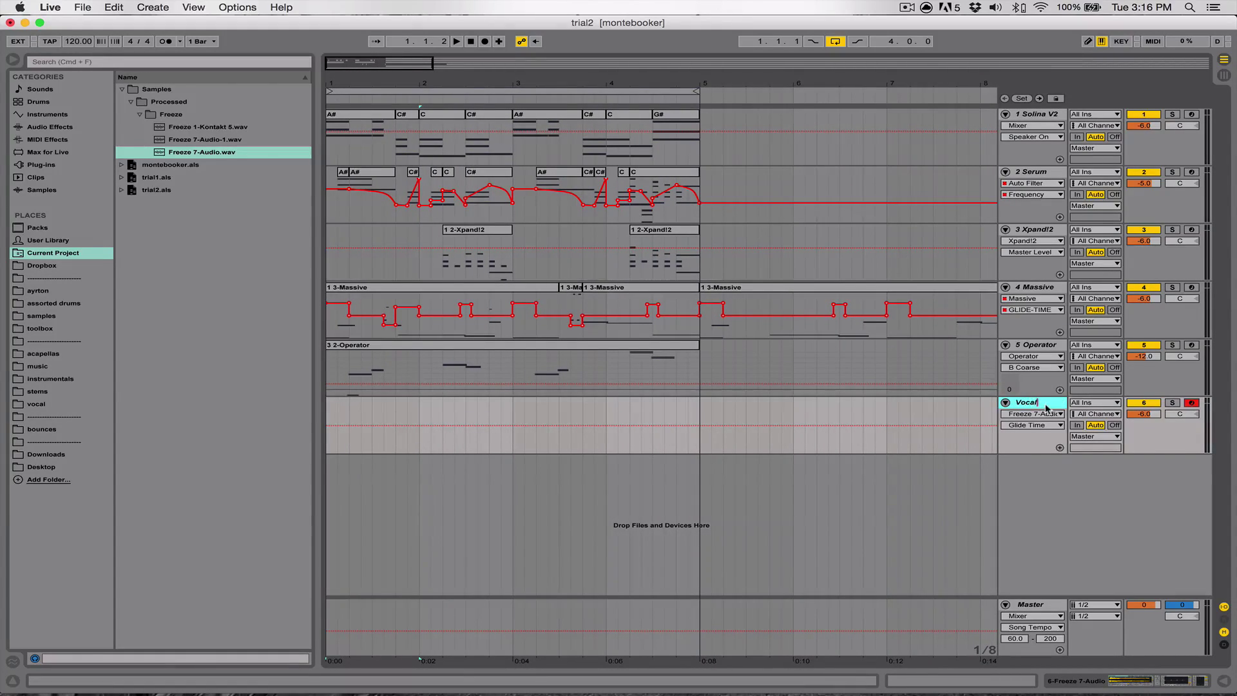
{"action": "type", "text": "s"}
{"action": "key", "text": "Return"}
{"action": "double_click", "coordinate": [1046, 405]}
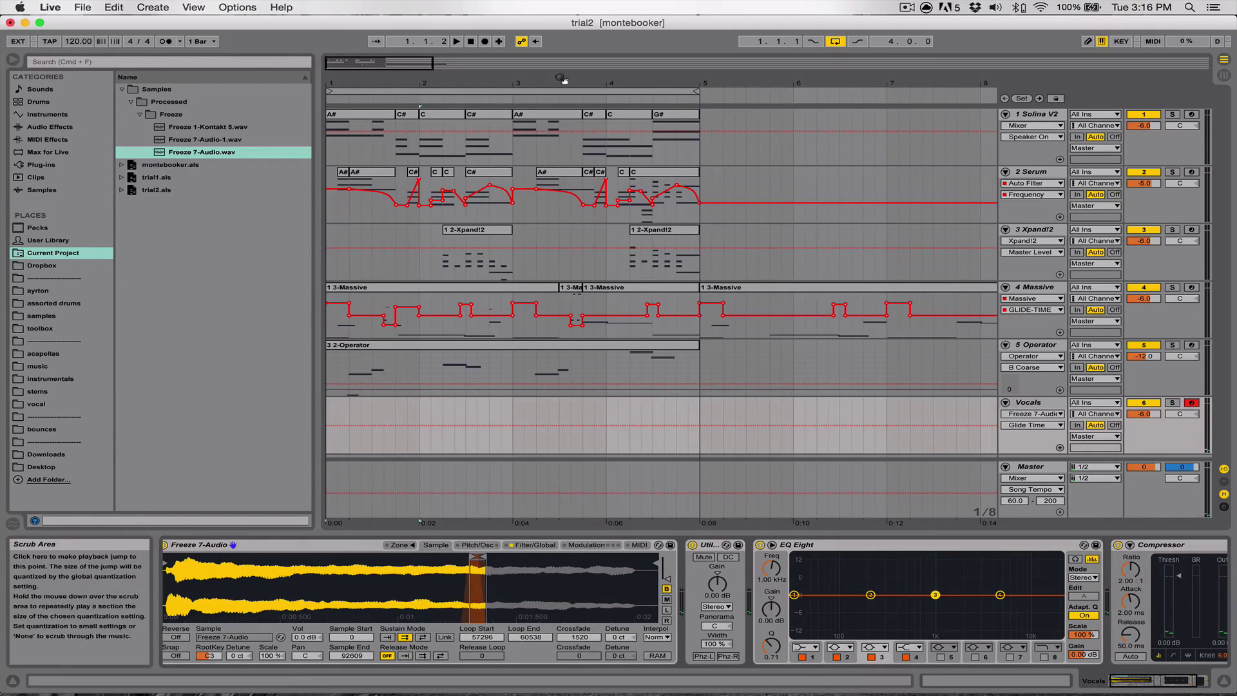
Collapse the Samples folder in the browser, select the Vocals track and hide the device view.
{"action": "left_click_drag", "start_coordinate": [563, 82], "coordinate": [555, 35]}
{"action": "left_click", "coordinate": [139, 114]}
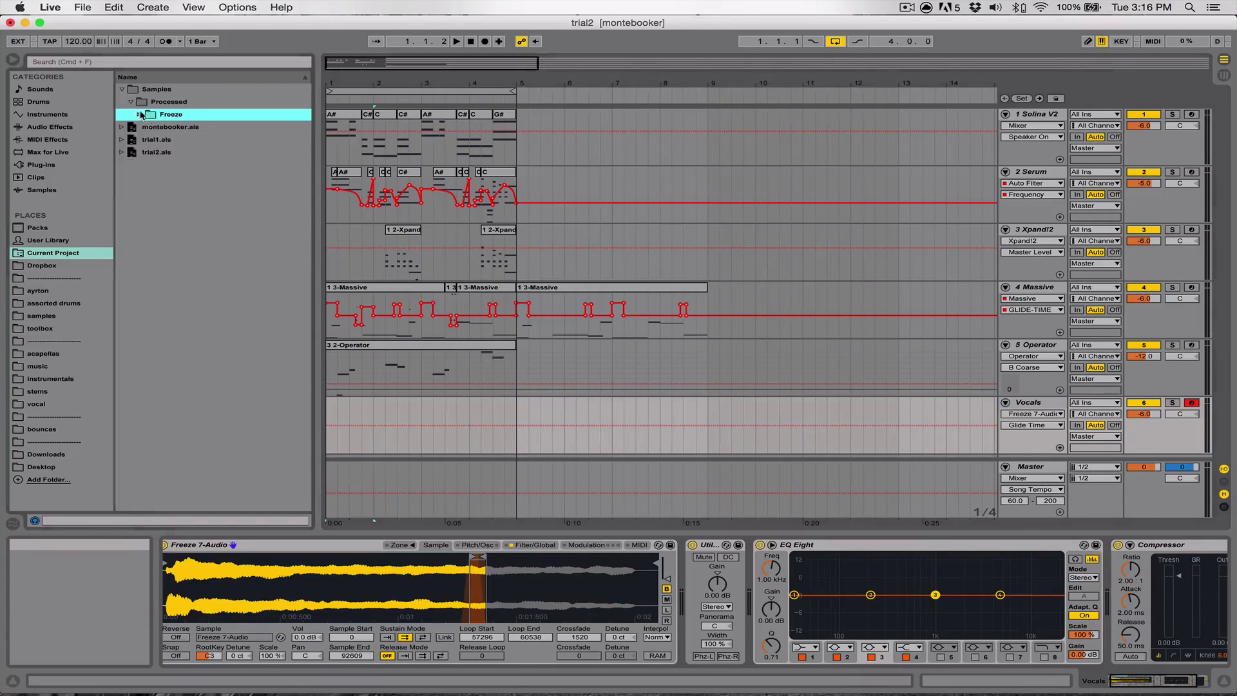
{"action": "left_click", "coordinate": [131, 101]}
{"action": "left_click", "coordinate": [121, 89]}
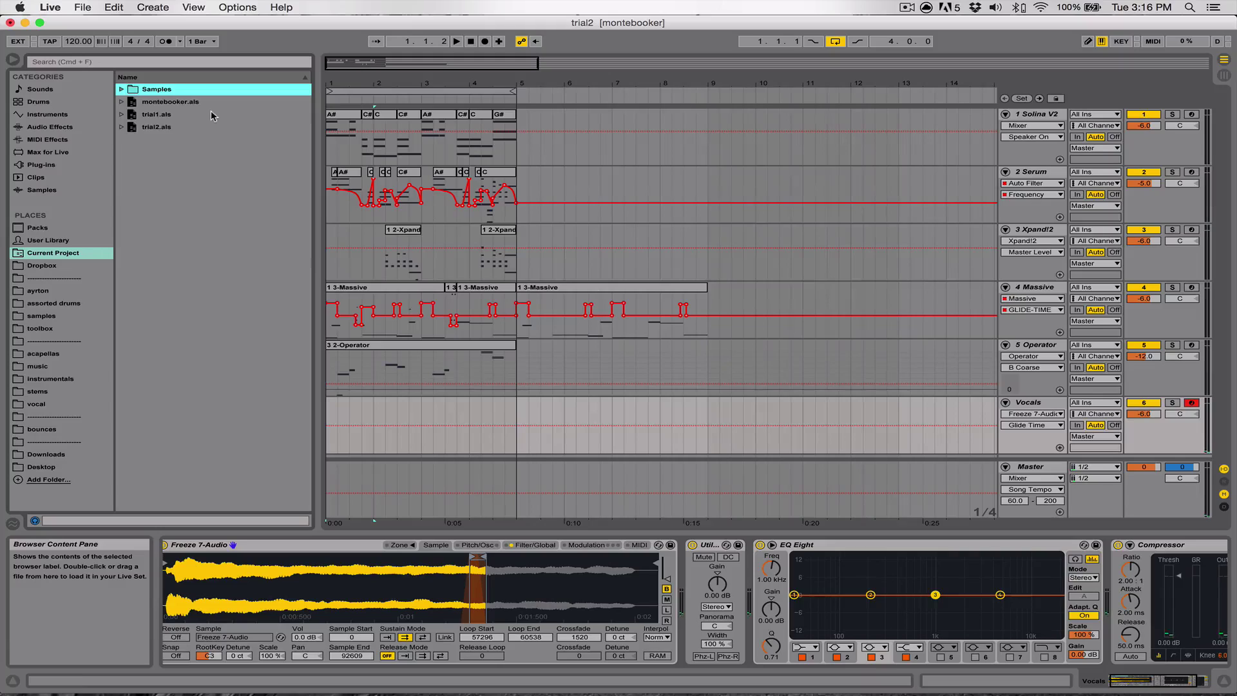
{"action": "left_click", "coordinate": [1065, 402]}
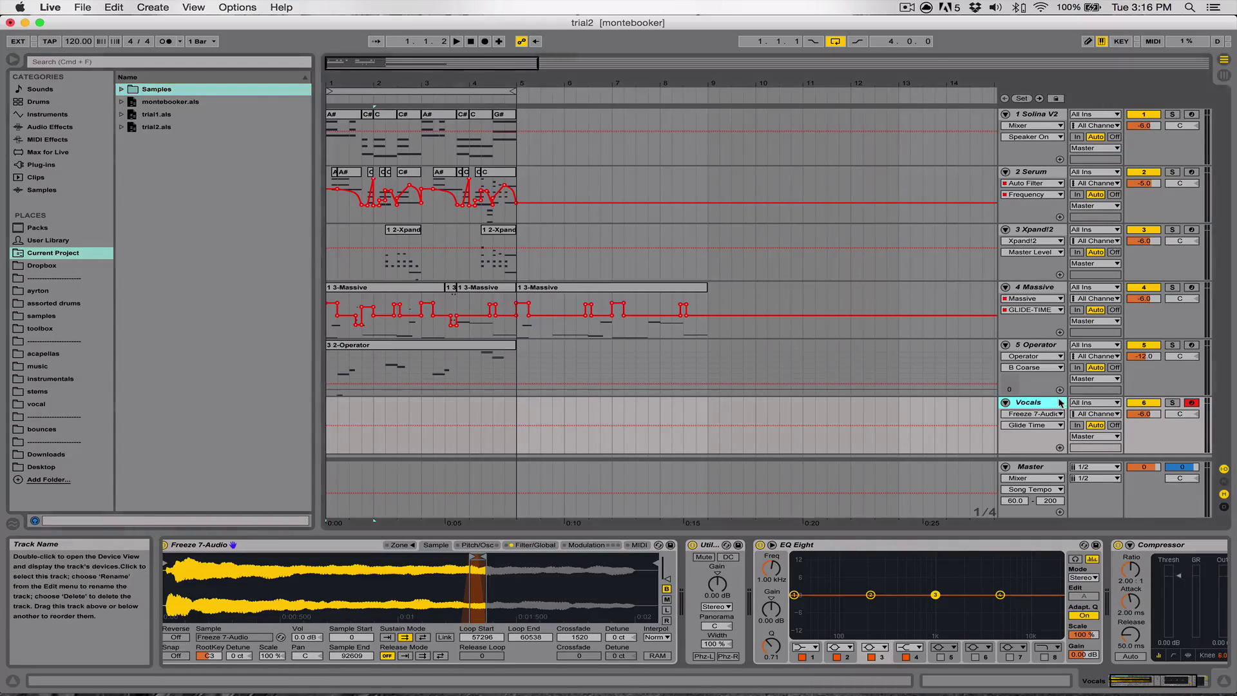
{"action": "left_click", "coordinate": [1223, 680]}
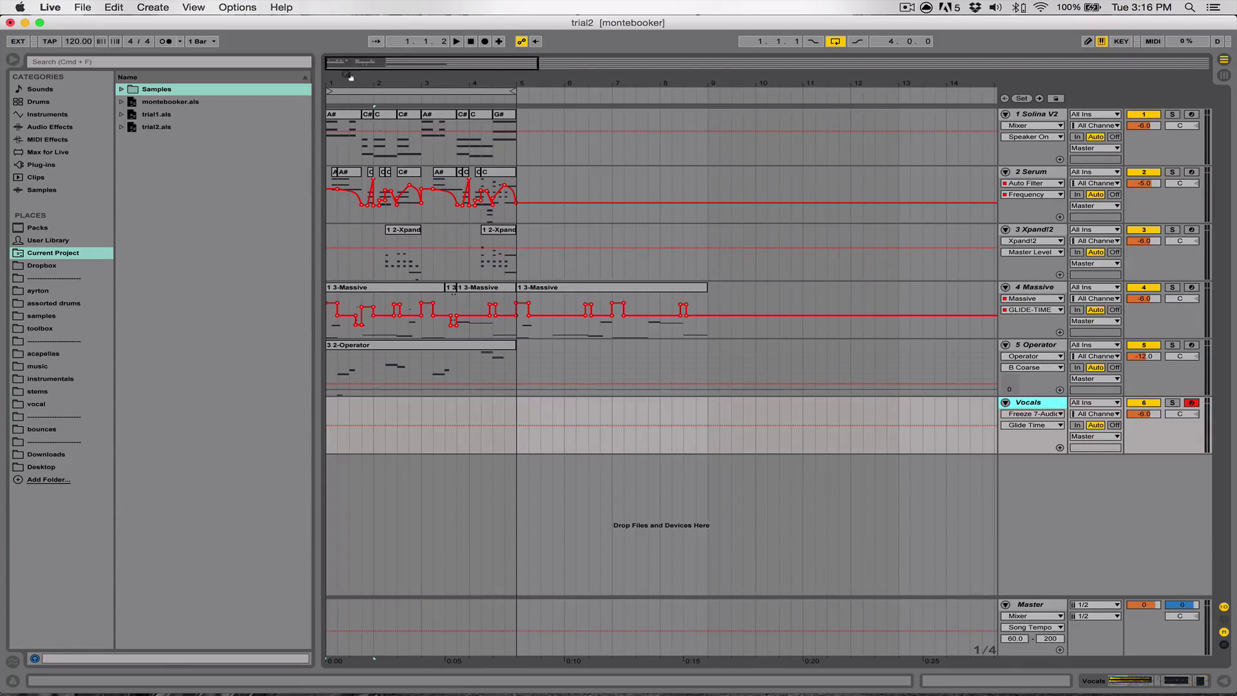
Move the four-bar Operator MIDI clip onto the Vocals track, starting at bar 1.
{"action": "mouse_move", "coordinate": [348, 81]}
{"action": "left_mouse_down"}
{"action": "mouse_move", "coordinate": [378, 129]}
{"action": "mouse_move", "coordinate": [445, 178]}
{"action": "mouse_move", "coordinate": [392, 134]}
{"action": "mouse_move", "coordinate": [399, 142]}
{"action": "left_mouse_up"}
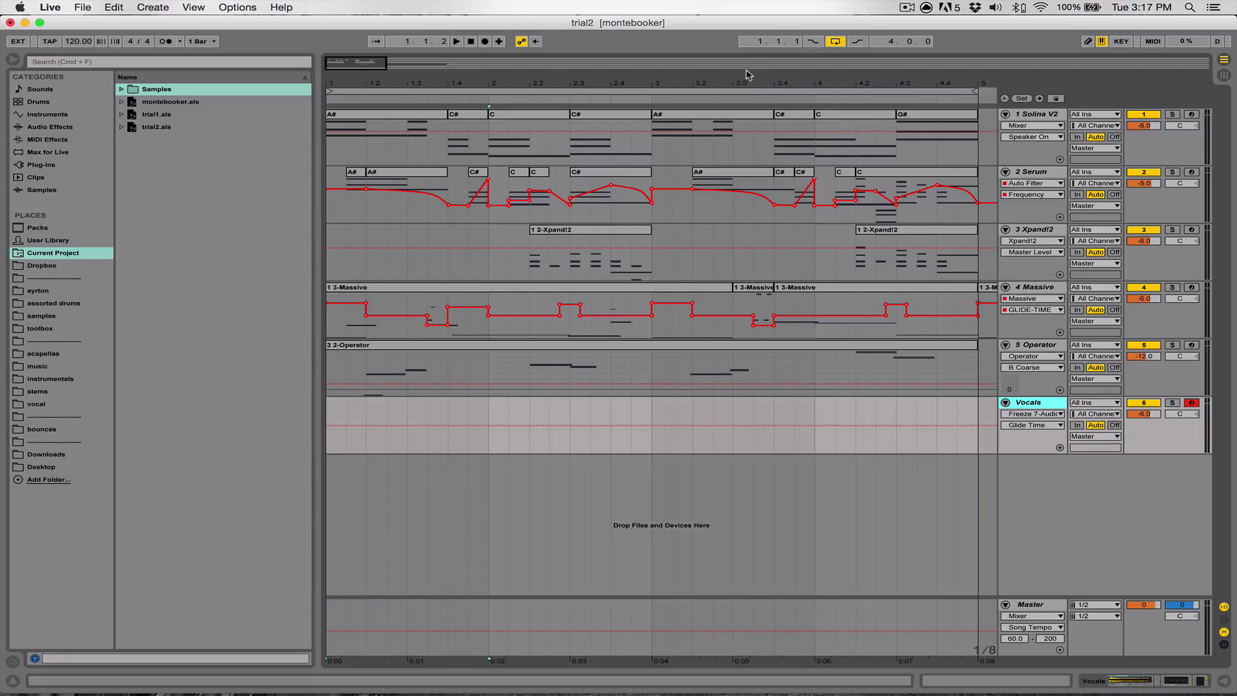
{"action": "left_click_drag", "start_coordinate": [747, 75], "coordinate": [497, 78]}
{"action": "key", "text": "XF86AudioLowerVolume"}
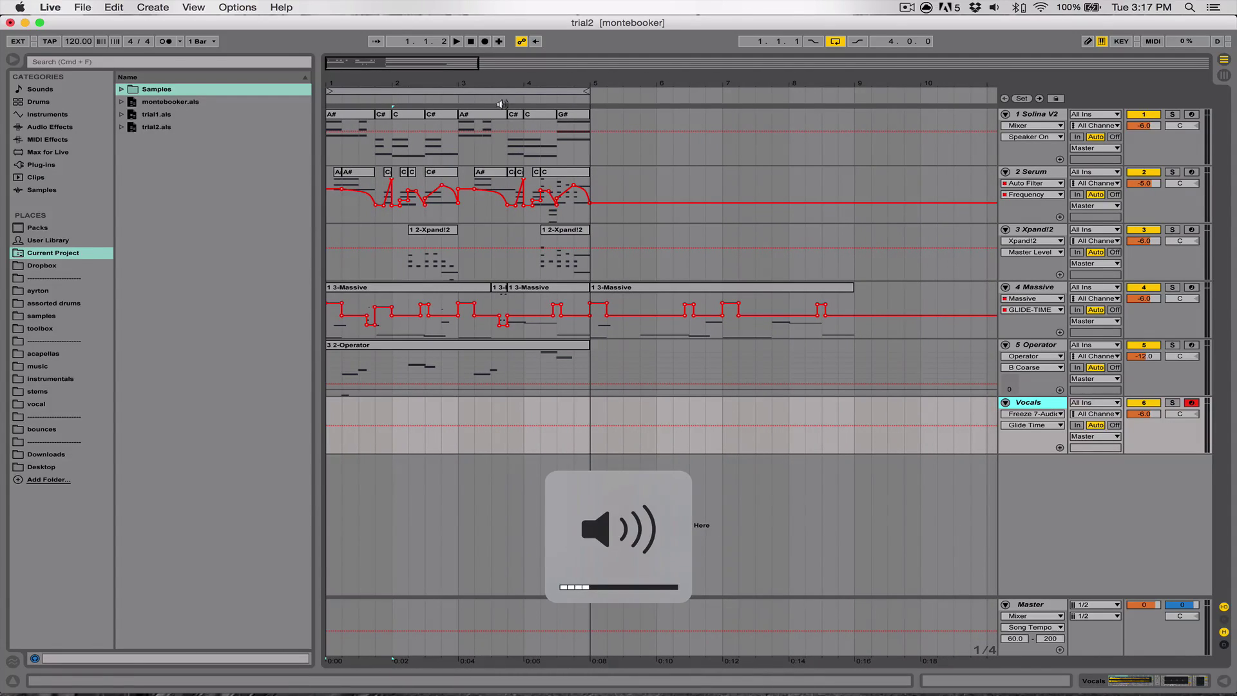
{"action": "left_click", "coordinate": [442, 353]}
{"action": "left_click_drag", "start_coordinate": [414, 346], "coordinate": [428, 400]}
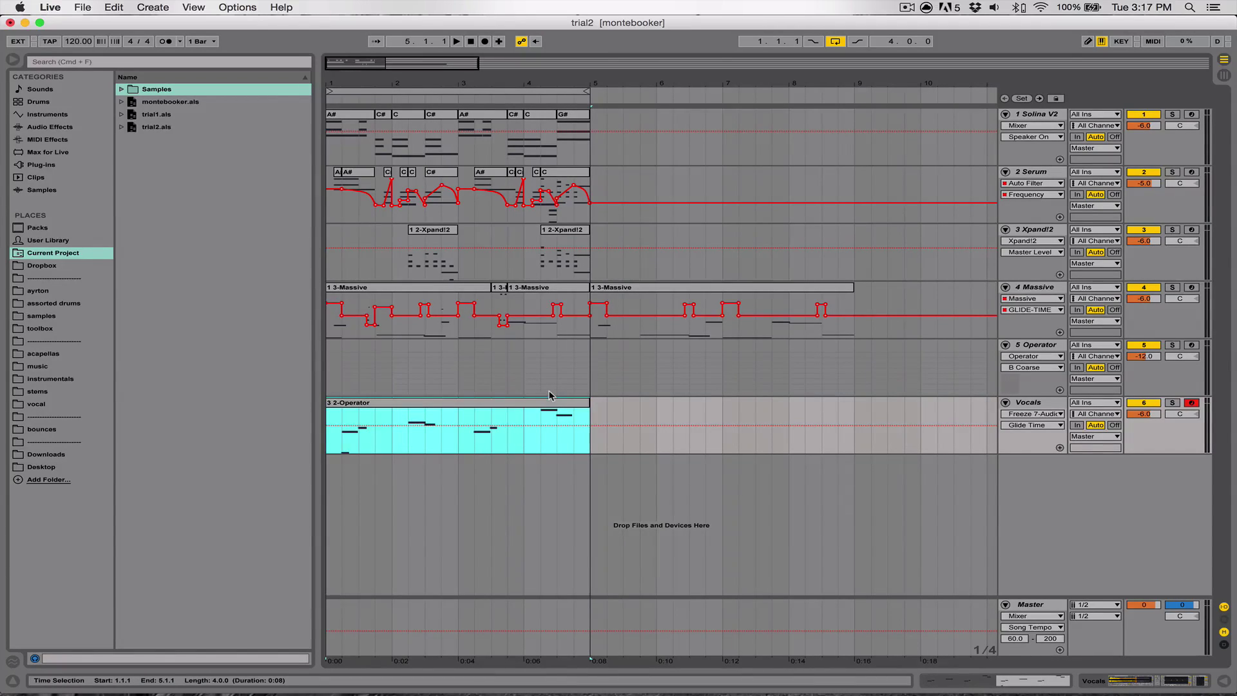
Reset the Vocals track's volume to 0 dB while the beat plays, and move the track above the Operator track.
{"action": "key", "text": "space"}
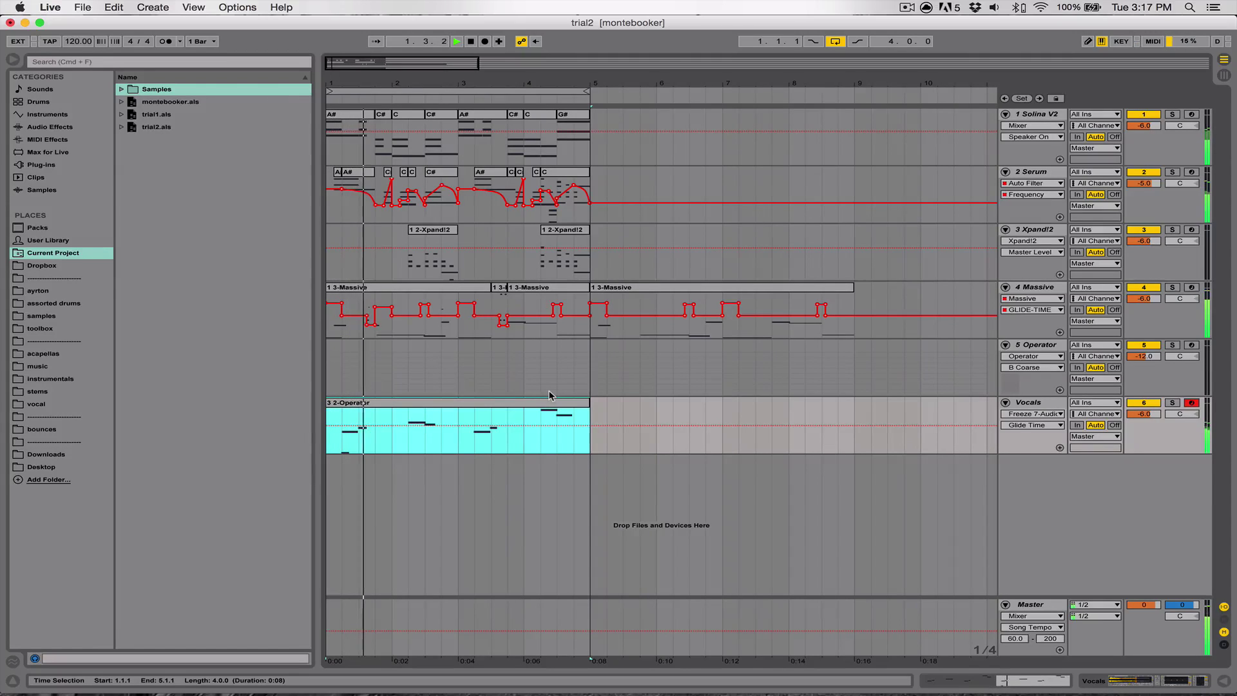
{"action": "right_click", "coordinate": [1139, 416]}
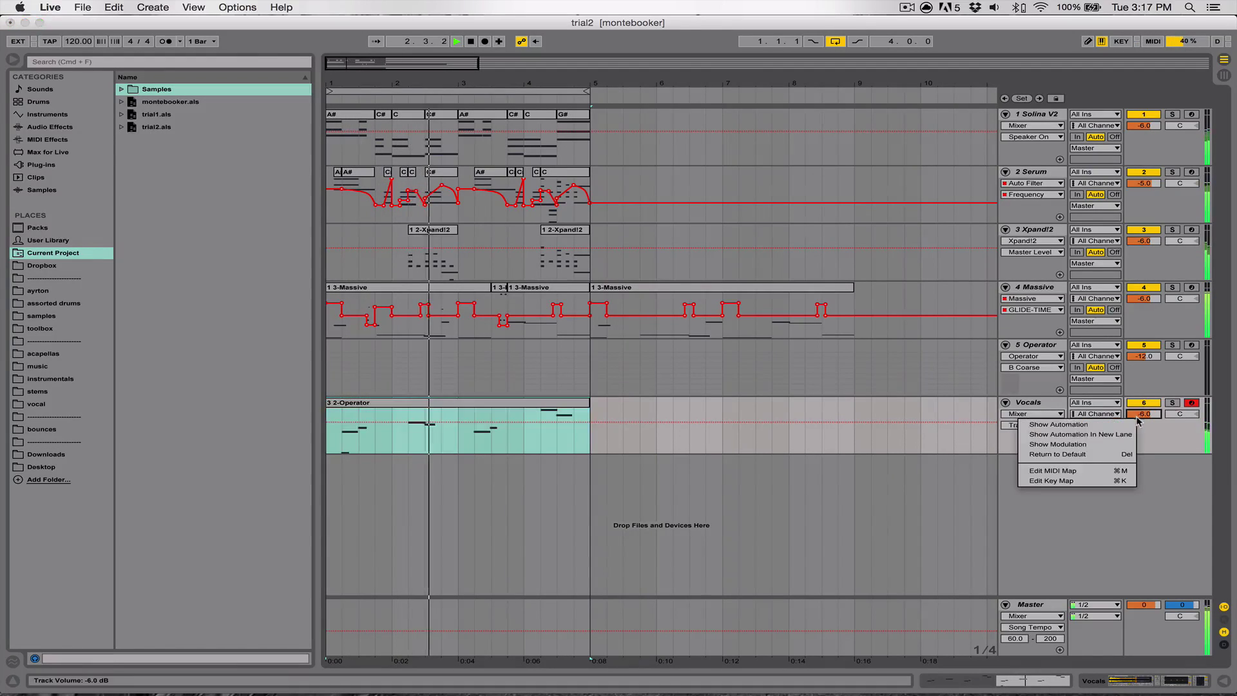
{"action": "left_click", "coordinate": [1095, 455]}
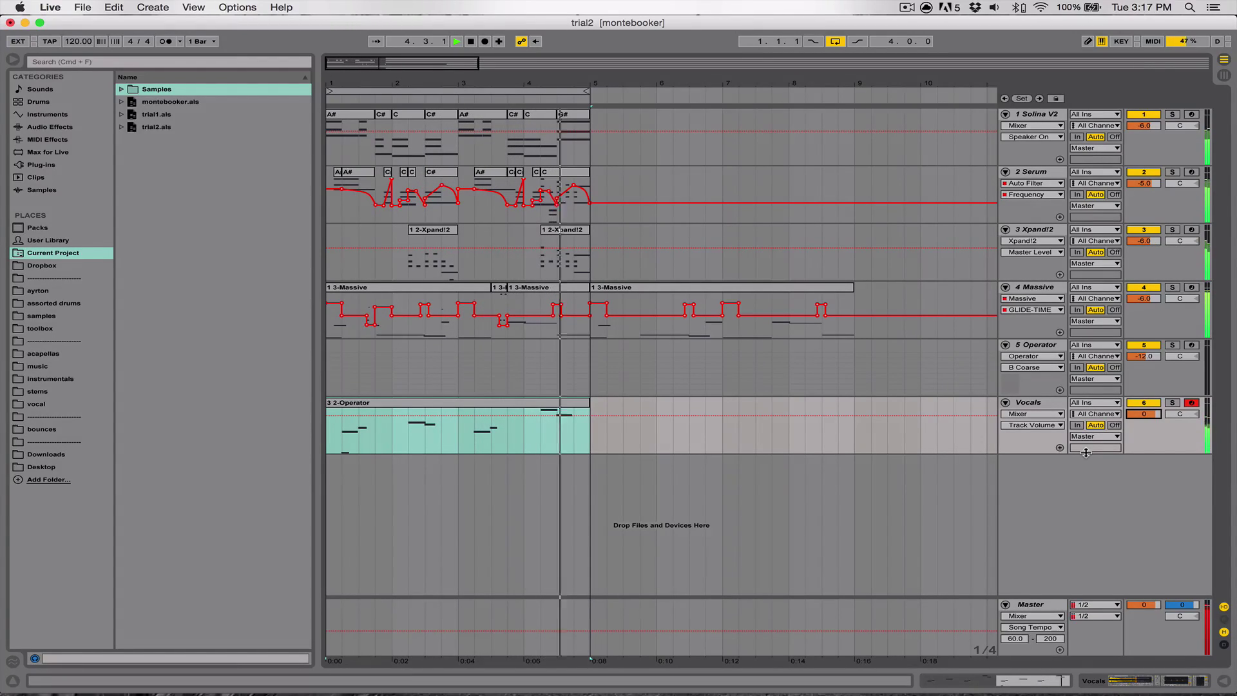
{"action": "key", "text": "space"}
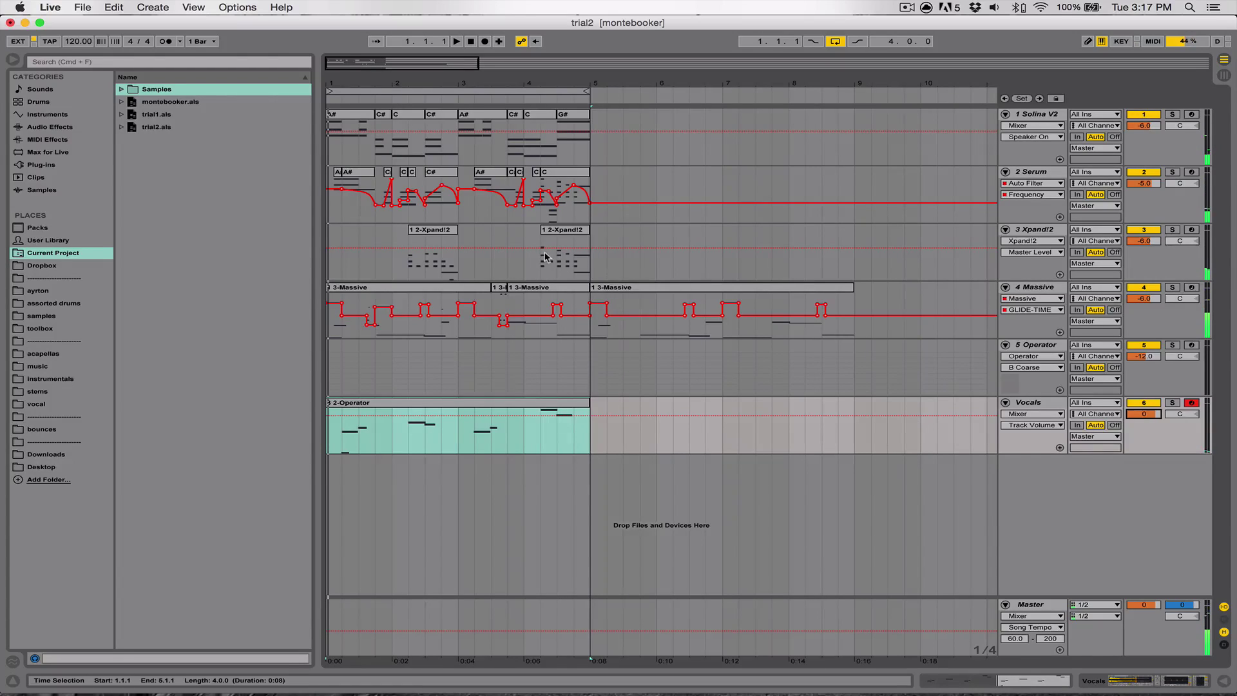
{"action": "left_click_drag", "start_coordinate": [518, 85], "coordinate": [518, 67]}
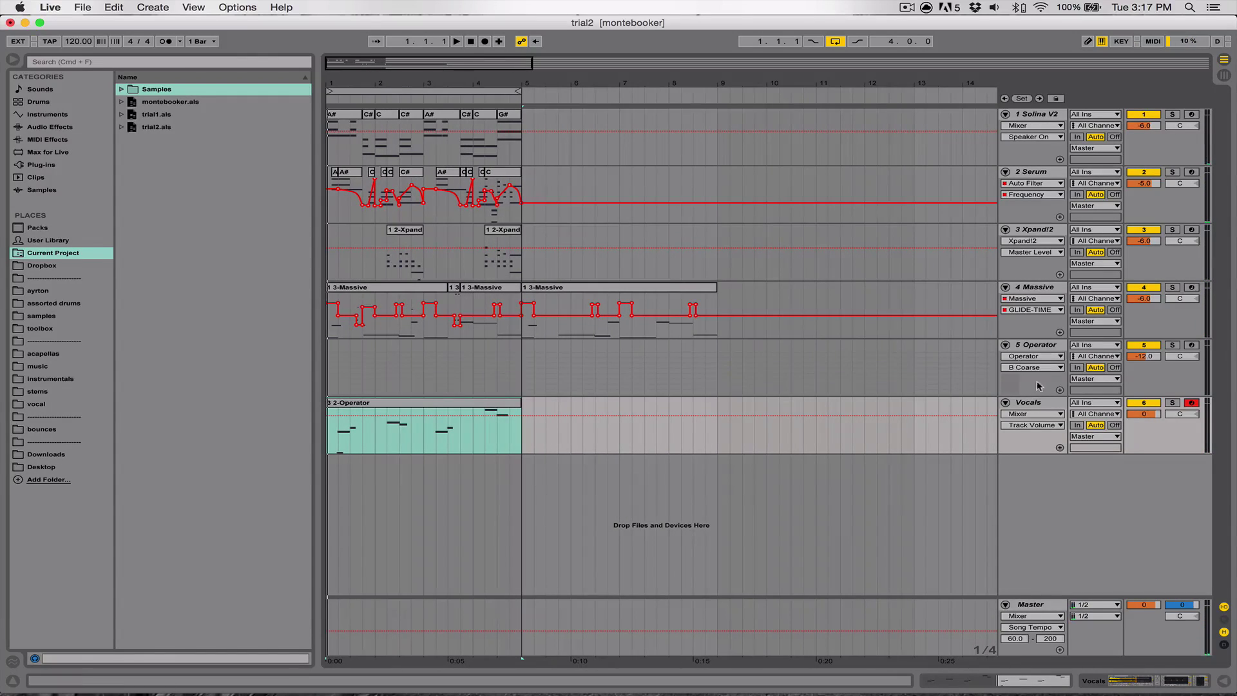
{"action": "left_click_drag", "start_coordinate": [1034, 403], "coordinate": [425, 358]}
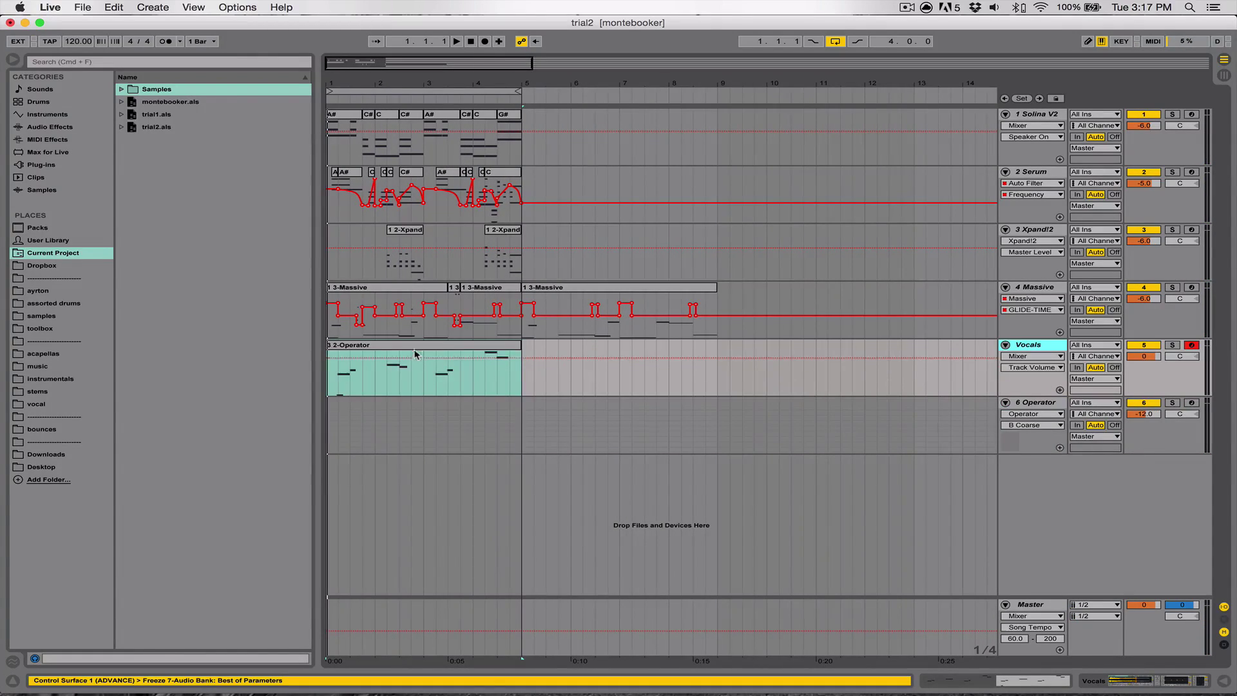
Examine the note phrases in the Vocals clip section by section, particularly those in its fourth bar.
{"action": "left_click", "coordinate": [406, 384]}
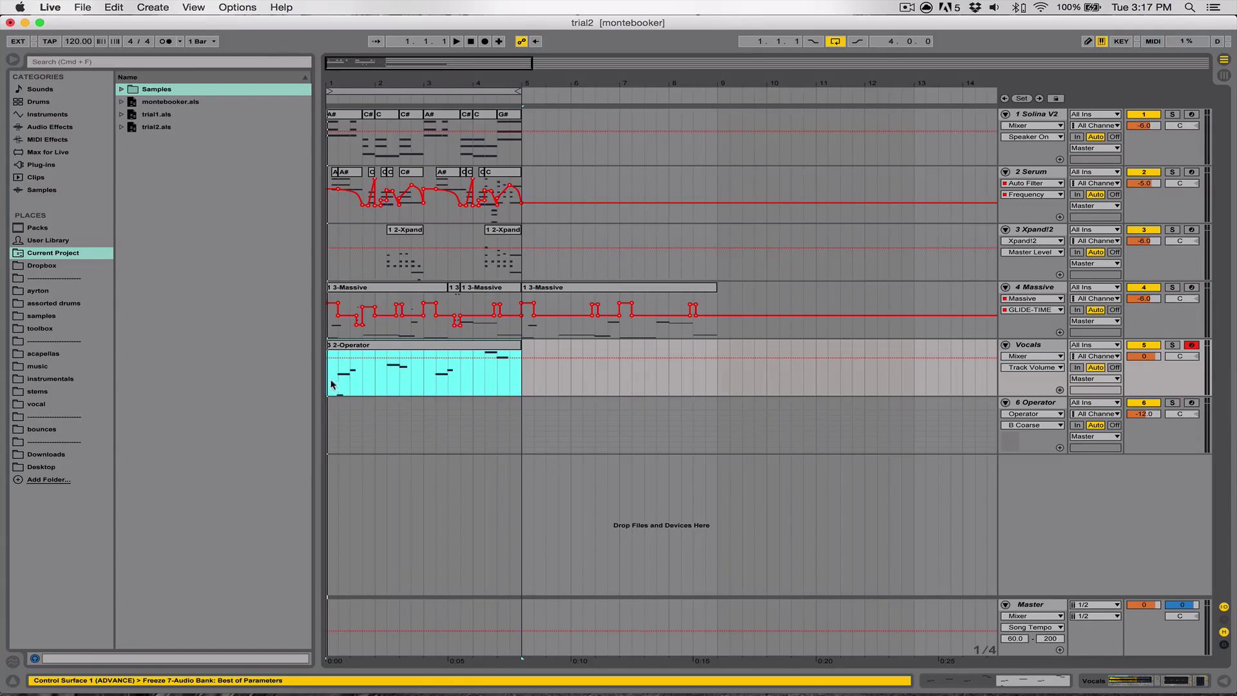
{"action": "left_click_drag", "start_coordinate": [333, 385], "coordinate": [374, 384]}
{"action": "left_click", "coordinate": [473, 385]}
{"action": "left_click", "coordinate": [508, 385]}
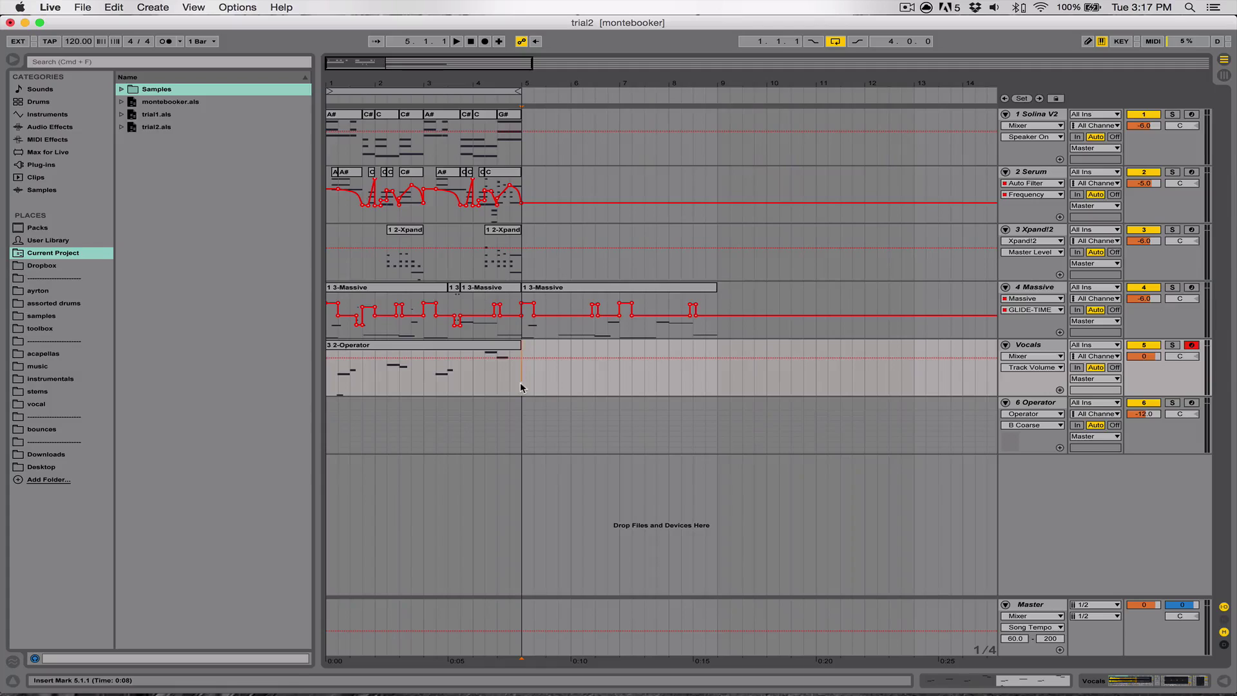
{"action": "left_click_drag", "start_coordinate": [520, 384], "coordinate": [473, 391]}
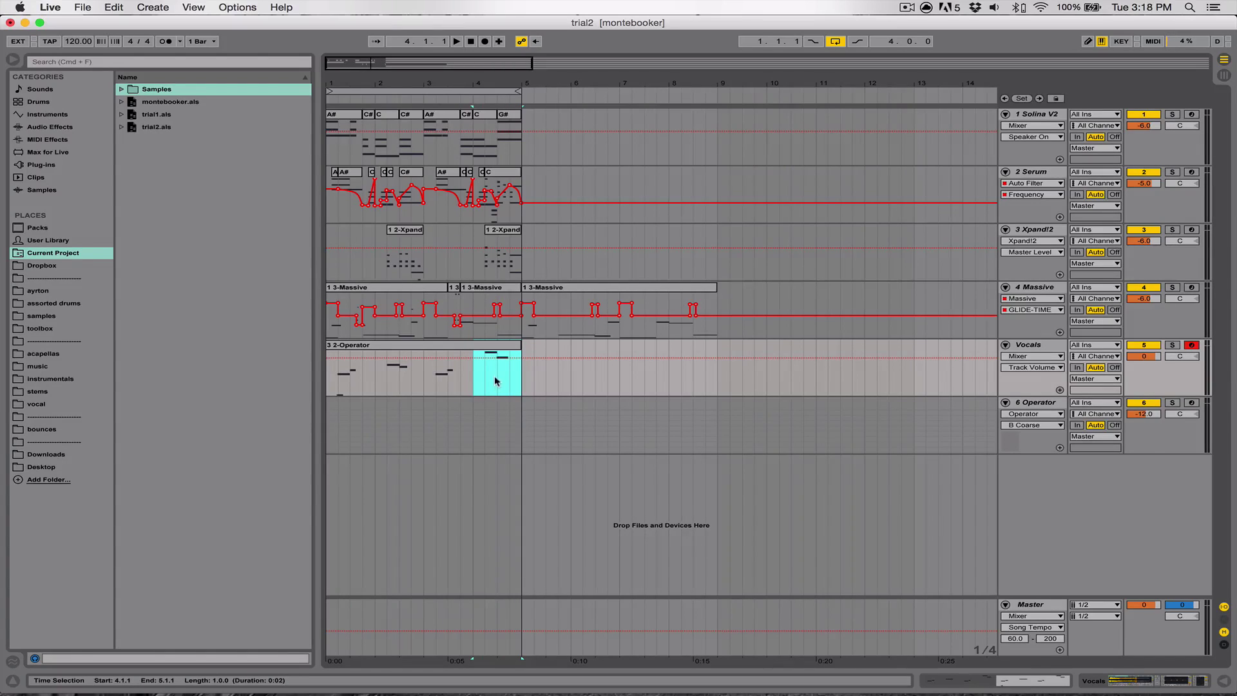
{"action": "left_click", "coordinate": [488, 391]}
{"action": "left_click", "coordinate": [471, 395]}
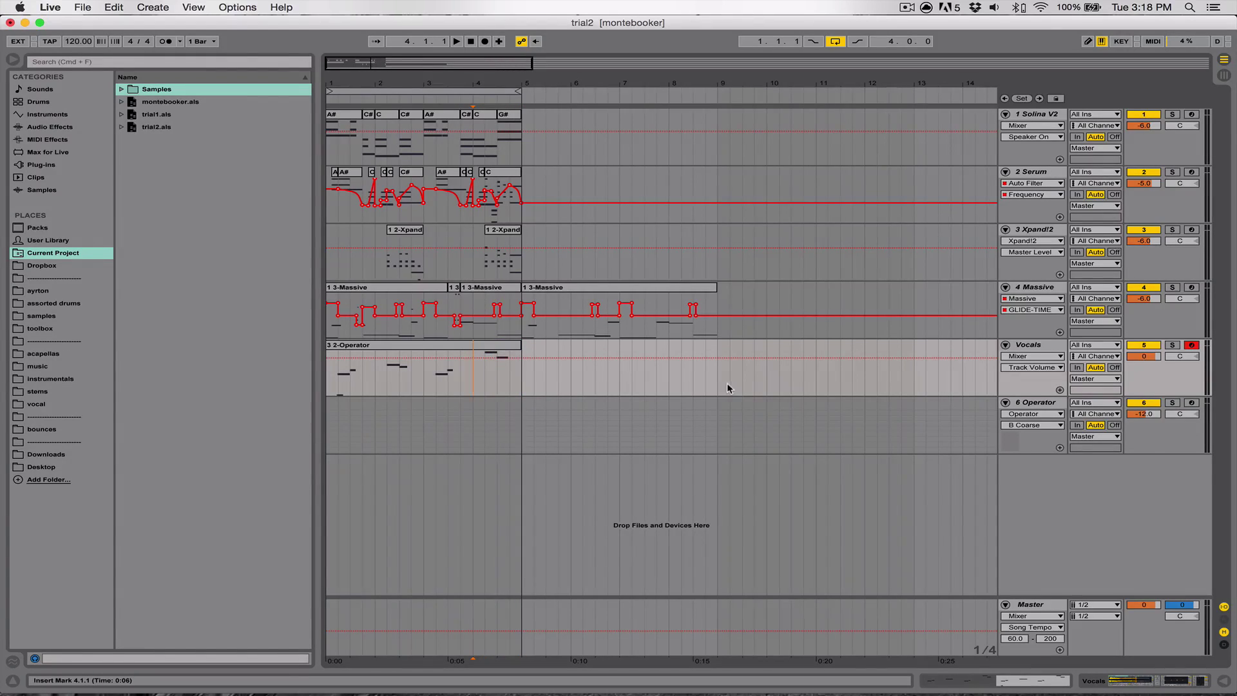
{"action": "left_click", "coordinate": [1052, 405]}
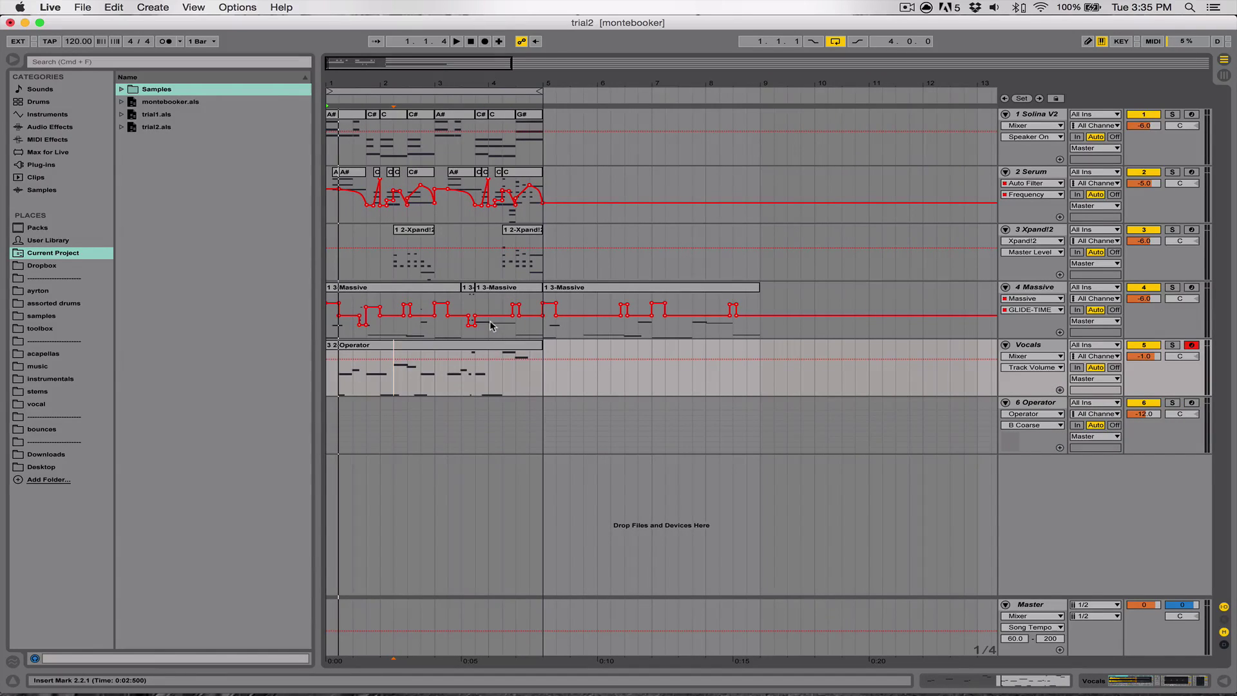
Select the Vocals clip, play the four-bar beat with it and check the Vocals track's devices.
{"action": "left_click", "coordinate": [454, 345]}
{"action": "scroll", "coordinate": [399, 283], "scroll_direction": "right", "scroll_amount": 5}
{"action": "scroll", "coordinate": [413, 209], "scroll_direction": "left", "scroll_amount": 5}
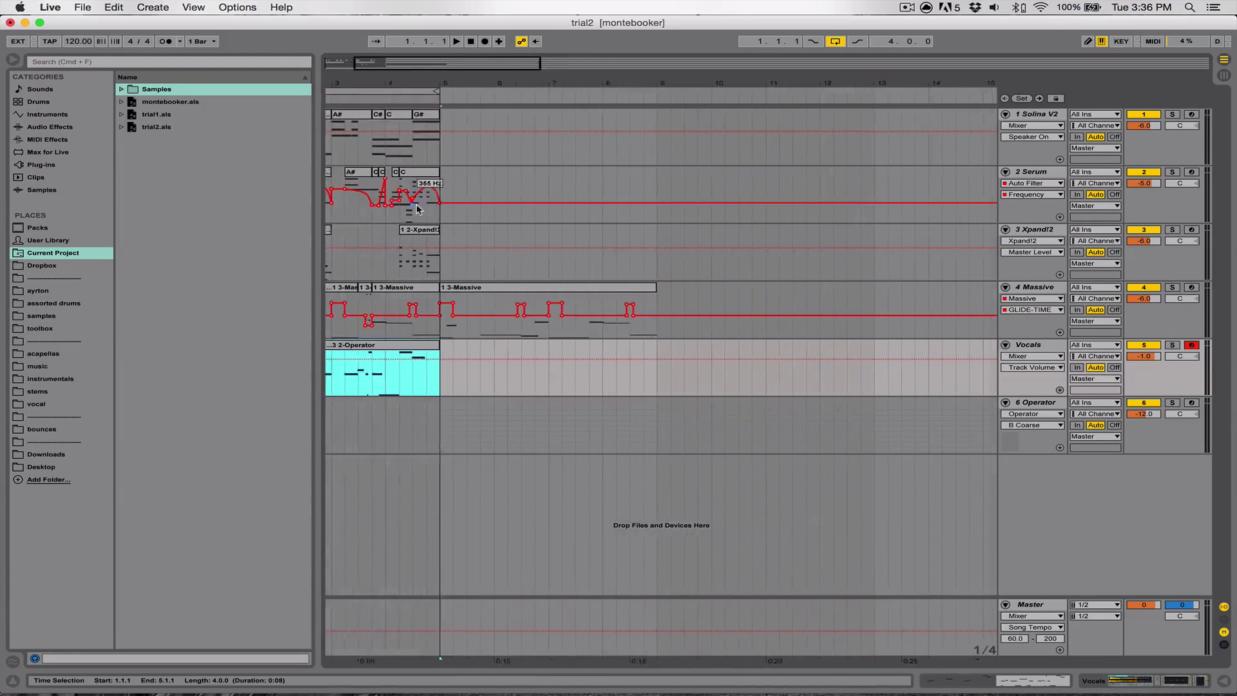
{"action": "left_click_drag", "start_coordinate": [437, 84], "coordinate": [391, 84]}
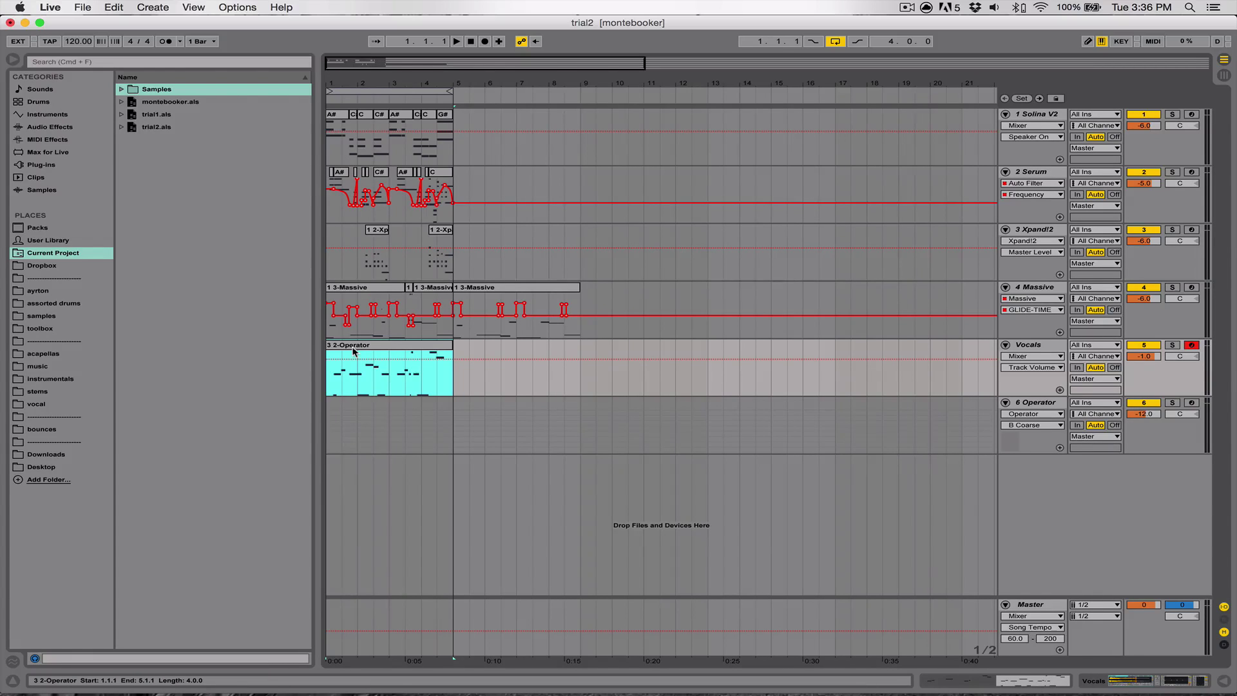
{"action": "key", "text": "space"}
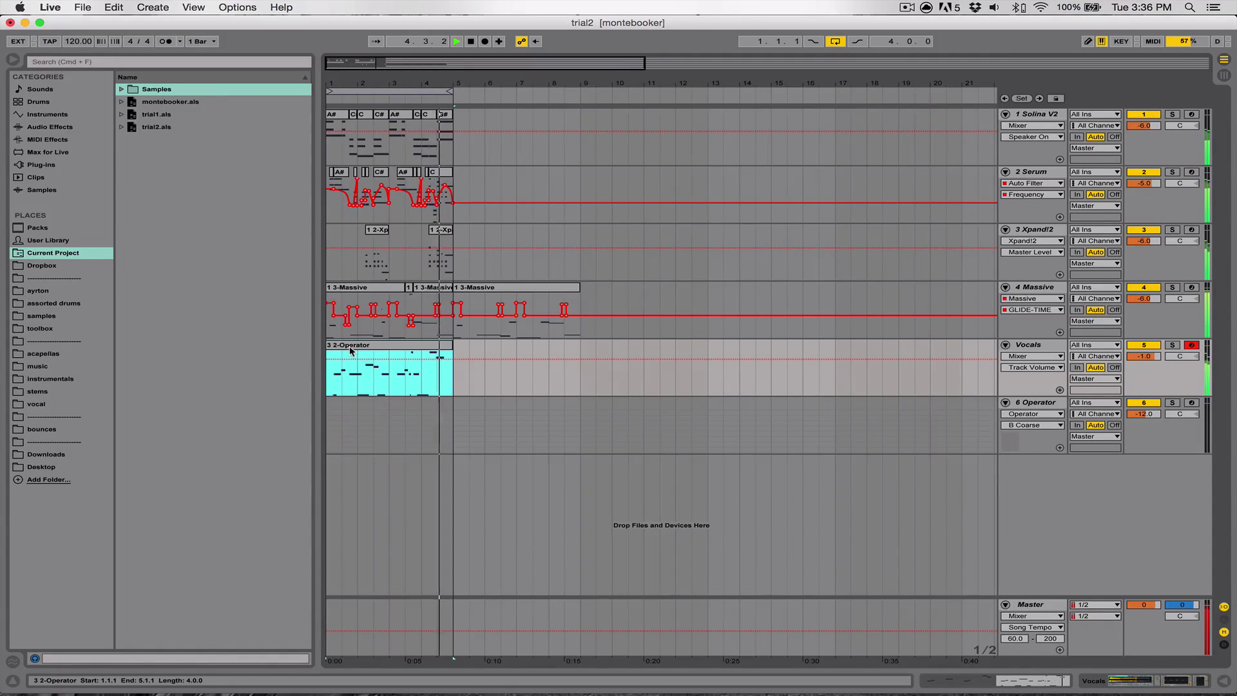
{"action": "key", "text": "space"}
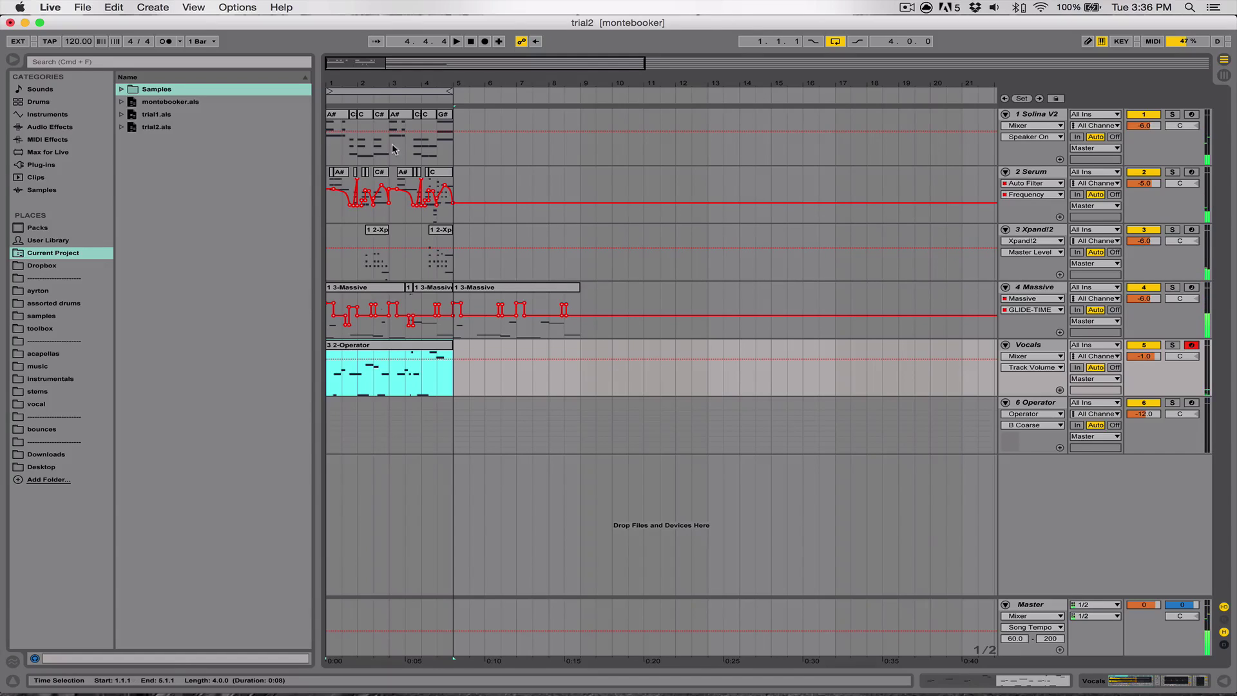
{"action": "left_click_drag", "start_coordinate": [361, 85], "coordinate": [396, 88]}
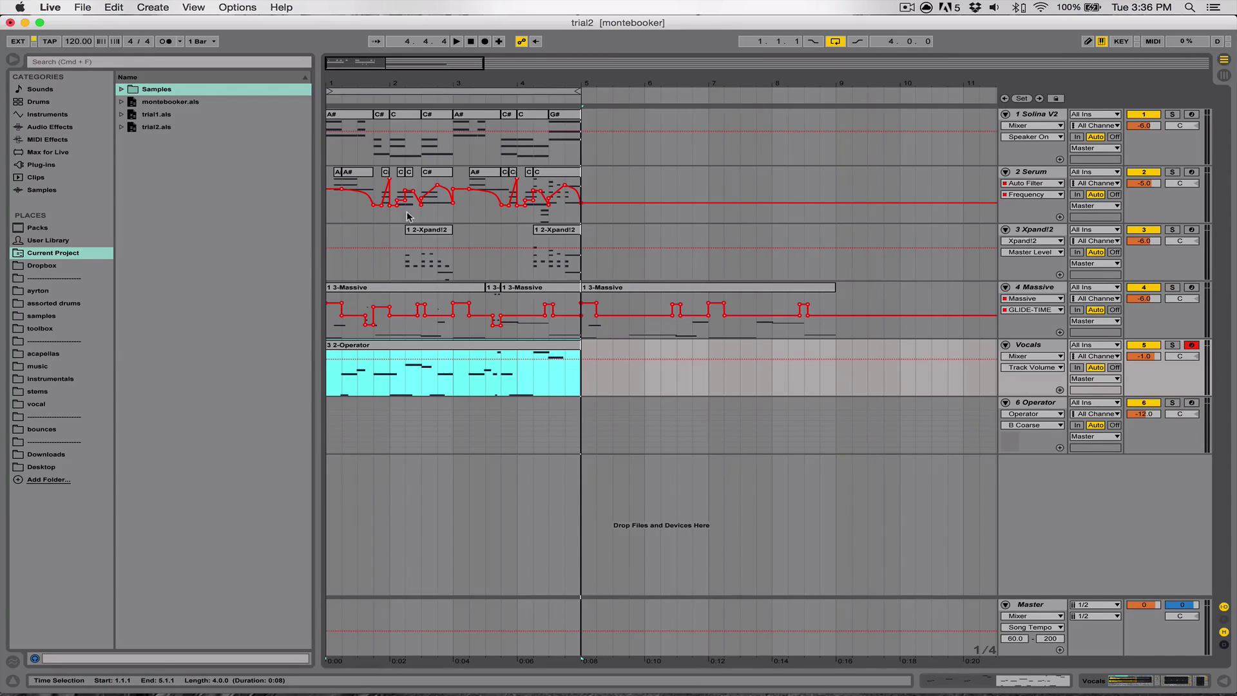
{"action": "left_click", "coordinate": [1224, 678]}
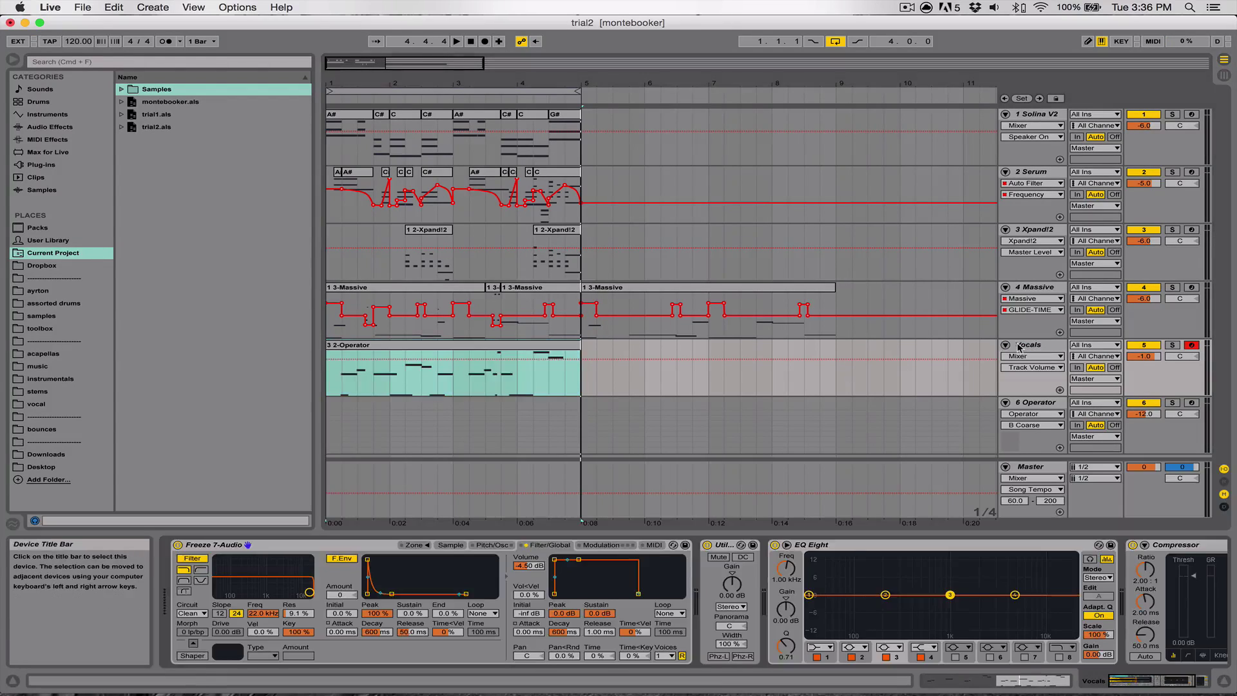
{"action": "left_click", "coordinate": [1224, 679]}
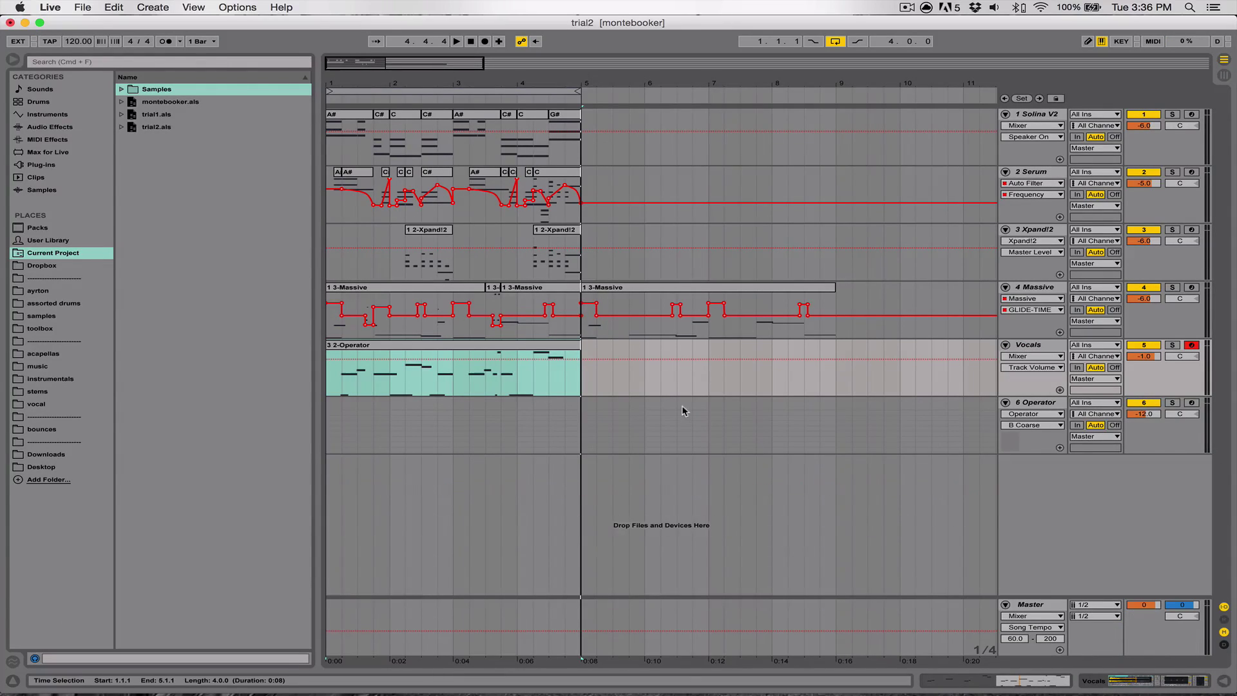
Insert a new MIDI track and place it above the Solina V2 track.
{"action": "left_click", "coordinate": [1044, 115]}
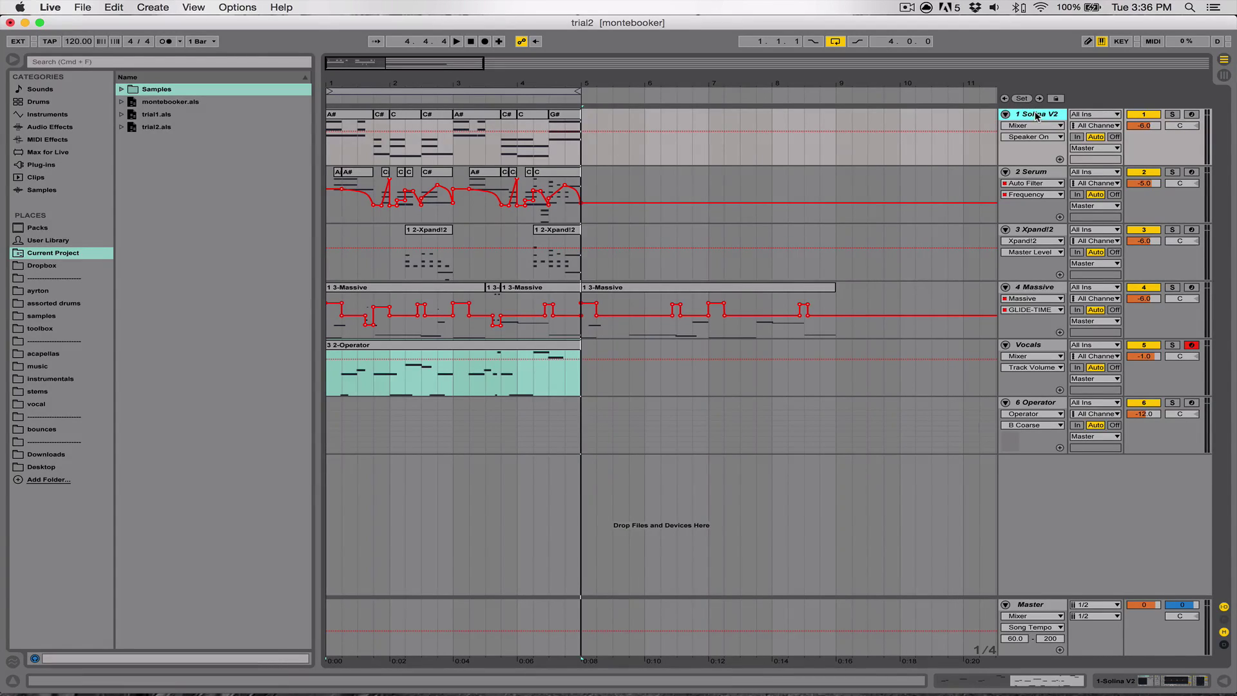
{"action": "key", "text": "super+shift+t"}
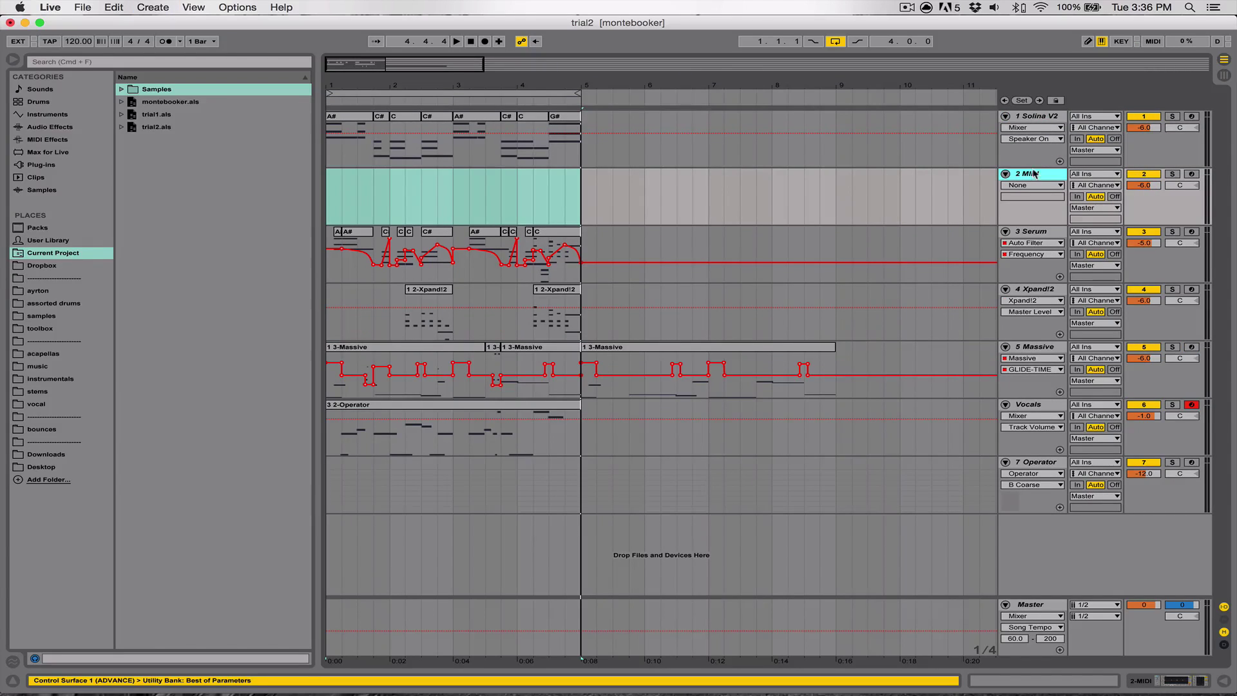
{"action": "left_click_drag", "start_coordinate": [1033, 174], "coordinate": [1032, 119]}
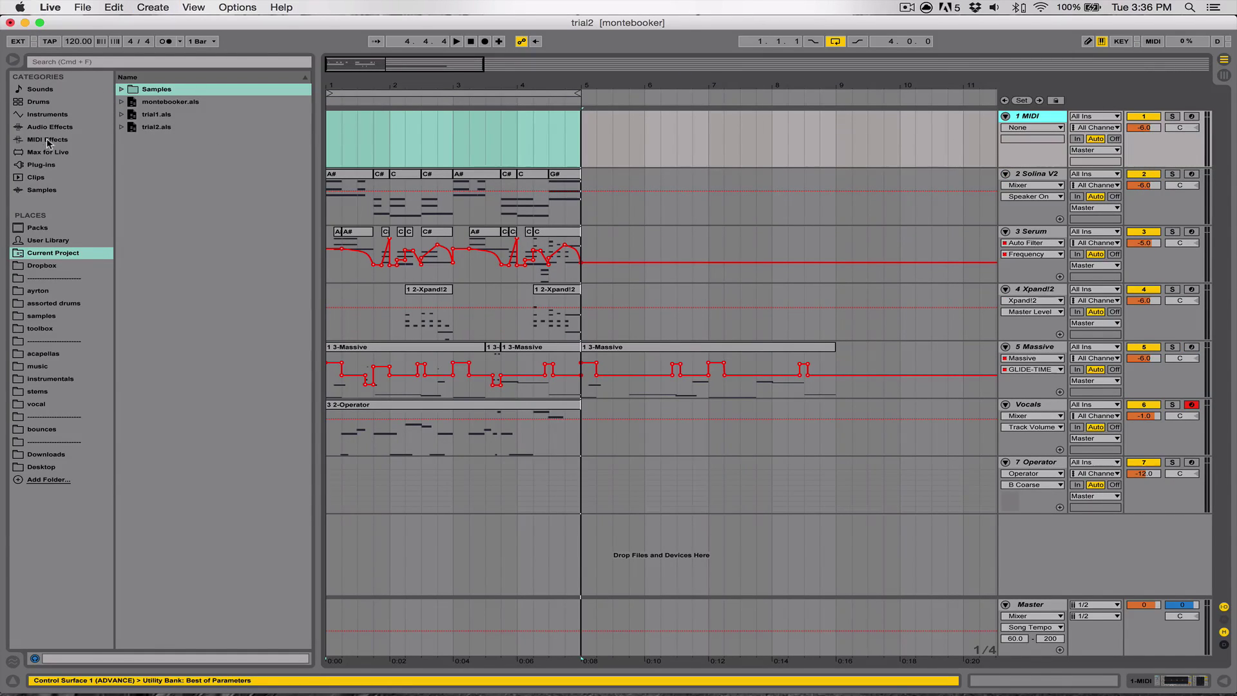
Load an empty Drum Rack onto the new MIDI track.
{"action": "left_click", "coordinate": [48, 115]}
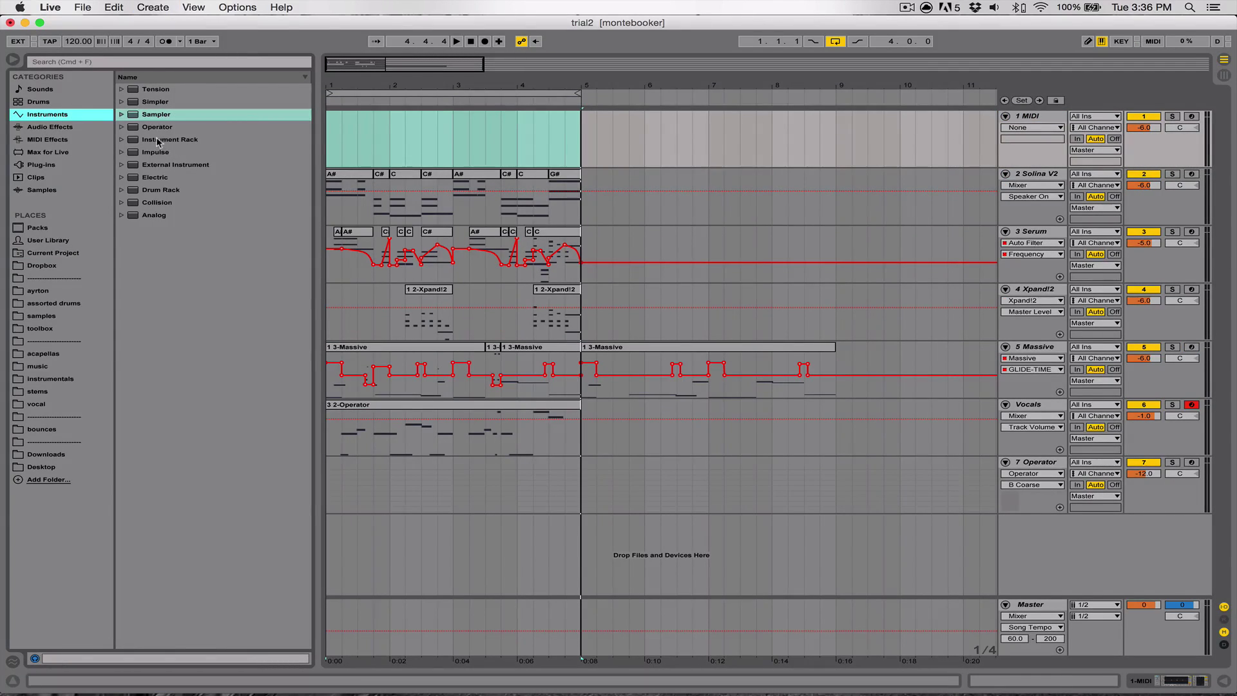
{"action": "left_click_drag", "start_coordinate": [159, 140], "coordinate": [158, 142]}
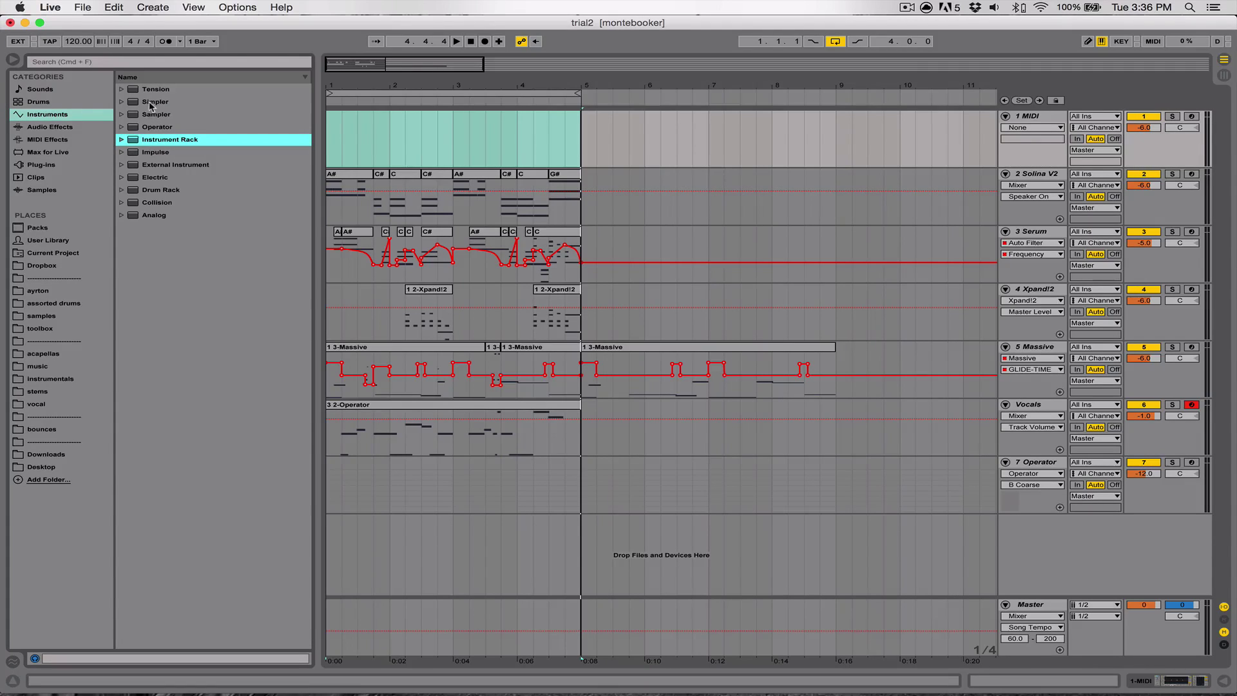
{"action": "left_click_drag", "start_coordinate": [174, 190], "coordinate": [377, 143]}
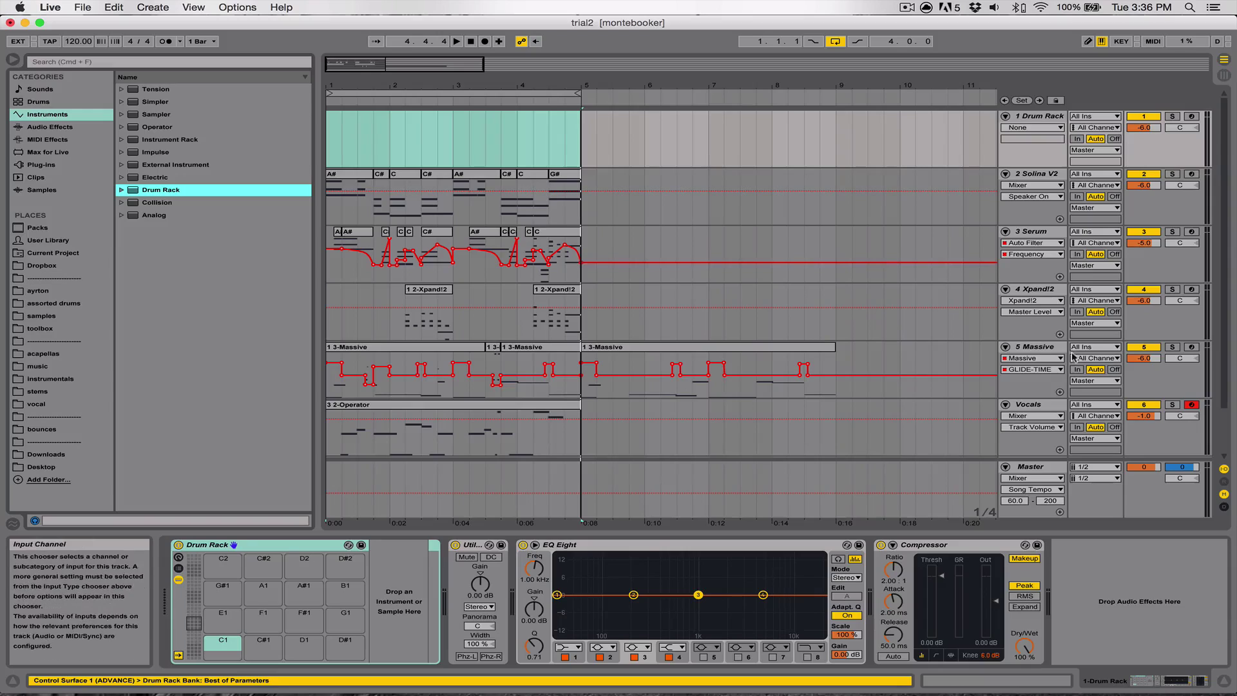
Rename the Massive track to "Sub".
{"action": "left_click", "coordinate": [1059, 349]}
{"action": "key", "text": "super+r"}
{"action": "type", "text": "S"}
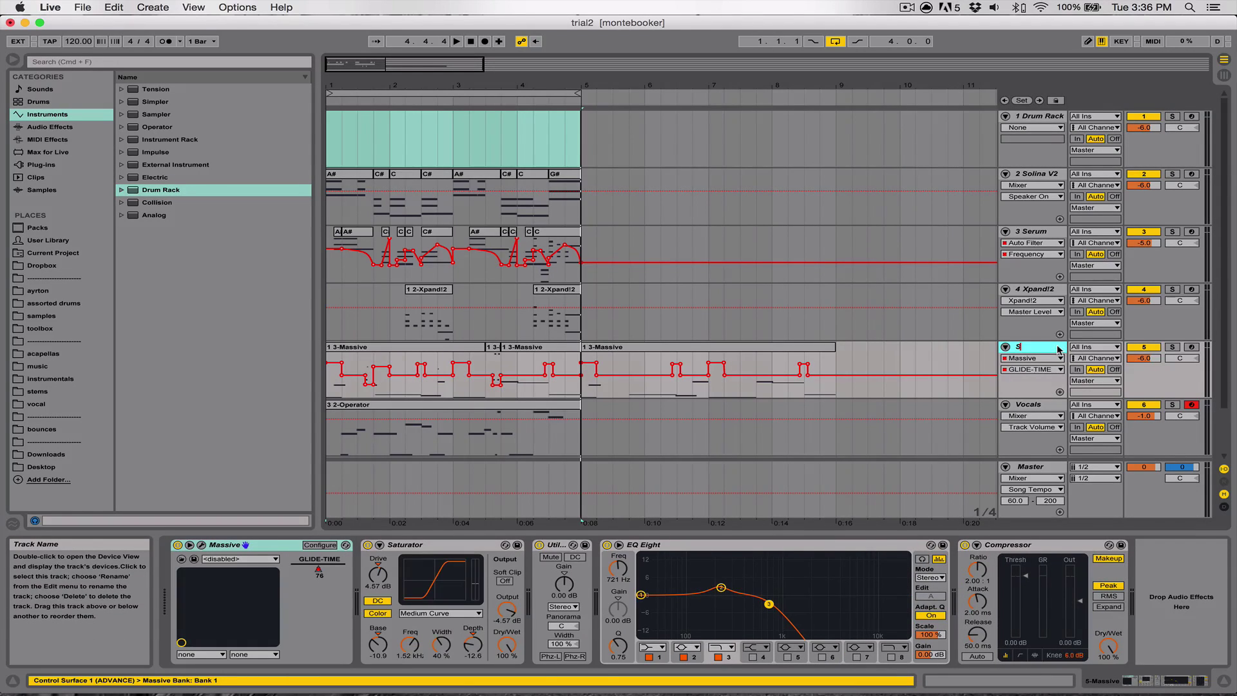
{"action": "type", "text": "ub"}
{"action": "key", "text": "Return"}
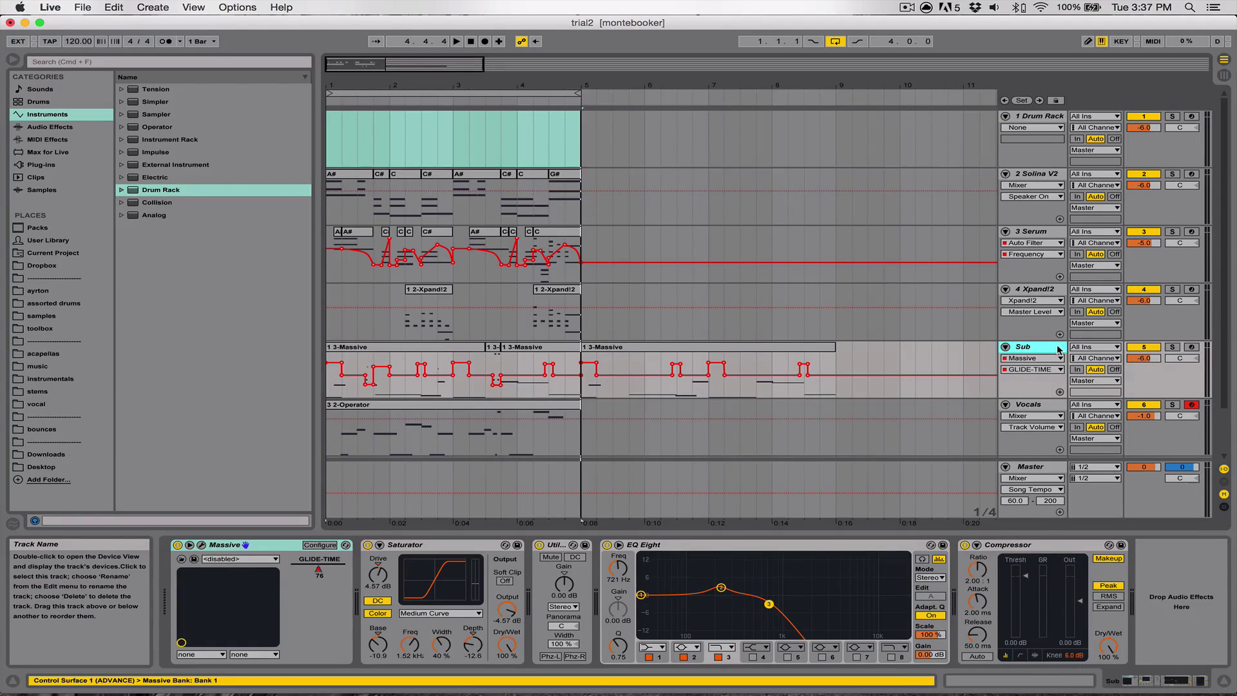
Select the Drum Rack track and open the Kicks folder of Noir Sound Drum Kit Vol.1 in the samples library.
{"action": "left_click", "coordinate": [1023, 122]}
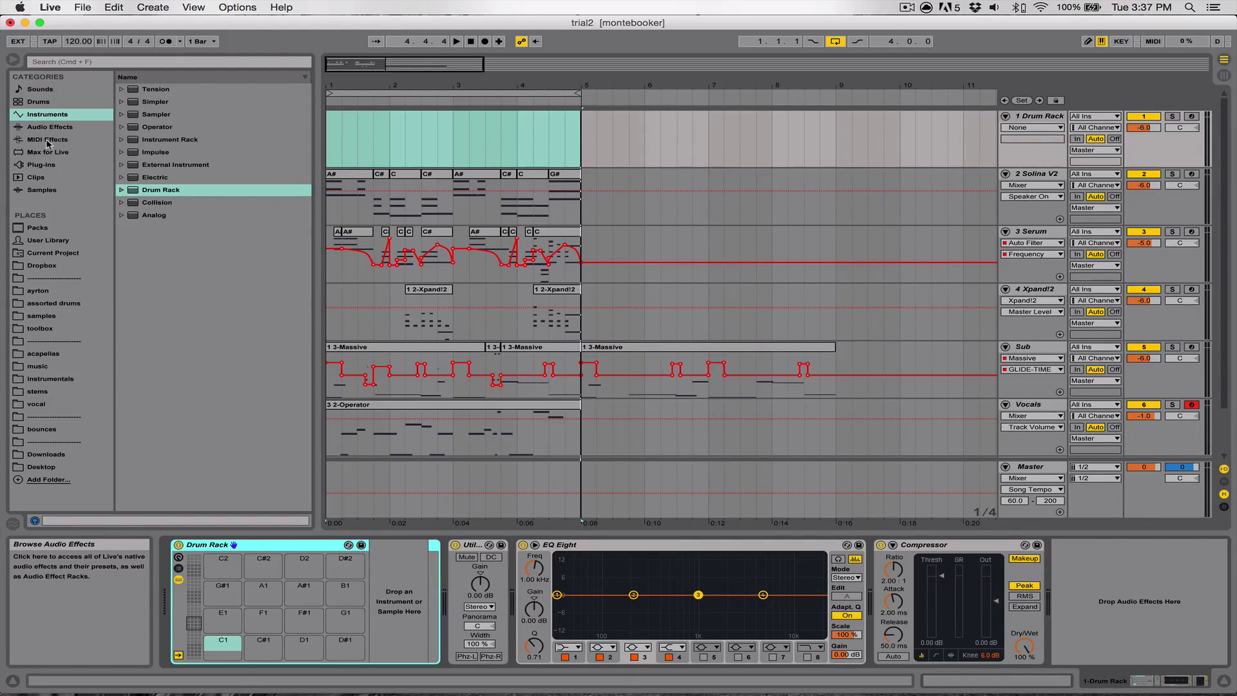
{"action": "left_click", "coordinate": [41, 165]}
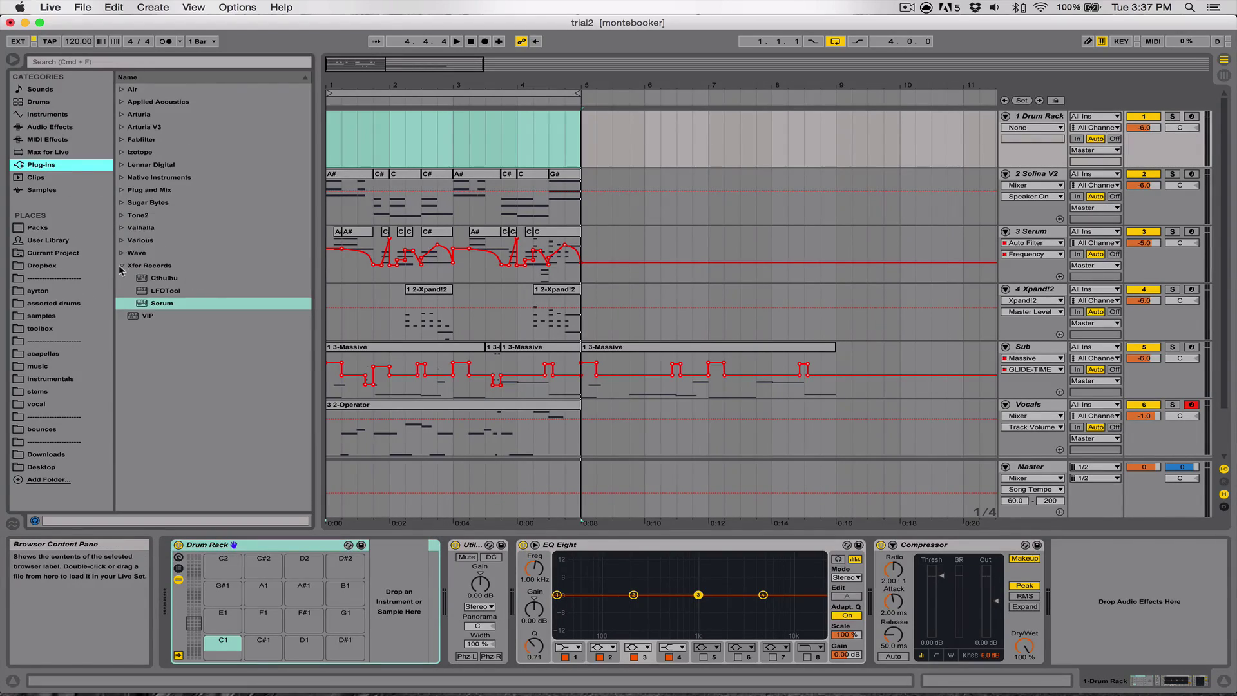
{"action": "left_click", "coordinate": [120, 266]}
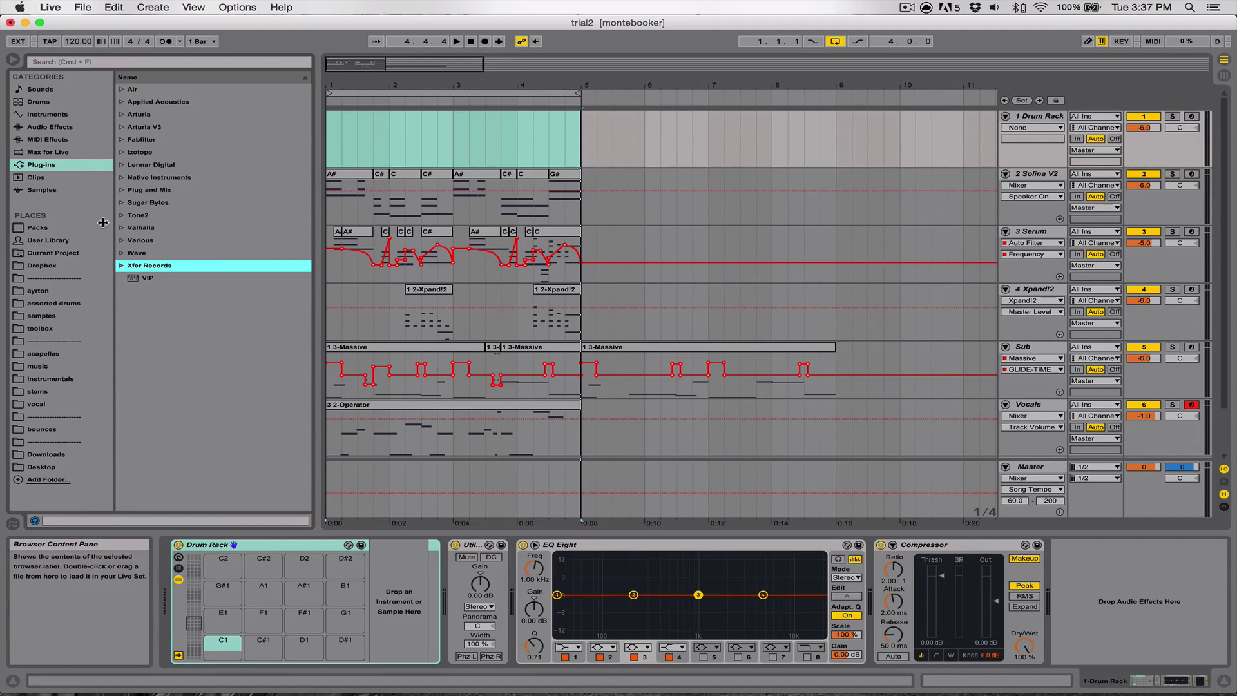
{"action": "left_click", "coordinate": [50, 315]}
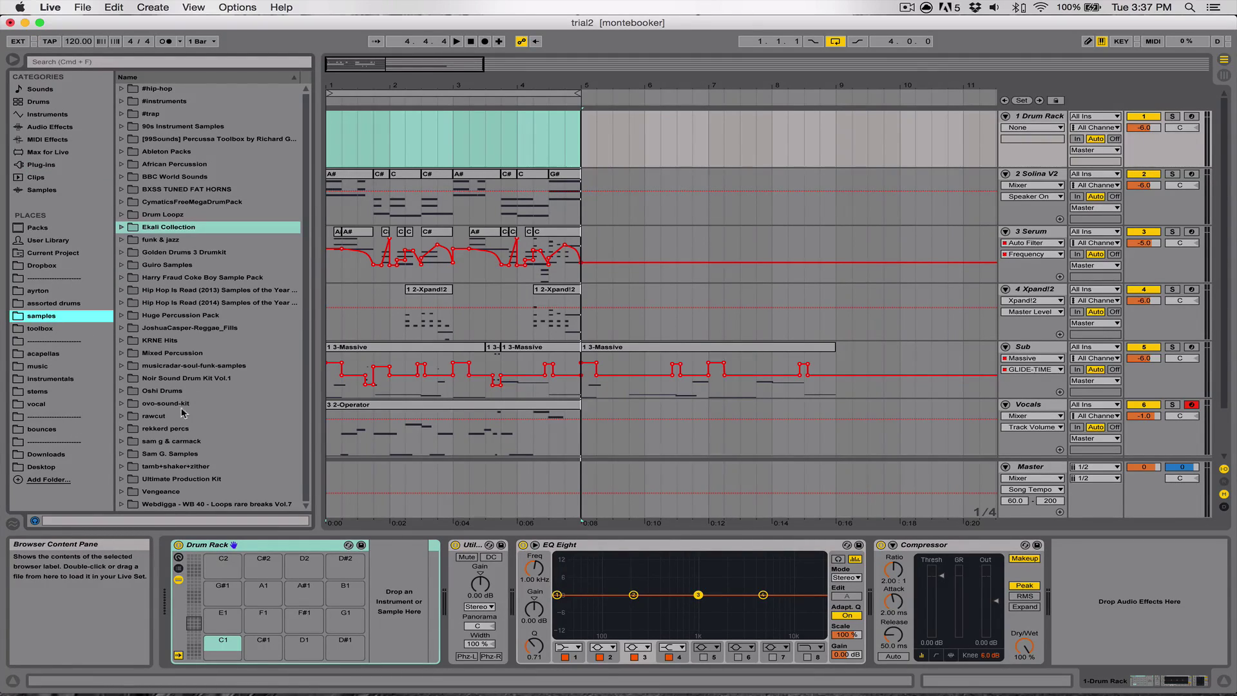
{"action": "left_click", "coordinate": [133, 381]}
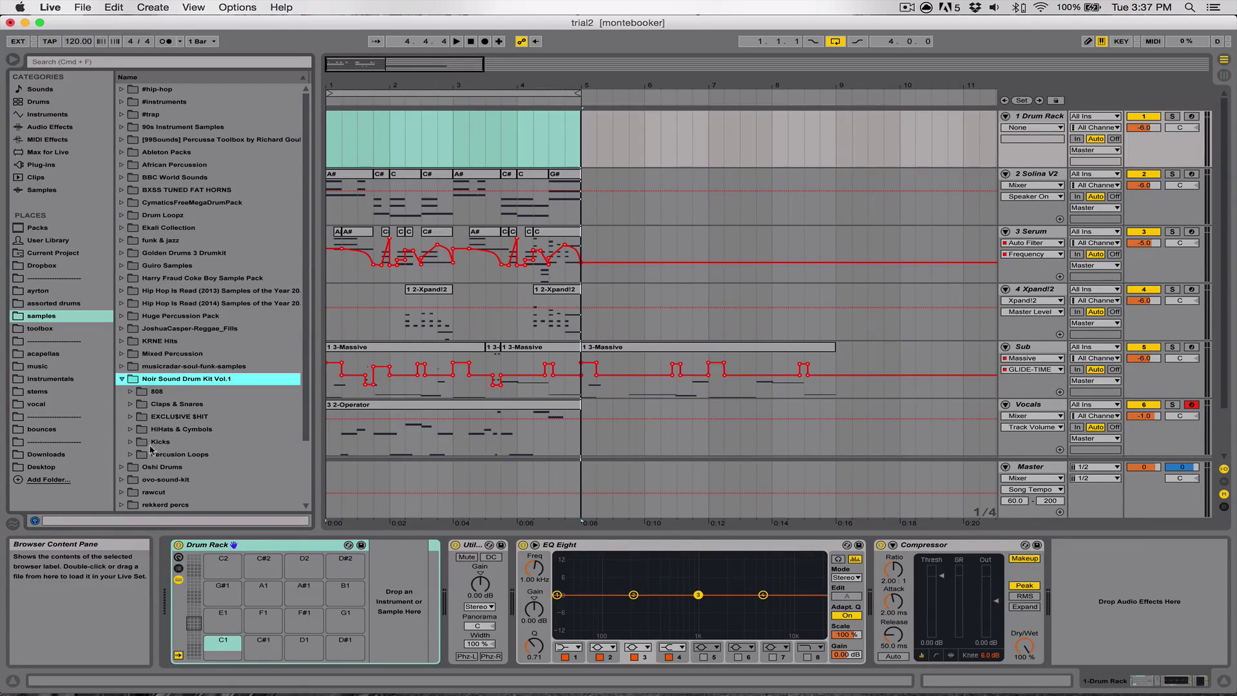
{"action": "left_click", "coordinate": [139, 444]}
{"action": "left_click", "coordinate": [131, 443]}
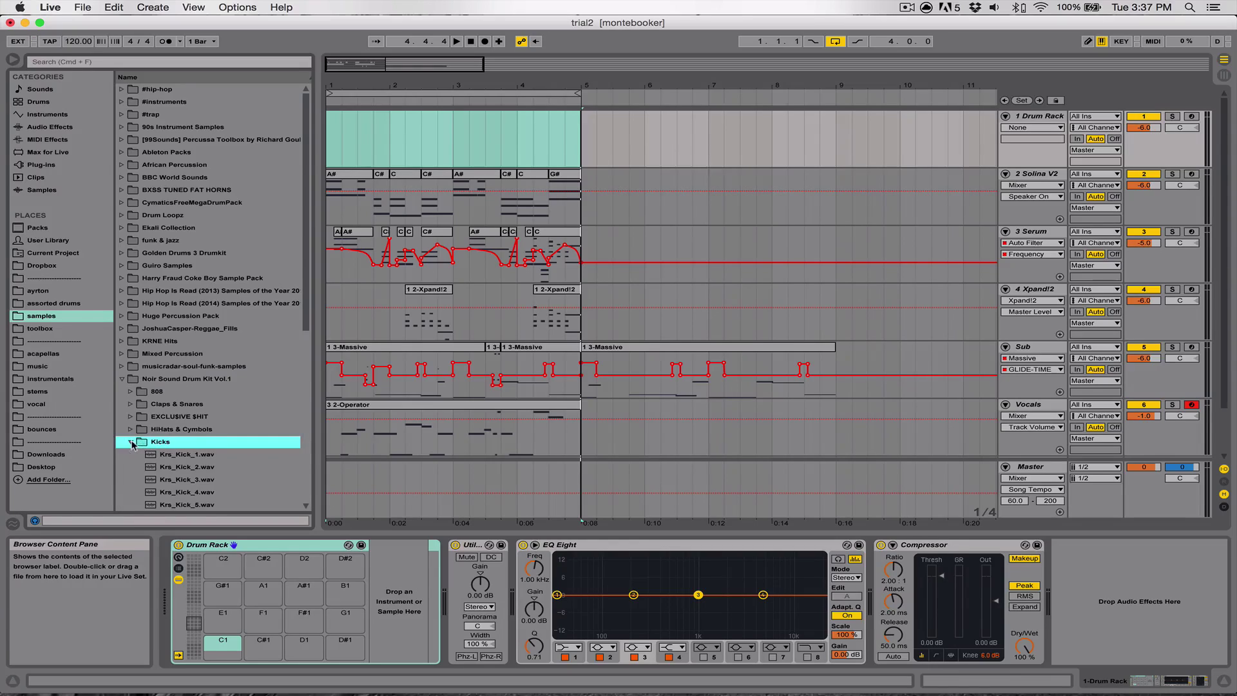
Look through the kick samples, preview Krs_Kick_6.wav and play the start of the beat for reference.
{"action": "scroll", "coordinate": [211, 380], "scroll_direction": "down", "scroll_amount": 5}
{"action": "scroll", "coordinate": [205, 412], "scroll_direction": "down", "scroll_amount": 5}
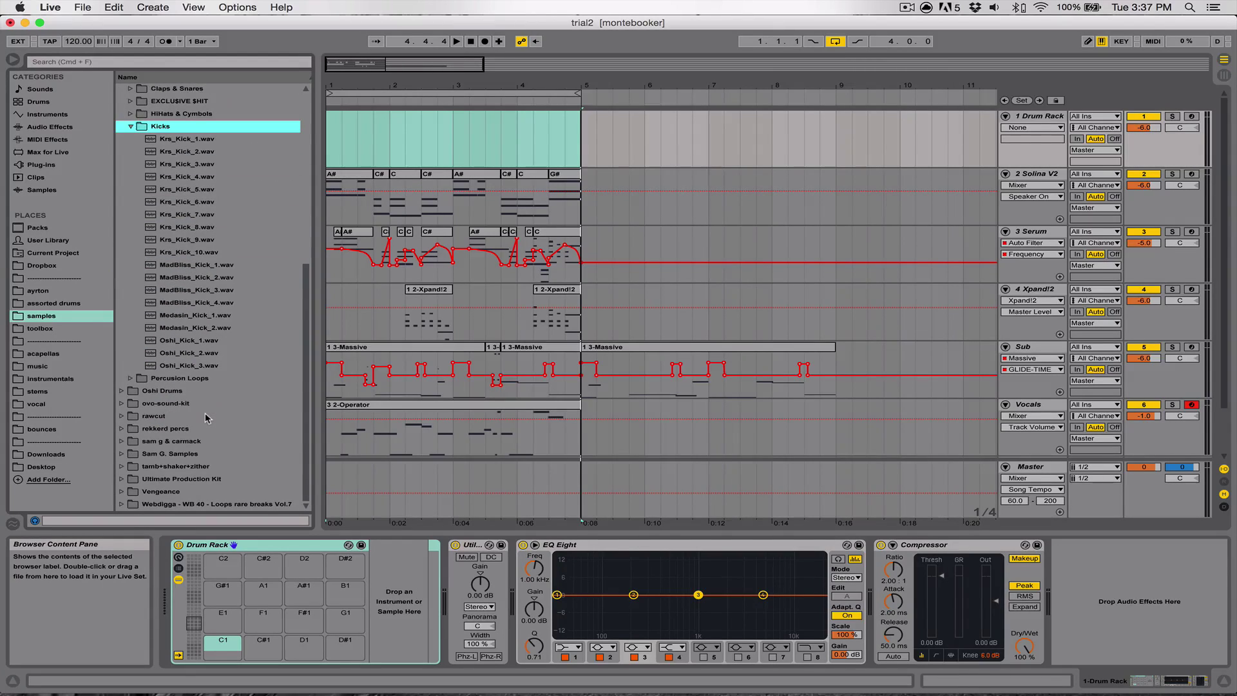
{"action": "scroll", "coordinate": [204, 413], "scroll_direction": "up", "scroll_amount": 6}
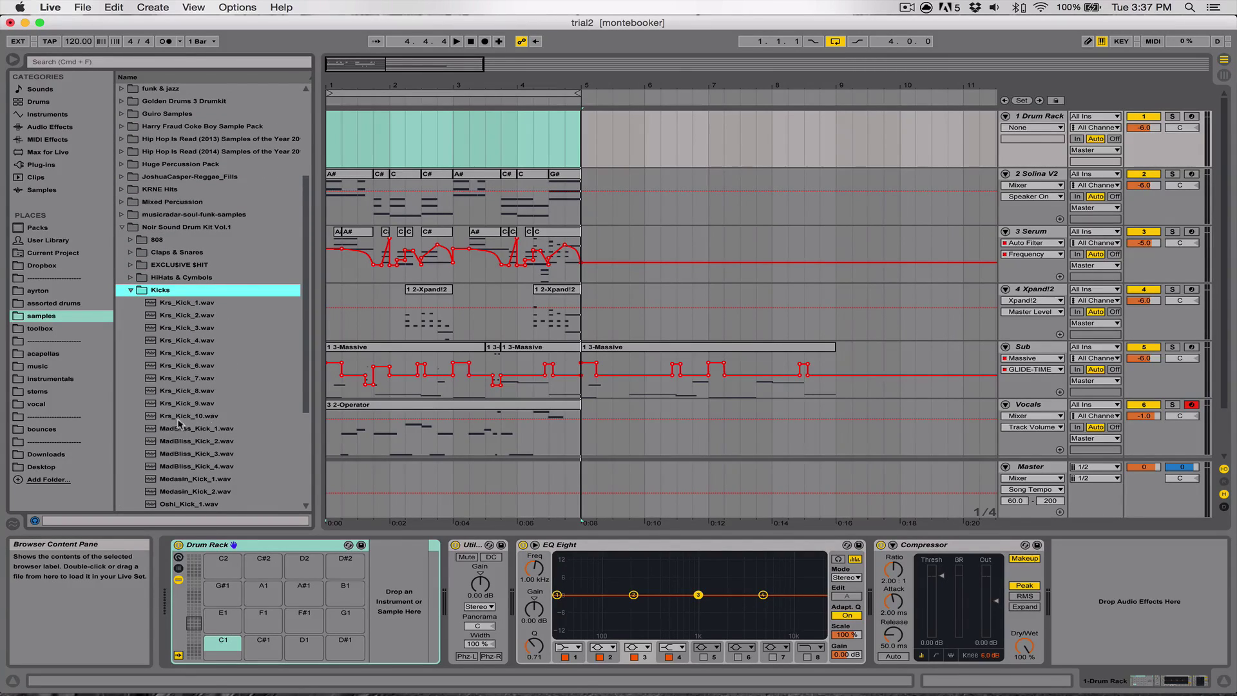
{"action": "left_click", "coordinate": [172, 365]}
{"action": "key", "text": "Left"}
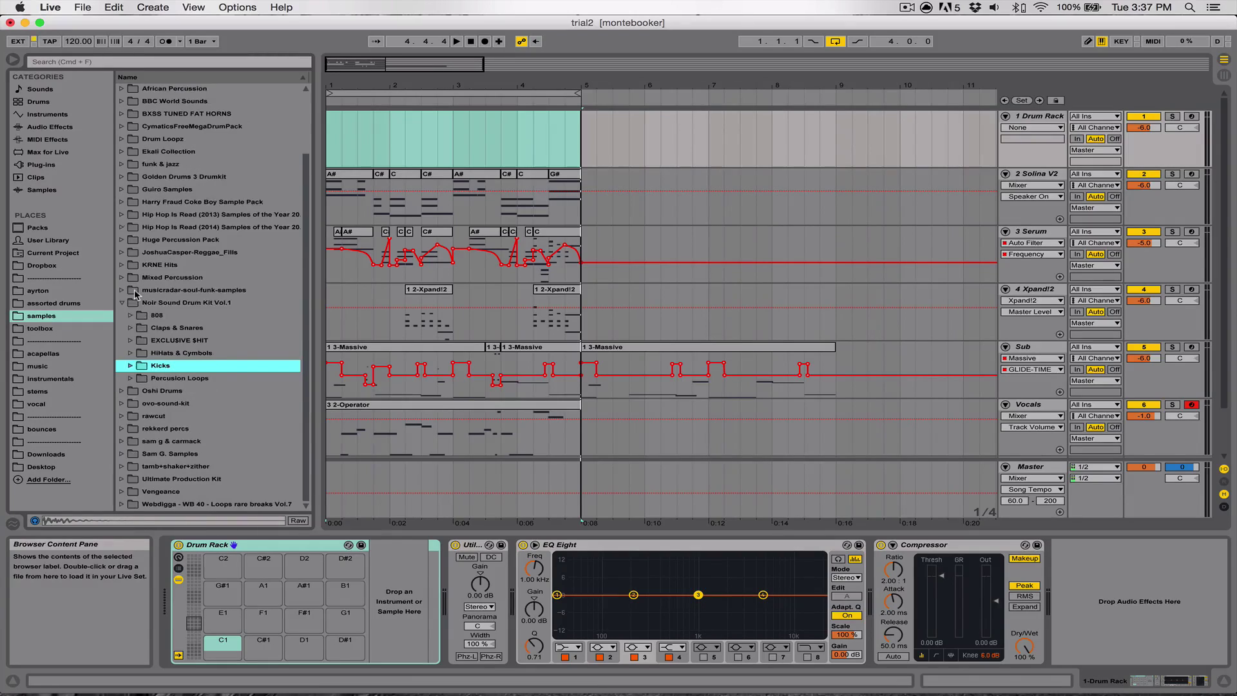
{"action": "key", "text": "space"}
{"action": "left_click", "coordinate": [130, 365]}
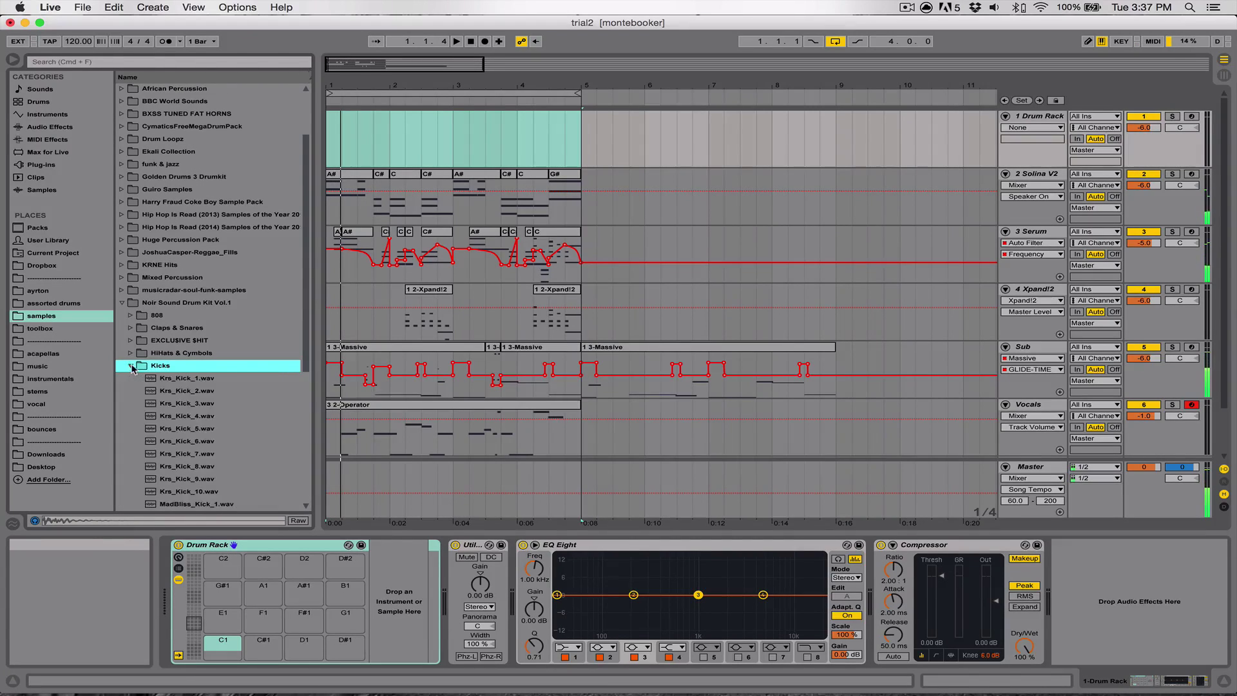
{"action": "scroll", "coordinate": [197, 421], "scroll_direction": "down", "scroll_amount": 5}
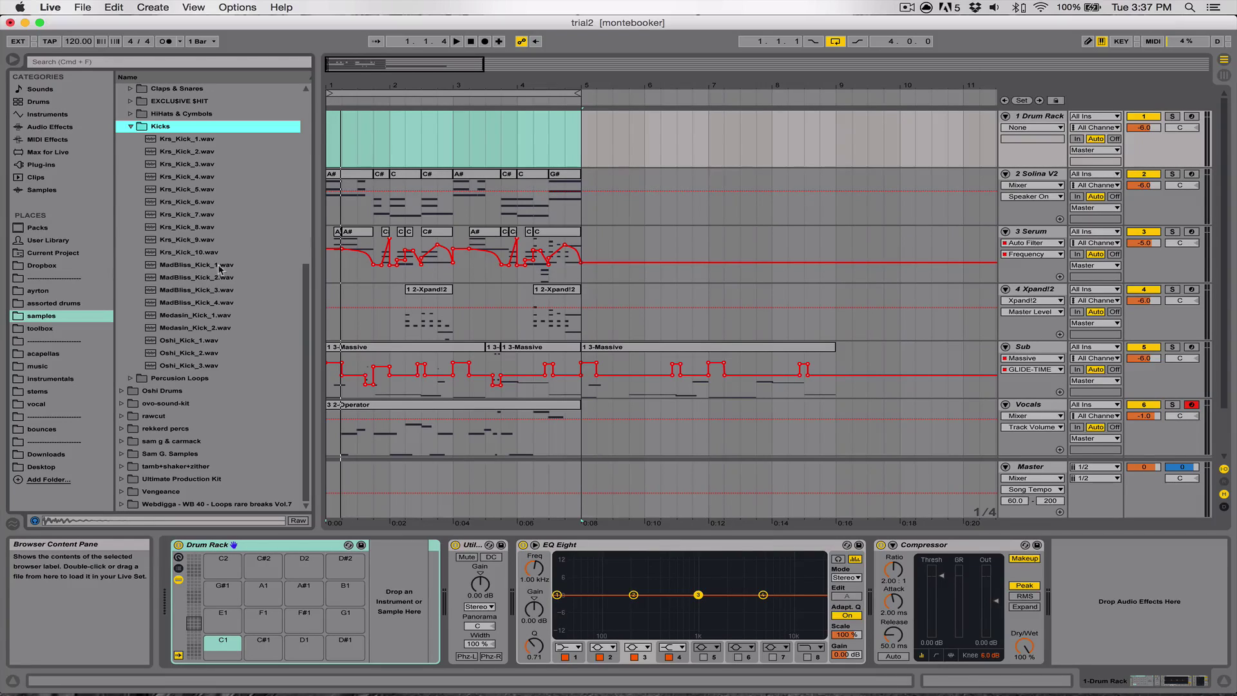
Audition several MadBliss, Medasin and Krs kick samples to compare their sounds.
{"action": "left_click", "coordinate": [198, 266]}
{"action": "left_click", "coordinate": [199, 290]}
{"action": "left_click", "coordinate": [198, 266]}
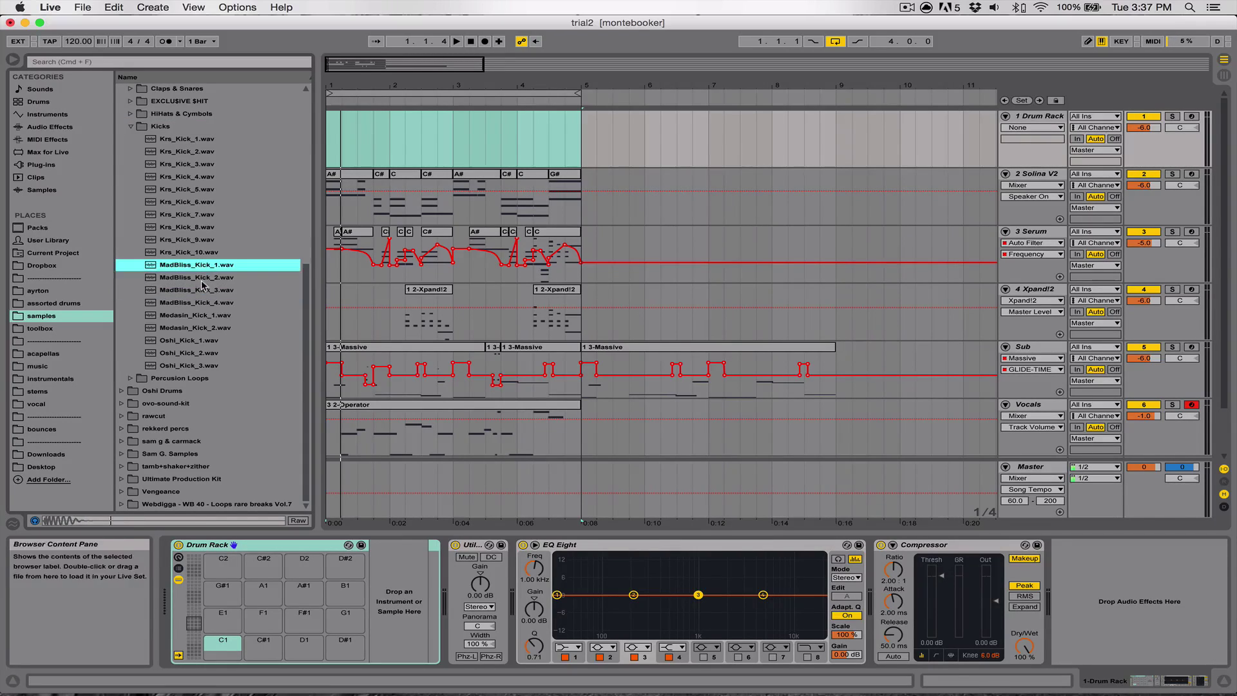
{"action": "left_click", "coordinate": [201, 279]}
{"action": "left_click", "coordinate": [200, 304]}
{"action": "left_click", "coordinate": [204, 329]}
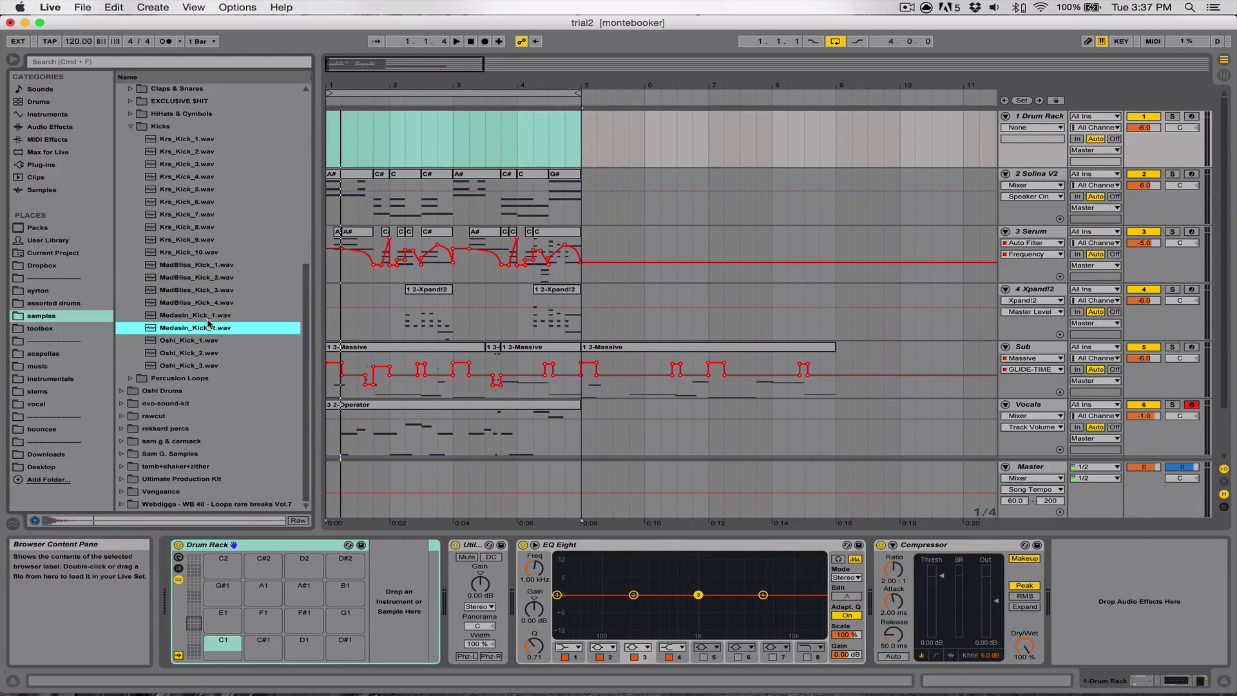
{"action": "left_click", "coordinate": [207, 318]}
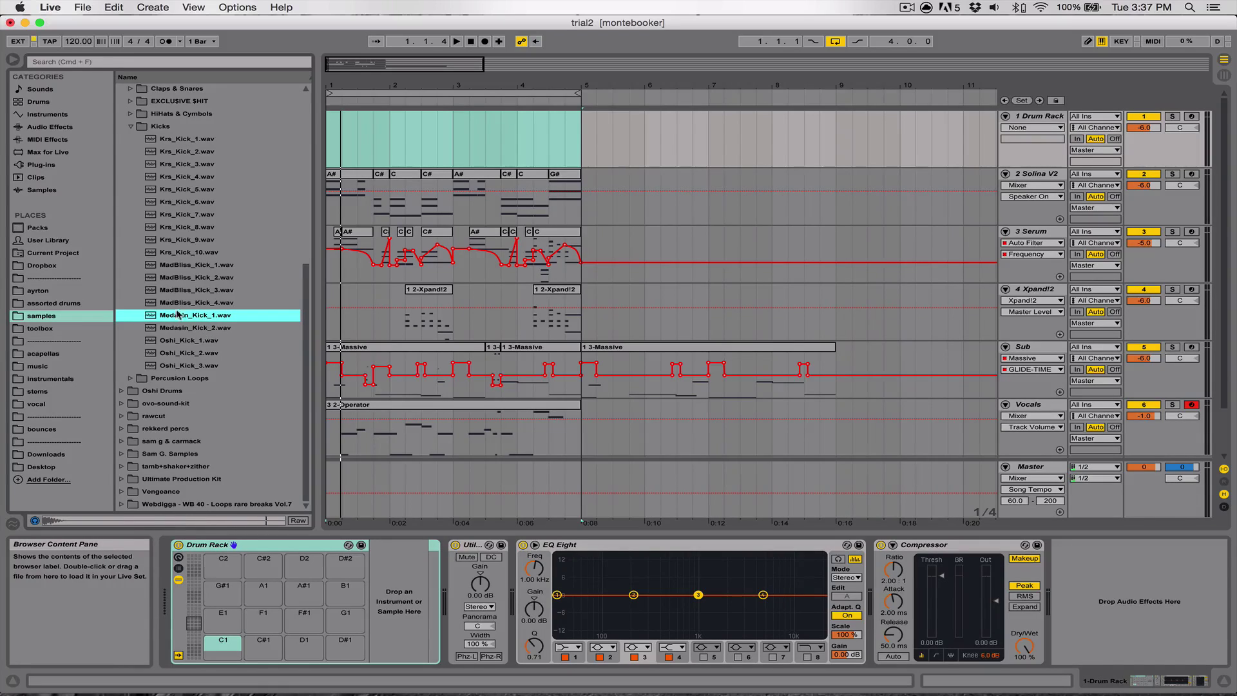
{"action": "left_click", "coordinate": [204, 266]}
{"action": "left_click", "coordinate": [206, 278]}
{"action": "left_click", "coordinate": [208, 266]}
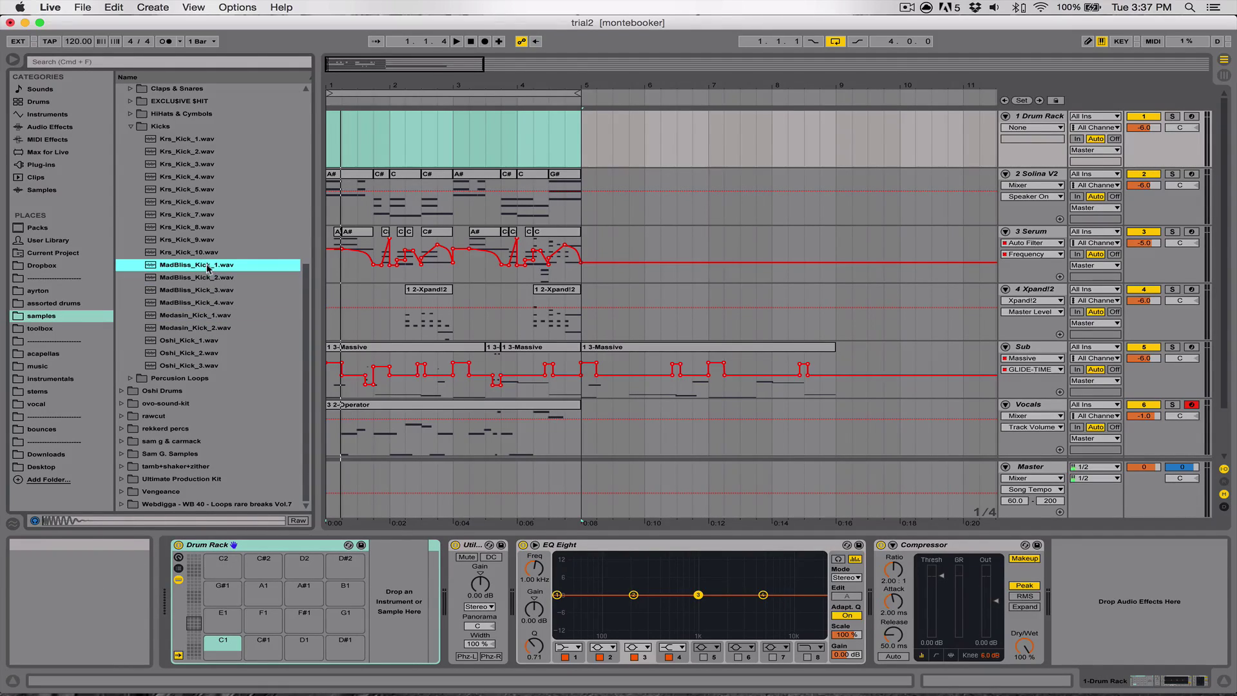
{"action": "left_click", "coordinate": [198, 165]}
{"action": "left_click", "coordinate": [199, 152]}
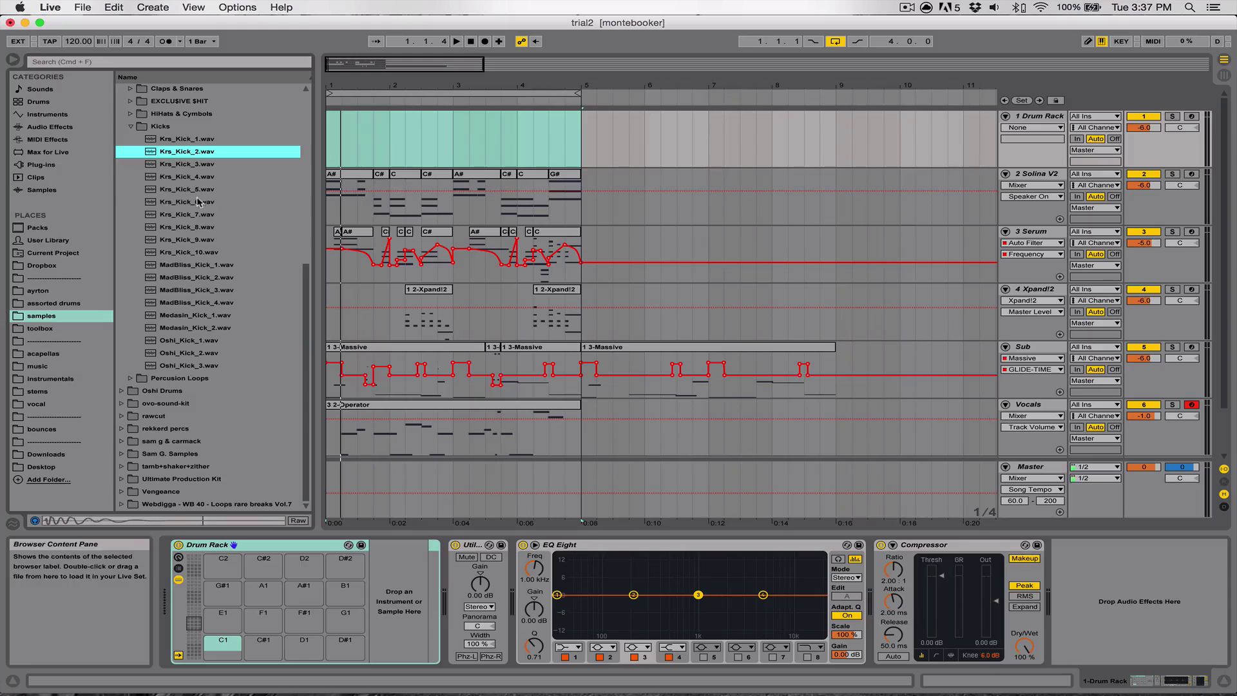
{"action": "left_click", "coordinate": [198, 203]}
{"action": "left_click", "coordinate": [198, 214]}
{"action": "left_click", "coordinate": [198, 242]}
{"action": "left_click", "coordinate": [199, 253]}
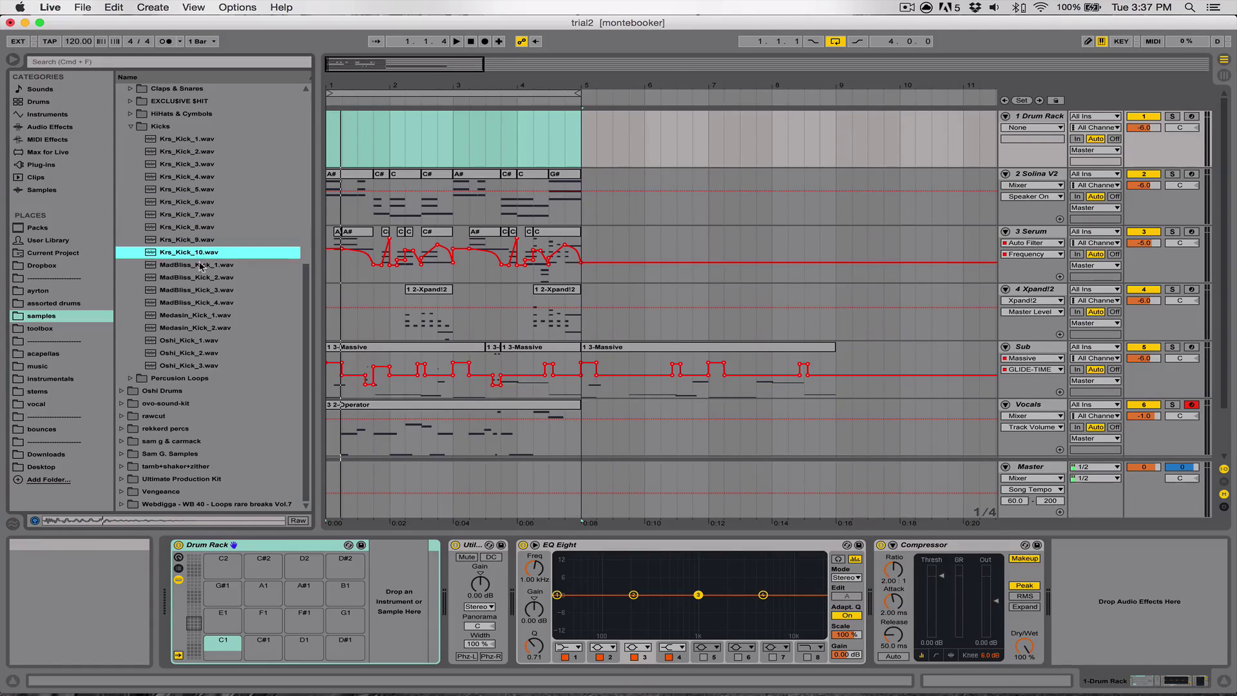
Audition the first three MadBliss kicks, load MadBliss_Kick_3.wav onto the Drum Rack's C1 pad and hide the browser.
{"action": "left_click", "coordinate": [201, 266]}
{"action": "key", "text": "XF86AudioLowerVolume"}
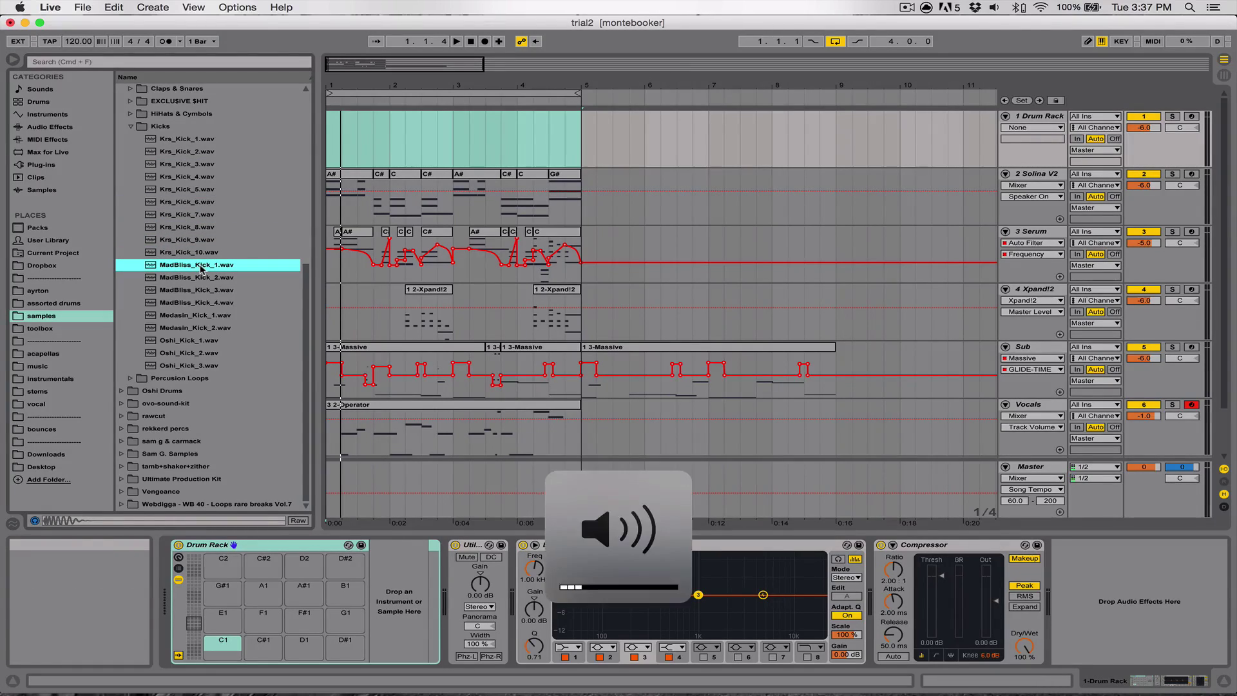
{"action": "left_click", "coordinate": [201, 277]}
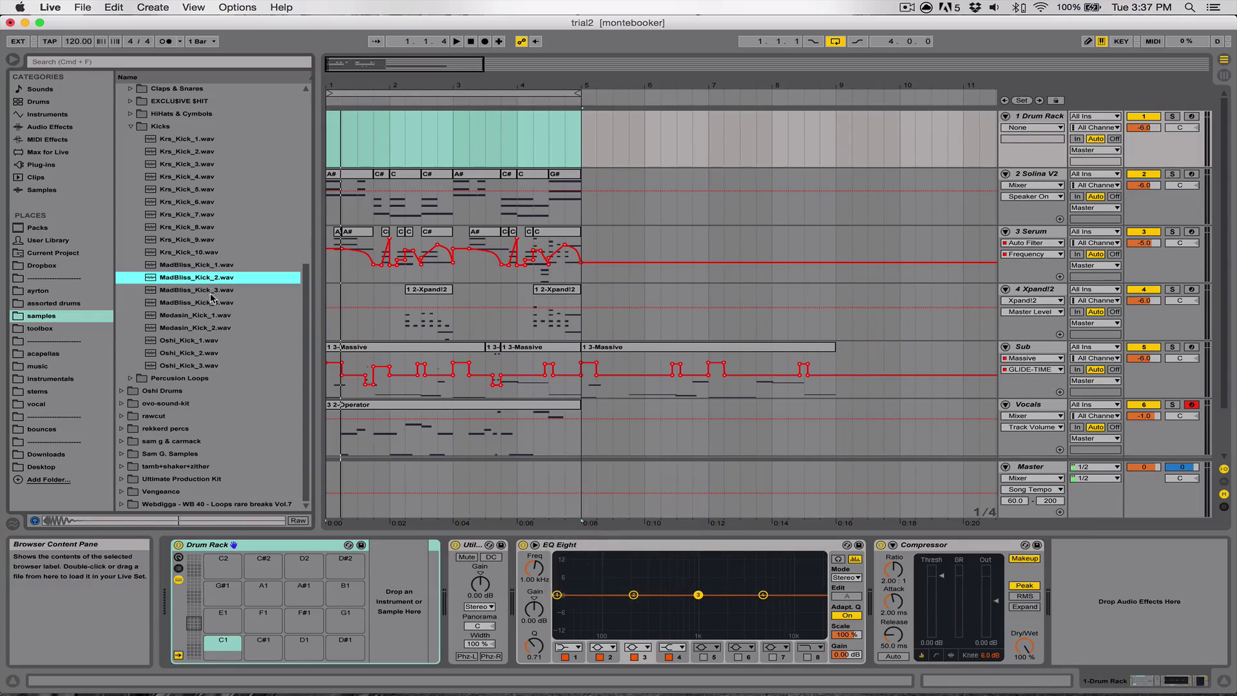
{"action": "left_click", "coordinate": [211, 290]}
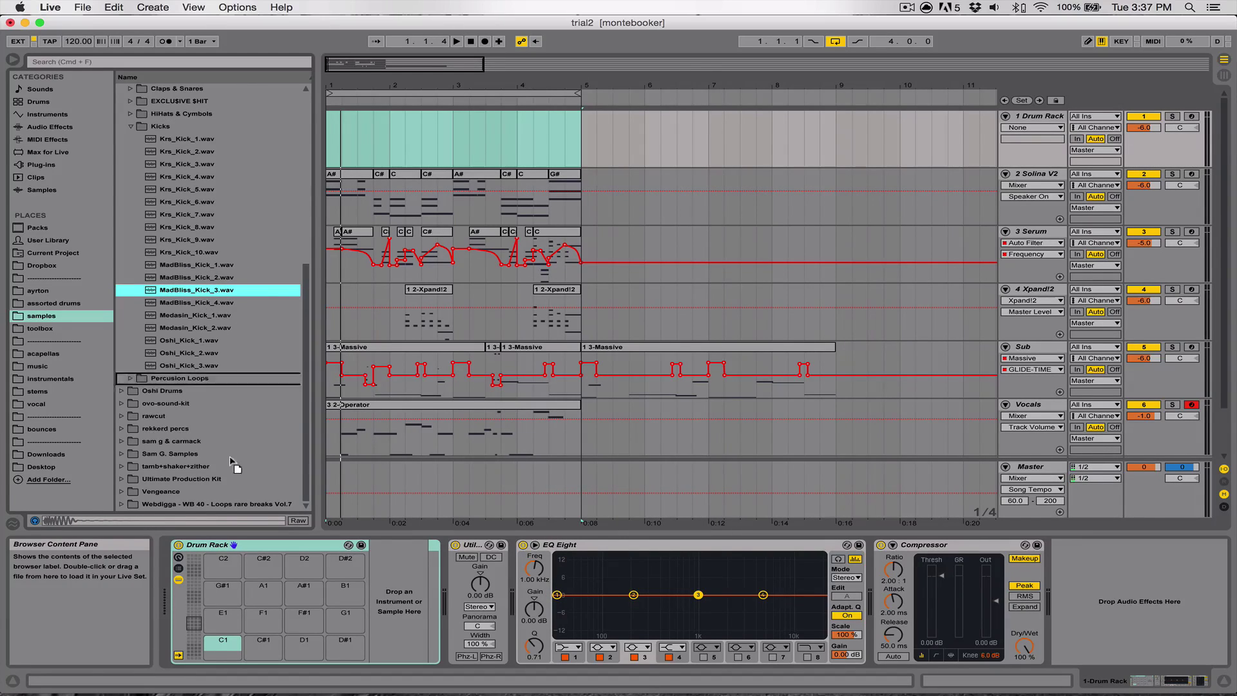
{"action": "left_click_drag", "start_coordinate": [231, 461], "coordinate": [224, 645]}
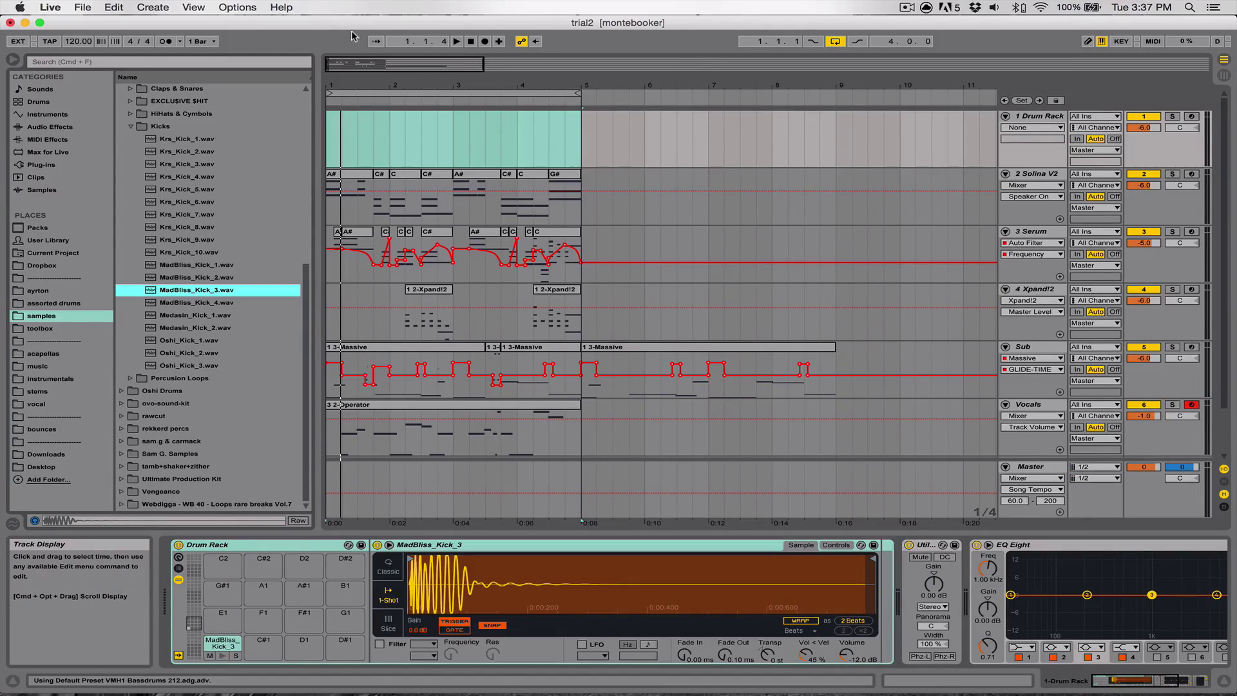
{"action": "left_click", "coordinate": [13, 59]}
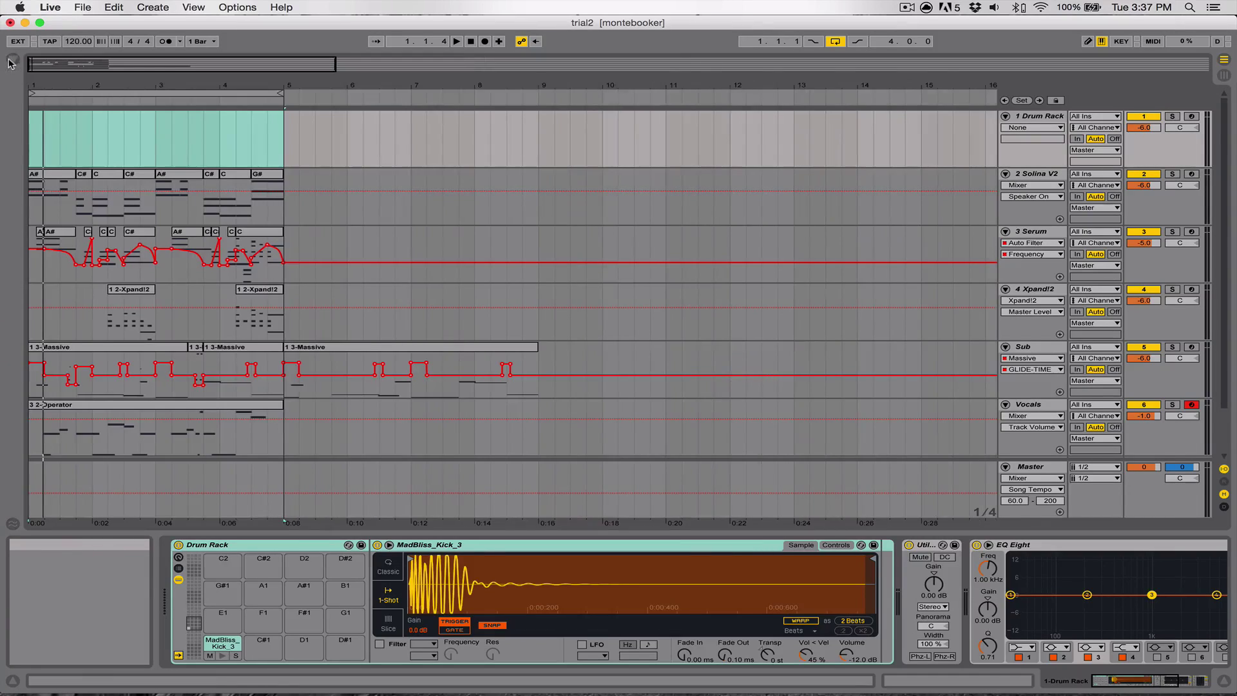
Create an empty two-bar MIDI clip on the Drum Rack track from 1.1.1 to 3.1.1.
{"action": "left_click", "coordinate": [79, 136]}
{"action": "left_click", "coordinate": [35, 158]}
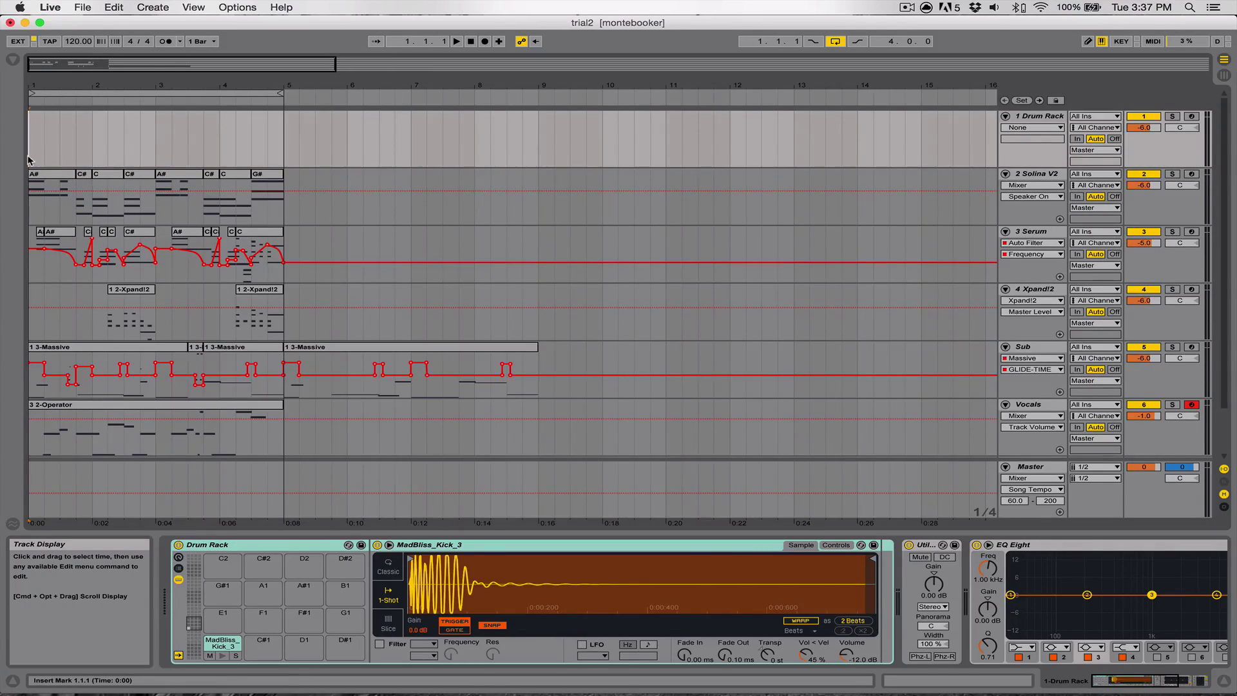
{"action": "mouse_move", "coordinate": [30, 159]}
{"action": "left_mouse_down"}
{"action": "mouse_move", "coordinate": [146, 147]}
{"action": "mouse_move", "coordinate": [29, 136]}
{"action": "left_mouse_up"}
{"action": "left_click", "coordinate": [146, 148]}
{"action": "left_click", "coordinate": [156, 145]}
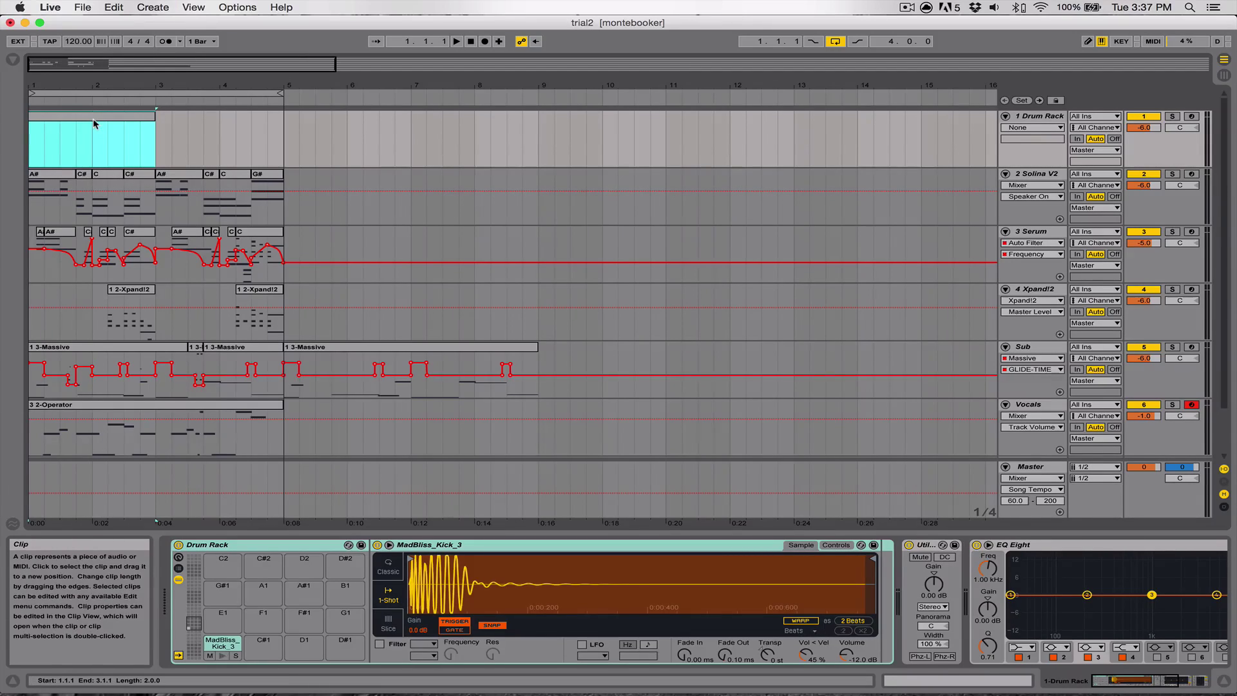
{"action": "key", "text": "super+shift+m"}
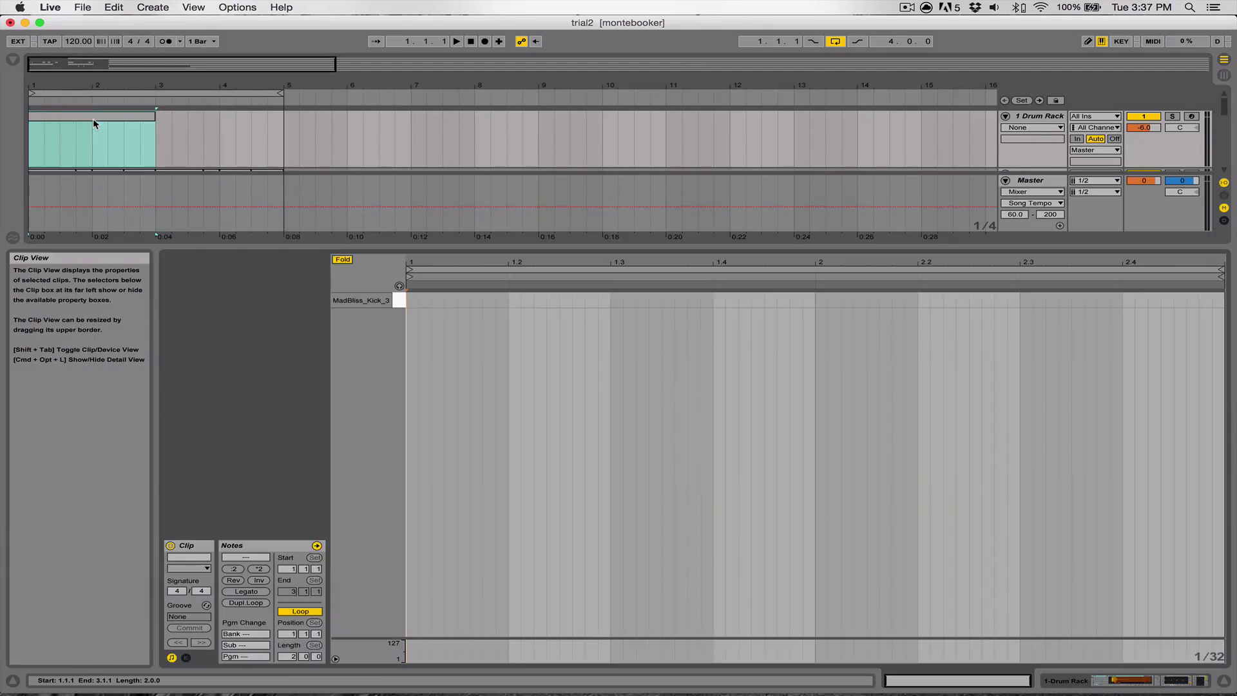
Place a MadBliss_Kick_3 note at 1.1.1 in the drum clip and play it against the beat.
{"action": "double_click", "coordinate": [412, 300]}
{"action": "key", "text": "space"}
{"action": "key", "text": "XF86AudioRaiseVolume"}
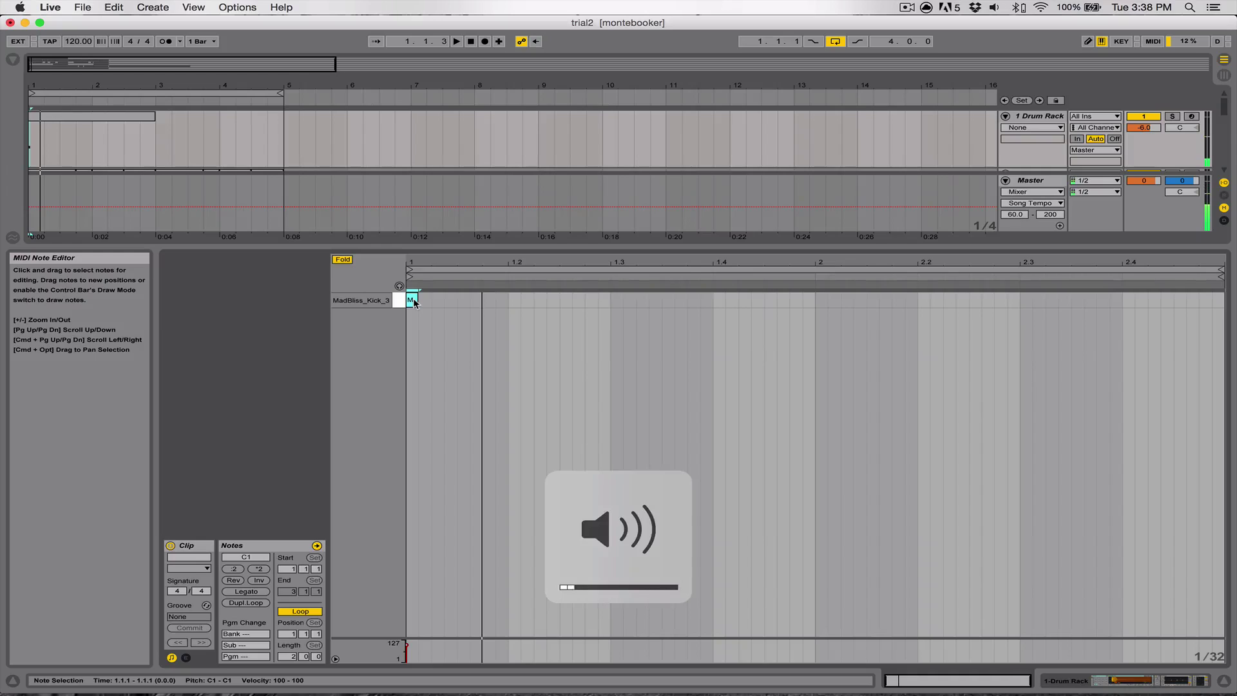
{"action": "key", "text": "space"}
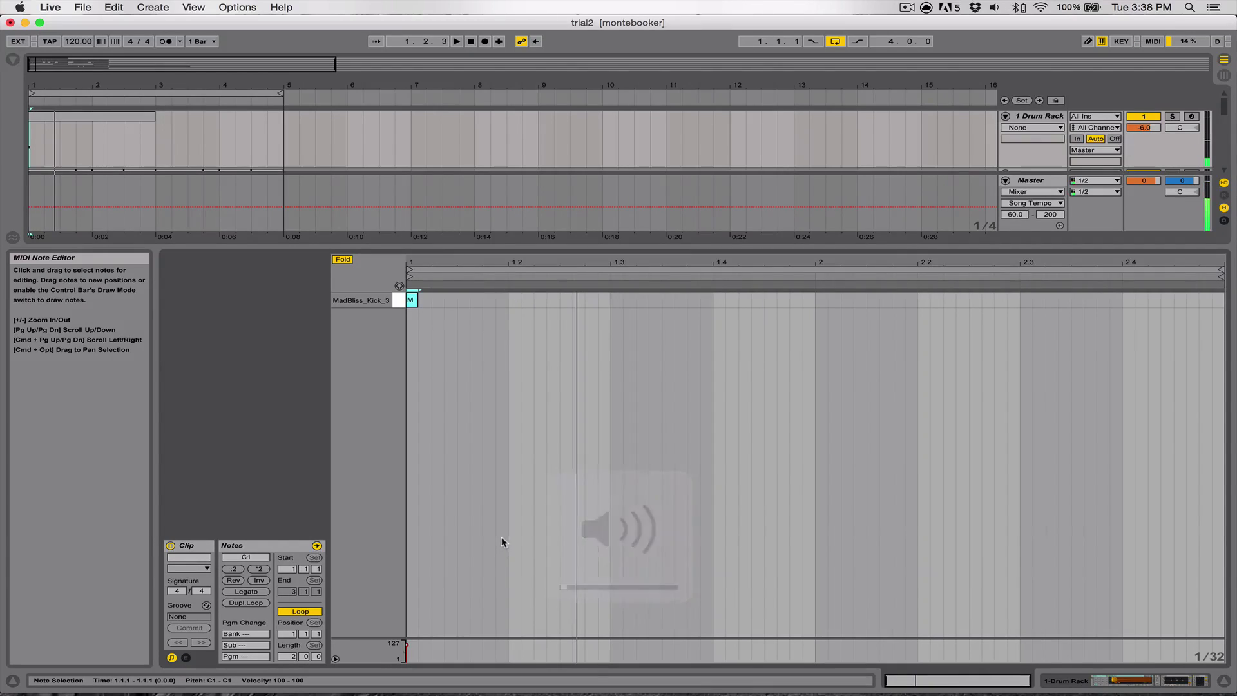
{"action": "key", "text": "space"}
{"action": "double_click", "coordinate": [414, 301]}
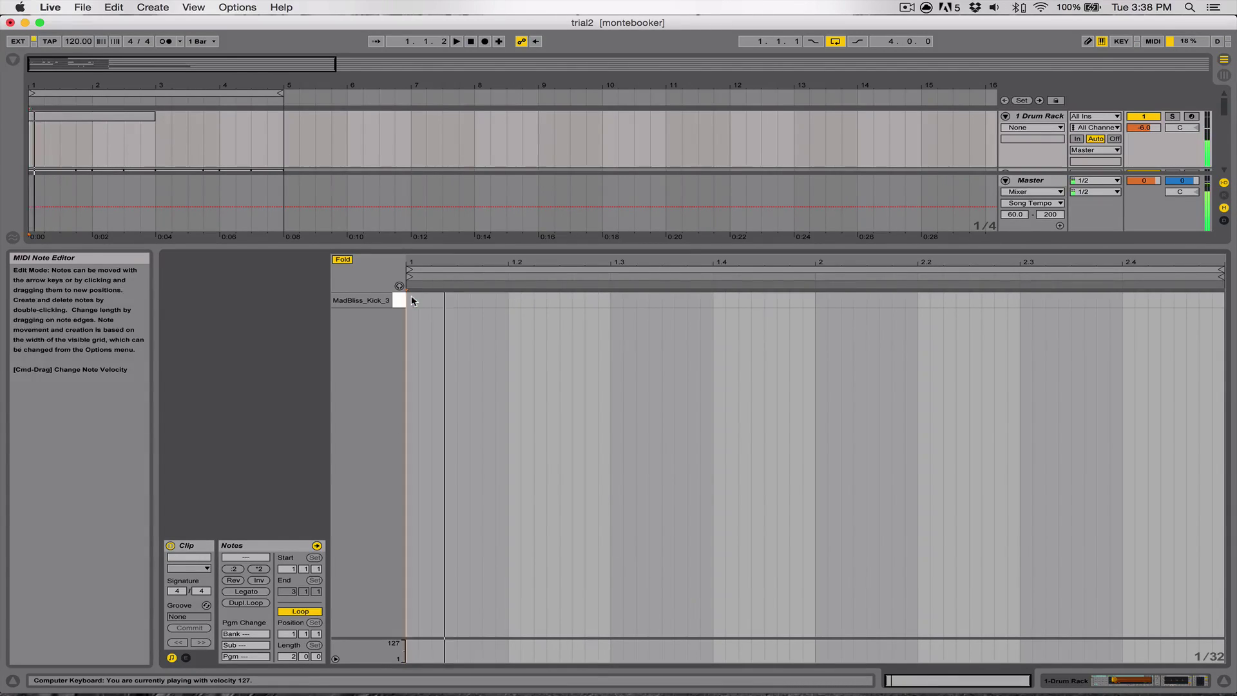
{"action": "double_click", "coordinate": [414, 301]}
Set the MadBliss_Kick_3 Simpler's output volume to -5.71 dB and play the beat to check its level.
{"action": "left_click", "coordinate": [1158, 678]}
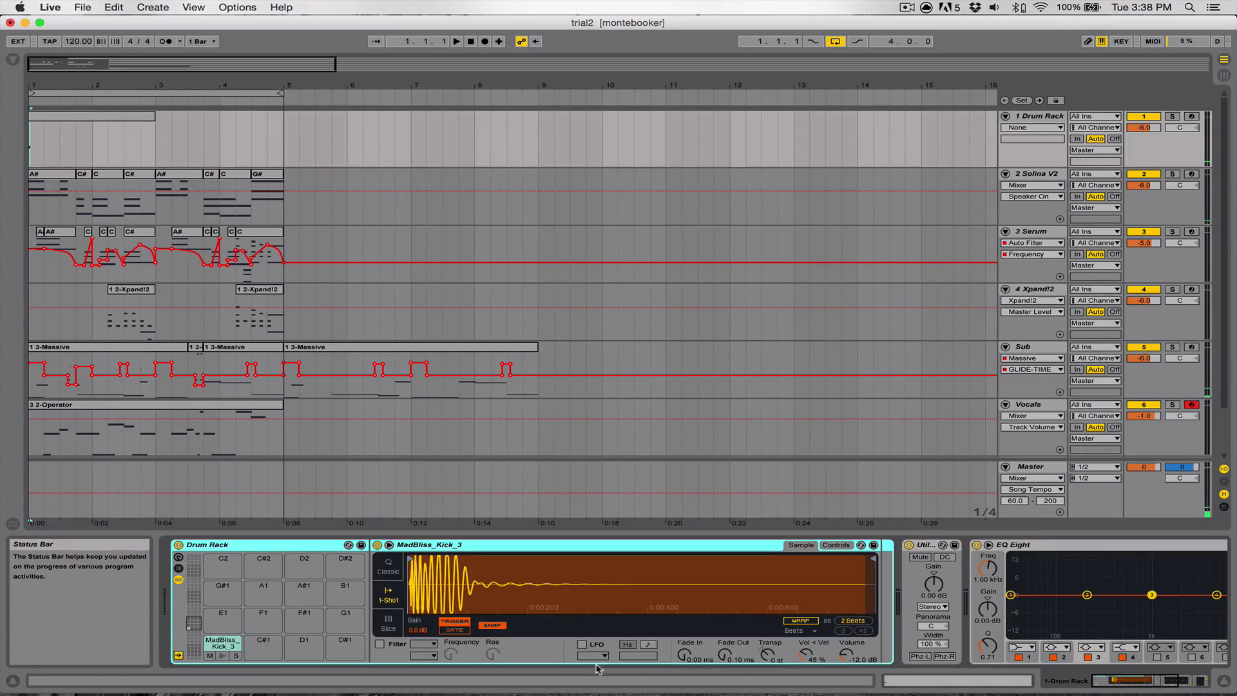
{"action": "left_click_drag", "start_coordinate": [846, 657], "coordinate": [846, 689]}
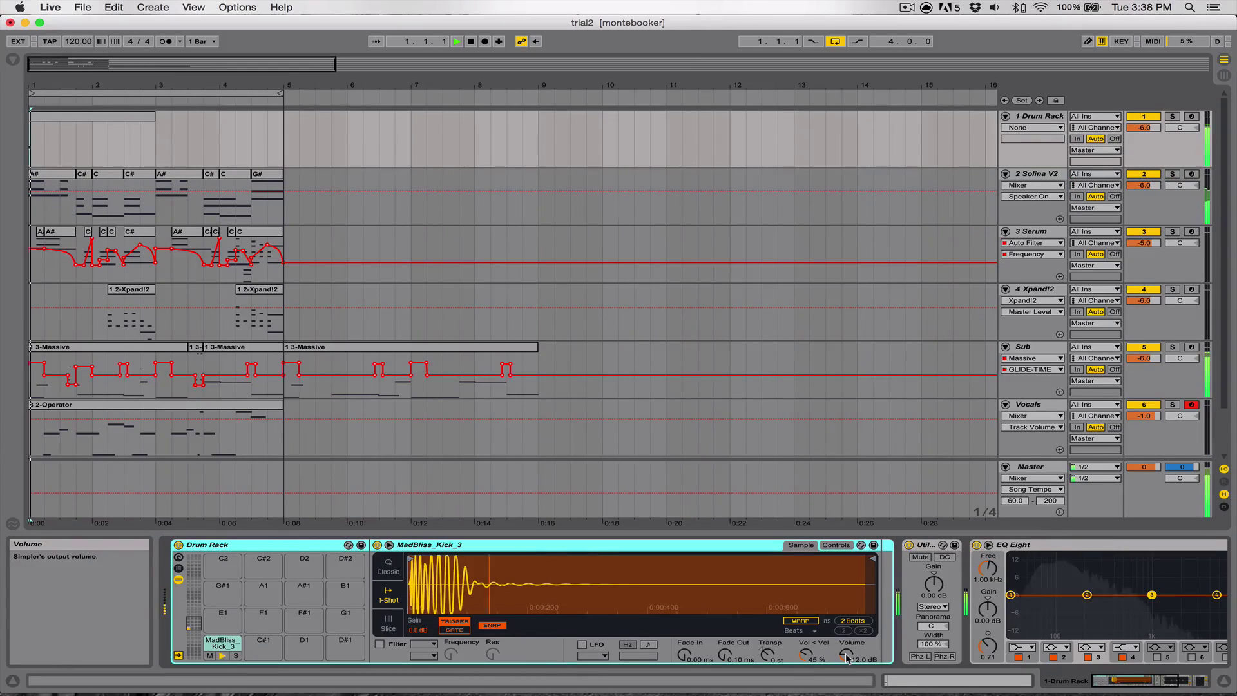
{"action": "key", "text": "space"}
{"action": "key", "text": "space"}
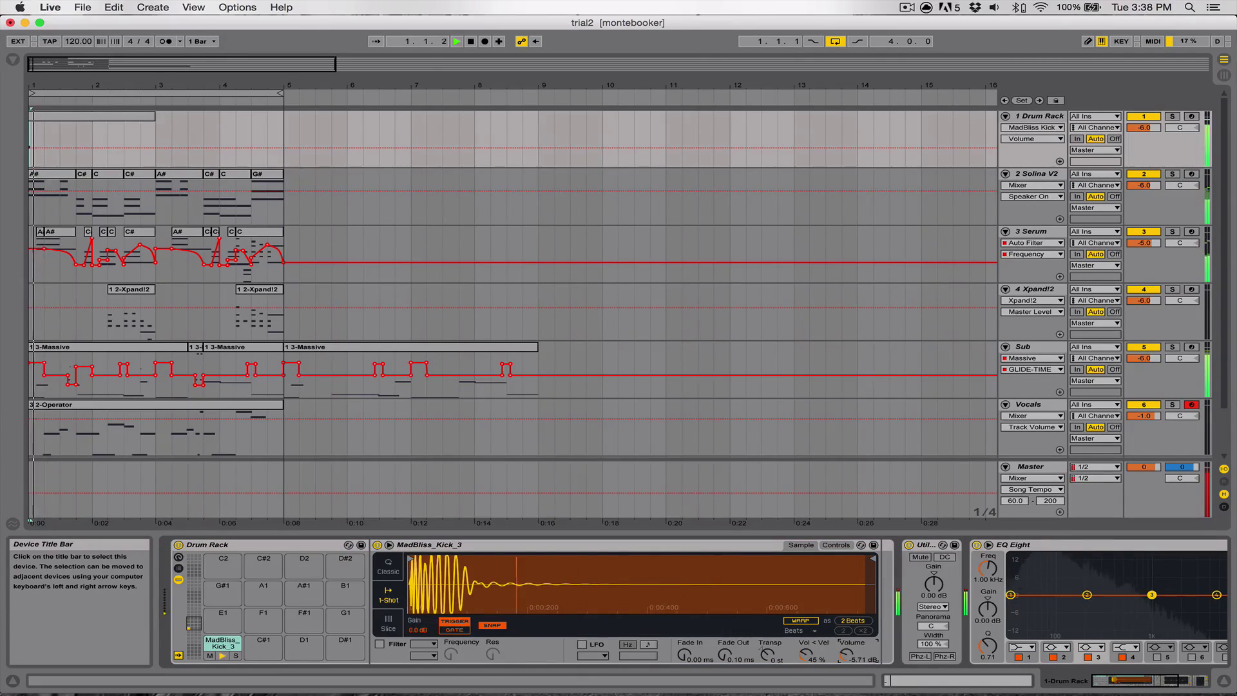
Load a Limiter onto the Master track and hide the device view.
{"action": "left_click", "coordinate": [1033, 468]}
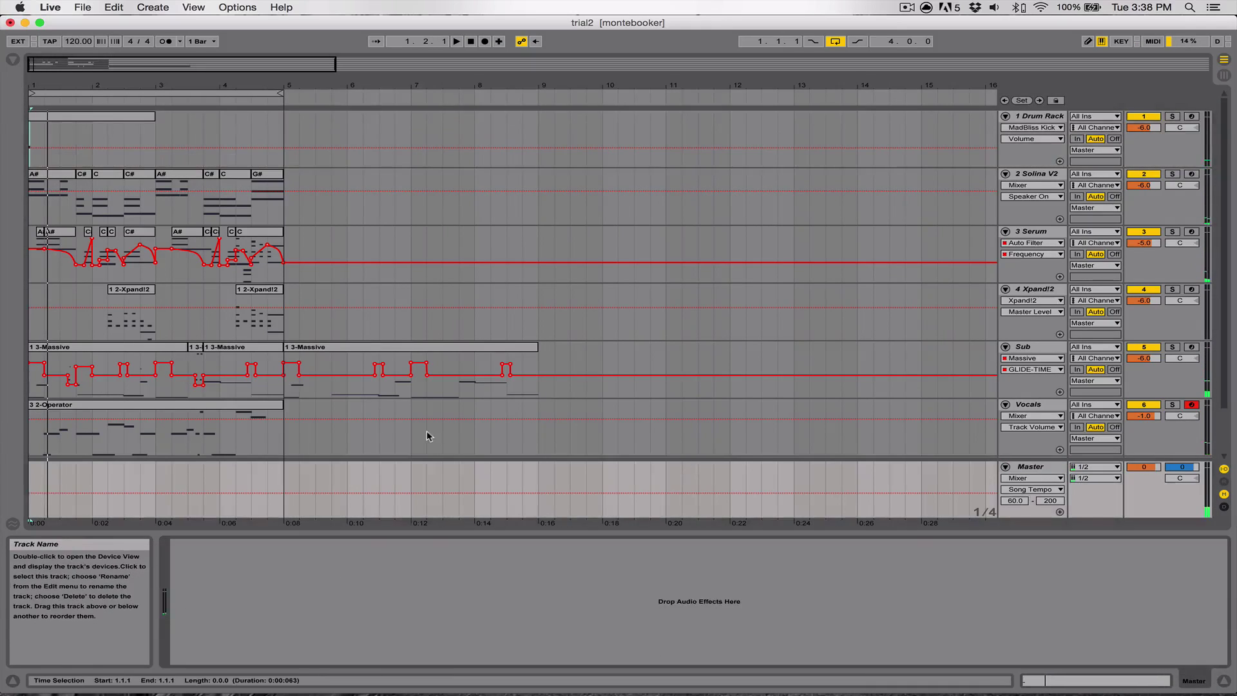
{"action": "left_click", "coordinate": [13, 62]}
{"action": "left_click", "coordinate": [46, 126]}
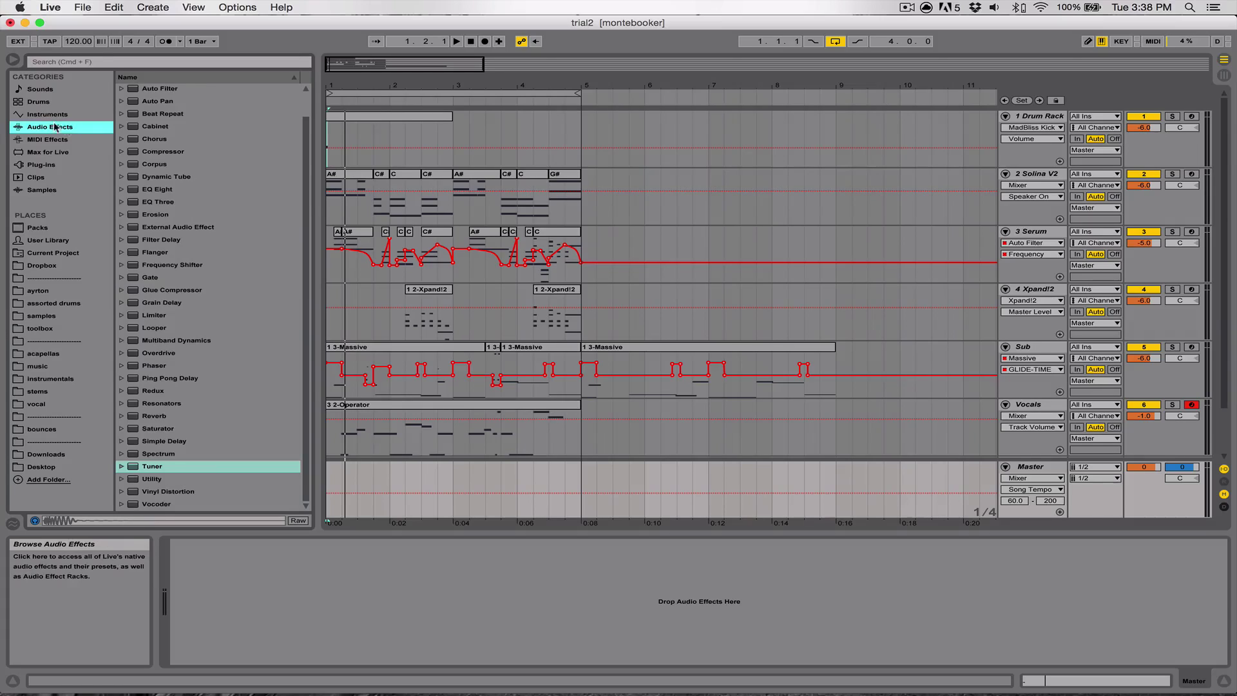
{"action": "scroll", "coordinate": [202, 466], "scroll_direction": "up", "scroll_amount": 2}
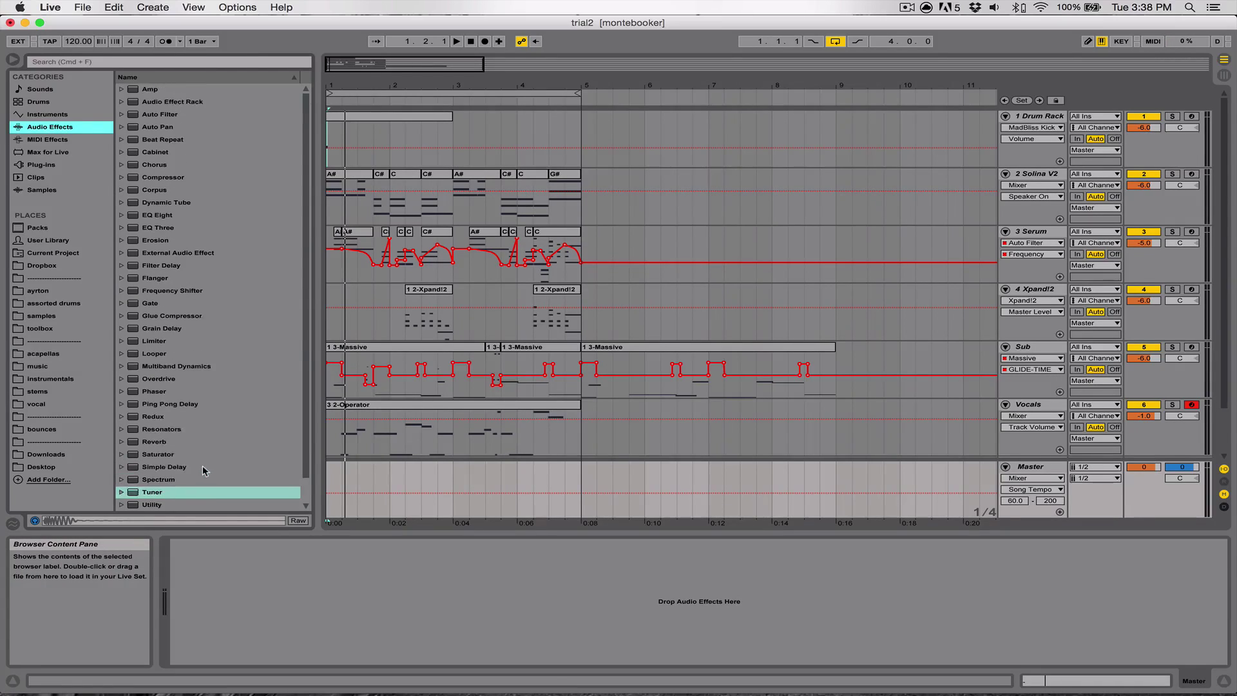
{"action": "left_click_drag", "start_coordinate": [154, 346], "coordinate": [253, 549]}
{"action": "left_click", "coordinate": [1228, 681]}
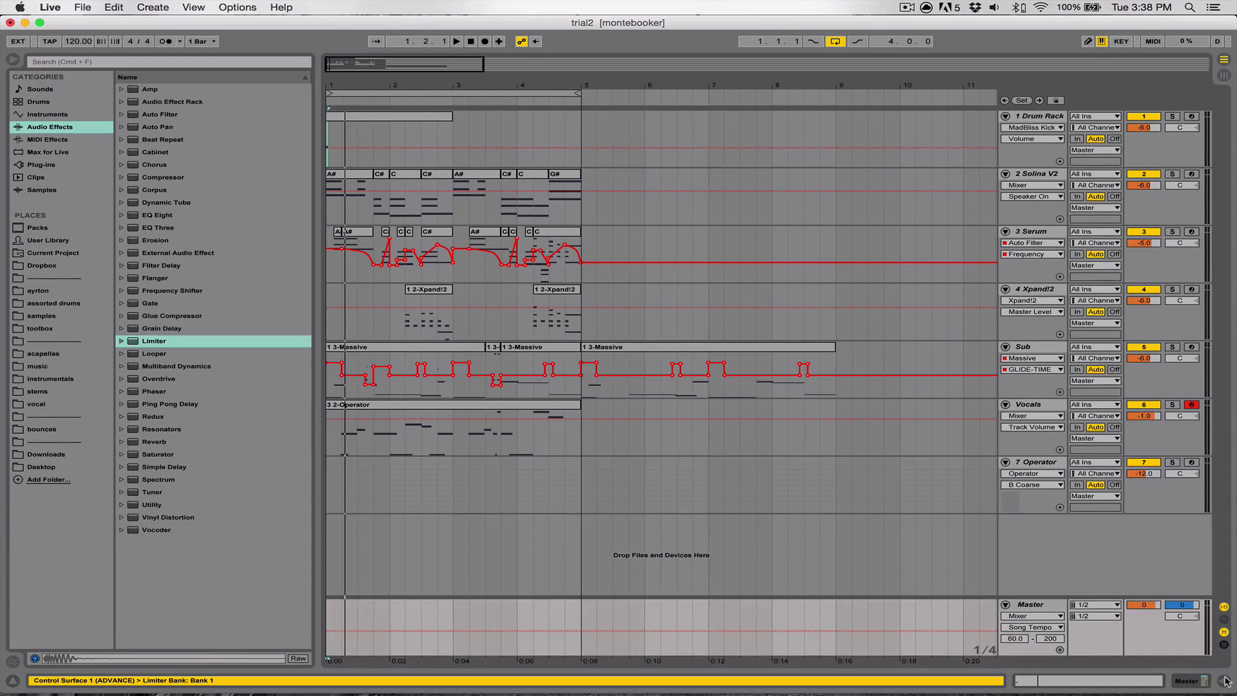
Start playing the beat and open the two-bar drum clip on the Drum Rack track for note editing.
{"action": "left_click", "coordinate": [1229, 681]}
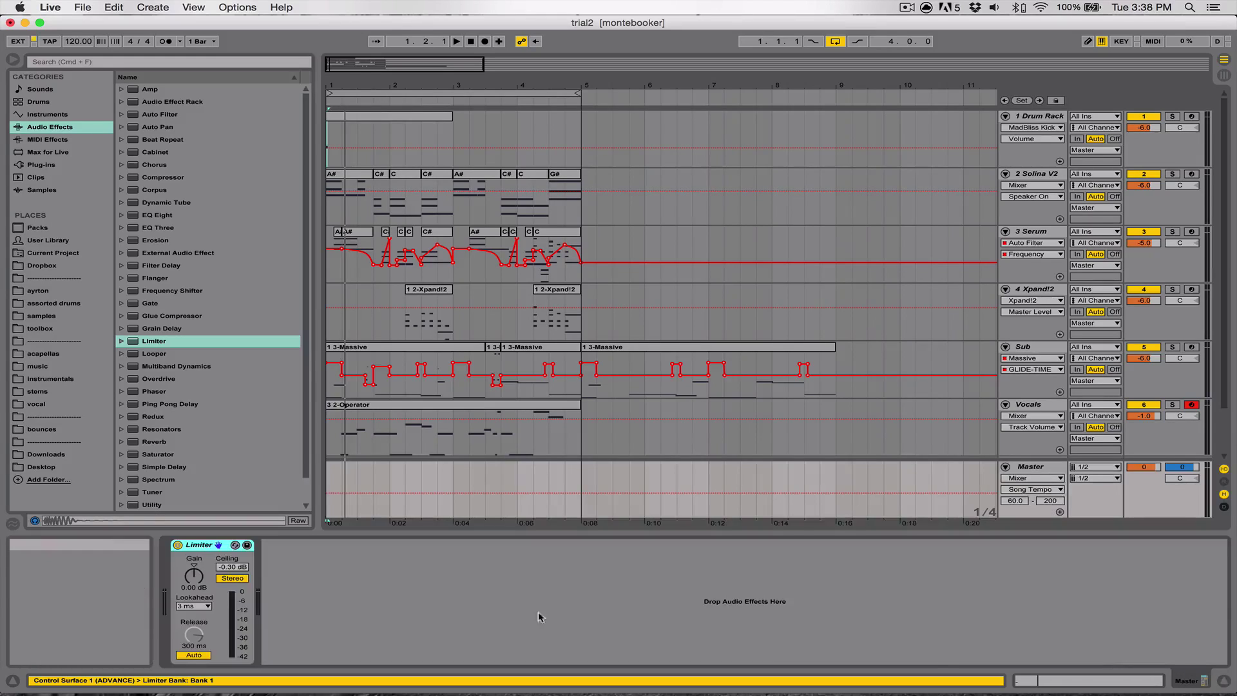
{"action": "left_click", "coordinate": [1224, 681]}
{"action": "key", "text": "space"}
{"action": "double_click", "coordinate": [1038, 117]}
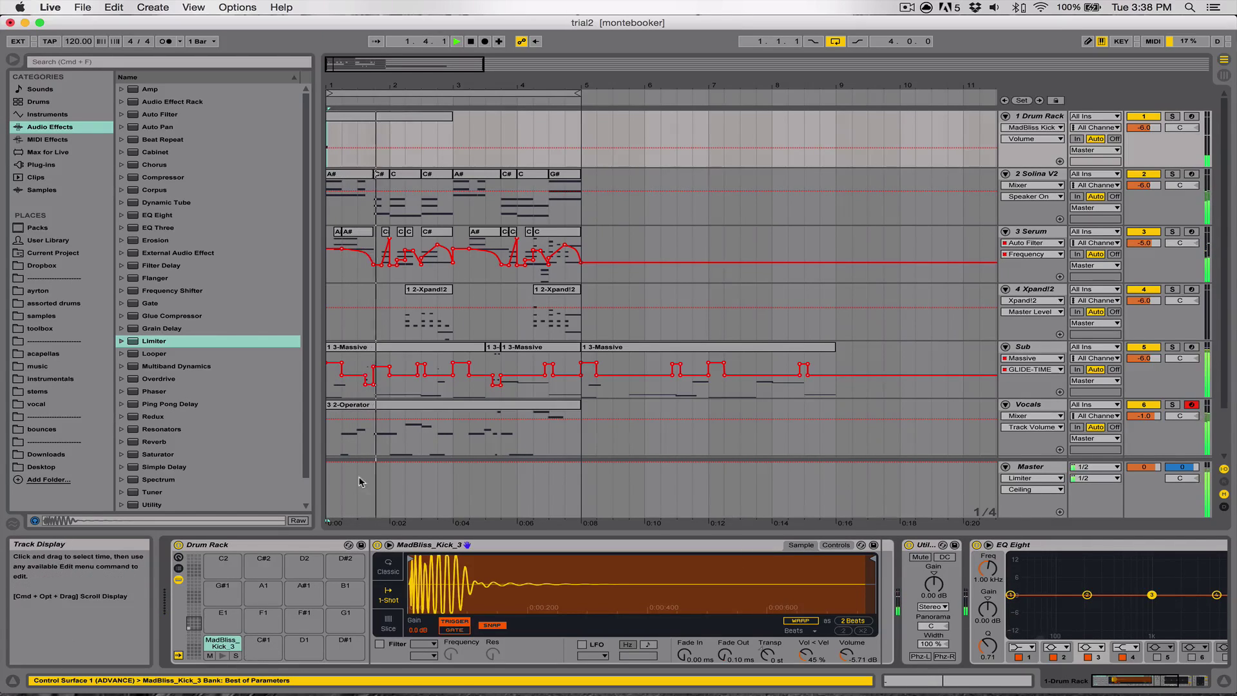
{"action": "double_click", "coordinate": [366, 115]}
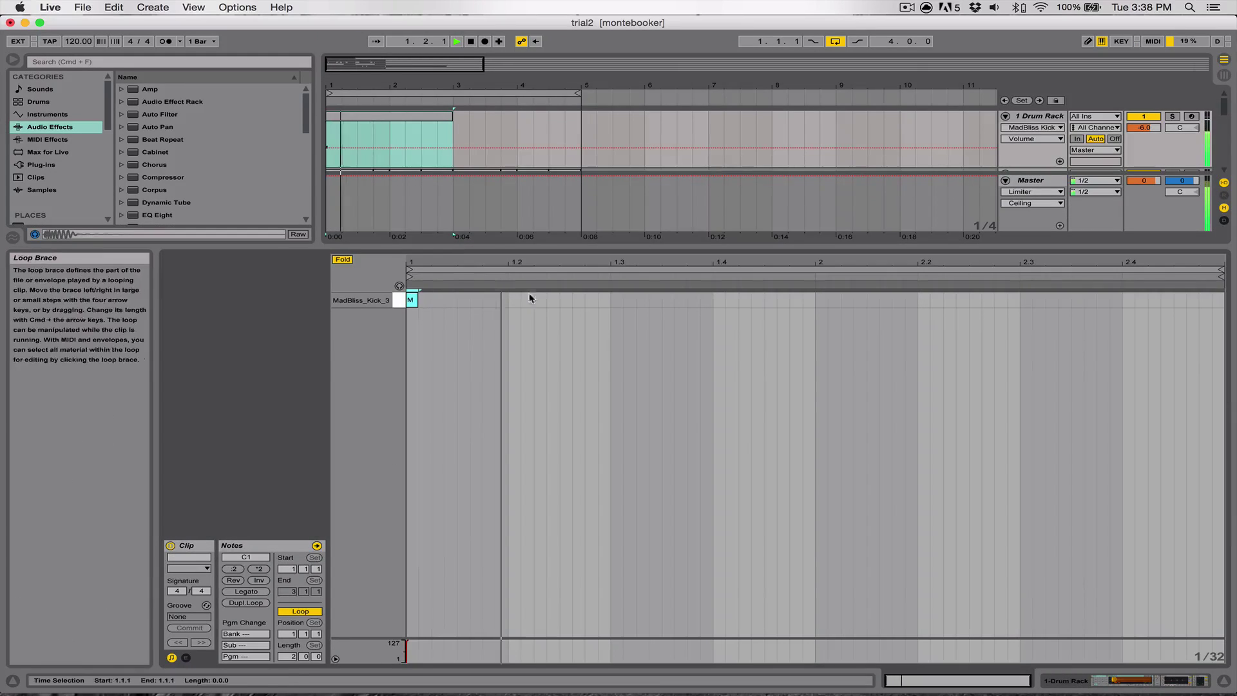
Place MadBliss_Kick_3 notes at 1.4.1, 2.2.1 and 2.4.3 in the drum clip, playing the pattern to check each placement.
{"action": "double_click", "coordinate": [579, 300]}
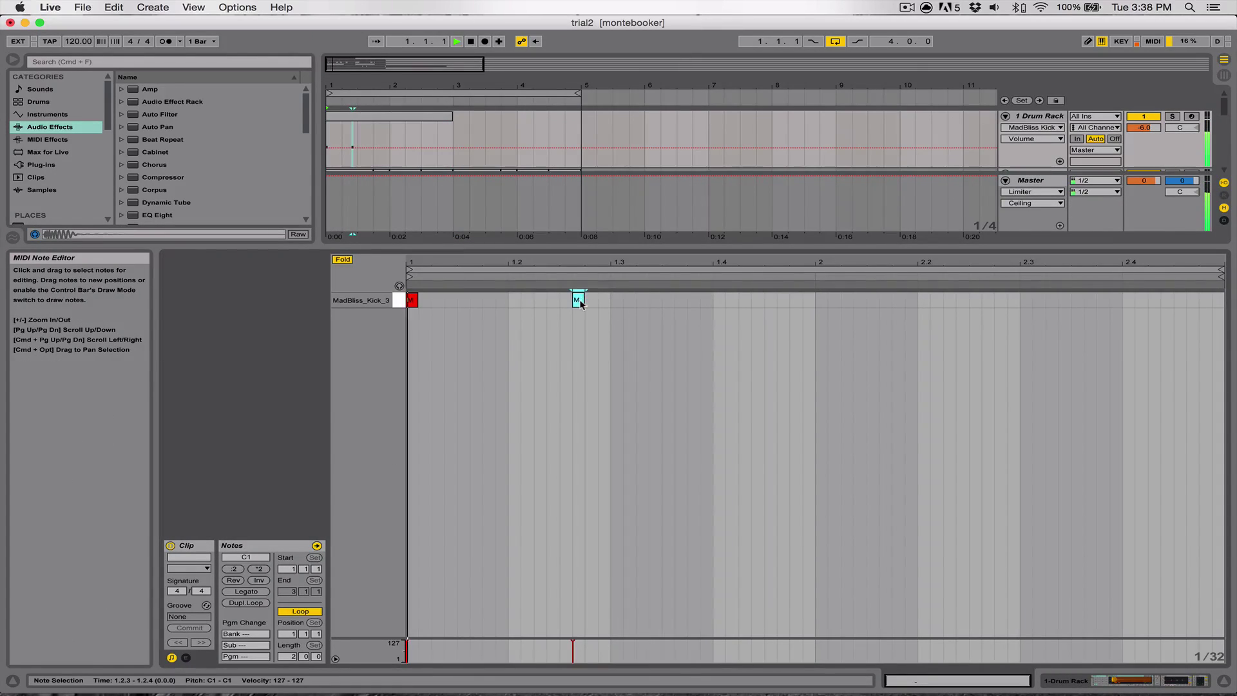
{"action": "left_click_drag", "start_coordinate": [583, 300], "coordinate": [516, 304]}
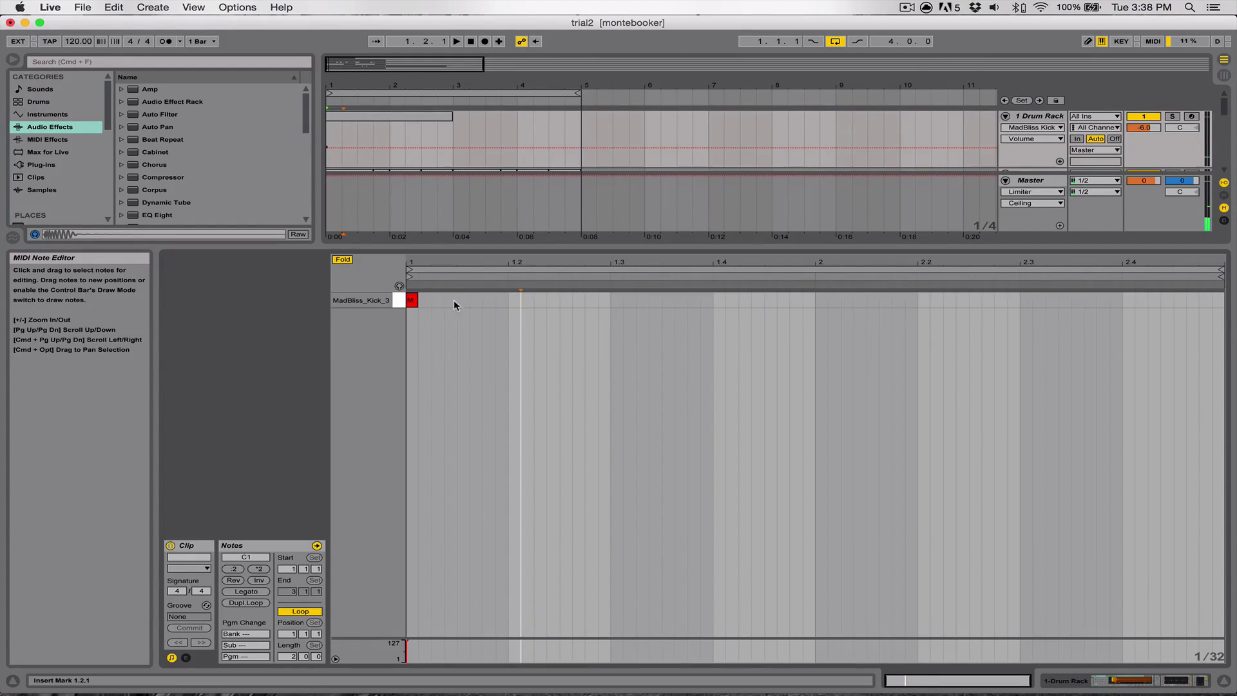
{"action": "double_click", "coordinate": [719, 302]}
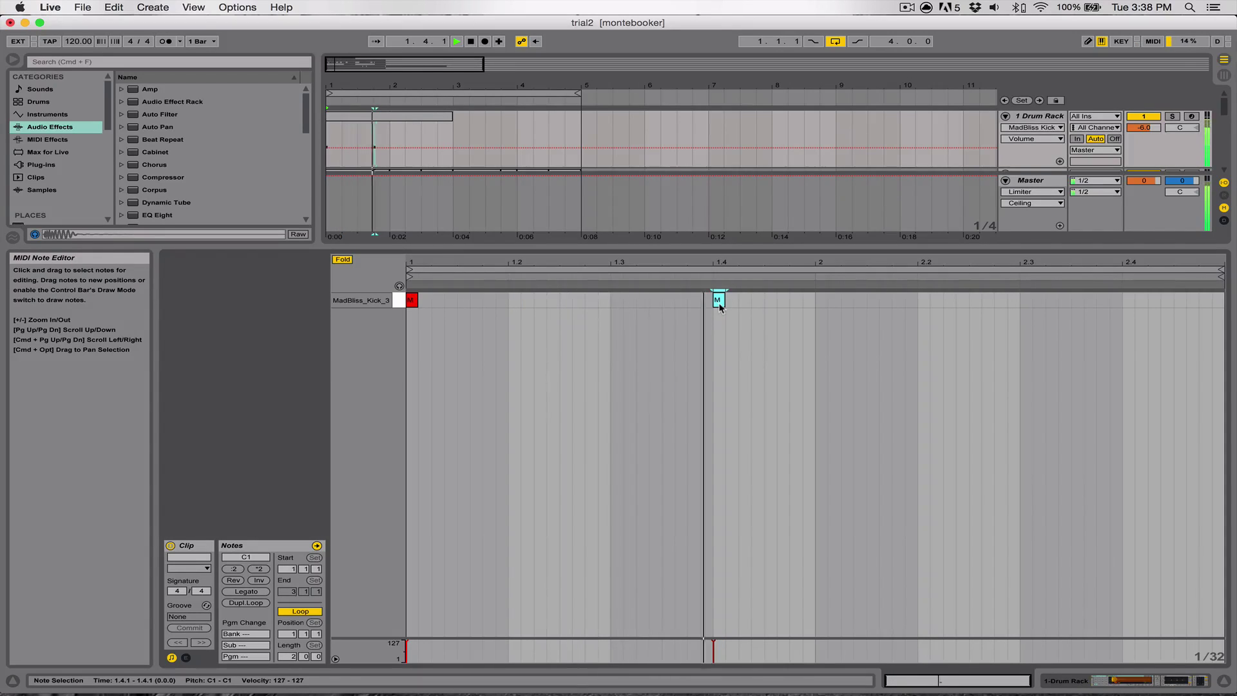
{"action": "key", "text": "space"}
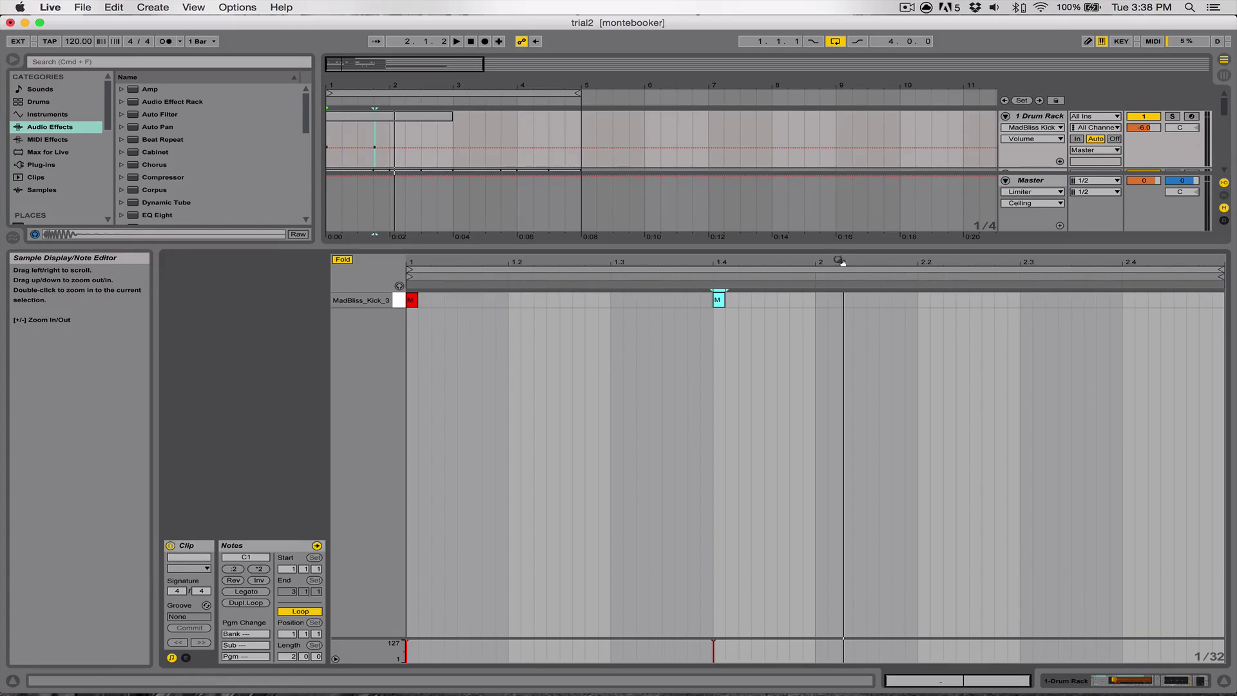
{"action": "double_click", "coordinate": [926, 301]}
{"action": "key", "text": "space"}
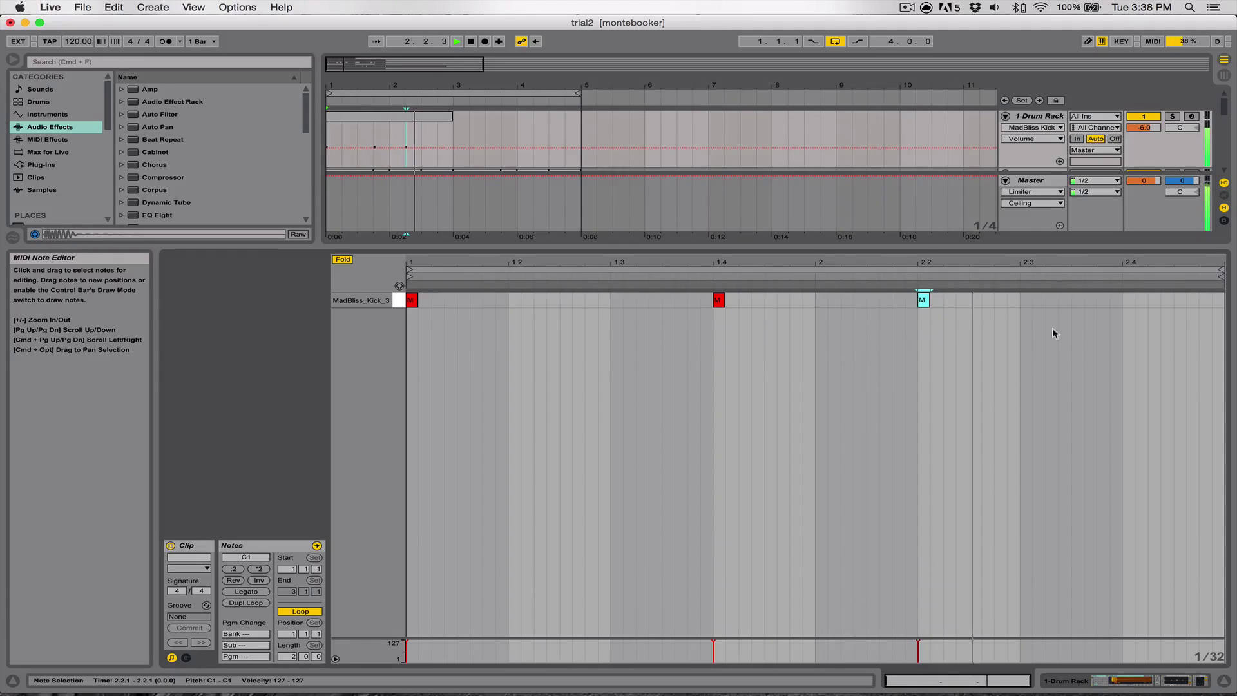
{"action": "double_click", "coordinate": [1180, 300]}
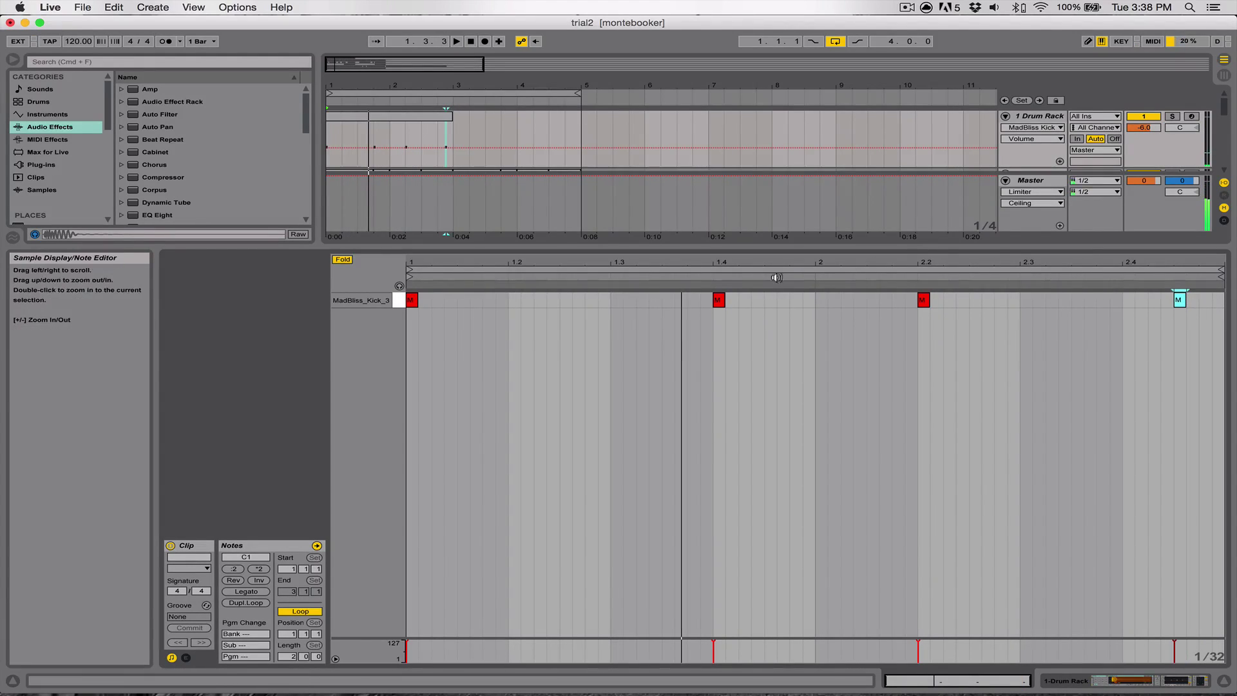
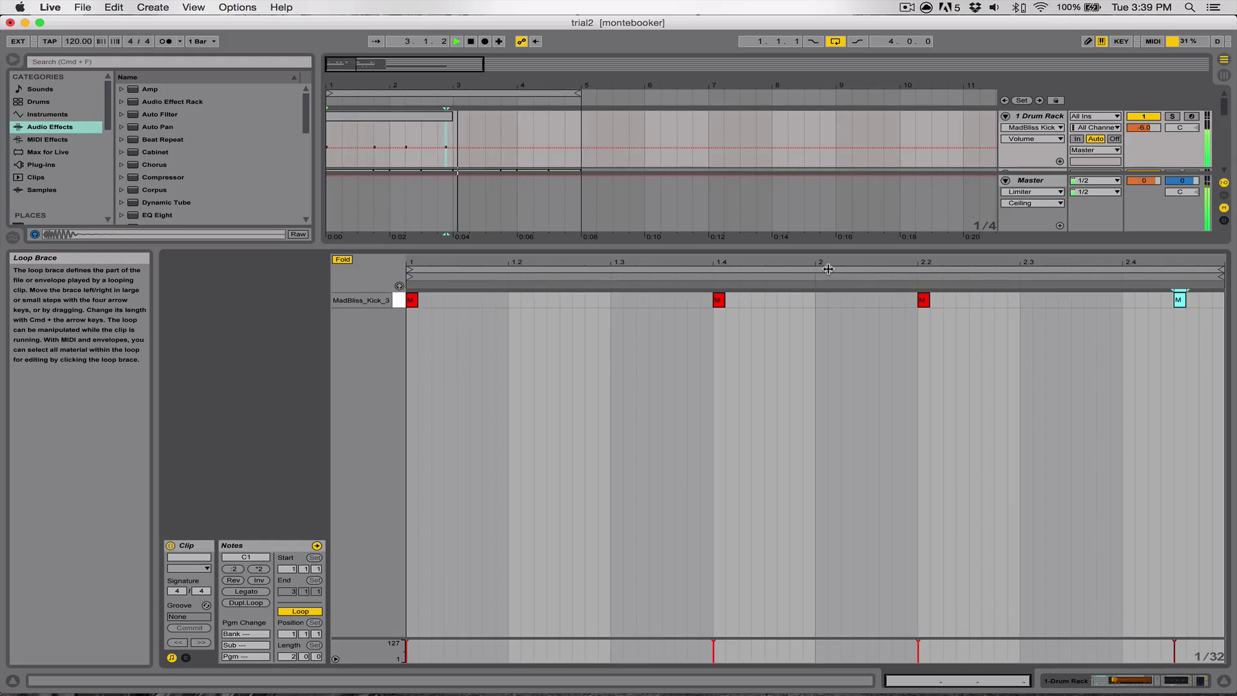
{"action": "key", "text": "space"}
Duplicate the two-bar drum clip to start at 3.1.1 and play the beat from the first clip.
{"action": "left_click", "coordinate": [441, 120]}
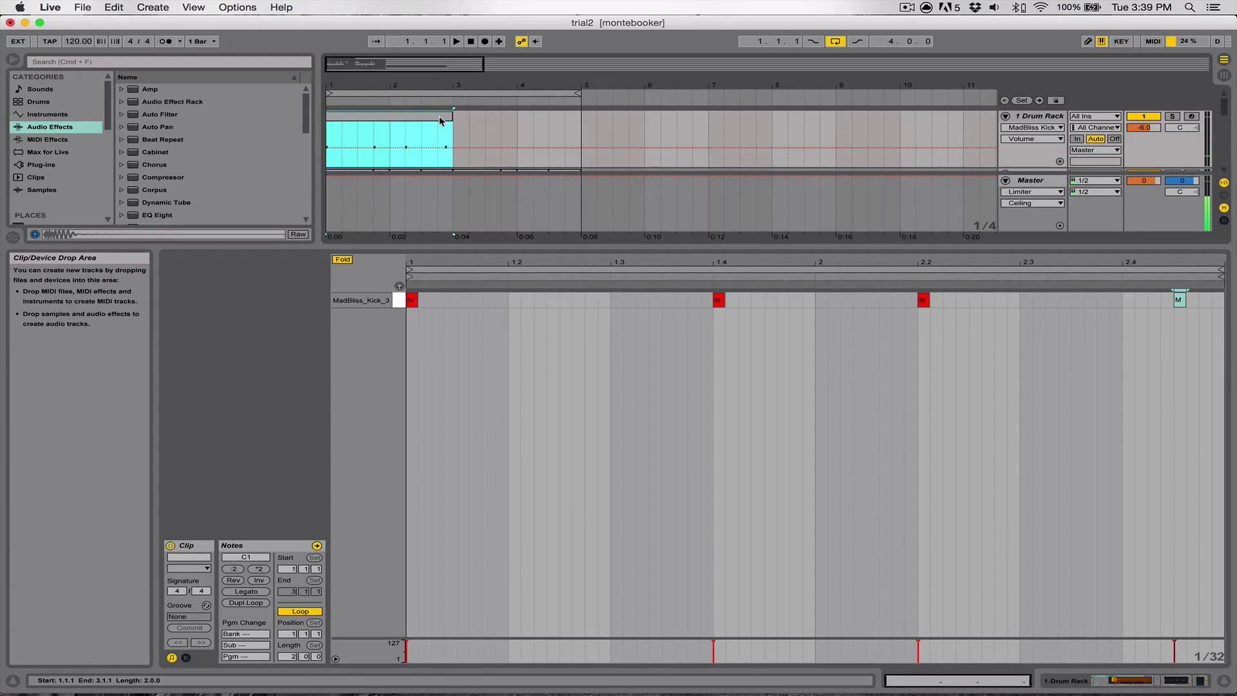
{"action": "key", "text": "super+d"}
{"action": "left_click", "coordinate": [442, 121]}
{"action": "key", "text": "space"}
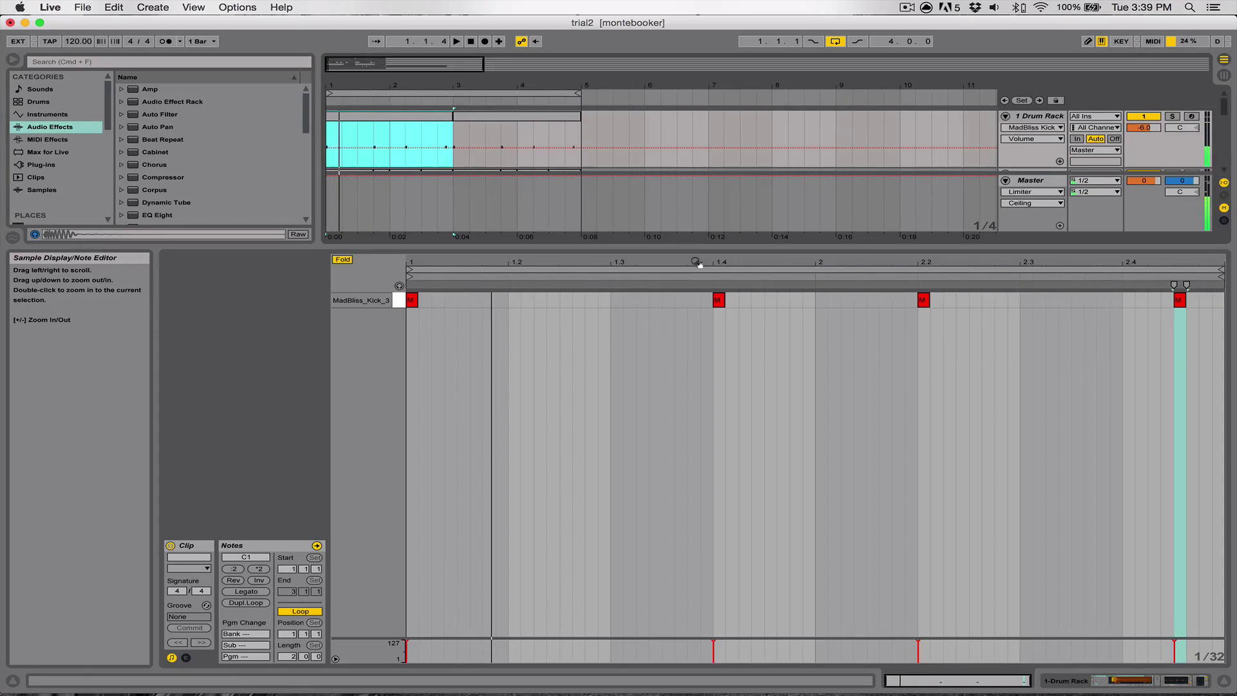
Add two short kick notes from 1.3.4 leading into 1.4.1, set their velocities to 77 and 84, and play the result.
{"action": "left_click_drag", "start_coordinate": [699, 264], "coordinate": [685, 309]}
{"action": "double_click", "coordinate": [671, 300]}
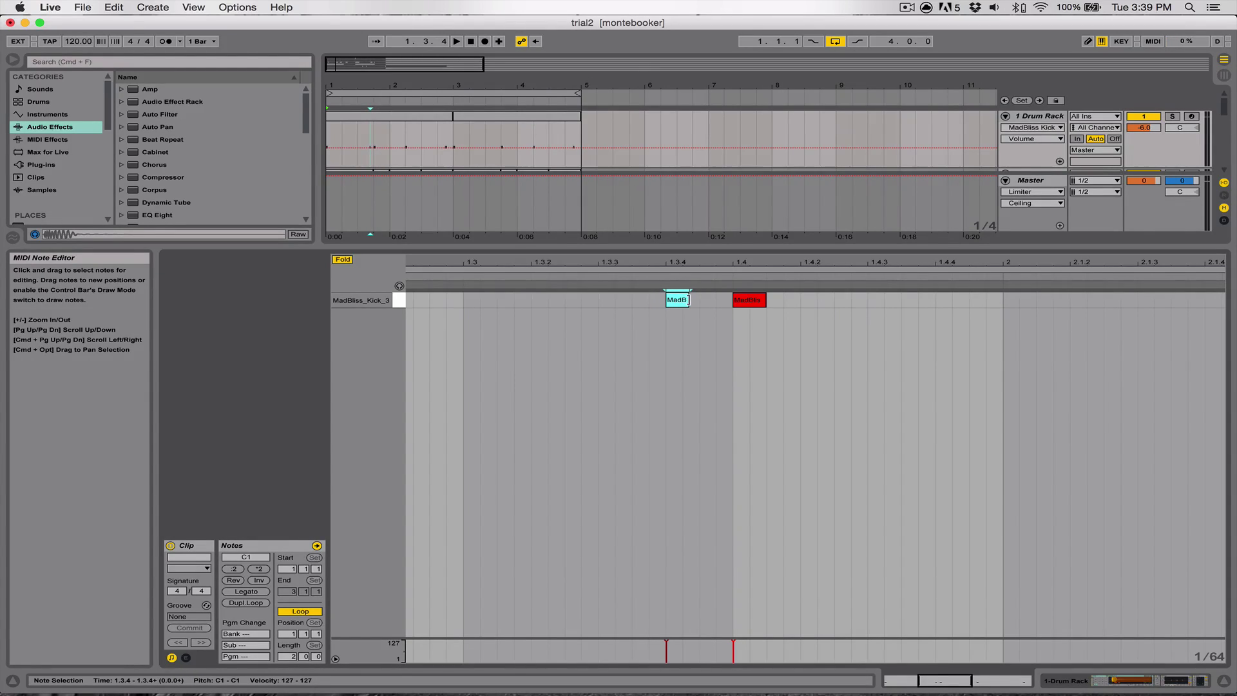
{"action": "double_click", "coordinate": [702, 306]}
{"action": "left_click", "coordinate": [676, 301], "text": "shift"}
{"action": "left_click_drag", "start_coordinate": [719, 651], "coordinate": [720, 649]}
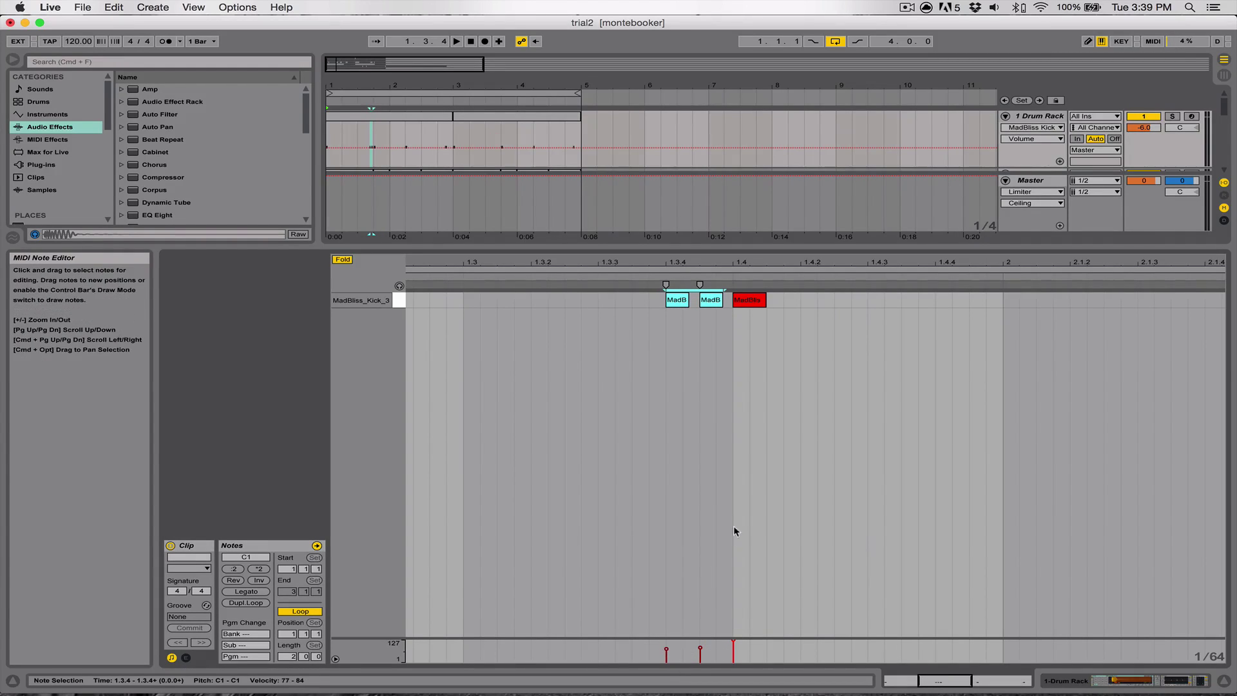
{"action": "left_click", "coordinate": [654, 276]}
{"action": "key", "text": "space"}
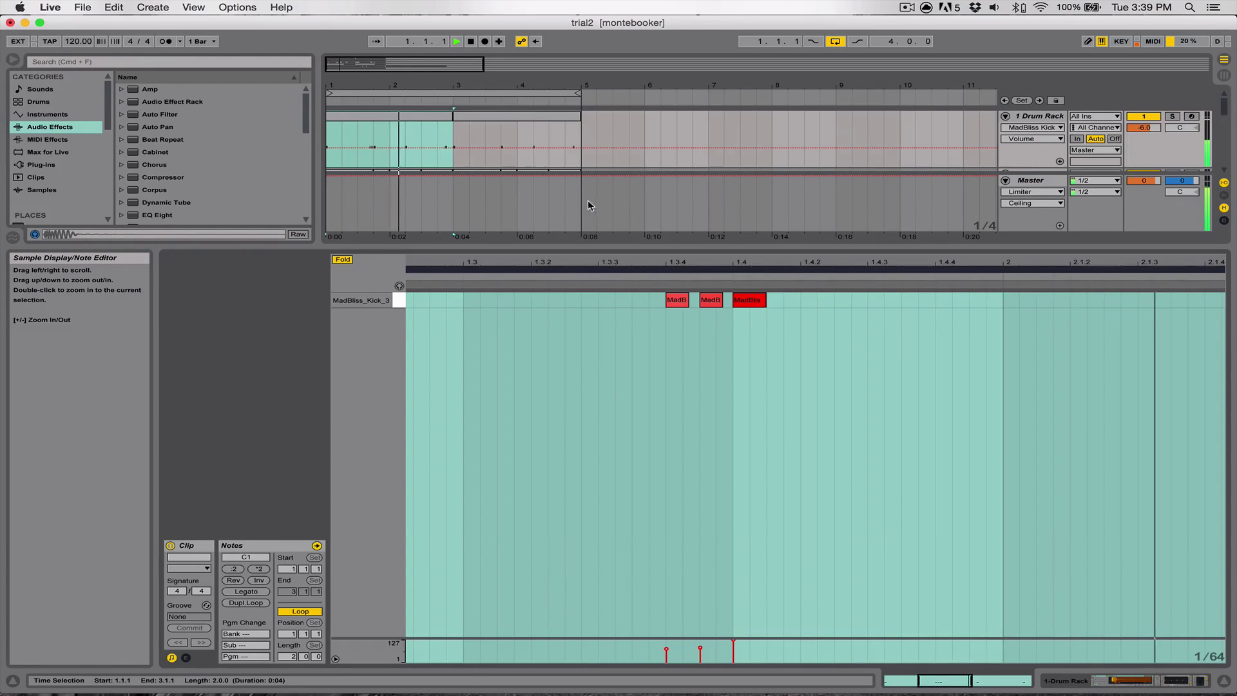
{"action": "key", "text": "space"}
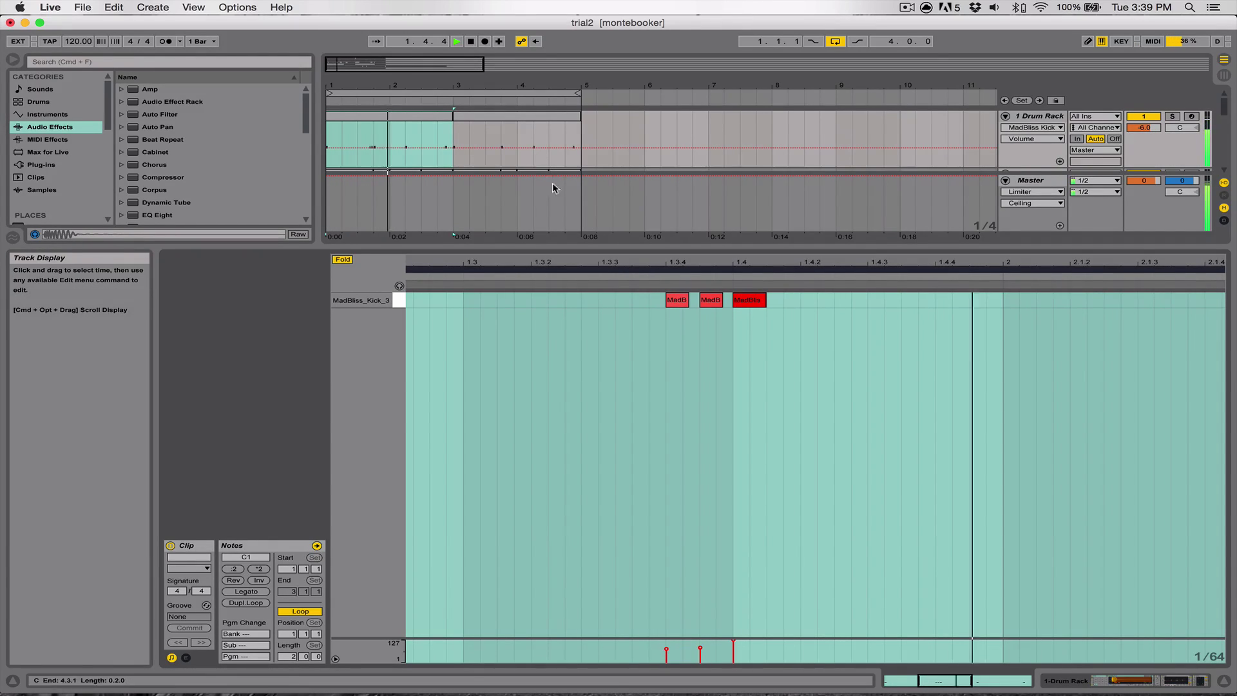
{"action": "key", "text": "space"}
Move the two softer kick notes earlier, to 1.3.3 and 1.3.4, and play the pattern.
{"action": "left_click", "coordinate": [674, 300]}
{"action": "left_click_drag", "start_coordinate": [675, 299], "coordinate": [609, 306]}
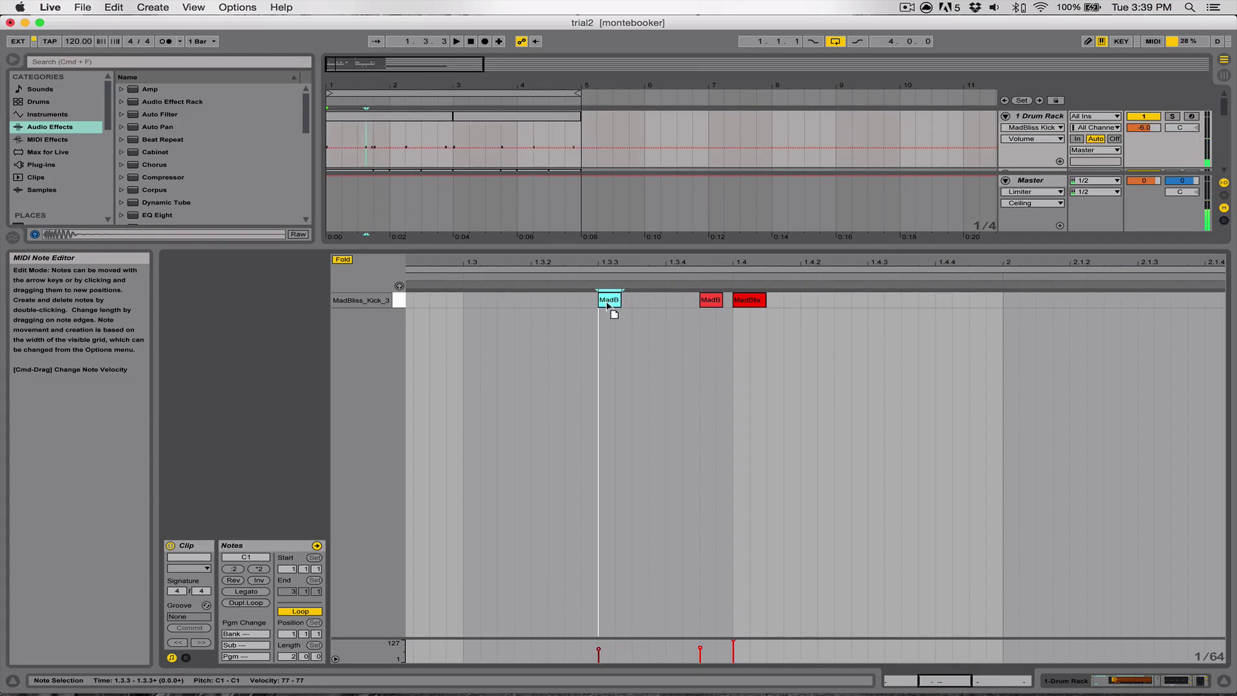
{"action": "left_click_drag", "start_coordinate": [722, 299], "coordinate": [685, 301]}
{"action": "key", "text": "space"}
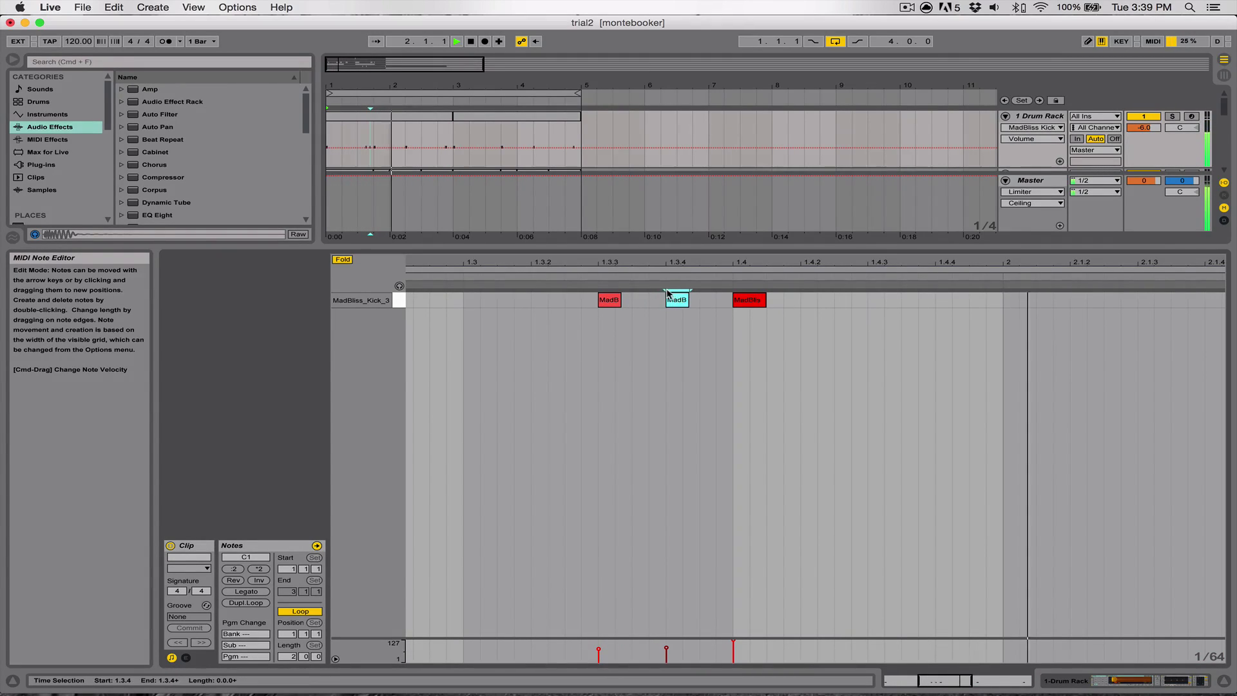
{"action": "left_click_drag", "start_coordinate": [648, 264], "coordinate": [663, 193]}
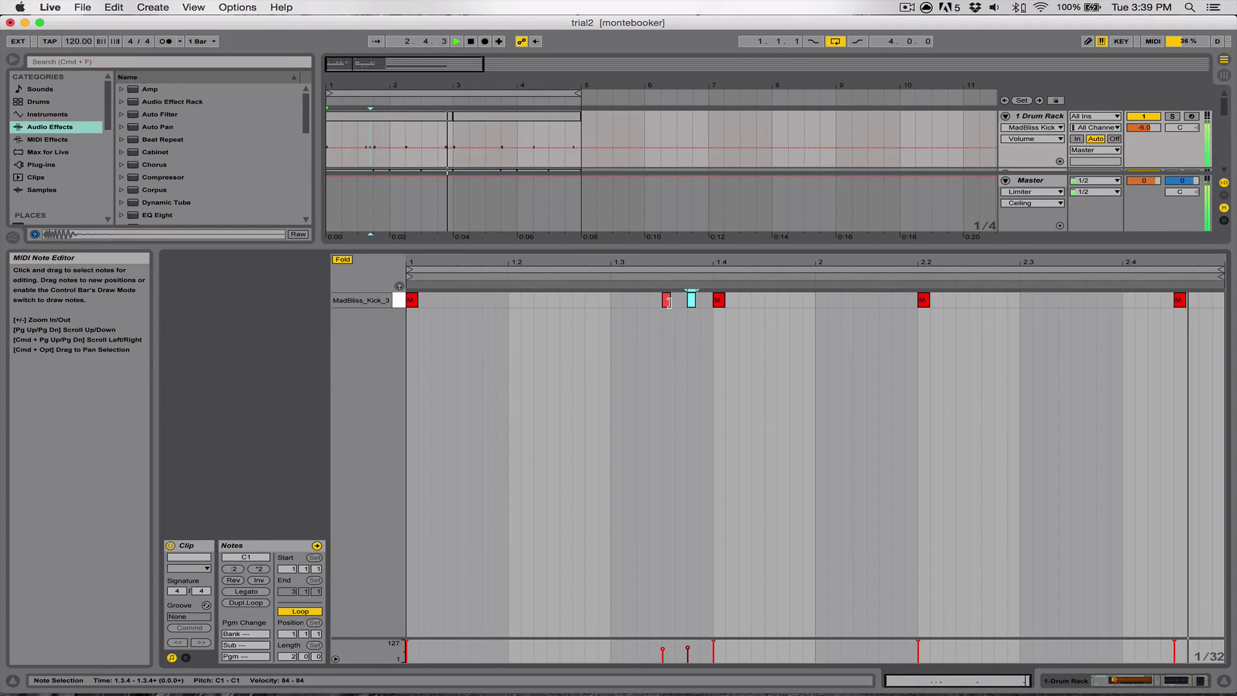
{"action": "key", "text": "space"}
{"action": "left_click_drag", "start_coordinate": [666, 301], "coordinate": [673, 308]}
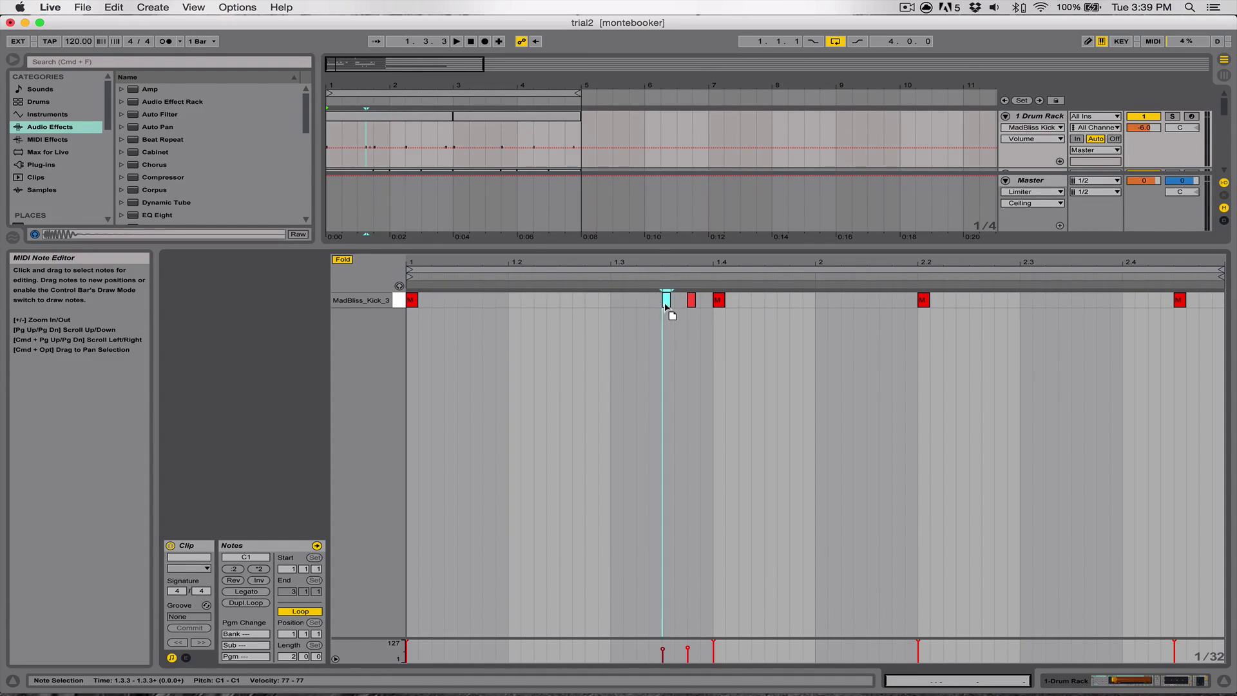
{"action": "key", "text": "space"}
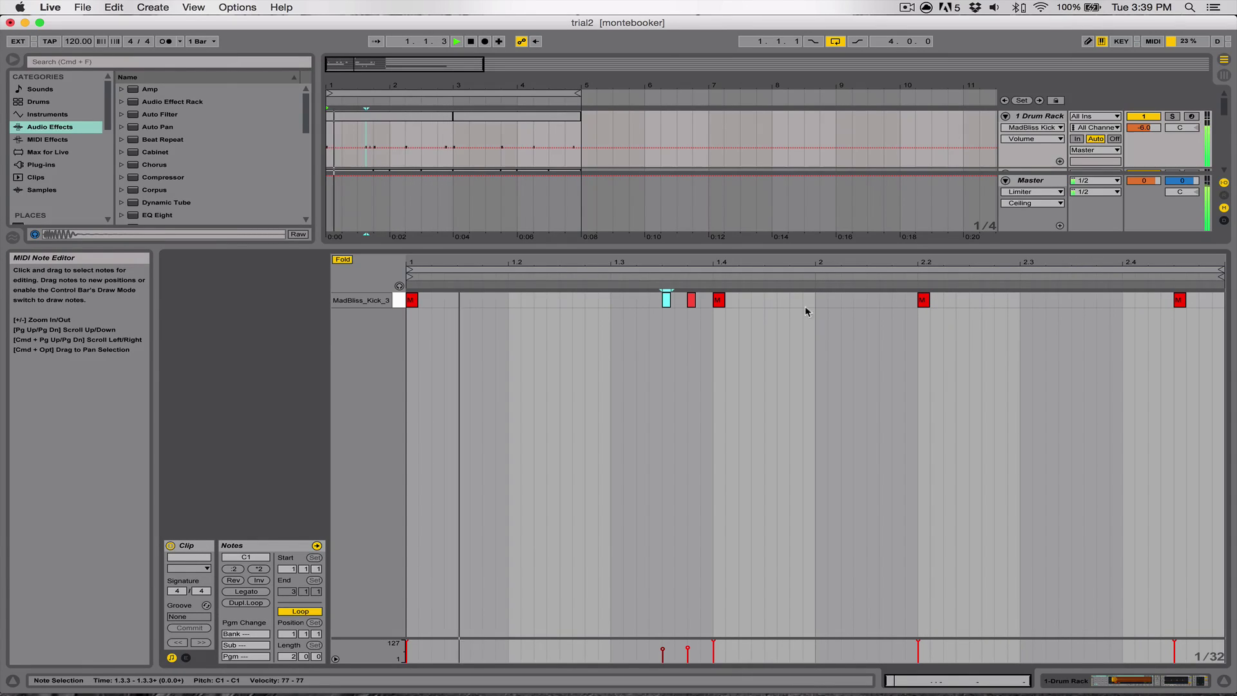
Replace the drum clip at 3.1.1 with a duplicate of the edited first clip and play the beat.
{"action": "left_click_drag", "start_coordinate": [667, 311], "coordinate": [705, 297]}
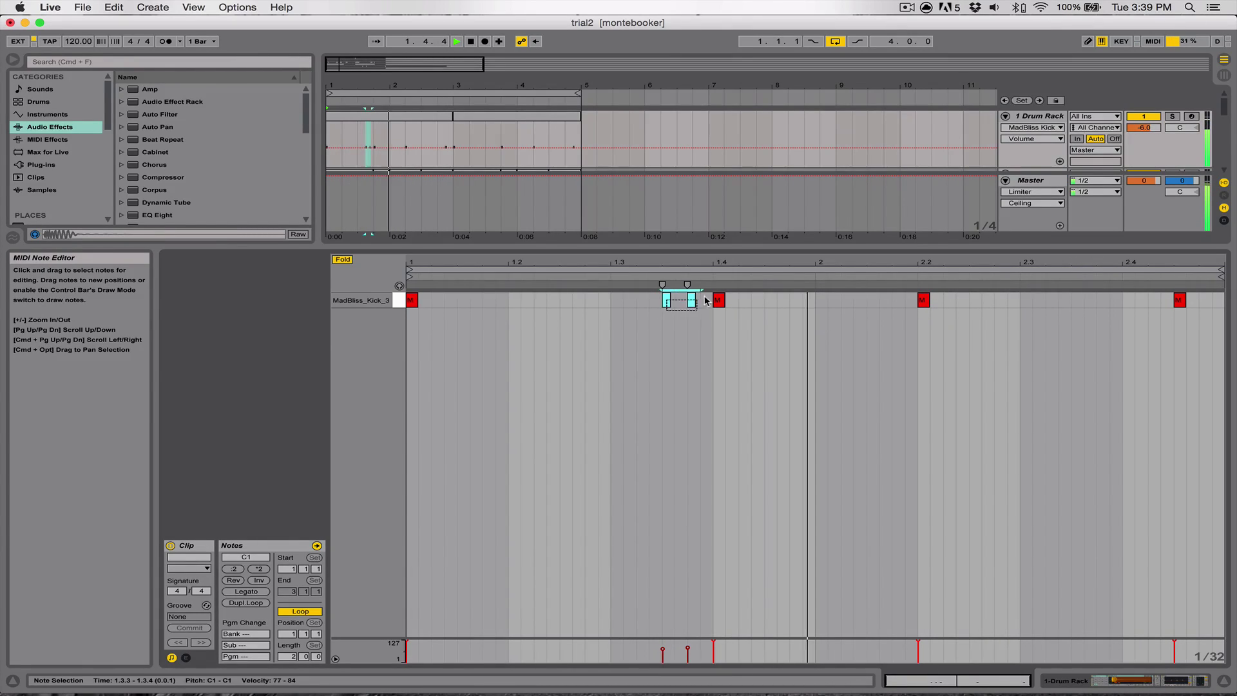
{"action": "left_click", "coordinate": [518, 115]}
{"action": "left_click", "coordinate": [443, 116]}
{"action": "key", "text": "super+d"}
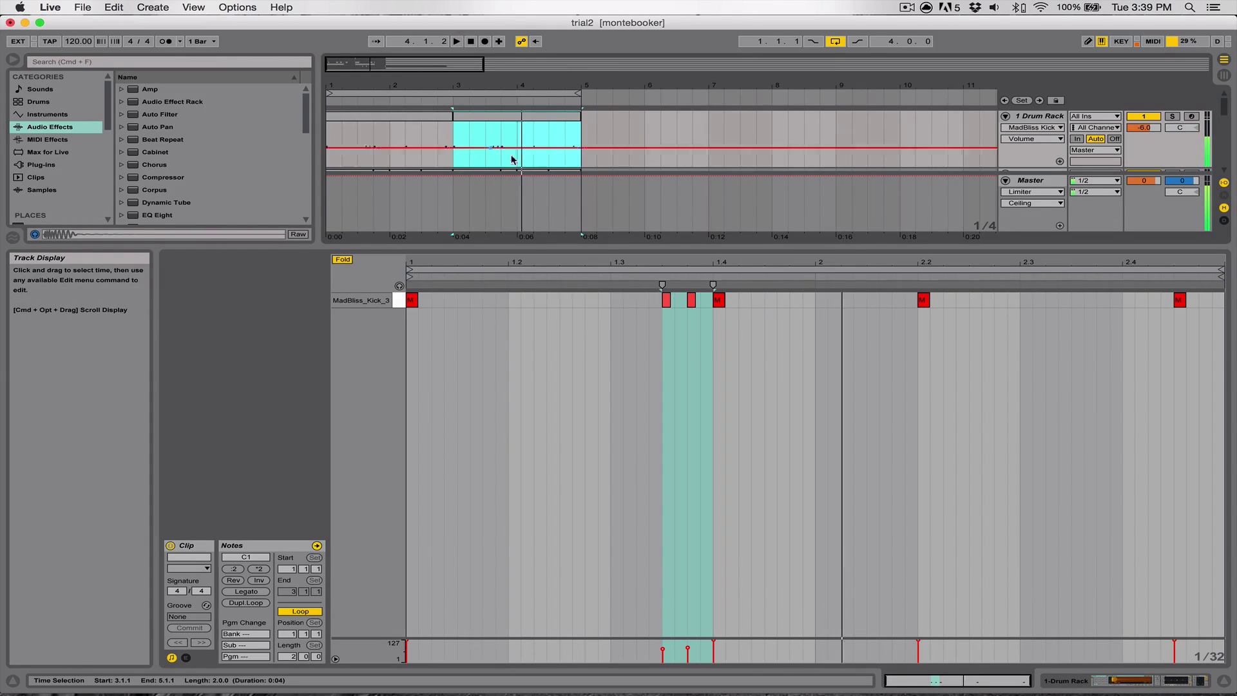
{"action": "key", "text": "space"}
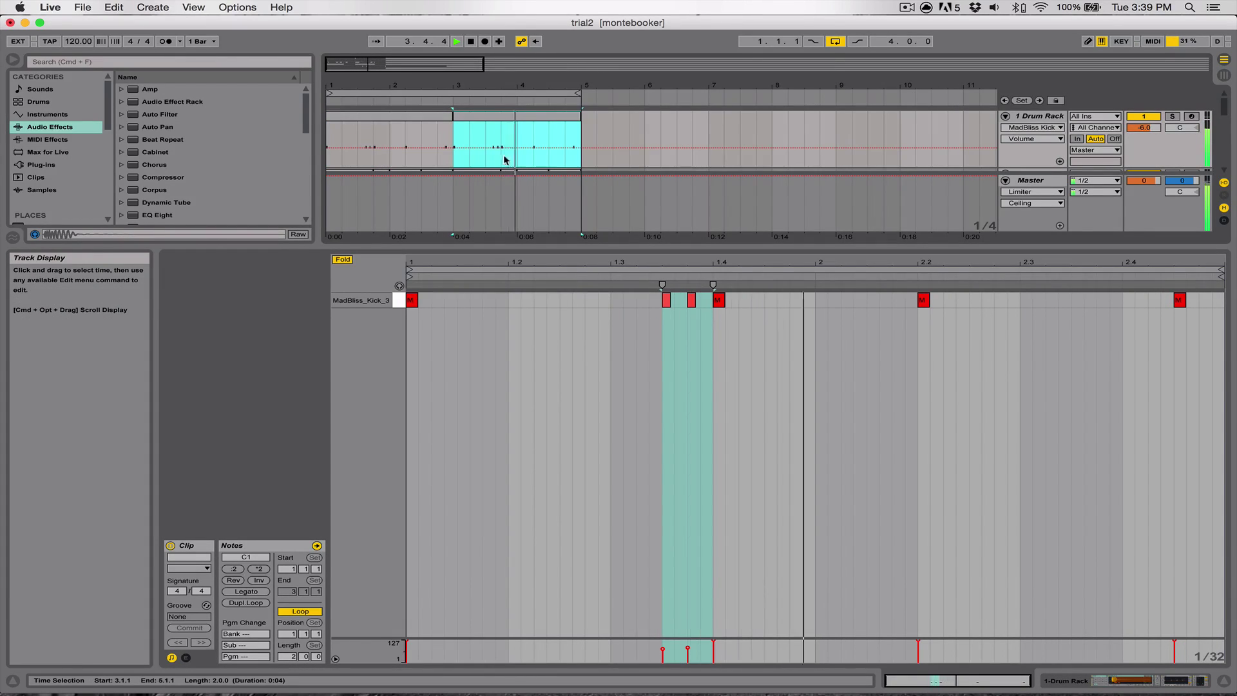
{"action": "left_click", "coordinate": [427, 117]}
{"action": "key", "text": "space"}
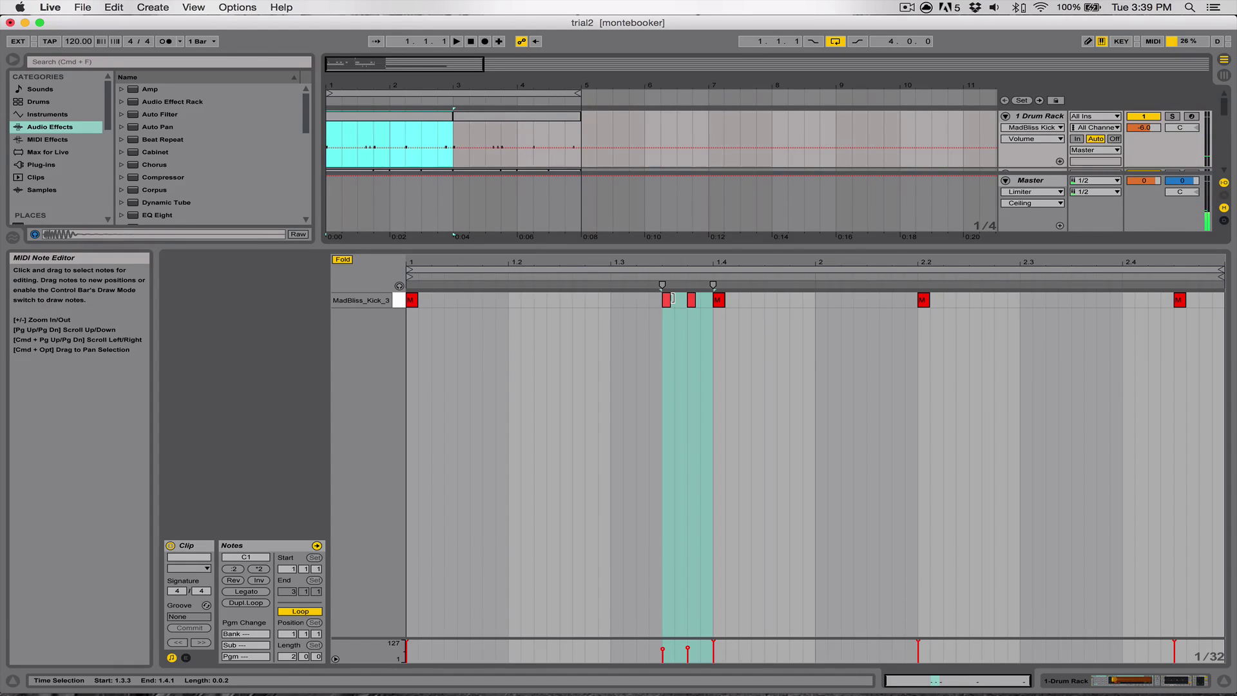
Move the 1.3.4 kick note closer to the 1.3.3 note and duplicate the pair to form a four-note roll before 1.4.1.
{"action": "left_click", "coordinate": [690, 301]}
{"action": "left_click_drag", "start_coordinate": [692, 300], "coordinate": [680, 300]}
{"action": "left_click", "coordinate": [651, 278]}
{"action": "key", "text": "space"}
{"action": "key", "text": "super+d"}
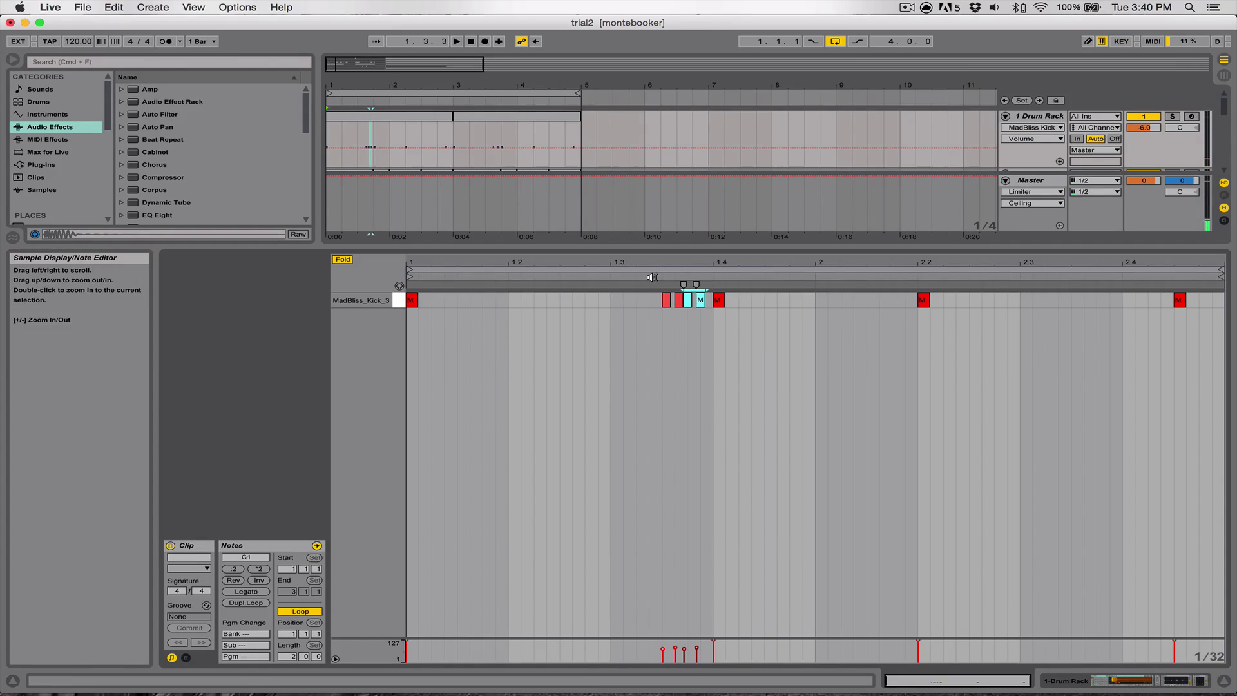
{"action": "key", "text": "space"}
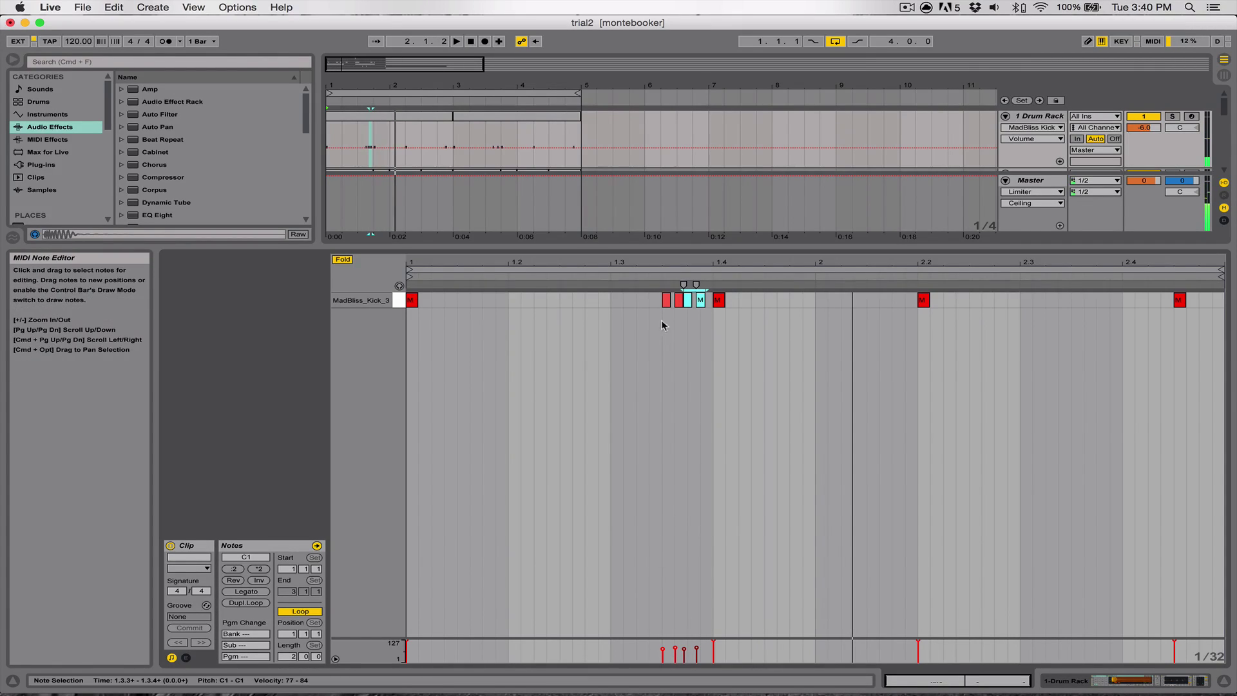
Ramp the velocities of the four kick roll notes upward from 17 to 60 and play the beat.
{"action": "left_click_drag", "start_coordinate": [662, 321], "coordinate": [696, 300]}
{"action": "key", "text": "space"}
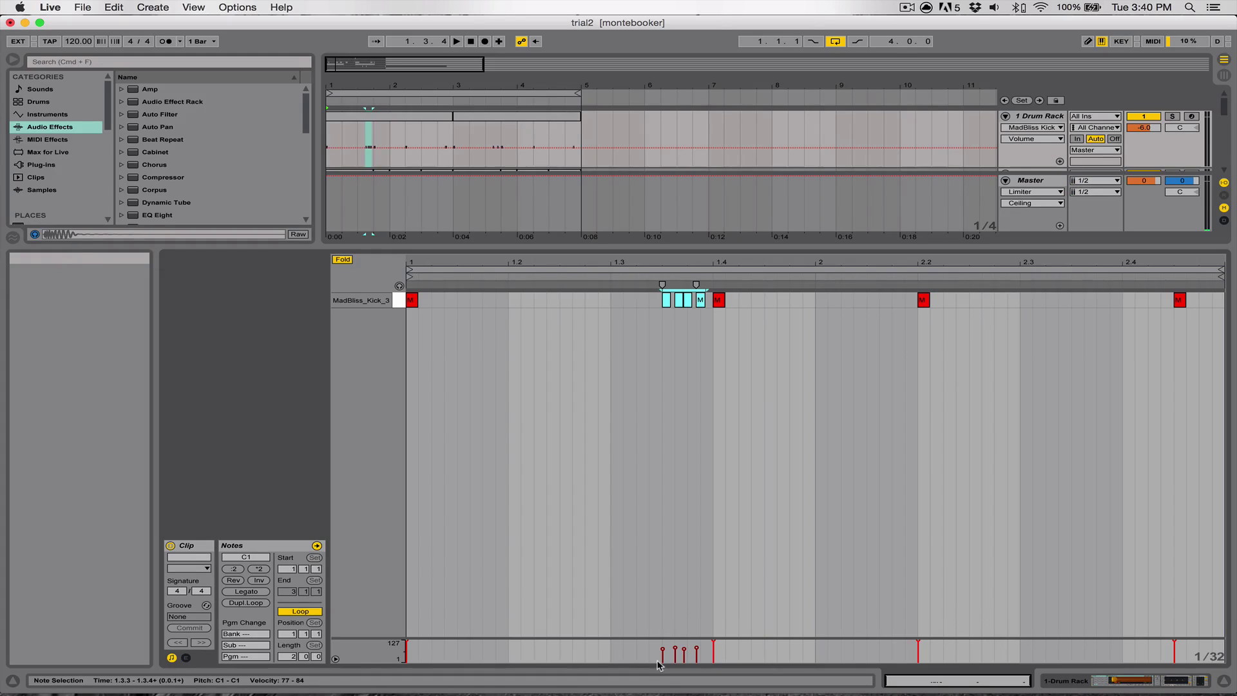
{"action": "left_click_drag", "start_coordinate": [663, 661], "coordinate": [713, 652]}
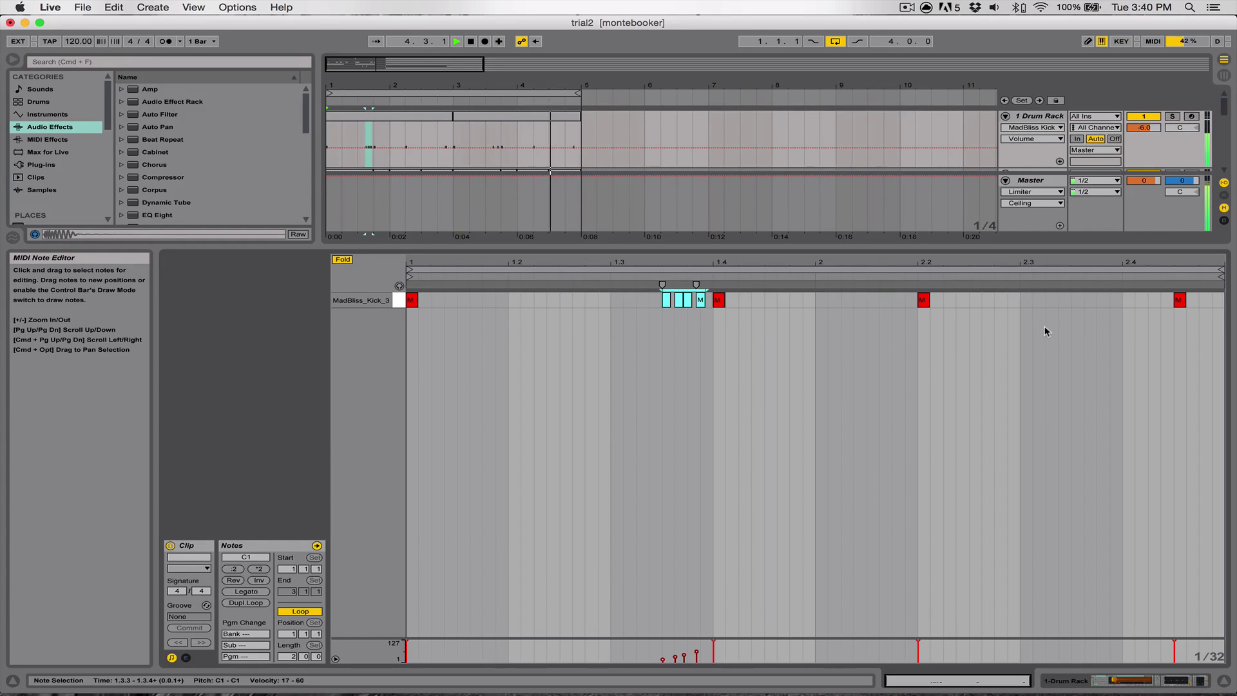
{"action": "key", "text": "space"}
Close the clip's note editor, show the Drum Rack track's devices and select the first drum clip in the arrangement.
{"action": "left_click", "coordinate": [1224, 680]}
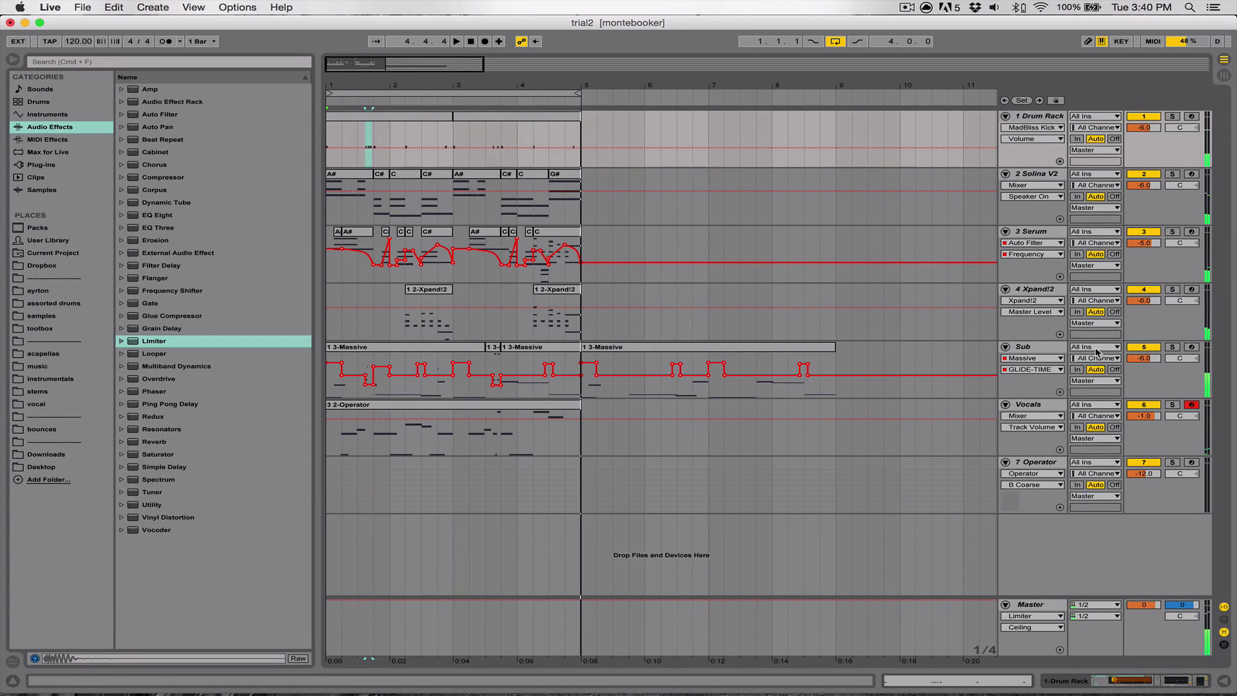
{"action": "double_click", "coordinate": [1040, 119]}
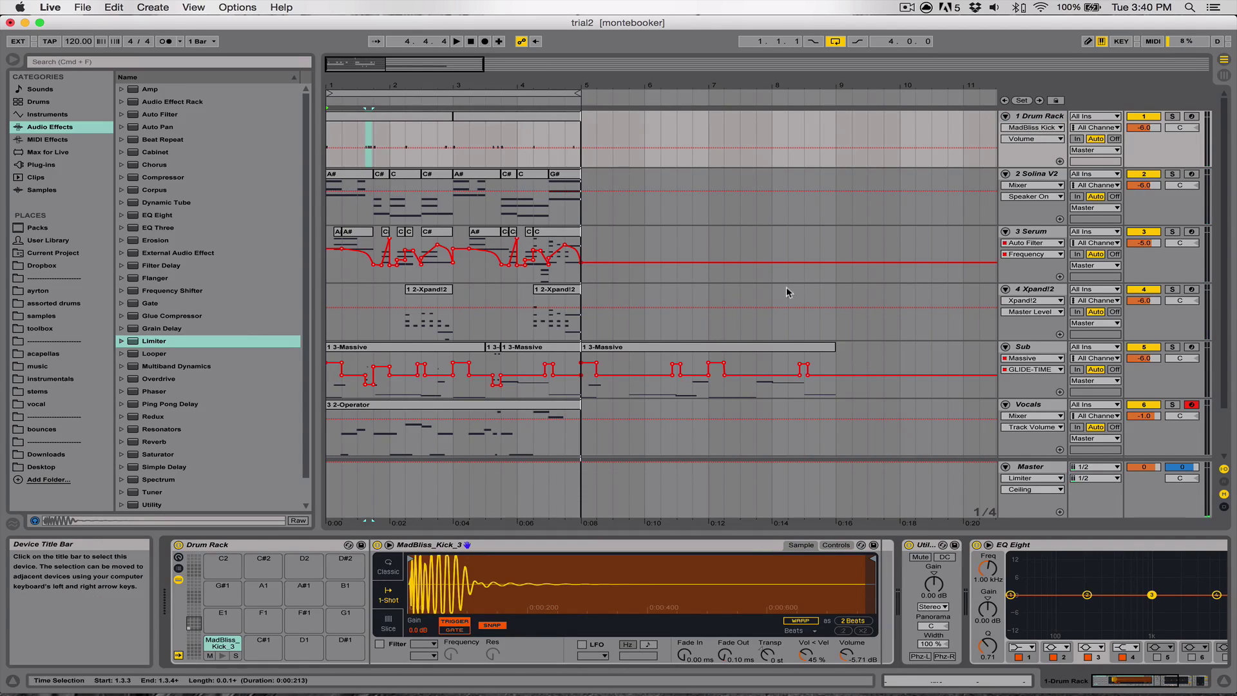
{"action": "scroll", "coordinate": [275, 248], "scroll_direction": "down", "scroll_amount": 2}
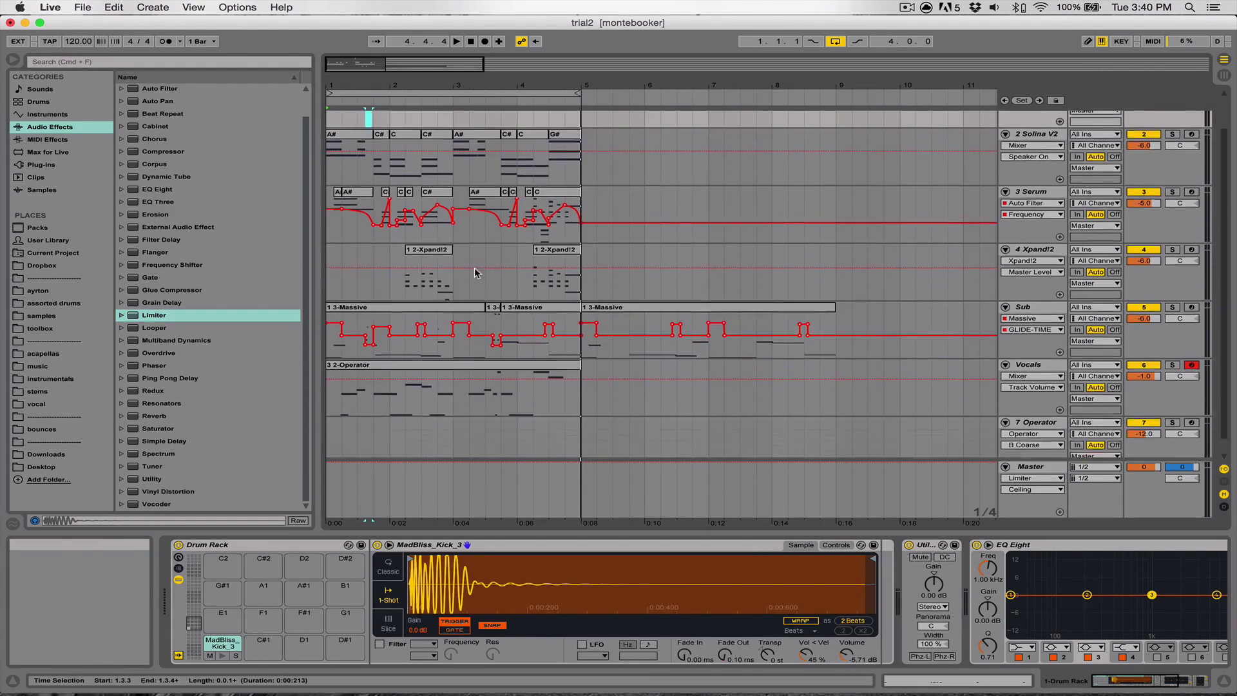
{"action": "scroll", "coordinate": [416, 177], "scroll_direction": "down", "scroll_amount": 5}
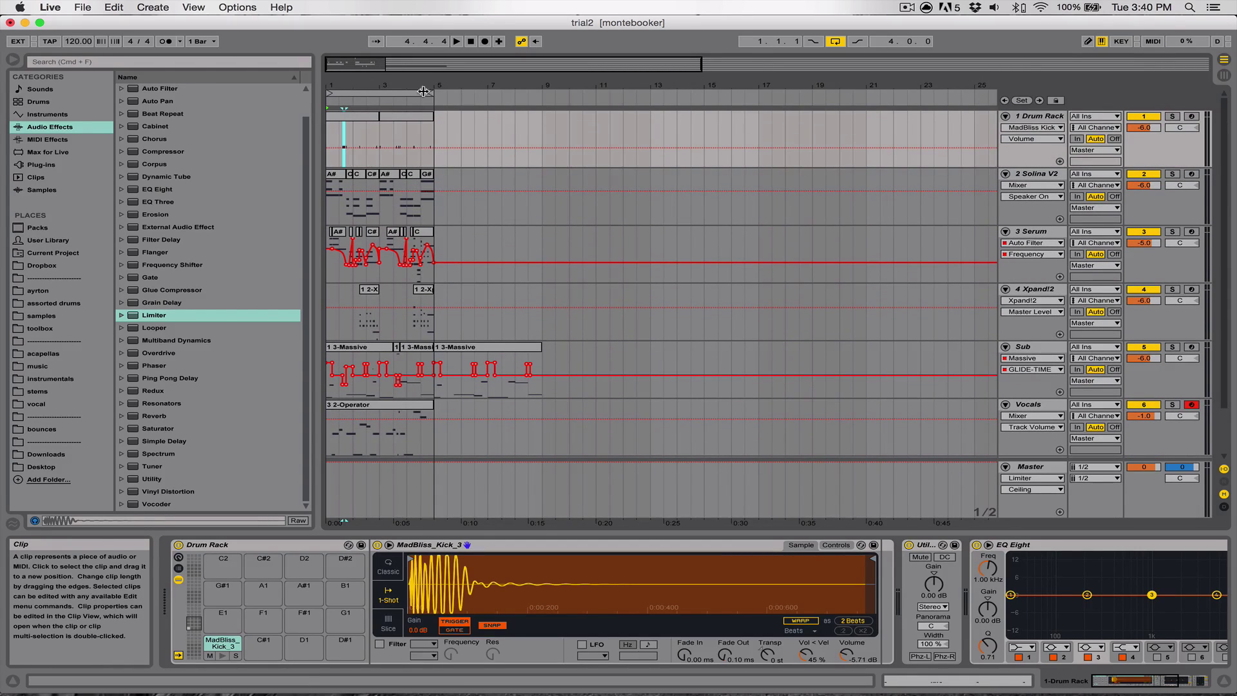
{"action": "left_click_drag", "start_coordinate": [411, 88], "coordinate": [518, 89]}
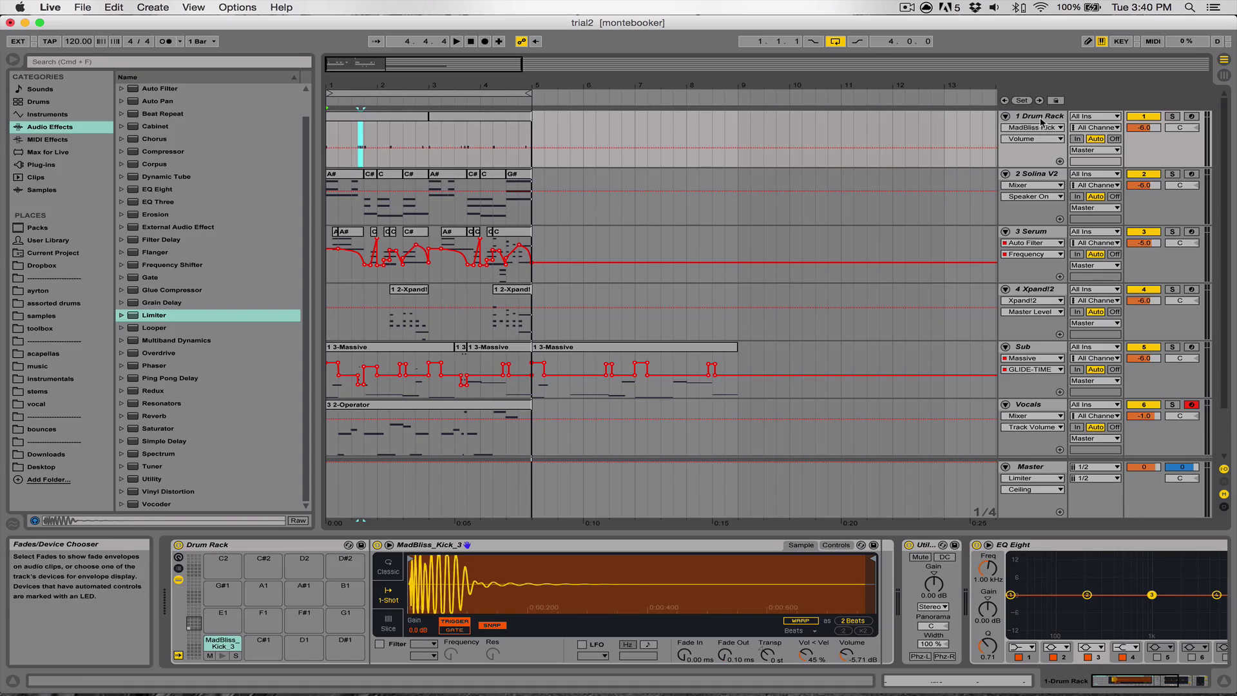
{"action": "left_click", "coordinate": [1026, 149]}
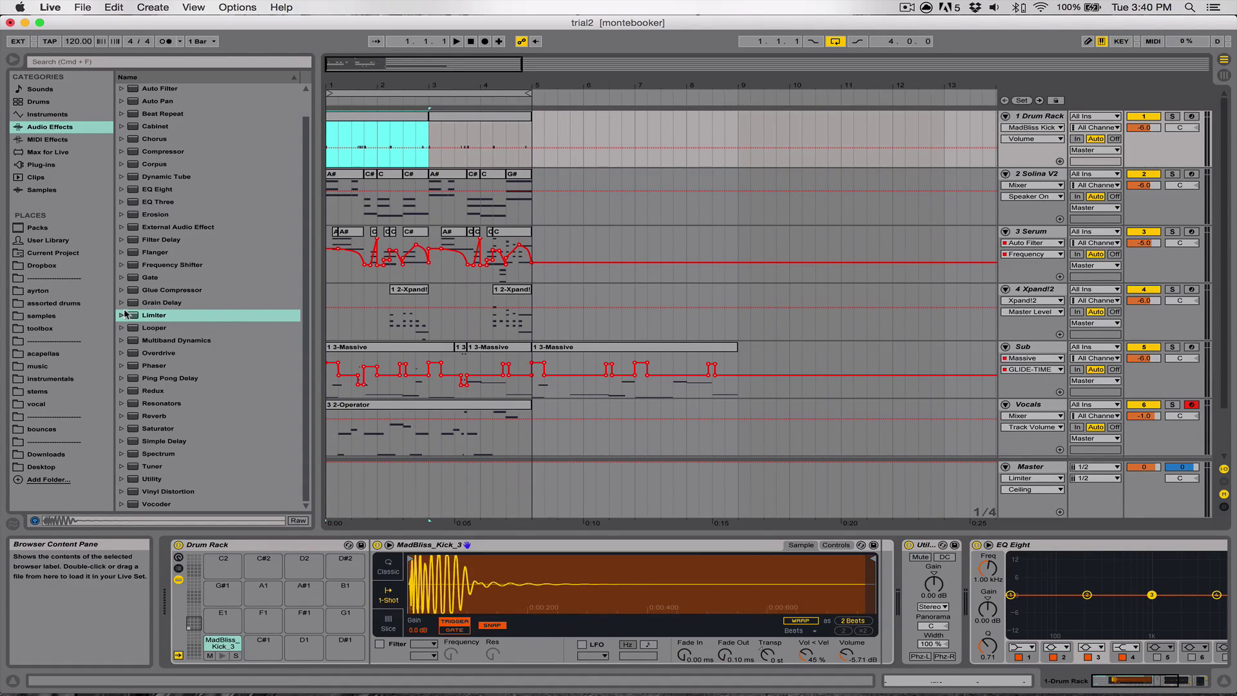
Browse the samples place, collapse the Kicks folder and expand Claps & Snares in Noir Sound Drum Kit Vol.1.
{"action": "left_click", "coordinate": [41, 315]}
{"action": "scroll", "coordinate": [159, 293], "scroll_direction": "up", "scroll_amount": 5}
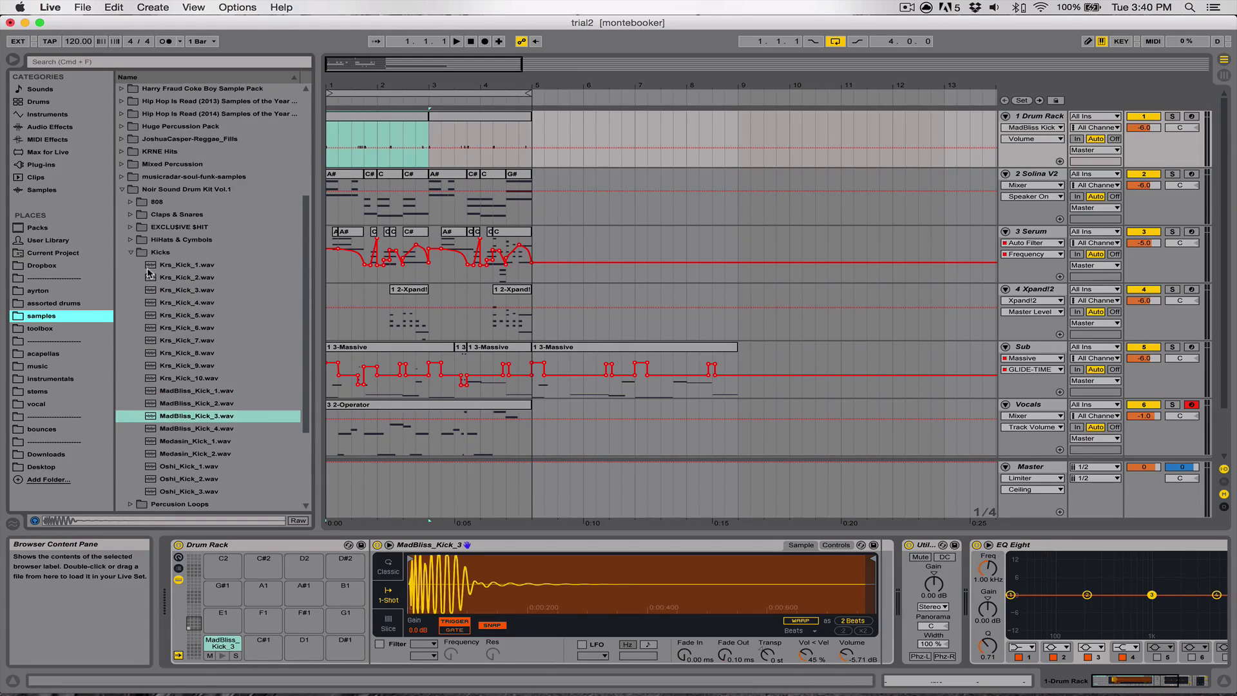
{"action": "left_click", "coordinate": [134, 252]}
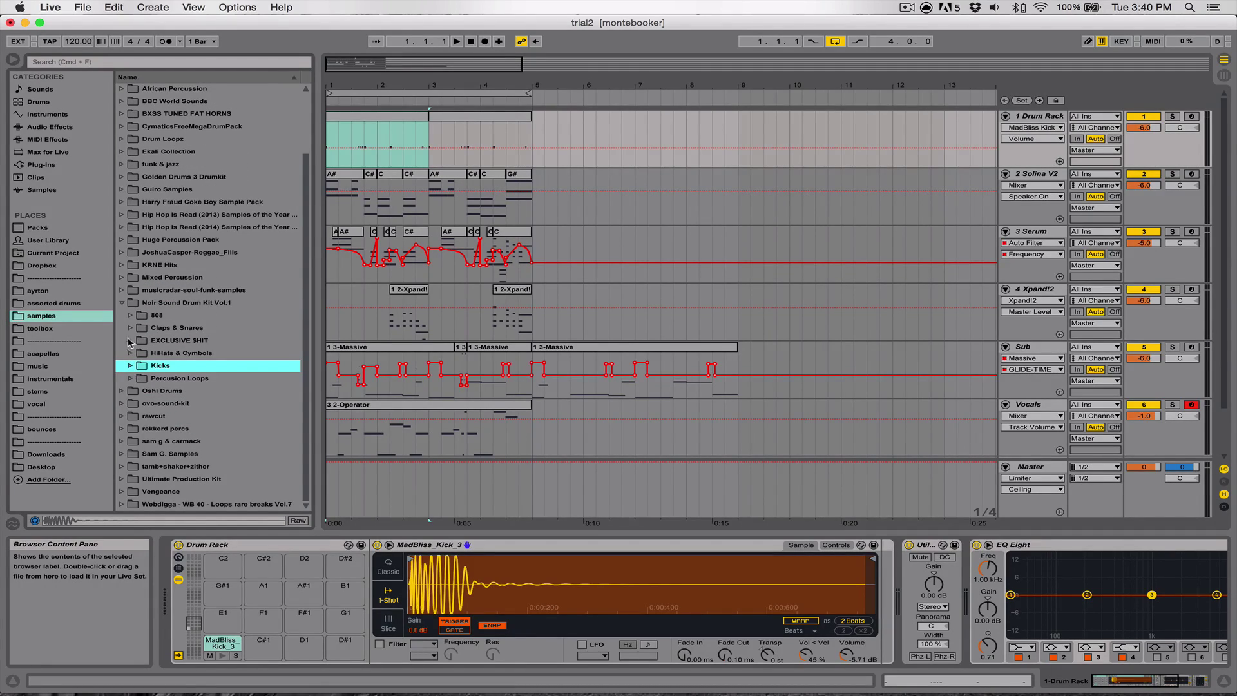
{"action": "left_click", "coordinate": [130, 328]}
Audition Krs_Snap_4, the first Krs_Clap samples and Krs_Snare_3 in the Claps & Snares folder.
{"action": "left_click", "coordinate": [173, 445]}
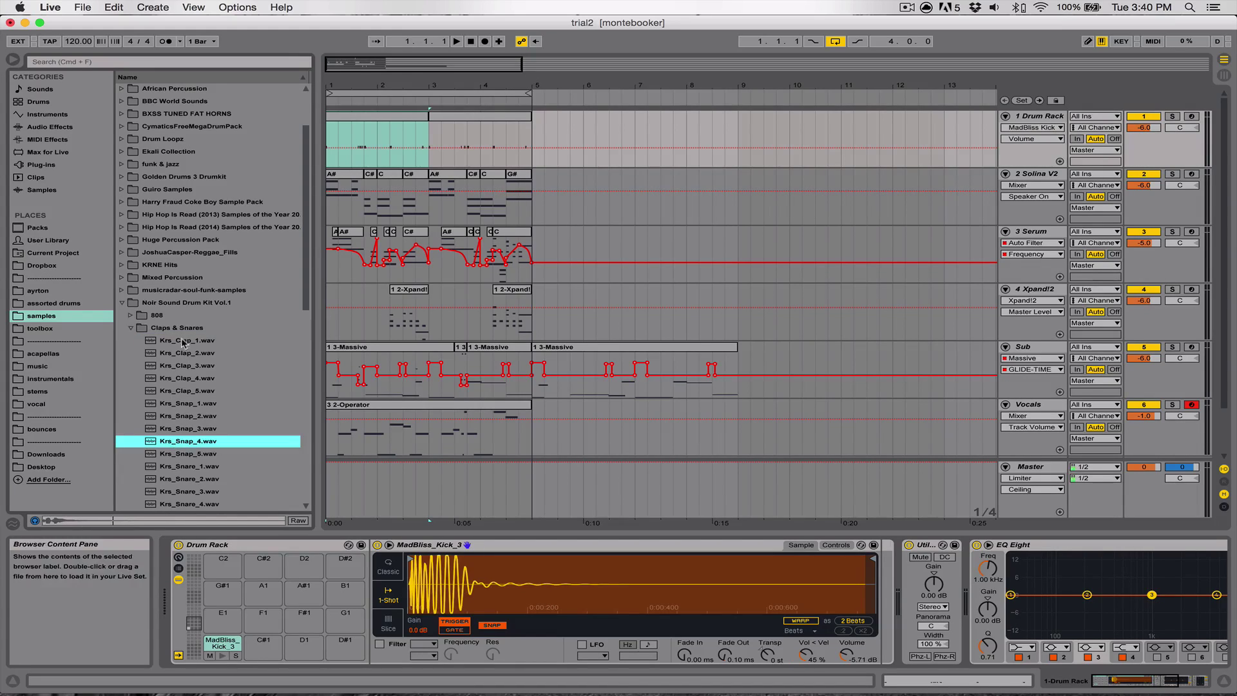
{"action": "left_click", "coordinate": [181, 343]}
{"action": "left_click", "coordinate": [182, 357]}
{"action": "left_click", "coordinate": [181, 369]}
{"action": "left_click", "coordinate": [186, 446]}
{"action": "scroll", "coordinate": [188, 426], "scroll_direction": "down", "scroll_amount": 3}
{"action": "left_click", "coordinate": [190, 409]}
{"action": "scroll", "coordinate": [191, 408], "scroll_direction": "up", "scroll_amount": 2}
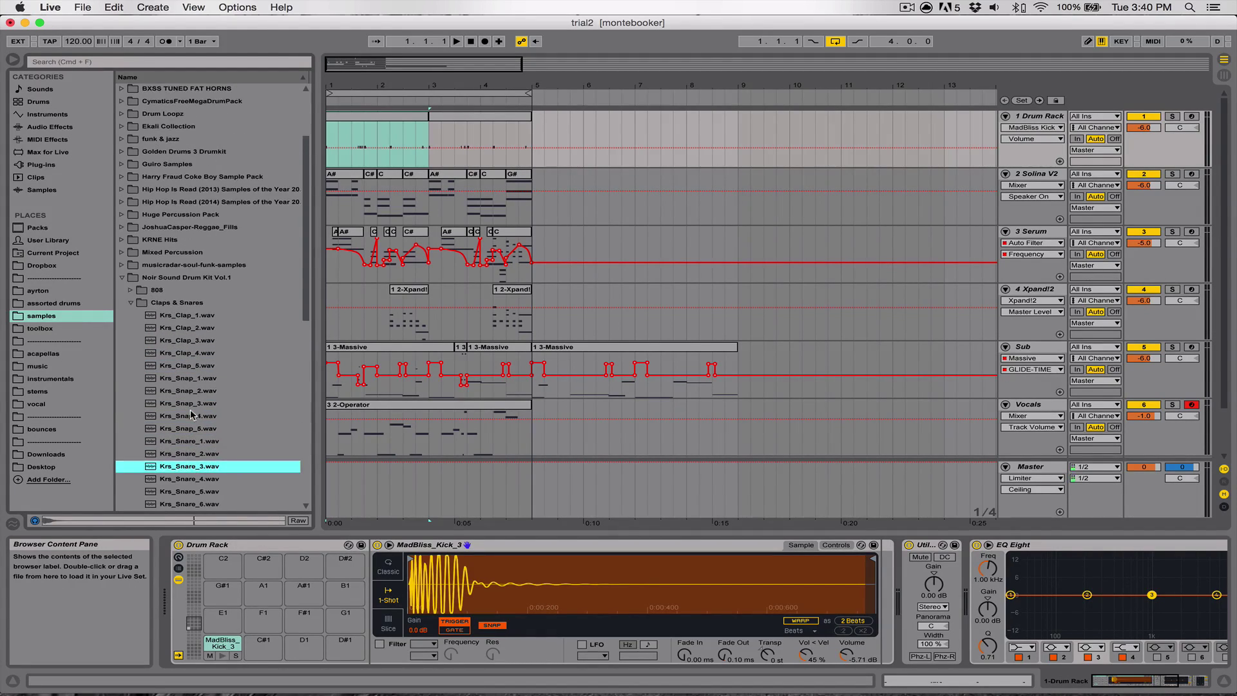
{"action": "scroll", "coordinate": [205, 440], "scroll_direction": "down", "scroll_amount": 2}
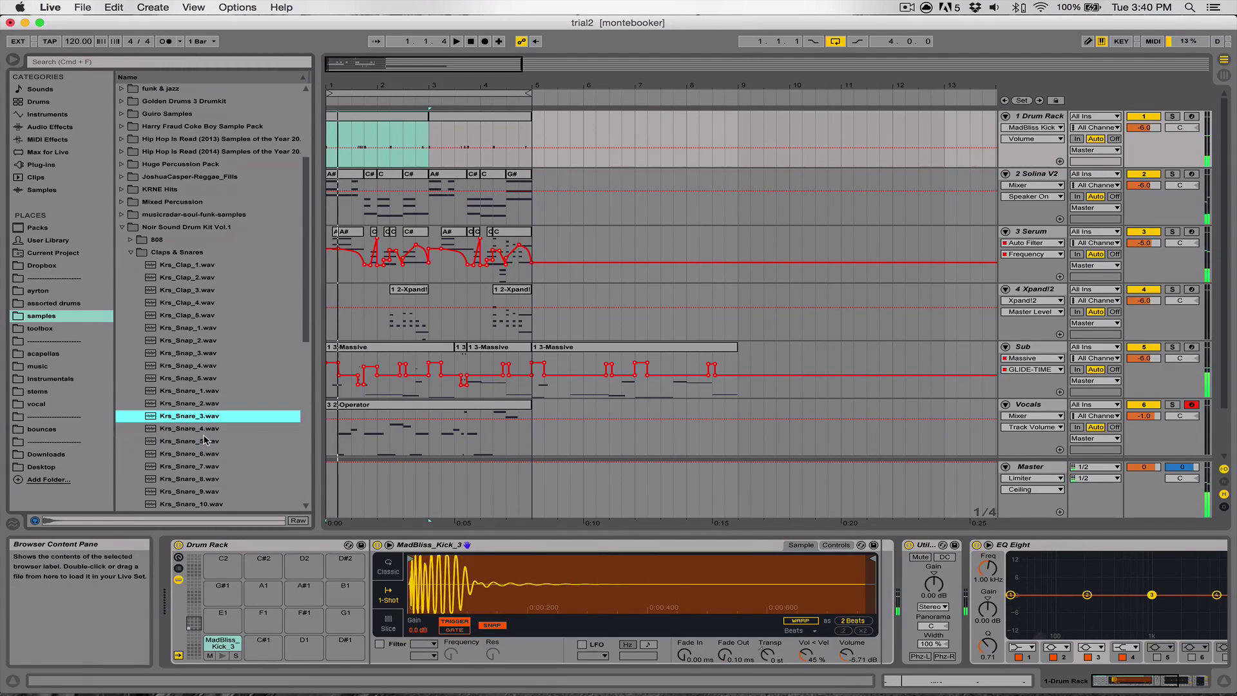
Compare the sound of Krs_Snare_5 to Krs_Snare_7 with the Krs_Snap samples and Krs_Clap_5.
{"action": "left_click", "coordinate": [186, 444]}
{"action": "key", "text": "Down"}
{"action": "key", "text": "Down"}
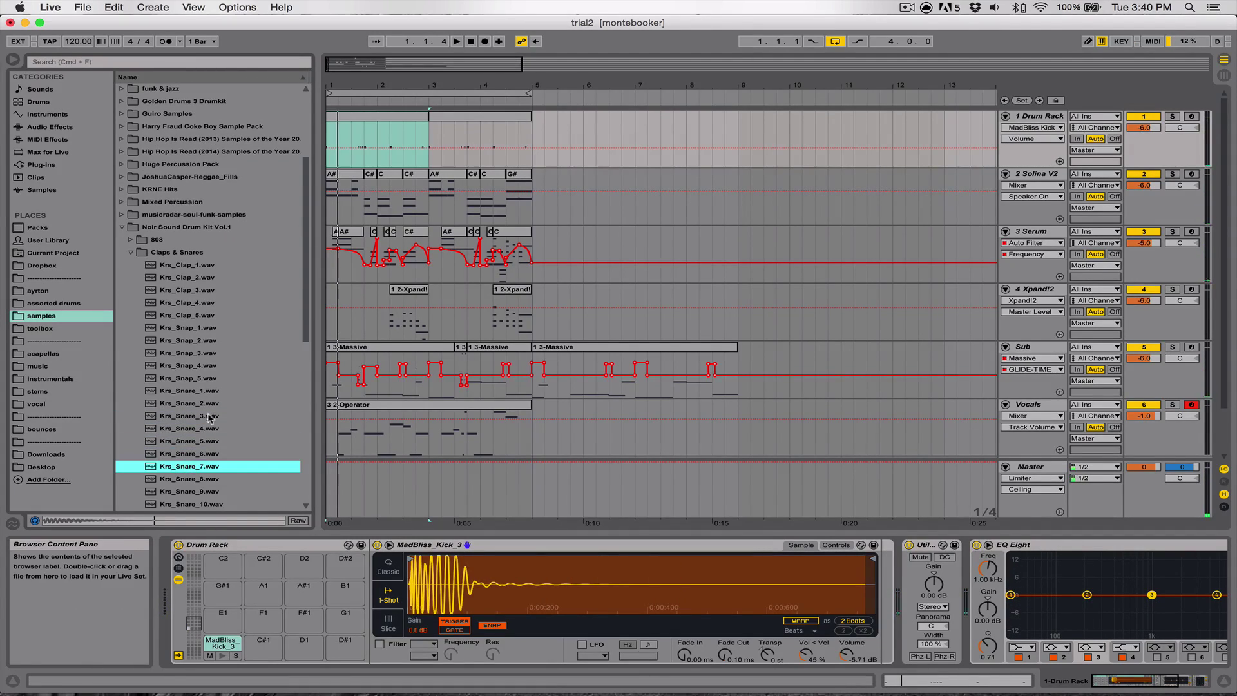
{"action": "left_click", "coordinate": [197, 380]}
{"action": "key", "text": "Down"}
{"action": "left_click", "coordinate": [198, 368]}
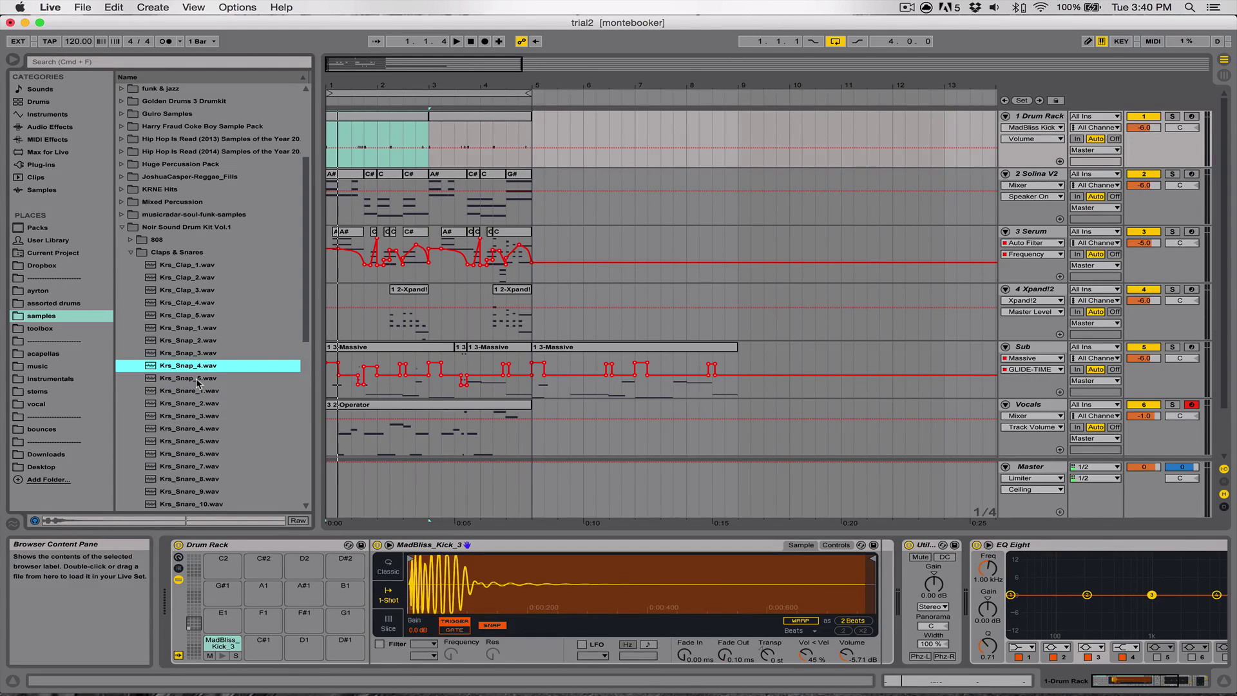
{"action": "left_click", "coordinate": [197, 378]}
{"action": "left_click", "coordinate": [196, 353]}
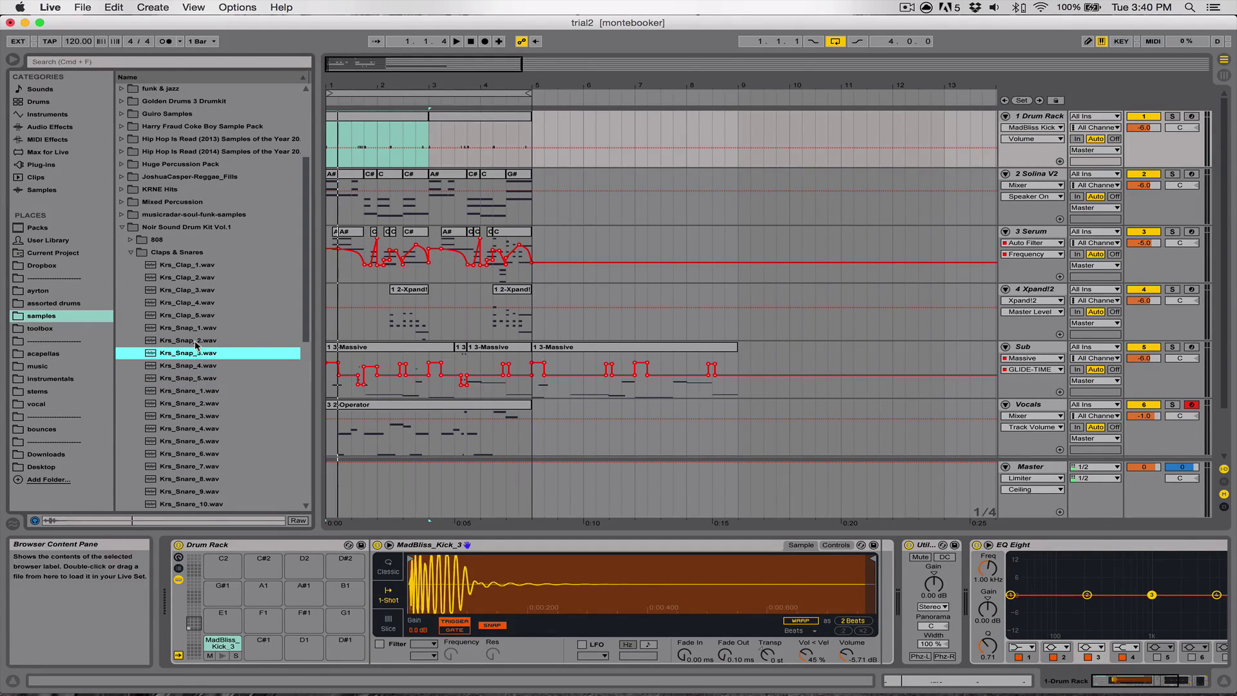
{"action": "left_click", "coordinate": [196, 343]}
{"action": "left_click", "coordinate": [196, 348]}
{"action": "left_click", "coordinate": [198, 329]}
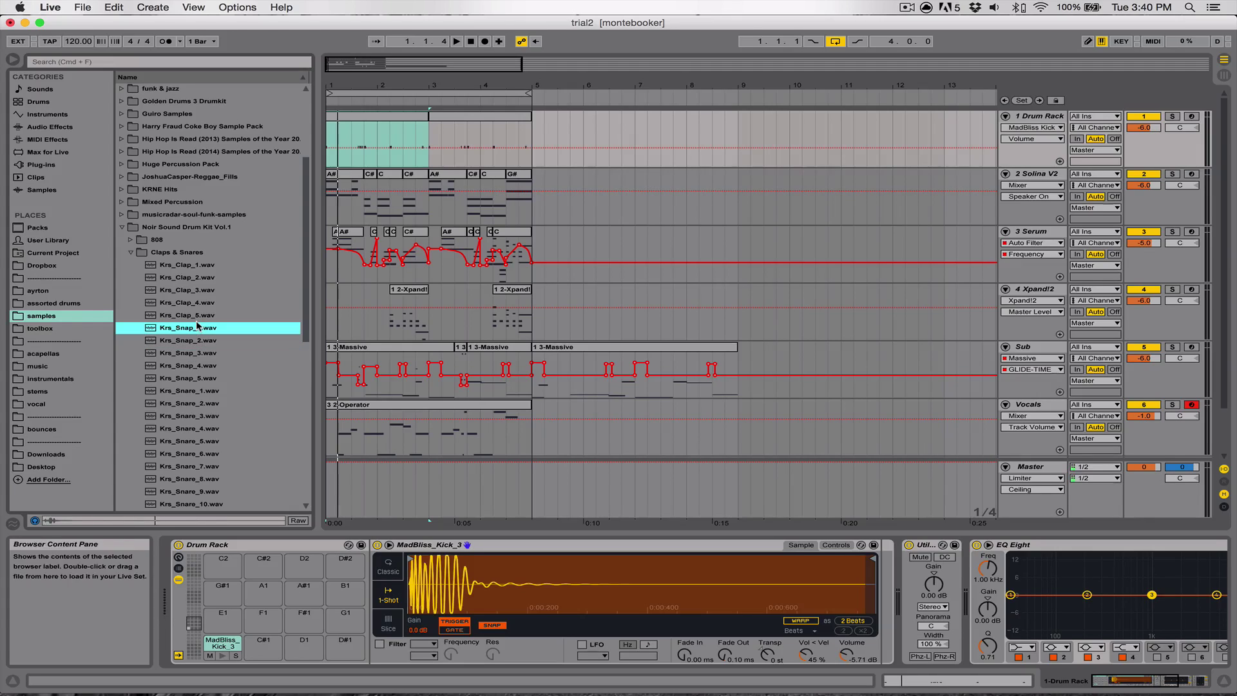
{"action": "left_click", "coordinate": [187, 340]}
{"action": "left_click", "coordinate": [189, 314]}
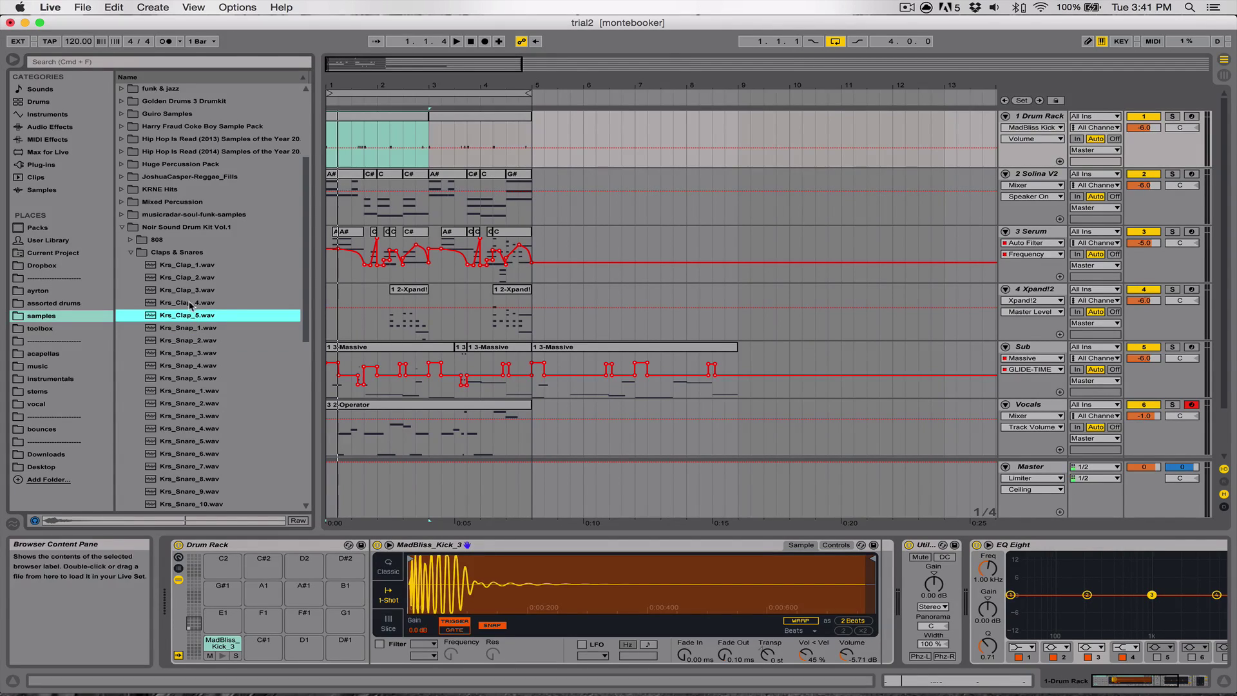
Audition the MadBliss claps and snares, the Medasin snares and Oshi_Clap_1.
{"action": "left_click", "coordinate": [194, 427]}
{"action": "left_click", "coordinate": [194, 455]}
{"action": "scroll", "coordinate": [194, 458], "scroll_direction": "down", "scroll_amount": 2}
{"action": "left_click", "coordinate": [195, 443]}
{"action": "left_click", "coordinate": [191, 468]}
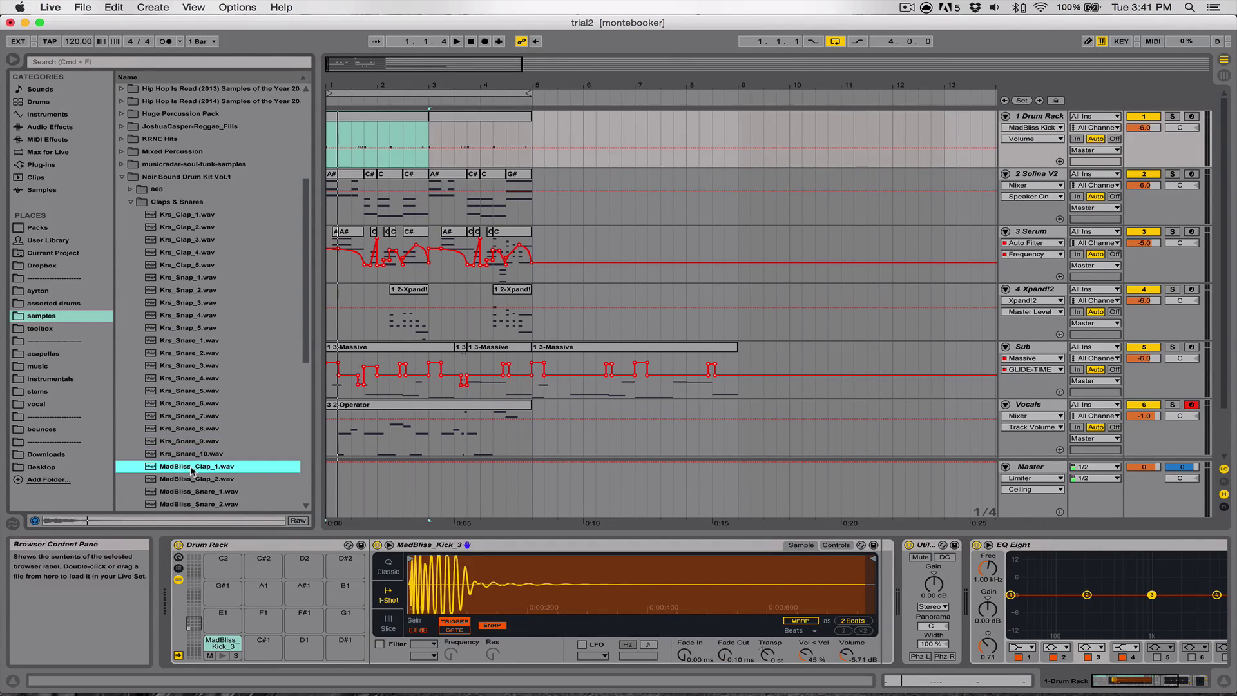
{"action": "scroll", "coordinate": [199, 444], "scroll_direction": "down", "scroll_amount": 9}
{"action": "scroll", "coordinate": [201, 361], "scroll_direction": "up", "scroll_amount": 3}
{"action": "scroll", "coordinate": [201, 340], "scroll_direction": "up", "scroll_amount": 2}
{"action": "left_click", "coordinate": [204, 304]}
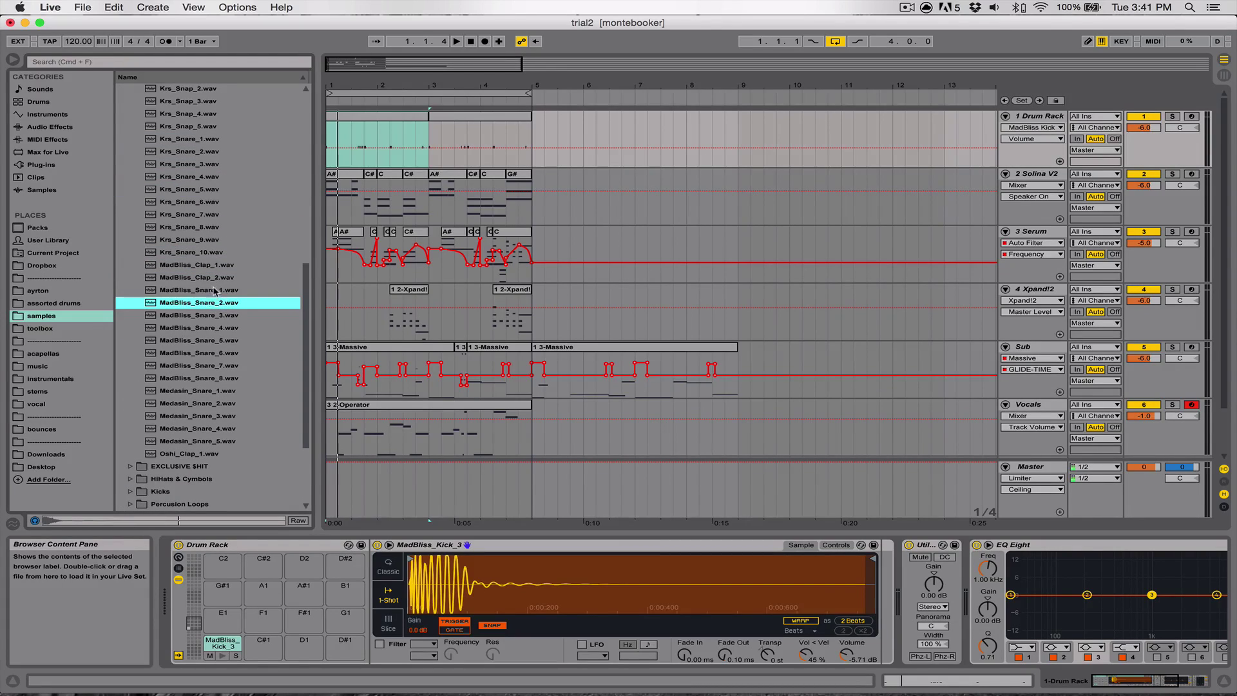
{"action": "left_click", "coordinate": [207, 292]}
{"action": "left_click", "coordinate": [211, 278]}
{"action": "left_click", "coordinate": [211, 327]}
{"action": "left_click", "coordinate": [208, 366]}
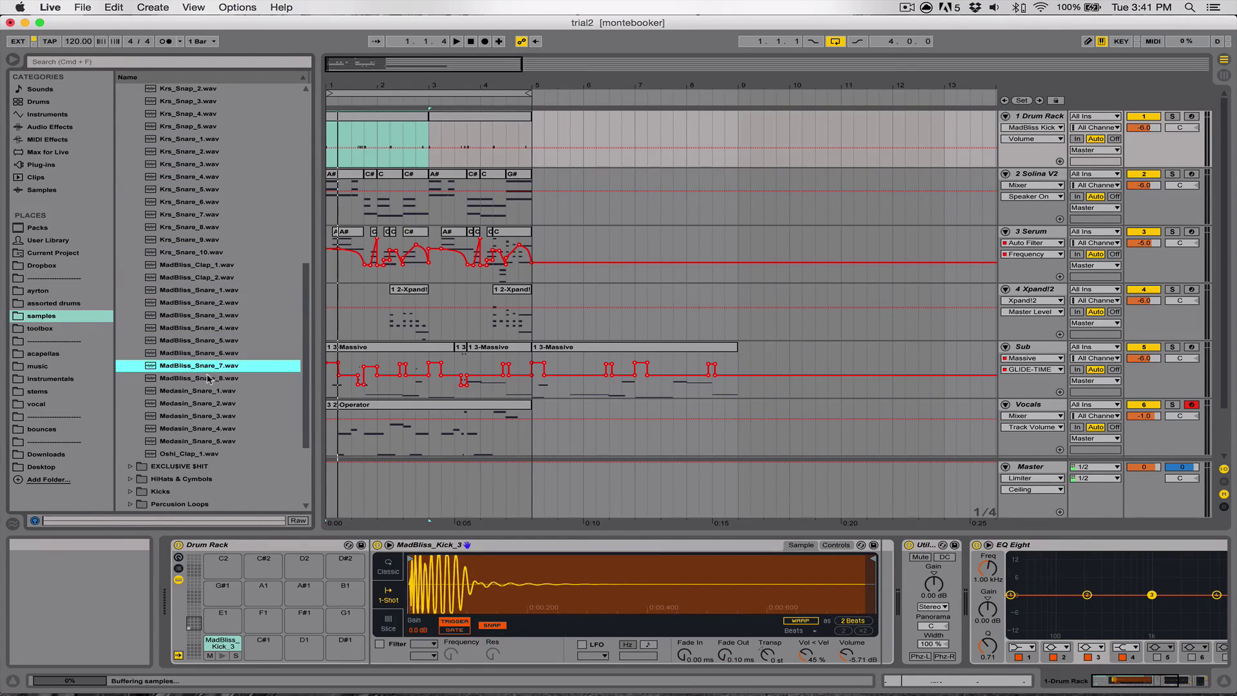
{"action": "left_click", "coordinate": [205, 403]}
{"action": "left_click", "coordinate": [203, 428]}
{"action": "left_click", "coordinate": [202, 454]}
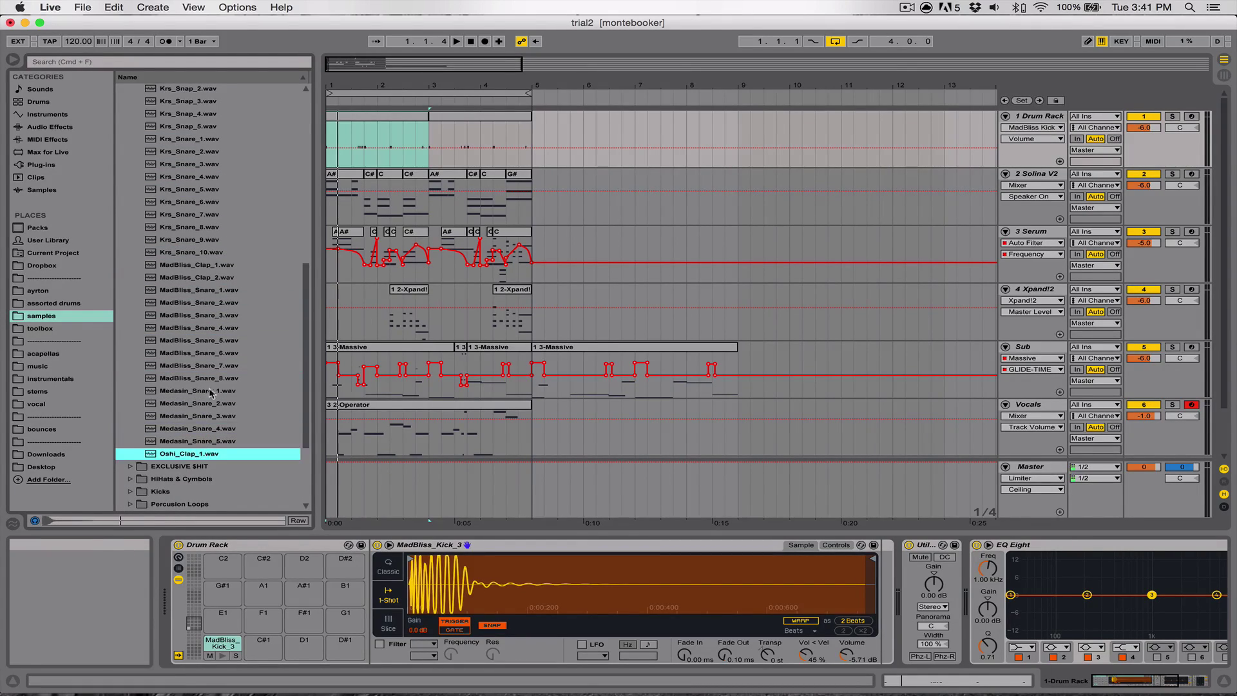
Audition MadBliss_Snare_1 and the Krs_Snare samples back up to Krs_Snare_1.
{"action": "left_click", "coordinate": [205, 289]}
{"action": "left_click", "coordinate": [206, 227]}
{"action": "left_click", "coordinate": [210, 215]}
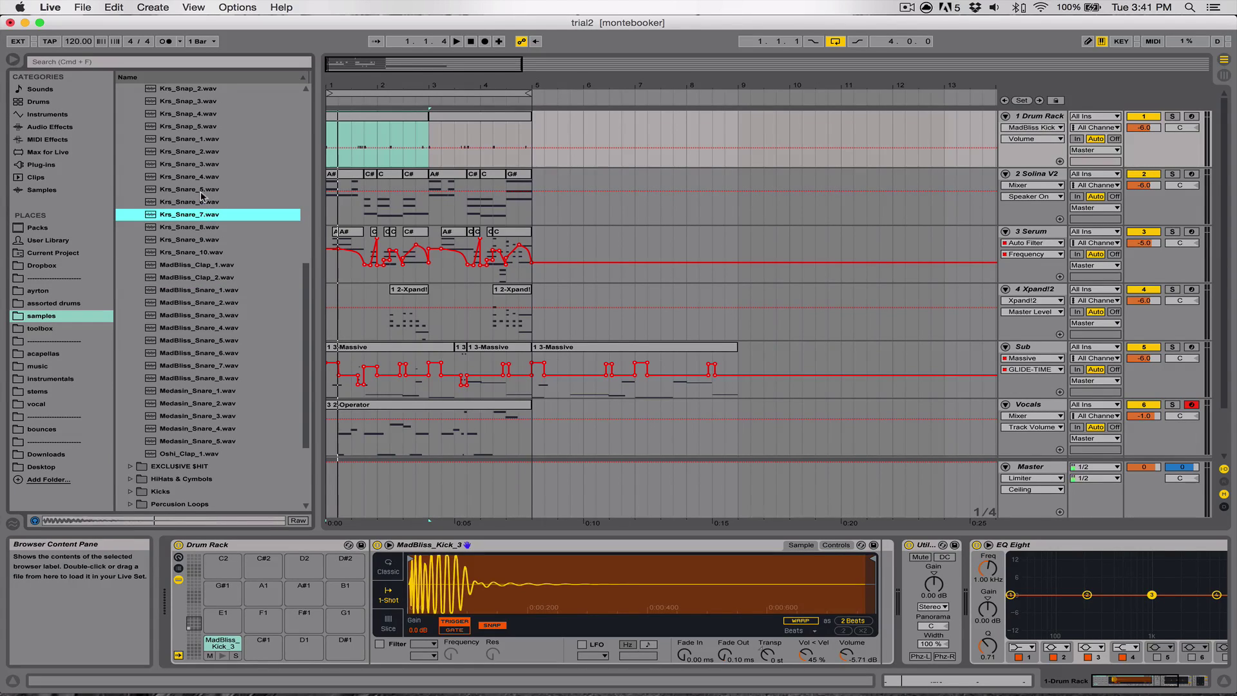
{"action": "left_click", "coordinate": [203, 201]}
{"action": "left_click", "coordinate": [192, 175]}
{"action": "left_click", "coordinate": [192, 165]}
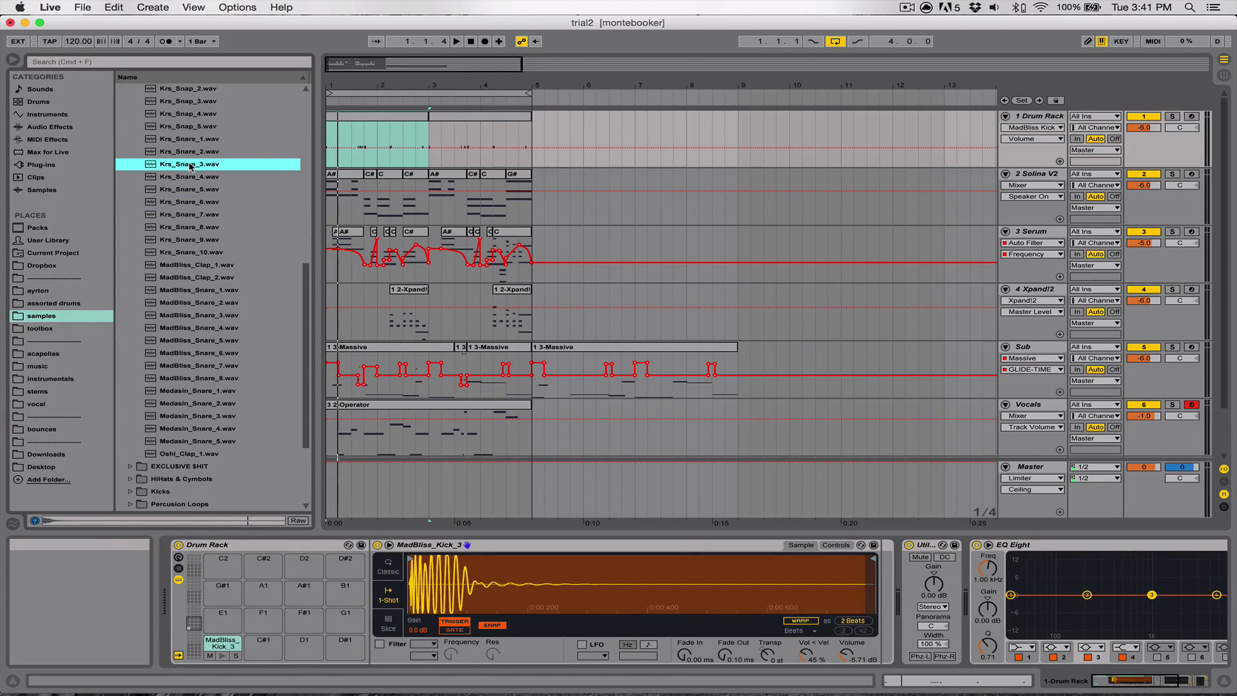
{"action": "key", "text": "Up"}
{"action": "key", "text": "Up"}
{"action": "scroll", "coordinate": [186, 159], "scroll_direction": "up", "scroll_amount": 2}
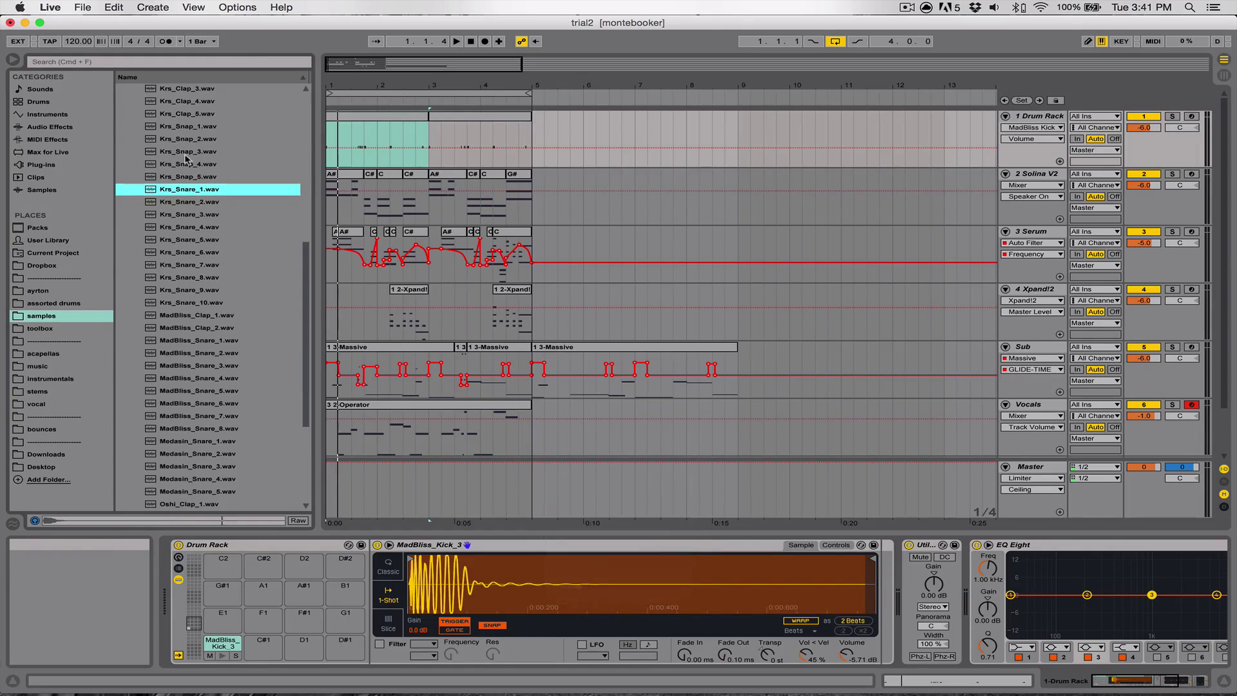
Play the beat briefly, and load Krs_Snap_4.wav onto the Drum Rack's C#1 pad.
{"action": "left_click", "coordinate": [187, 161]}
{"action": "scroll", "coordinate": [196, 217], "scroll_direction": "up", "scroll_amount": 10}
{"action": "key", "text": "space"}
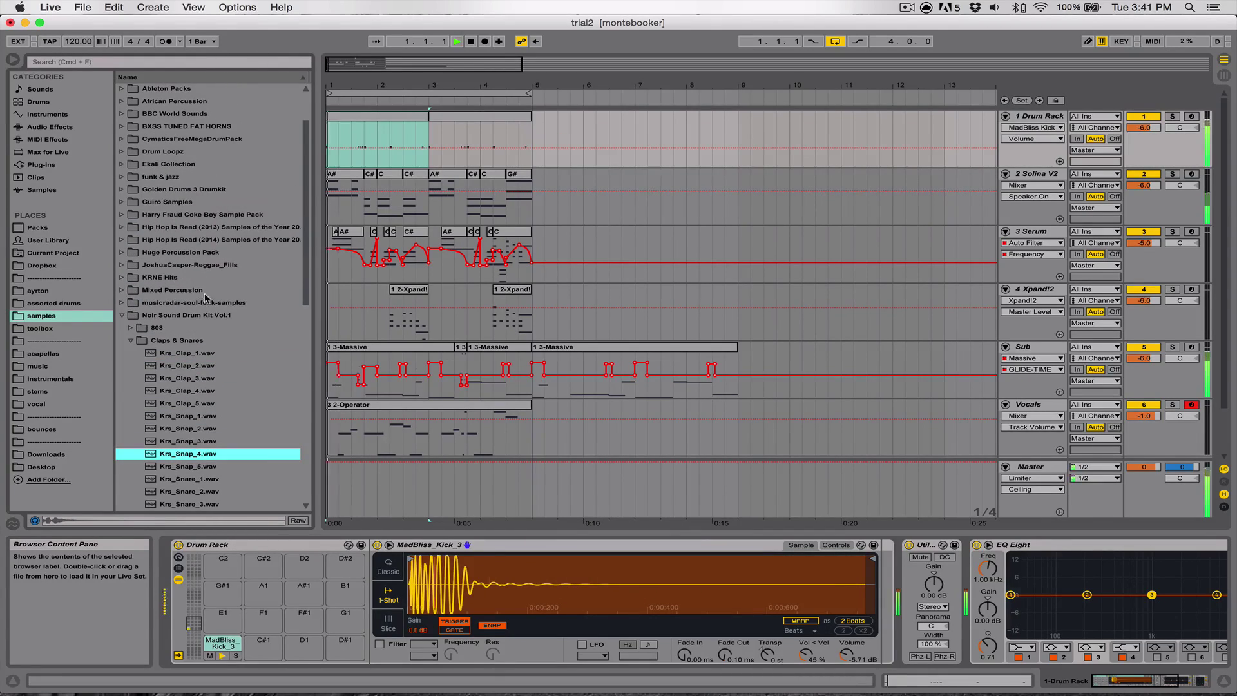
{"action": "key", "text": "space"}
{"action": "left_click_drag", "start_coordinate": [193, 454], "coordinate": [259, 641]}
Lower the computer's sound output volume.
{"action": "key", "text": "XF86AudioMute"}
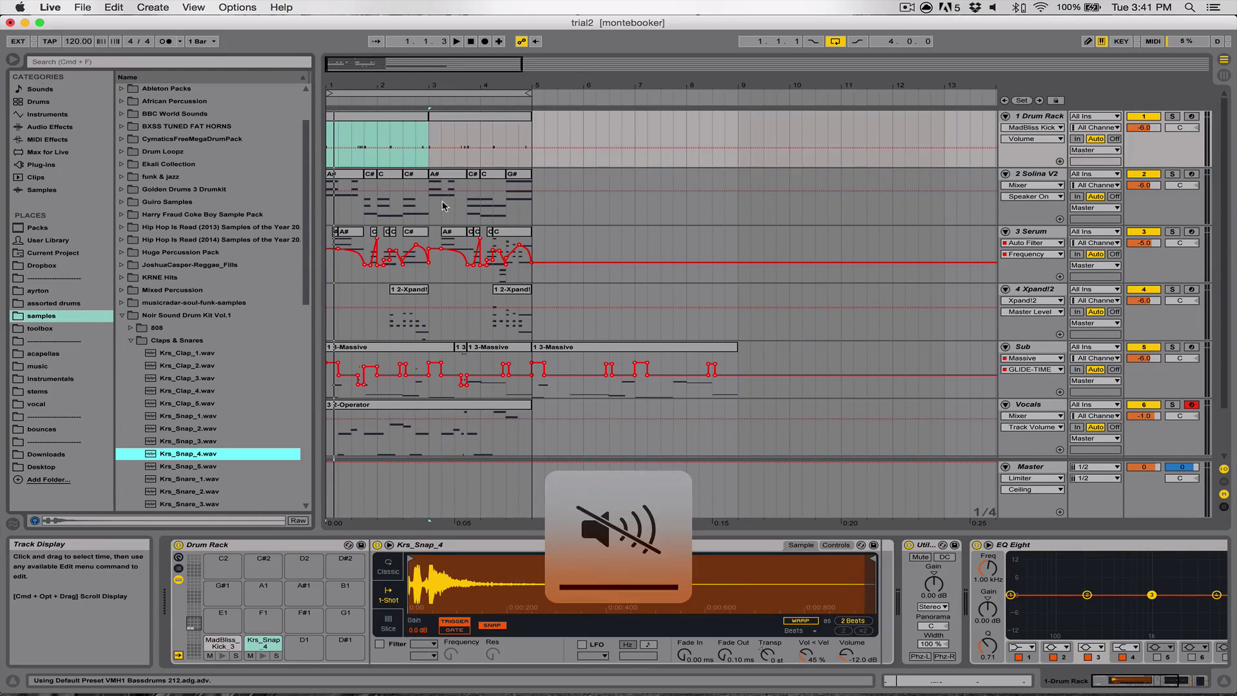
{"action": "key", "text": "XF86AudioMute"}
{"action": "key", "text": "XF86AudioLowerVolume"}
{"action": "key", "text": "XF86AudioLowerVolume"}
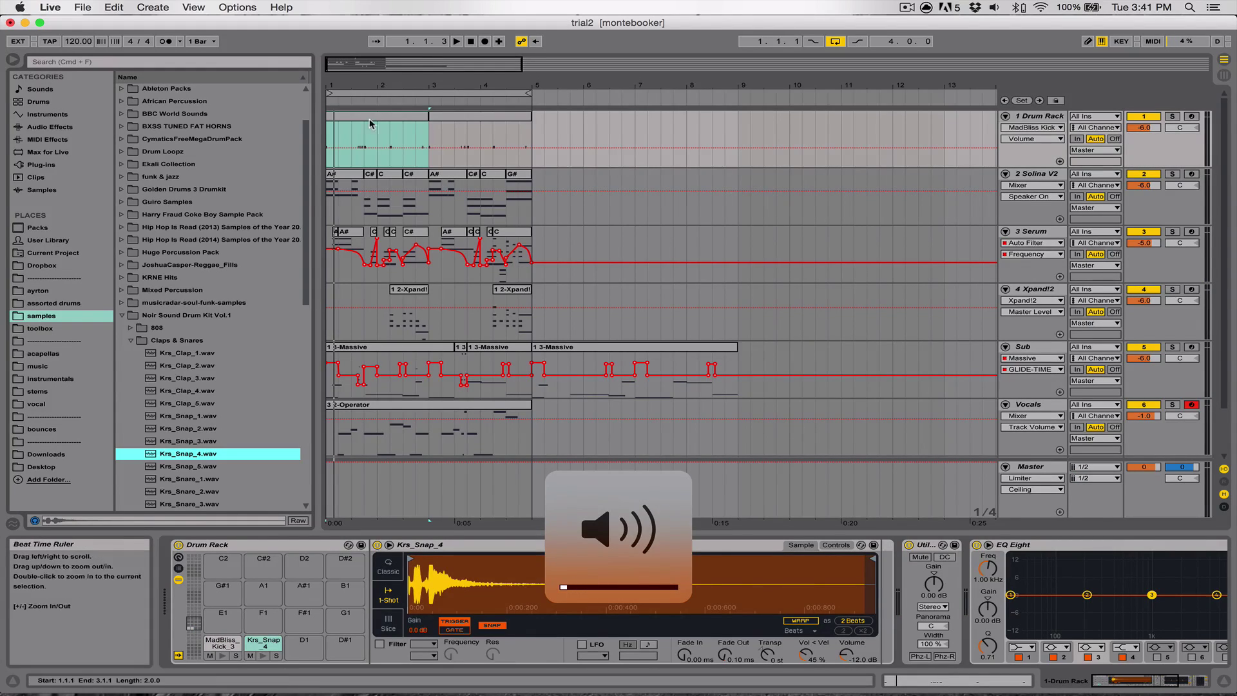
Open the first drum clip and add Krs_Snap_4 notes at 1.3.1 and 2.3.1 while the beat plays.
{"action": "double_click", "coordinate": [368, 118]}
{"action": "double_click", "coordinate": [514, 300]}
{"action": "key", "text": "space"}
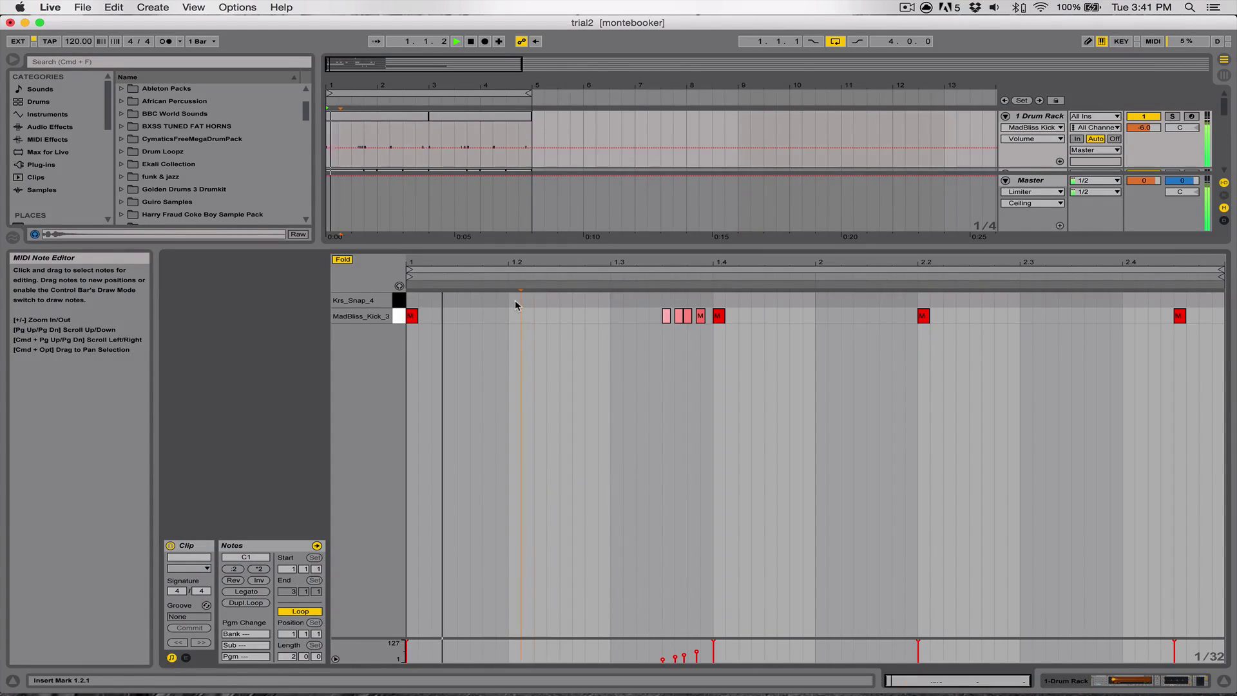
{"action": "left_click_drag", "start_coordinate": [513, 299], "coordinate": [618, 300]}
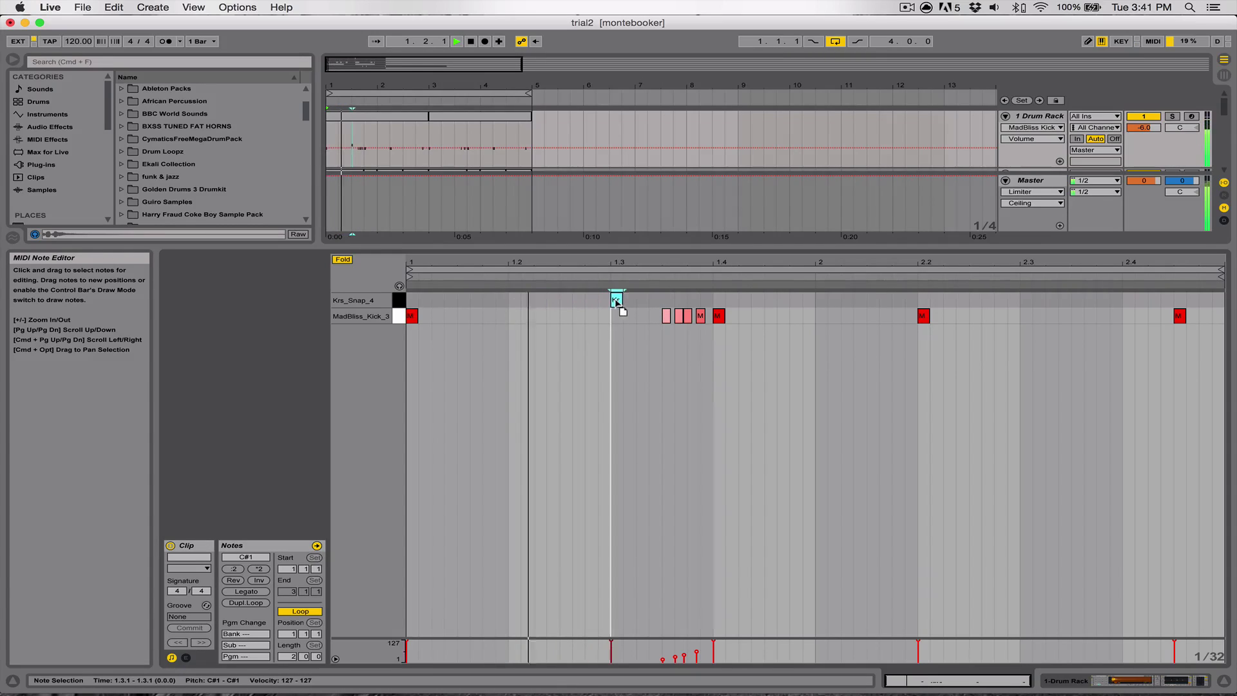
{"action": "double_click", "coordinate": [1025, 300]}
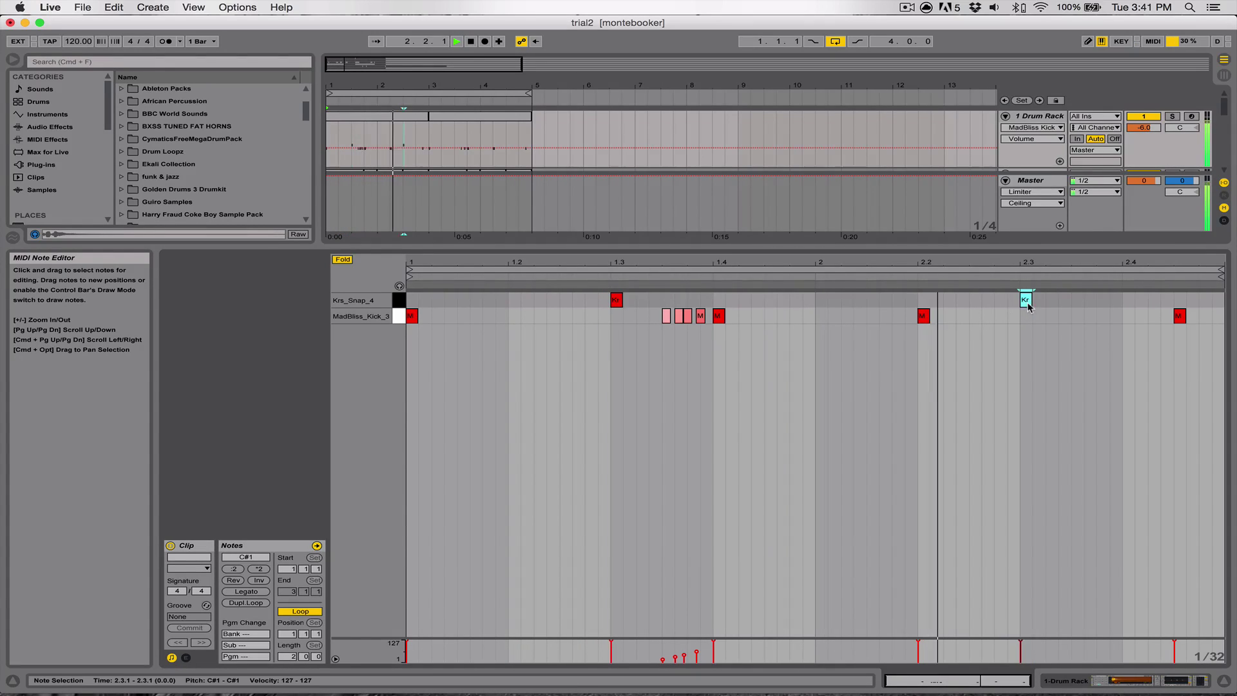
Add Krs_Snap_4 notes at 1.3.1 and 2.3.1 in the second drum clip and stop playback.
{"action": "left_click", "coordinate": [457, 116]}
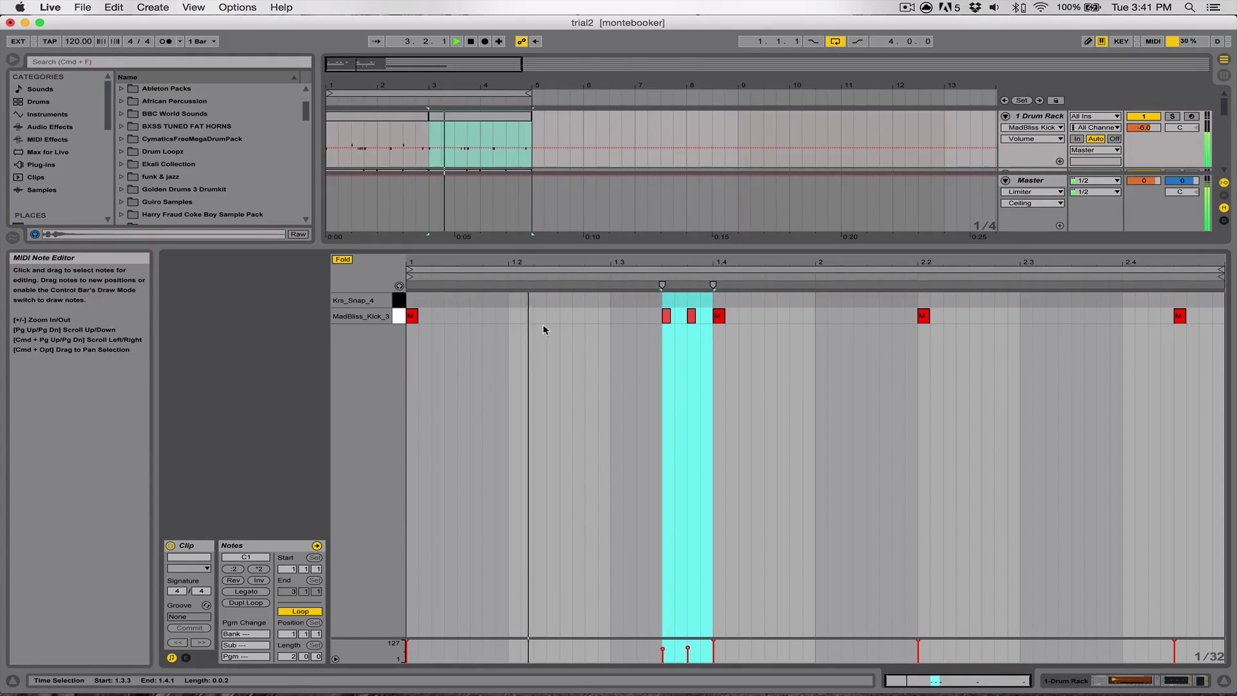
{"action": "double_click", "coordinate": [613, 299]}
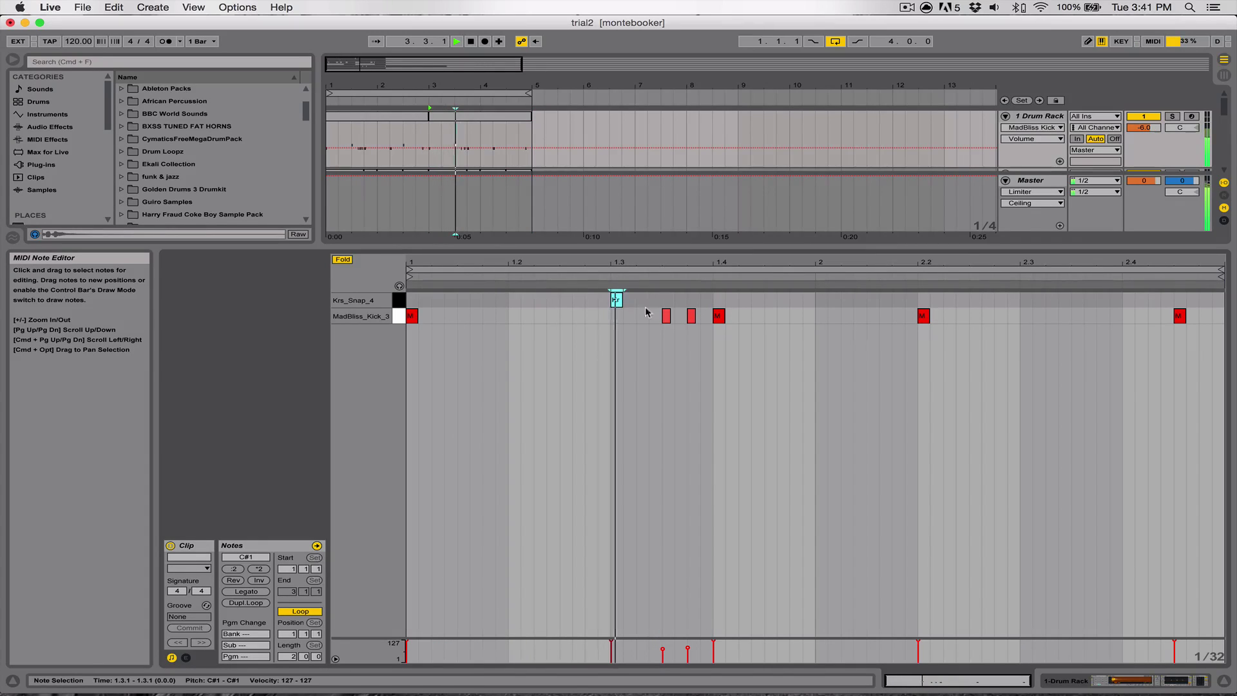
{"action": "double_click", "coordinate": [1024, 301]}
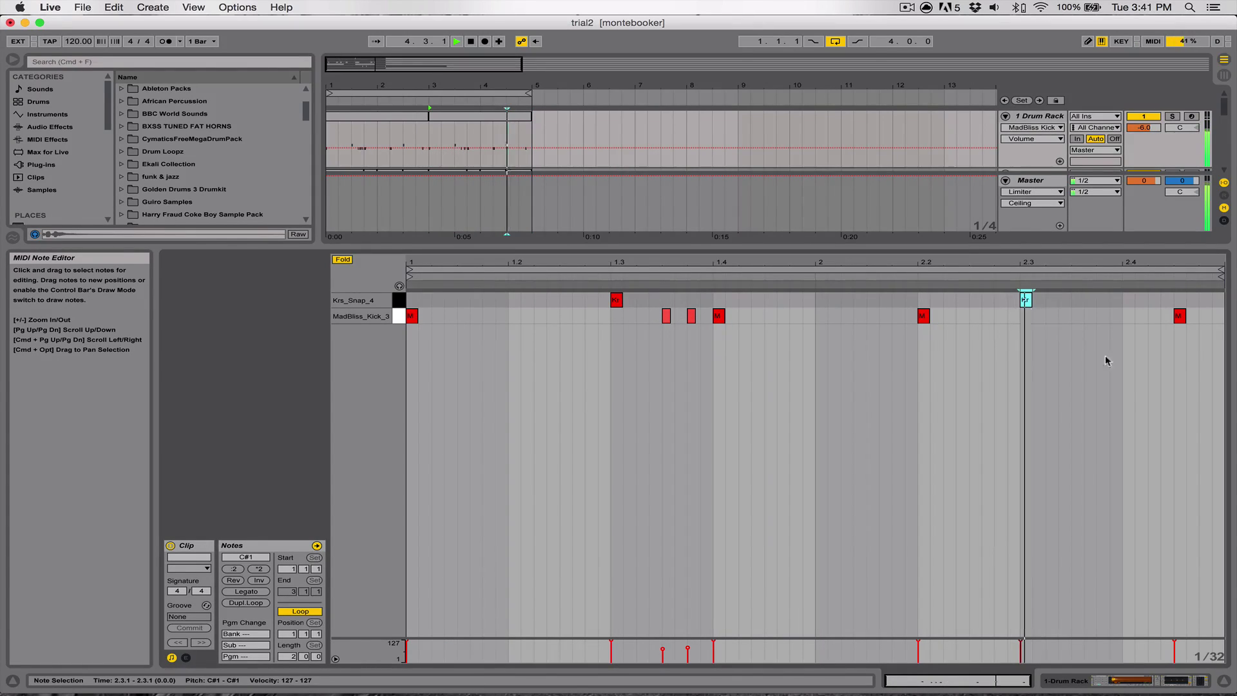
{"action": "key", "text": "space"}
Hide the clip's note editor and audition MadBliss and Krs claps and snares as alternatives to the snap.
{"action": "left_click", "coordinate": [1224, 681]}
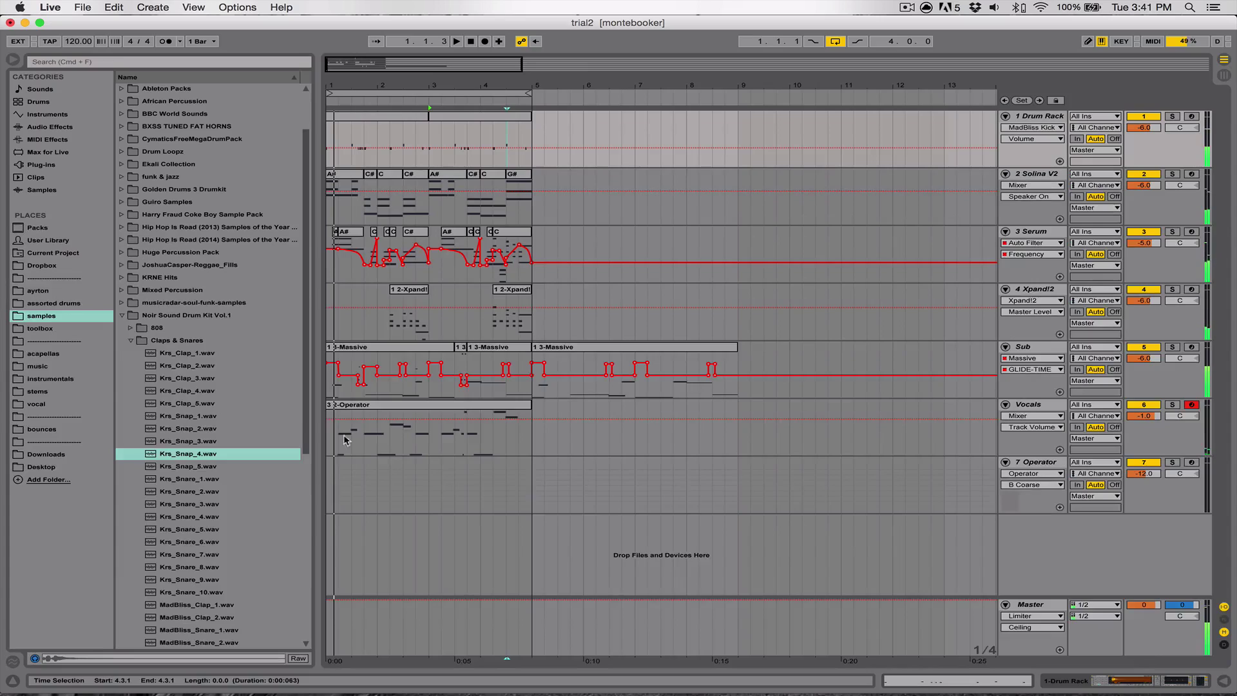
{"action": "scroll", "coordinate": [178, 486], "scroll_direction": "down", "scroll_amount": 2}
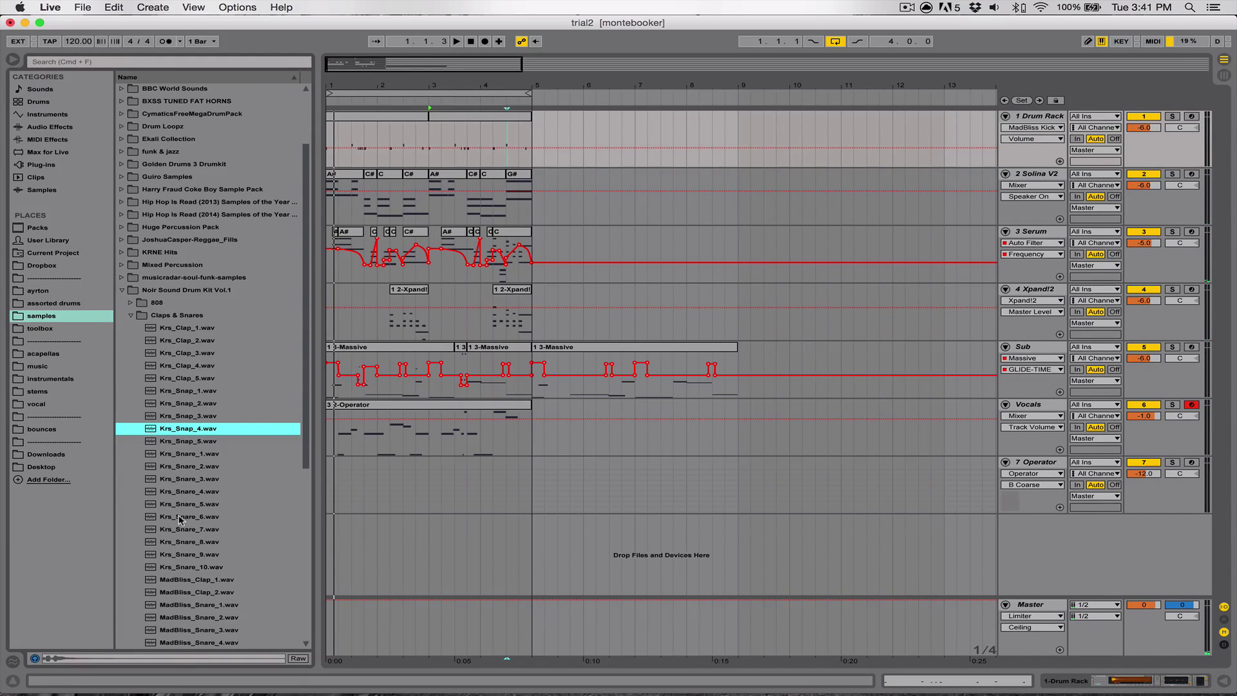
{"action": "left_click", "coordinate": [184, 582]}
{"action": "left_click", "coordinate": [186, 605]}
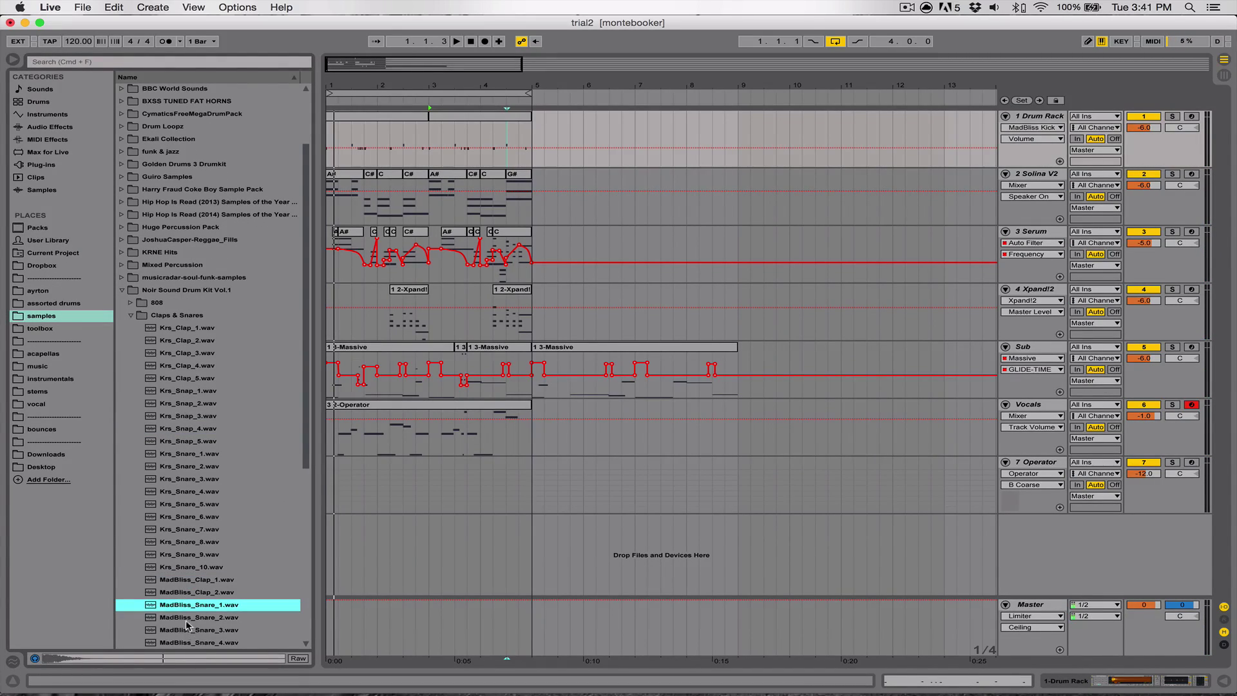
{"action": "left_click", "coordinate": [191, 592]}
{"action": "left_click", "coordinate": [191, 544]}
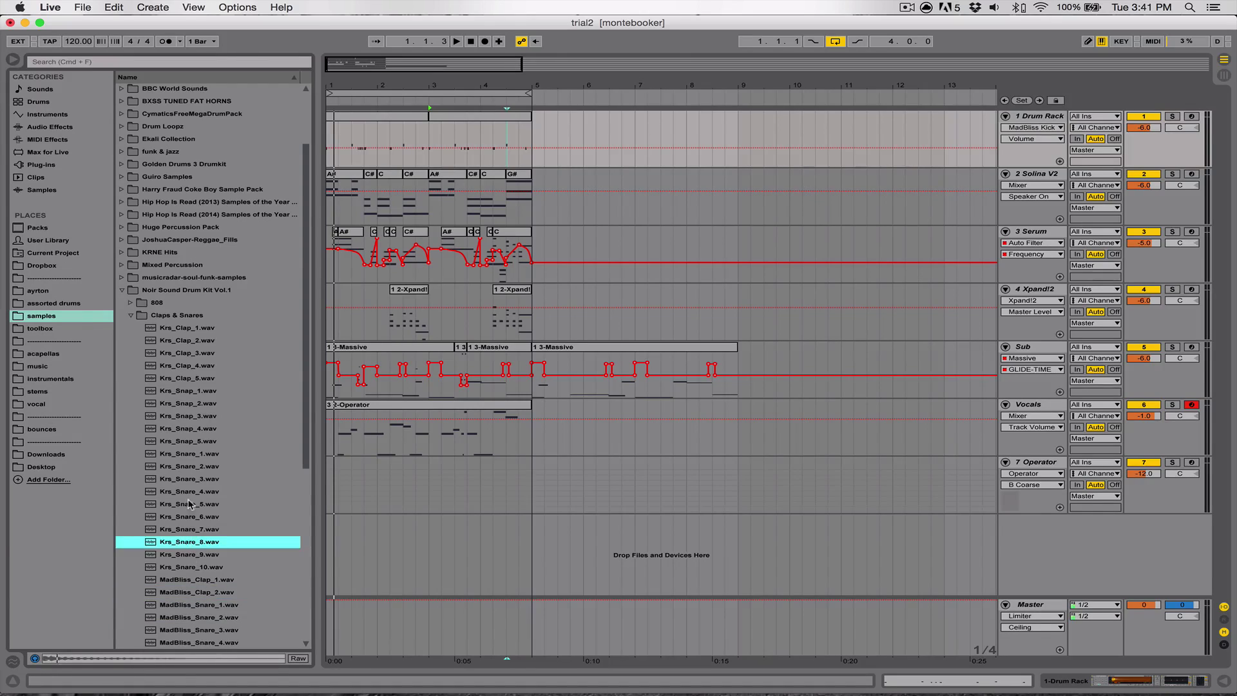
{"action": "left_click", "coordinate": [189, 502]}
{"action": "left_click", "coordinate": [185, 491]}
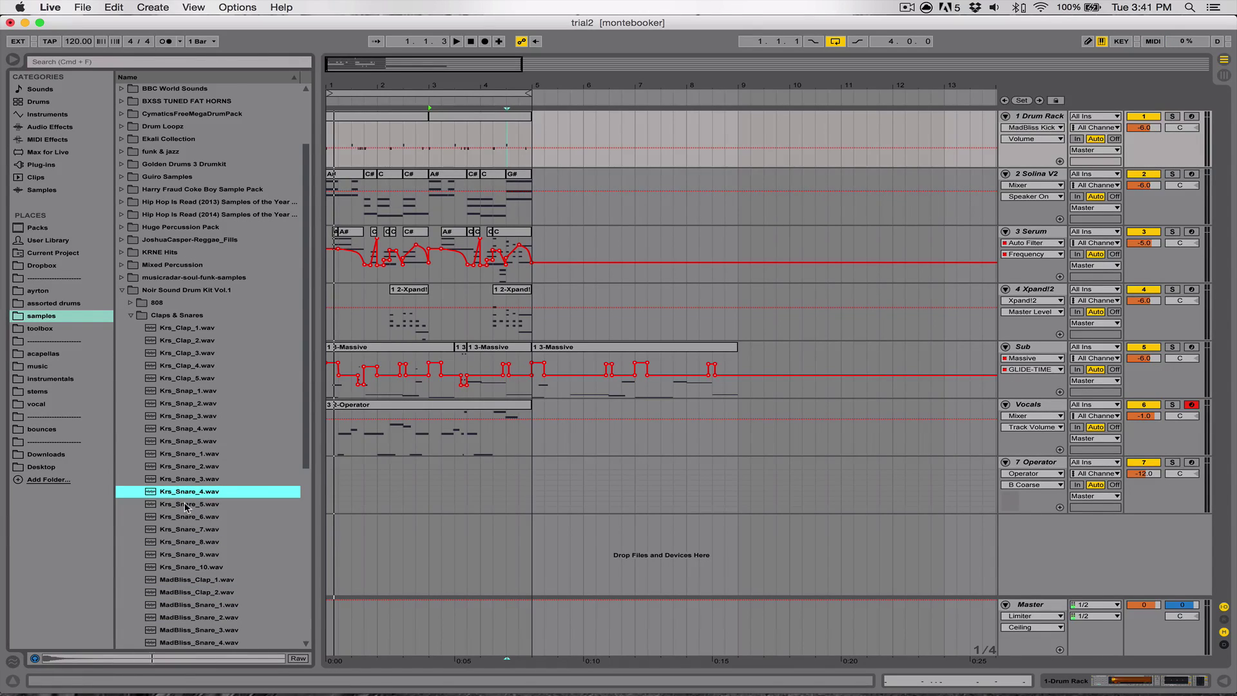
Play the beat, replace the snap on the Drum Rack's C#1 pad with Krs_Snare_4.wav, and hide the track's devices.
{"action": "key", "text": "space"}
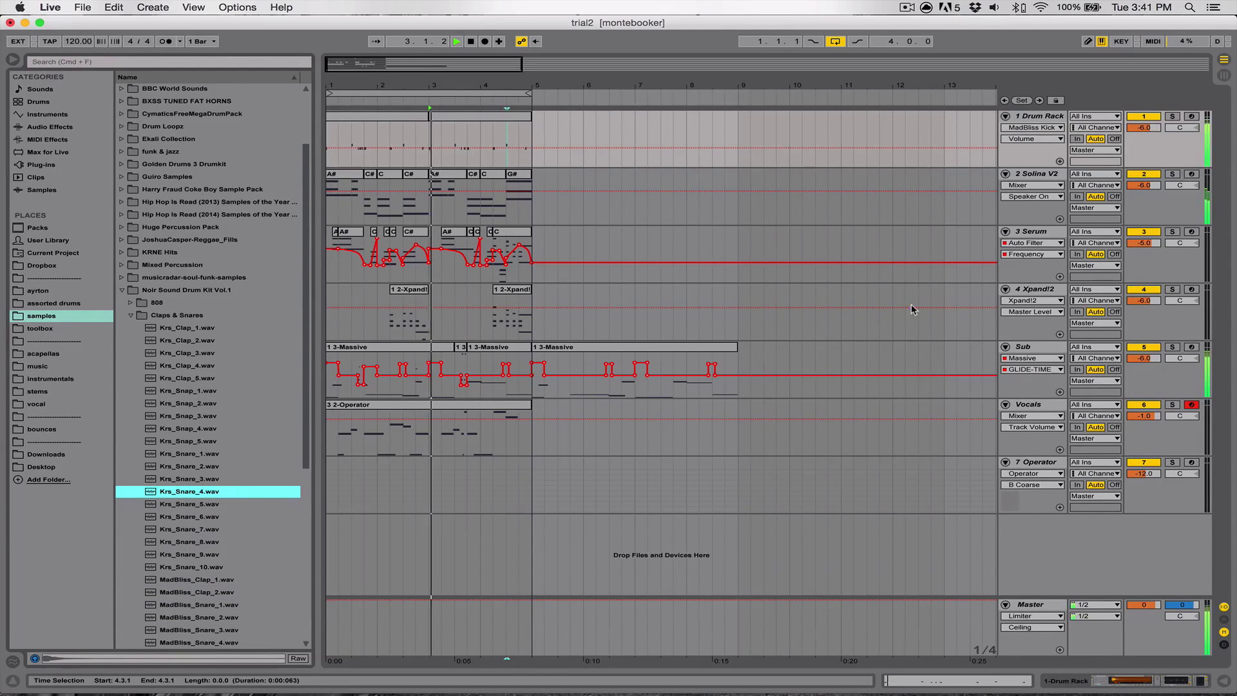
{"action": "double_click", "coordinate": [1024, 118]}
{"action": "left_click_drag", "start_coordinate": [196, 492], "coordinate": [265, 643]}
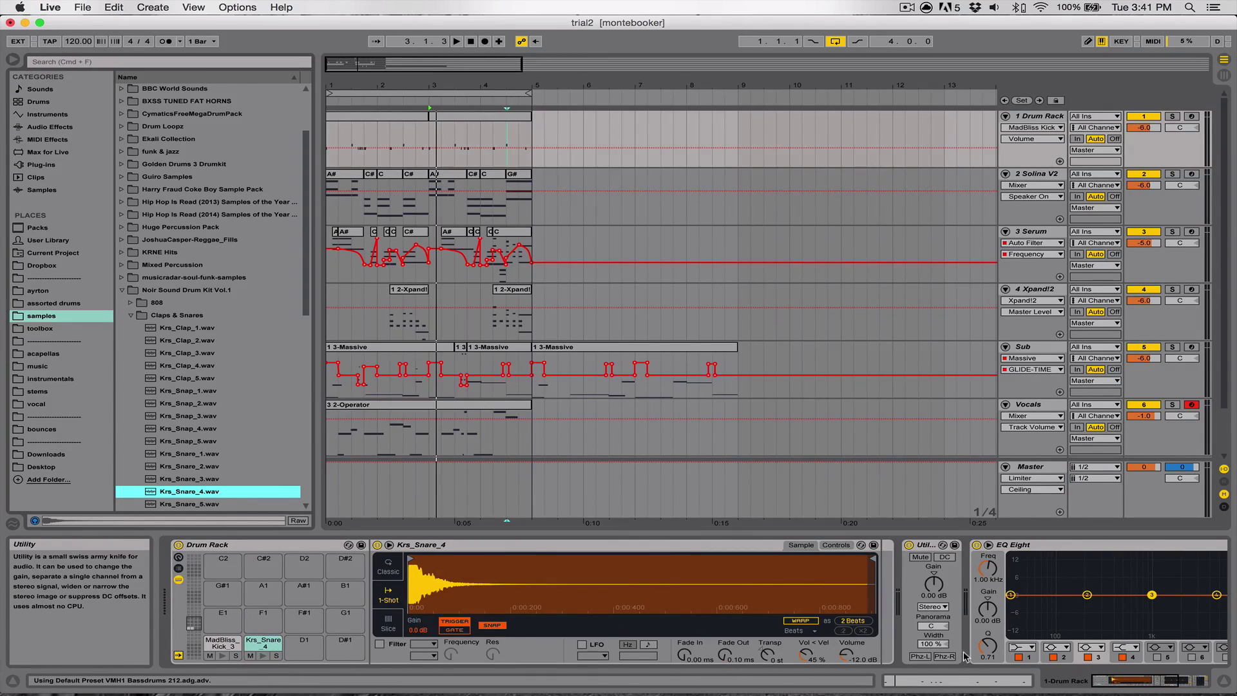
{"action": "key", "text": "super+alt+l"}
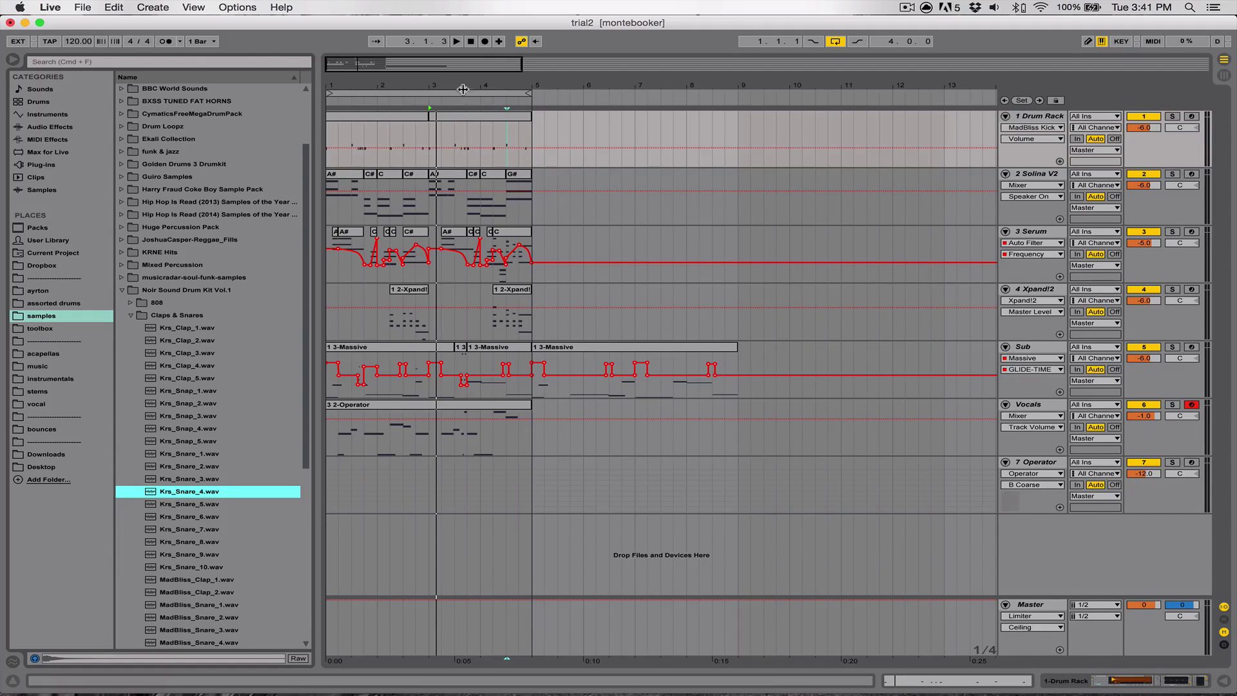
{"action": "left_click_drag", "start_coordinate": [414, 83], "coordinate": [414, 59]}
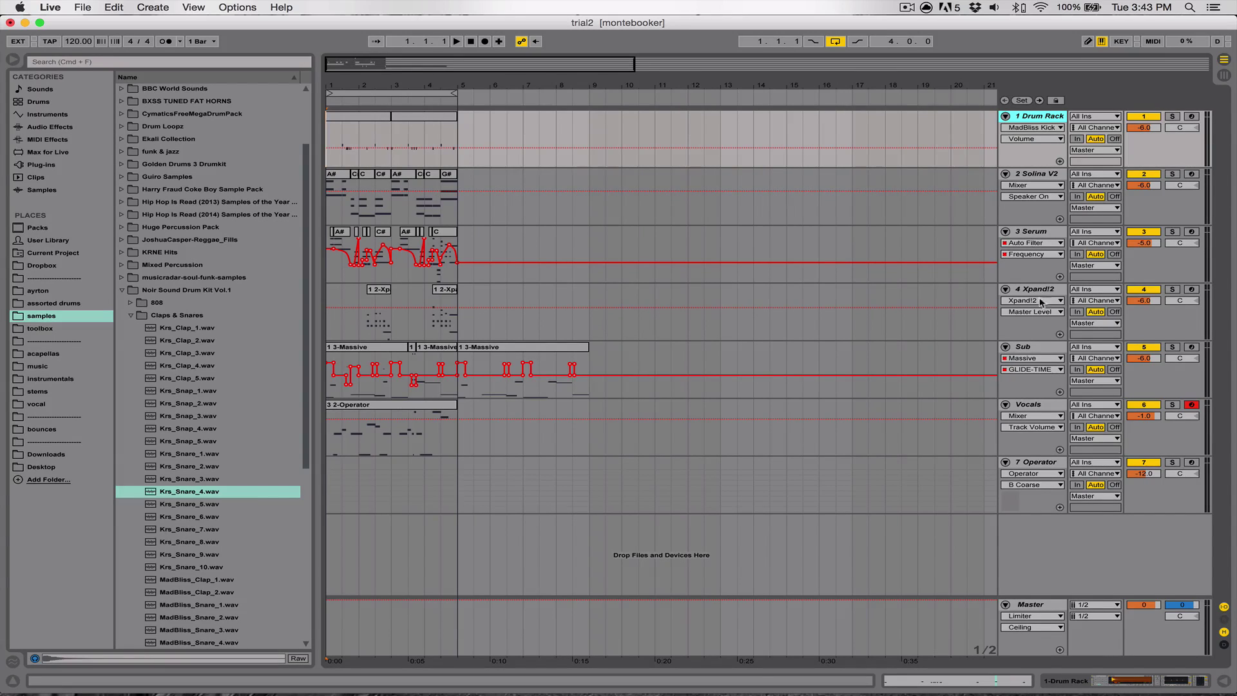
{"action": "double_click", "coordinate": [1034, 349]}
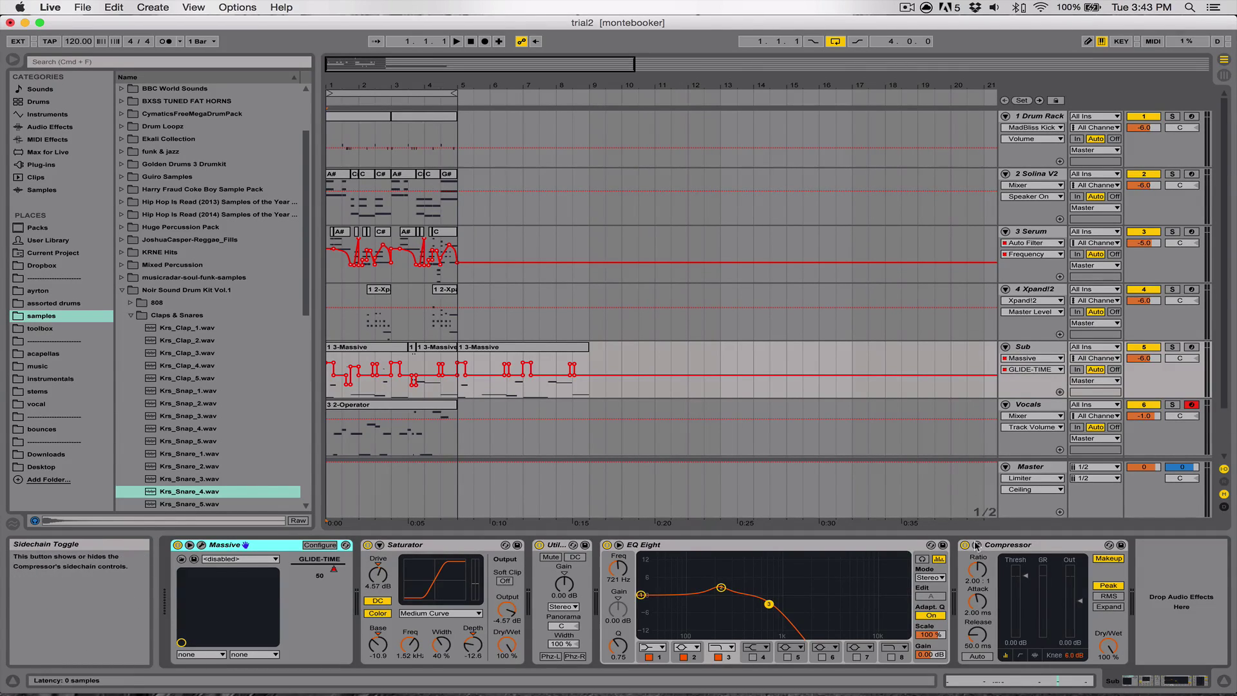
{"action": "left_click", "coordinate": [775, 492]}
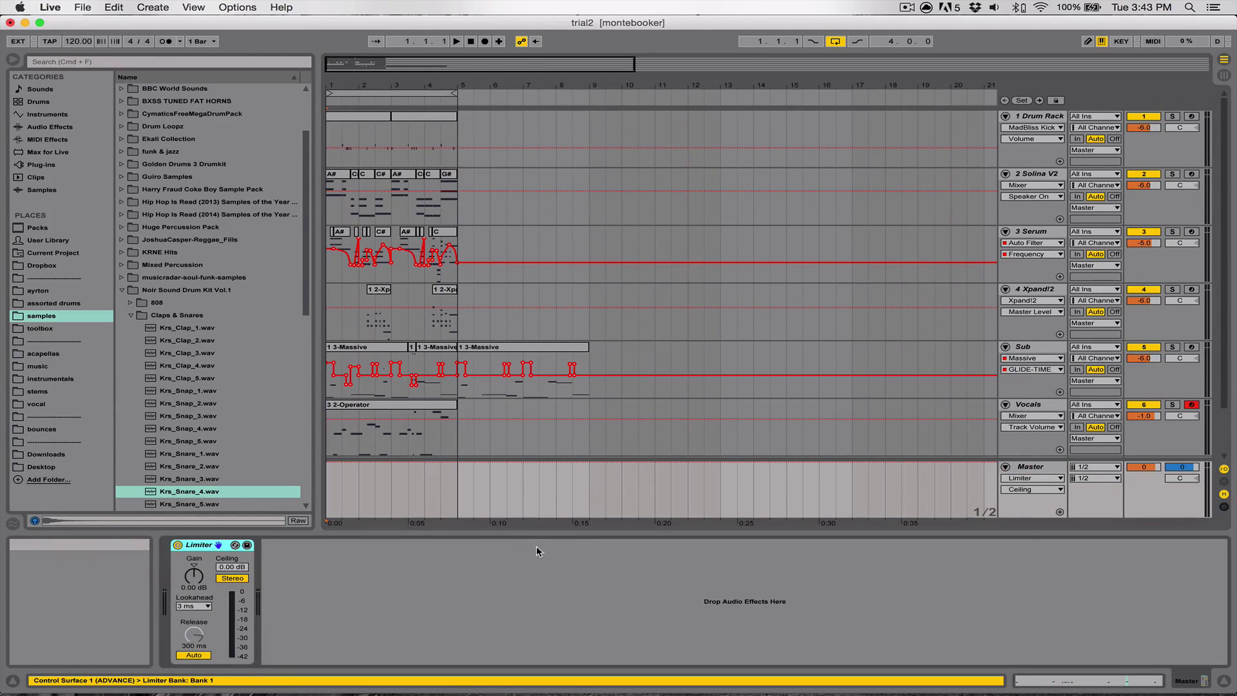
{"action": "left_click", "coordinate": [1222, 681]}
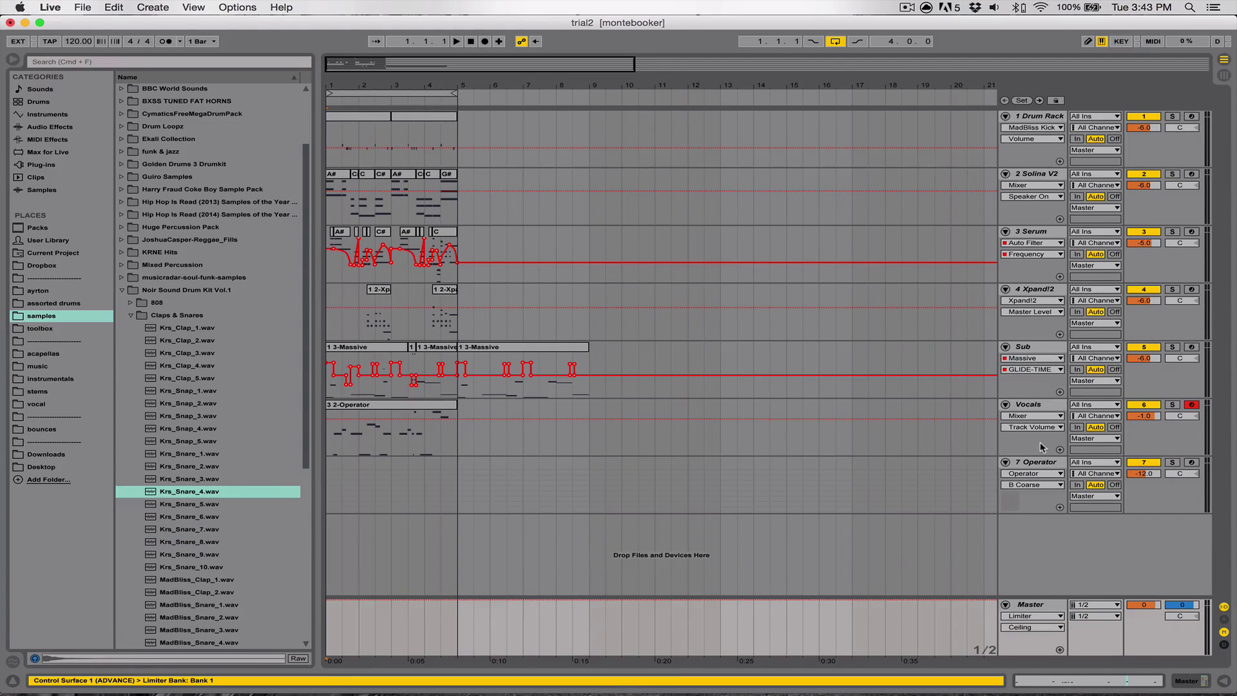
Open the Sub track's devices, enable the Compressor's external sidechain and lower its threshold to about -17.9 dB.
{"action": "double_click", "coordinate": [1035, 348]}
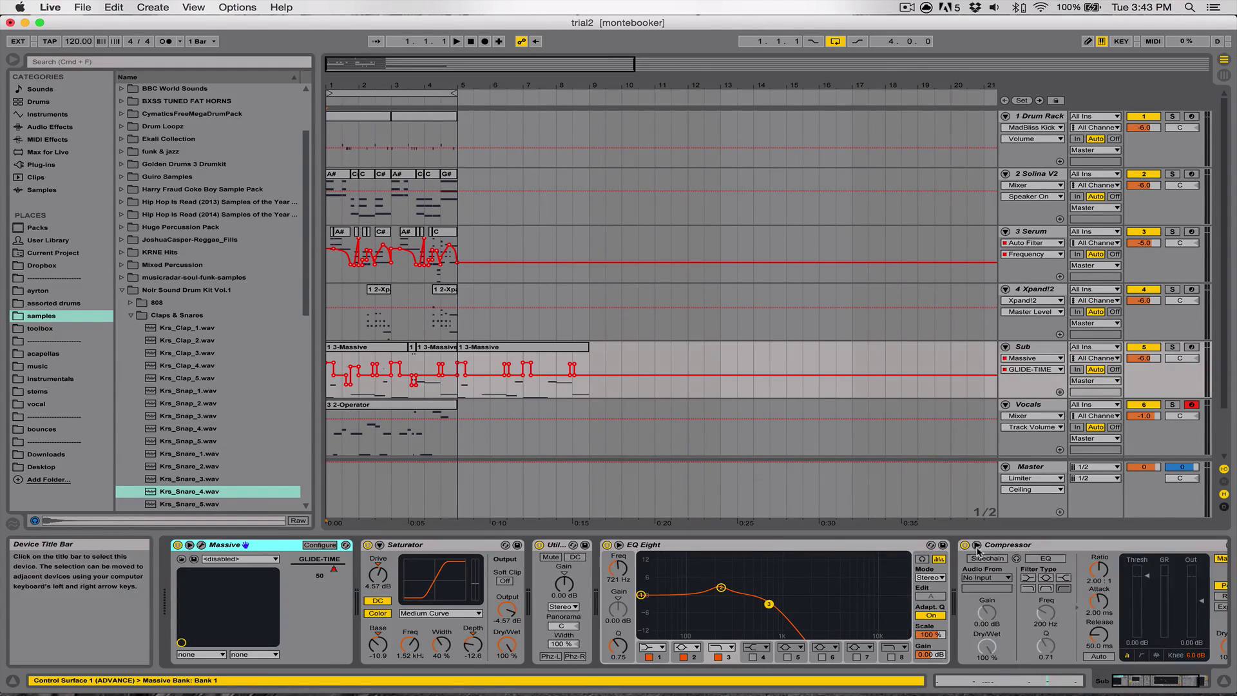
{"action": "scroll", "coordinate": [1048, 567], "scroll_direction": "right", "scroll_amount": 3}
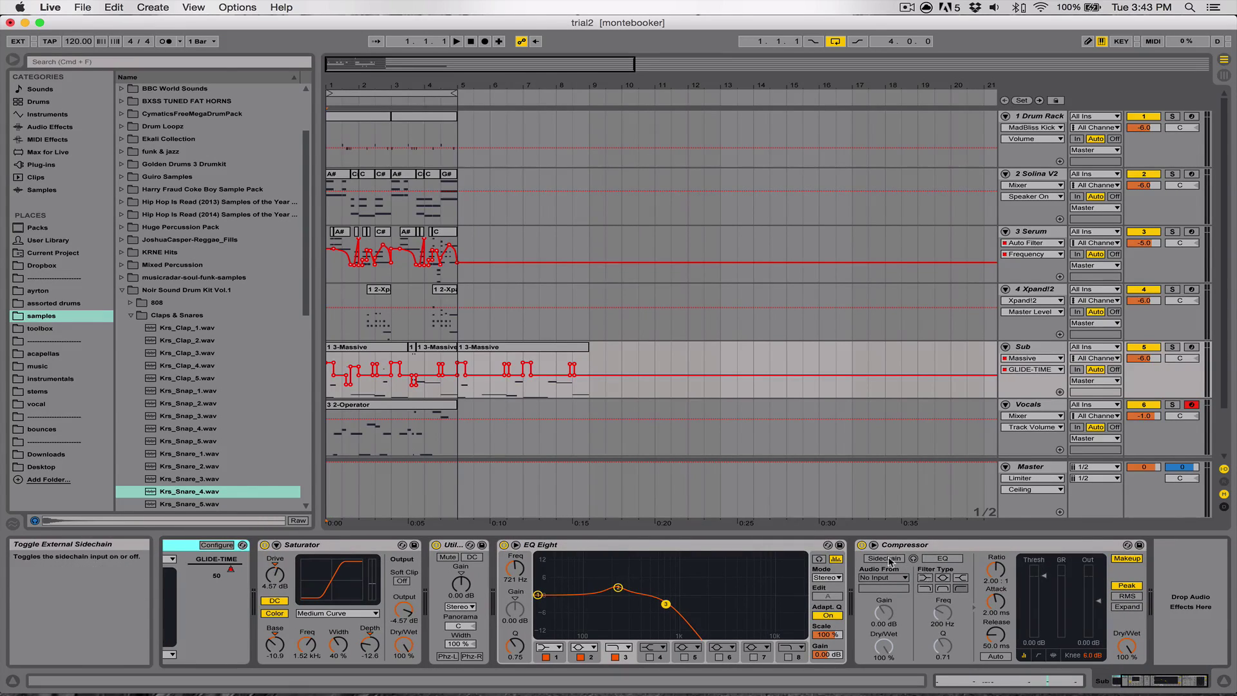
{"action": "left_click", "coordinate": [887, 558]}
{"action": "left_click_drag", "start_coordinate": [1043, 576], "coordinate": [1043, 610]}
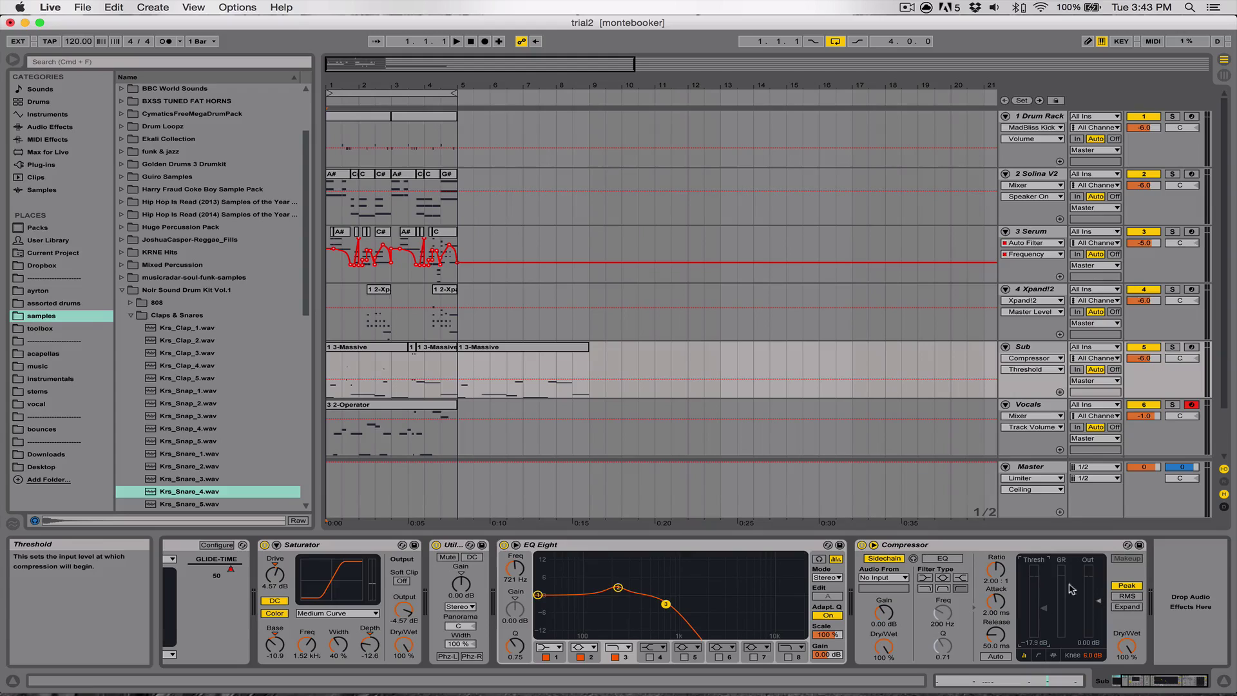
Set the Sub Compressor's sidechain source to 1-Drum Rack with the tapping point Drum Rack | MadBliss Kick 3 | Pre FX.
{"action": "left_click", "coordinate": [883, 577]}
{"action": "left_click", "coordinate": [884, 578]}
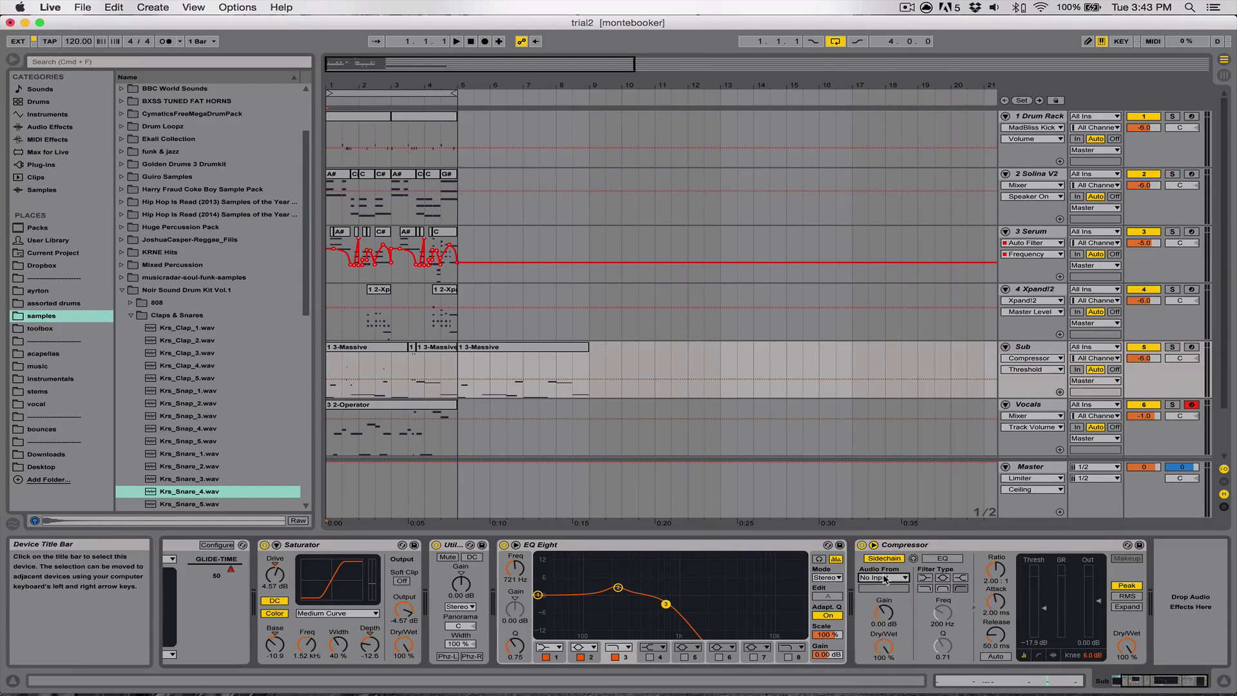
{"action": "left_click", "coordinate": [884, 578]}
{"action": "left_click", "coordinate": [895, 588]}
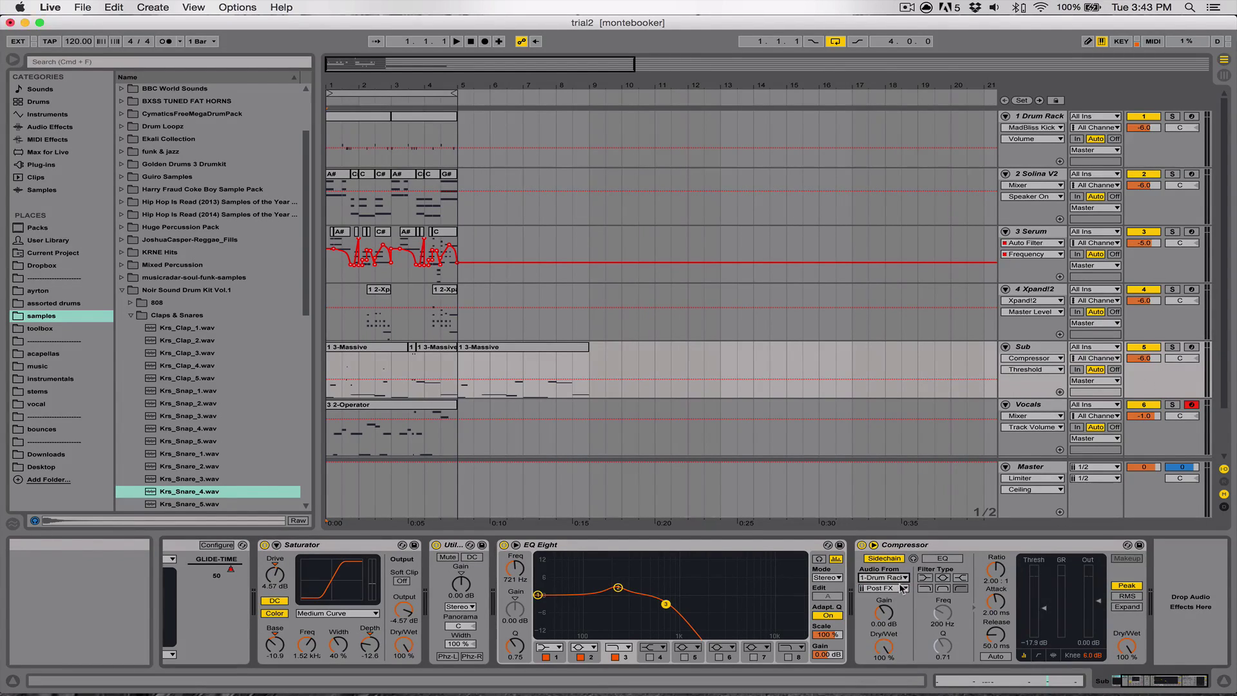
{"action": "left_click", "coordinate": [894, 588]}
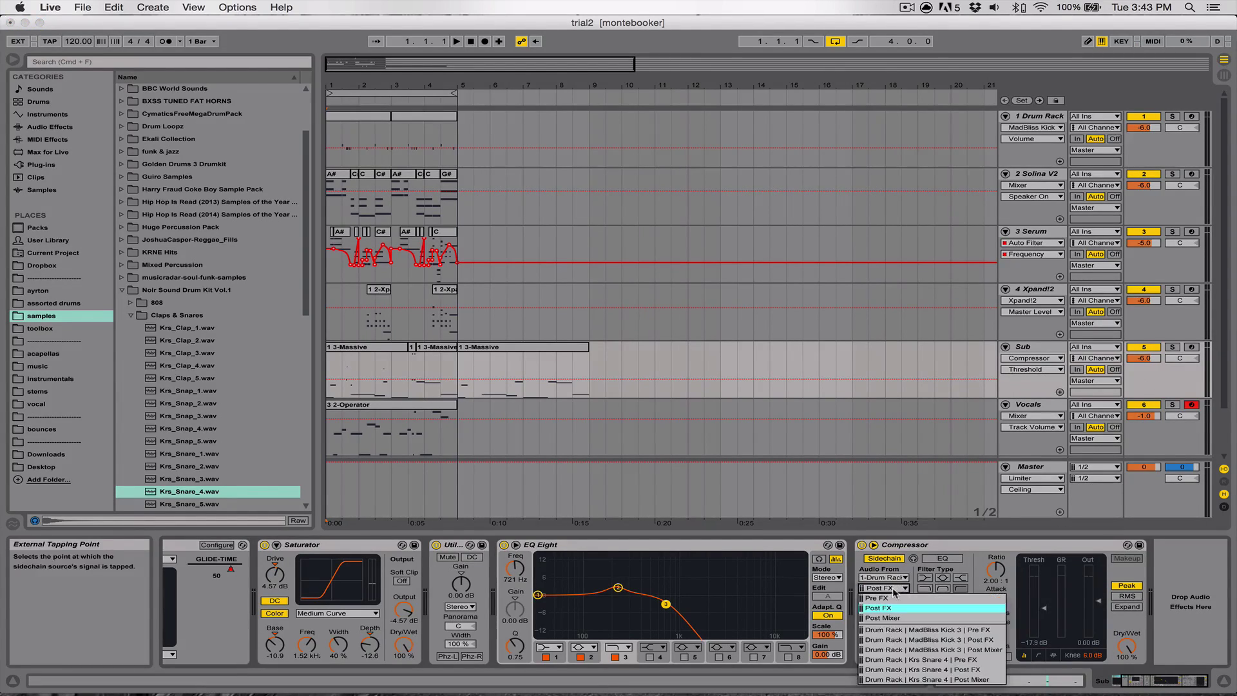
{"action": "left_click", "coordinate": [906, 630]}
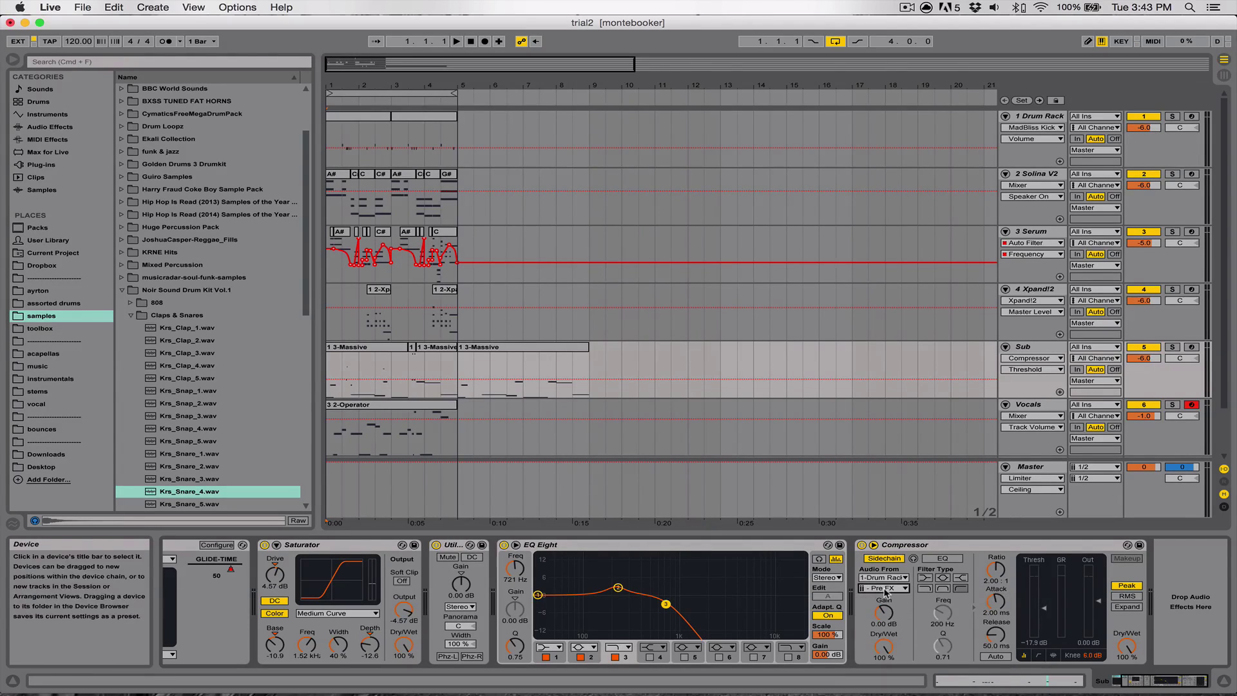
Review the sidechain tapping points offered for the Drum Rack's kick and snare chains, keeping the current choice.
{"action": "left_click", "coordinate": [887, 588]}
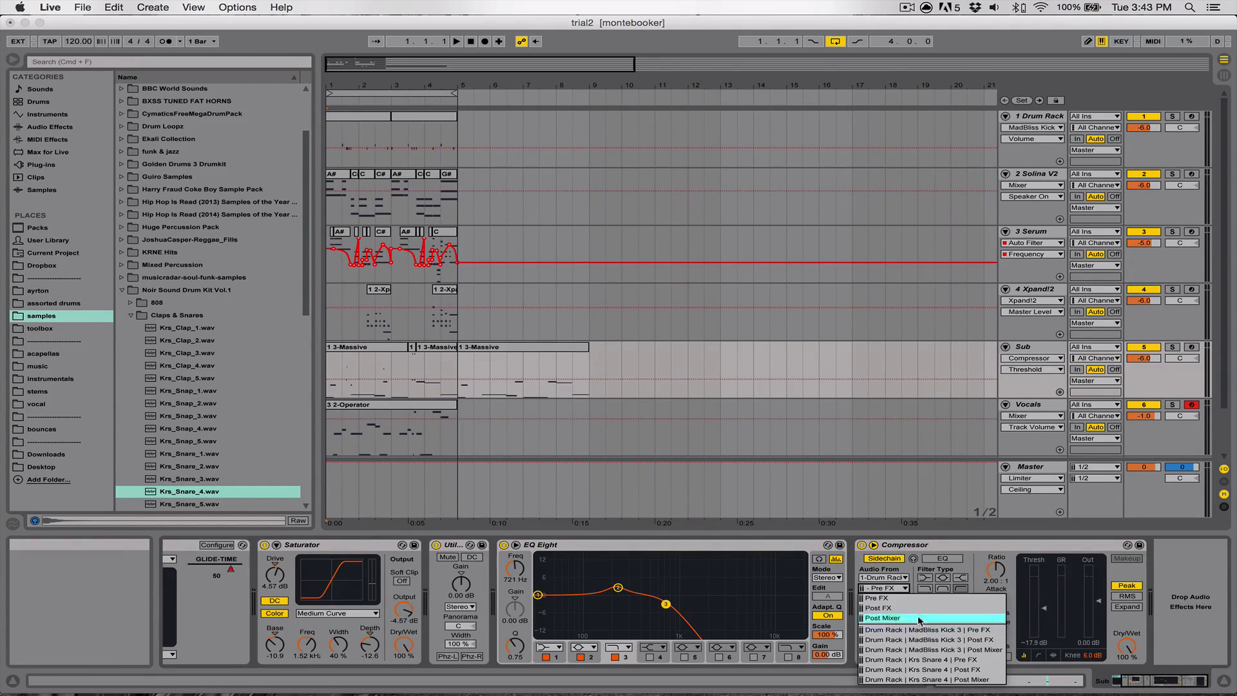
{"action": "left_click", "coordinate": [906, 585]}
{"action": "left_click", "coordinate": [905, 587]}
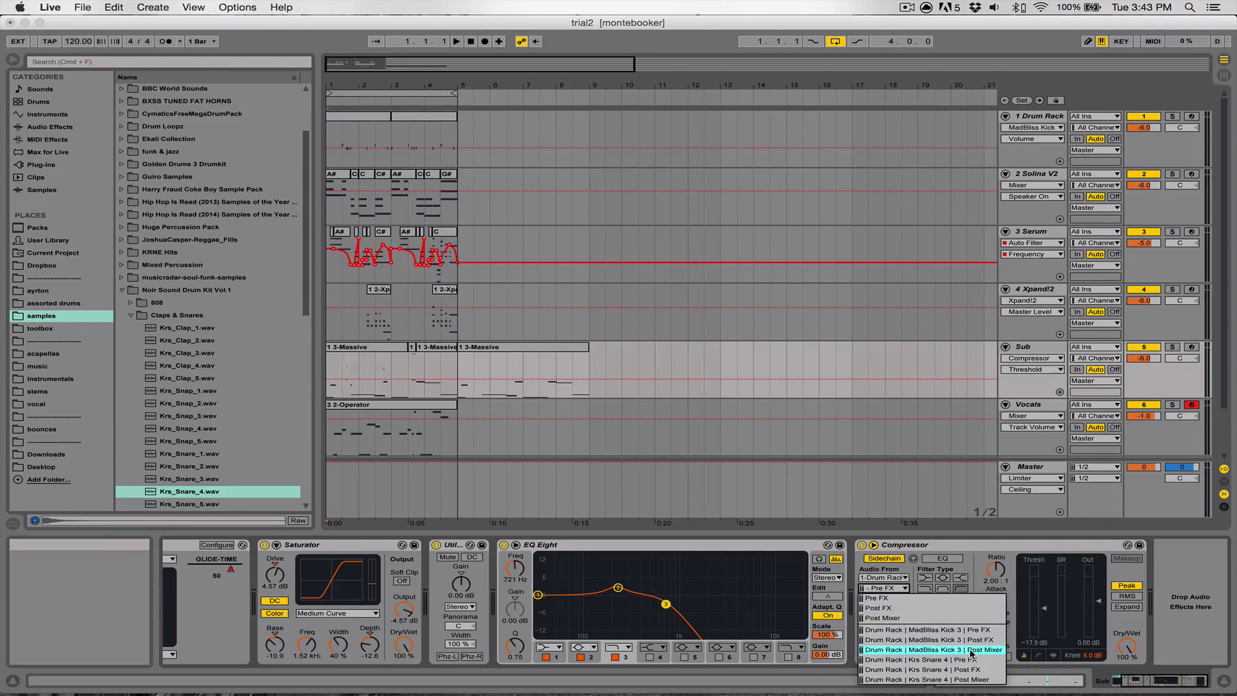
{"action": "left_click", "coordinate": [911, 588]}
{"action": "left_click", "coordinate": [908, 588]}
{"action": "left_click", "coordinate": [913, 579]}
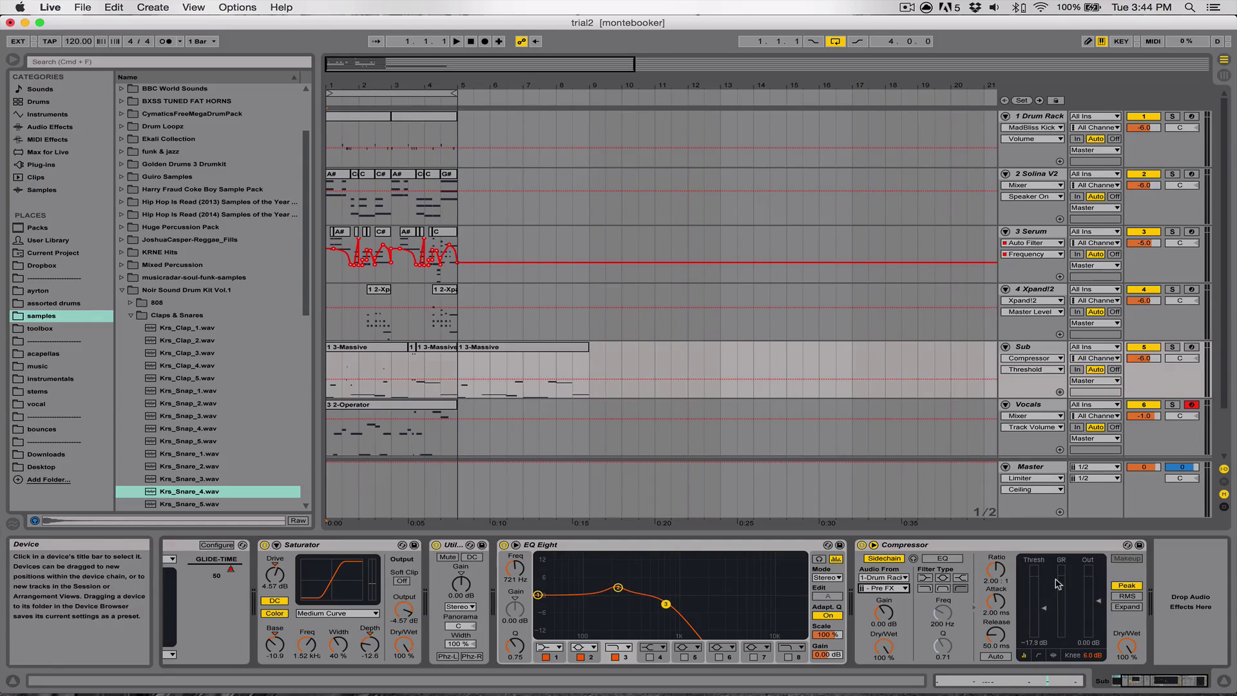
Play the Sub track soloed, set its Compressor to a threshold of about -20.1 dB and a ratio of 2.93:1, and unsolo it.
{"action": "key", "text": "space"}
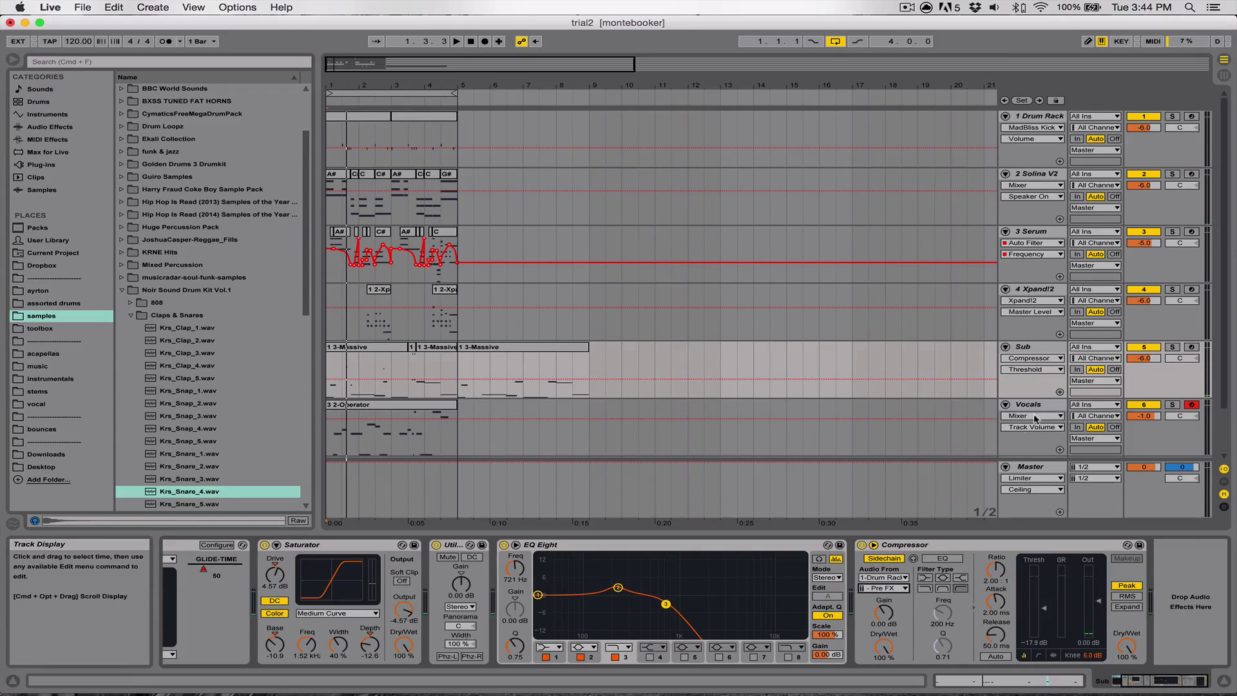
{"action": "left_click", "coordinate": [1171, 348]}
{"action": "key", "text": "space"}
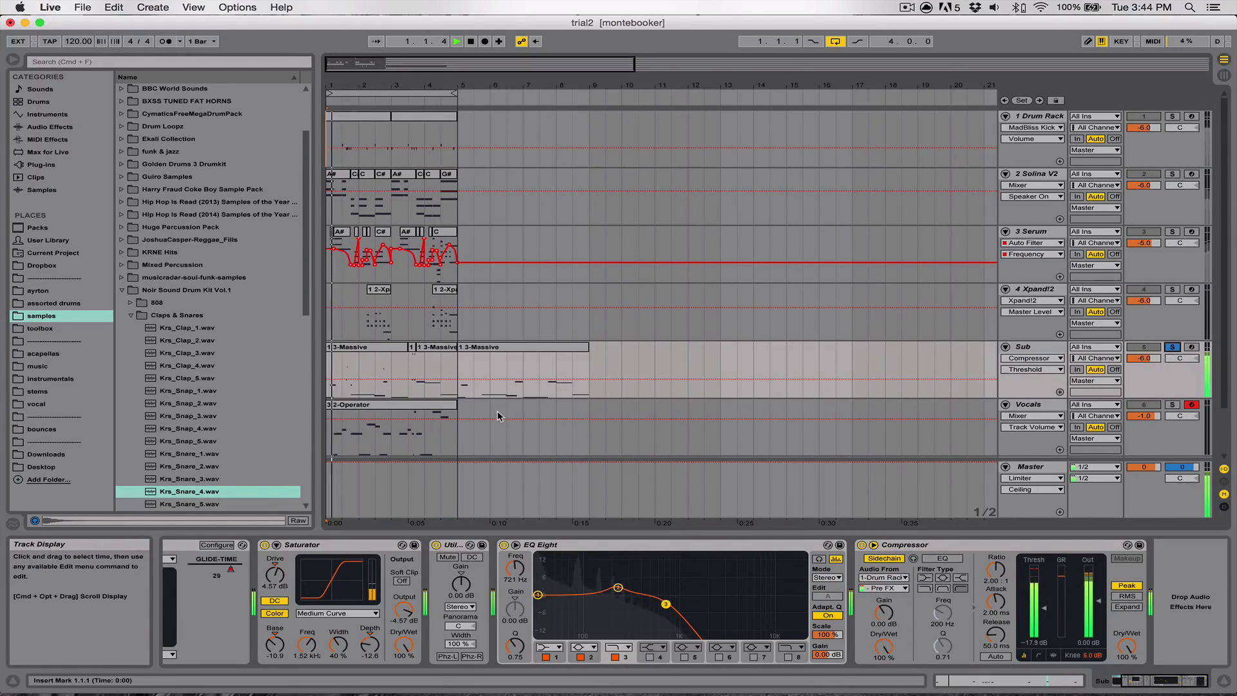
{"action": "left_click_drag", "start_coordinate": [1045, 609], "coordinate": [1044, 619]}
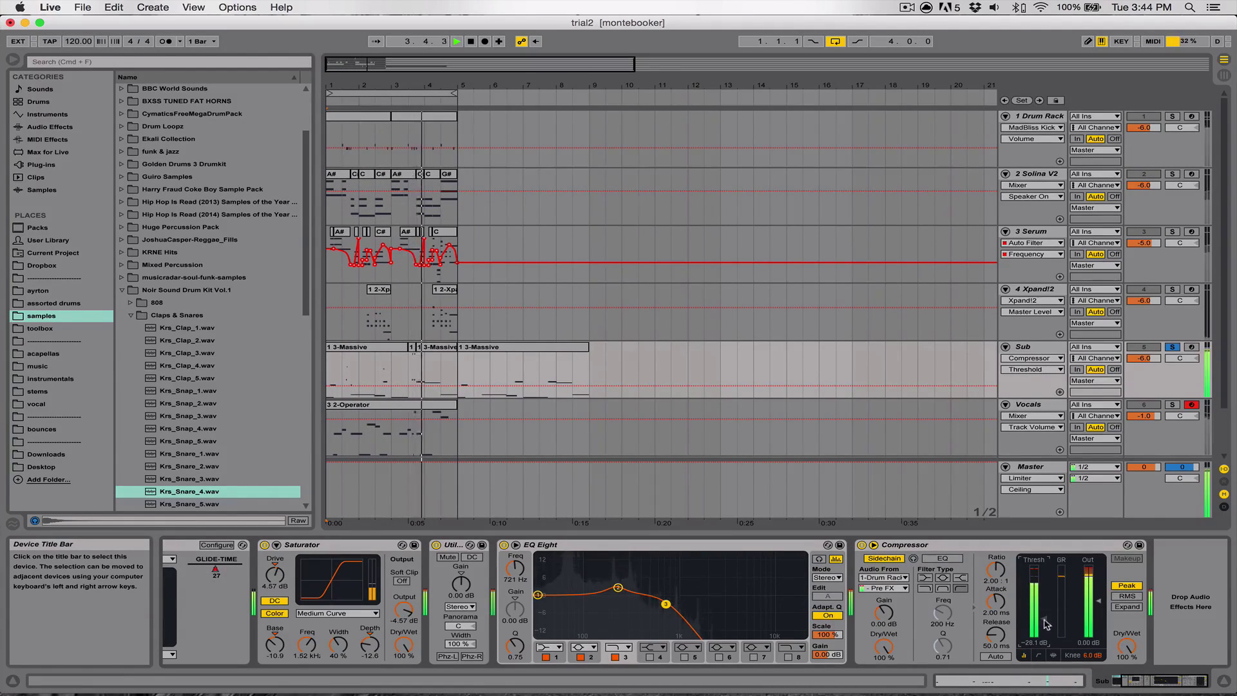
{"action": "left_click", "coordinate": [995, 602]}
{"action": "left_click_drag", "start_coordinate": [995, 569], "coordinate": [995, 564]}
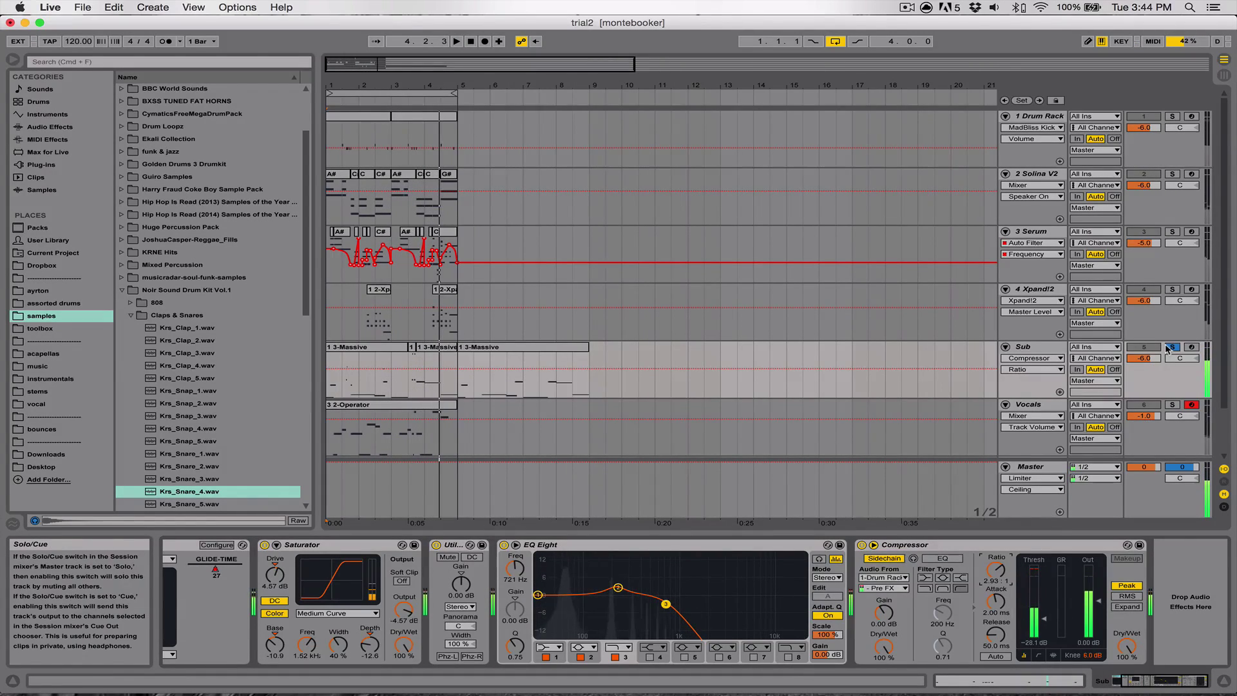
{"action": "left_click", "coordinate": [1171, 348]}
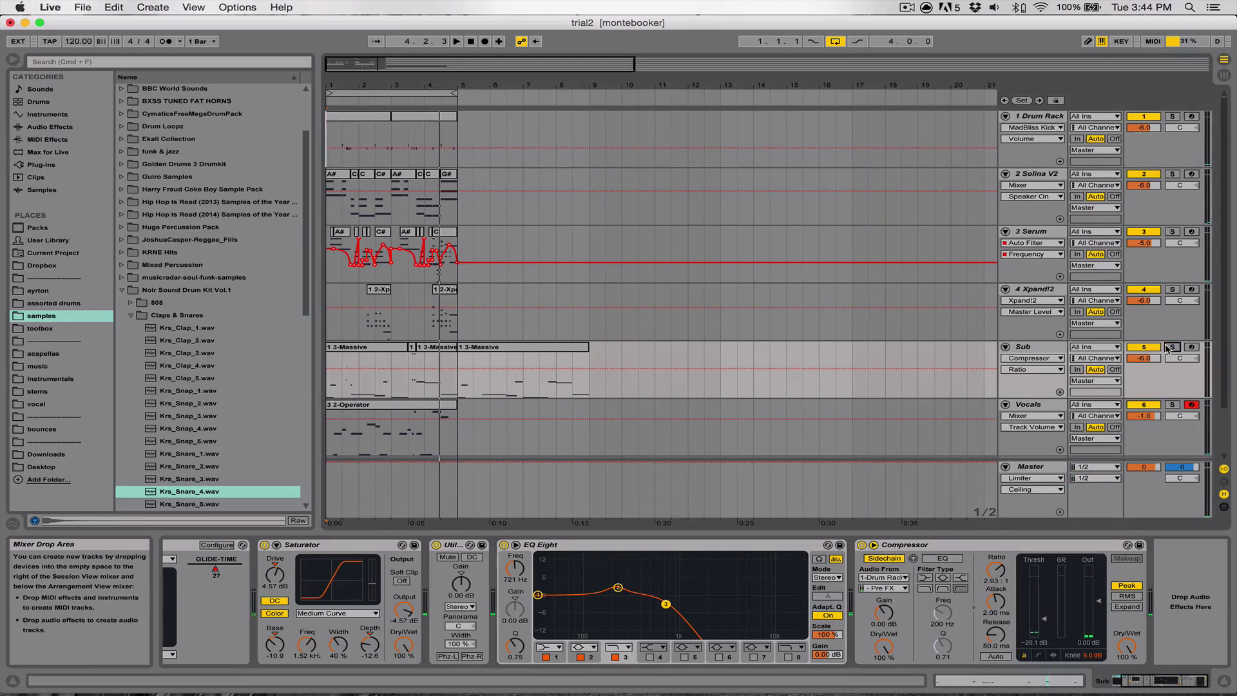
Select the first Massive clip on the Sub track and play the full beat at a lower system volume to check the sidechained bass.
{"action": "left_click", "coordinate": [387, 348]}
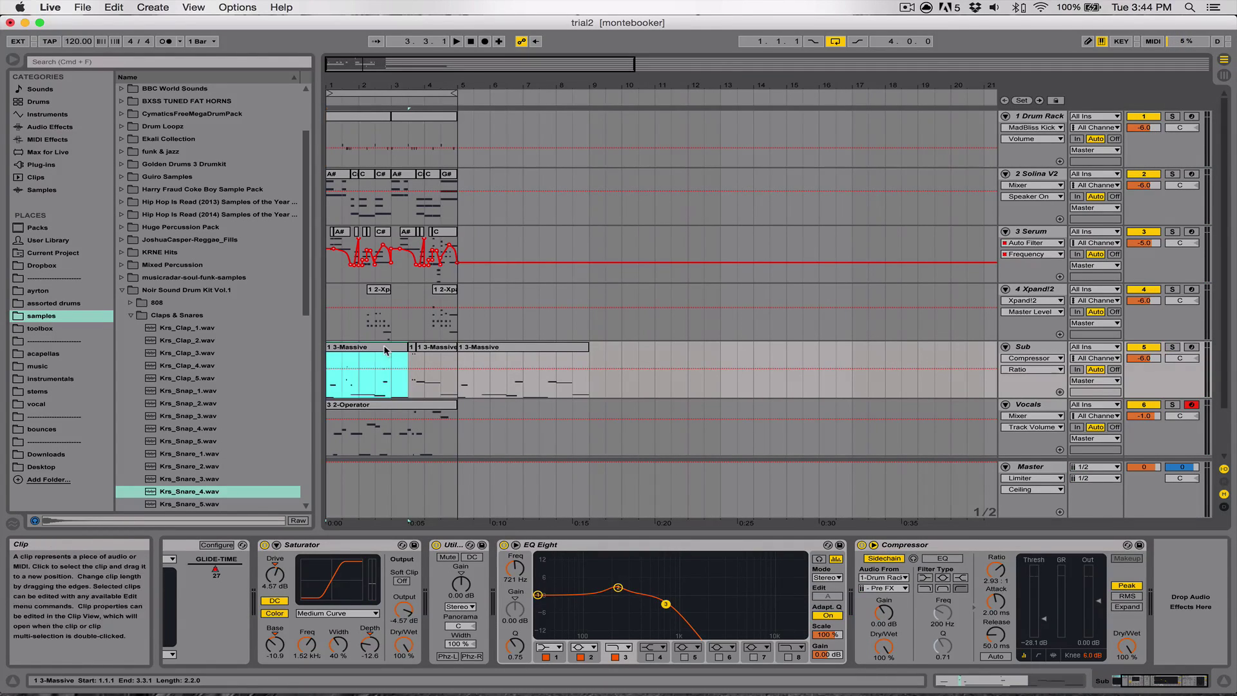
{"action": "key", "text": "space"}
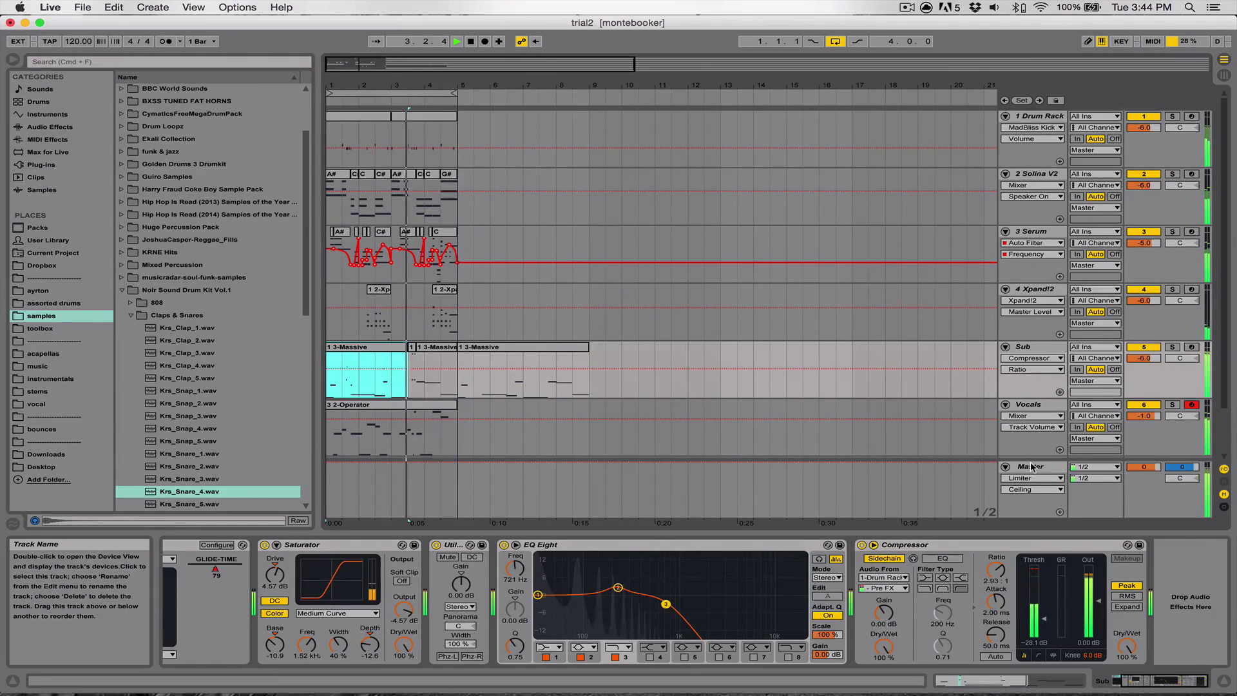
{"action": "key", "text": "XF86AudioLowerVolume"}
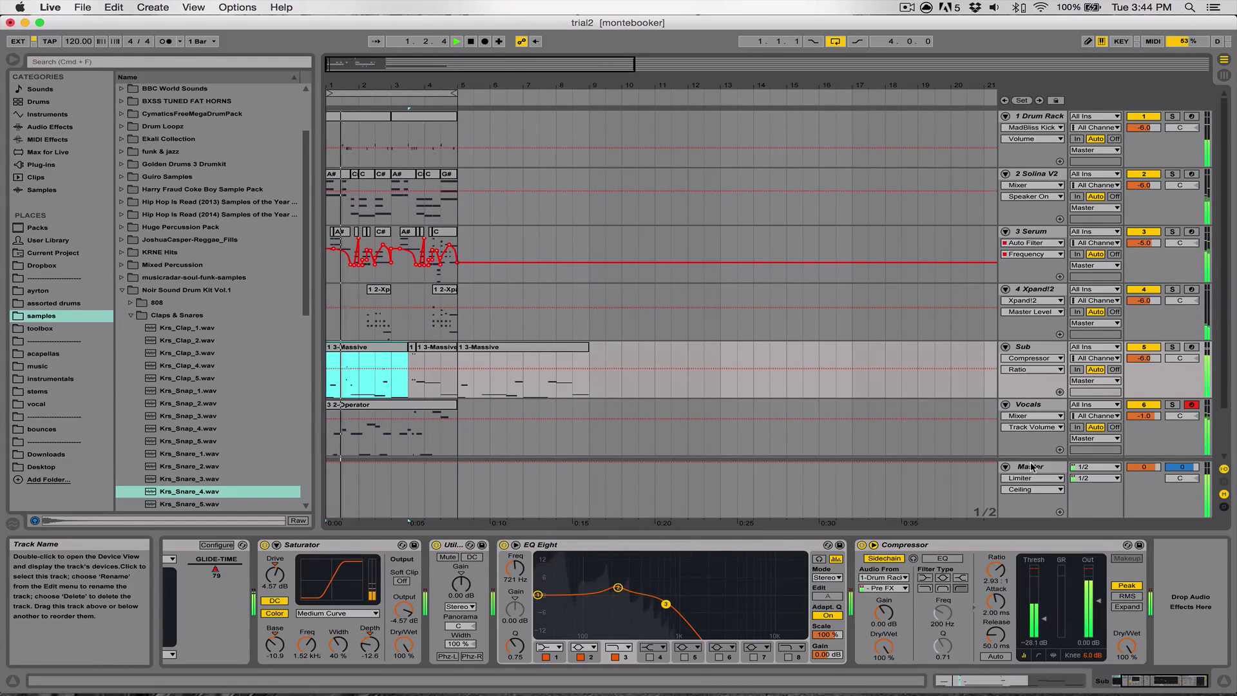
{"action": "key", "text": "space"}
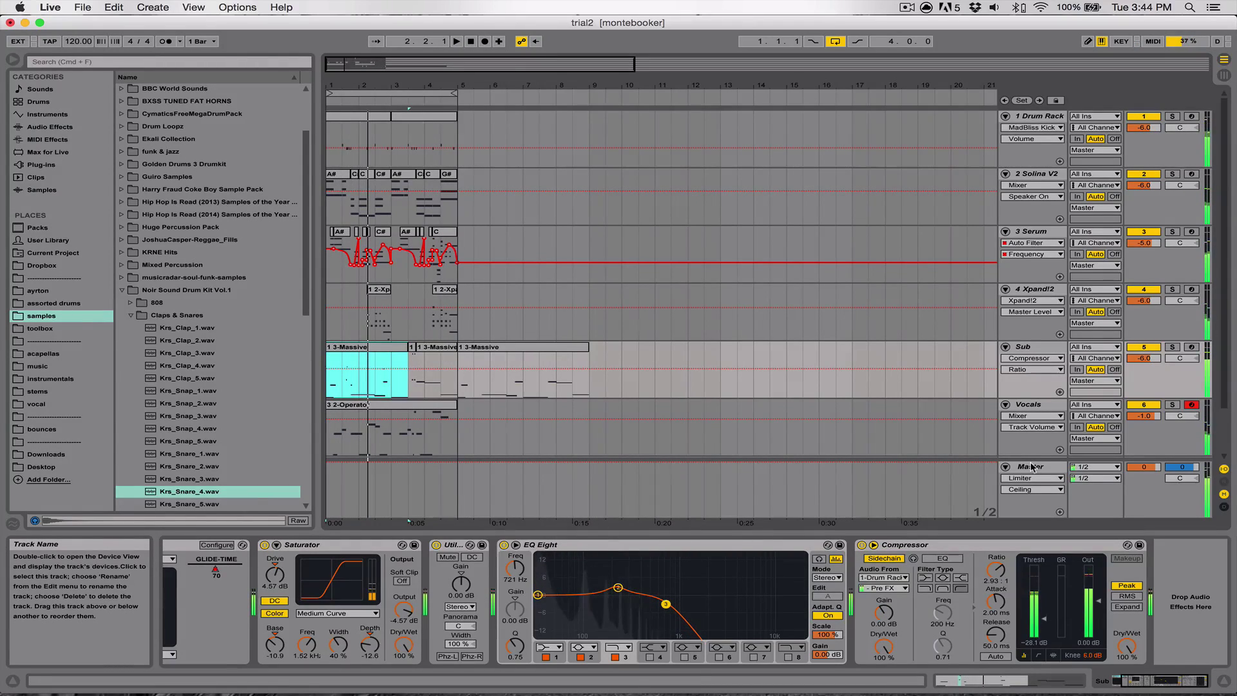
Bypass the Master track's Limiter and lower the Vocals track's volume to -2.4 dB while listening to the beat.
{"action": "left_click", "coordinate": [1044, 470]}
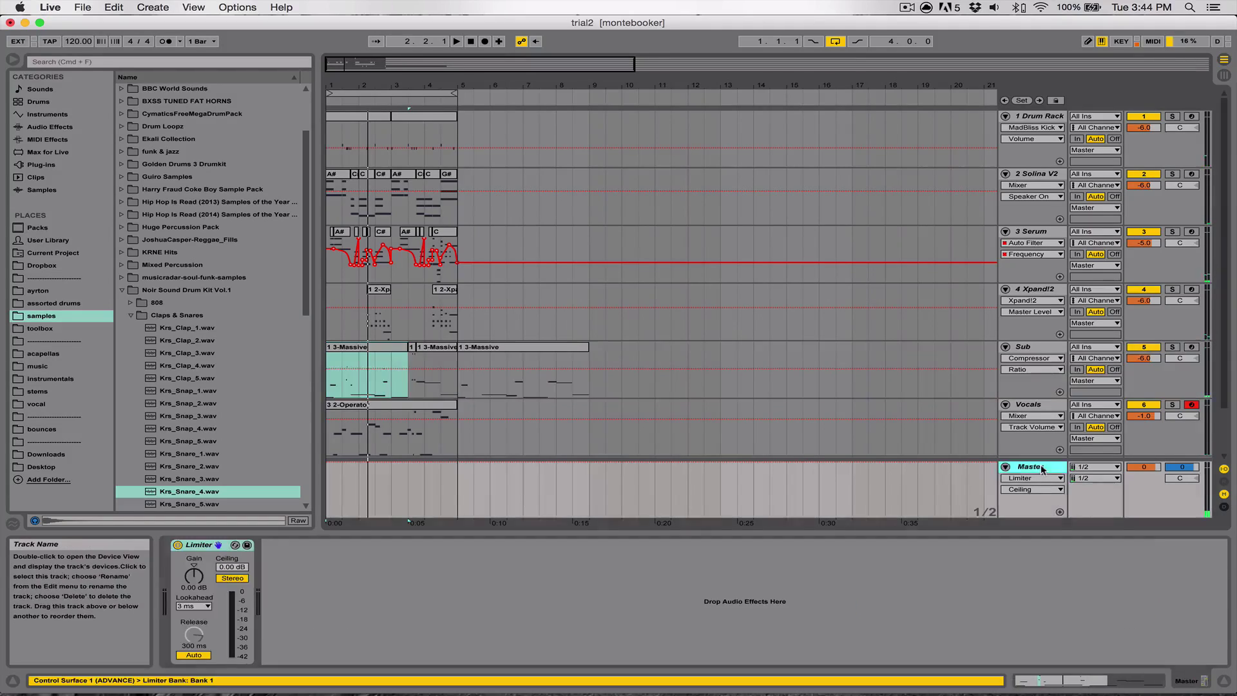
{"action": "left_click", "coordinate": [178, 545]}
{"action": "key", "text": "space"}
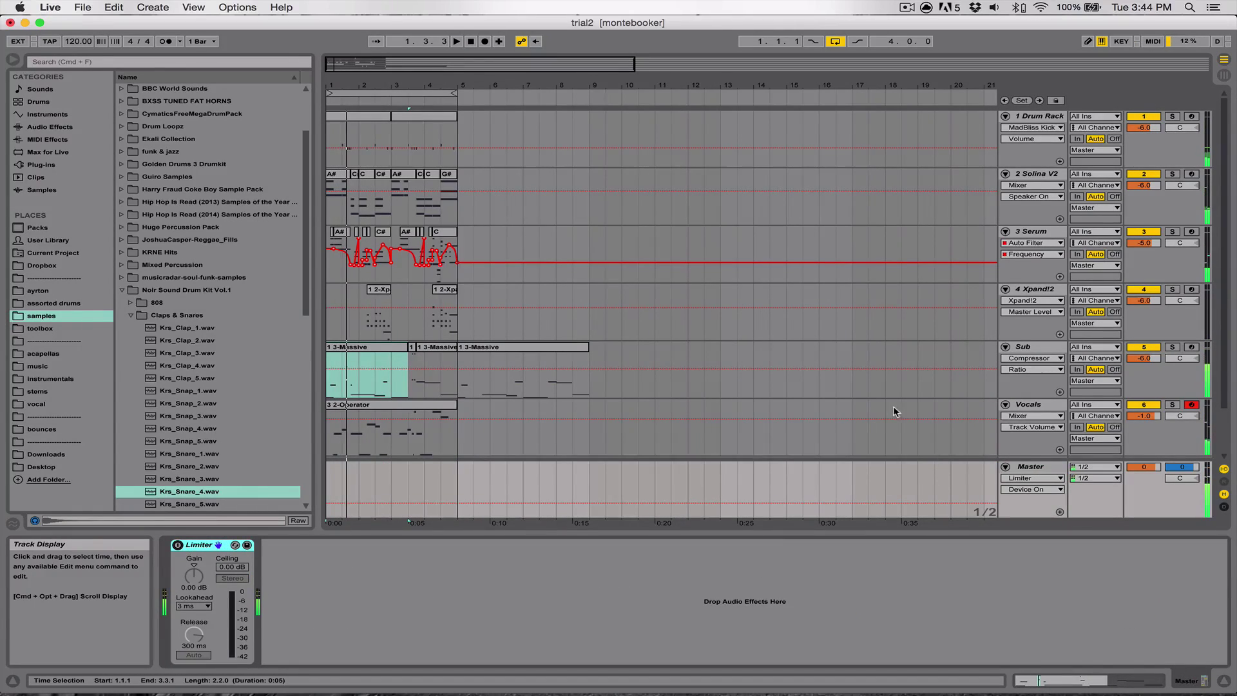
{"action": "scroll", "coordinate": [896, 411], "scroll_direction": "down", "scroll_amount": 2}
{"action": "left_click_drag", "start_coordinate": [1135, 361], "coordinate": [1136, 366]}
{"action": "key", "text": "space"}
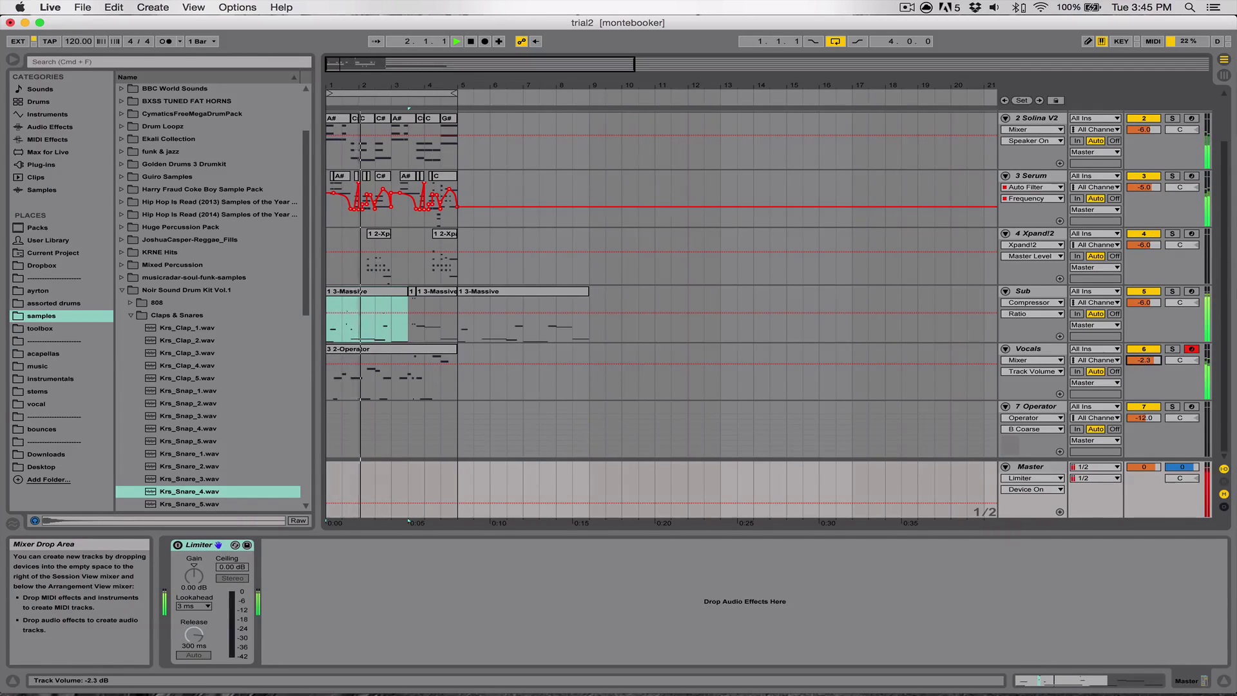
{"action": "left_click_drag", "start_coordinate": [1135, 361], "coordinate": [1135, 363]}
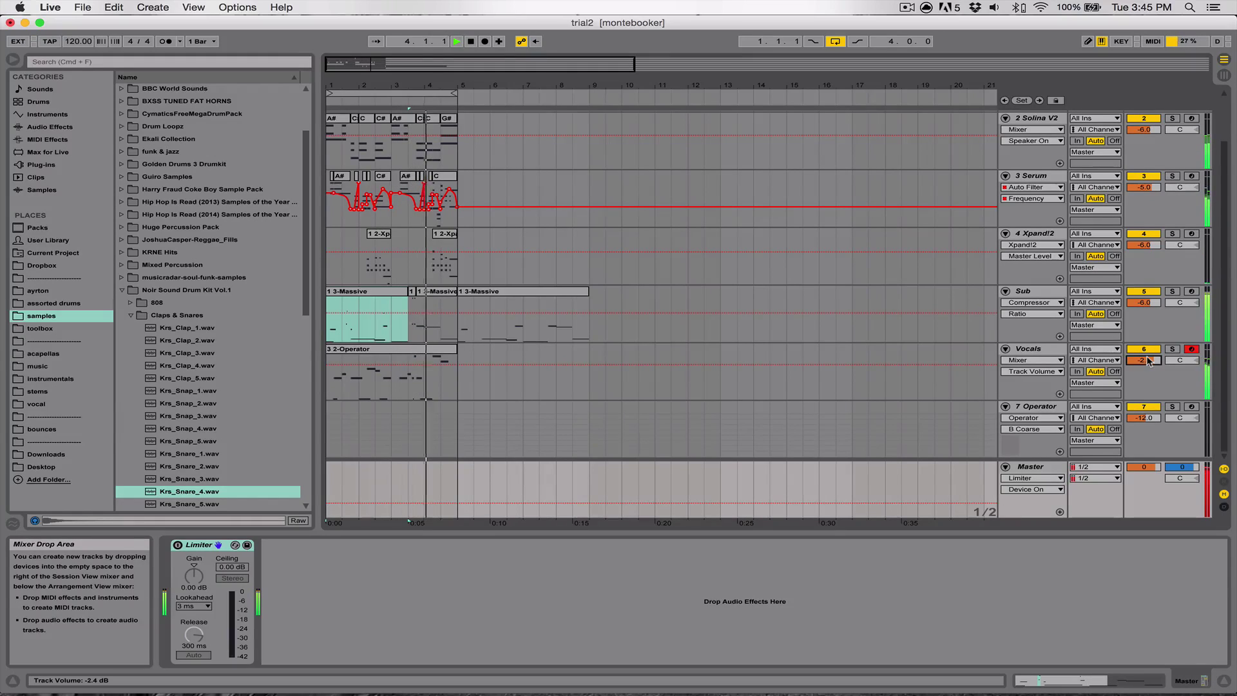
Turn the Master Limiter back on, set the Vocals volume to -1.0 dB, and reset playback to the start with the devices hidden.
{"action": "left_click", "coordinate": [177, 545]}
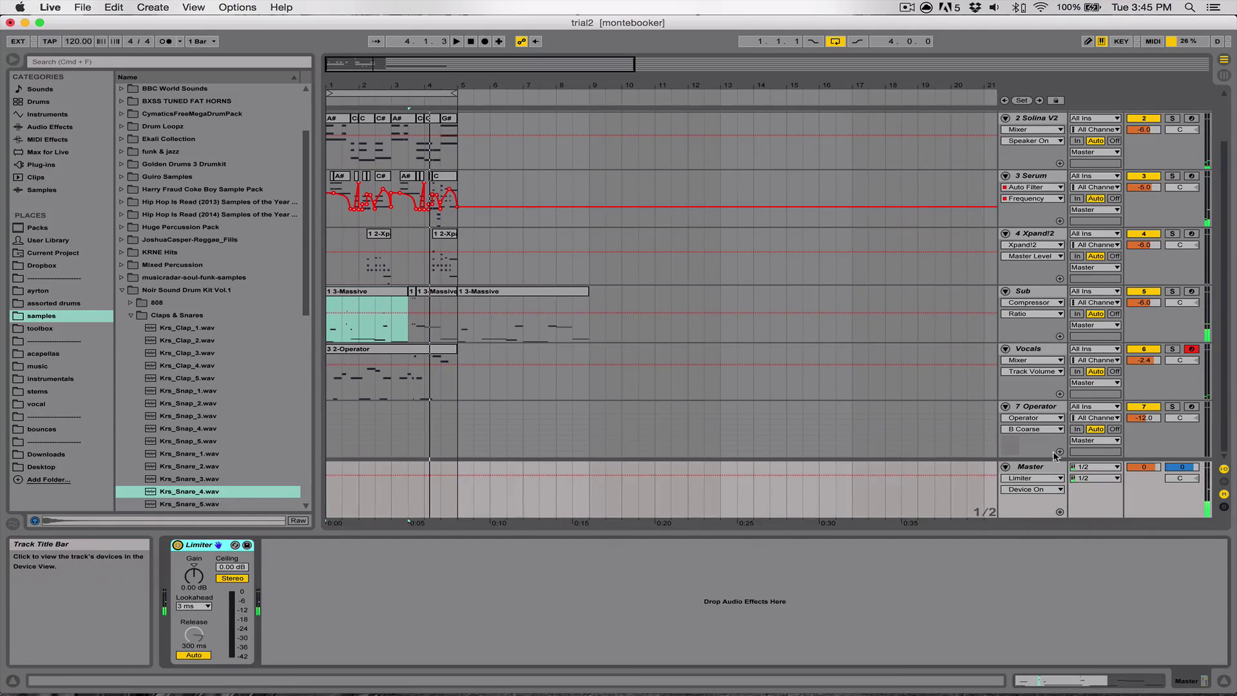
{"action": "left_click_drag", "start_coordinate": [1143, 360], "coordinate": [1144, 355]}
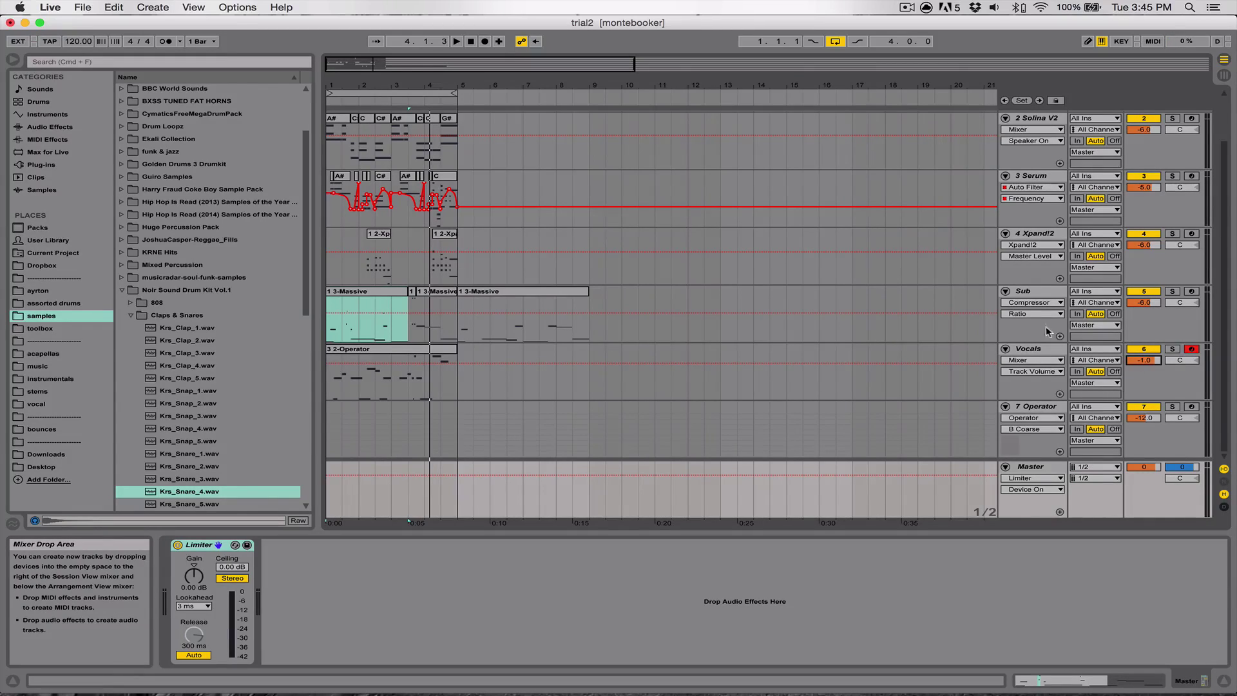
{"action": "left_click", "coordinate": [1043, 308]}
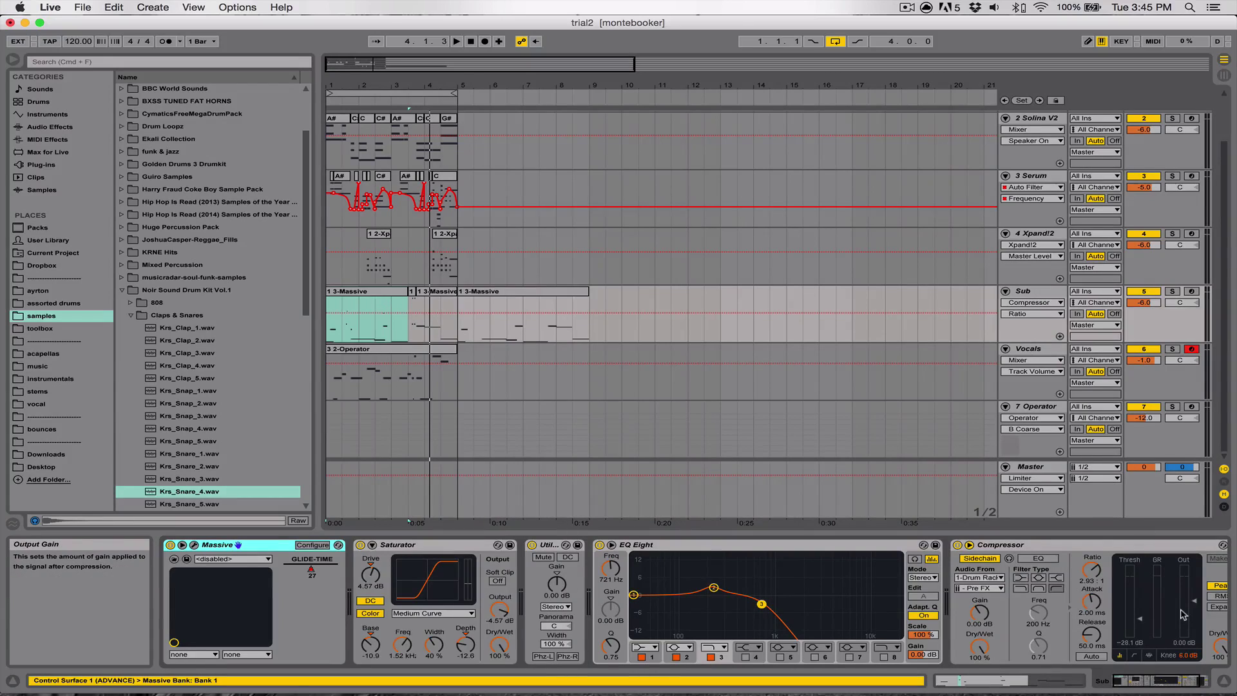
{"action": "left_click", "coordinate": [1223, 681]}
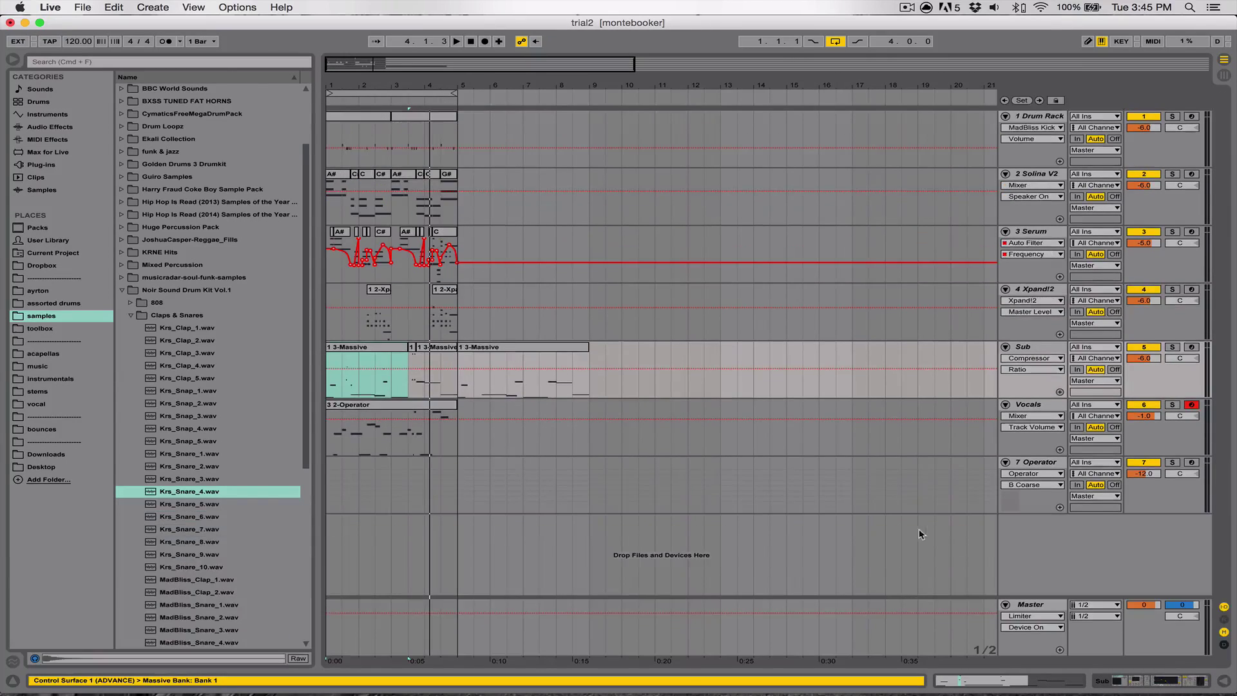
{"action": "left_click", "coordinate": [473, 42]}
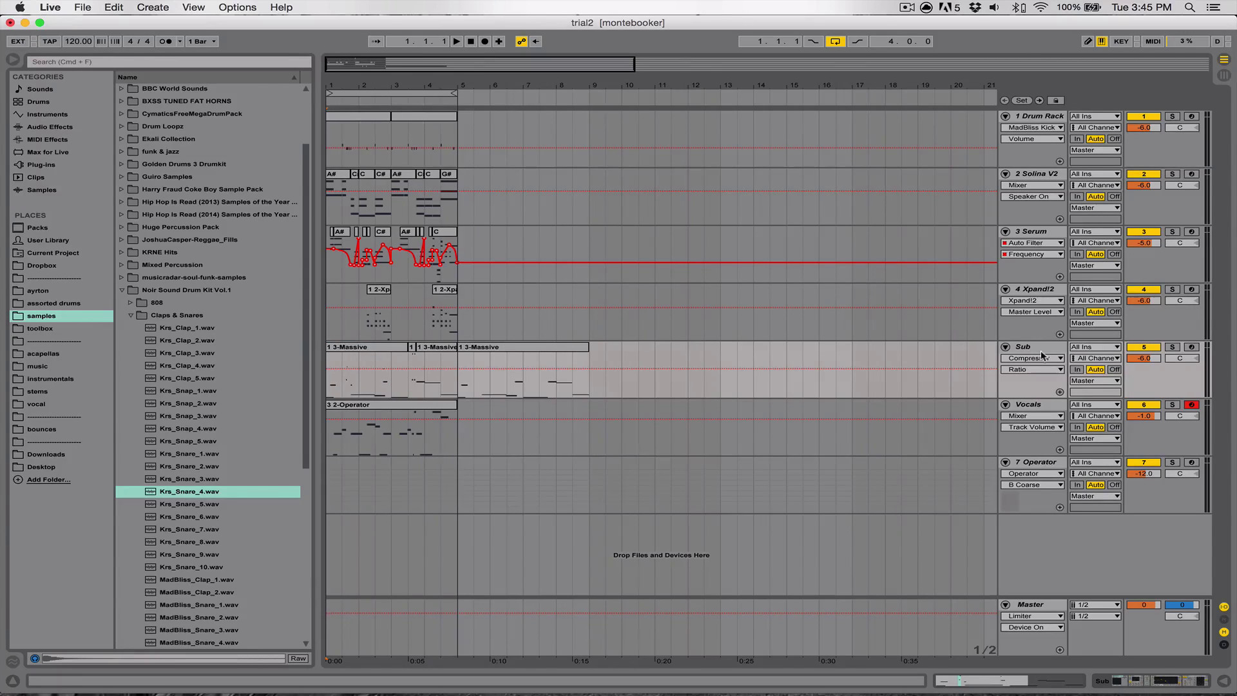
Collapse the Claps & Snares sample folder and look over the whole arrangement from the Drum Rack down to the Vocals track.
{"action": "left_click", "coordinate": [133, 315]}
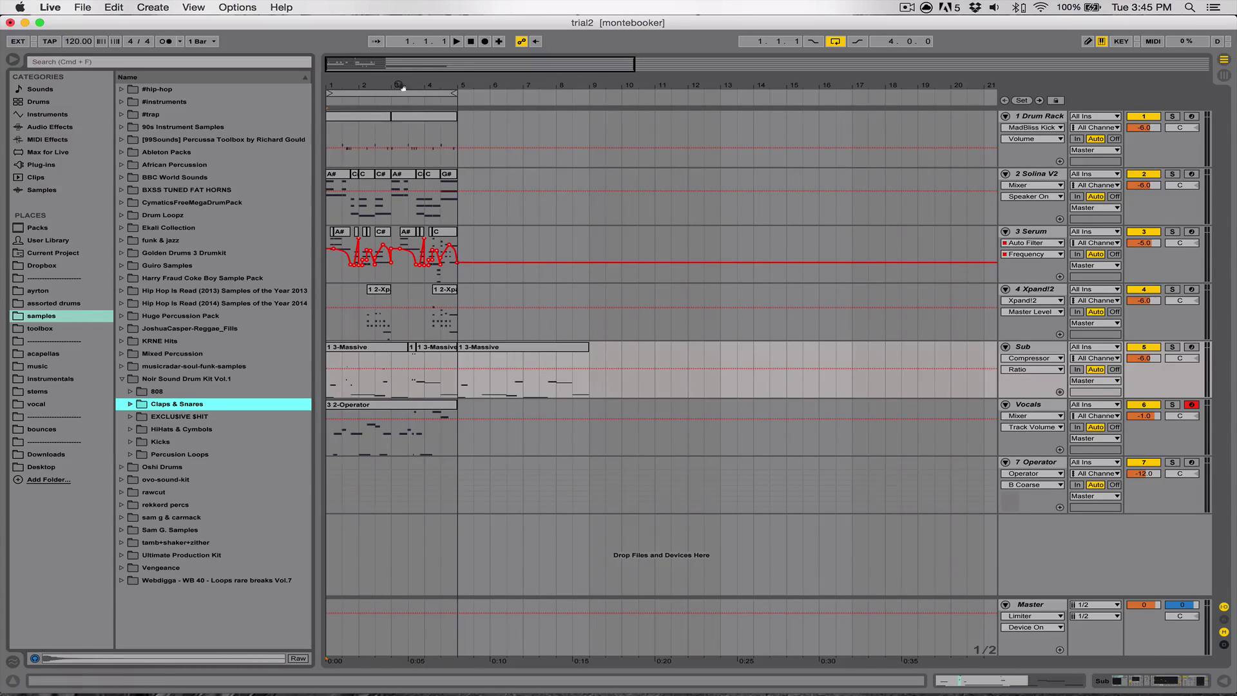
{"action": "left_click_drag", "start_coordinate": [398, 86], "coordinate": [410, 128]}
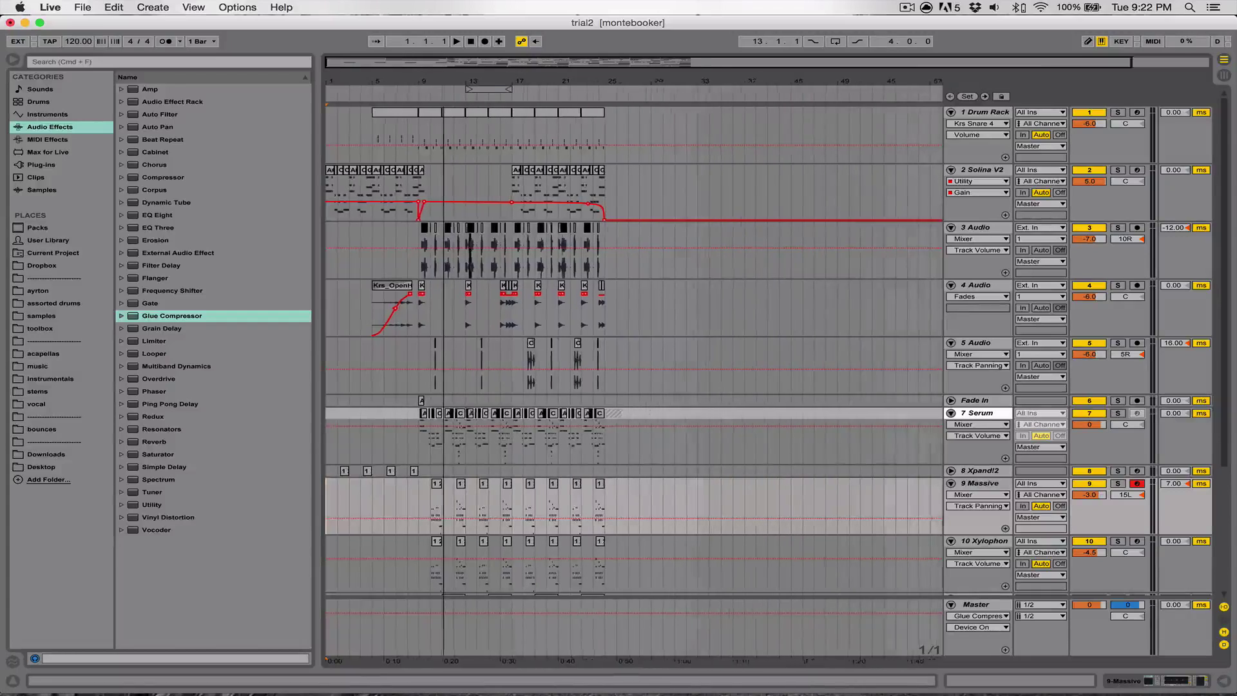
{"action": "key", "text": "minus"}
{"action": "scroll", "coordinate": [453, 138], "scroll_direction": "down", "scroll_amount": 5}
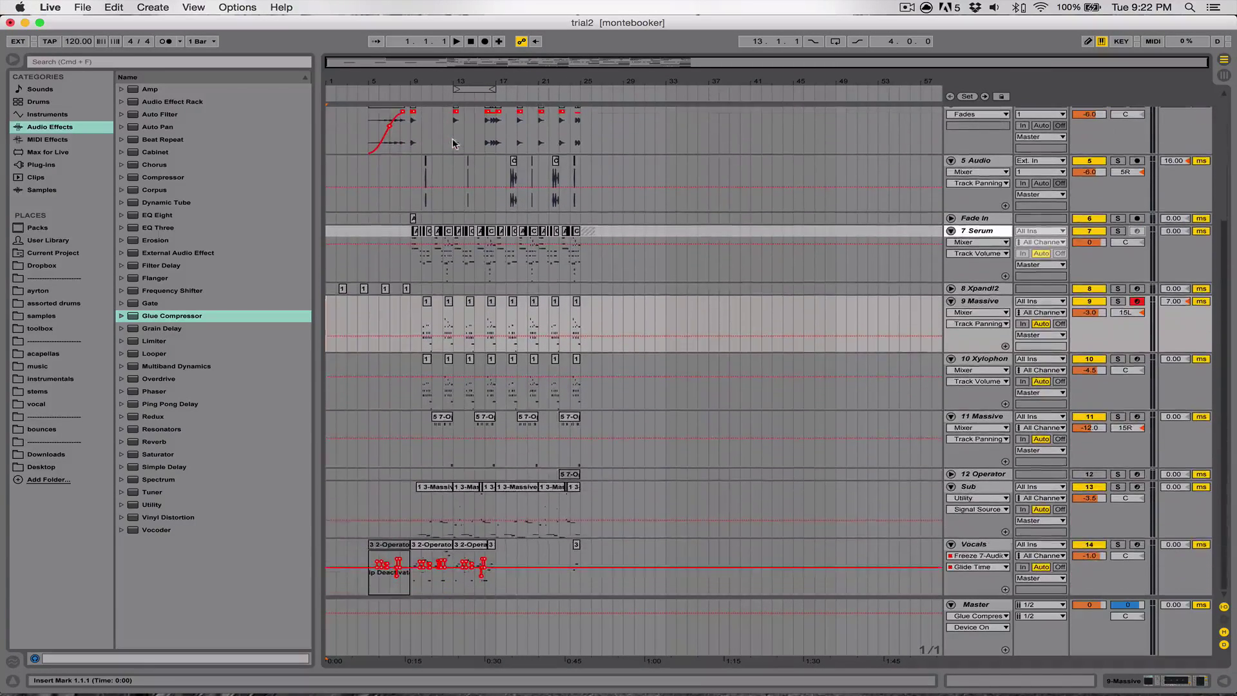
{"action": "scroll", "coordinate": [452, 138], "scroll_direction": "up", "scroll_amount": 5}
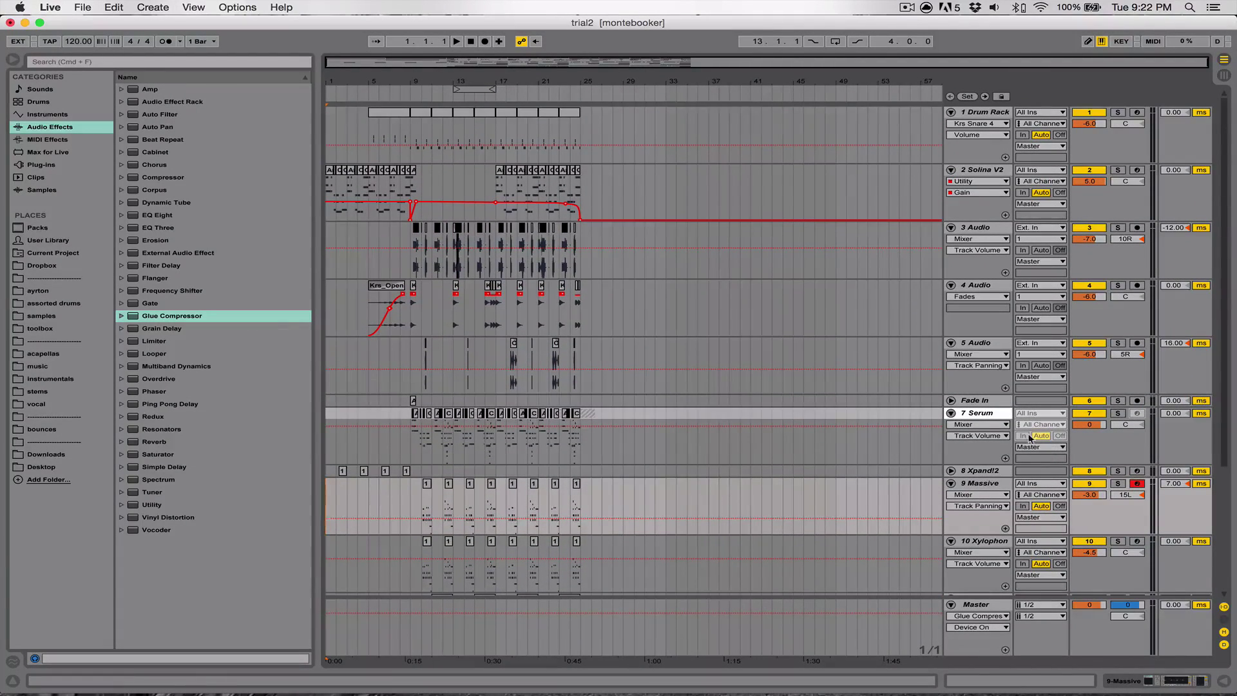
Show the Sub track's device chain and select its Massive clips over the time range from bar 8 to bar 25.
{"action": "left_click", "coordinate": [982, 488]}
{"action": "scroll", "coordinate": [822, 469], "scroll_direction": "down", "scroll_amount": 5}
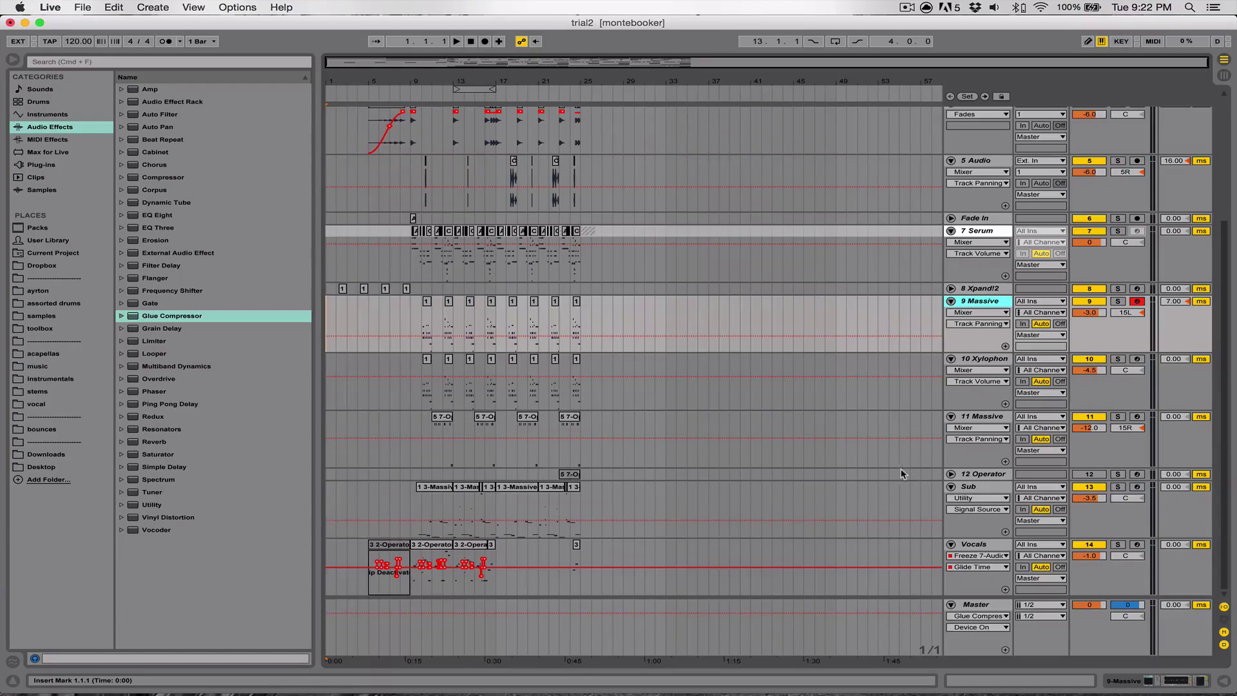
{"action": "double_click", "coordinate": [966, 488]}
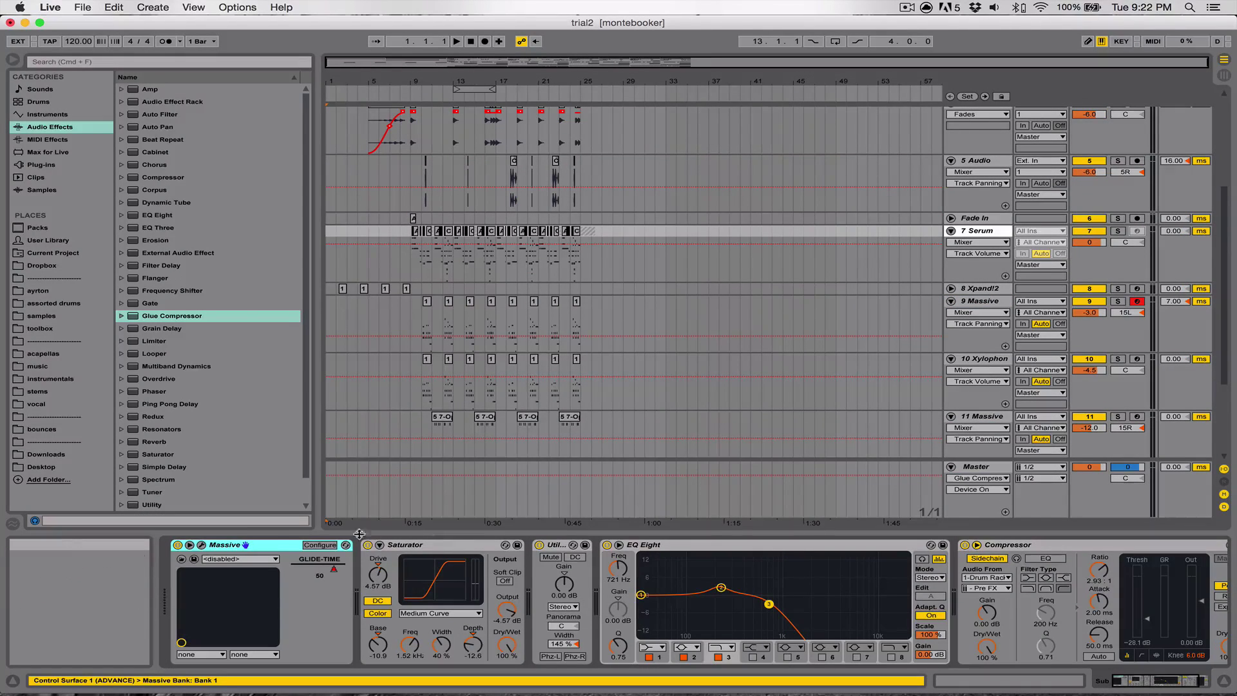
{"action": "scroll", "coordinate": [419, 384], "scroll_direction": "down", "scroll_amount": 4}
{"action": "left_click", "coordinate": [420, 384]}
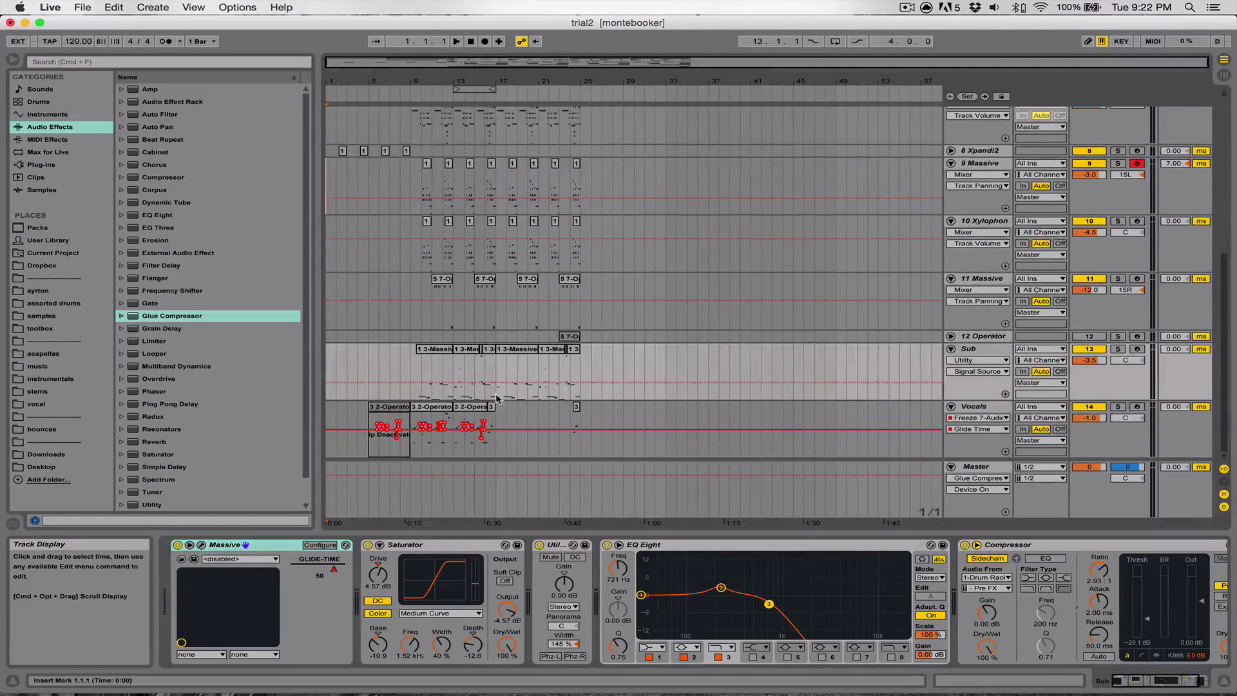
{"action": "left_click_drag", "start_coordinate": [400, 368], "coordinate": [578, 374]}
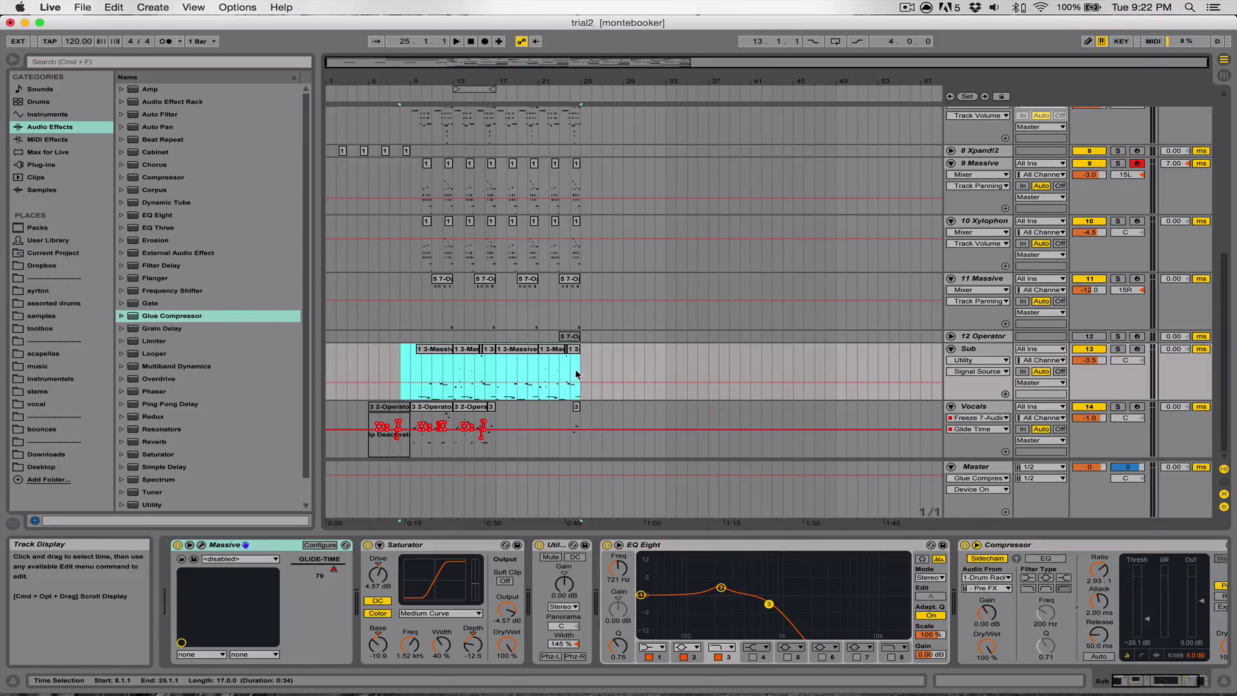
Examine the Sub's Massive patch in its plug-in window, and the Utility and following effects in the device chain.
{"action": "left_click", "coordinate": [202, 545]}
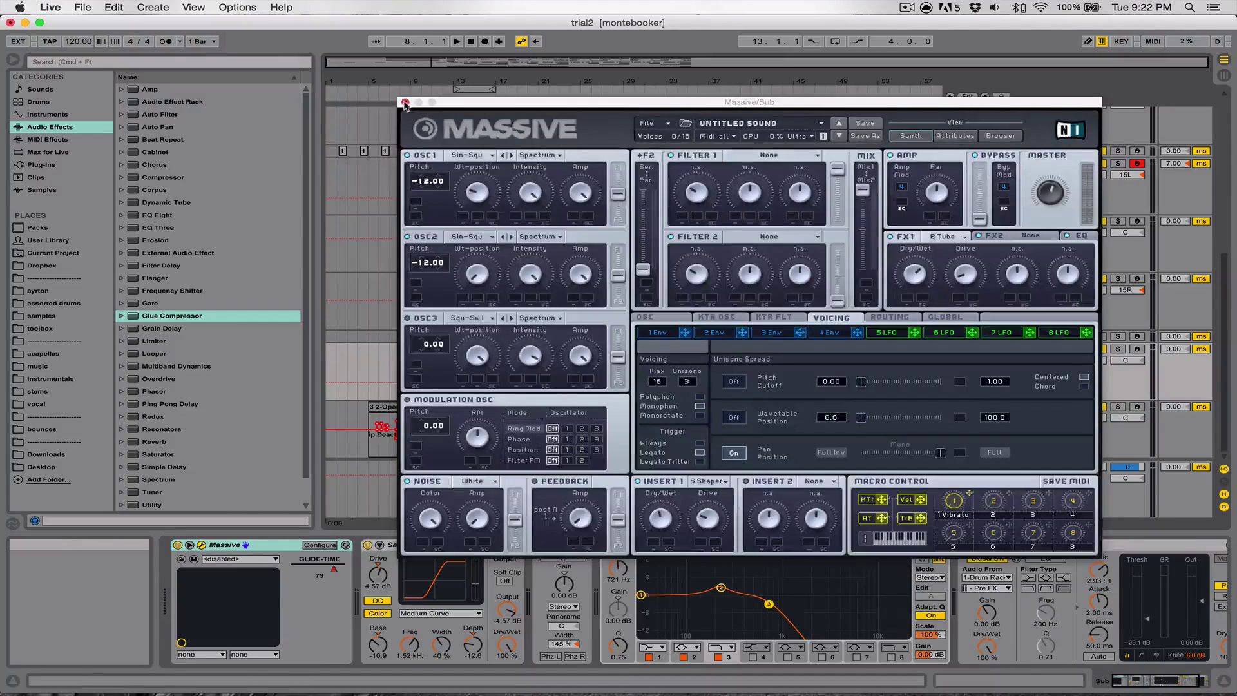
{"action": "key", "text": "super+alt+p"}
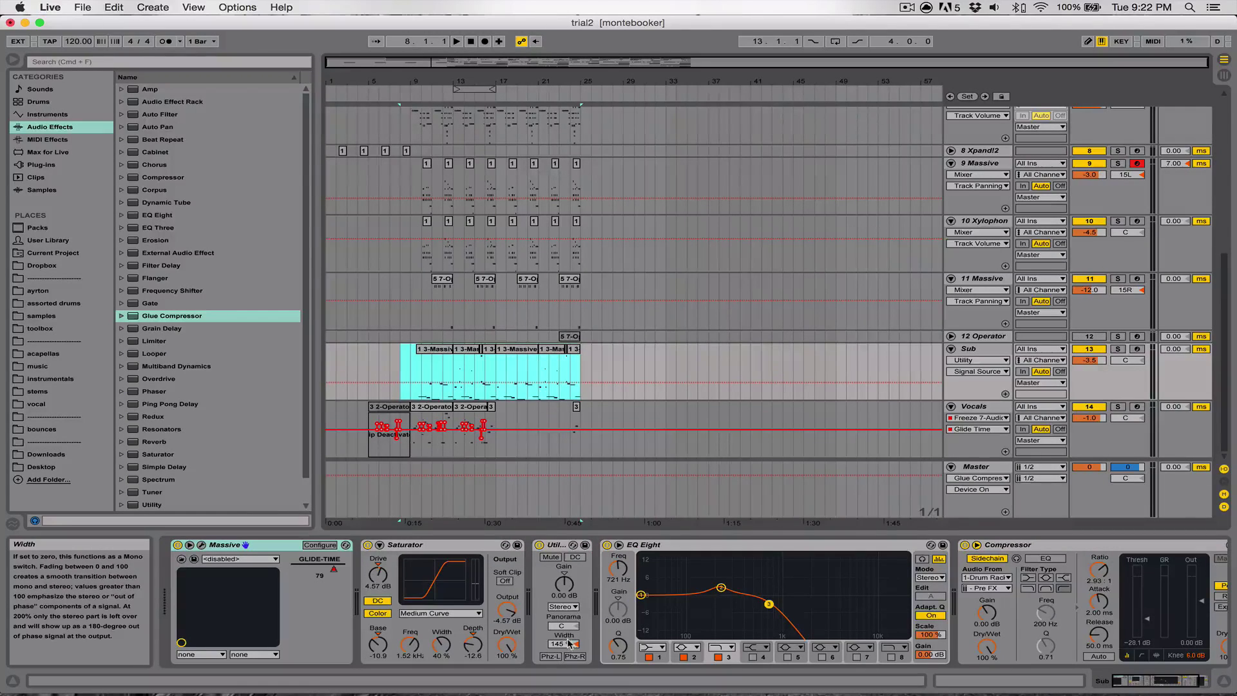
{"action": "left_click", "coordinate": [558, 547]}
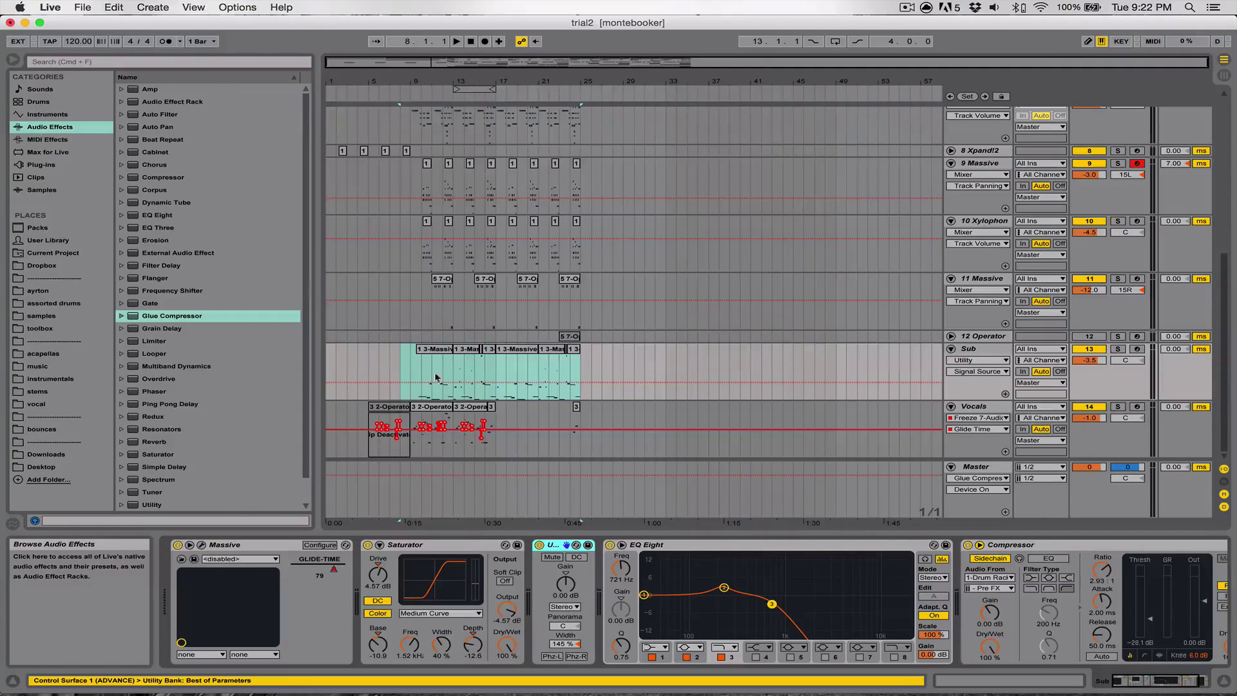
{"action": "scroll", "coordinate": [792, 594], "scroll_direction": "right", "scroll_amount": 3}
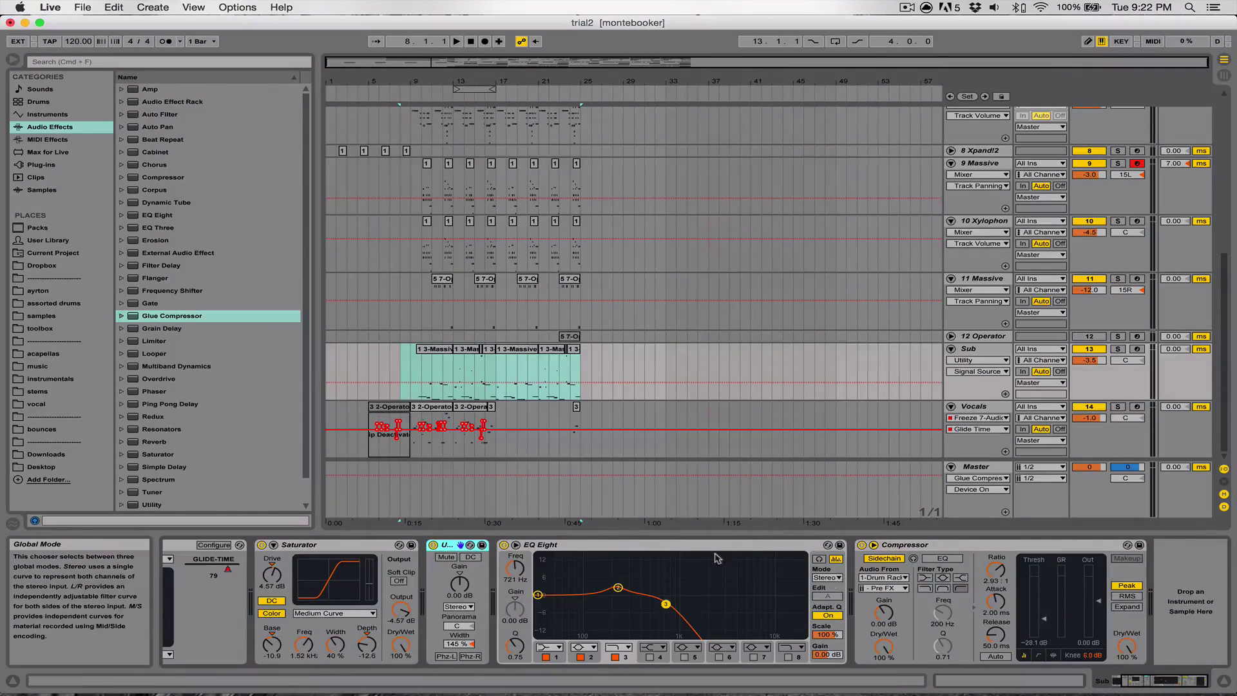
Put the Sub's EQ Eight in M/S mode to compare its mid and side curves, and return it to Stereo.
{"action": "left_click", "coordinate": [833, 578]}
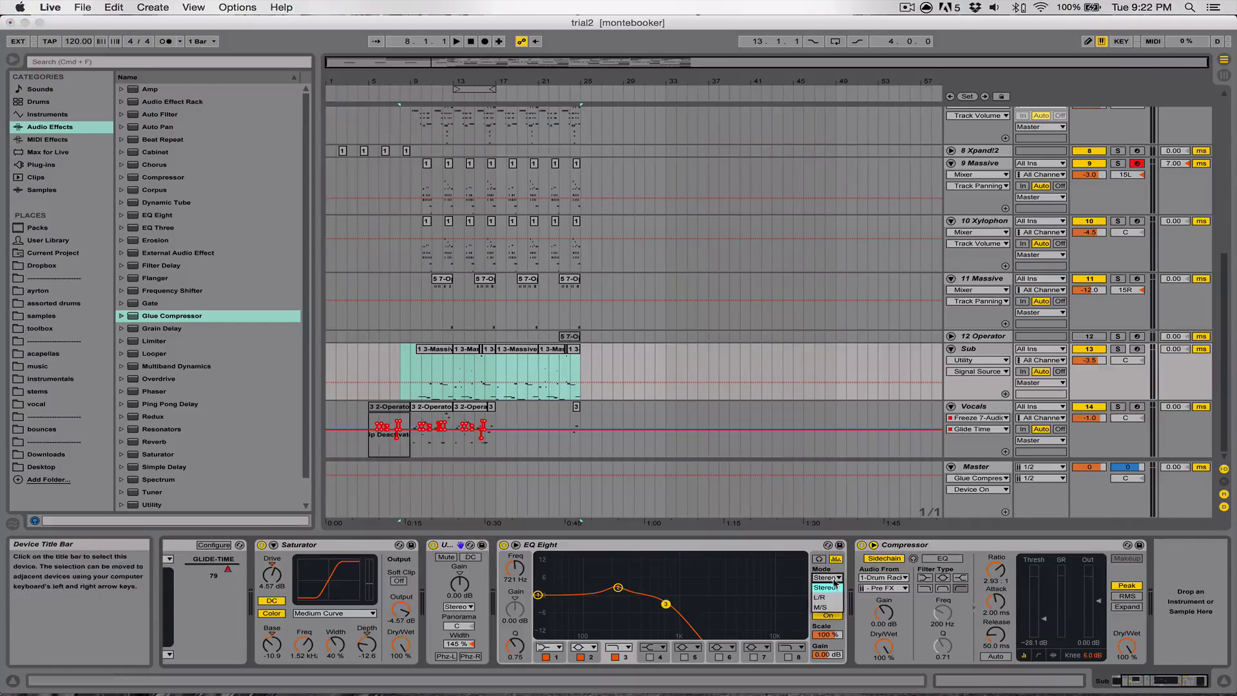
{"action": "left_click", "coordinate": [822, 607]}
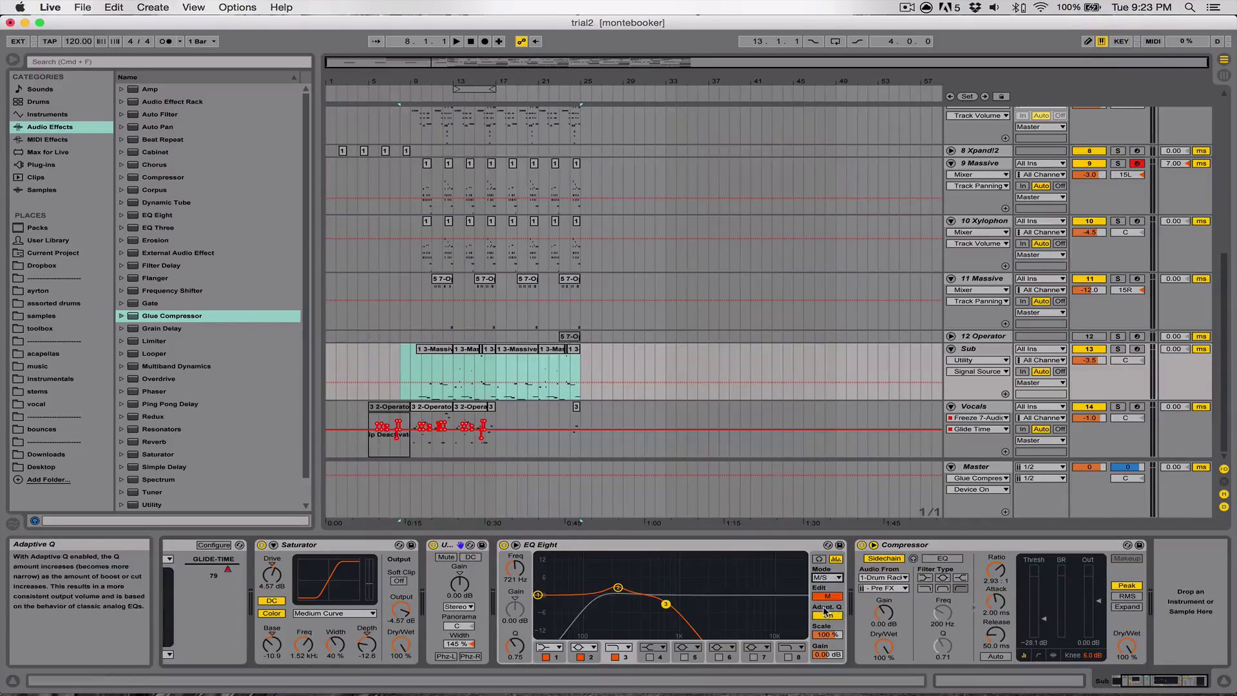
{"action": "left_click", "coordinate": [827, 597]}
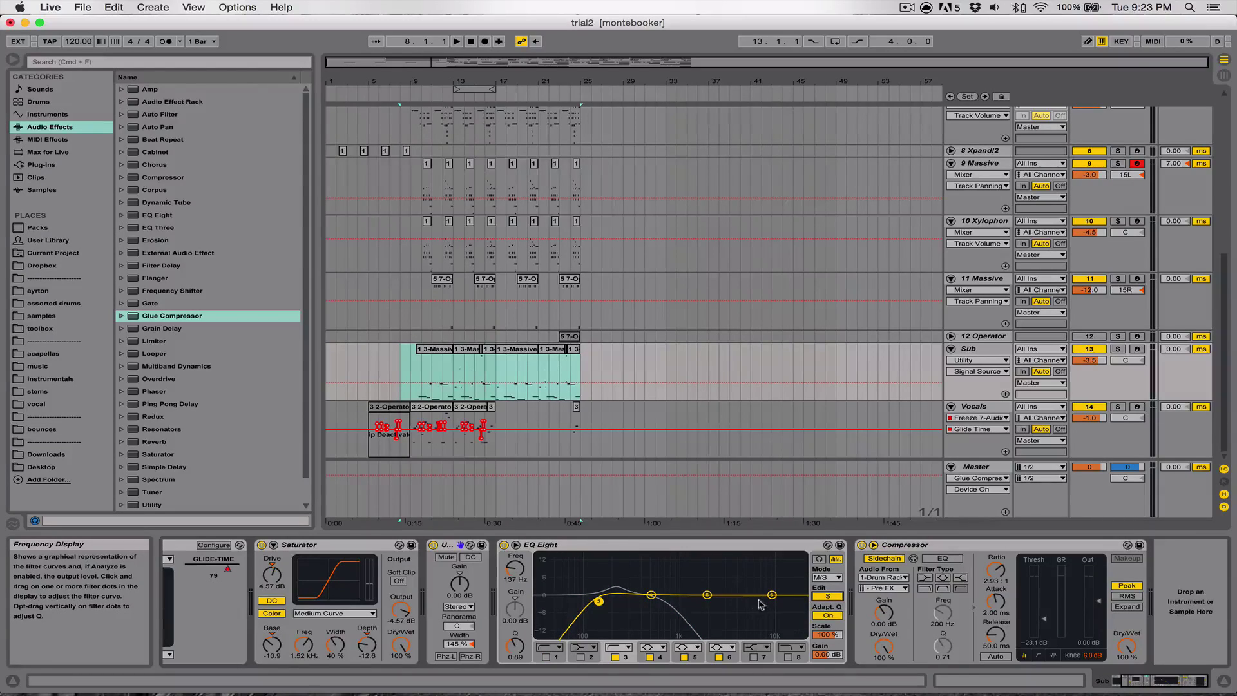
{"action": "left_click", "coordinate": [833, 596]}
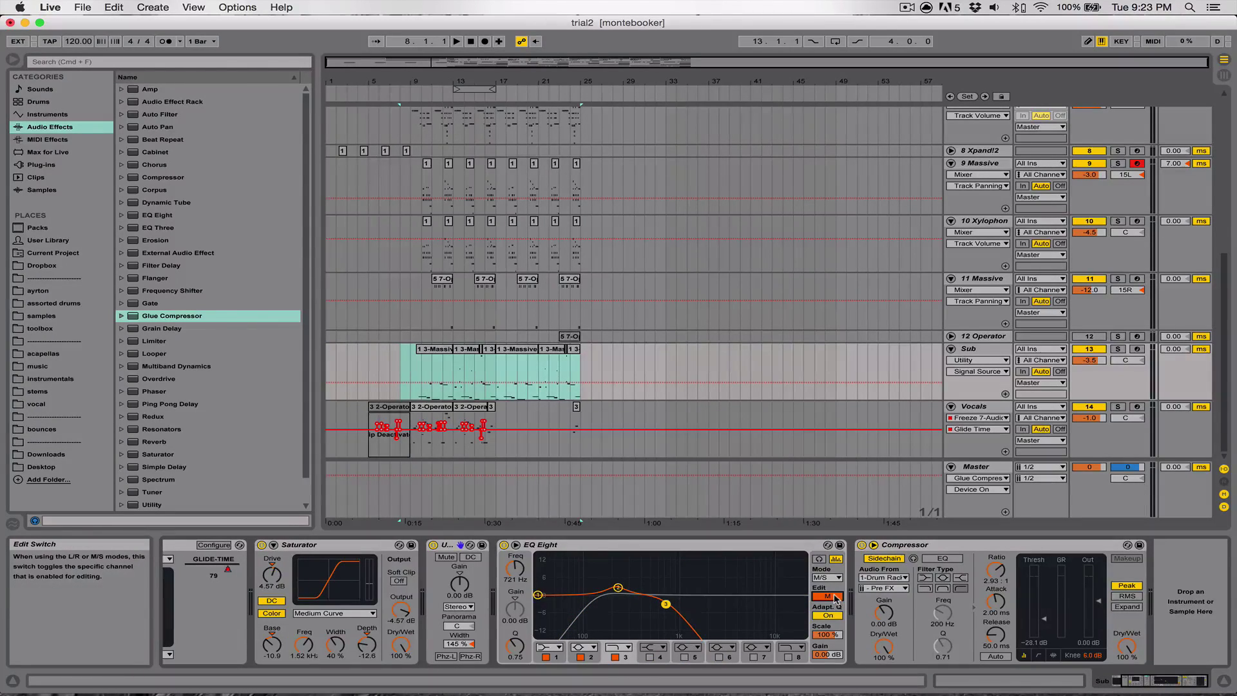
{"action": "left_click", "coordinate": [834, 596]}
{"action": "left_click", "coordinate": [834, 597]}
{"action": "left_click", "coordinate": [828, 577]}
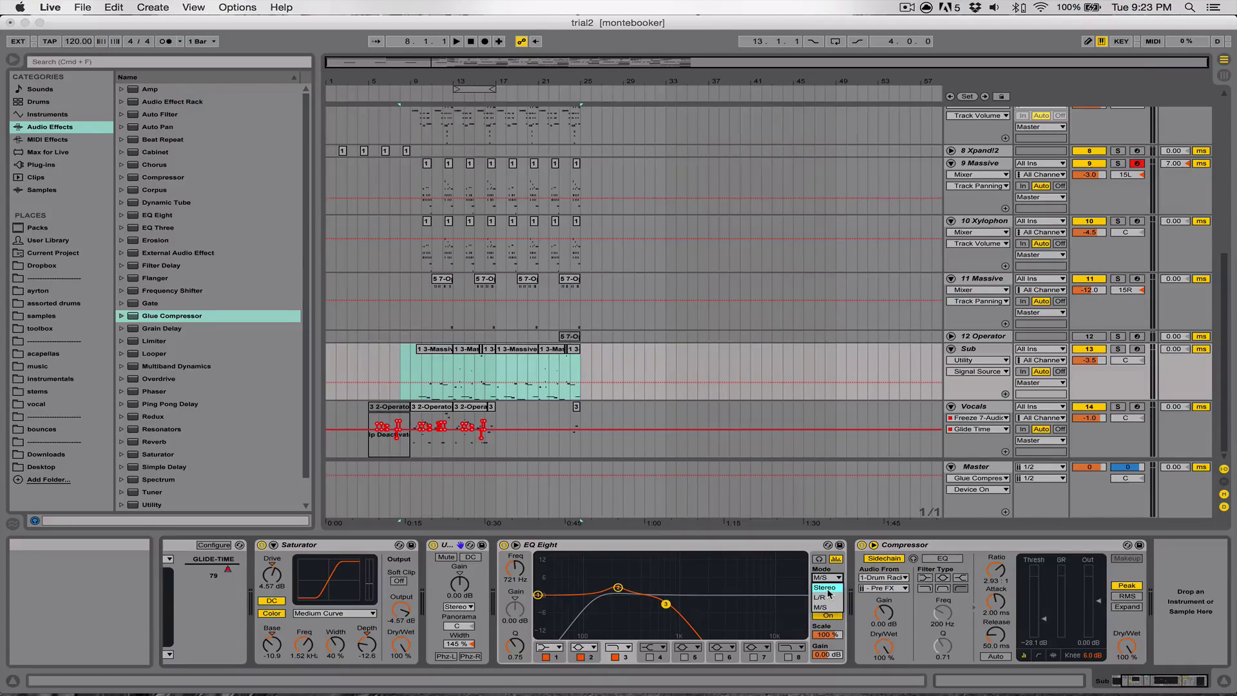
{"action": "left_click", "coordinate": [828, 590]}
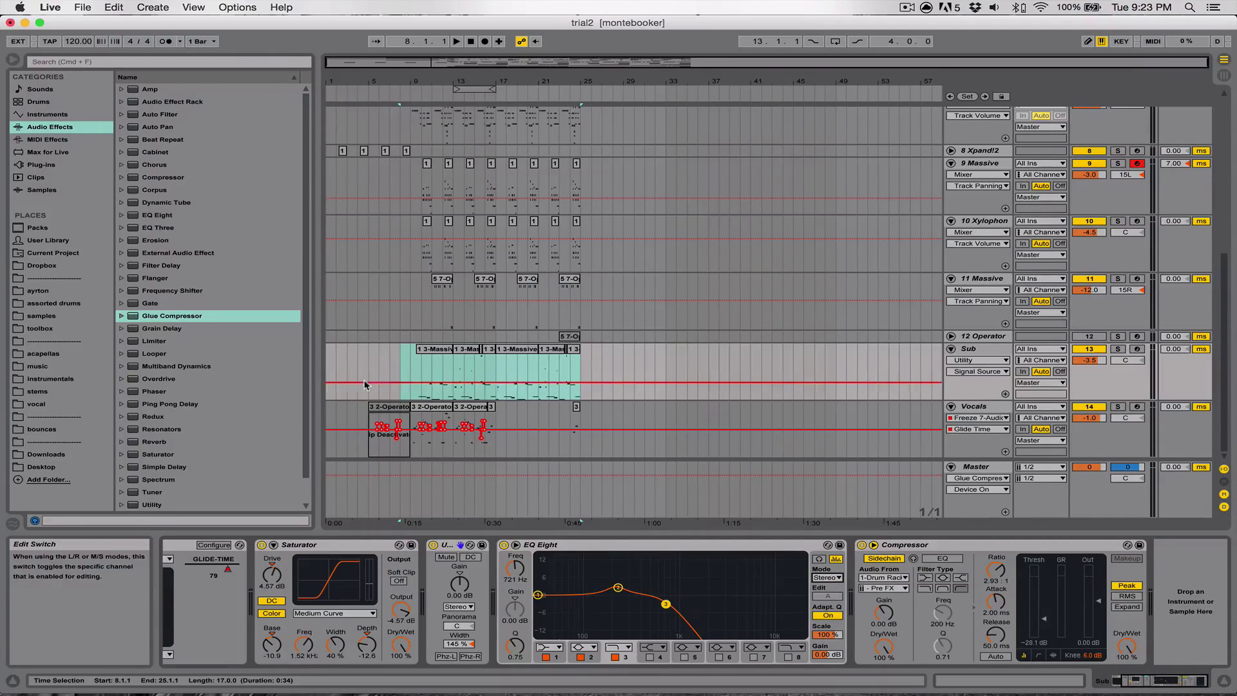
Examine the start of the Sub bassline up close, placing the insert marker at 9.1.1 and 9.4.1.
{"action": "key", "text": "z"}
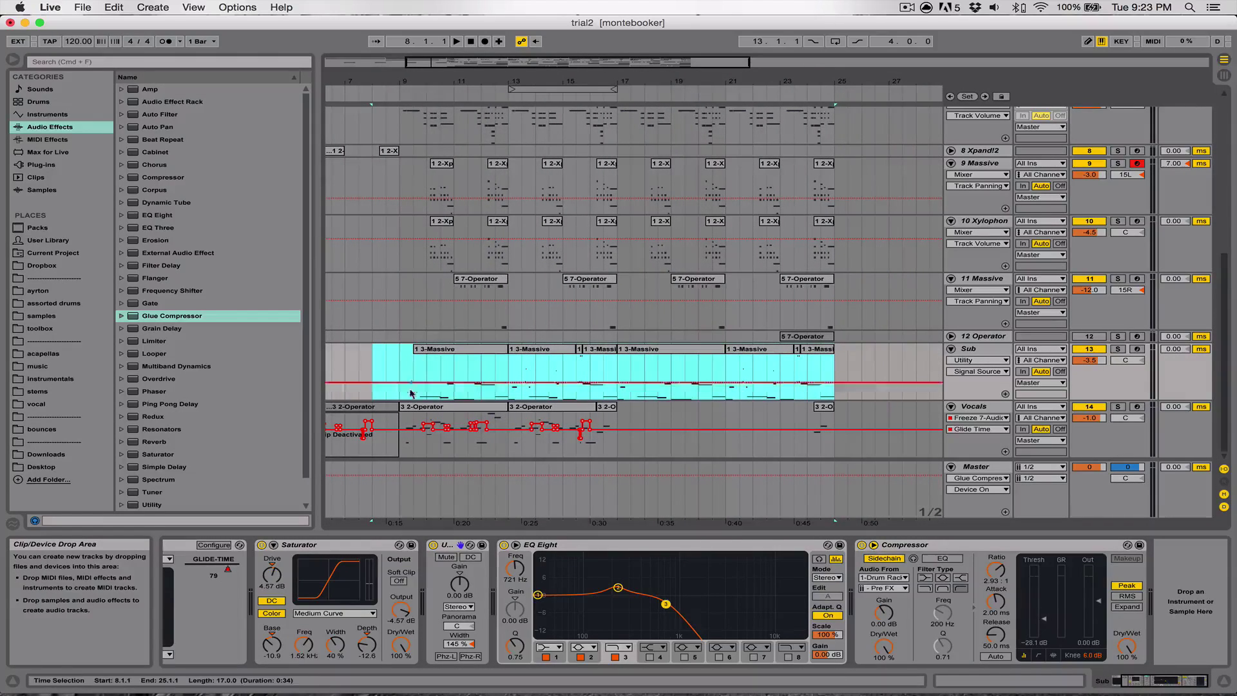
{"action": "left_click", "coordinate": [397, 373]}
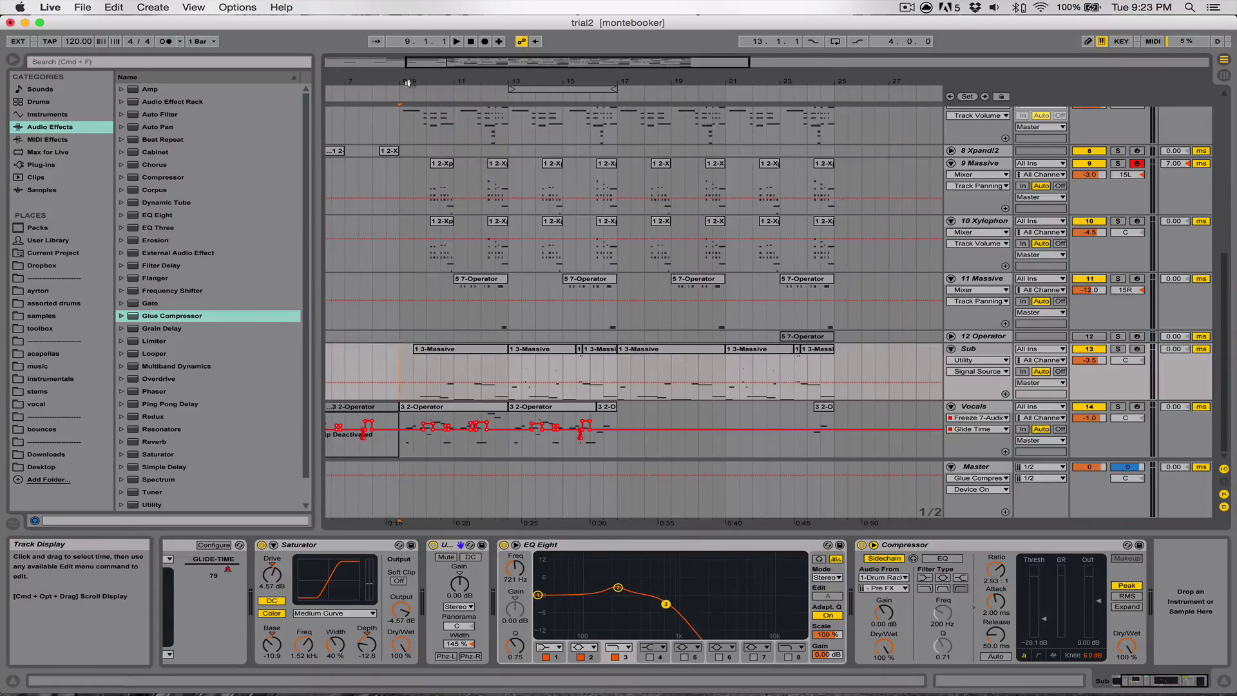
{"action": "left_click_drag", "start_coordinate": [425, 78], "coordinate": [425, 110]}
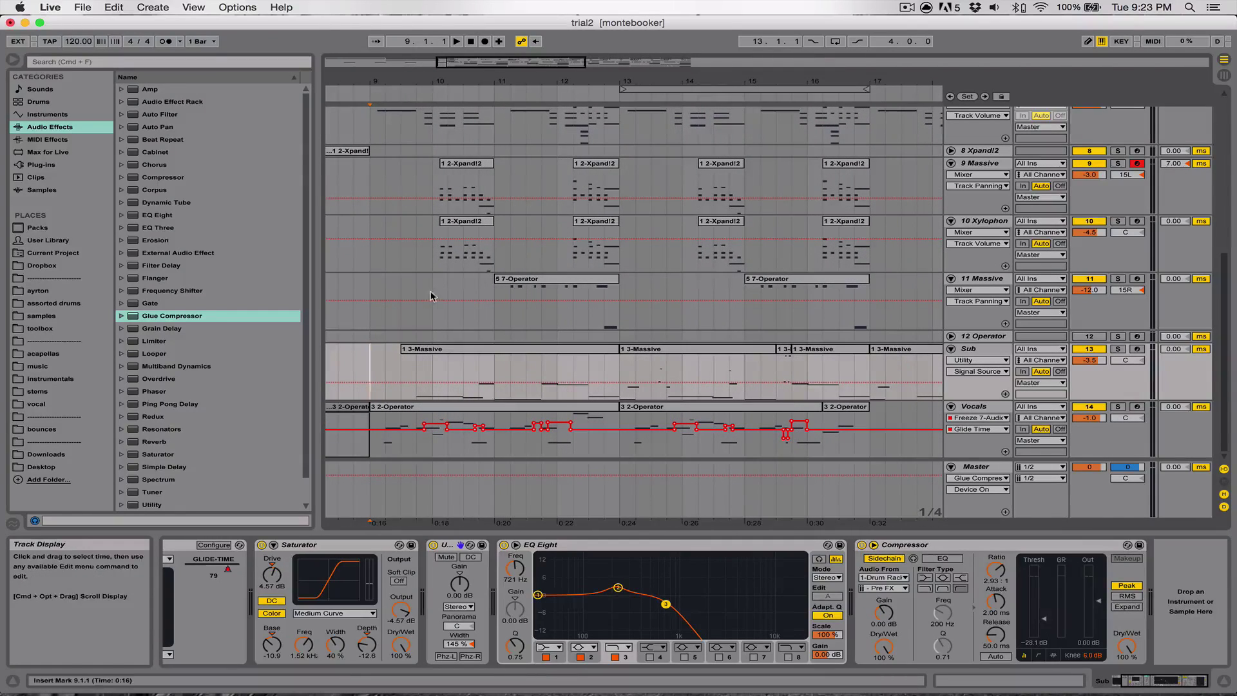
{"action": "left_click", "coordinate": [417, 373]}
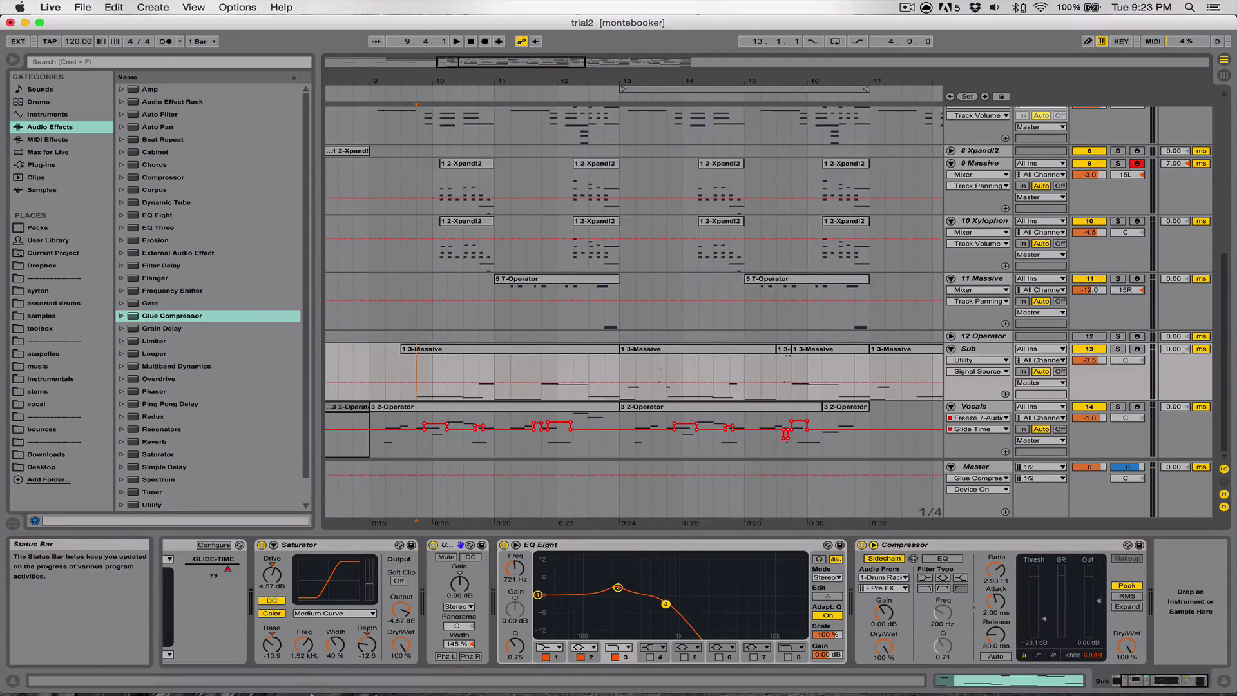
Switch to Firefox to play monte booker's track GIRL on SoundCloud as a reference, and return to the Live set.
{"action": "left_click", "coordinate": [138, 688]}
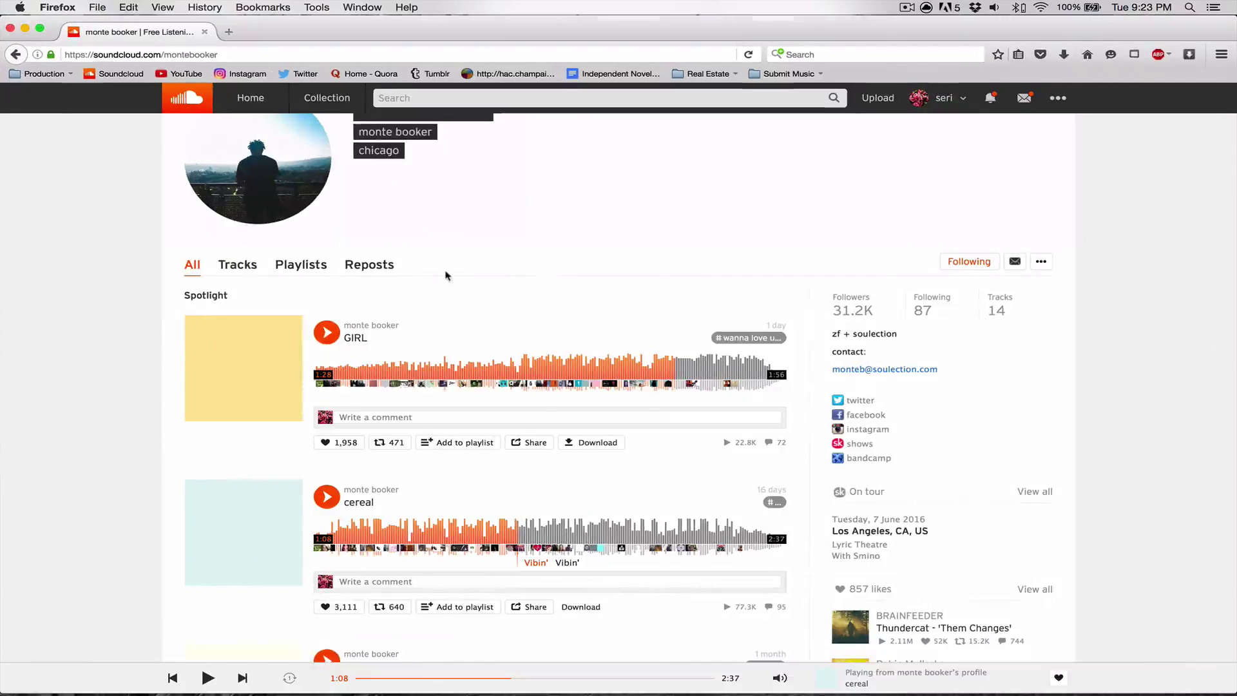
{"action": "left_click", "coordinate": [26, 28]}
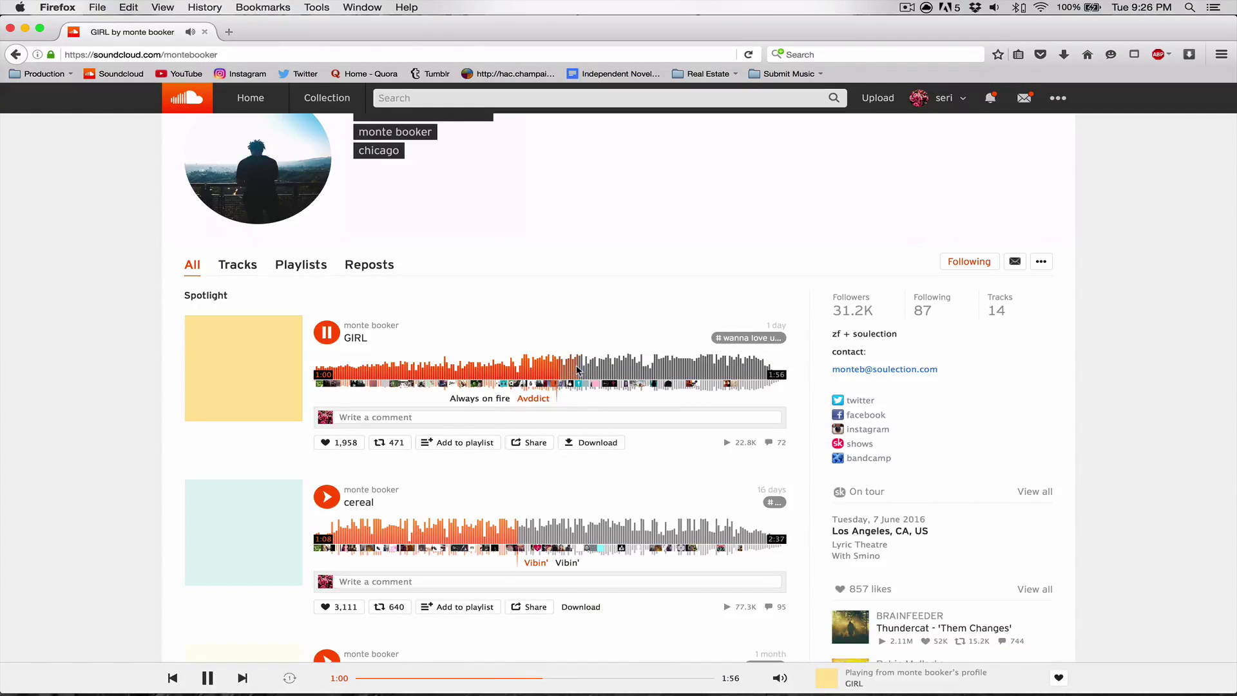
{"action": "key", "text": "space"}
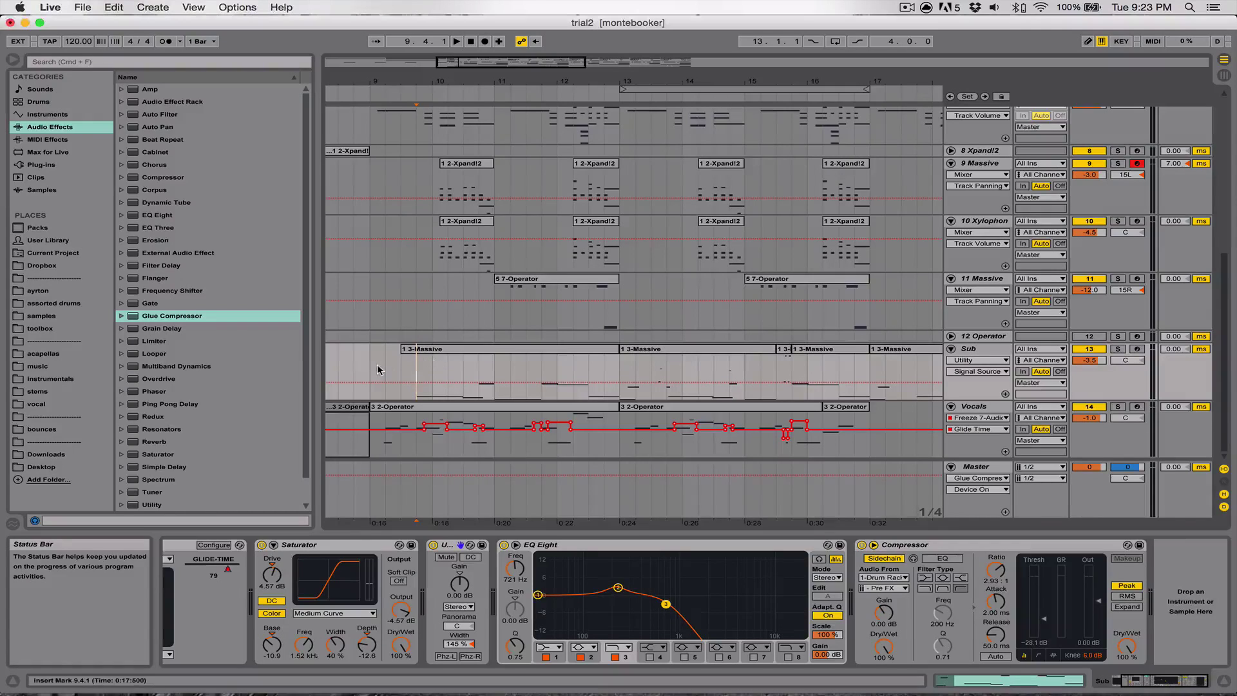
Solo the 3 Audio track and place the insert marker at its percussion clips at 9.2.1.
{"action": "left_click", "coordinate": [371, 369]}
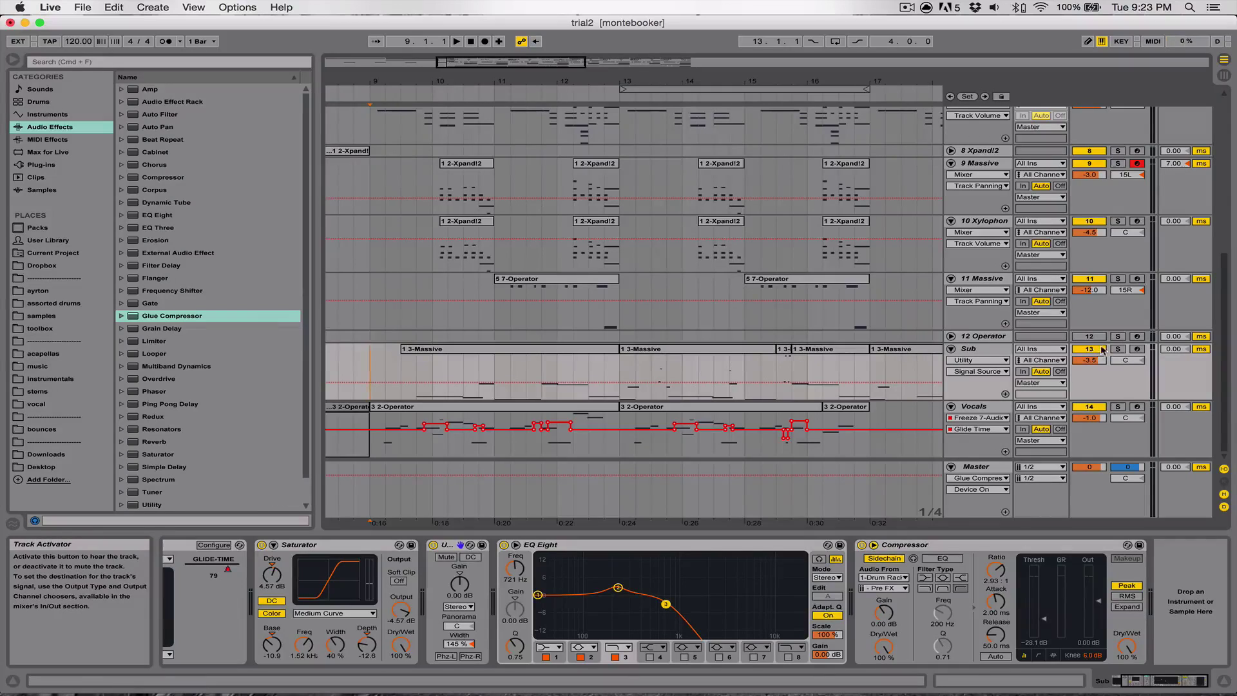
{"action": "scroll", "coordinate": [495, 210], "scroll_direction": "up", "scroll_amount": 10}
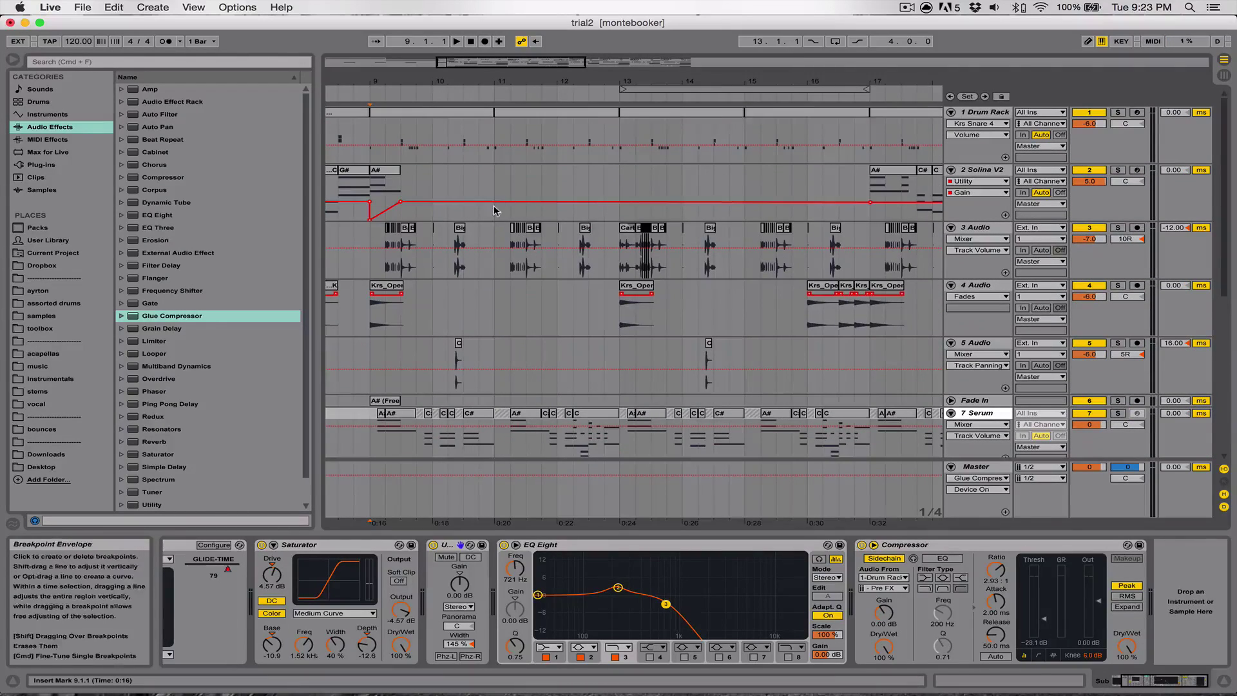
{"action": "left_click_drag", "start_coordinate": [366, 240], "coordinate": [414, 239]}
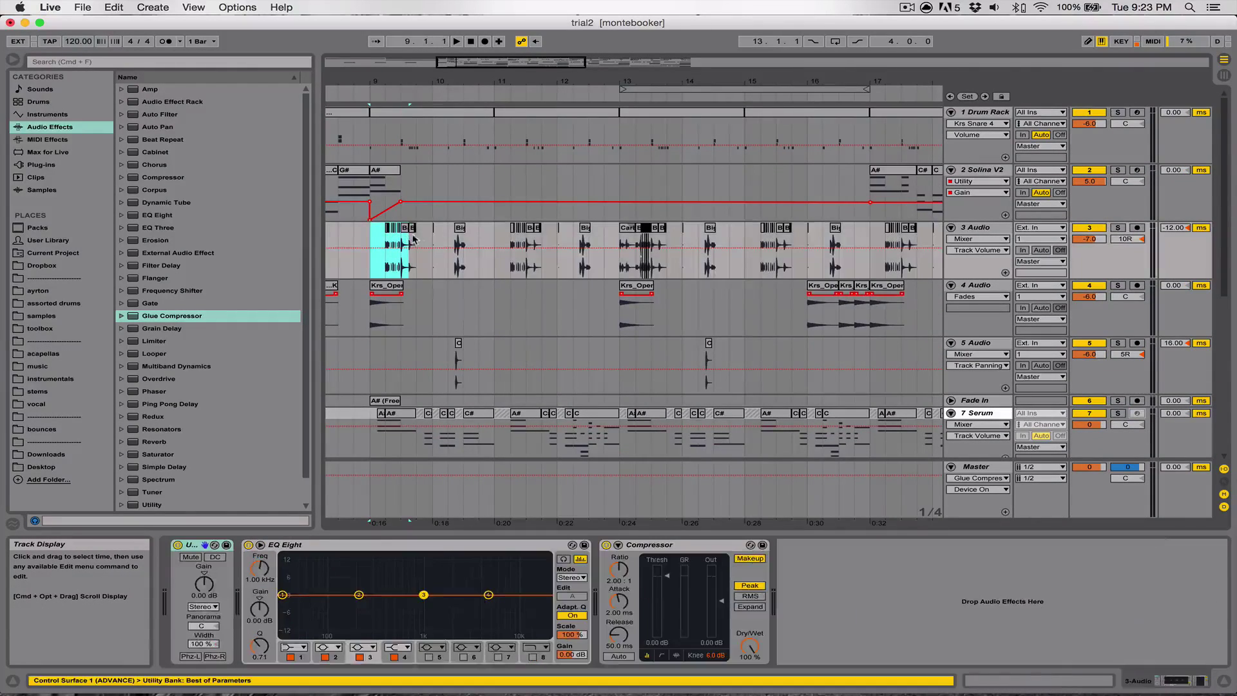
{"action": "left_click", "coordinate": [1118, 228]}
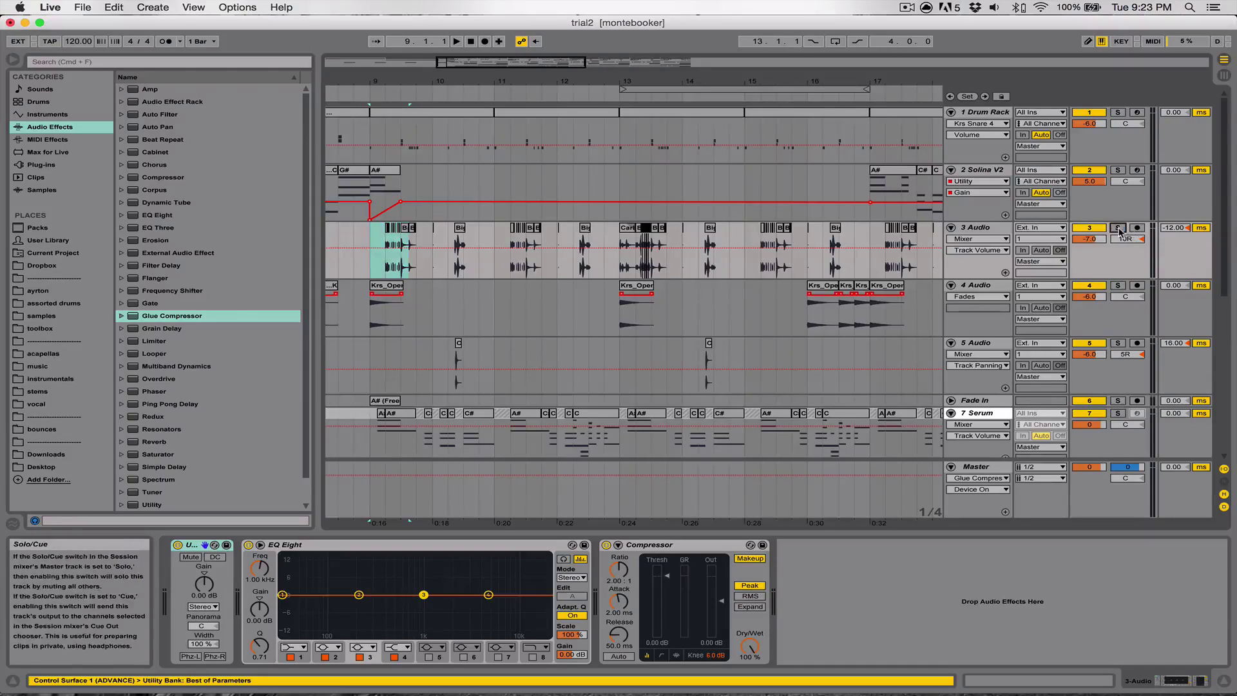
{"action": "left_click", "coordinate": [386, 266]}
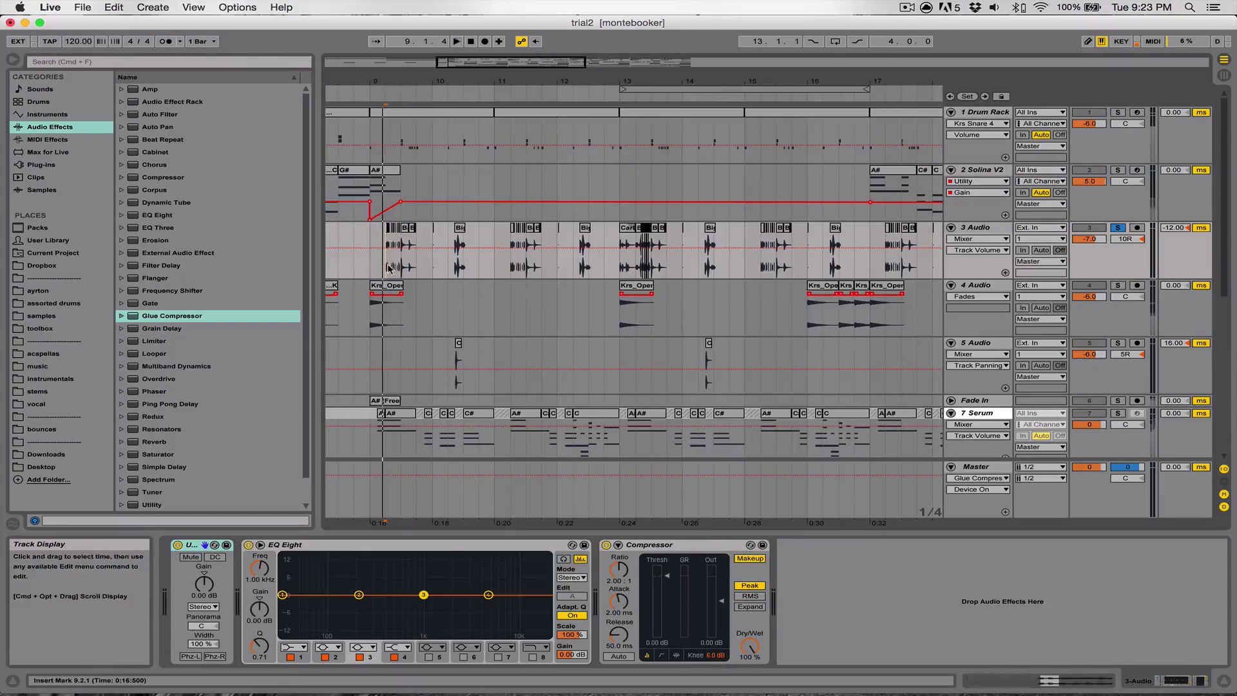
Audition the soloed 3 Audio clips from 13.2.2, 14.2.1 and 16.2.2, and turn the track's solo off.
{"action": "key", "text": "space"}
{"action": "left_click", "coordinate": [639, 268]}
{"action": "key", "text": "space"}
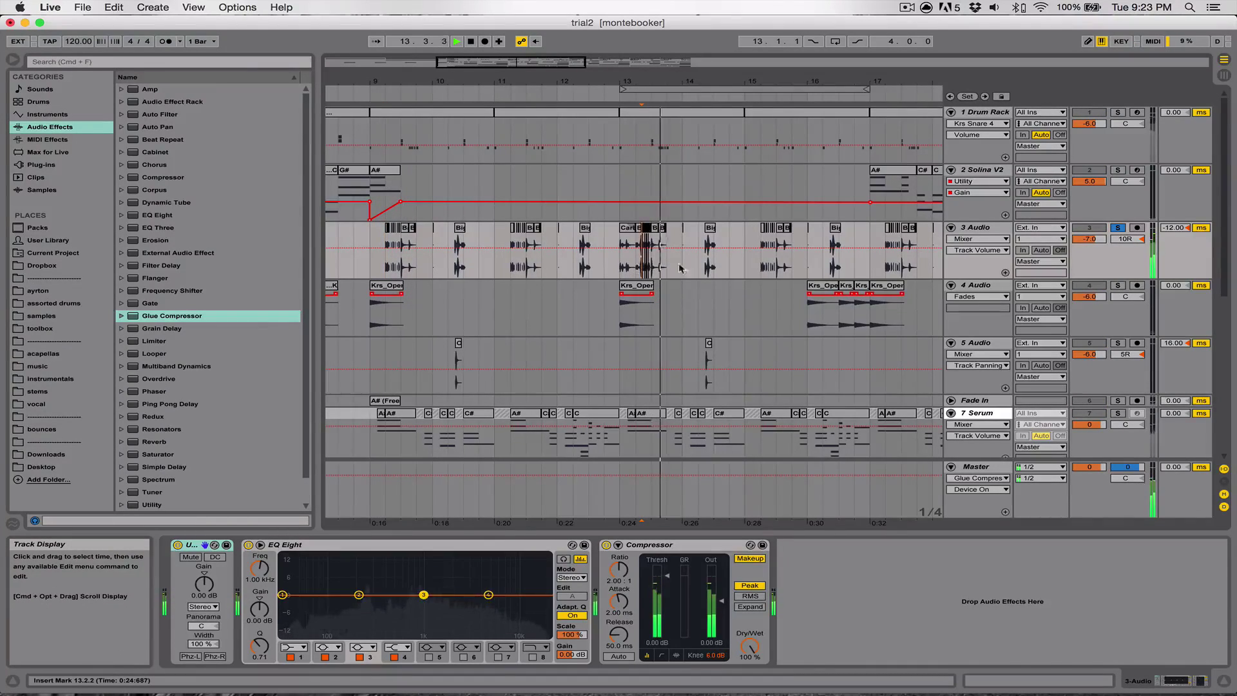
{"action": "left_click", "coordinate": [706, 266]}
{"action": "scroll", "coordinate": [706, 266], "scroll_direction": "right", "scroll_amount": 1}
{"action": "key", "text": "space"}
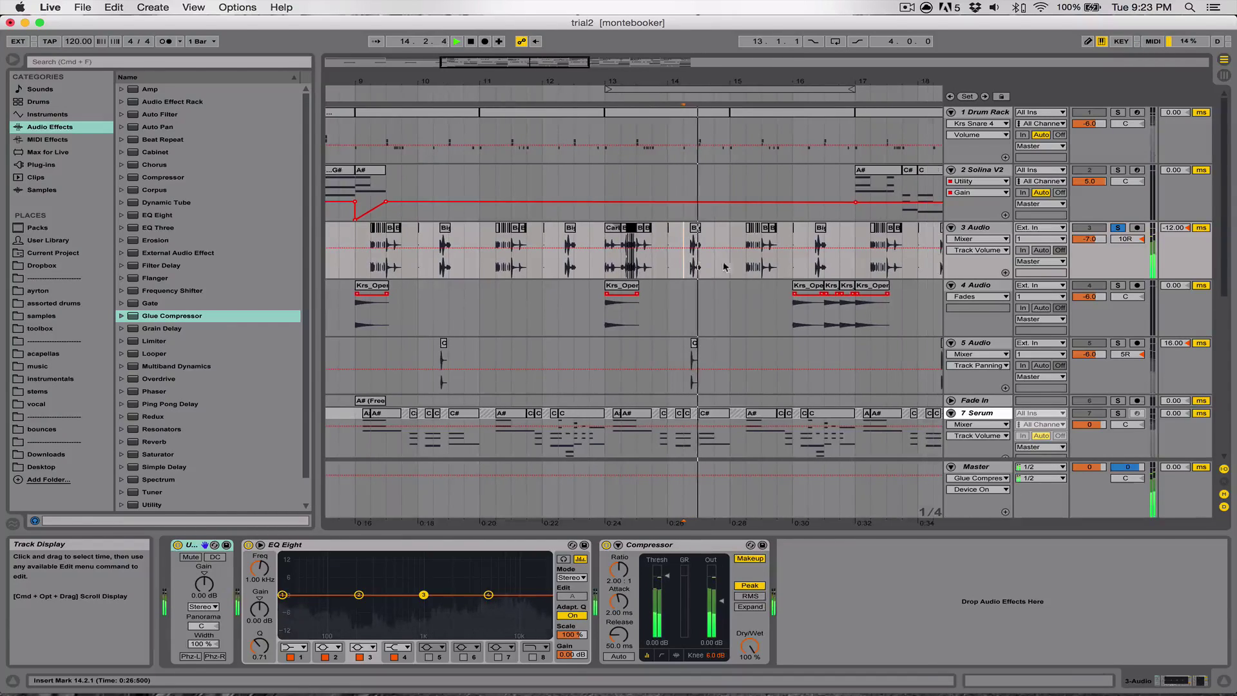
{"action": "key", "text": "space"}
{"action": "left_click", "coordinate": [817, 266]}
{"action": "key", "text": "space"}
{"action": "key", "text": "space"}
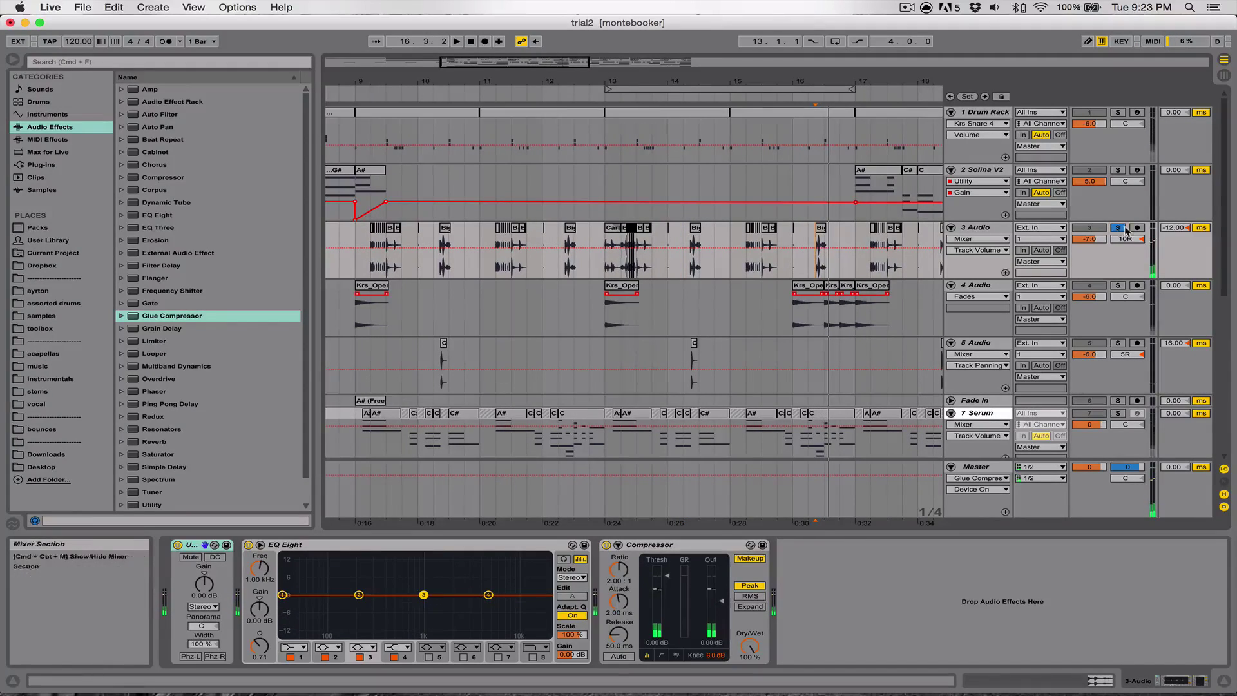
{"action": "left_click", "coordinate": [1118, 228]}
Inspect the waveform of the 3 Audio percussion clip at 21.2.1 in the sample editor and hide the clip view.
{"action": "scroll", "coordinate": [678, 245], "scroll_direction": "right", "scroll_amount": 10}
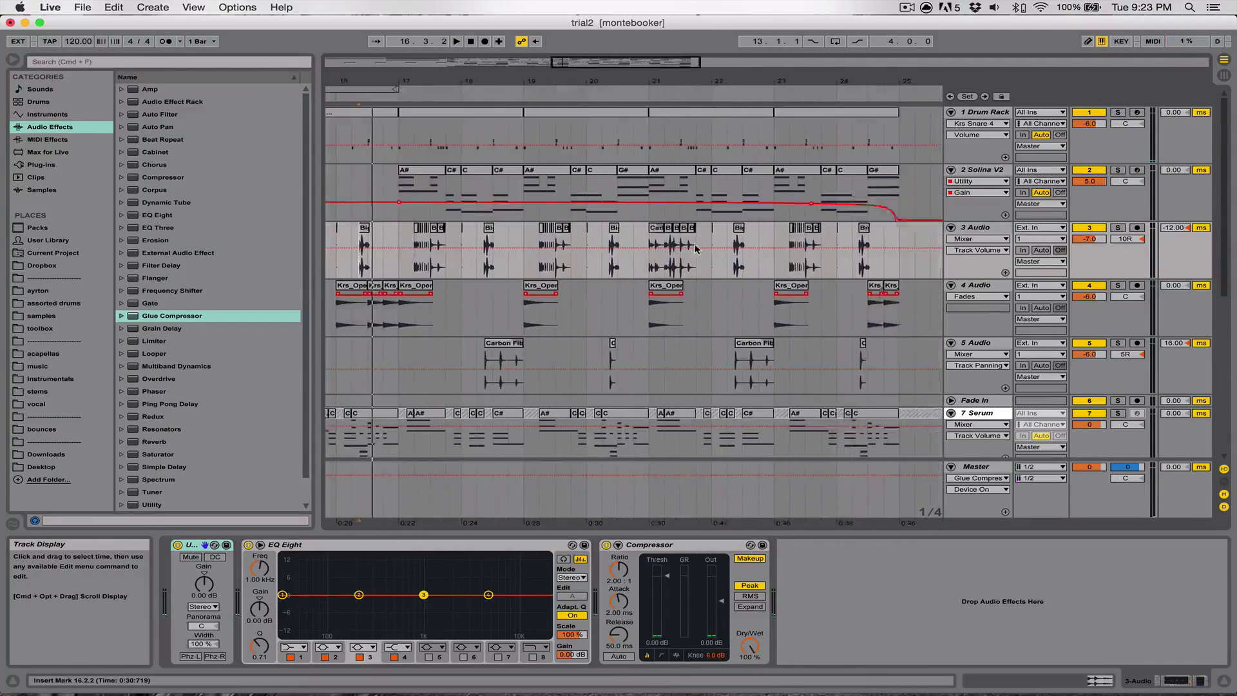
{"action": "scroll", "coordinate": [715, 230], "scroll_direction": "left", "scroll_amount": 2}
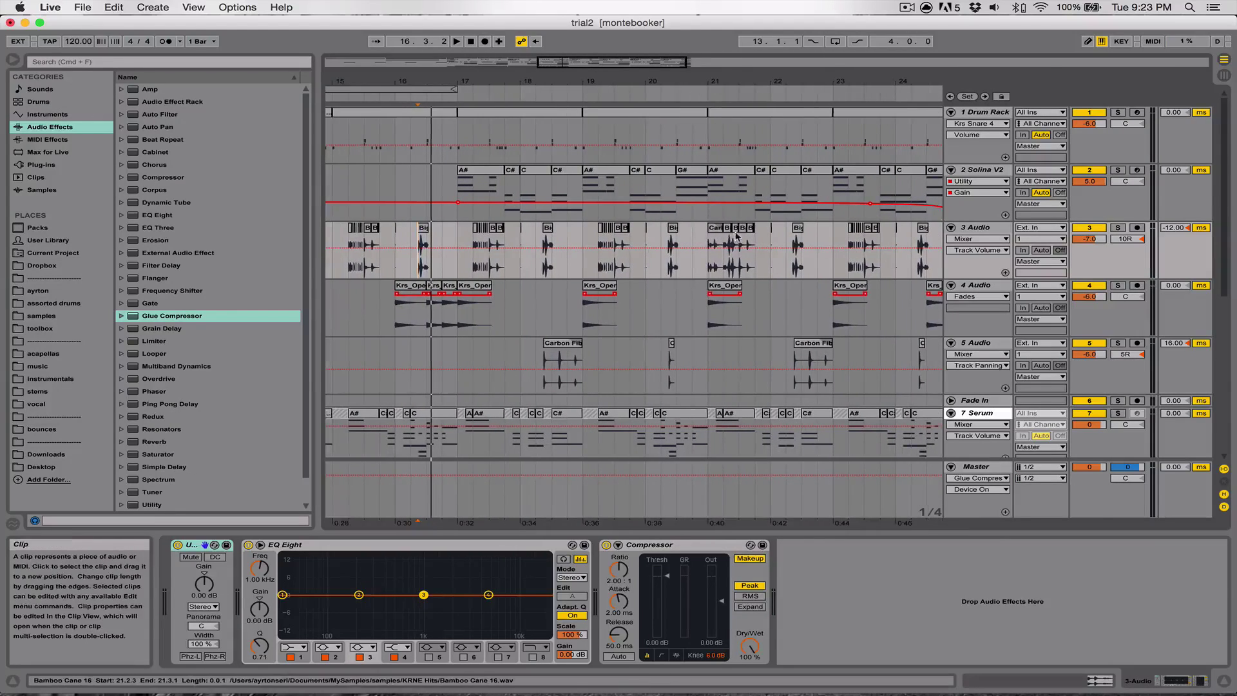
{"action": "double_click", "coordinate": [743, 228]}
{"action": "left_click", "coordinate": [648, 335]}
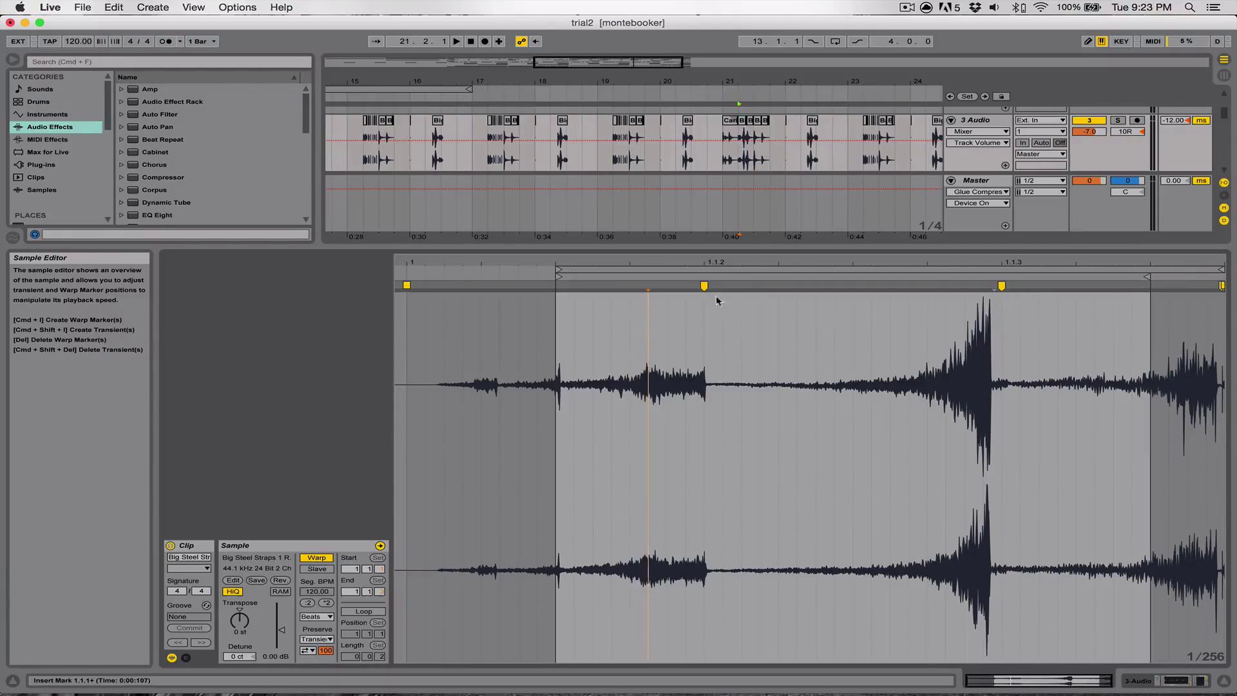
{"action": "left_click", "coordinate": [1223, 681]}
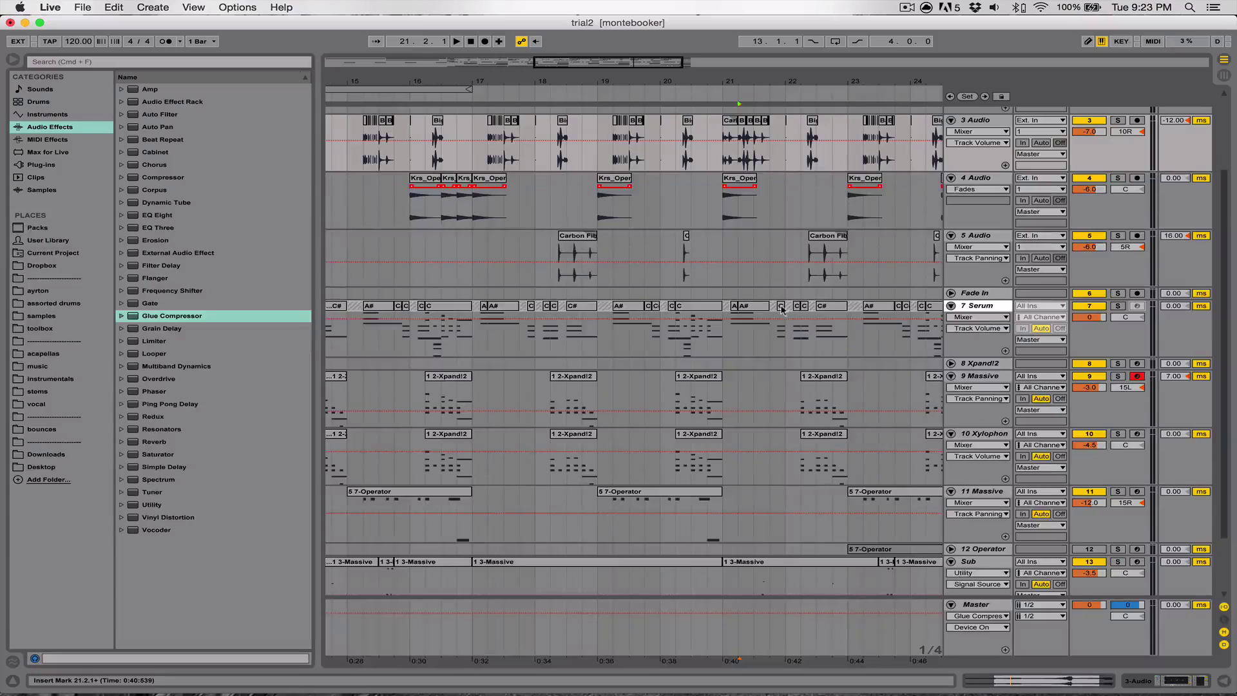
Look over the arrangement between bars 8 and 25, down to the Sub and Vocals tracks.
{"action": "scroll", "coordinate": [628, 201], "scroll_direction": "up", "scroll_amount": 4}
{"action": "scroll", "coordinate": [629, 201], "scroll_direction": "left", "scroll_amount": 5}
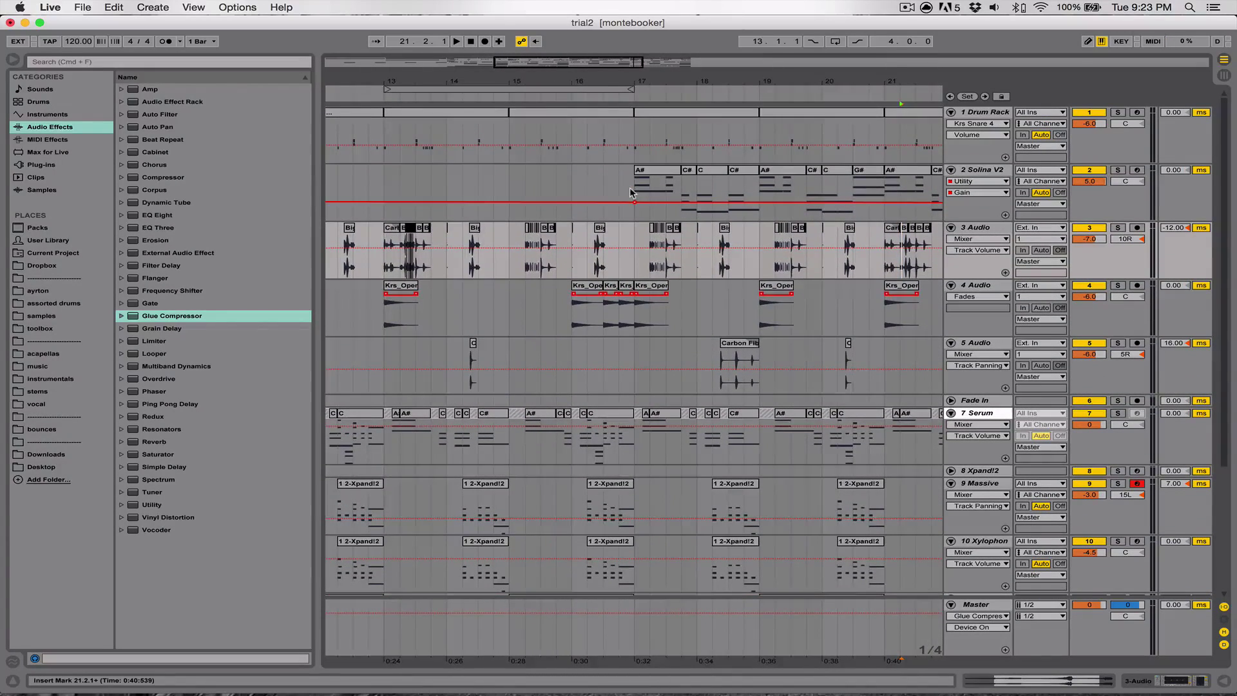
{"action": "left_click_drag", "start_coordinate": [511, 85], "coordinate": [510, 72]}
{"action": "scroll", "coordinate": [592, 336], "scroll_direction": "down", "scroll_amount": 5}
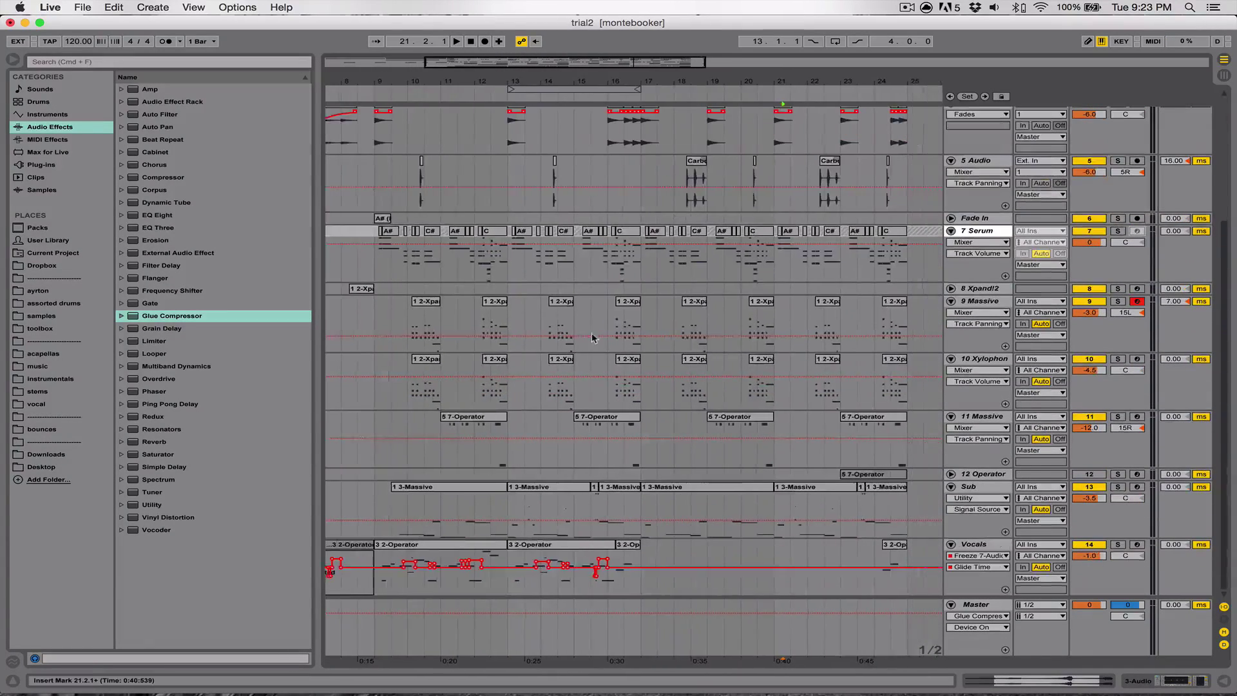
Solo the Vocals track and audition its clips from 9.1.1.
{"action": "scroll", "coordinate": [587, 336], "scroll_direction": "left", "scroll_amount": 3}
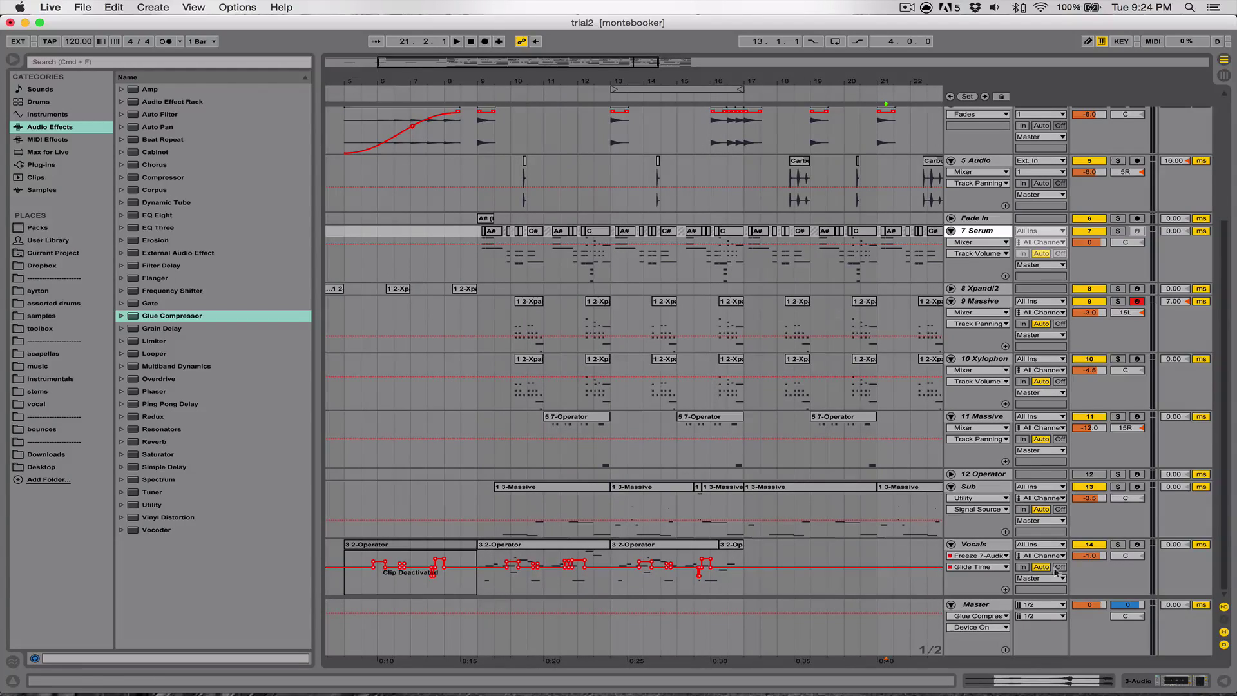
{"action": "left_click", "coordinate": [1118, 545]}
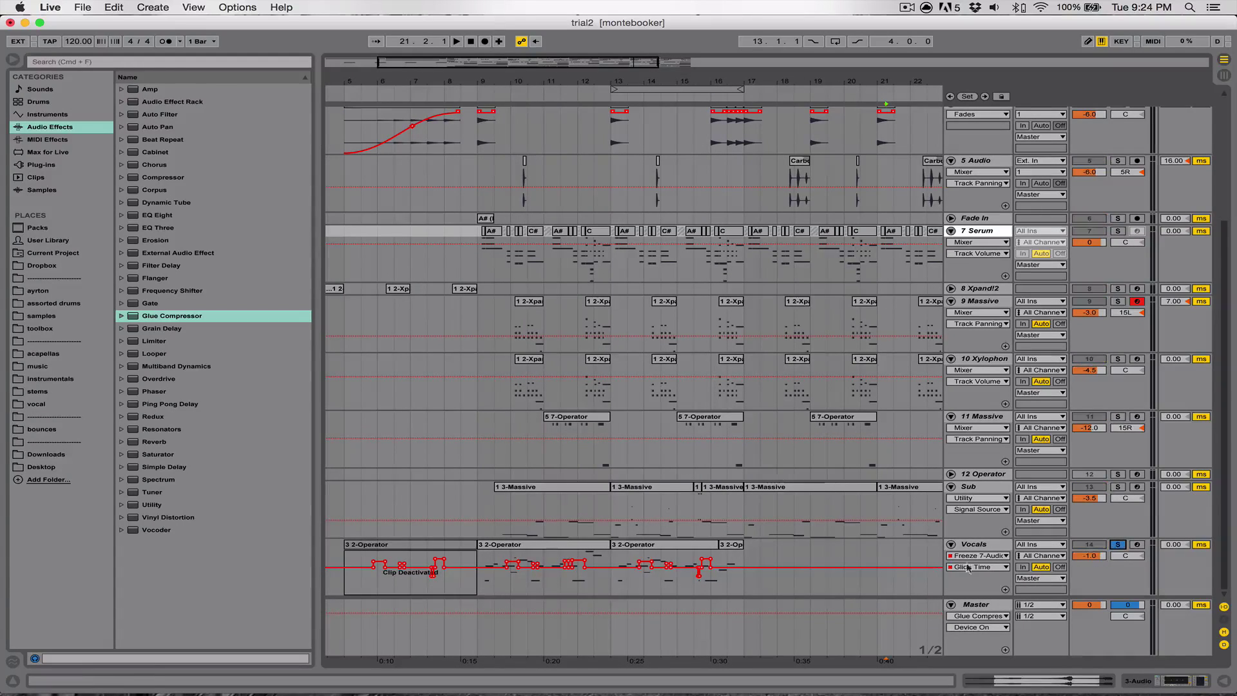
{"action": "left_click", "coordinate": [476, 589]}
{"action": "key", "text": "space"}
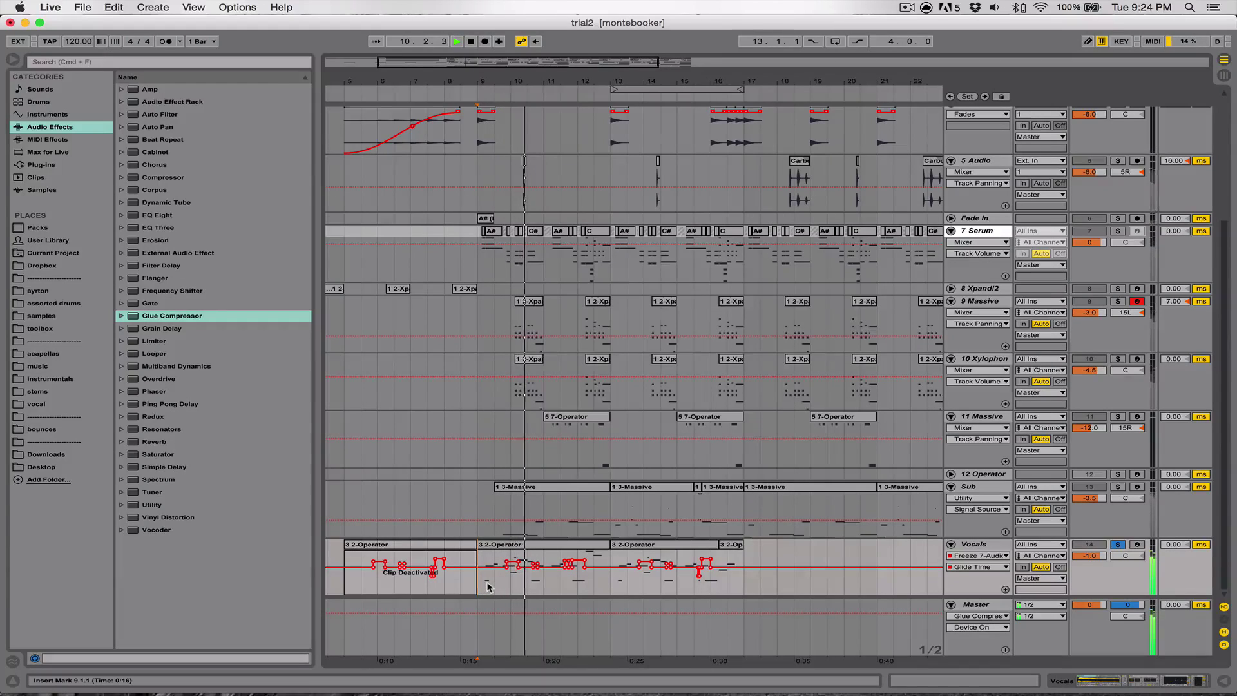
{"action": "key", "text": "space"}
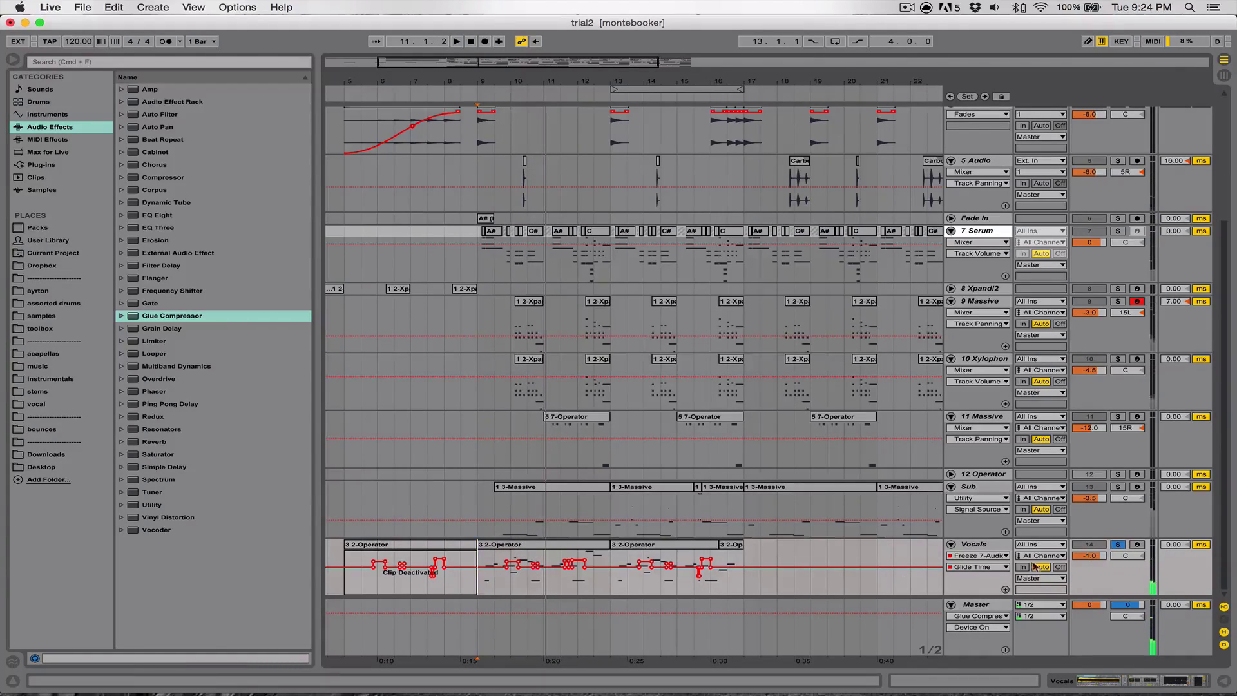
Inspect the Vocals track's device chain with its Freeze 7-Audio sampler and Reverb, and hide the device view.
{"action": "left_click", "coordinate": [986, 544]}
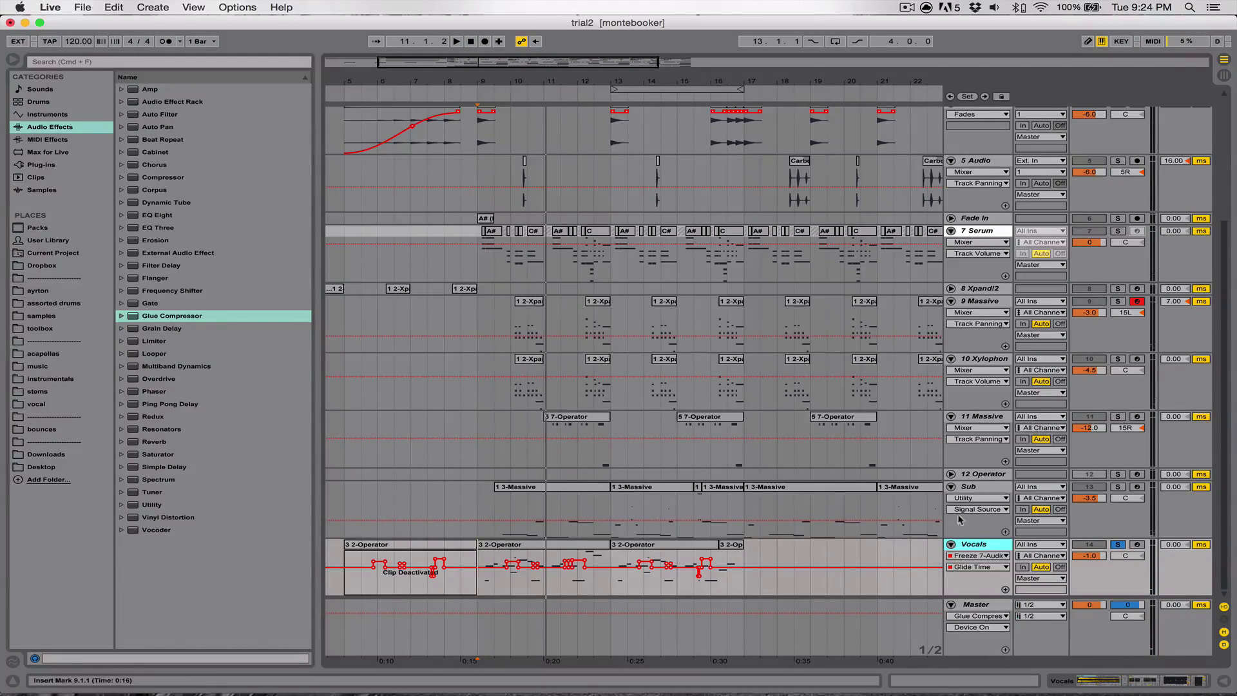
{"action": "double_click", "coordinate": [1005, 546]}
{"action": "mouse_move", "coordinate": [351, 599]}
{"action": "left_mouse_down"}
{"action": "mouse_move", "coordinate": [352, 585]}
{"action": "mouse_move", "coordinate": [352, 603]}
{"action": "left_mouse_up"}
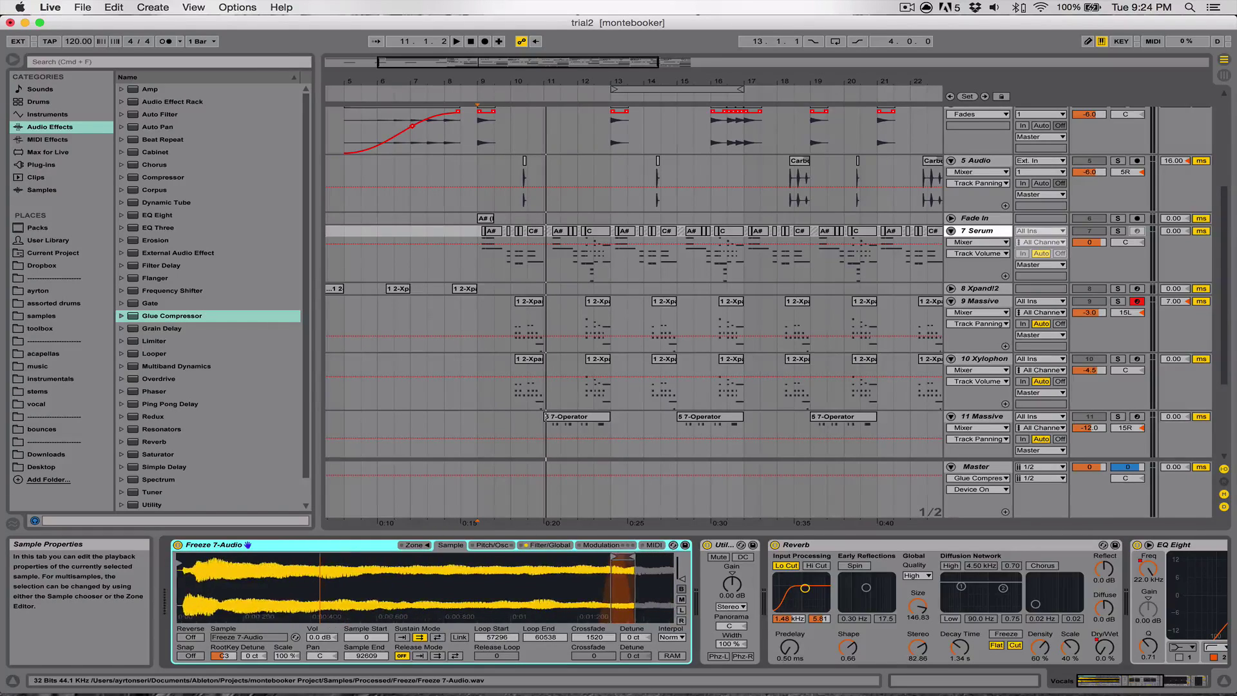
{"action": "left_click", "coordinate": [1224, 685]}
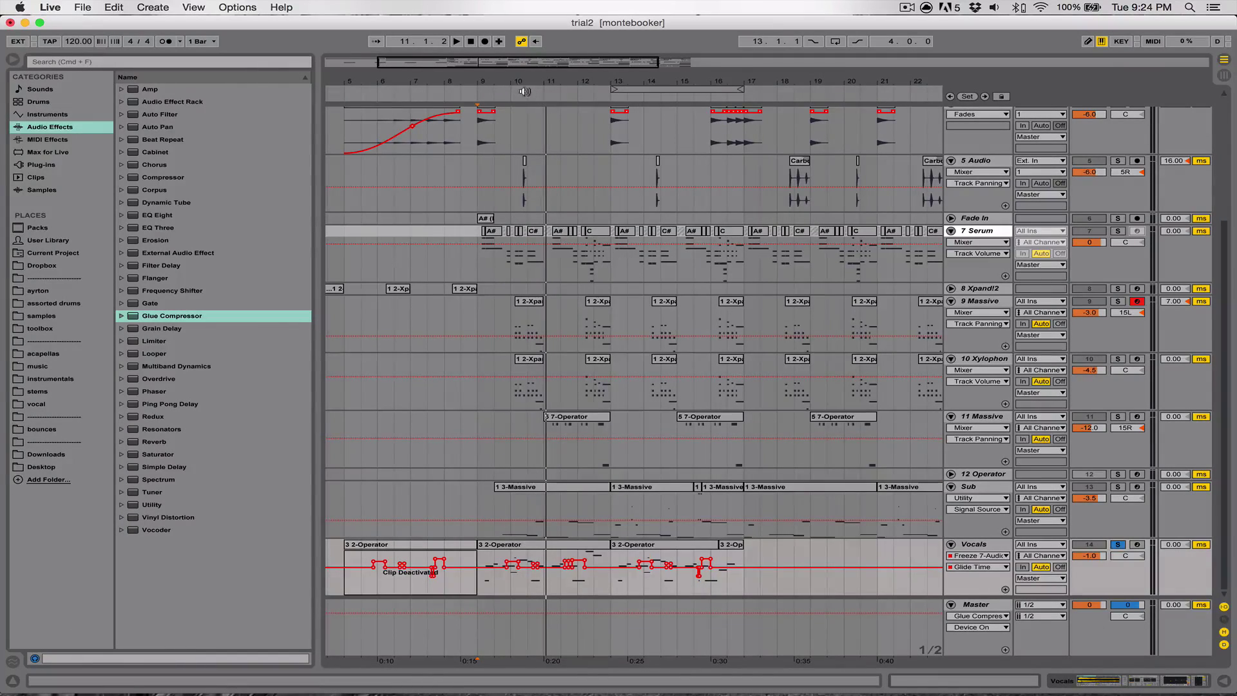
Place the insert marker at 9.1.1 on the 2 Solina V2 track with the whole arrangement in view.
{"action": "left_click_drag", "start_coordinate": [525, 90], "coordinate": [525, 71]}
{"action": "scroll", "coordinate": [598, 228], "scroll_direction": "up", "scroll_amount": 5}
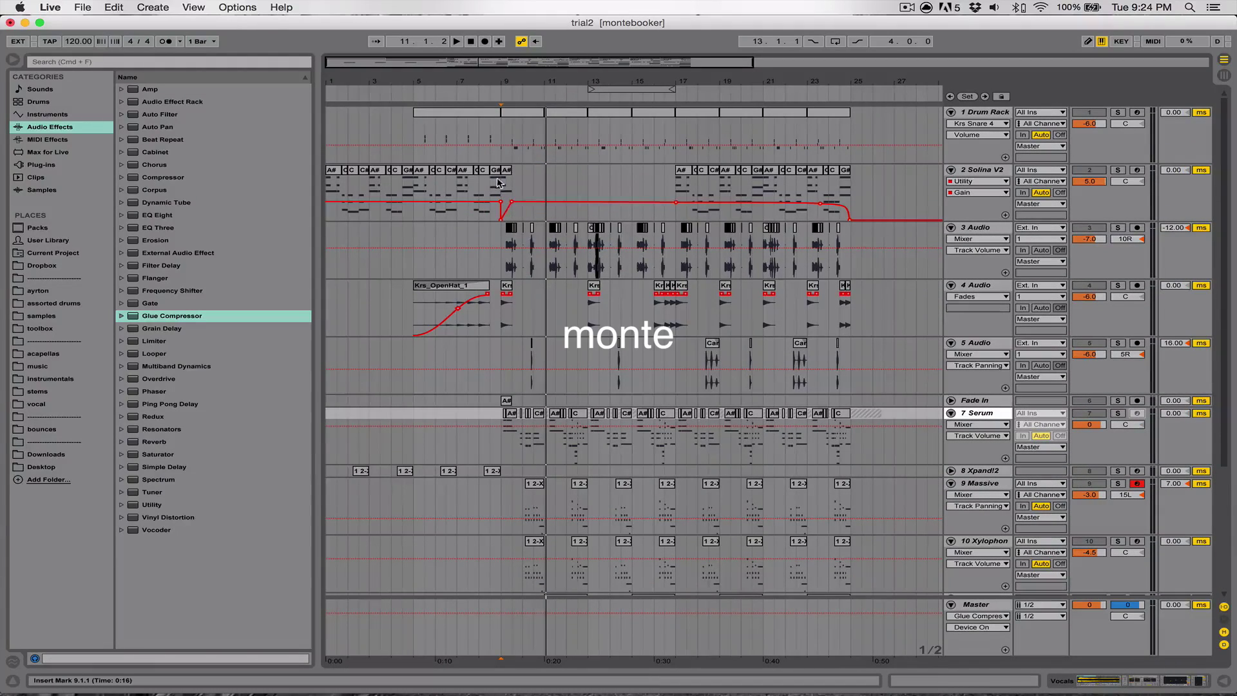
{"action": "left_click", "coordinate": [499, 184]}
{"action": "key", "text": "minus"}
{"action": "key", "text": "minus"}
{"action": "key", "text": "minus"}
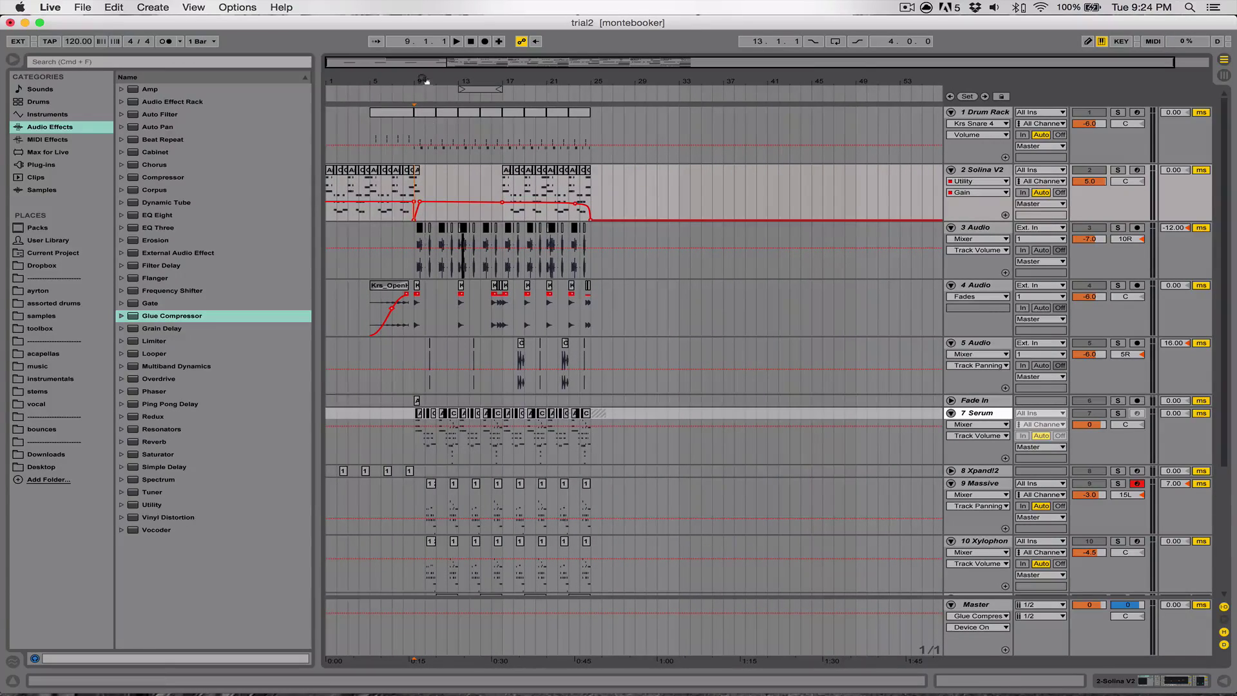
{"action": "left_click_drag", "start_coordinate": [424, 81], "coordinate": [460, 69]}
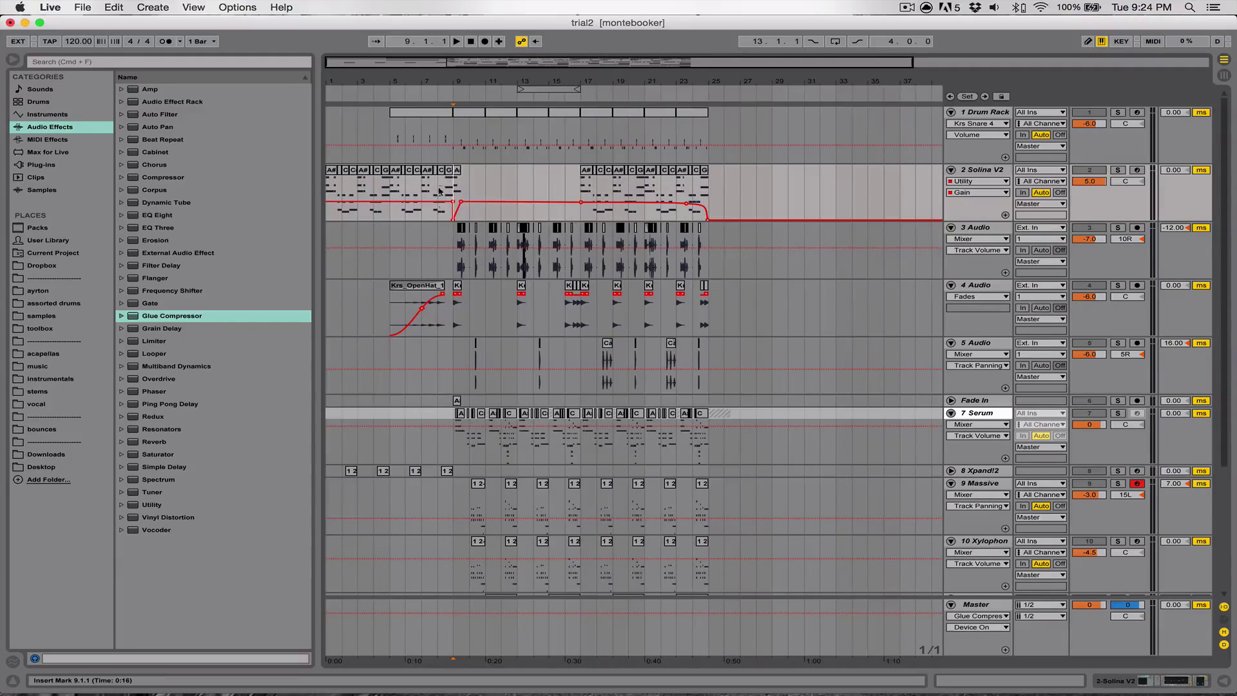
Place the insert marker at 5.1.1 on the 3 Audio track and turn off the Vocals track's solo.
{"action": "left_click", "coordinate": [393, 242]}
{"action": "scroll", "coordinate": [425, 232], "scroll_direction": "down", "scroll_amount": 5}
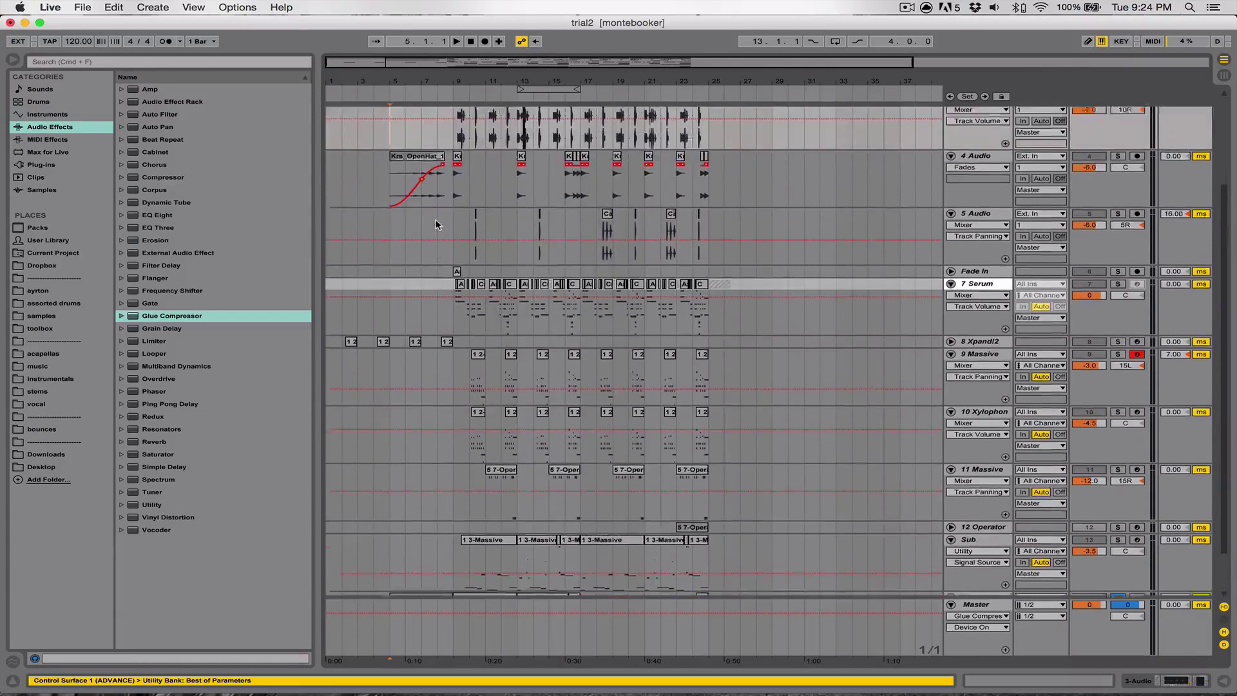
{"action": "scroll", "coordinate": [436, 224], "scroll_direction": "up", "scroll_amount": 2}
{"action": "scroll", "coordinate": [437, 224], "scroll_direction": "down", "scroll_amount": 5}
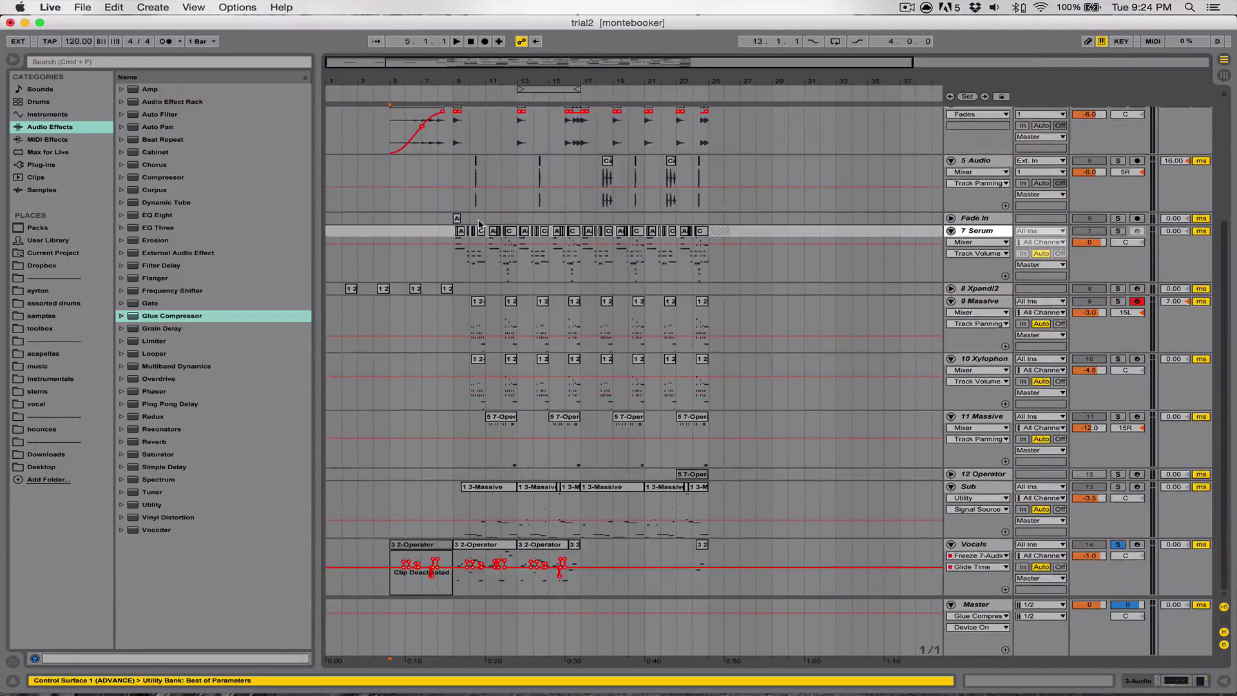
{"action": "left_click", "coordinate": [1119, 544]}
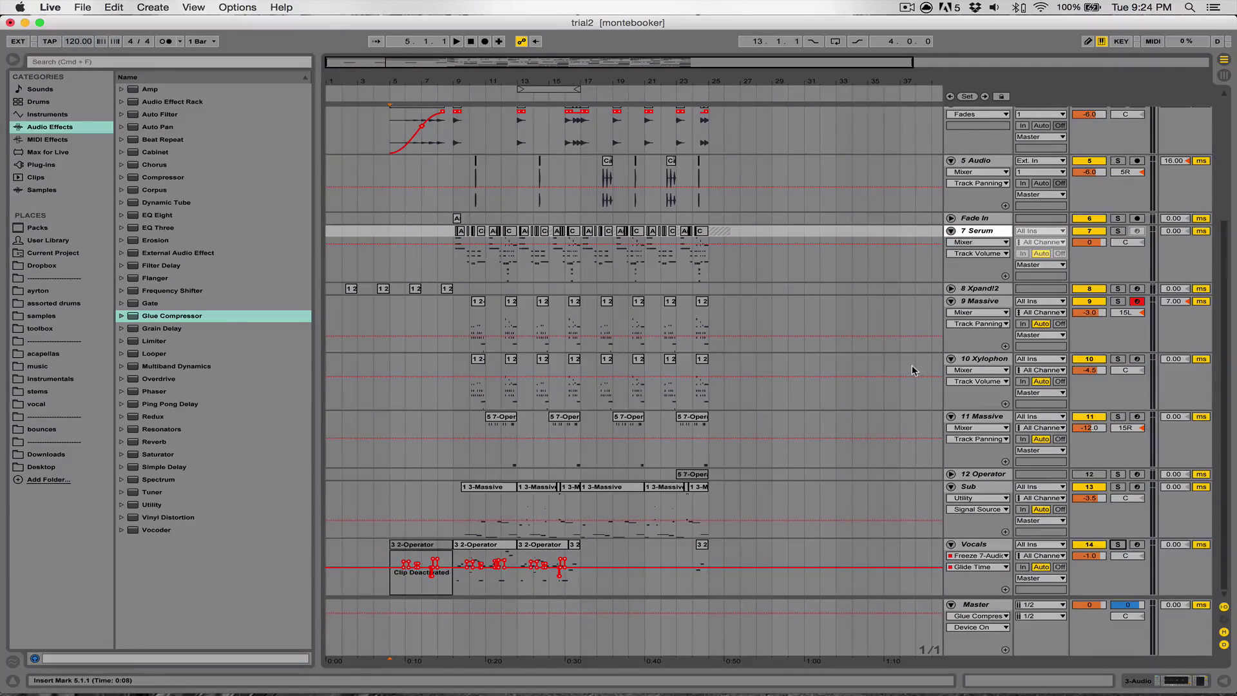
{"action": "scroll", "coordinate": [715, 310], "scroll_direction": "up", "scroll_amount": 8}
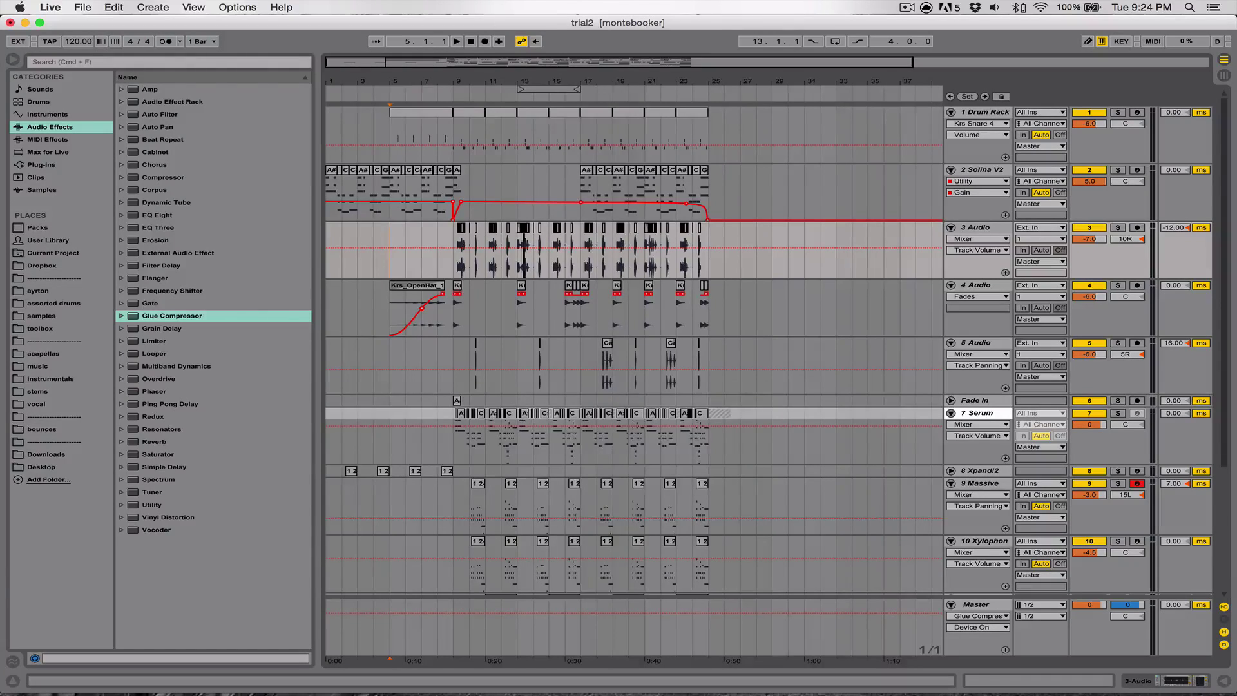
{"action": "key", "text": "minus"}
{"action": "key", "text": "plus"}
{"action": "key", "text": "plus"}
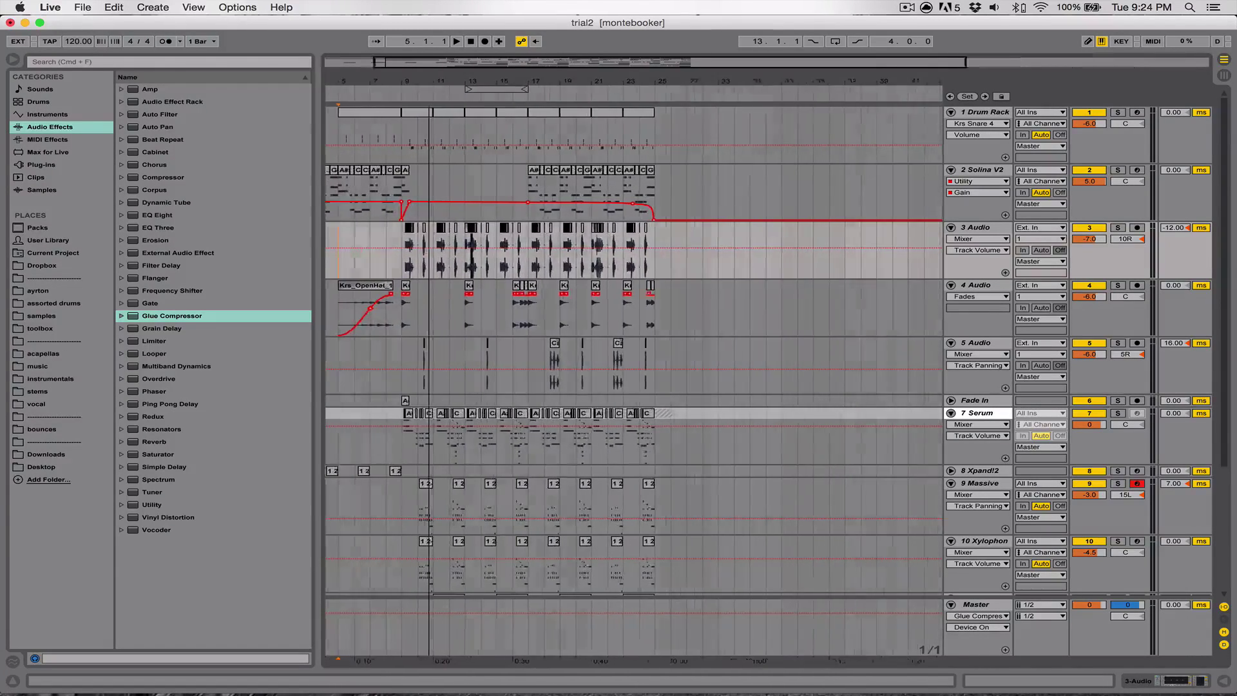
{"action": "key", "text": "minus"}
{"action": "key", "text": "minus"}
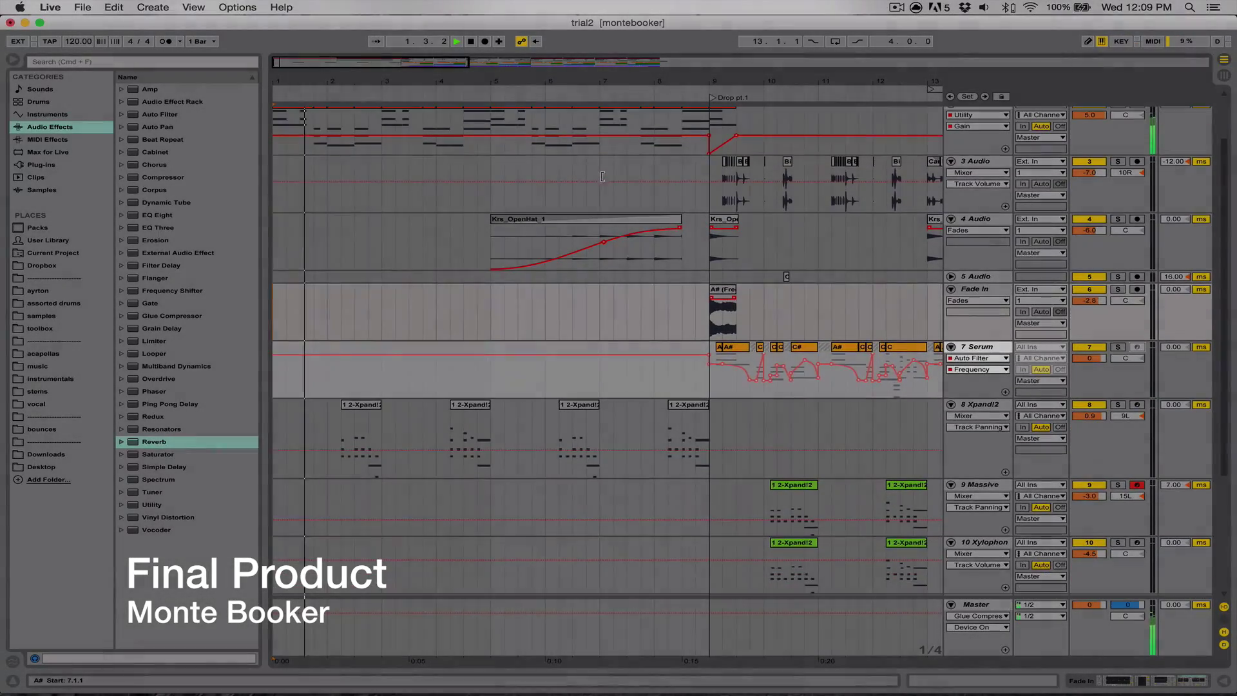
Inspect the MIDI notes of the 8 Xpand!2 clips at 2.2.1 and 4.2.1 during playback and hide the clip view.
{"action": "double_click", "coordinate": [361, 445]}
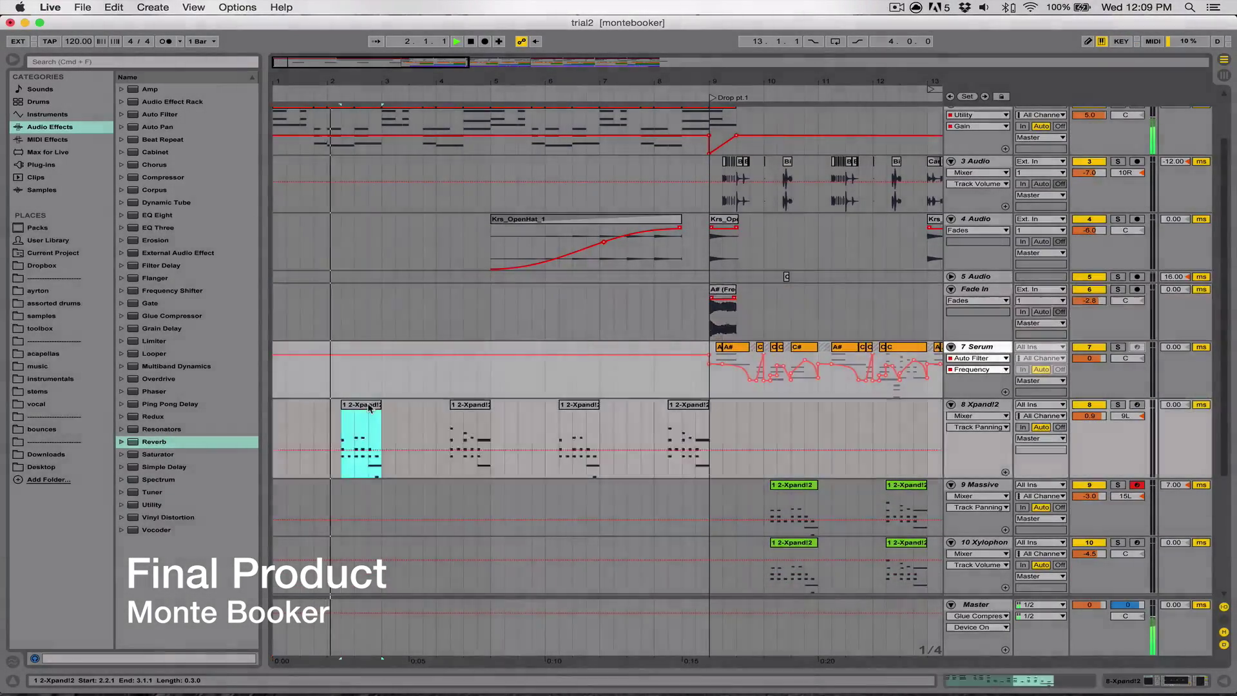
{"action": "scroll", "coordinate": [588, 393], "scroll_direction": "down", "scroll_amount": 4}
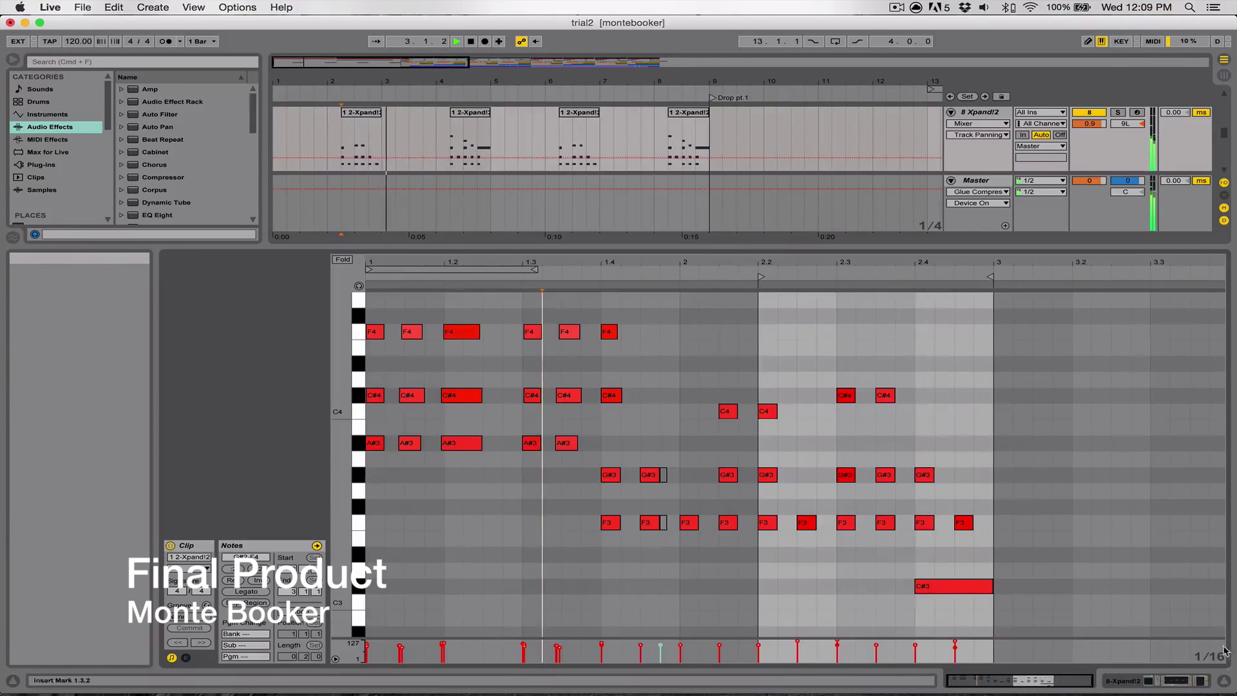
{"action": "left_click", "coordinate": [1224, 680]}
{"action": "scroll", "coordinate": [568, 308], "scroll_direction": "up", "scroll_amount": 2}
{"action": "double_click", "coordinate": [470, 316]}
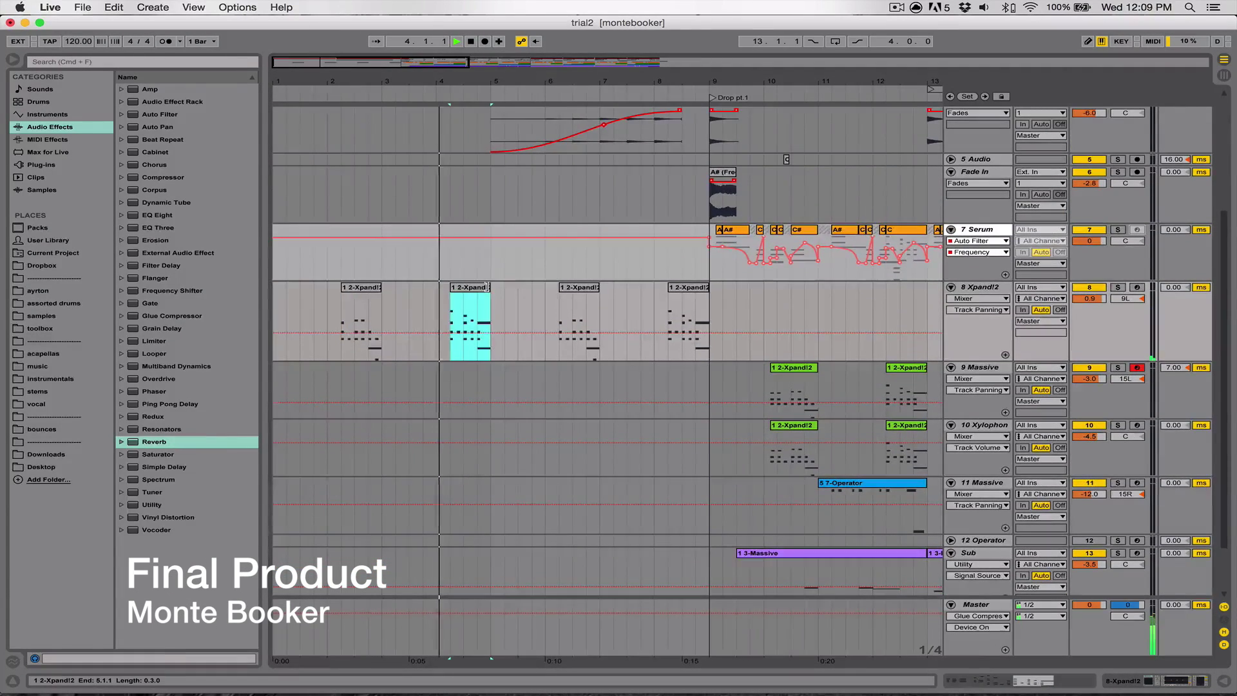
{"action": "left_click", "coordinate": [1223, 680]}
Inspect the Drum Rack clip at 5.1.1 and the Krs_OpenHat_1 clip on 4 Audio, hiding the clip view after each.
{"action": "scroll", "coordinate": [547, 359], "scroll_direction": "up", "scroll_amount": 6}
{"action": "double_click", "coordinate": [567, 113]}
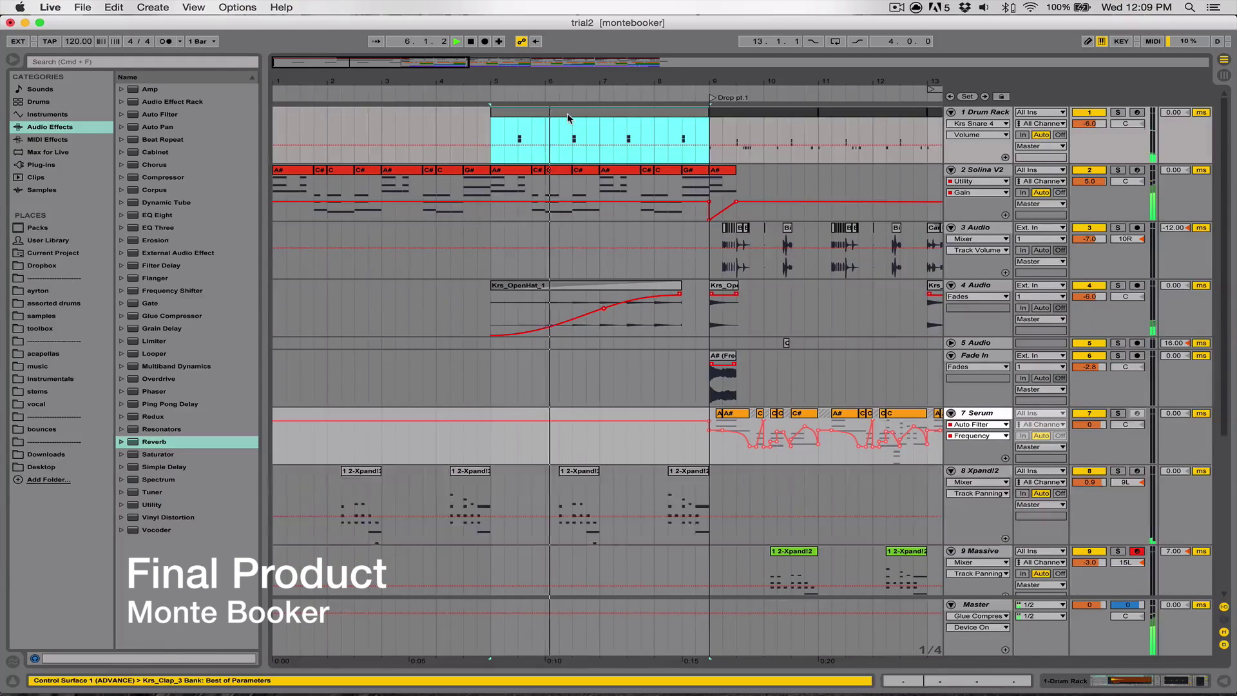
{"action": "left_click", "coordinate": [1224, 680]}
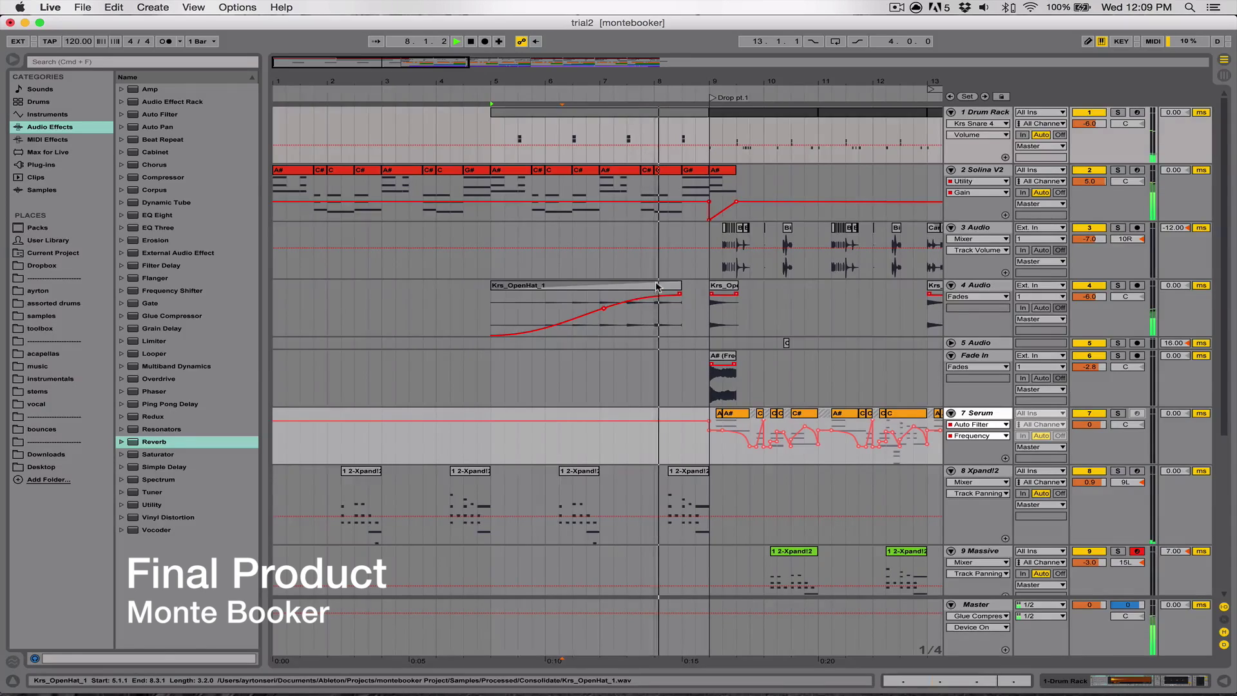
{"action": "double_click", "coordinate": [657, 287]}
{"action": "left_click", "coordinate": [1222, 681]}
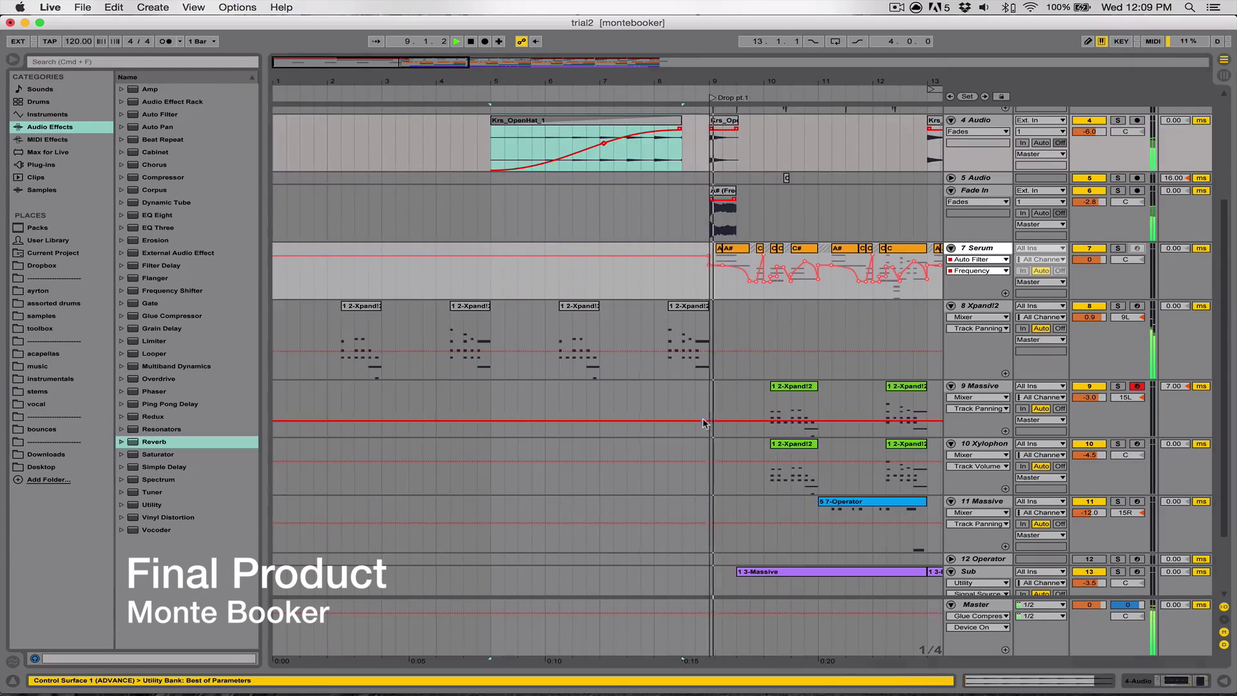
Inspect the MIDI notes of the Vocals clip at bar 9 under Drop pt.1 and hide the clip view.
{"action": "scroll", "coordinate": [702, 423], "scroll_direction": "up", "scroll_amount": 2}
{"action": "scroll", "coordinate": [703, 423], "scroll_direction": "right", "scroll_amount": 5}
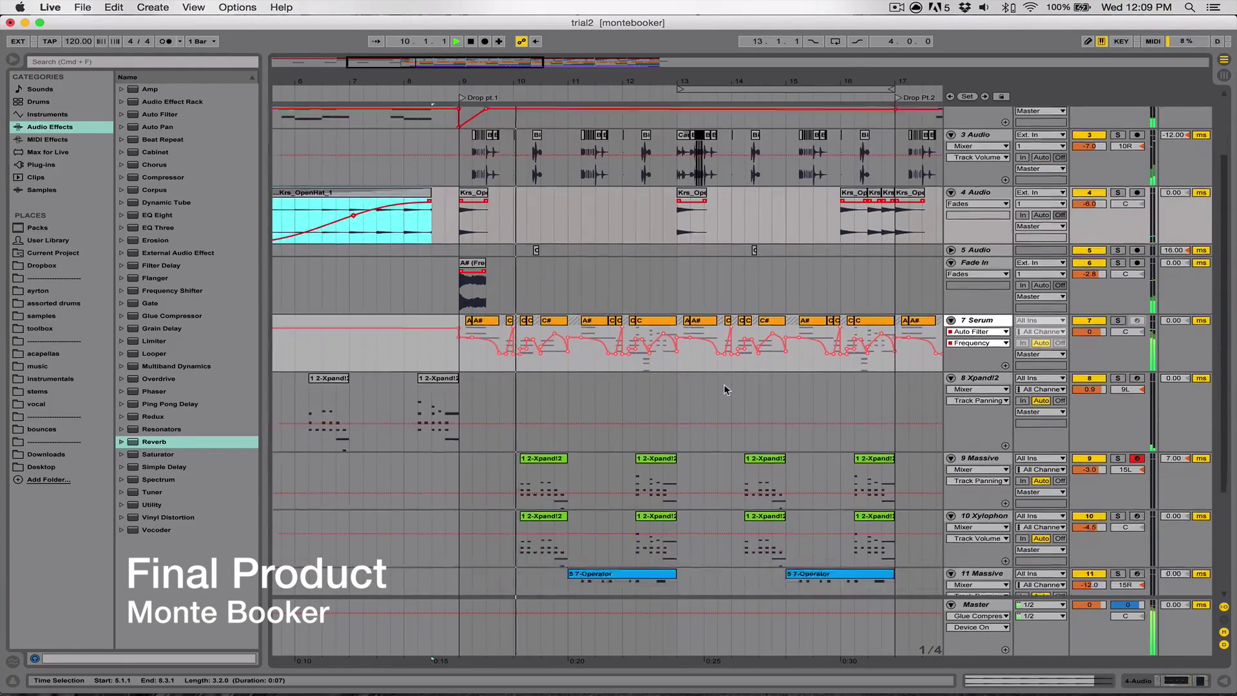
{"action": "scroll", "coordinate": [725, 389], "scroll_direction": "down", "scroll_amount": 5}
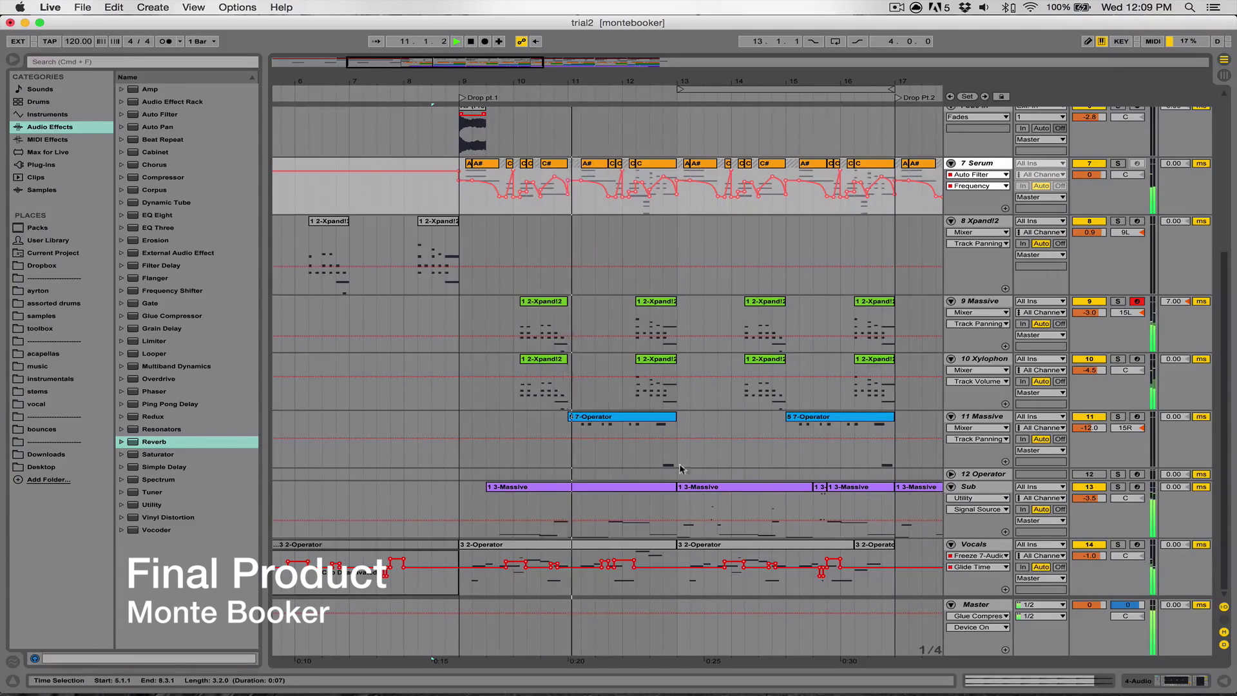
{"action": "double_click", "coordinate": [515, 567]}
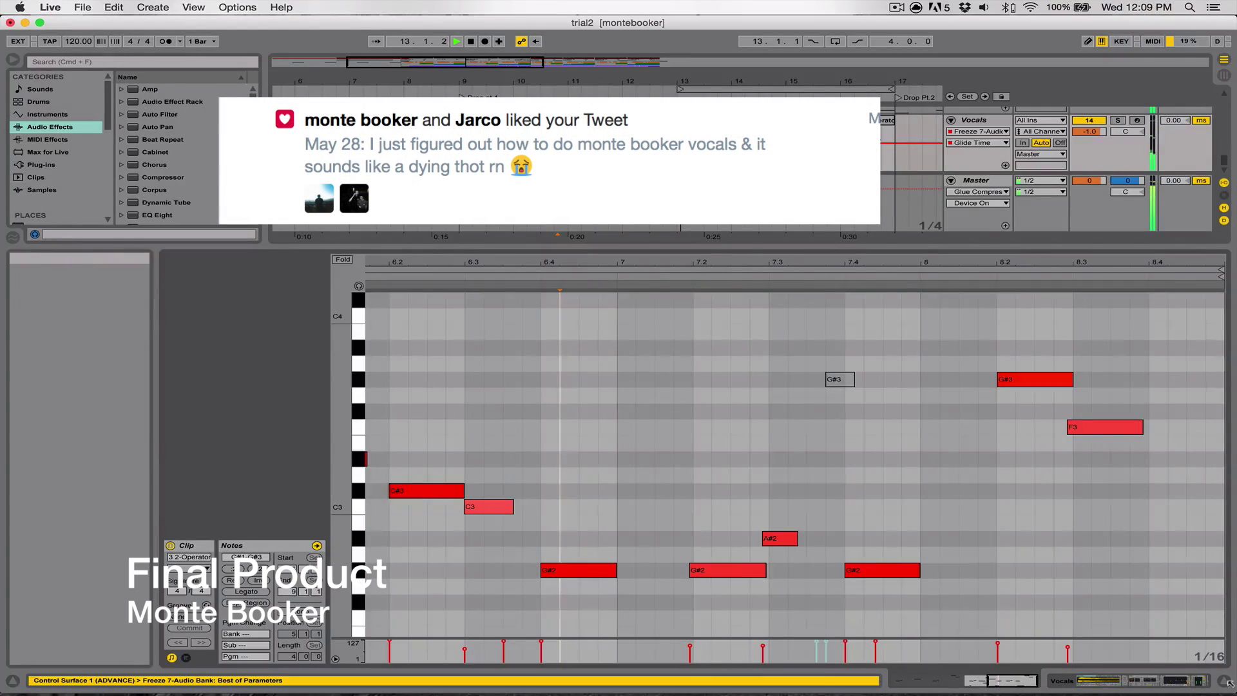
{"action": "left_click", "coordinate": [1224, 680]}
Inspect the Sub track's devices and its clip at 13.1.1, along with the Vocals track's device chain.
{"action": "double_click", "coordinate": [967, 488]}
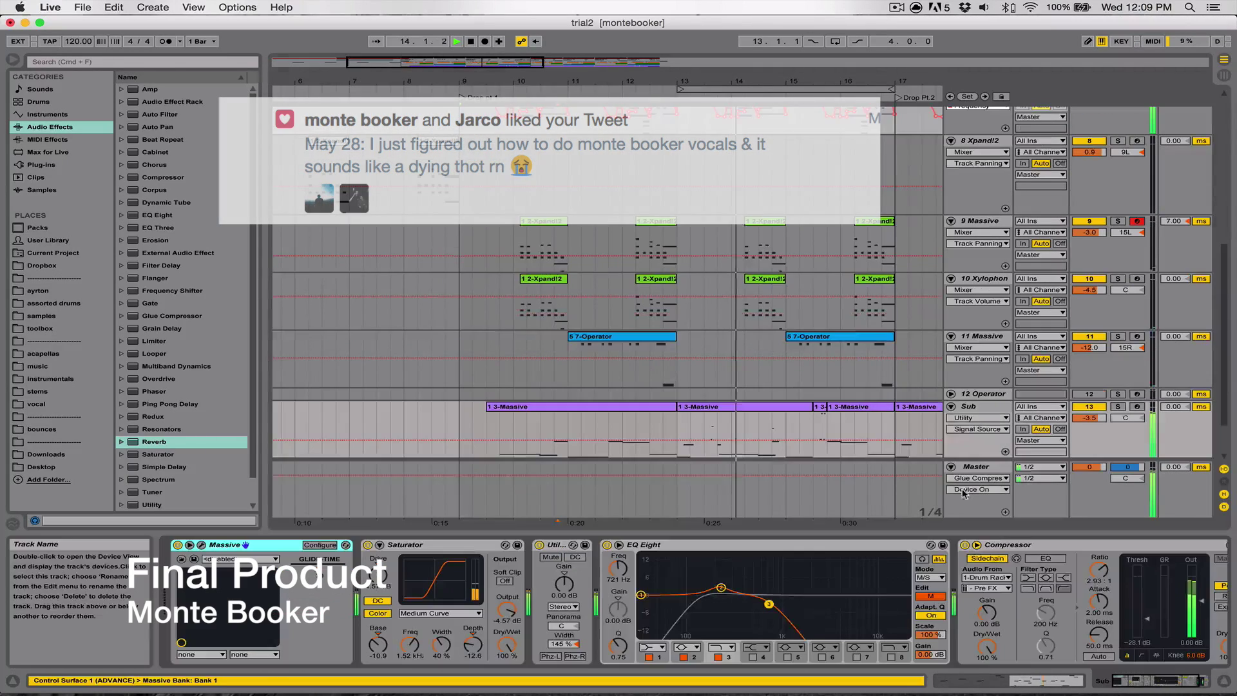
{"action": "double_click", "coordinate": [726, 407]}
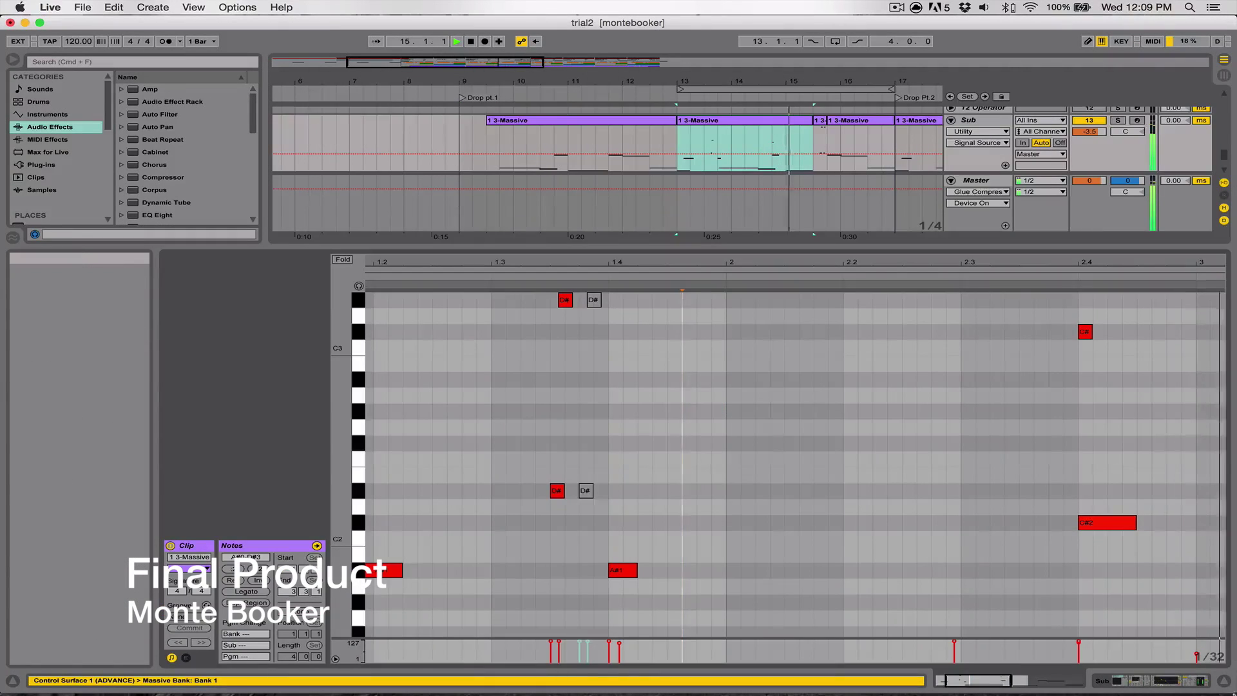
{"action": "left_click", "coordinate": [1224, 681]}
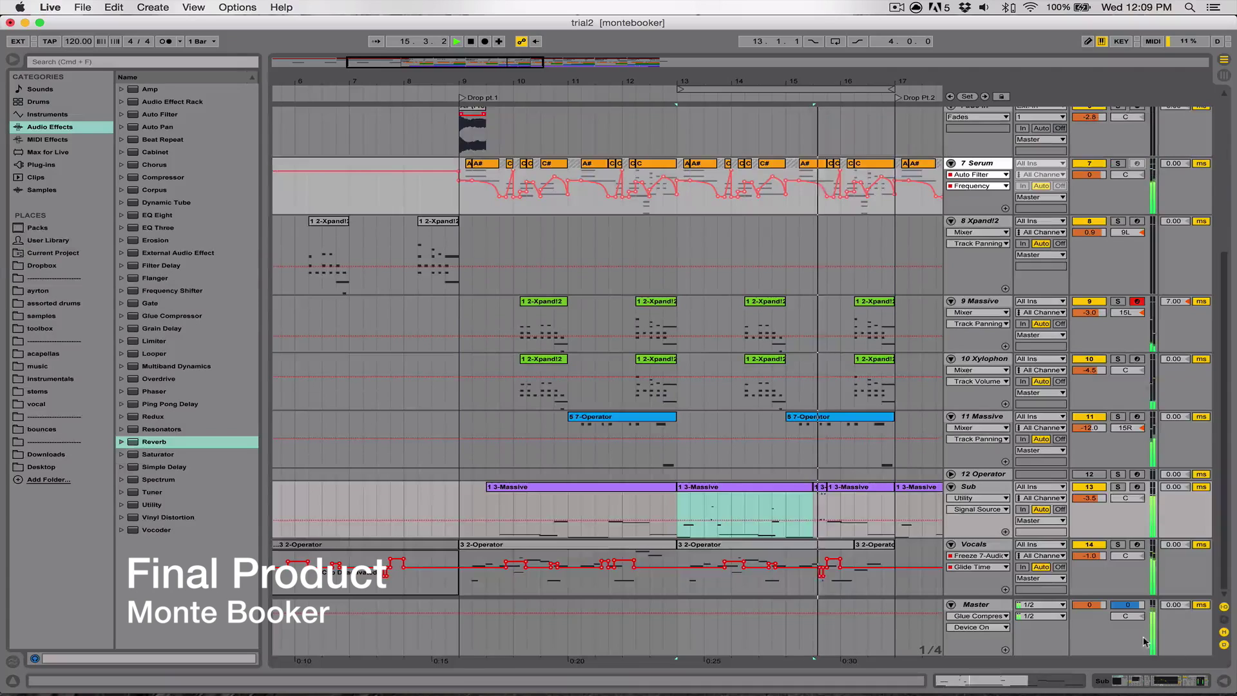
{"action": "double_click", "coordinate": [986, 548]}
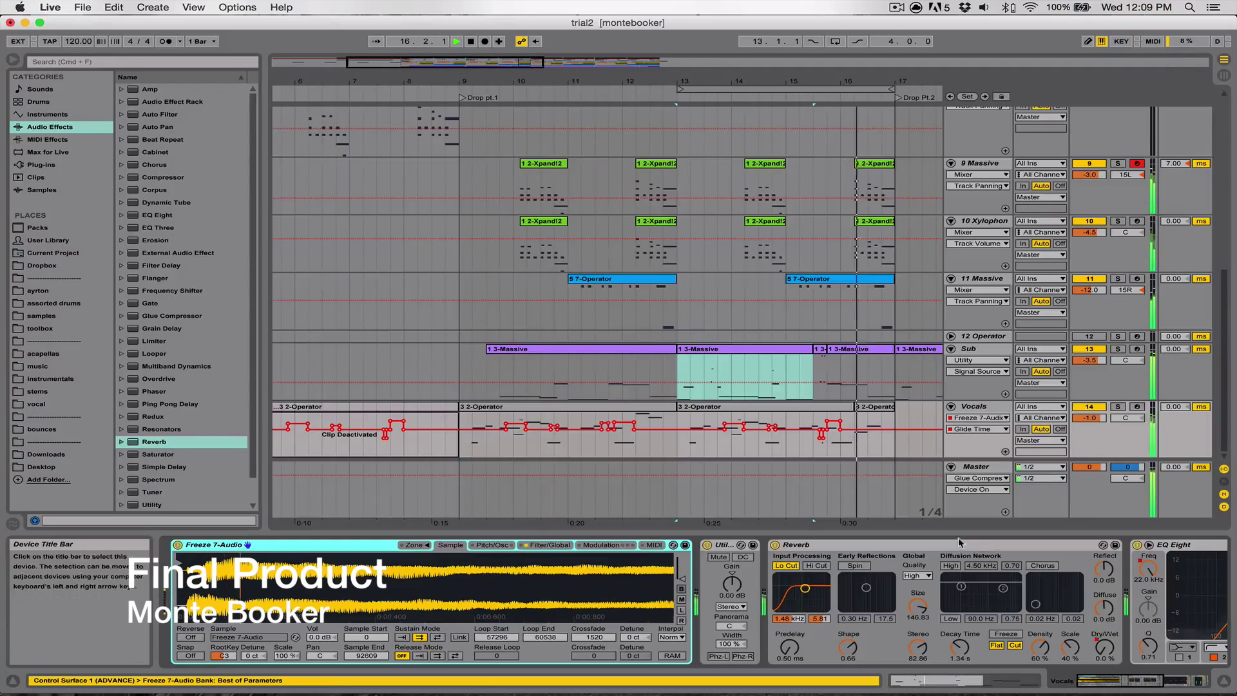
{"action": "left_click", "coordinate": [1223, 682]}
Look over the Drop Pt.2 section up to bar 25 during playback, from the Drum Rack down to the Vocals track.
{"action": "scroll", "coordinate": [742, 399], "scroll_direction": "up", "scroll_amount": 10}
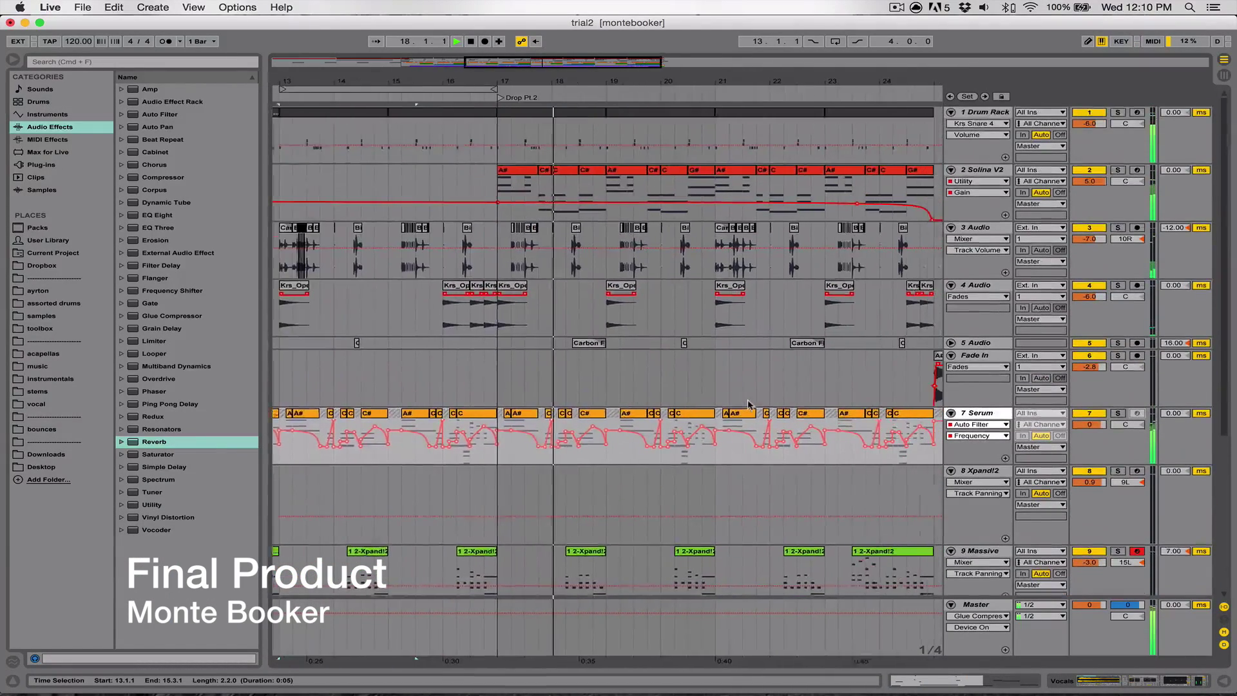
{"action": "scroll", "coordinate": [749, 404], "scroll_direction": "right", "scroll_amount": 2}
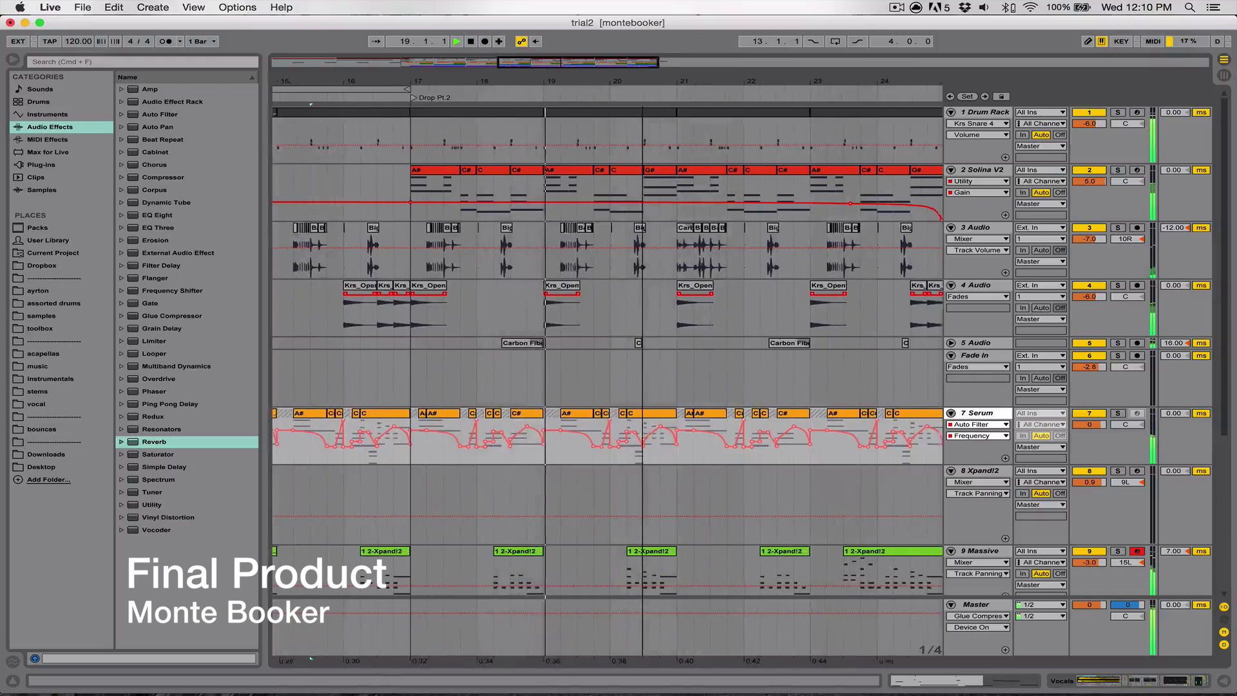
{"action": "left_click_drag", "start_coordinate": [646, 80], "coordinate": [628, 248]}
{"action": "scroll", "coordinate": [628, 247], "scroll_direction": "down", "scroll_amount": 5}
{"action": "scroll", "coordinate": [628, 247], "scroll_direction": "left", "scroll_amount": 3}
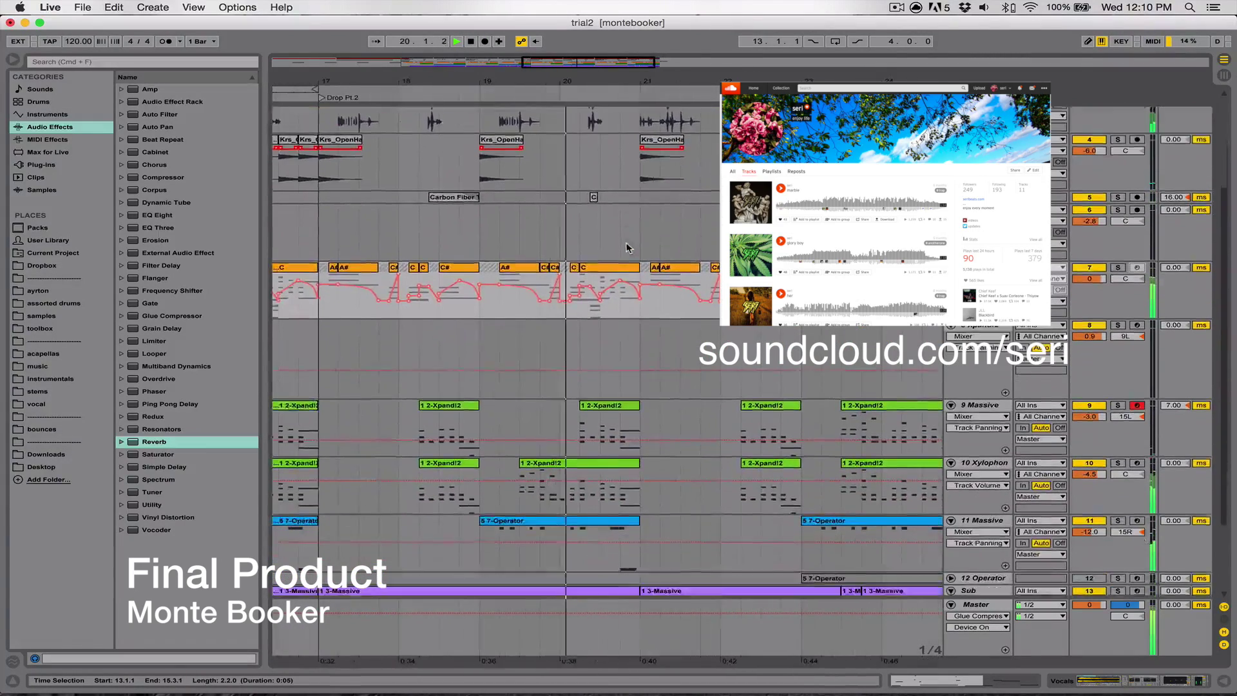
{"action": "scroll", "coordinate": [632, 248], "scroll_direction": "down", "scroll_amount": 3}
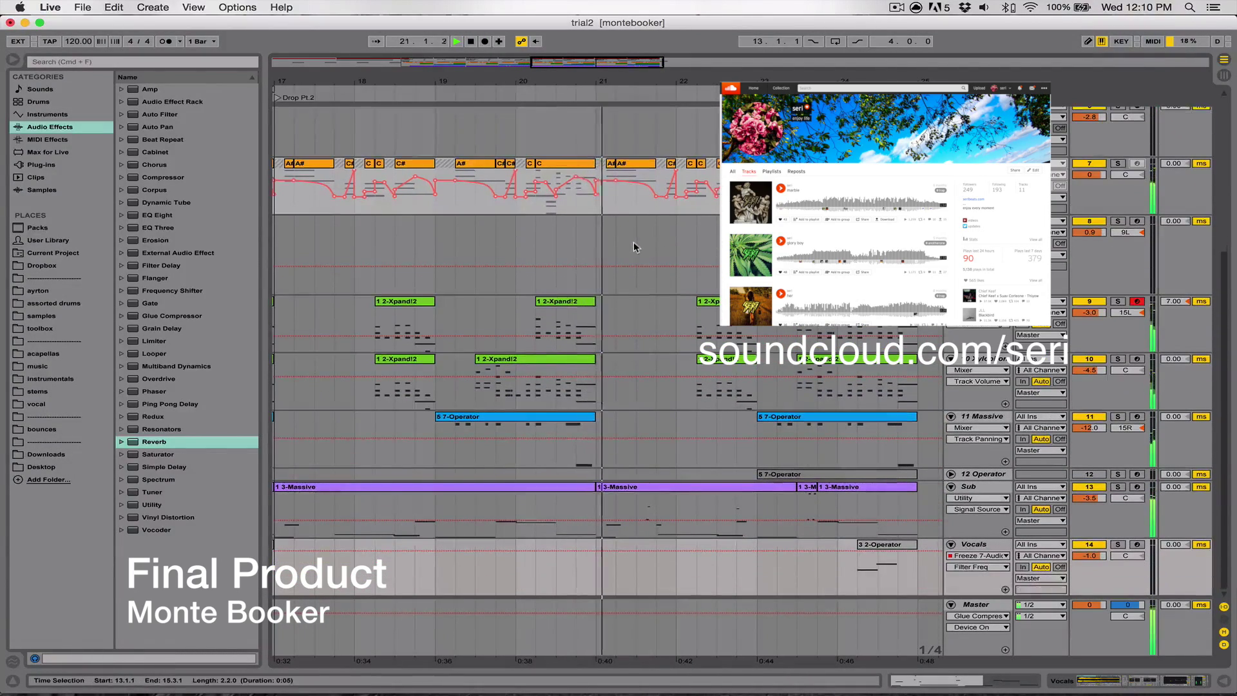
{"action": "left_click_drag", "start_coordinate": [703, 81], "coordinate": [698, 54]}
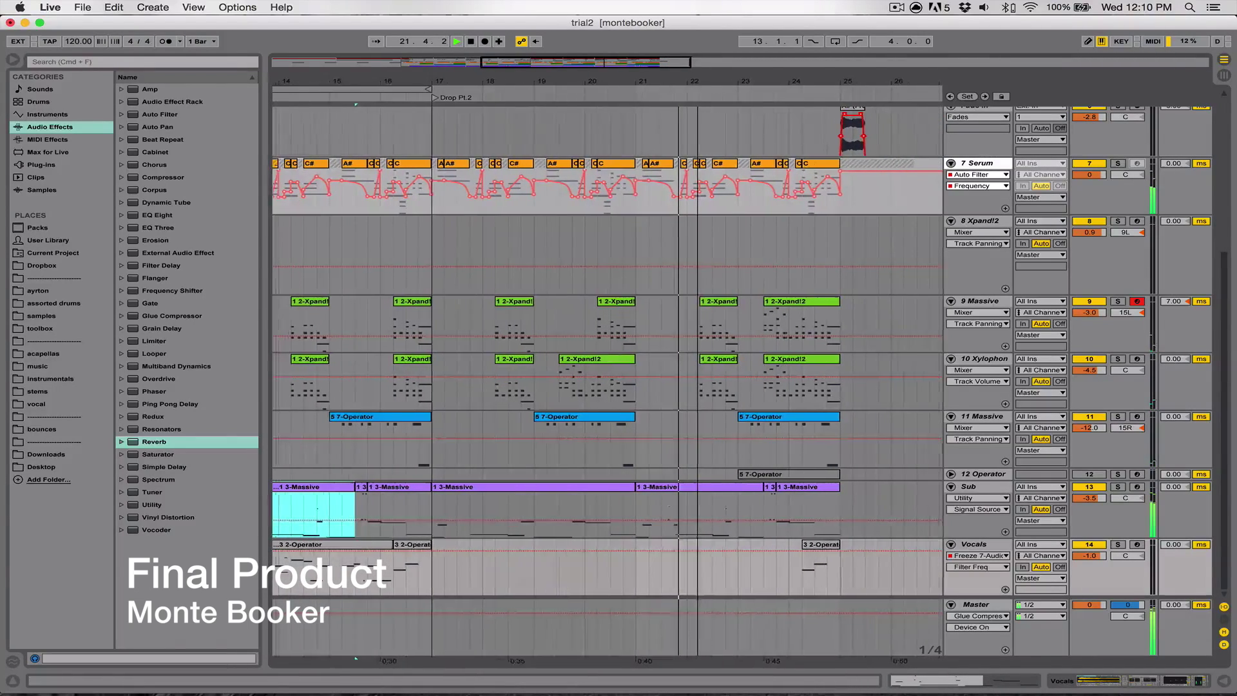